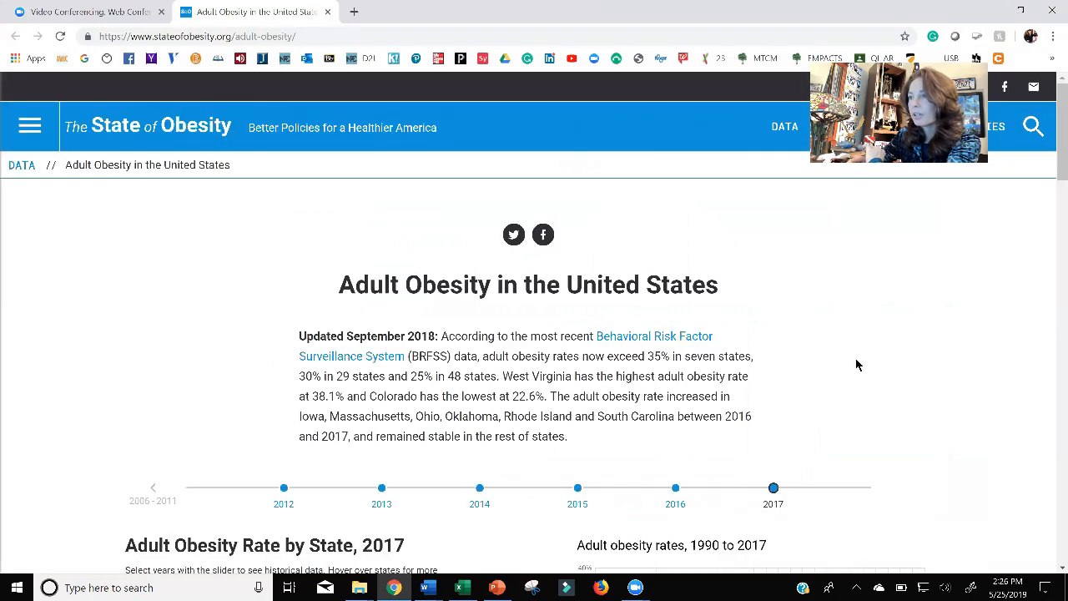
Bring up the Adult Obesity Rate by State map and the 1990 to 2017 rates graph, dismissing the newsletter sign-up.
scroll(856, 364, down, 5)
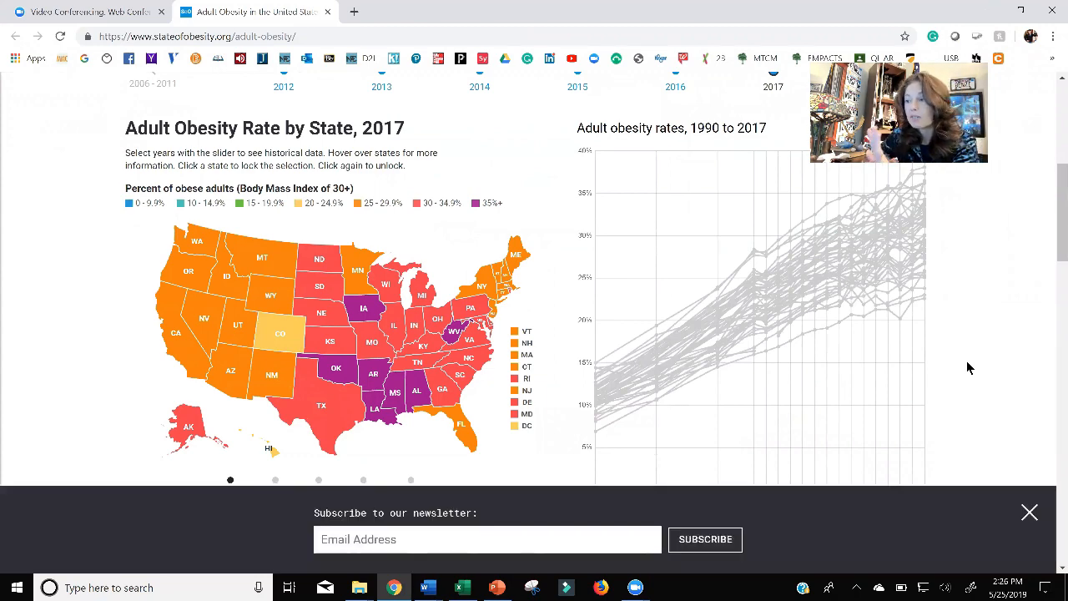
click(1036, 513)
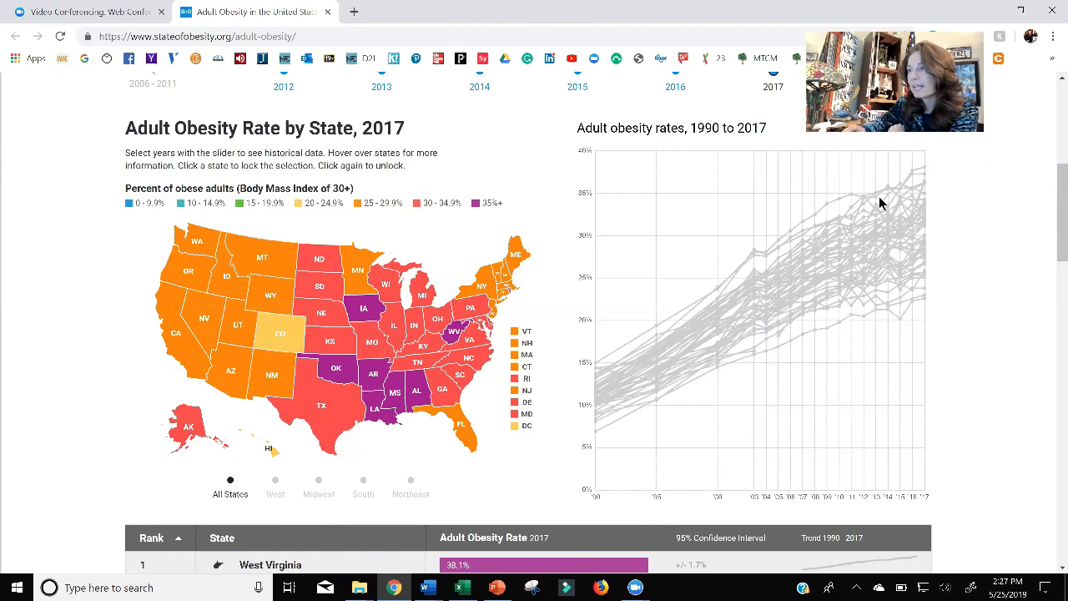
mouse_move(780, 352)
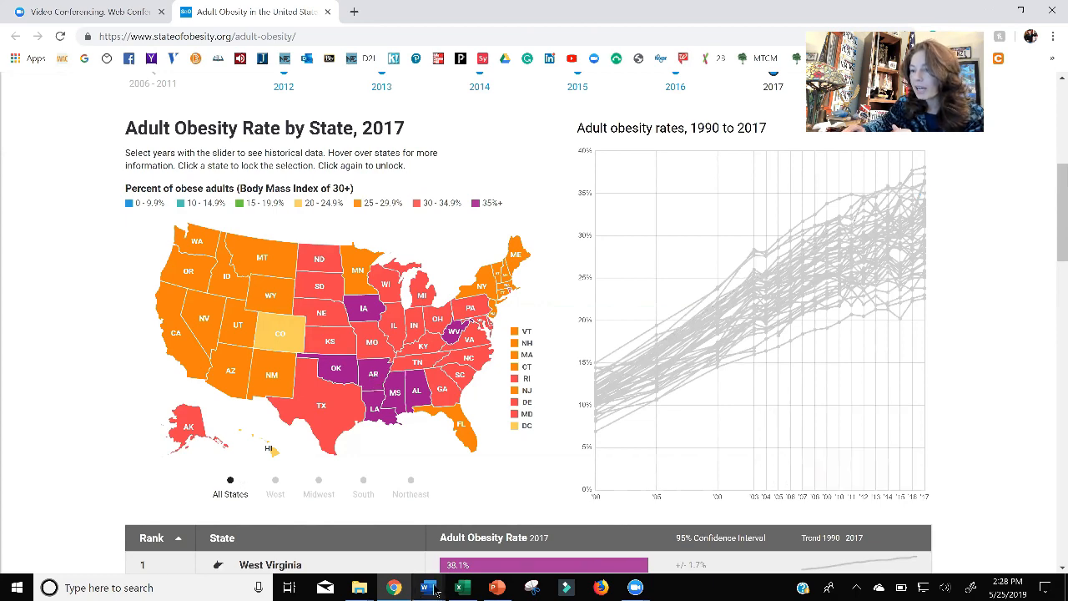
Switch to the QLMR Module 1 Excel Report Intros presentation in PowerPoint and look past the population and obesity table slide.
click(496, 587)
click(424, 443)
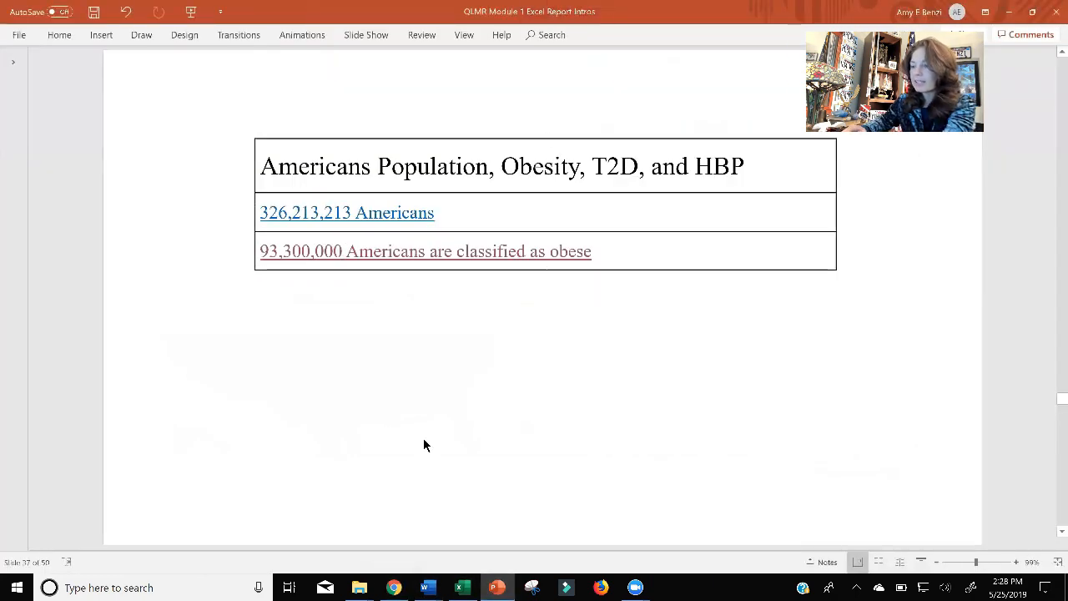
scroll(424, 444, down, 1)
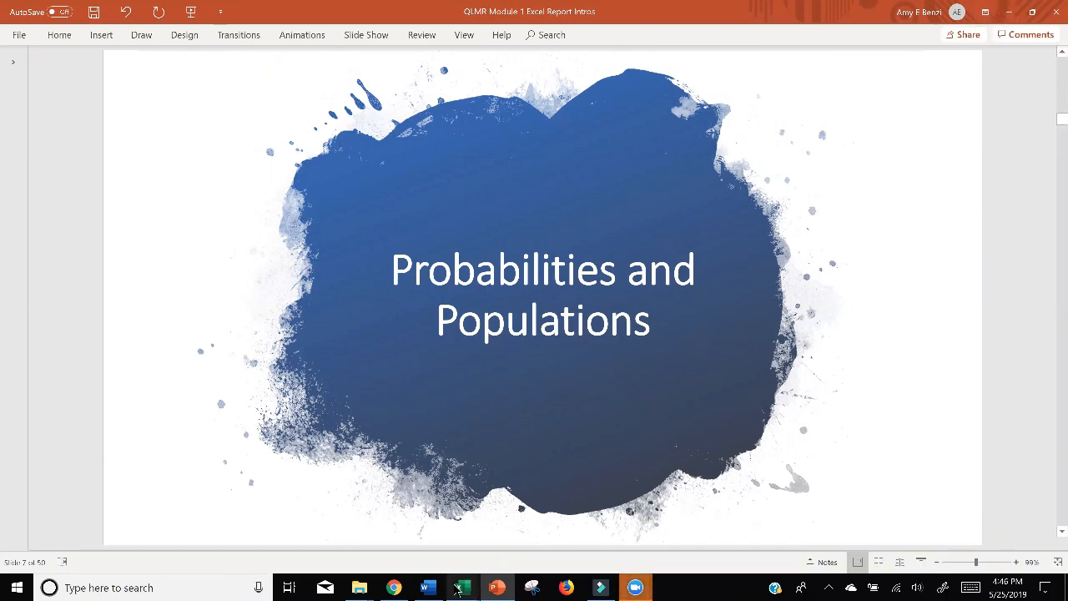
Examine the Venn tables and Venn diagrams in the two sample student report workbooks in Excel.
mouse_move(465, 588)
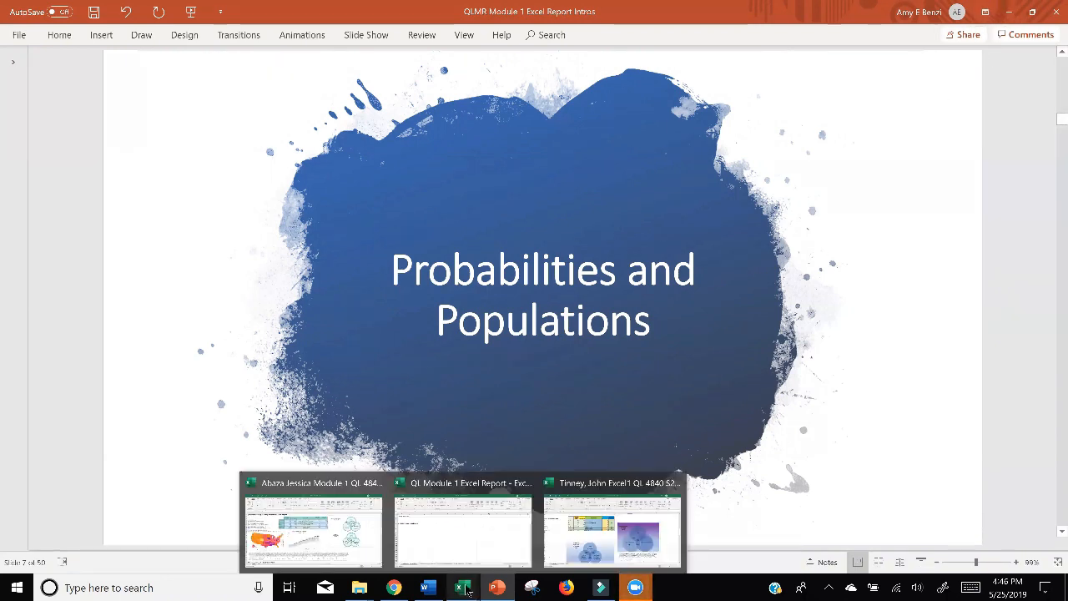
click(584, 544)
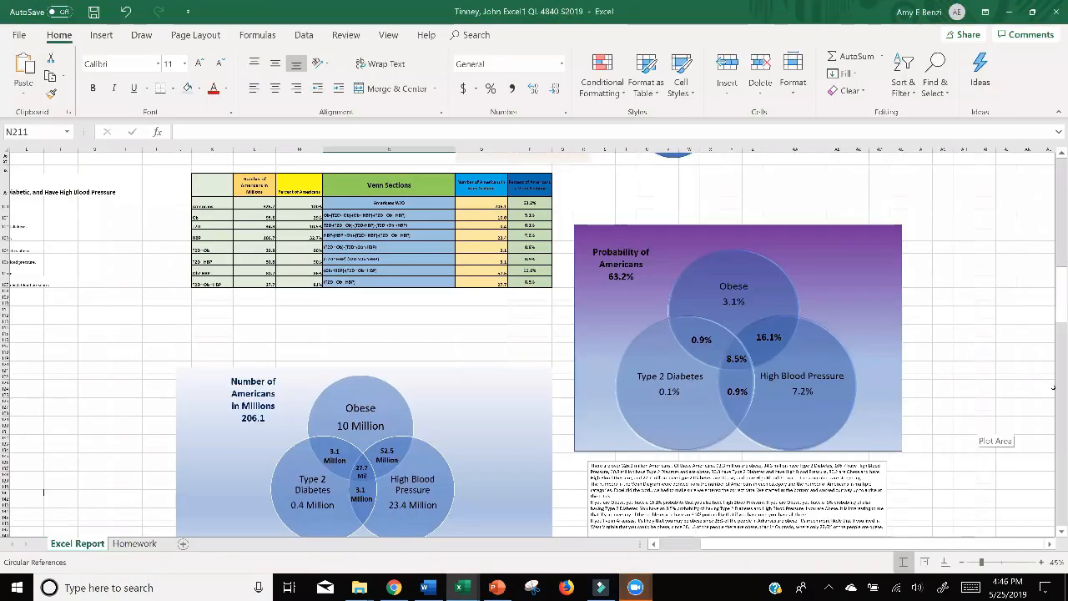
scroll(999, 549, left, 3)
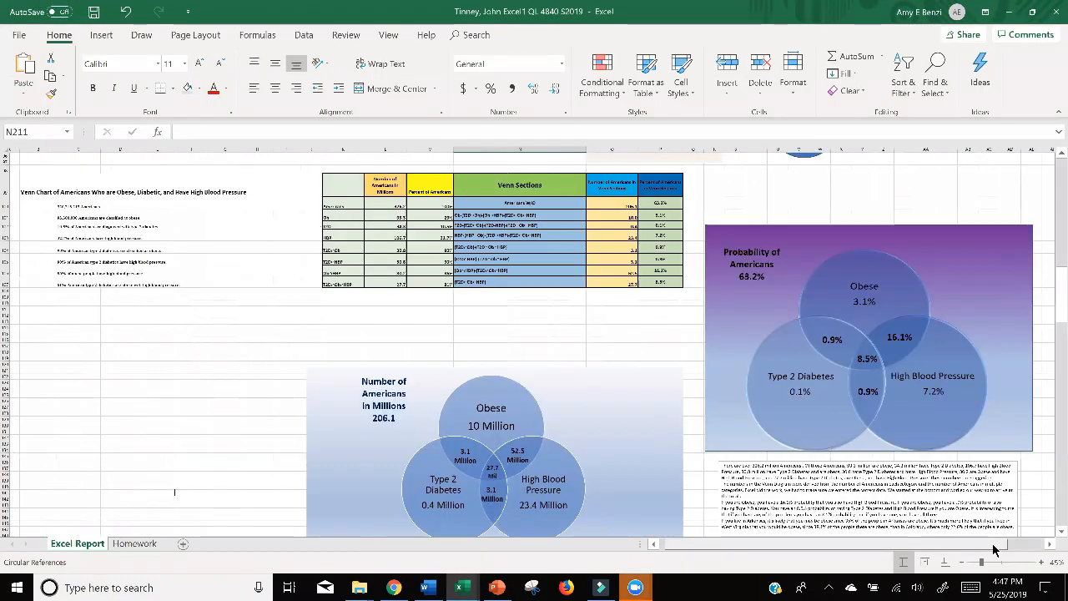
scroll(999, 549, right, 2)
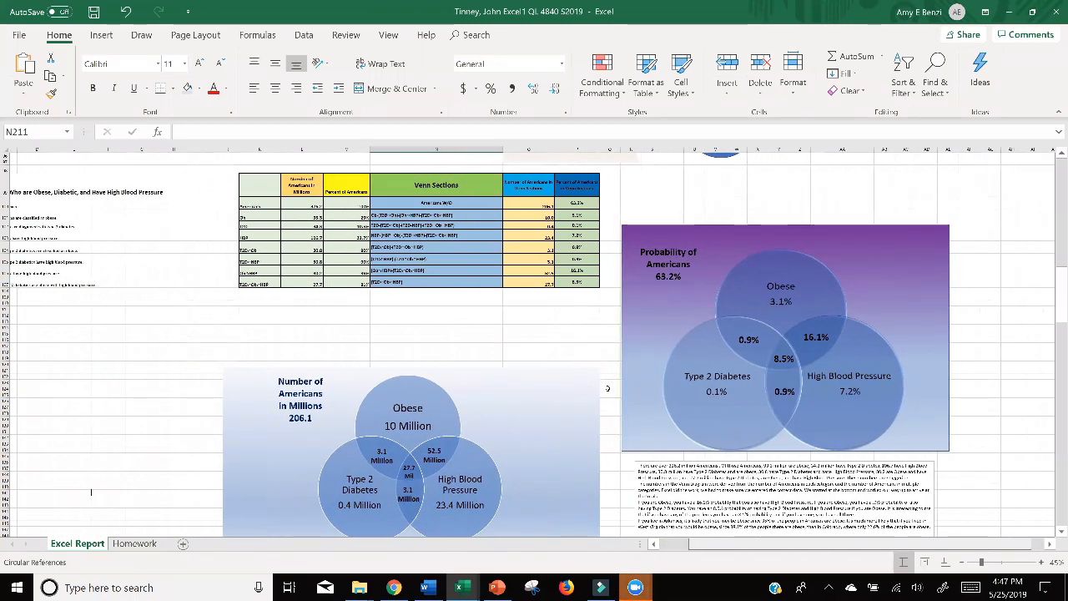
scroll(1008, 544, right, 1)
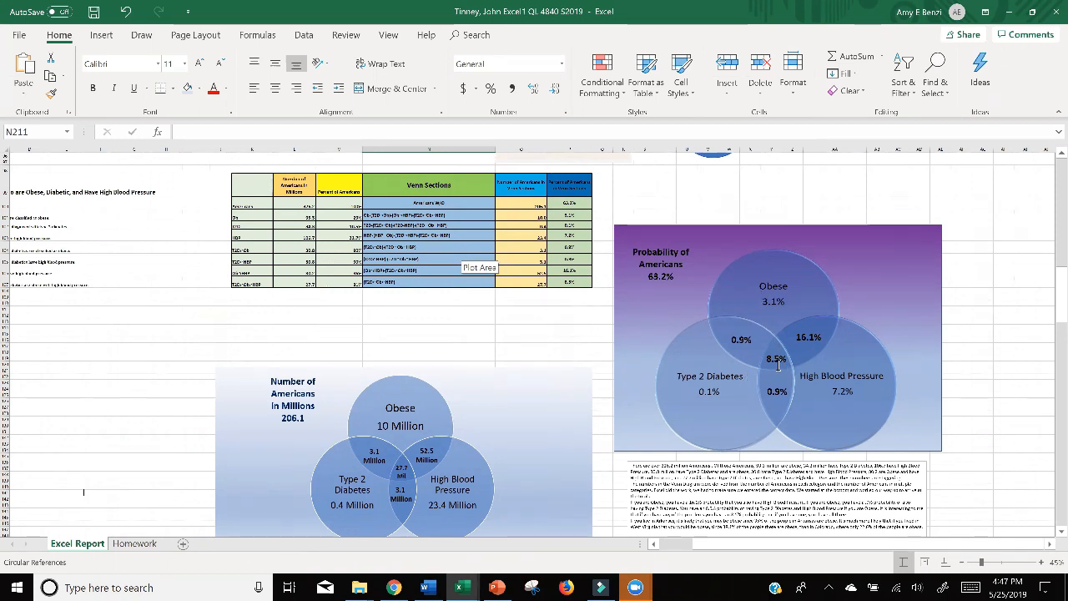
mouse_move(466, 591)
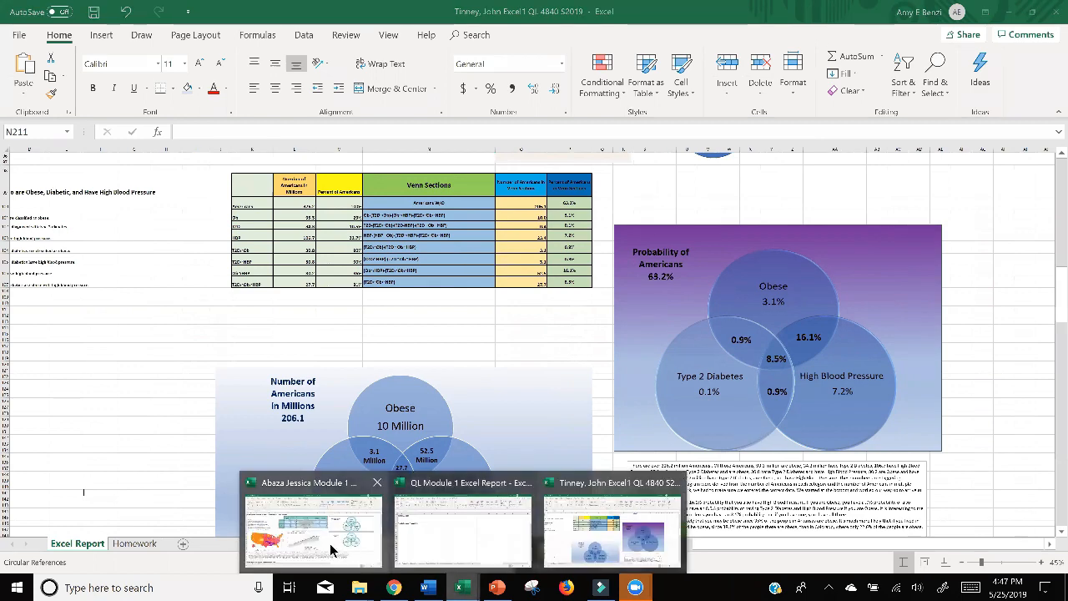
click(330, 543)
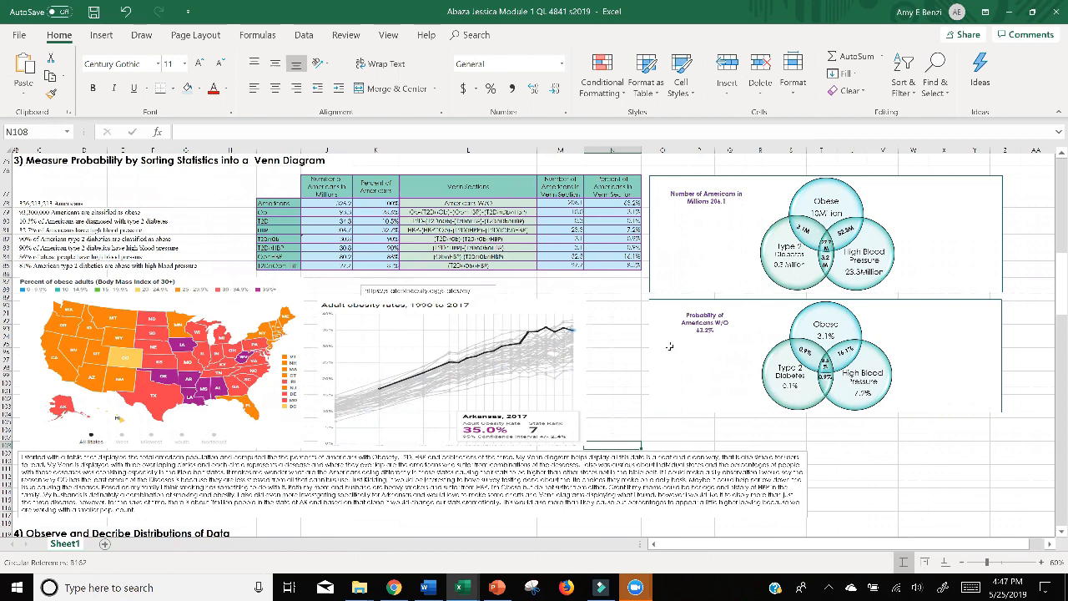
Bring up the QL Module 1 Excel Report workbook in Excel and section 3) Probabilities and Populations of the assignment document in Chrome.
mouse_move(460, 591)
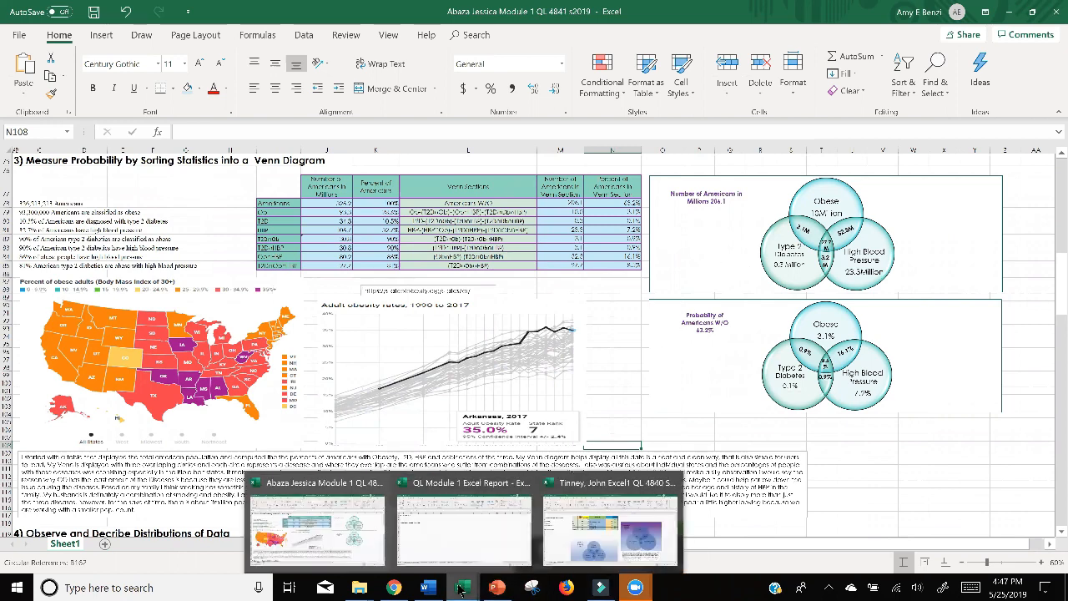
click(469, 539)
click(656, 419)
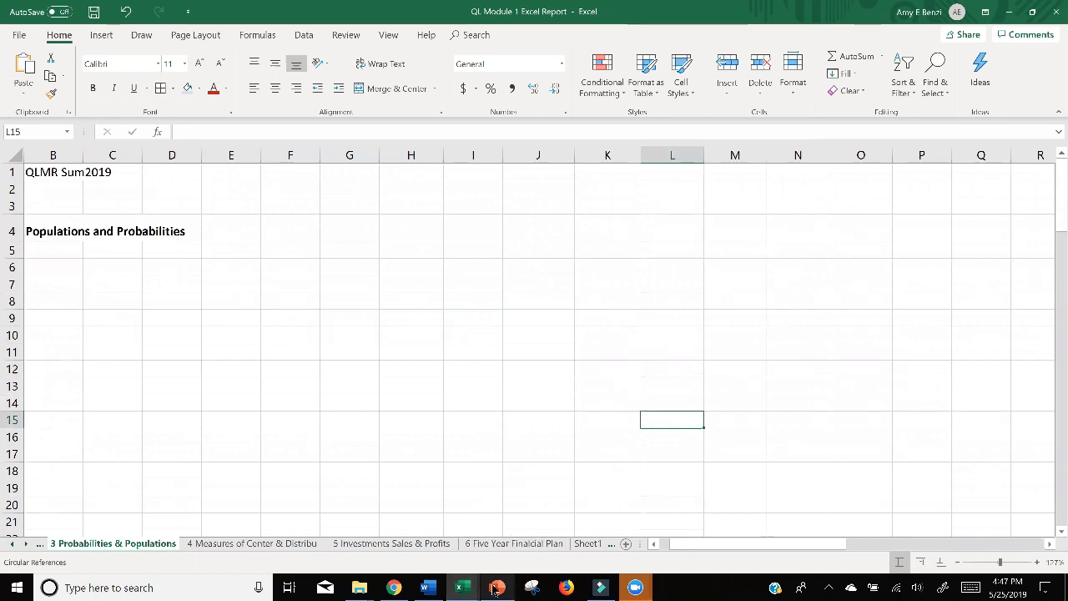
click(399, 589)
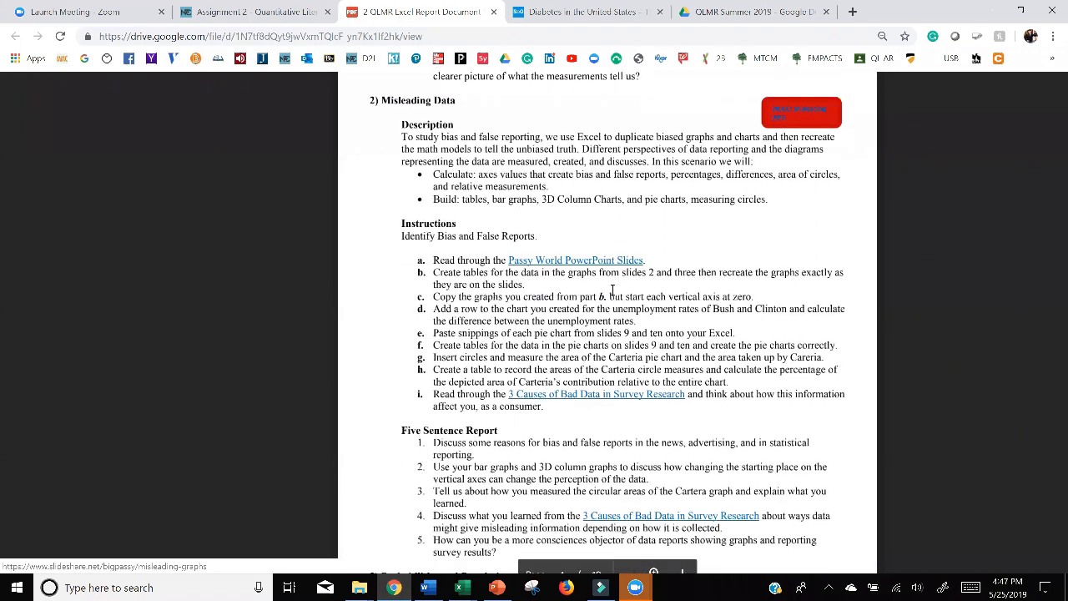
scroll(612, 289, down, 5)
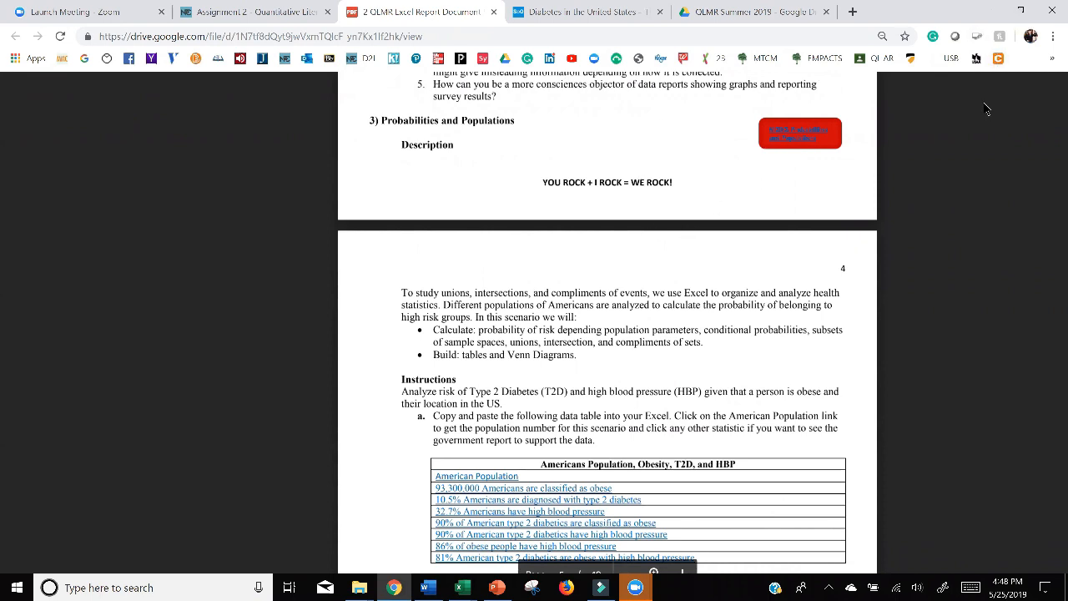
click(1021, 14)
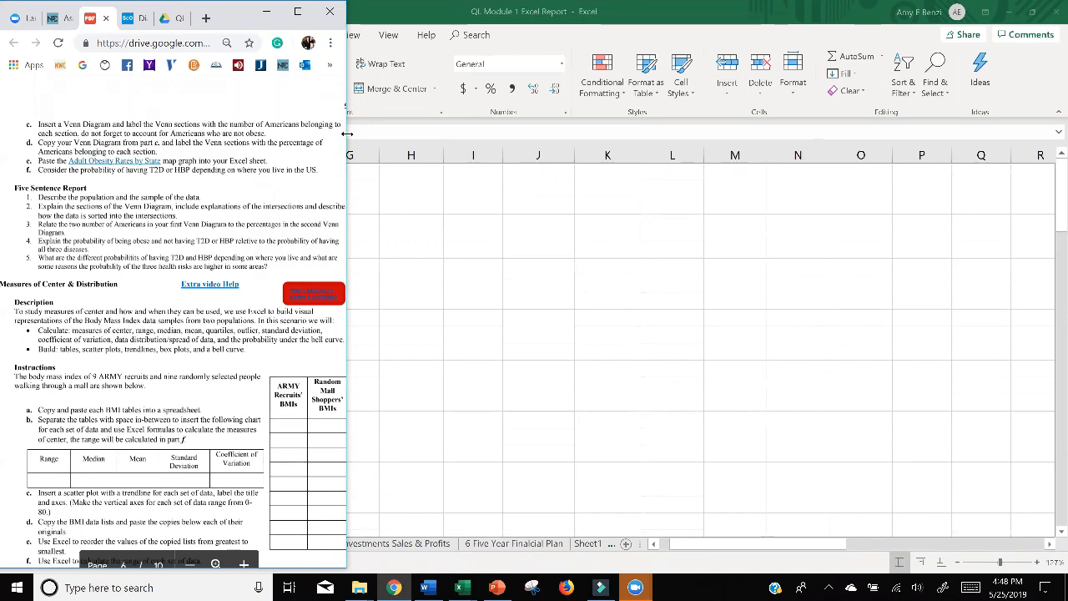
click(298, 11)
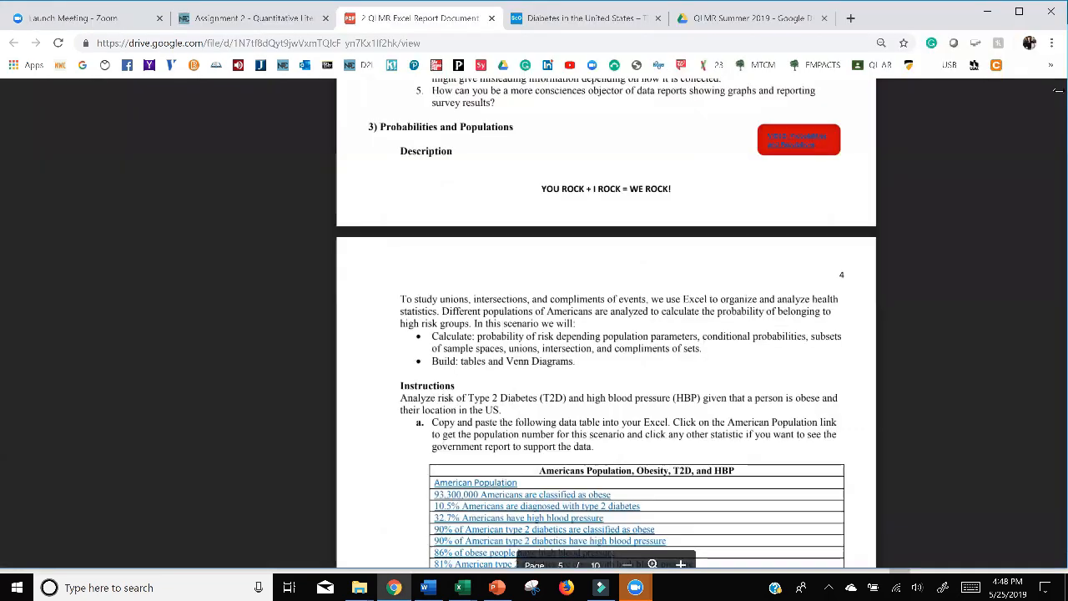
click(1022, 13)
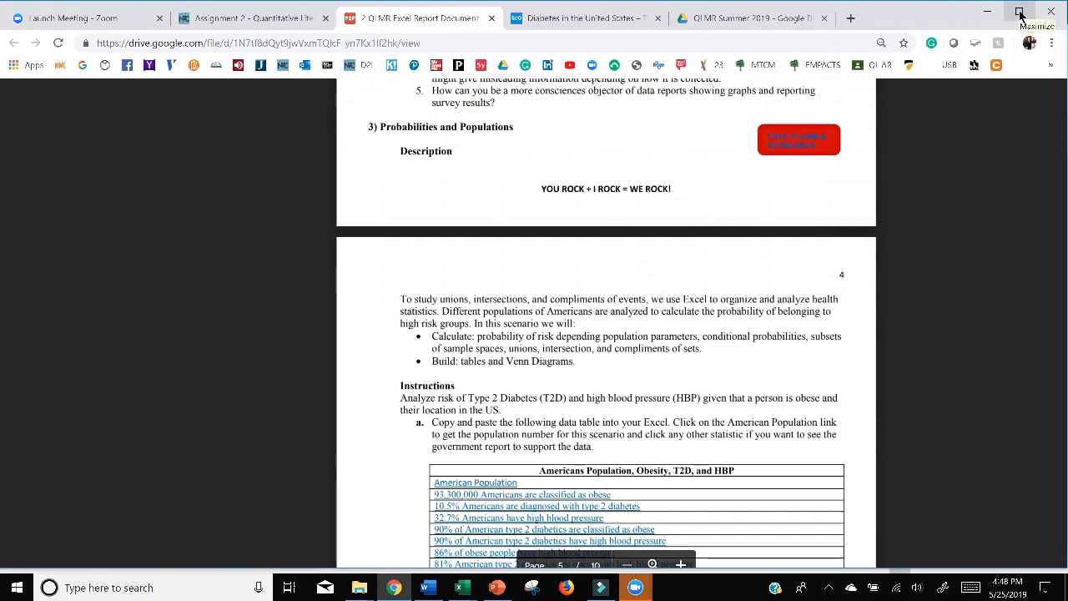
click(1020, 13)
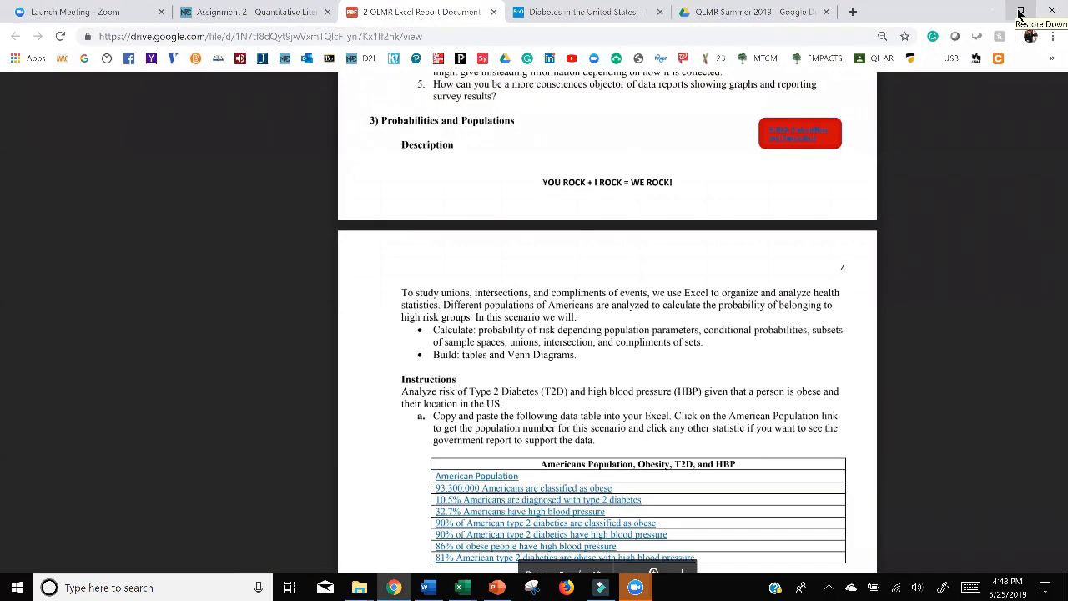
Narrow the browser window to about a third of the screen width and fit the Excel workbook window side by side with it.
click(1020, 13)
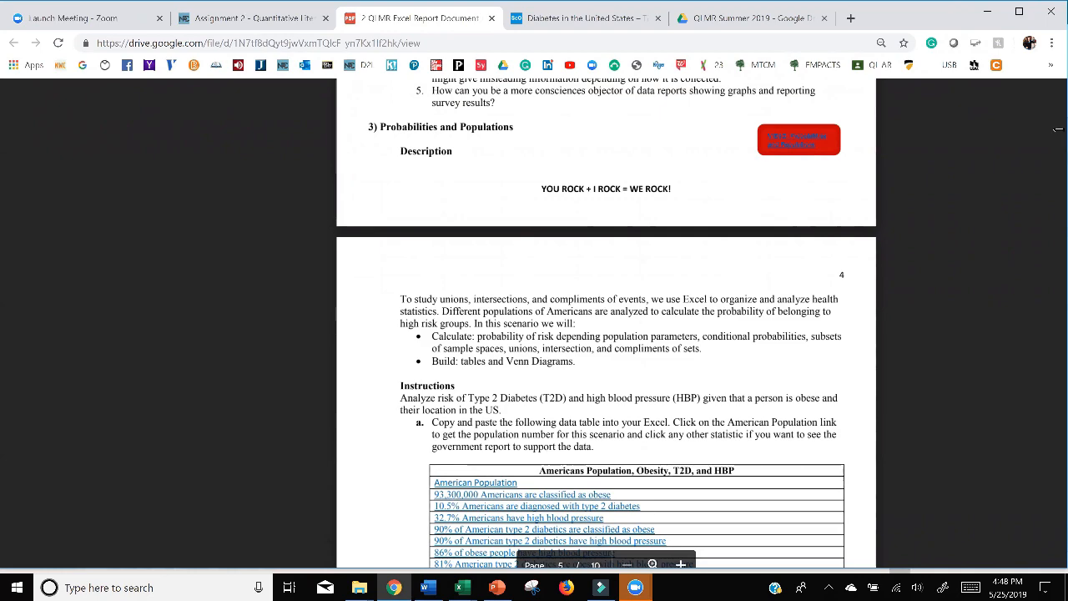
drag(1057, 129, 347, 173)
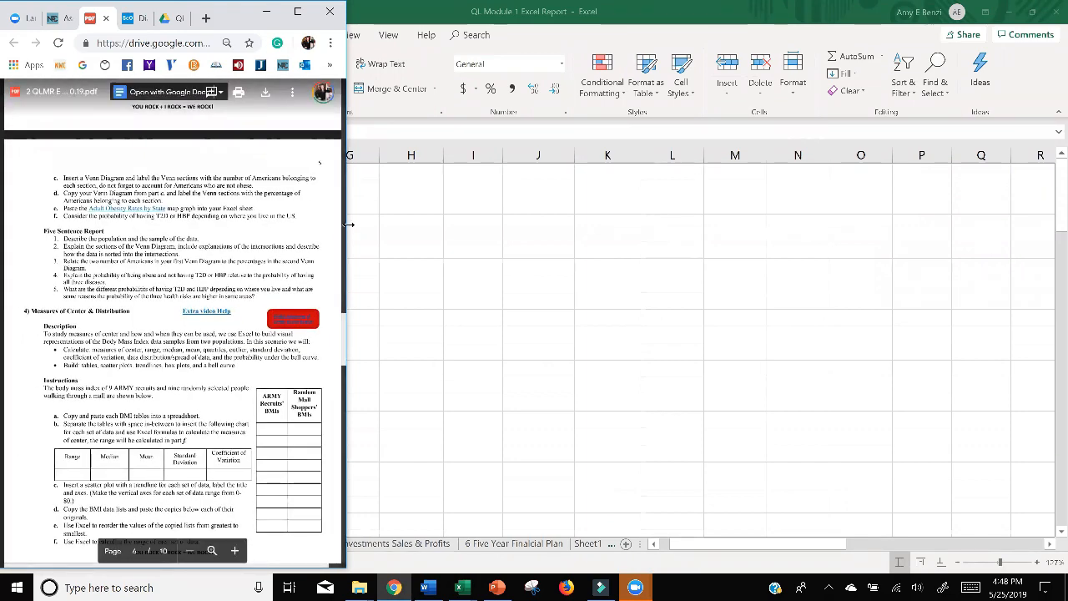
click(438, 239)
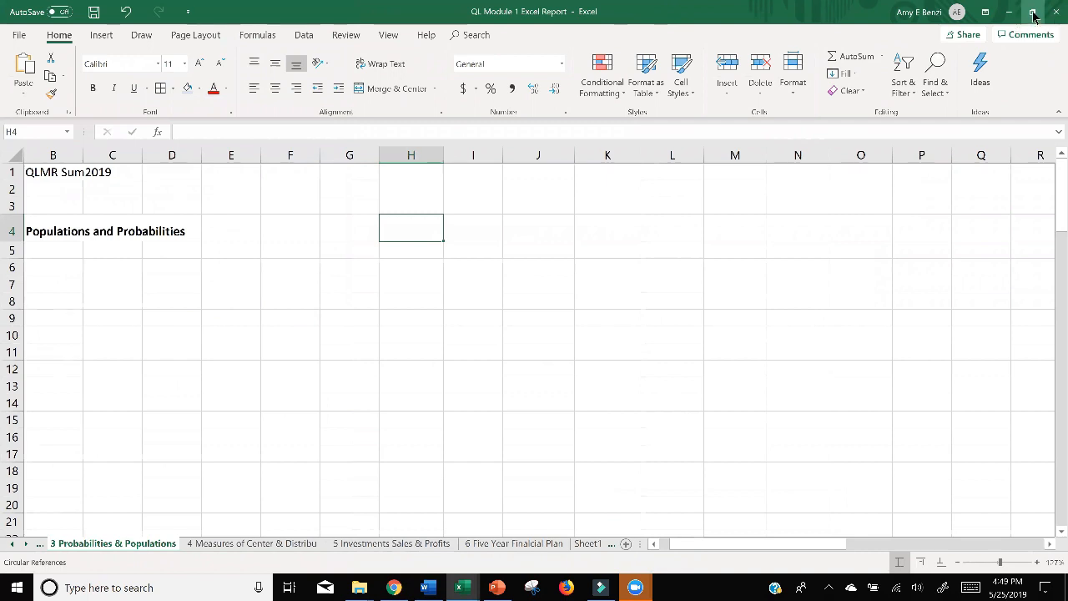
click(1033, 13)
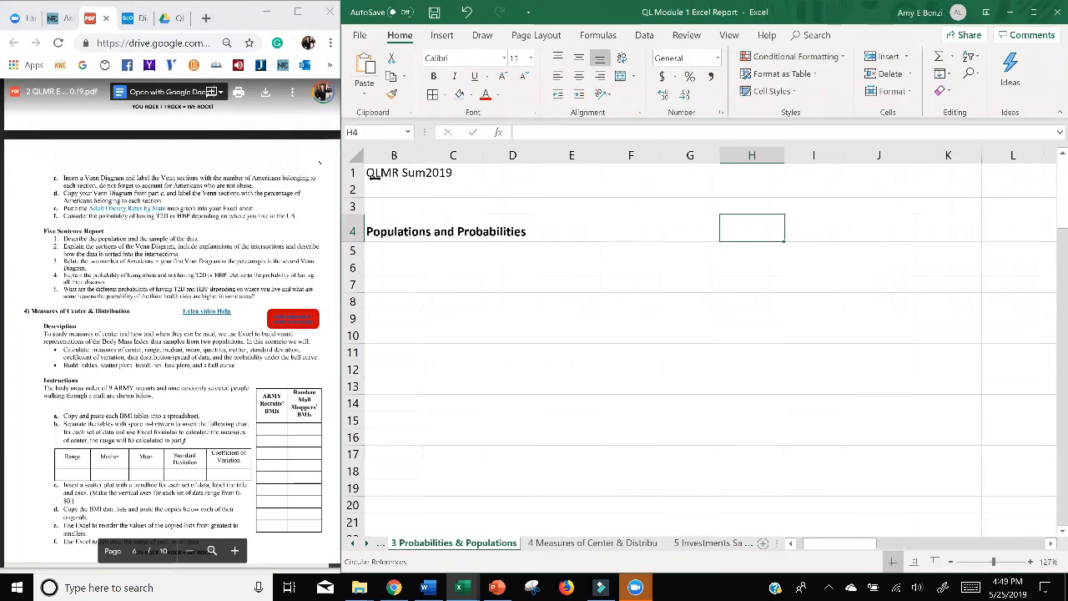
drag(341, 179, 347, 182)
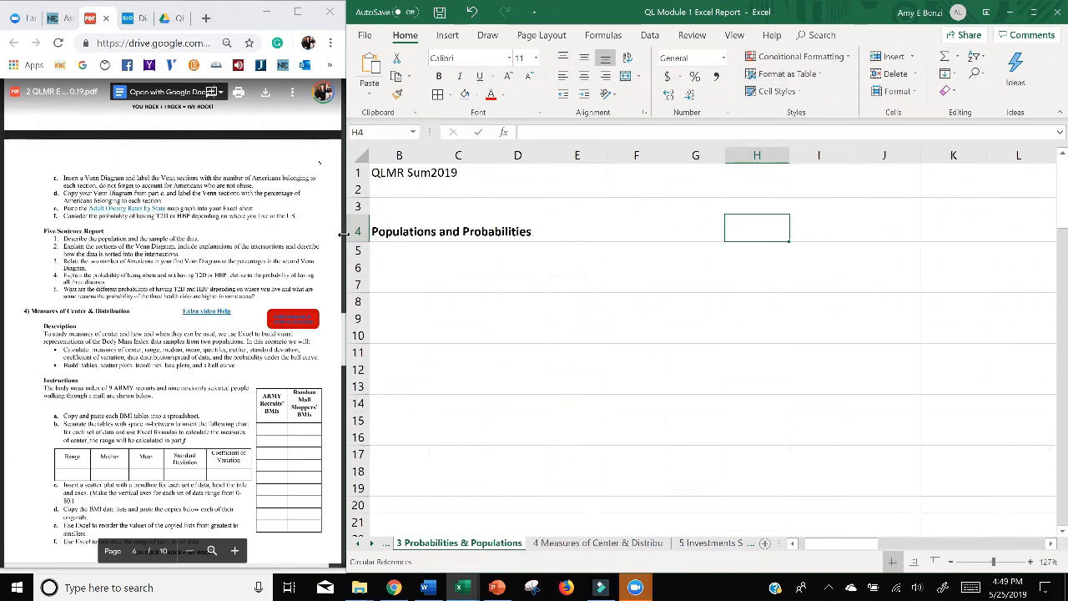
drag(344, 235, 340, 235)
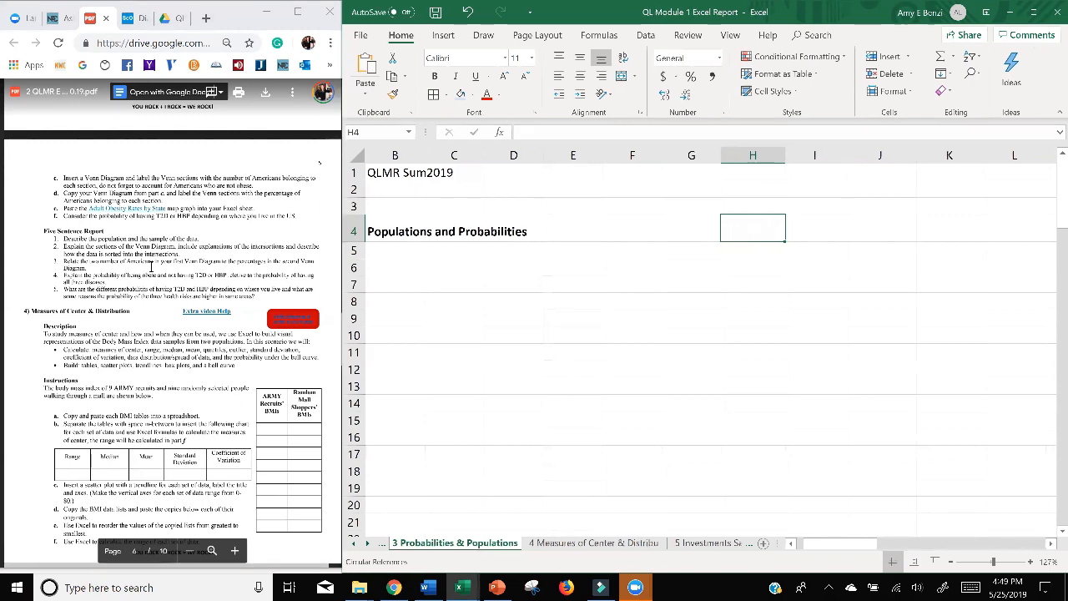
Find the data table in part a of the Probabilities and Populations instructions and enlarge it for reading.
click(151, 264)
scroll(151, 264, up, 2)
scroll(151, 263, down, 1)
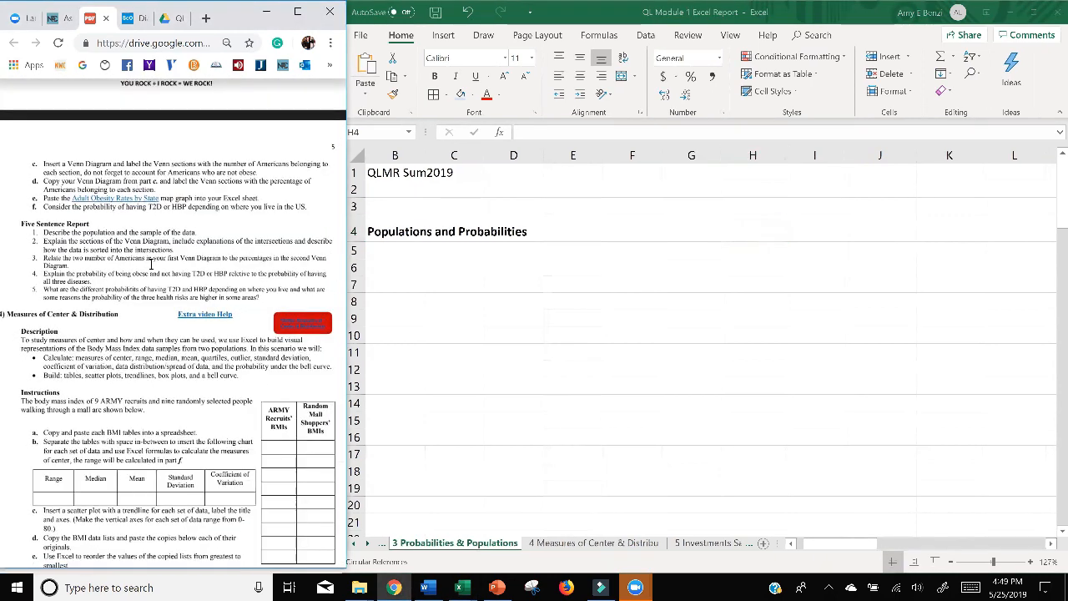
double_click(151, 264)
scroll(215, 270, down, 1)
scroll(215, 270, up, 6)
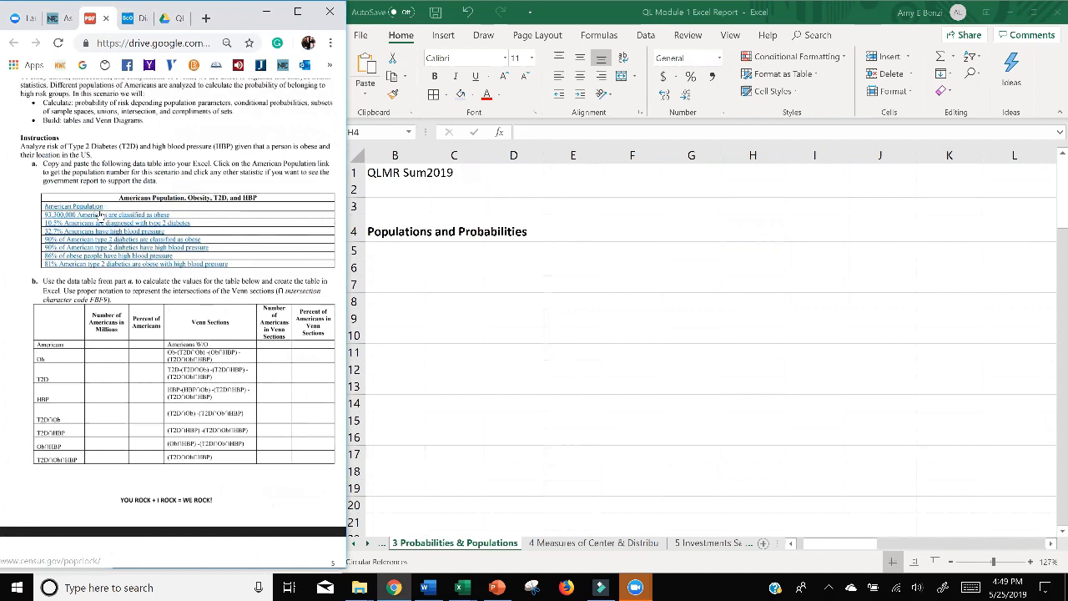
scroll(101, 218, up, 1)
scroll(102, 217, up, 3)
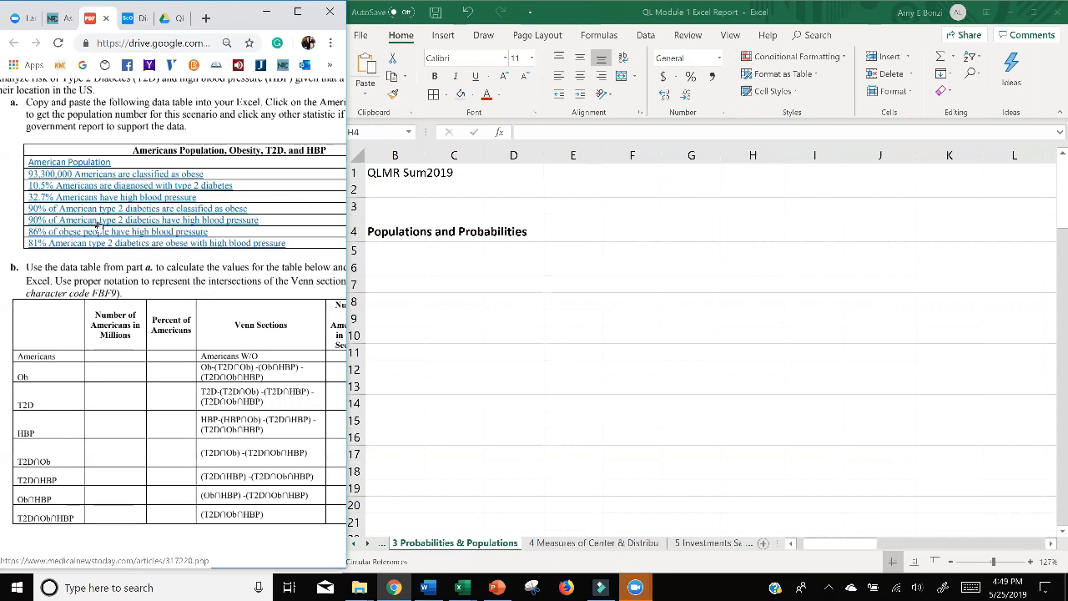
View the source article behind the 90% diabetics with high blood pressure statistic at 75% zoom and return to the assignment document.
click(99, 222)
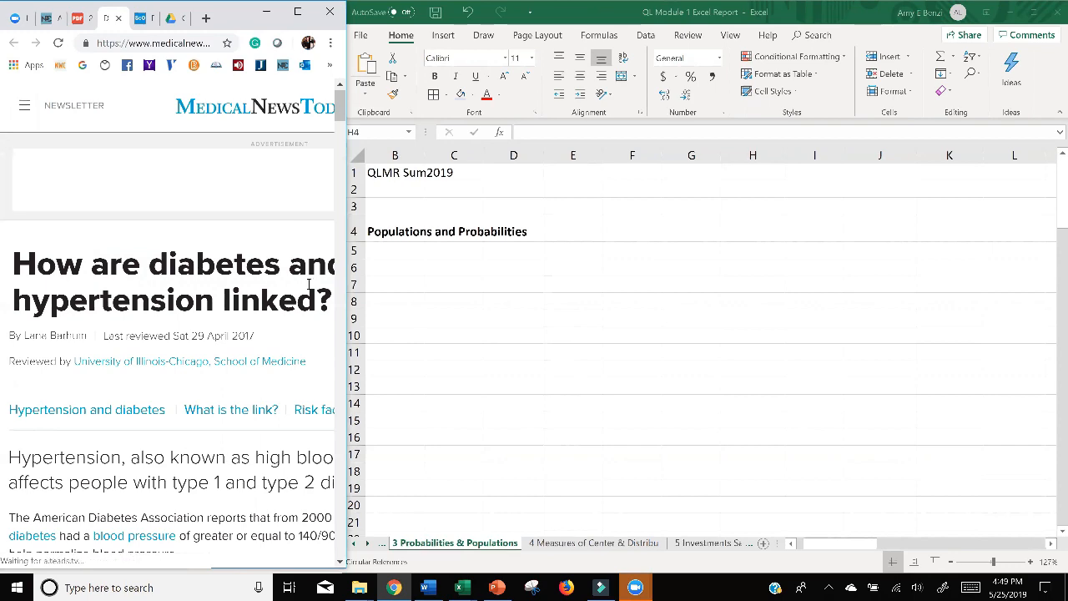
key(ctrl+minus)
key(ctrl+minus)
key(ctrl+minus)
scroll(250, 303, down, 5)
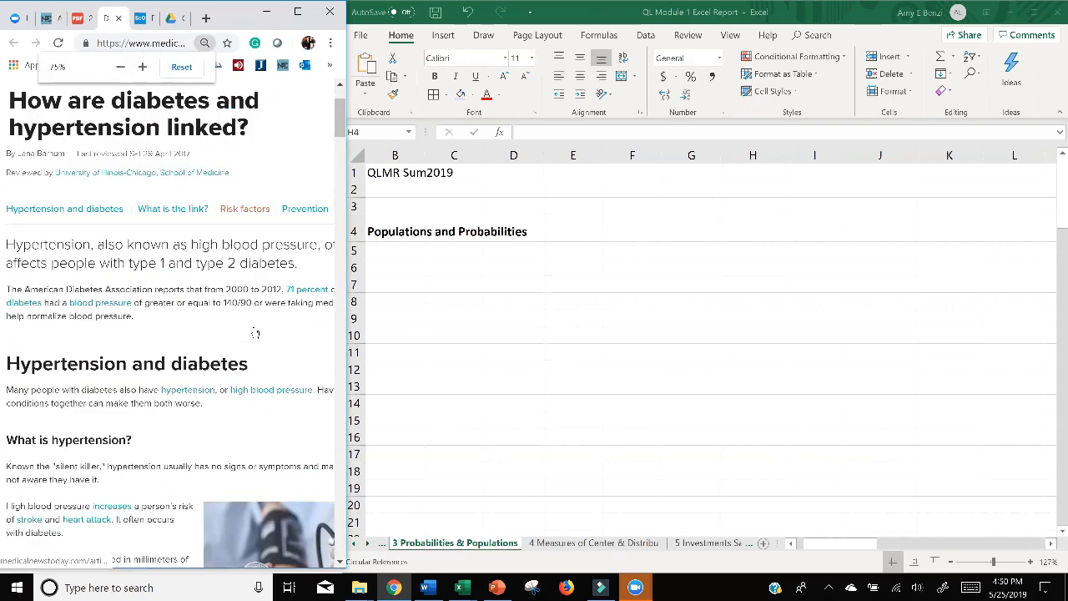
scroll(253, 262, up, 5)
click(79, 18)
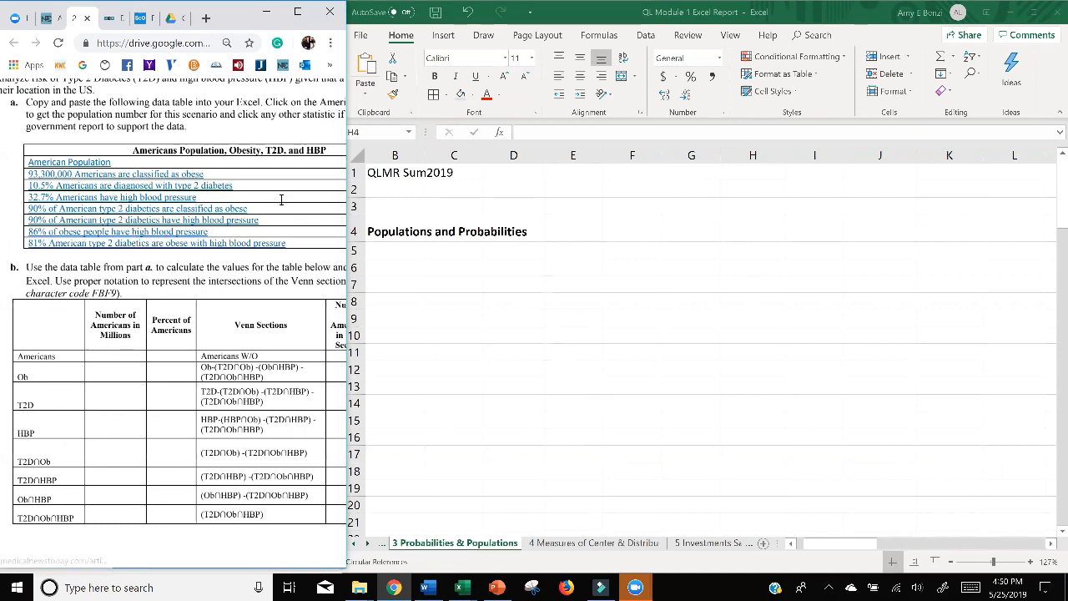
scroll(288, 210, down, 4)
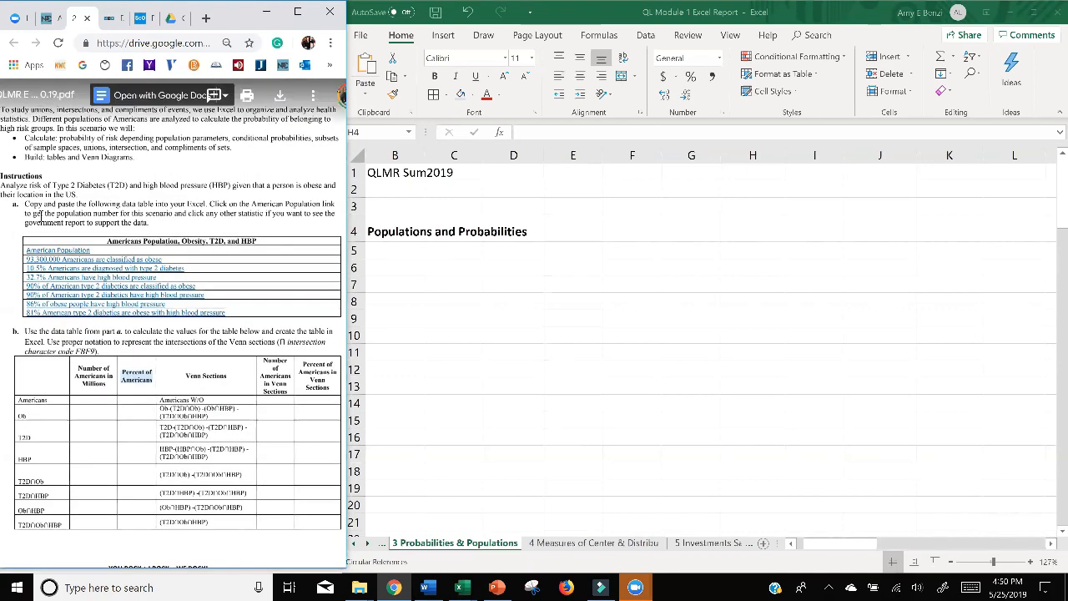
drag(24, 203, 207, 205)
click(120, 246)
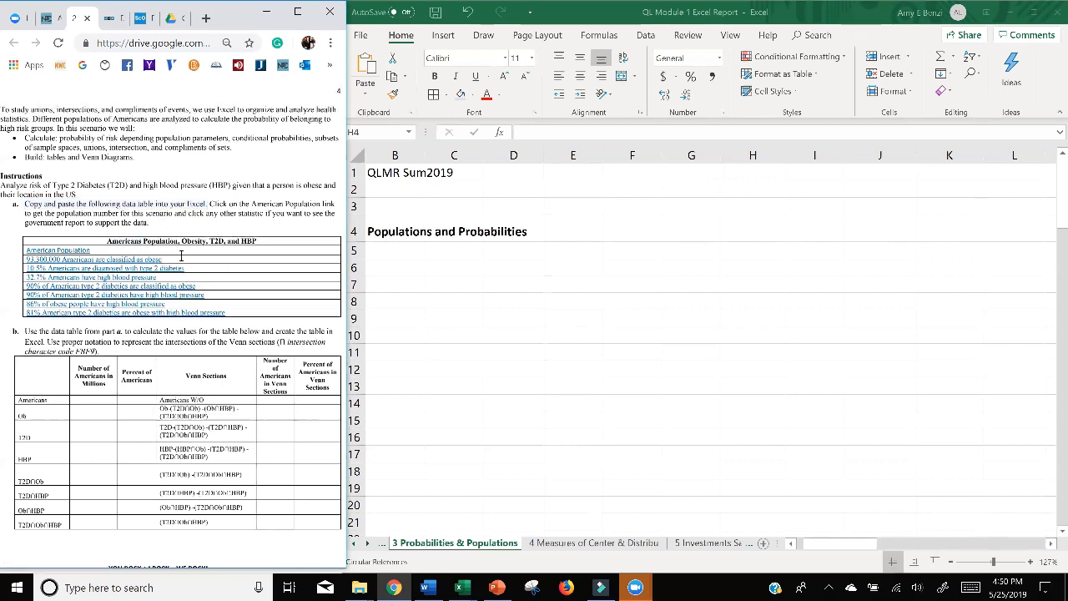
drag(107, 241, 230, 314)
key(ctrl+c)
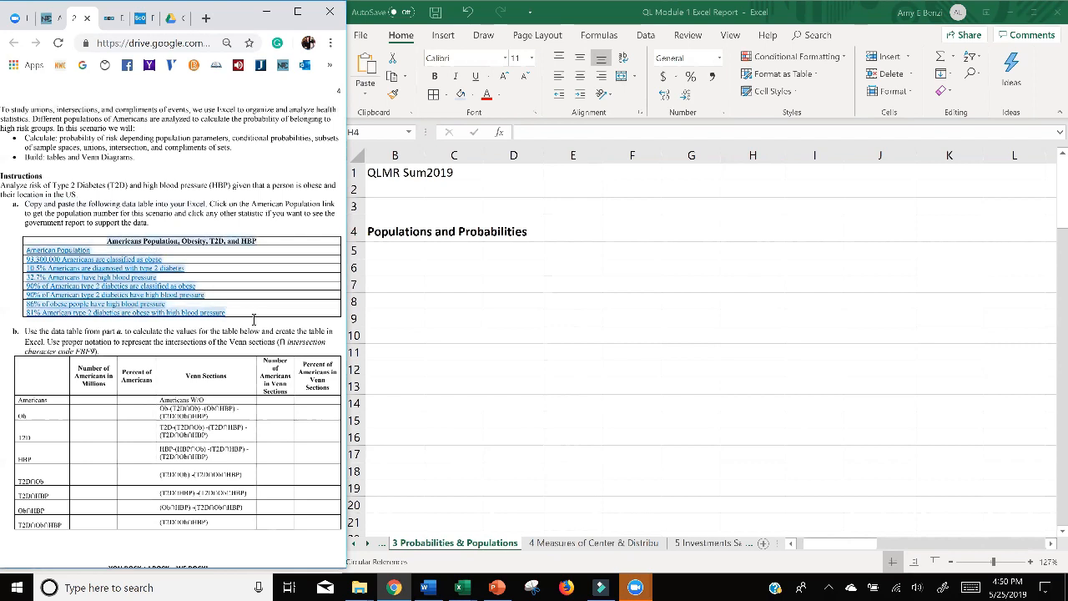
click(466, 273)
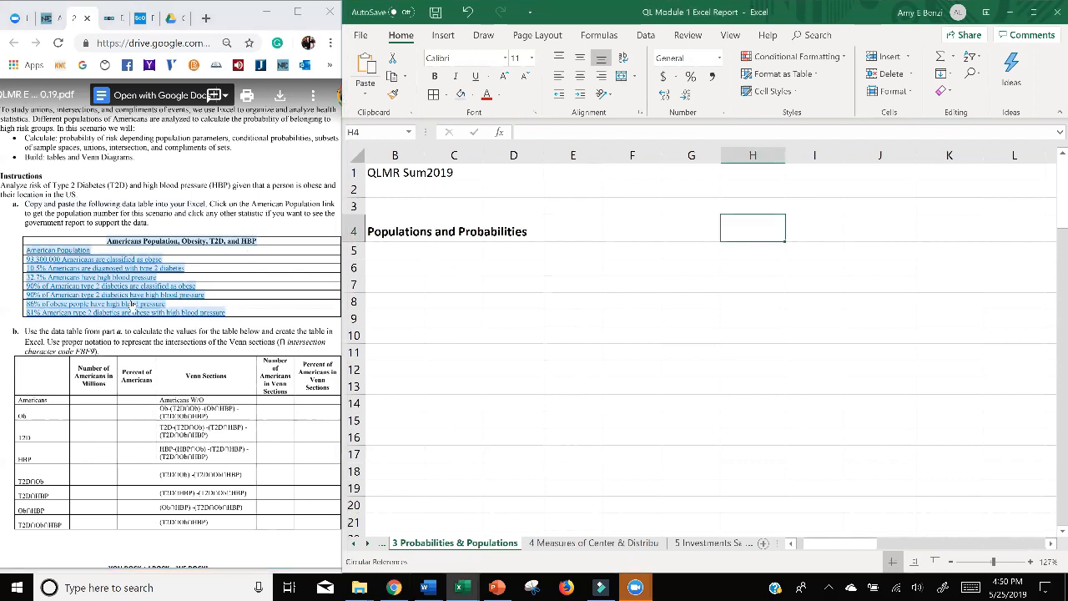
click(532, 349)
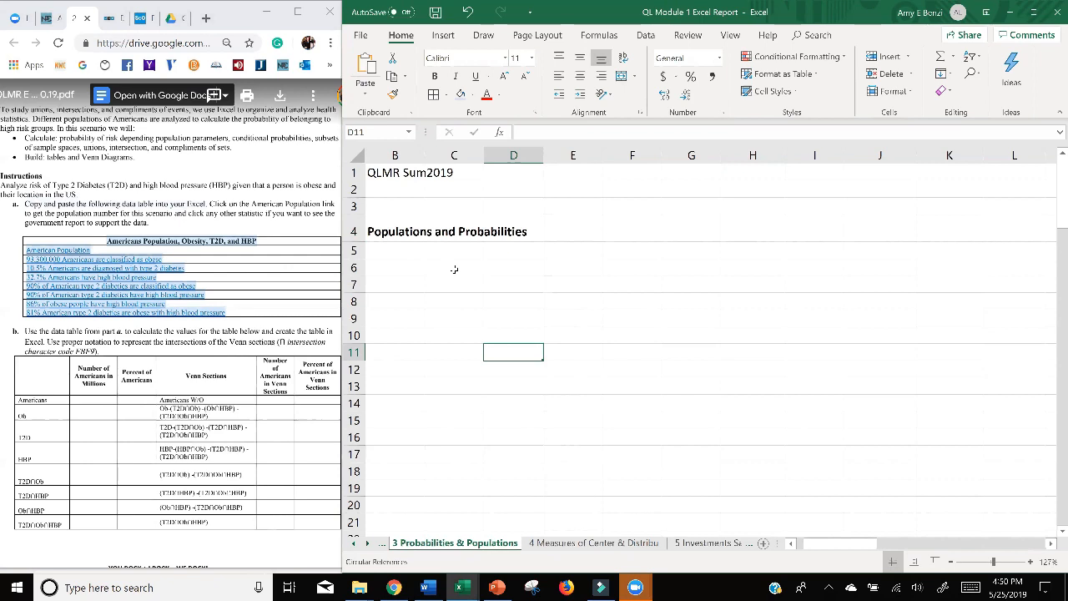
click(210, 267)
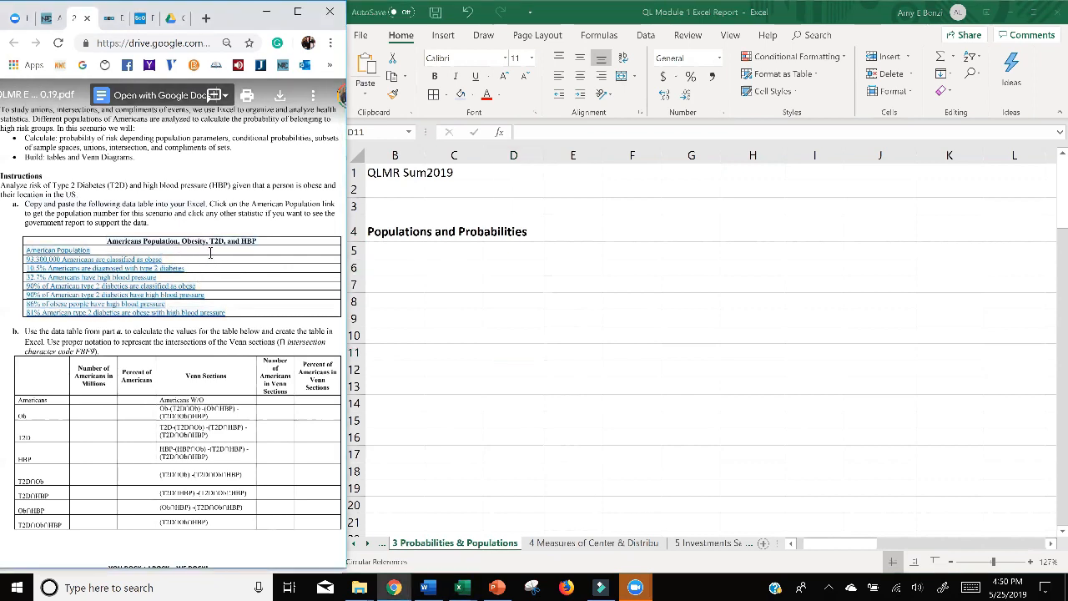
Copy the whole Americans Population, Obesity, T2D, and HBP table from part a of the assignment and paste it into the Excel sheet at B6.
double_click(135, 241)
click(135, 242)
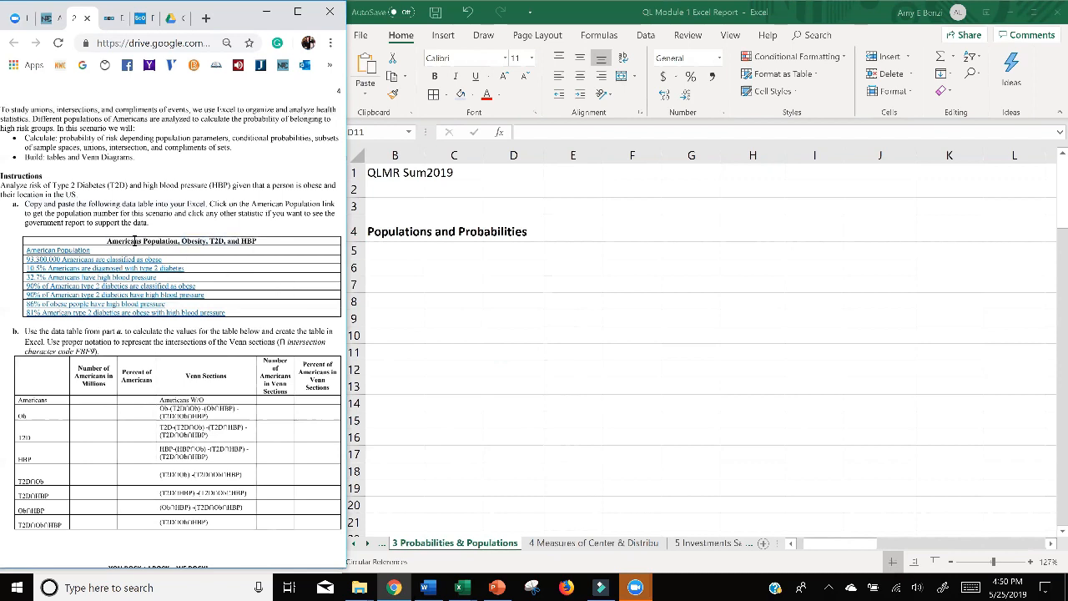
drag(155, 255, 234, 320)
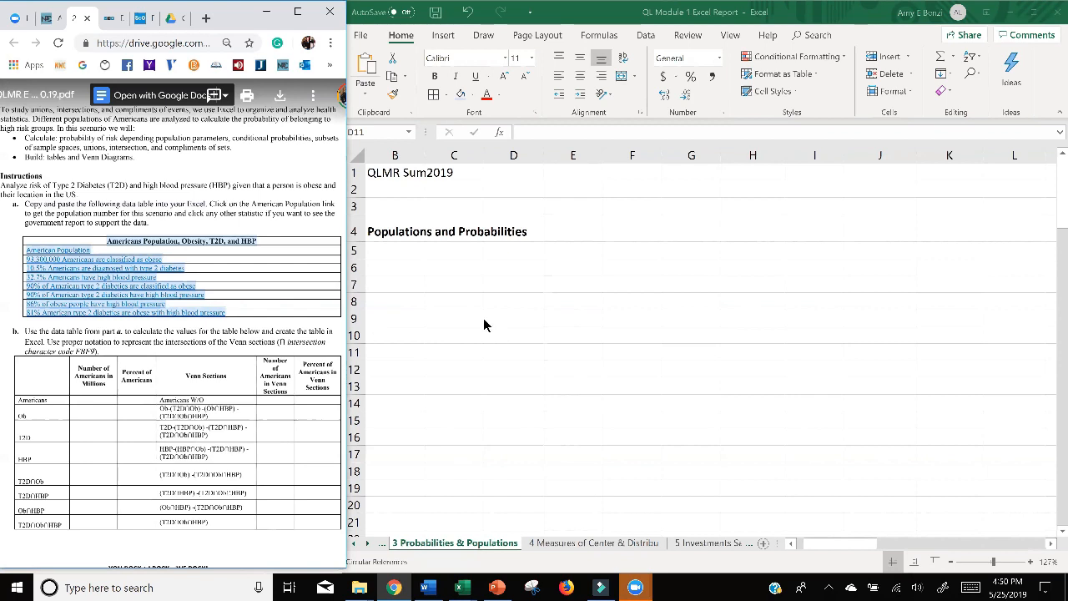
click(464, 283)
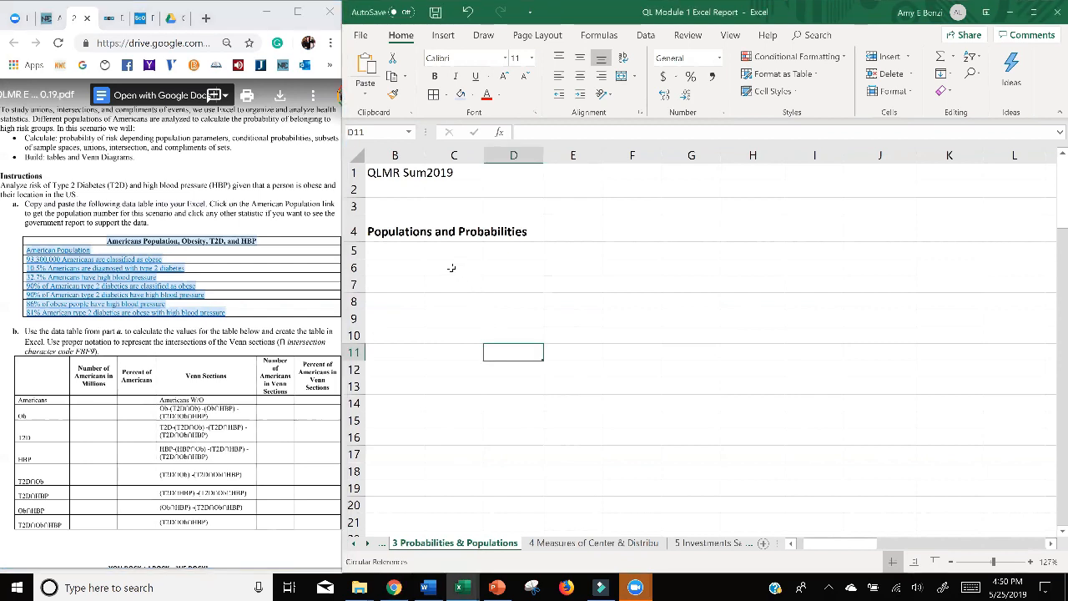
scroll(448, 271, left, 1)
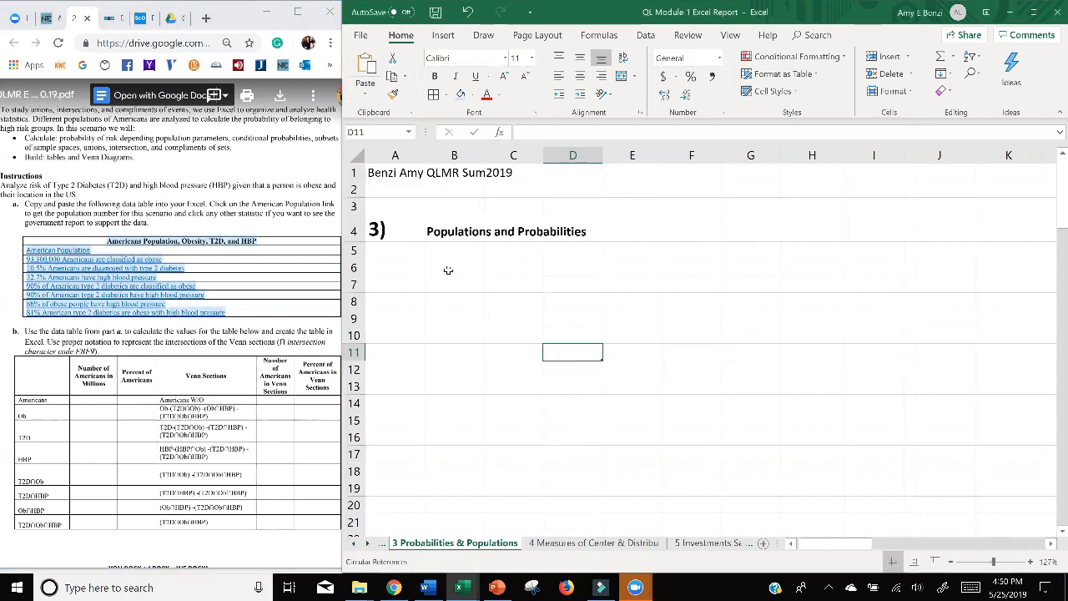
click(442, 269)
key(ctrl+v)
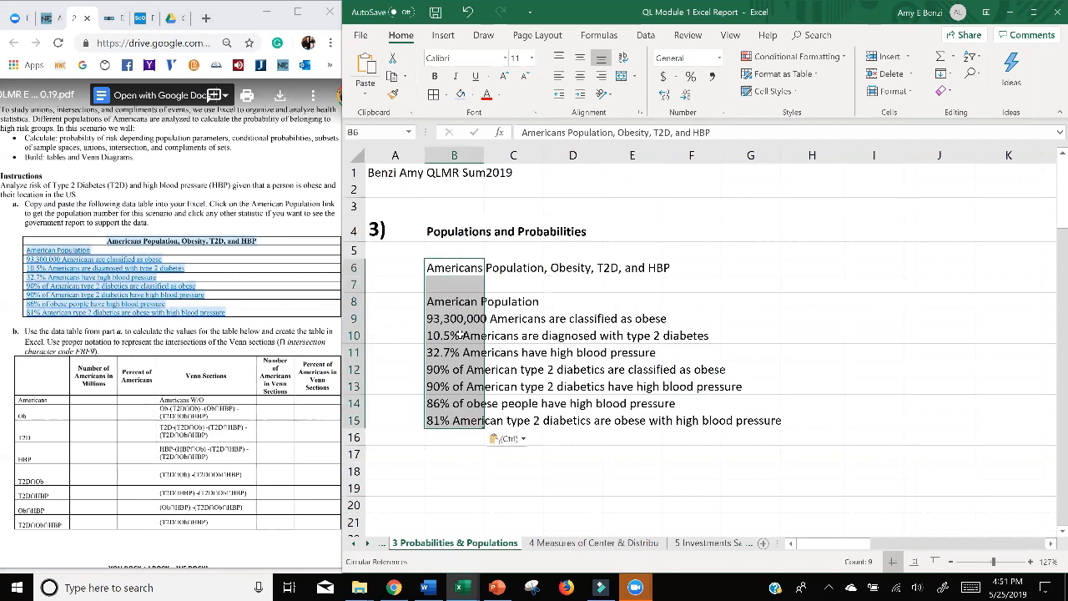
Move the table title from B6 to B7 so it sits directly above the American Population row.
click(510, 281)
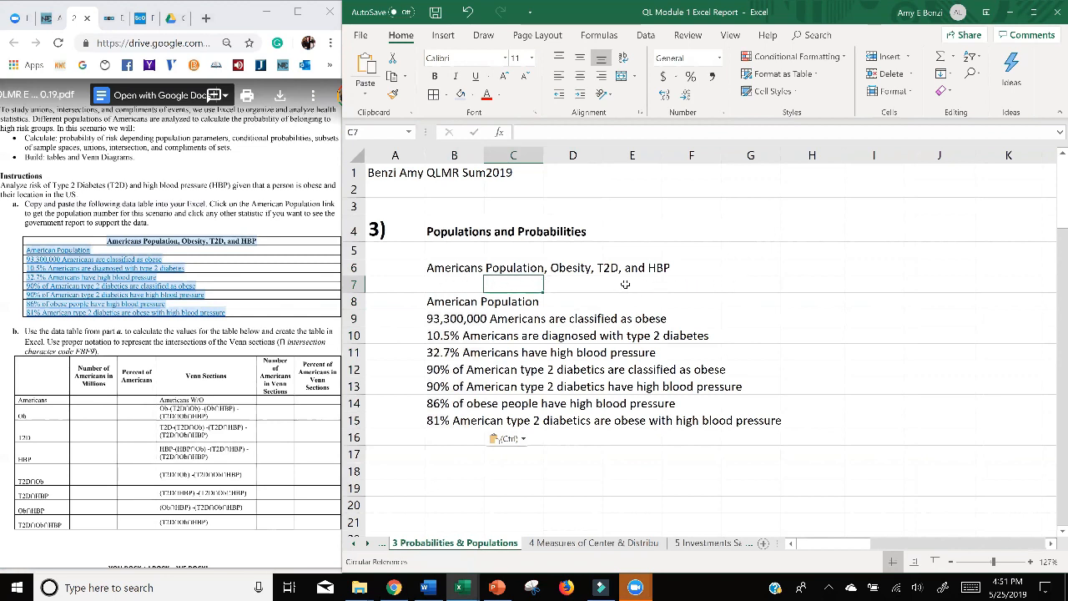
double_click(452, 268)
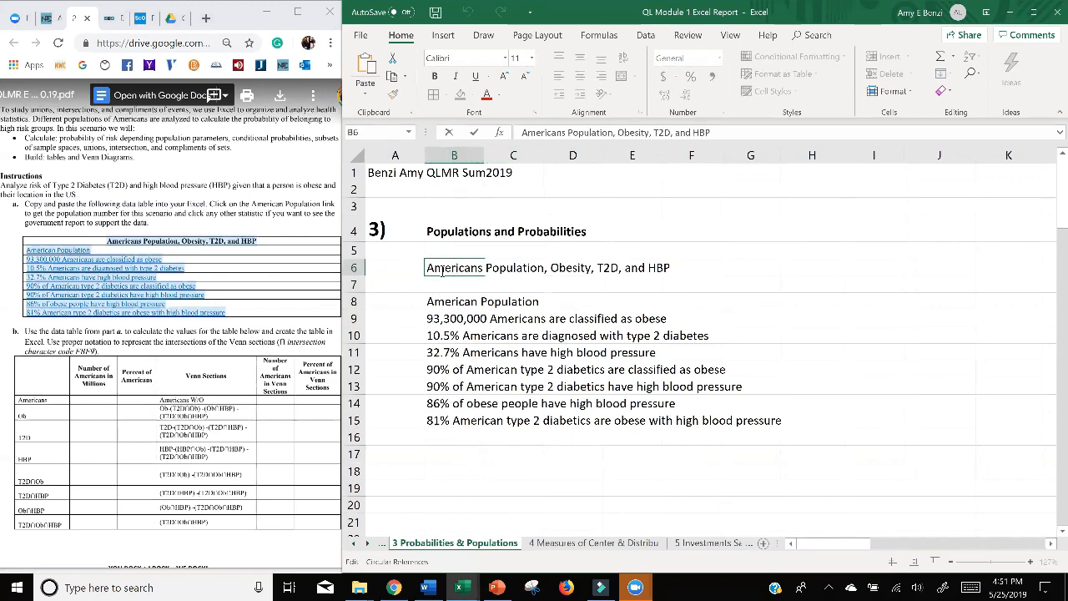
key(Return)
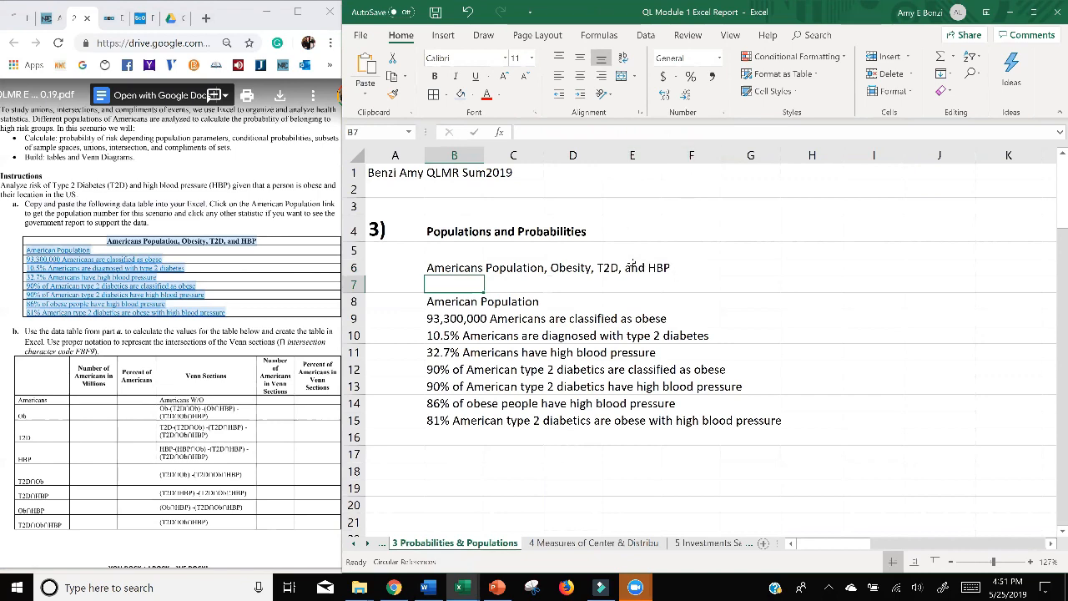
double_click(631, 267)
double_click(580, 269)
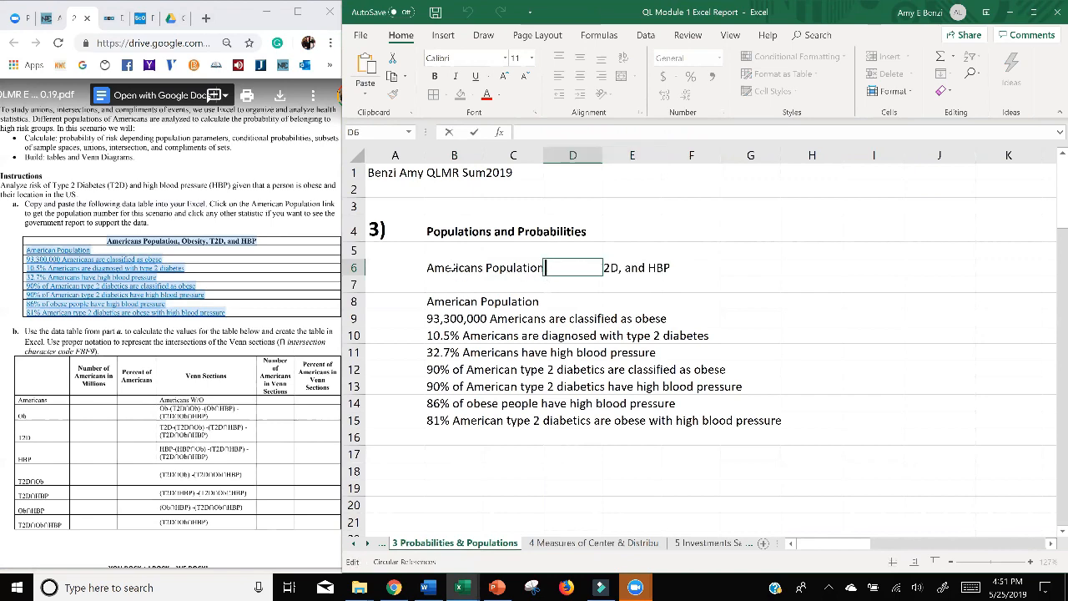
click(458, 269)
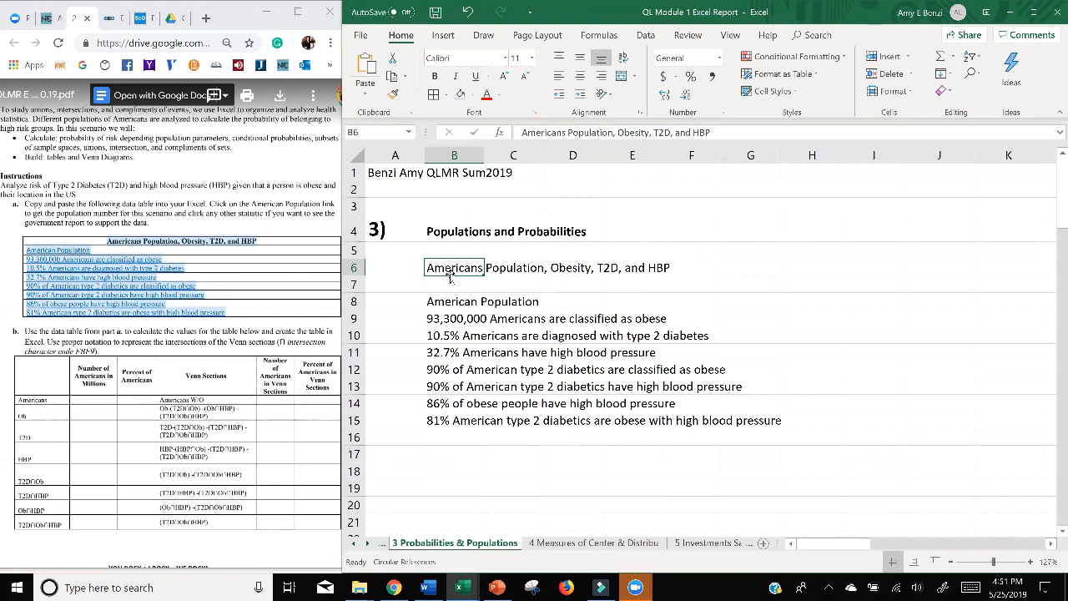
drag(449, 277, 450, 287)
key(ctrl+z)
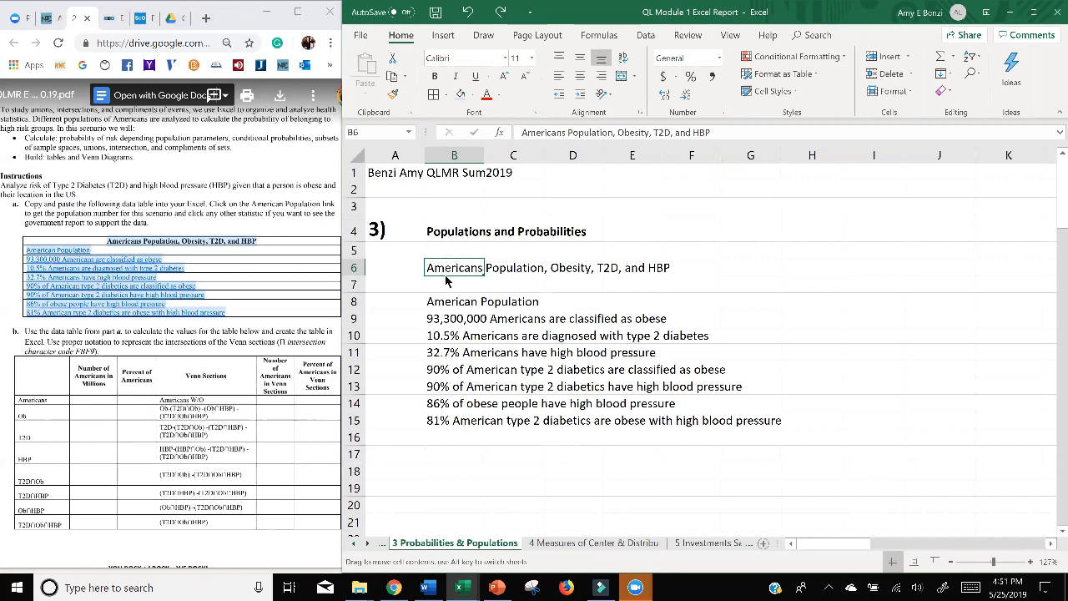
drag(445, 278, 447, 288)
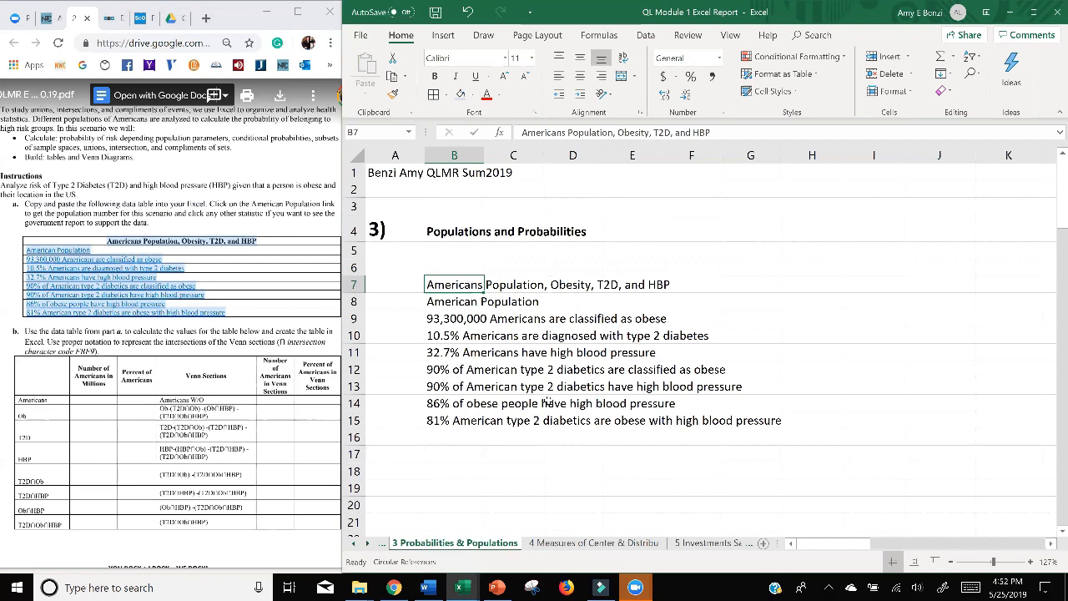
Merge and center each of the last four statistics, rows 15 up to 12, across columns B to H.
drag(438, 421, 819, 422)
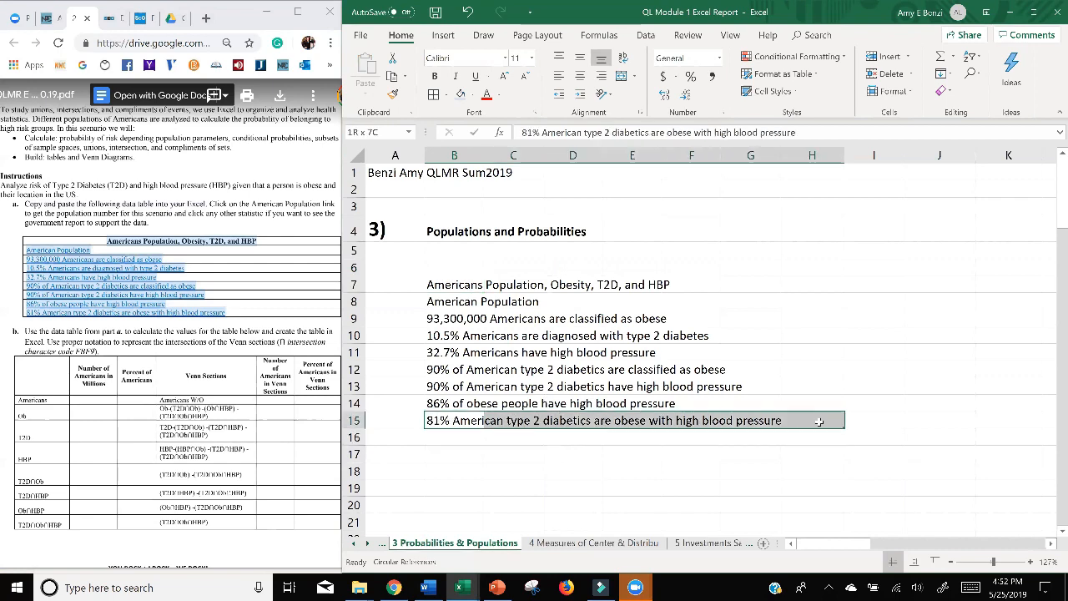
click(620, 77)
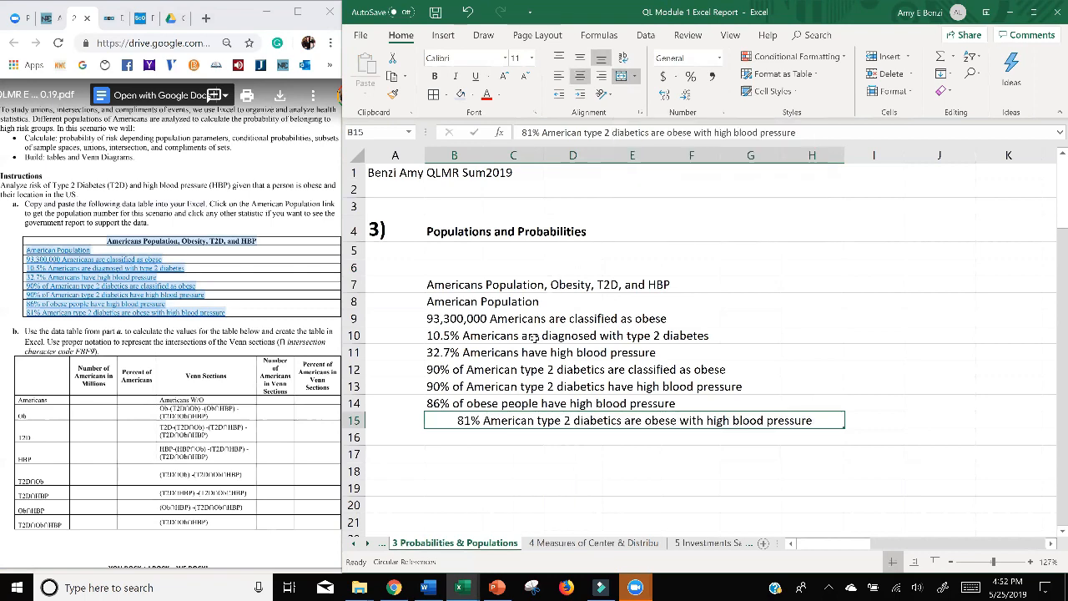
drag(431, 403, 827, 404)
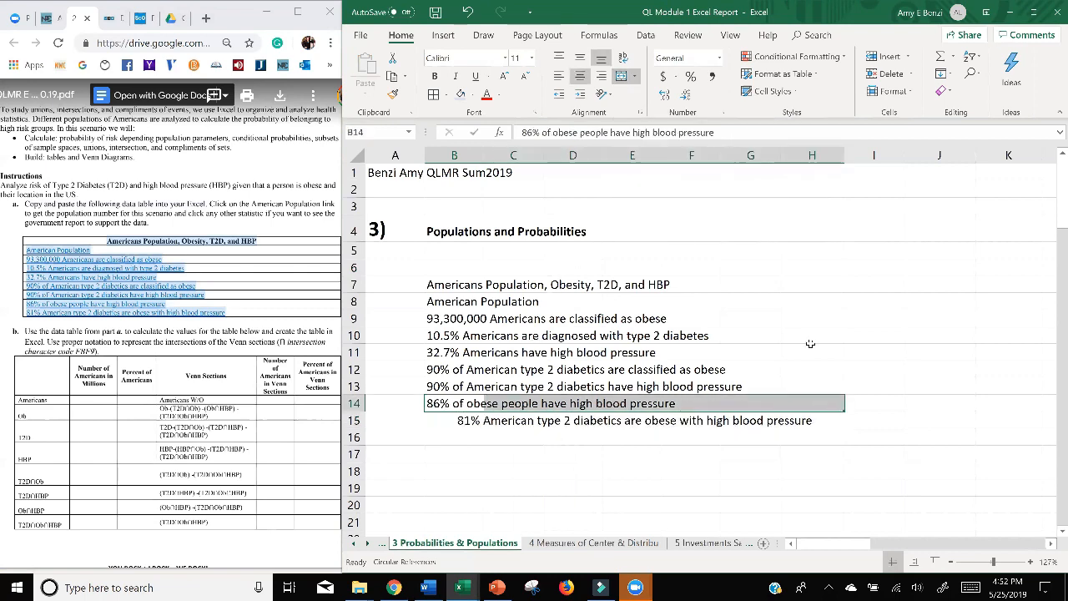
key(F4)
drag(435, 385, 791, 383)
click(620, 78)
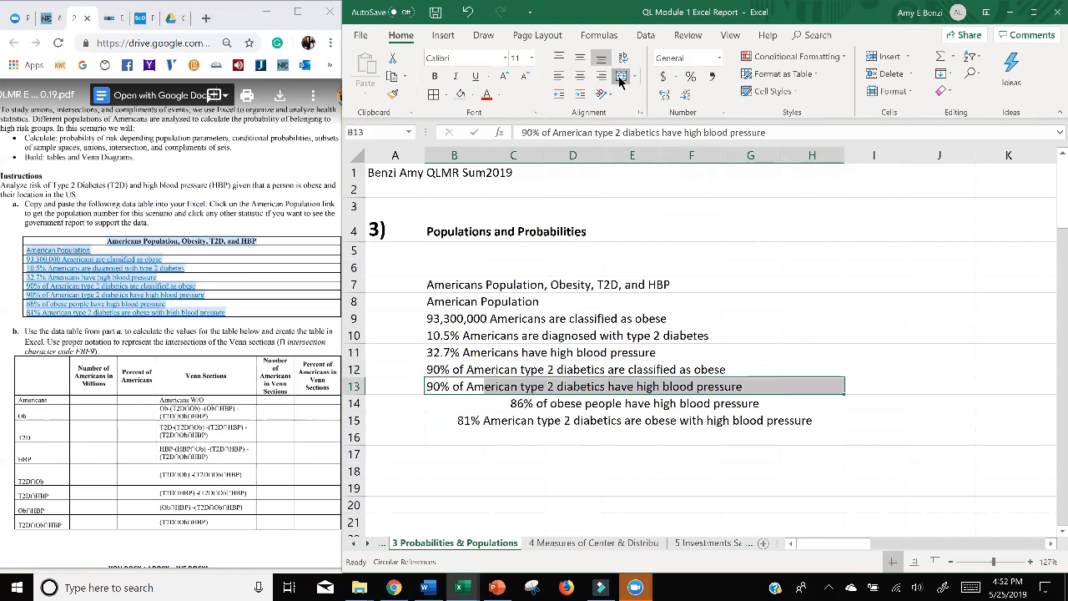
drag(438, 369, 808, 371)
click(626, 79)
Merge and center each remaining statistic row, rows 8 to 11, across columns B to H.
drag(439, 351, 826, 352)
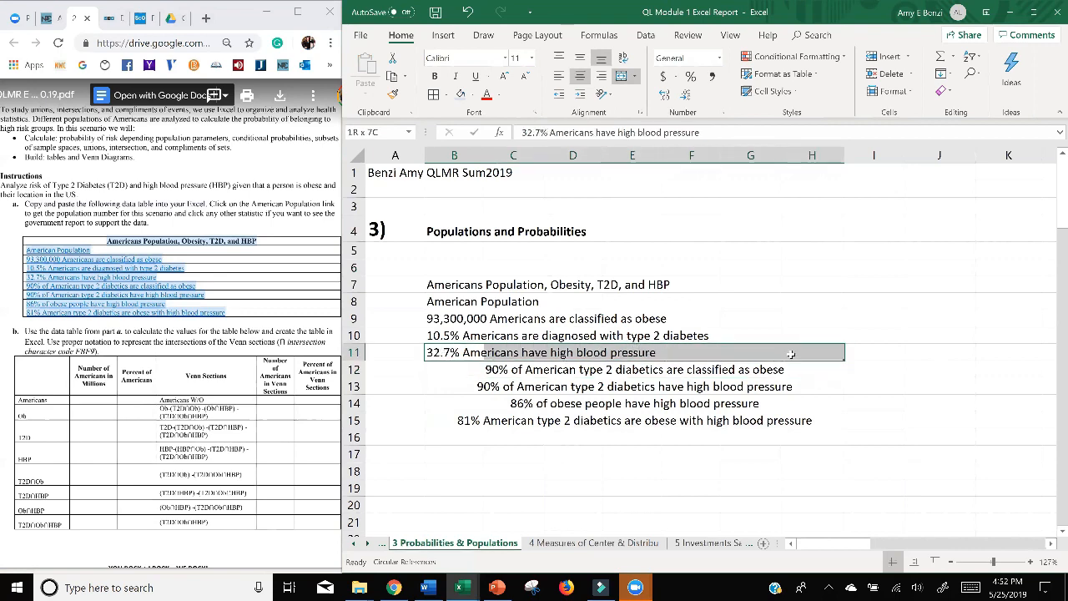
click(621, 77)
drag(458, 337, 834, 336)
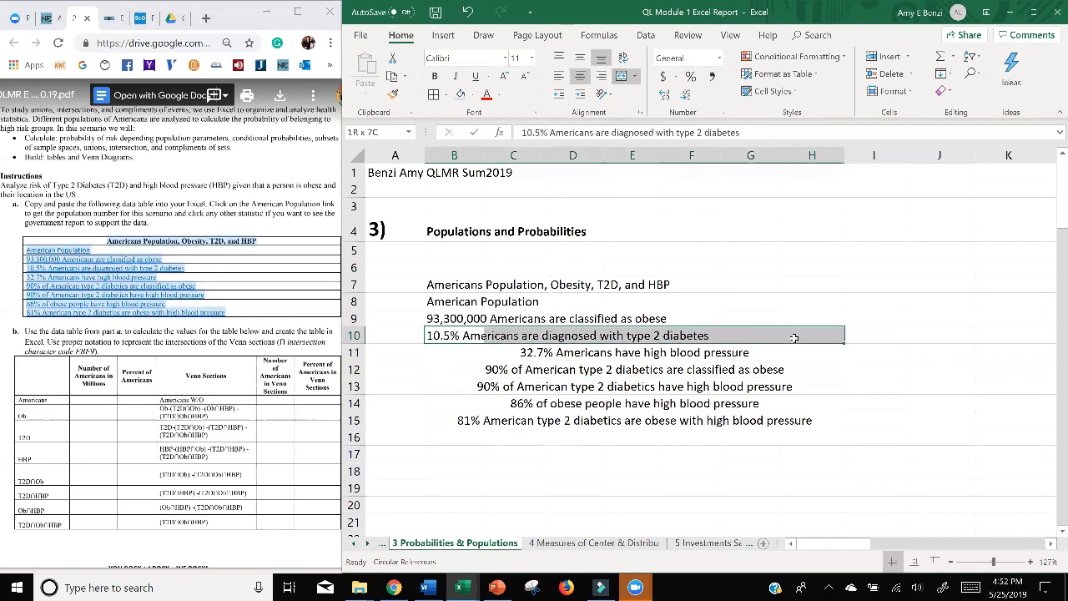
click(621, 77)
drag(461, 324, 812, 319)
drag(434, 305, 792, 308)
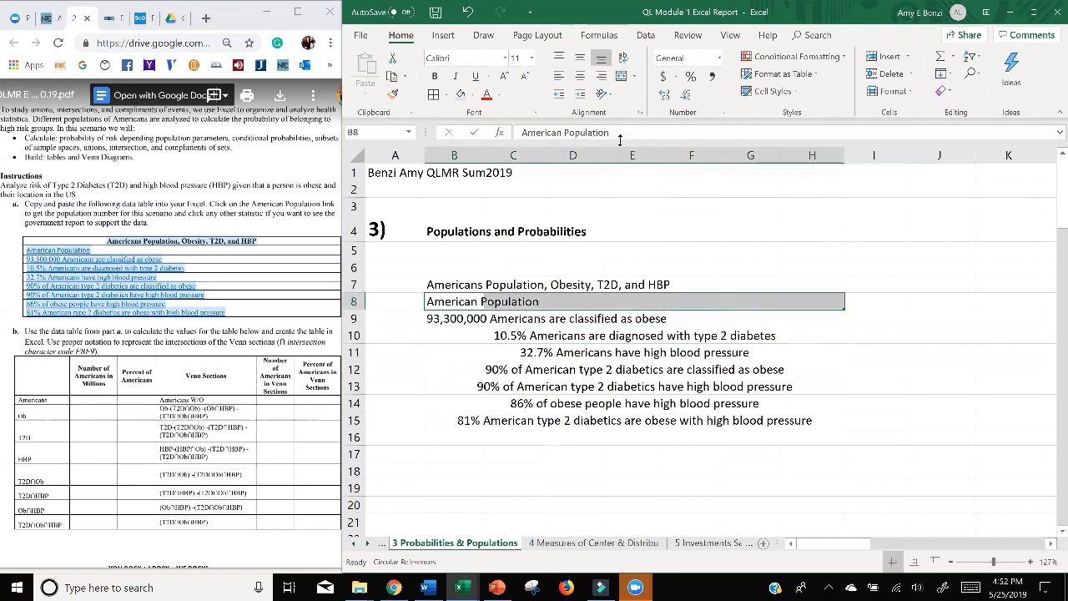
click(620, 76)
drag(449, 321, 803, 318)
click(621, 76)
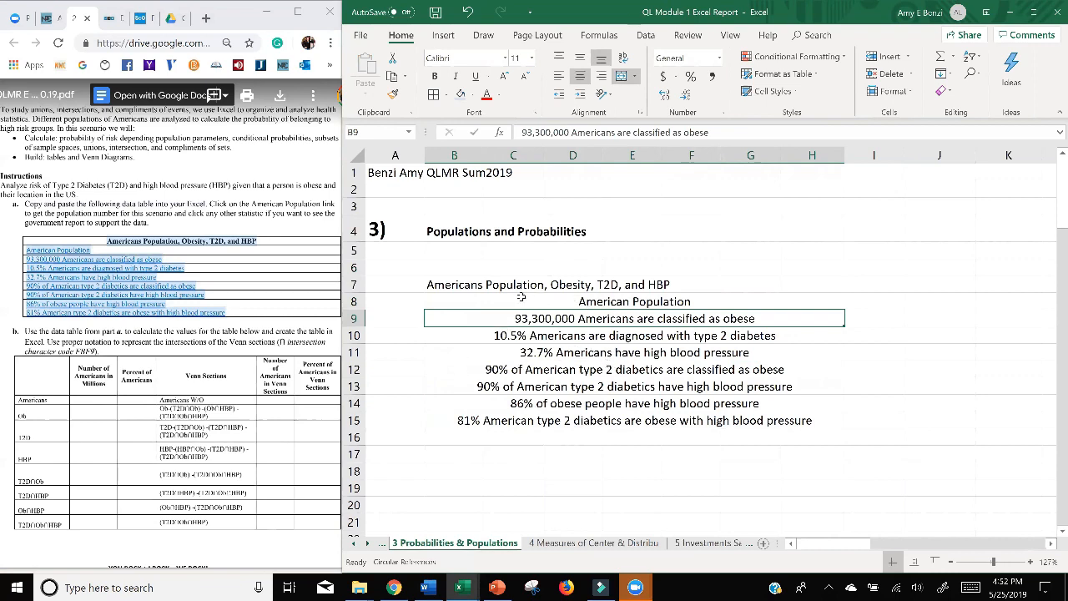
Merge and center the table title in row 7 across columns B to H.
drag(455, 286, 801, 287)
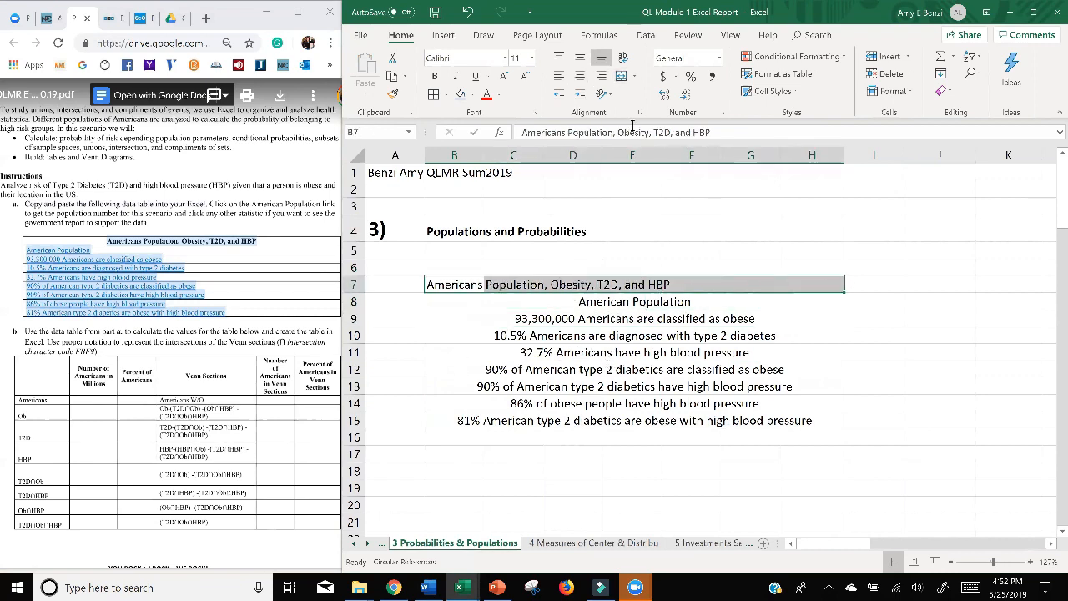
click(580, 76)
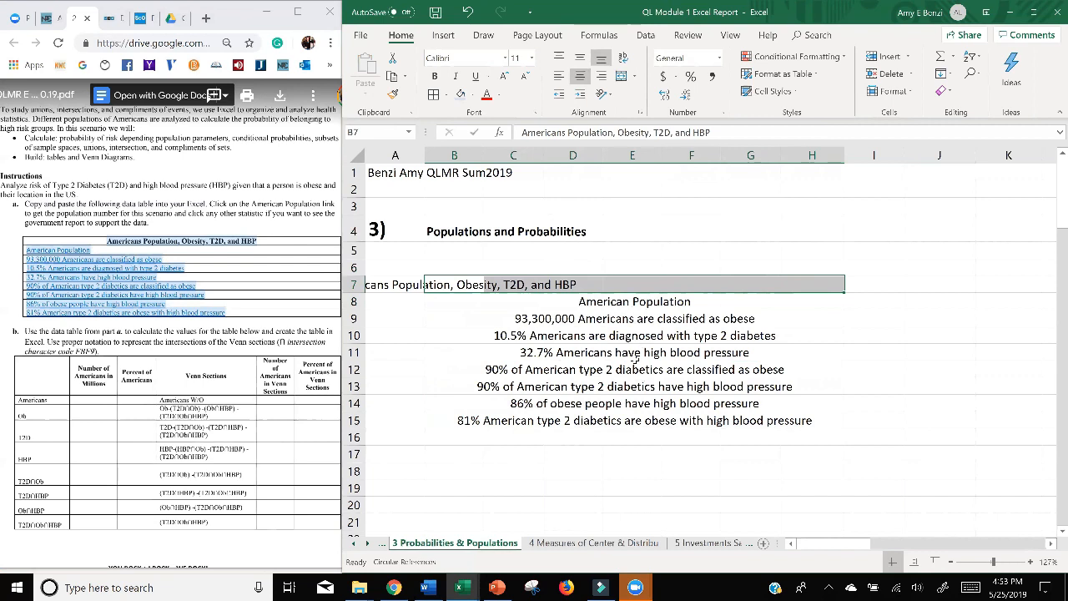
click(558, 76)
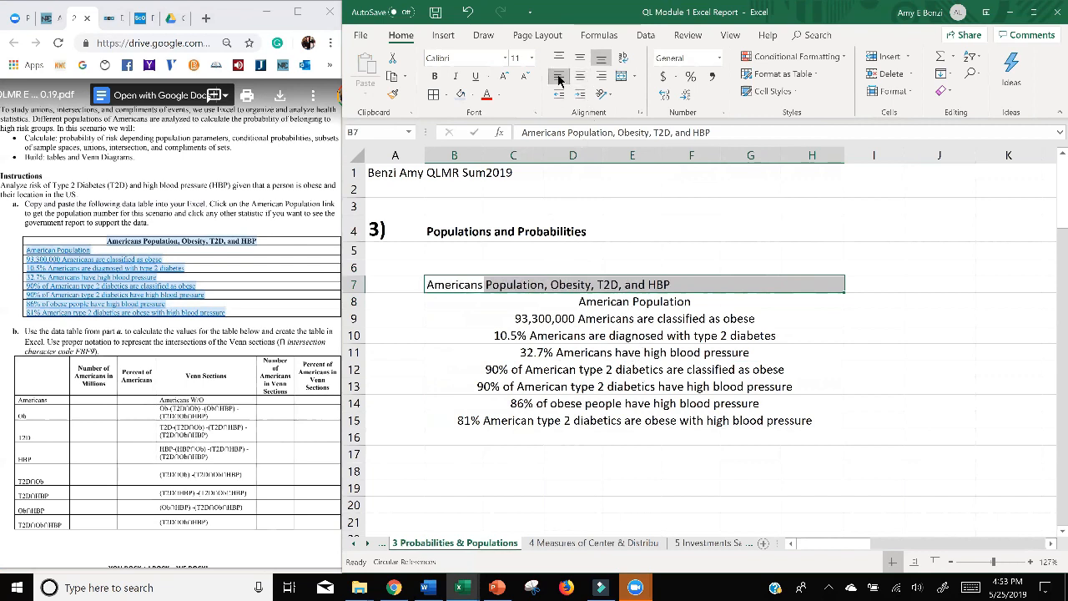
click(620, 76)
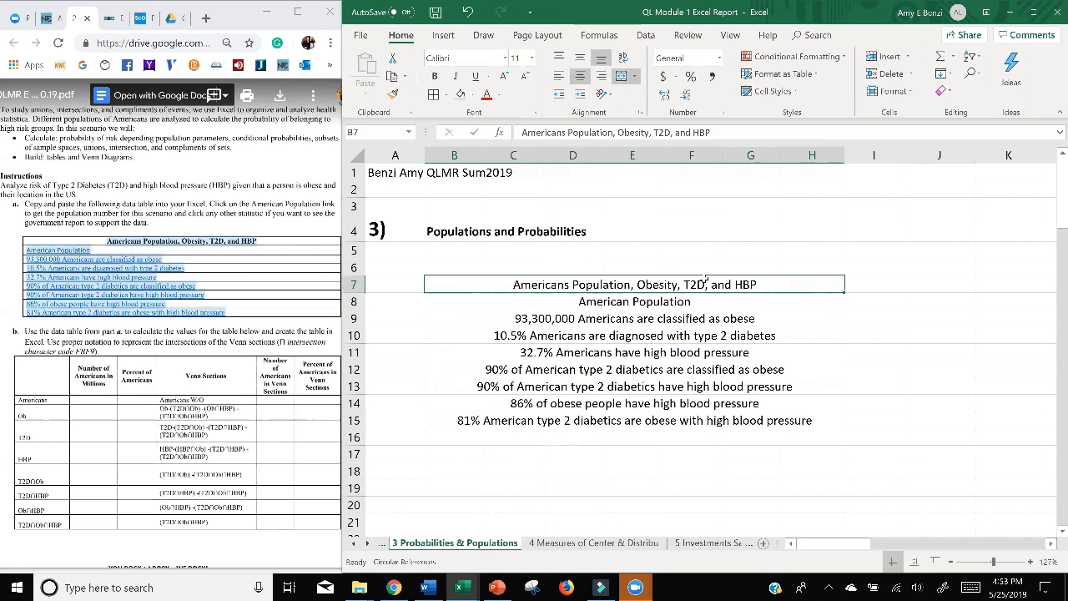
Make the table title in row 7 bold and give its merged cell a light blue fill.
click(434, 76)
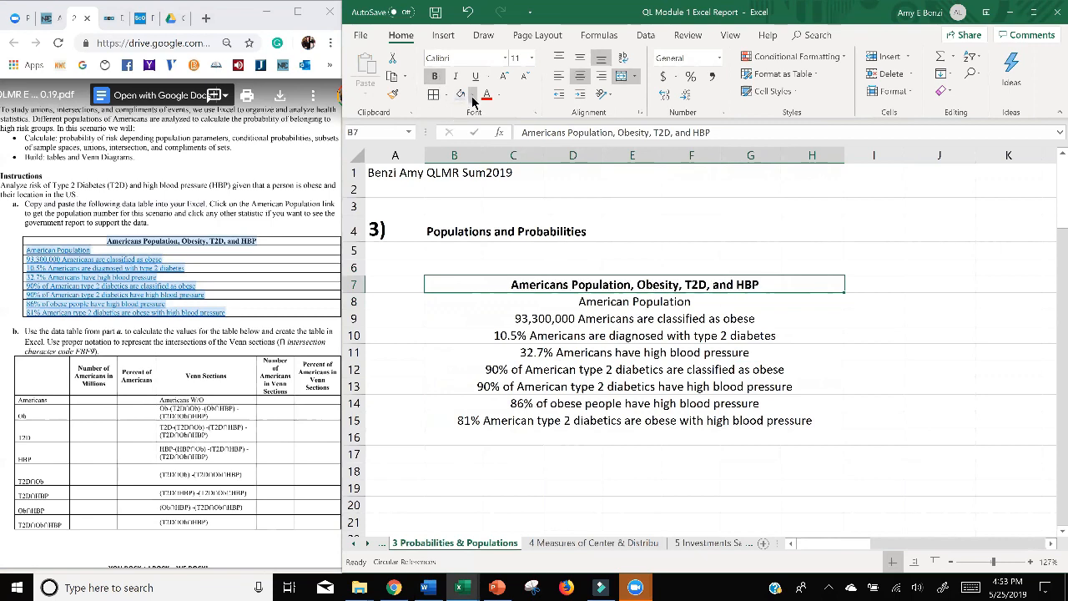
click(471, 95)
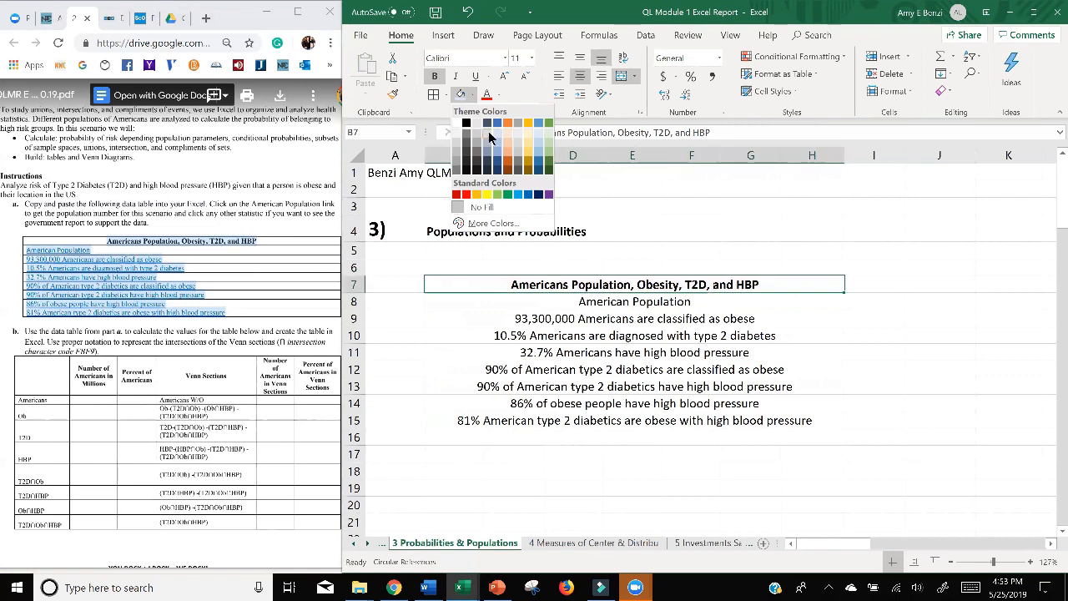
click(498, 136)
click(498, 404)
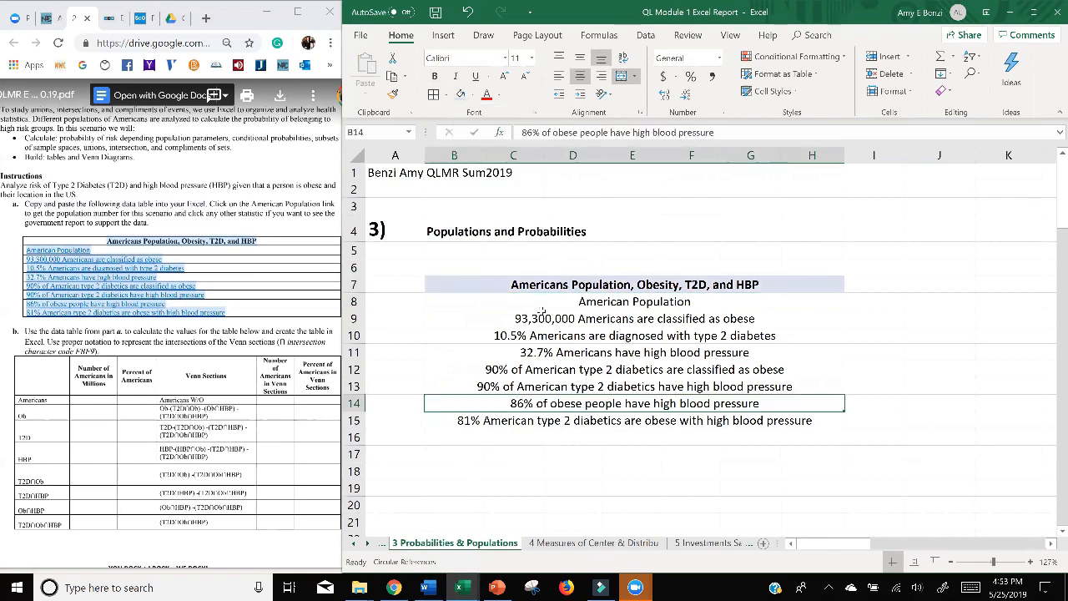
Left-align the statistics in rows 8 to 15 below the title.
drag(584, 301, 615, 420)
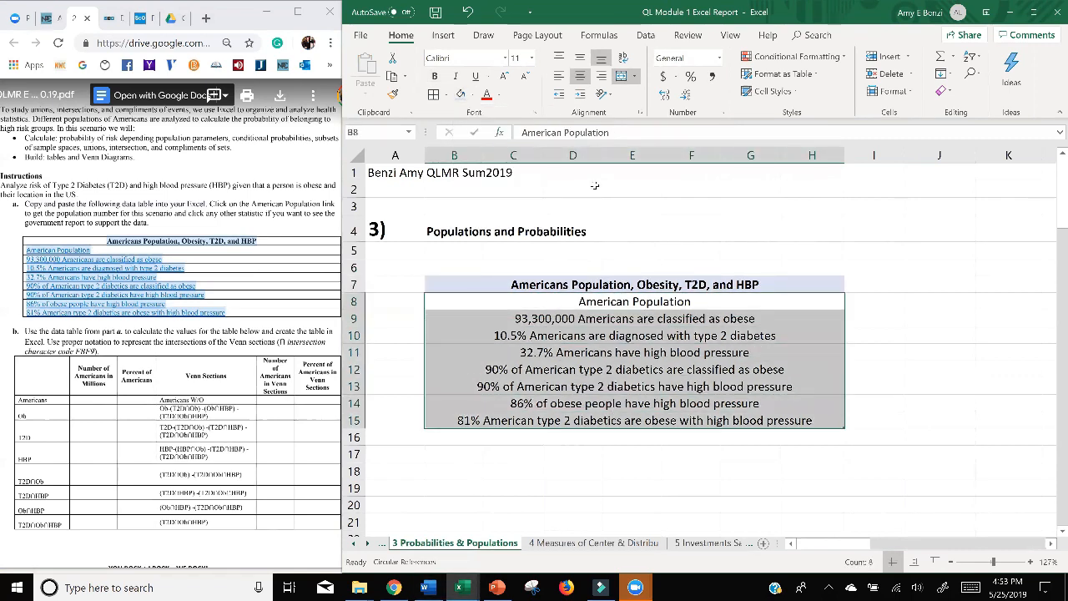
click(557, 79)
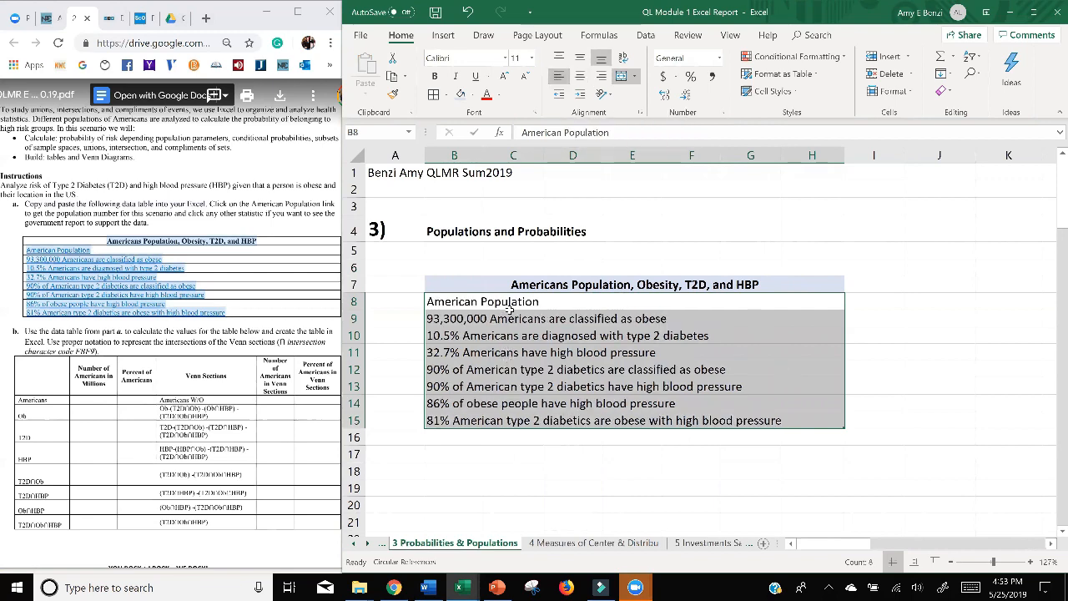
Apply dark blue borders to all cells of the statistics table, from the title in row 7 to row 15.
drag(483, 283, 639, 421)
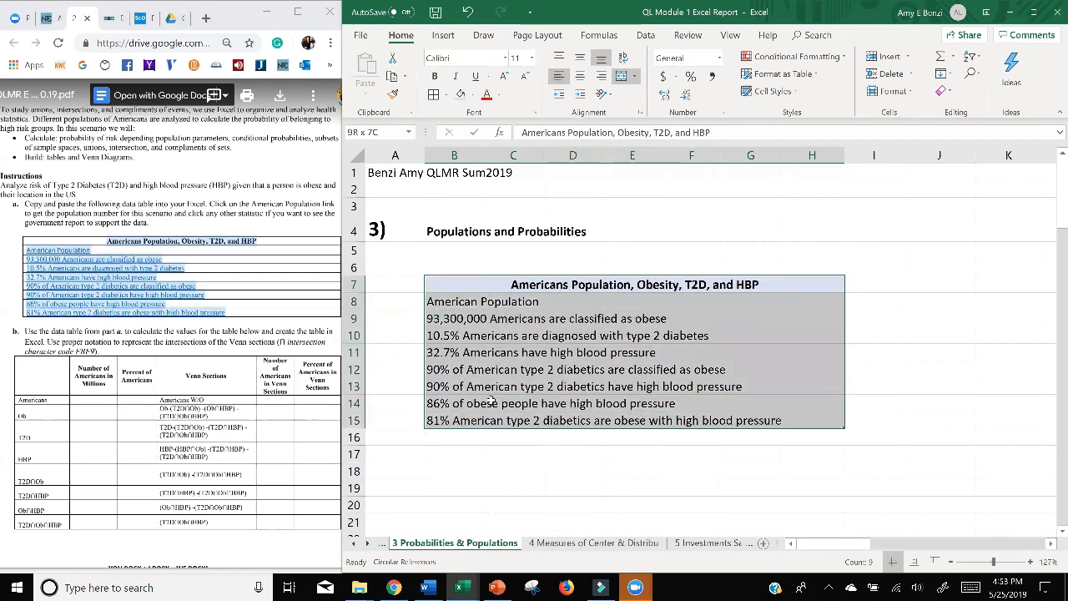
click(448, 95)
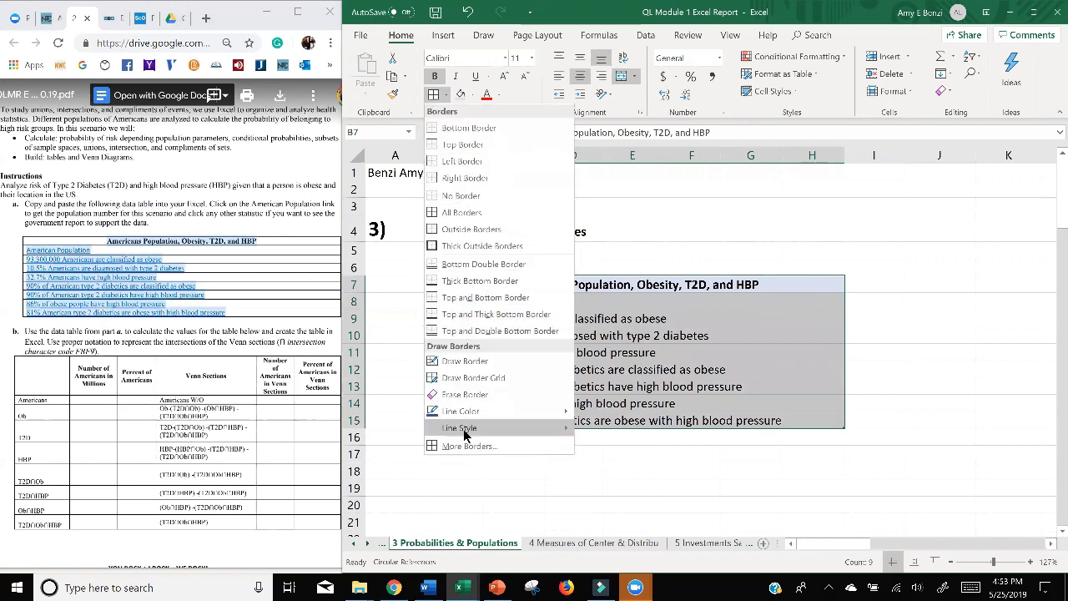
mouse_move(498, 428)
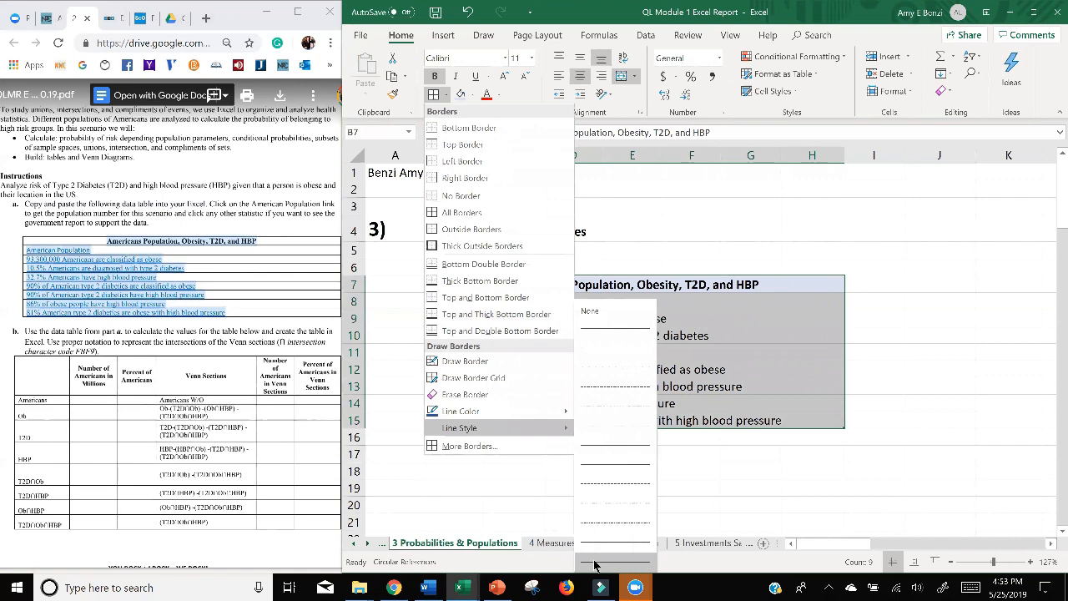
mouse_move(534, 407)
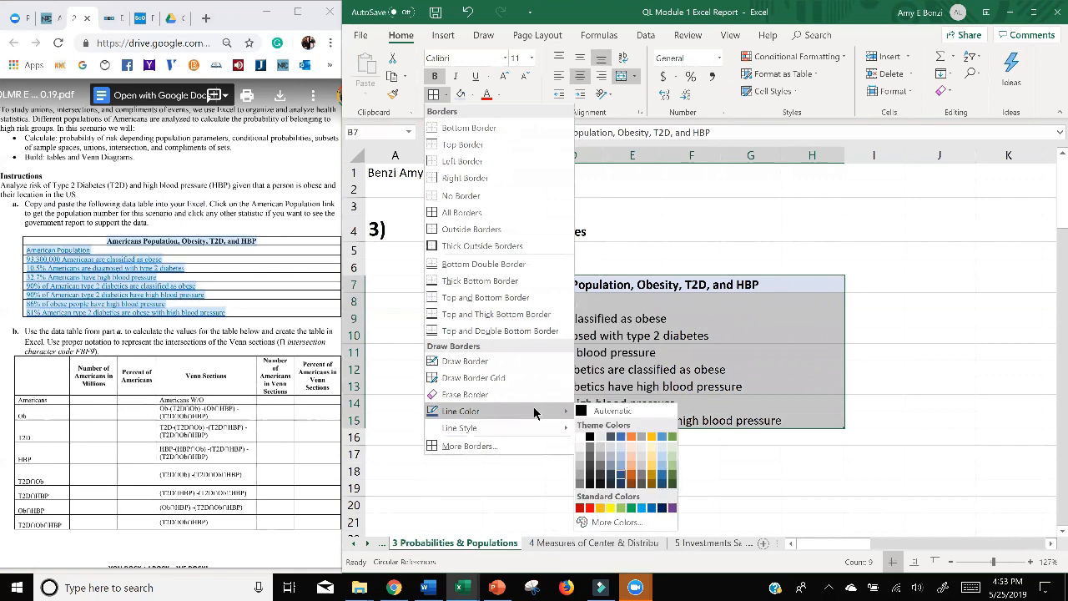
click(622, 482)
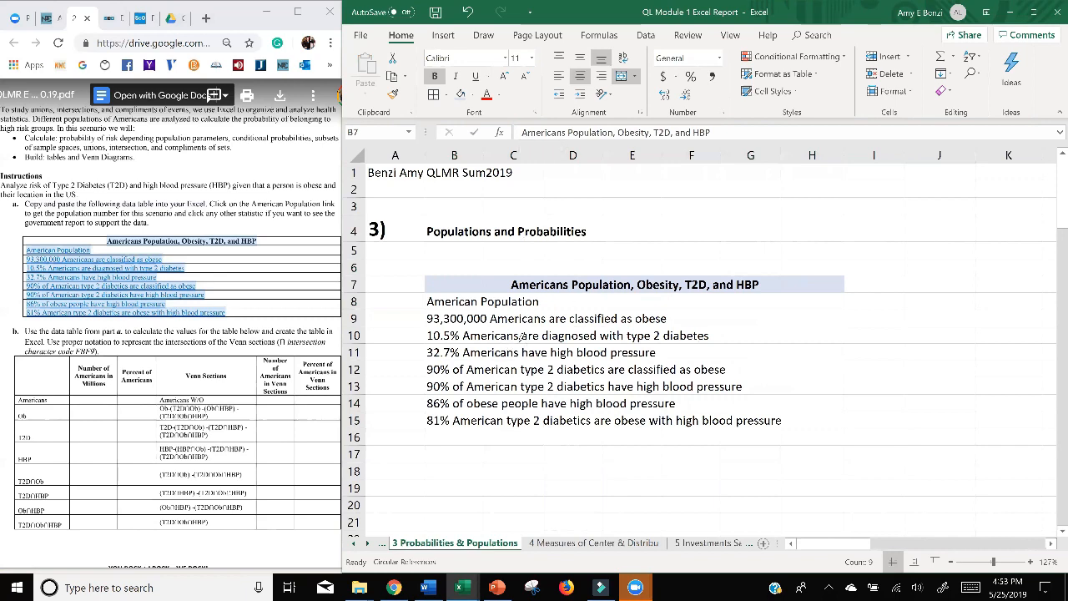
click(433, 96)
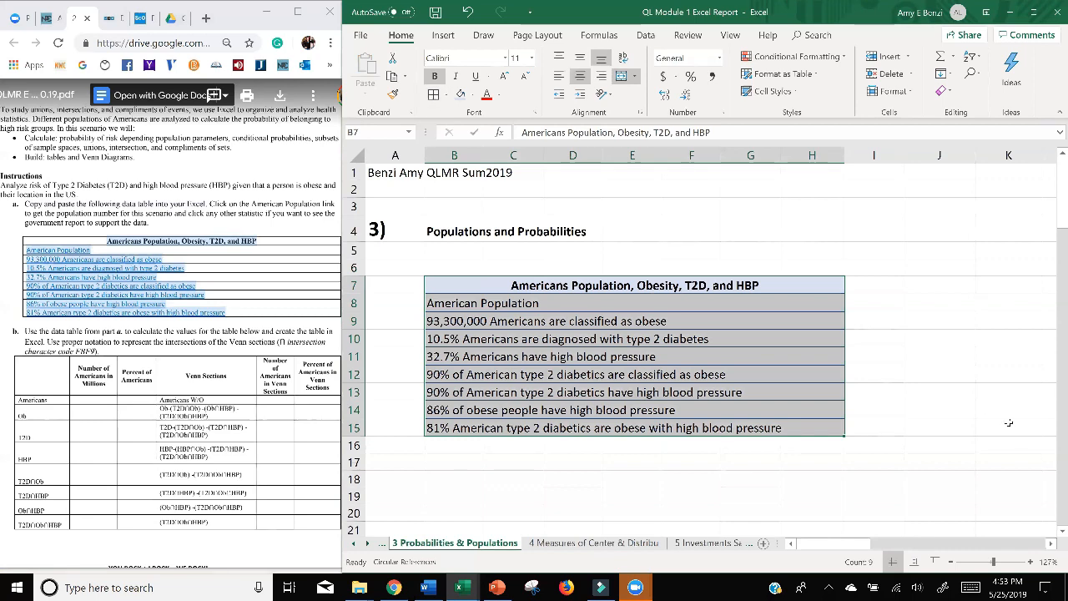
click(894, 408)
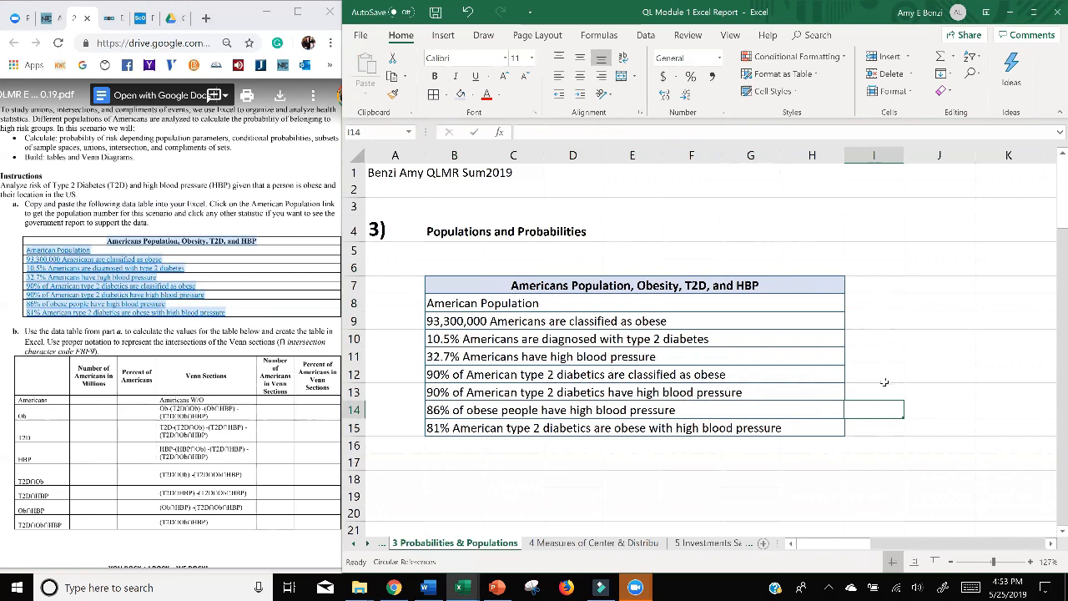
ctrl+scroll(867, 371, down, 3)
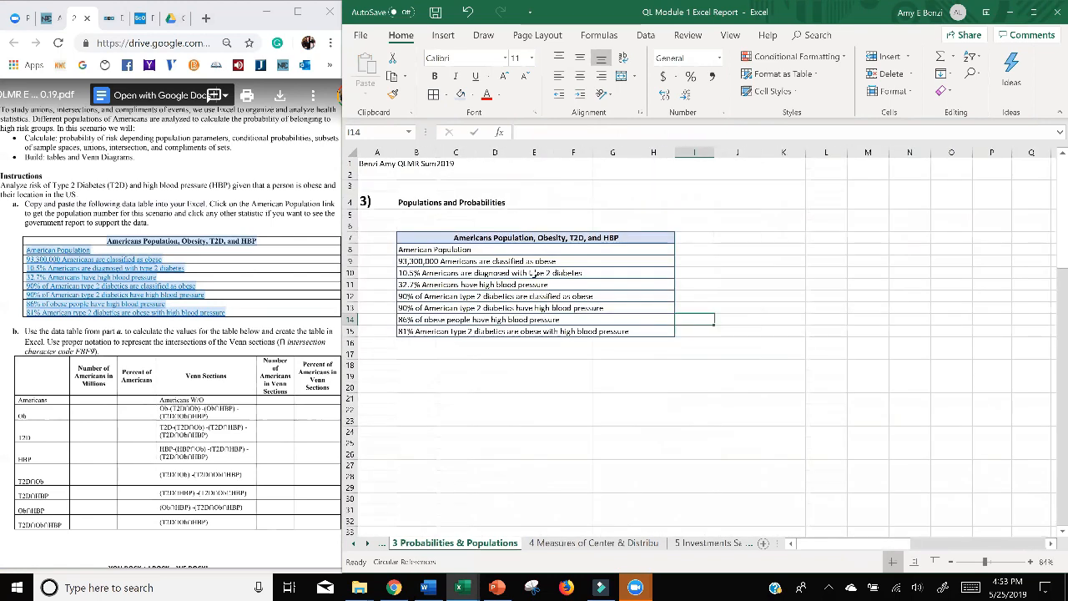
click(601, 370)
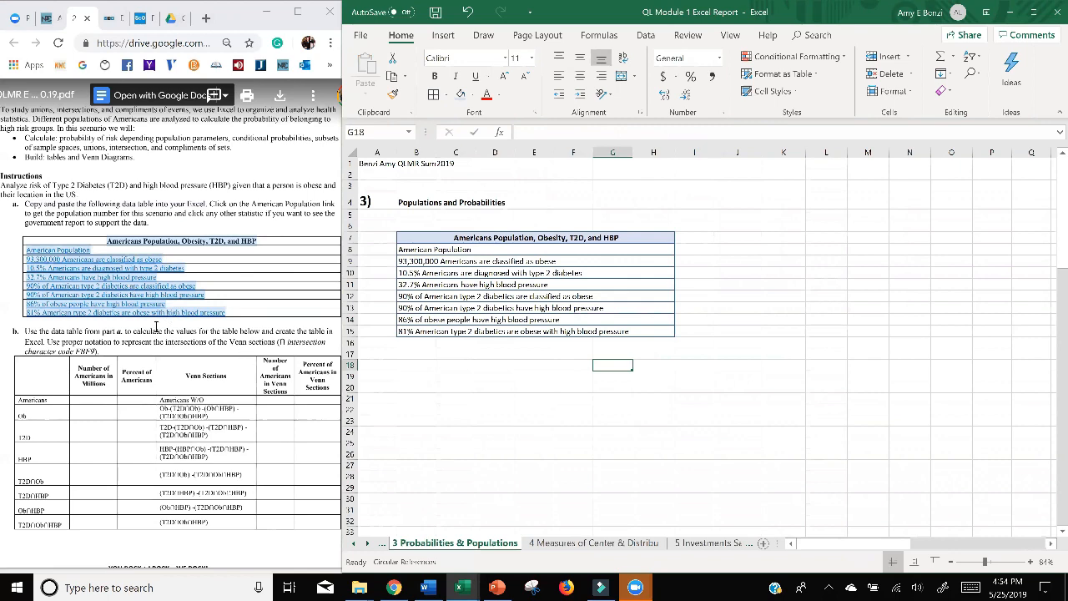
Open the American Population source link from the assignment's part a and look up the current U.S. population on the Census population clock.
click(191, 209)
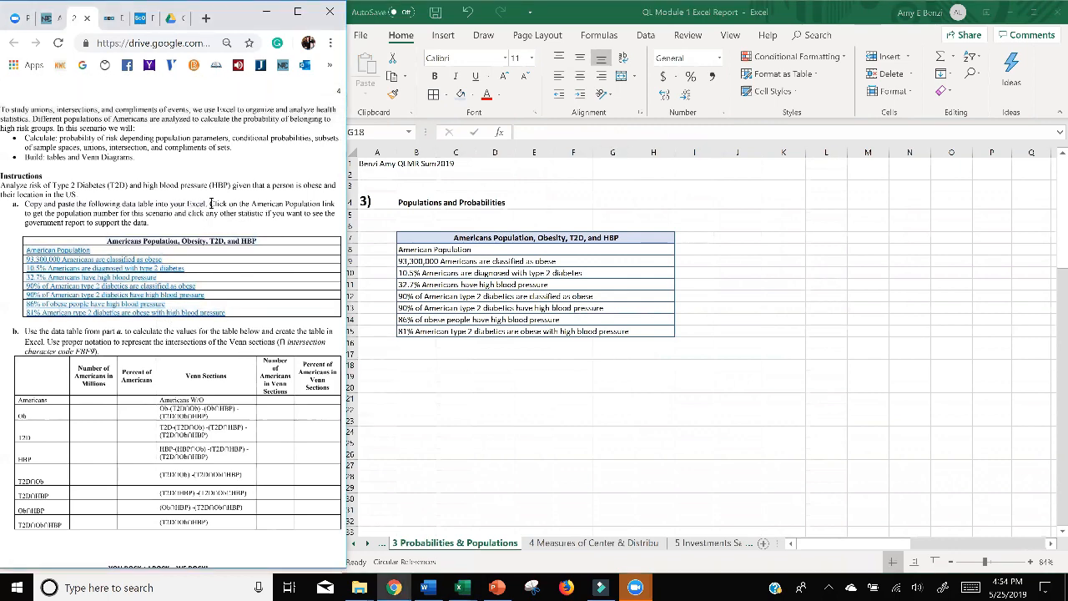
drag(211, 204, 331, 213)
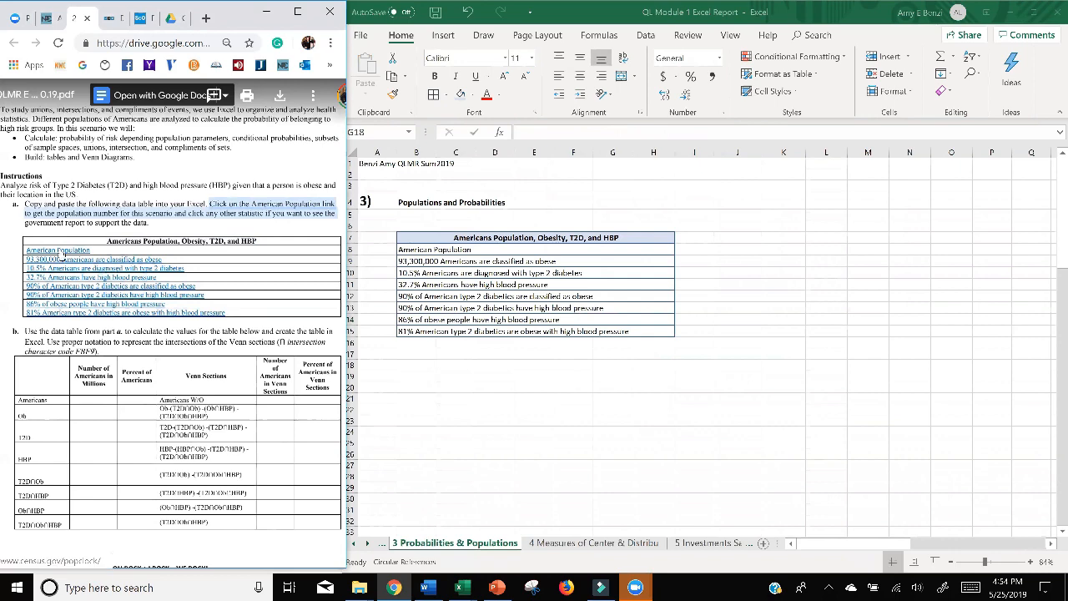
scroll(59, 252, up, 4)
scroll(114, 190, down, 2)
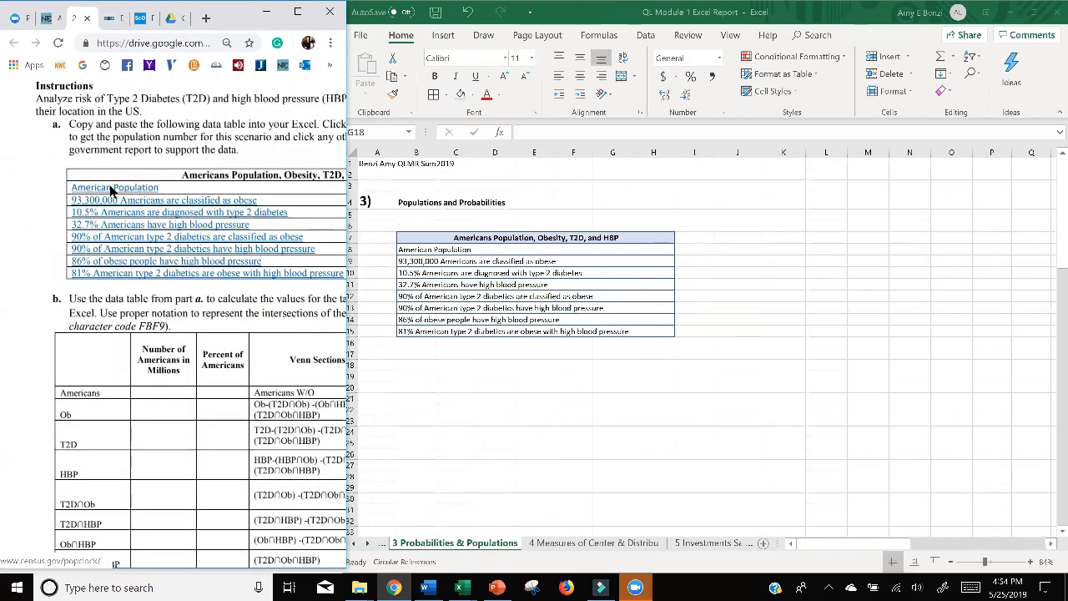
click(123, 190)
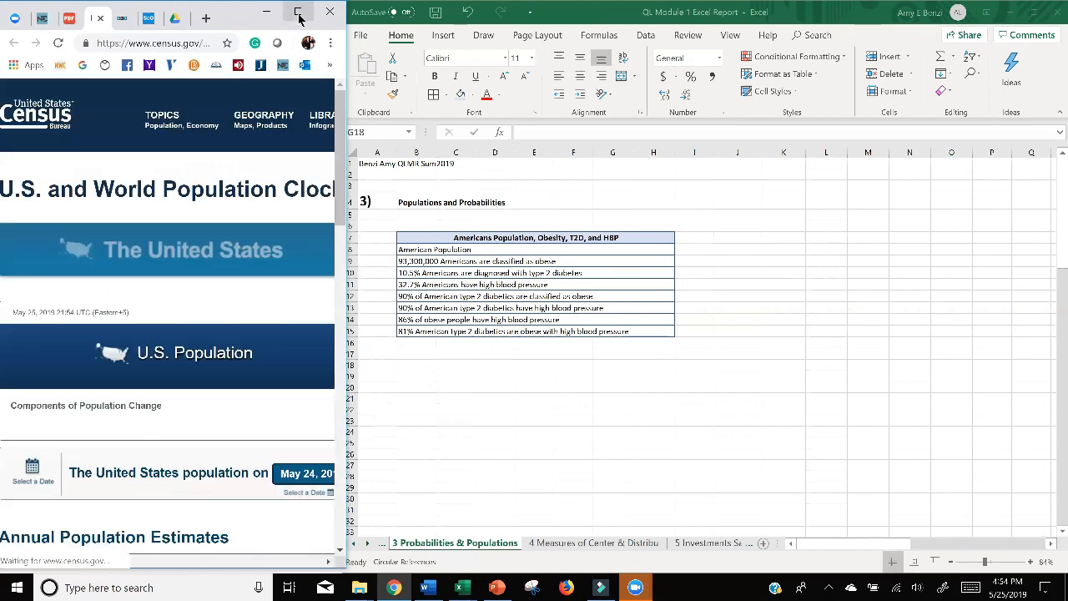
click(298, 14)
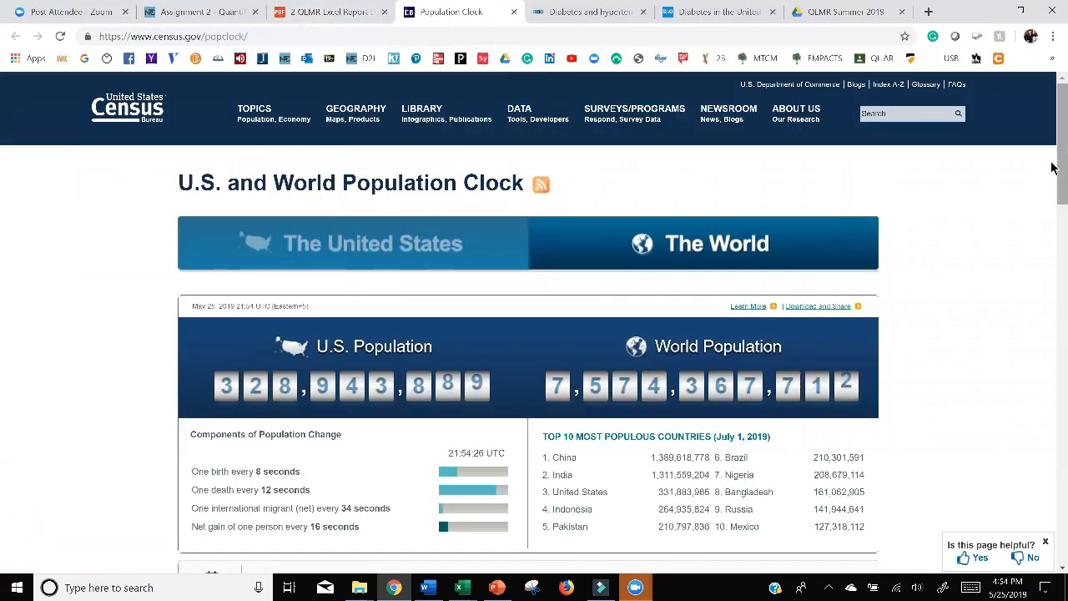
scroll(1051, 188, down, 2)
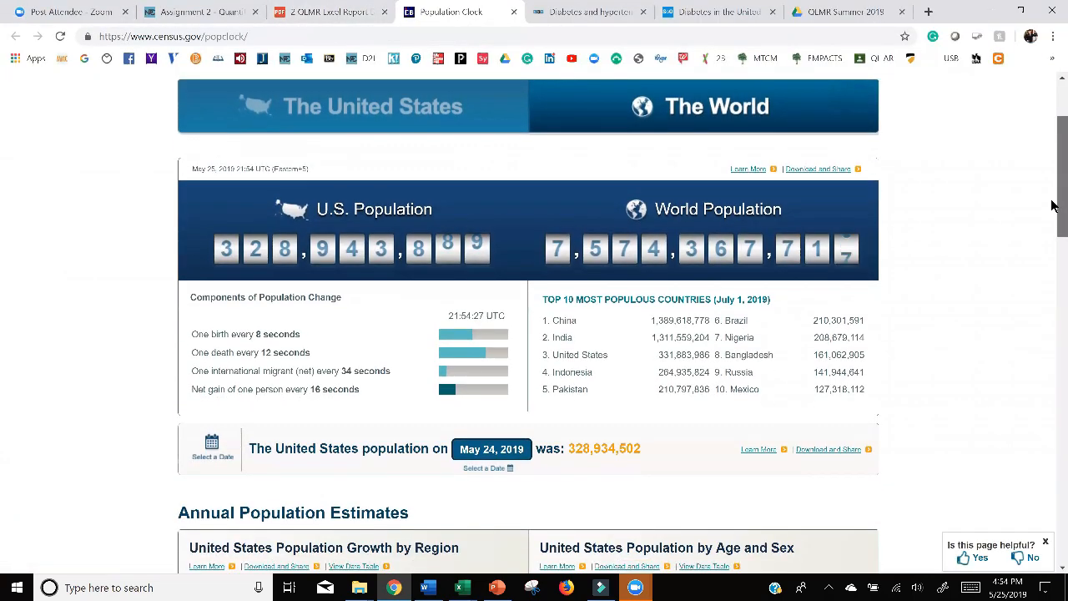
mouse_move(1052, 202)
mouse_down()
mouse_move(1054, 214)
mouse_move(1051, 198)
mouse_up()
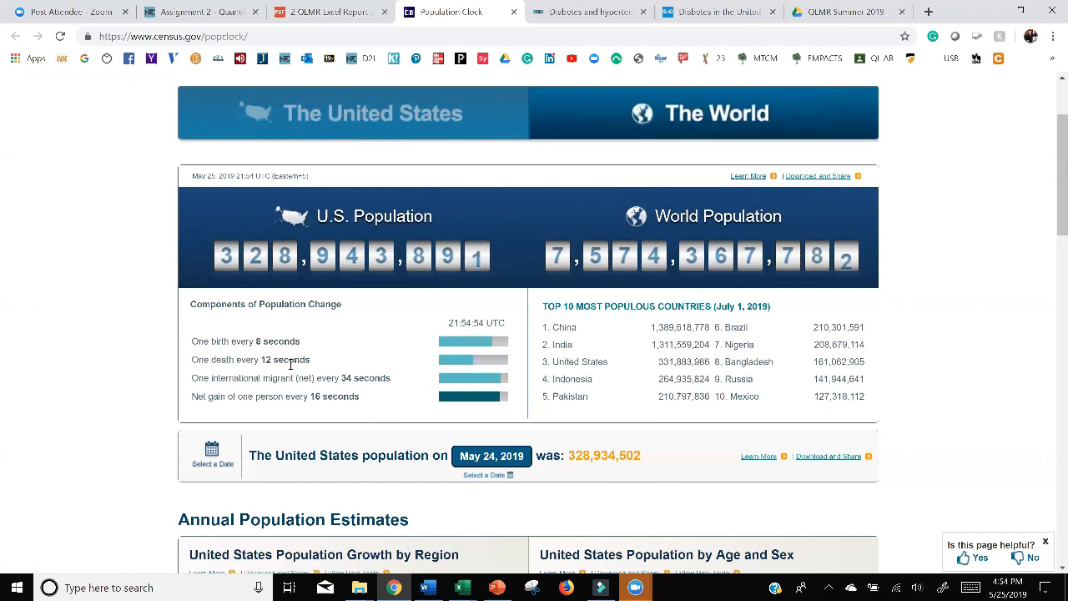
click(1022, 11)
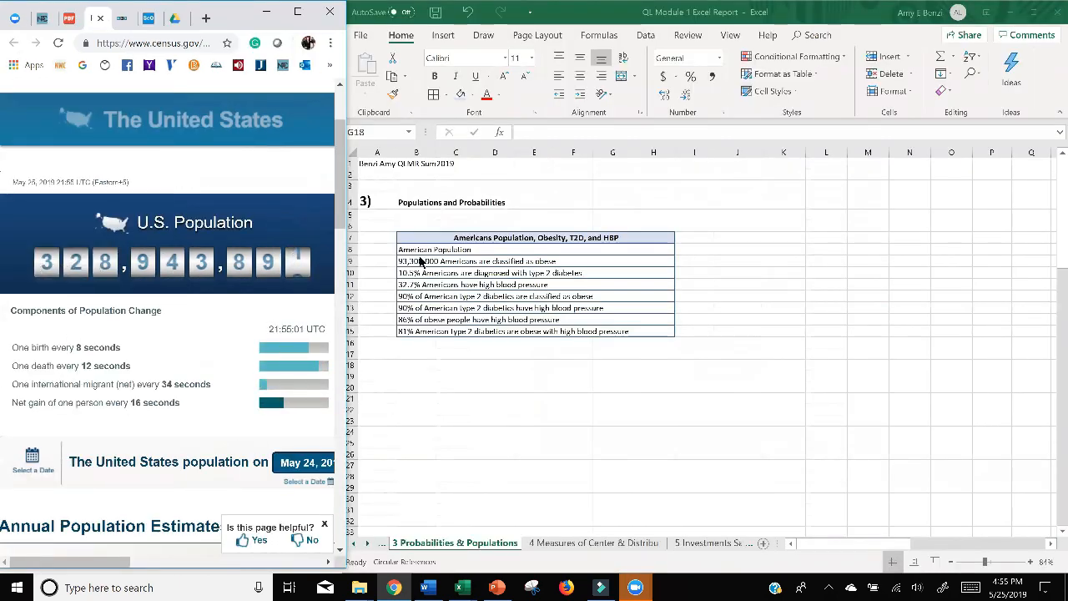
Insert the figure 328,943,892 before "American Population" in row 8 of the statistics table.
double_click(400, 249)
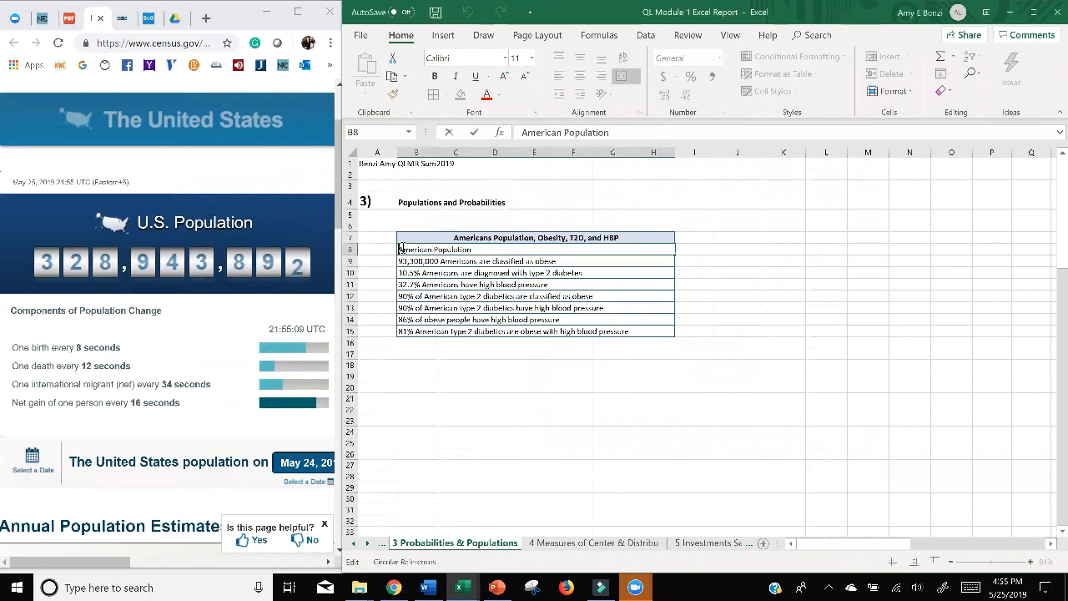
text(328)
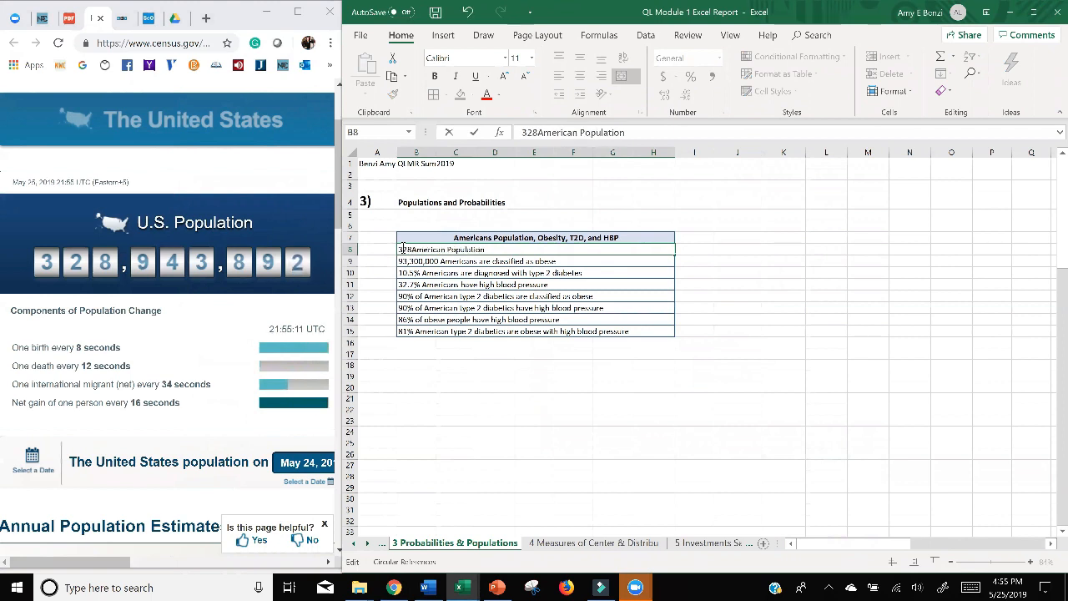
text(943892)
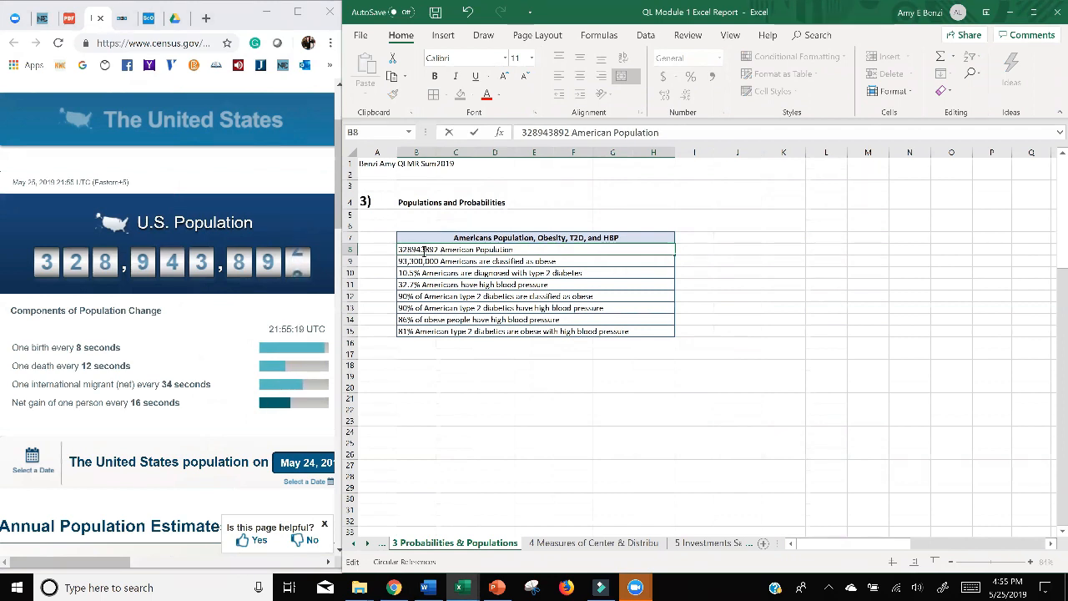
text( ,)
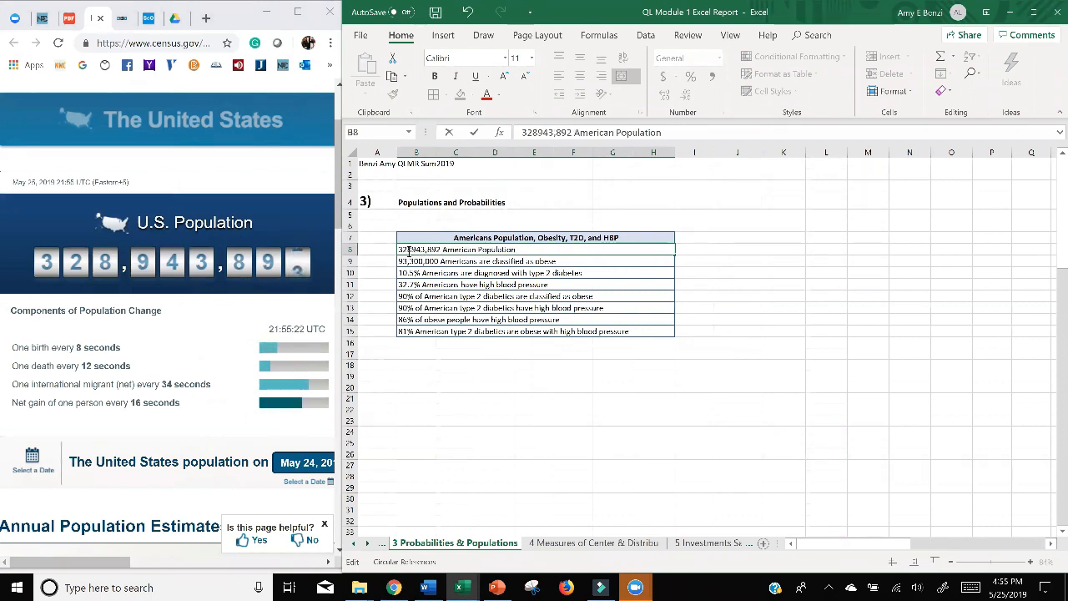
click(412, 249)
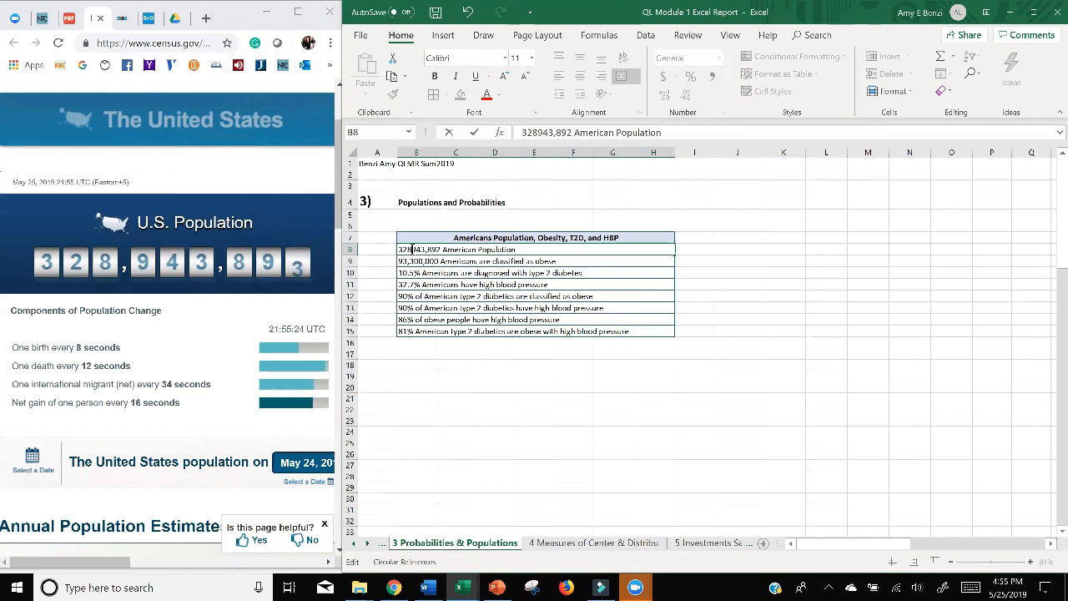
text(,)
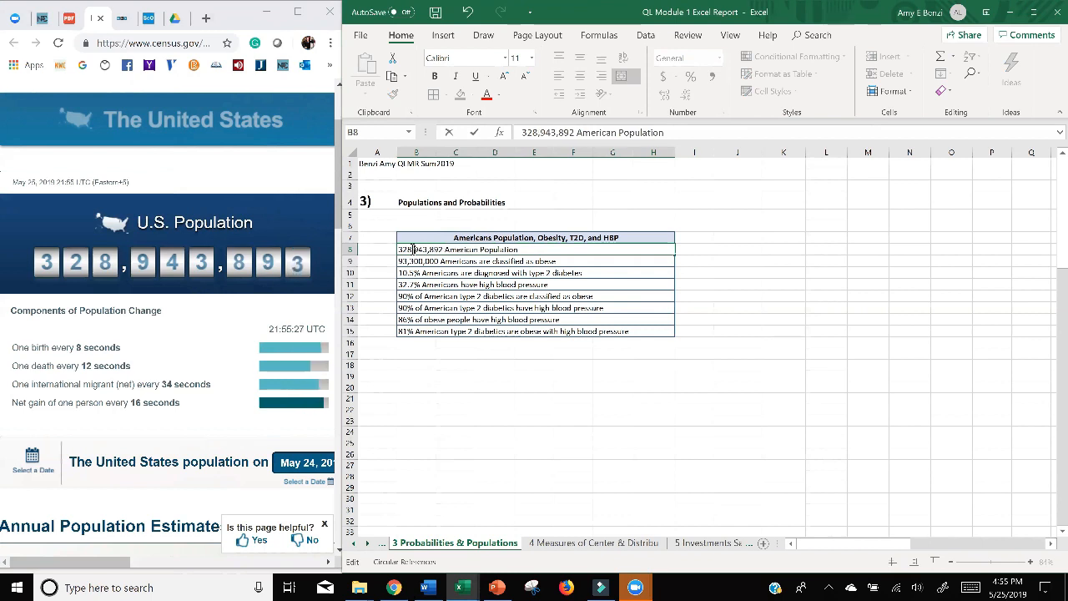
click(524, 399)
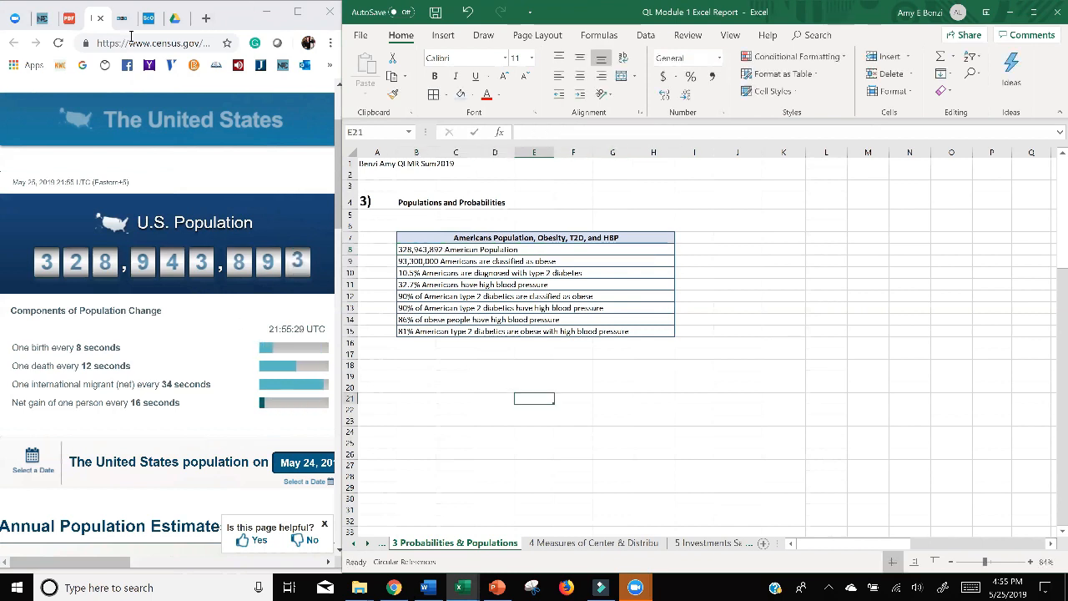
Read the assignment's note on the statistics' government reports and its part b instructions and table.
click(71, 20)
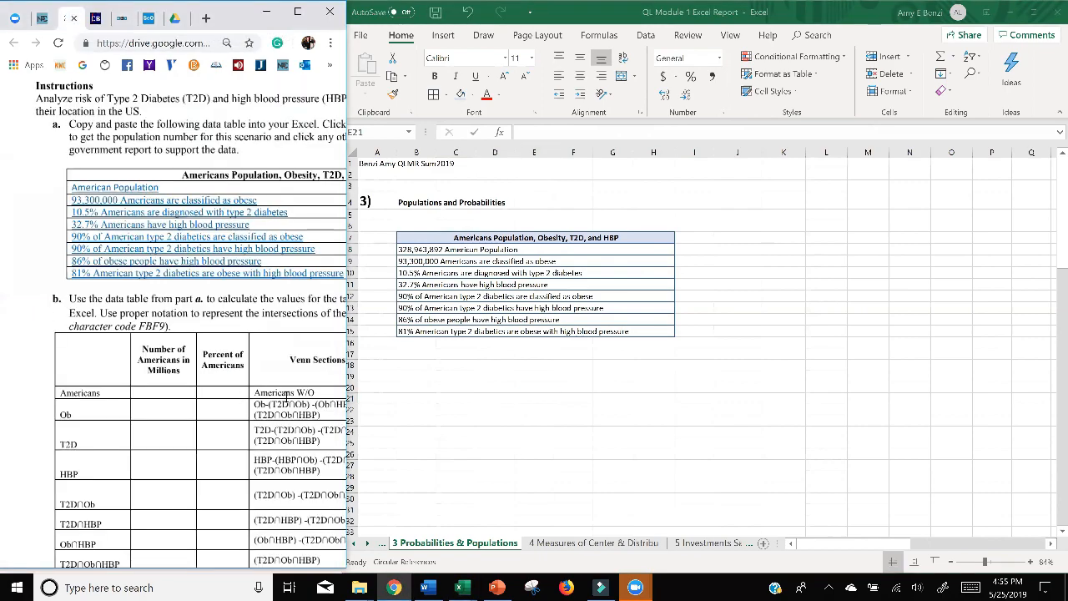
ctrl+scroll(221, 264, down, 5)
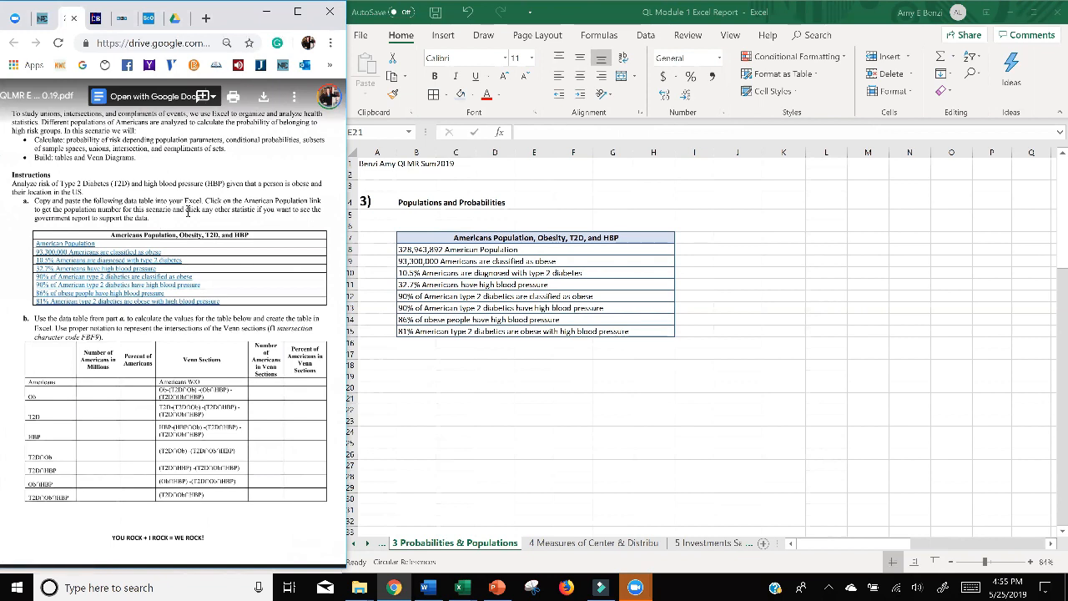
drag(201, 210, 310, 216)
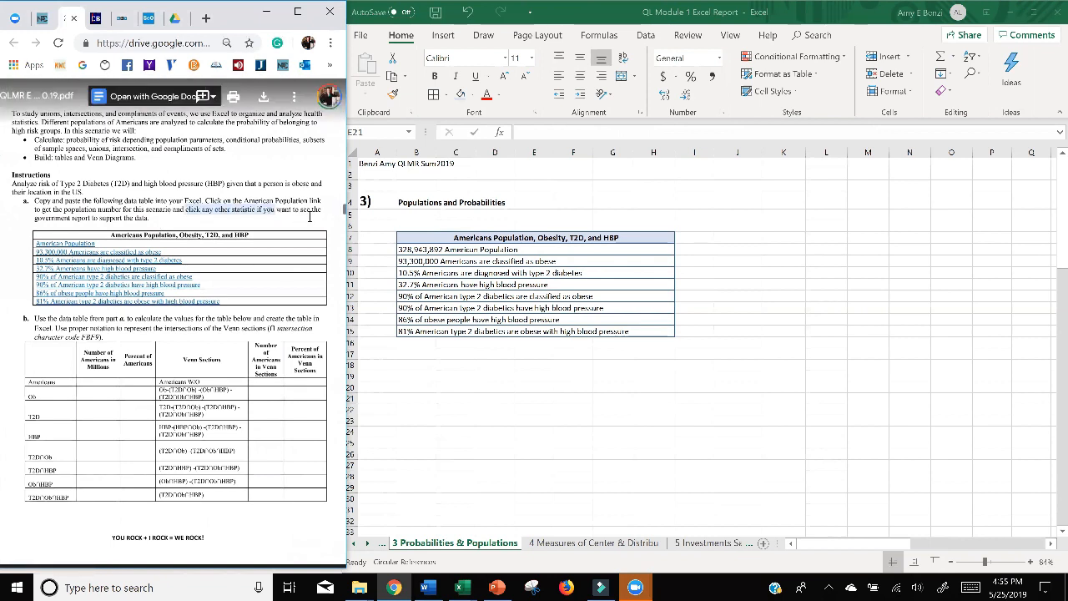
drag(151, 220, 151, 221)
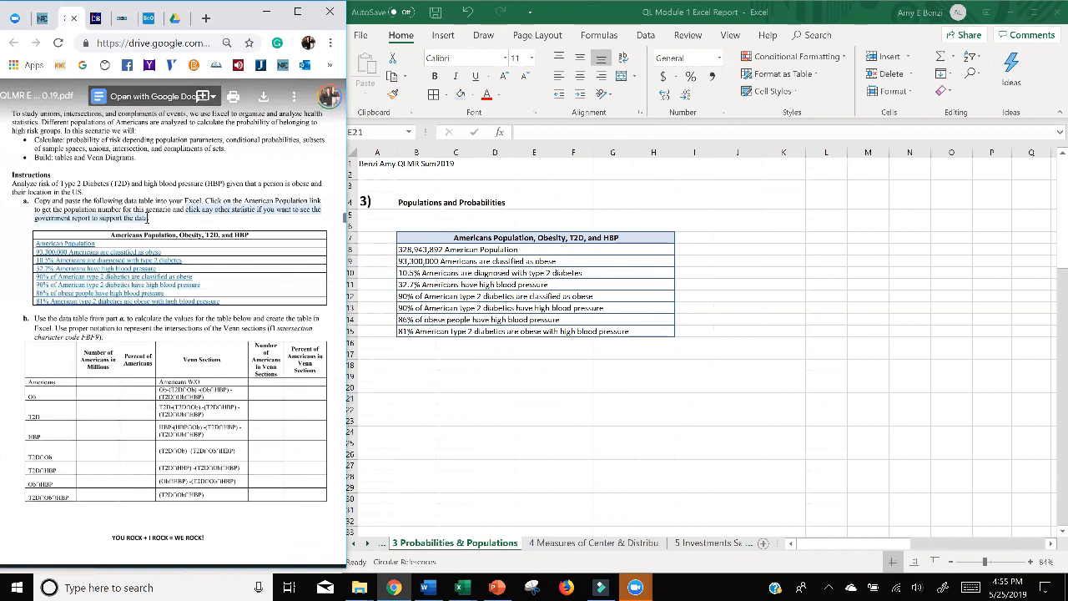
scroll(177, 225, down, 3)
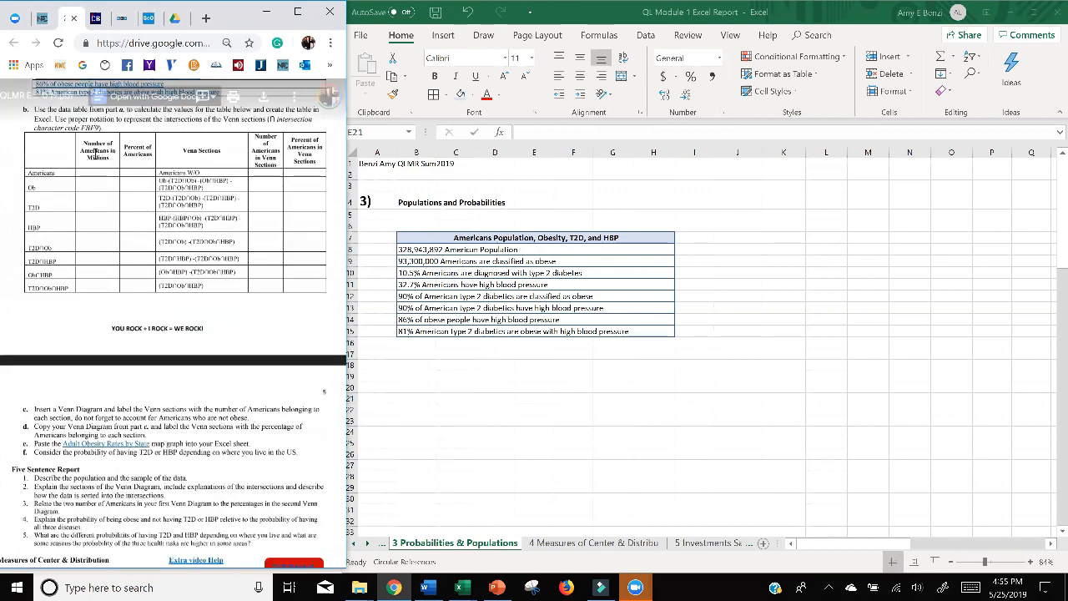
Try to copy the assignment's part b Venn sections table into the sheet from B16, directly below the statistics table.
scroll(70, 198, up, 1)
scroll(70, 197, up, 2)
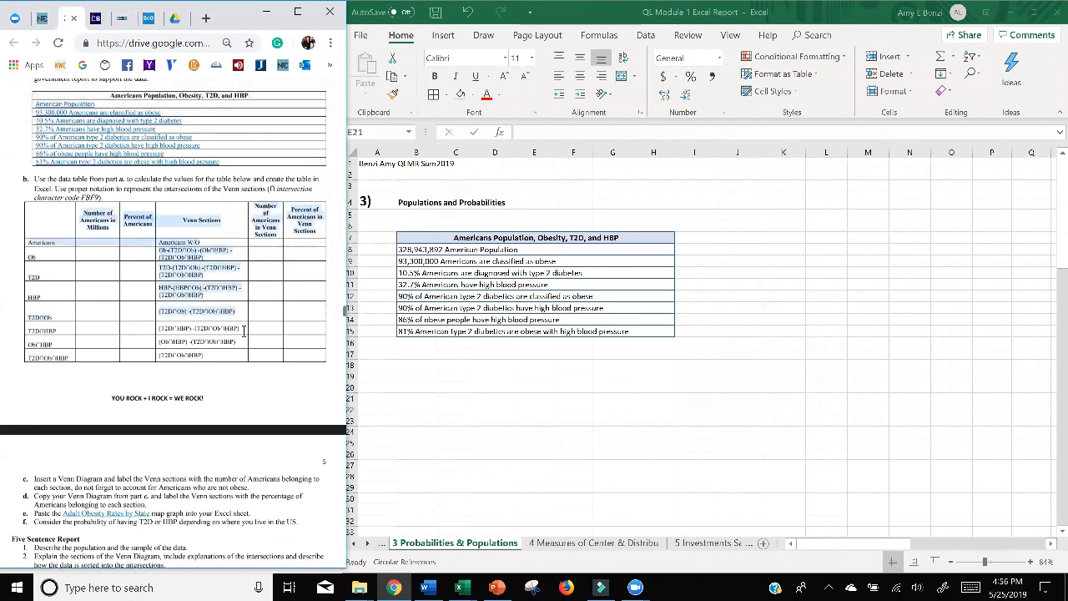
drag(202, 360, 297, 358)
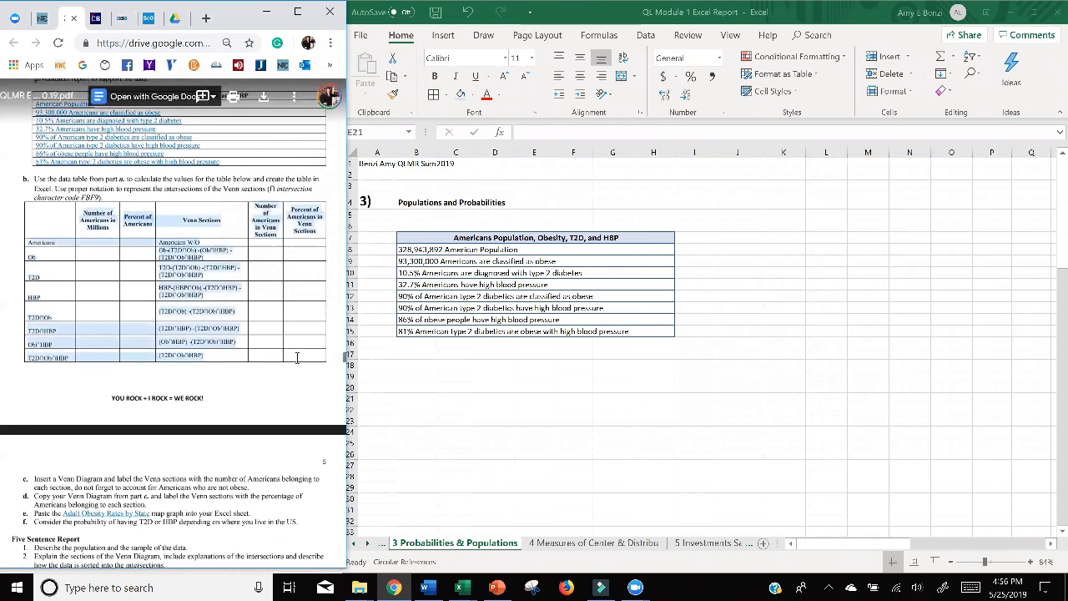
click(440, 373)
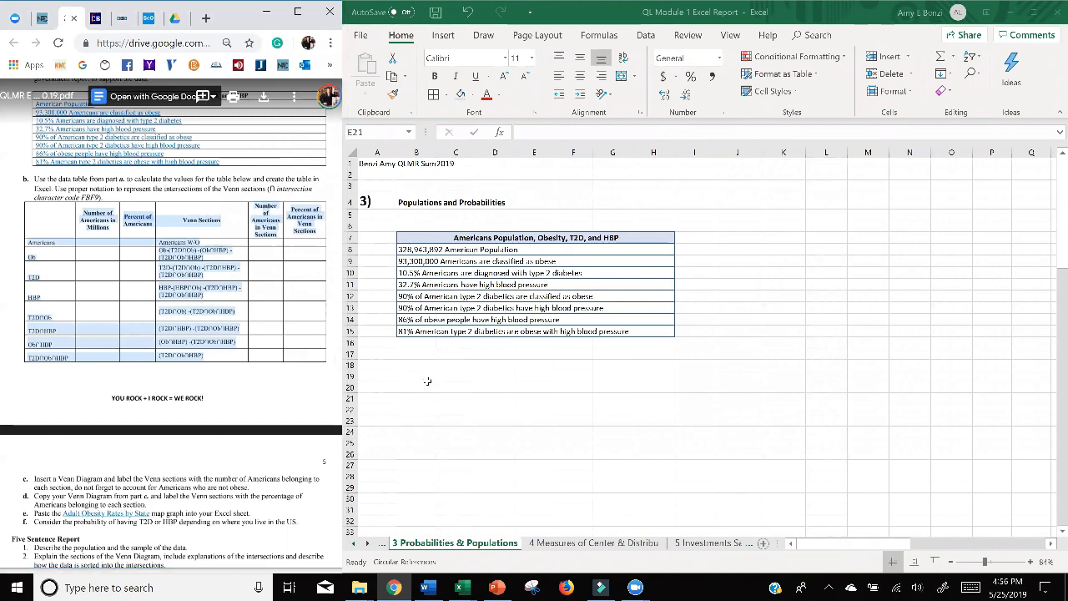
drag(406, 347, 738, 512)
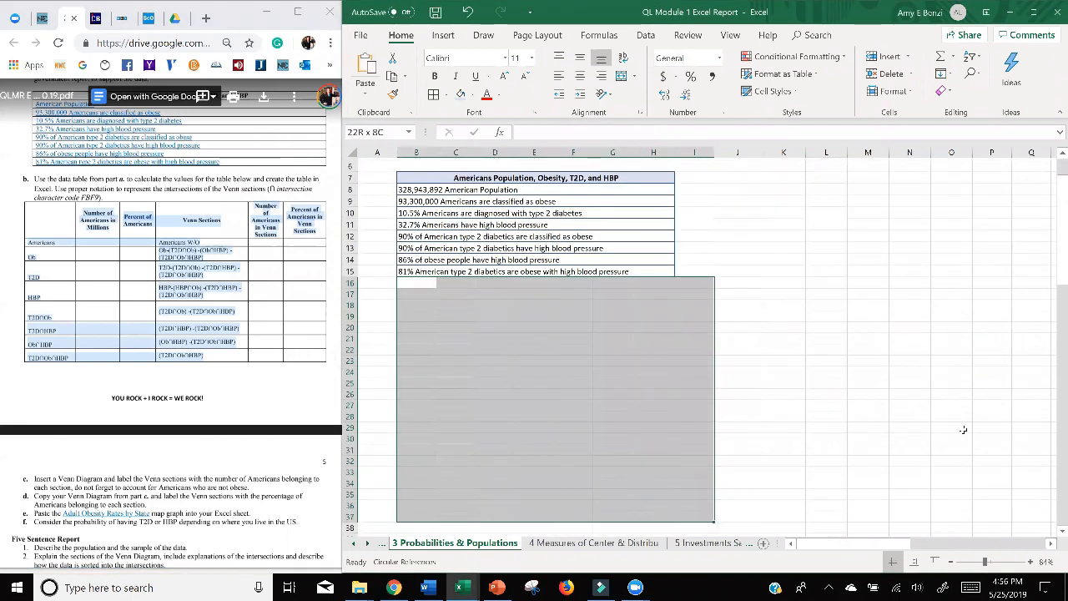
key(ctrl+v)
click(513, 332)
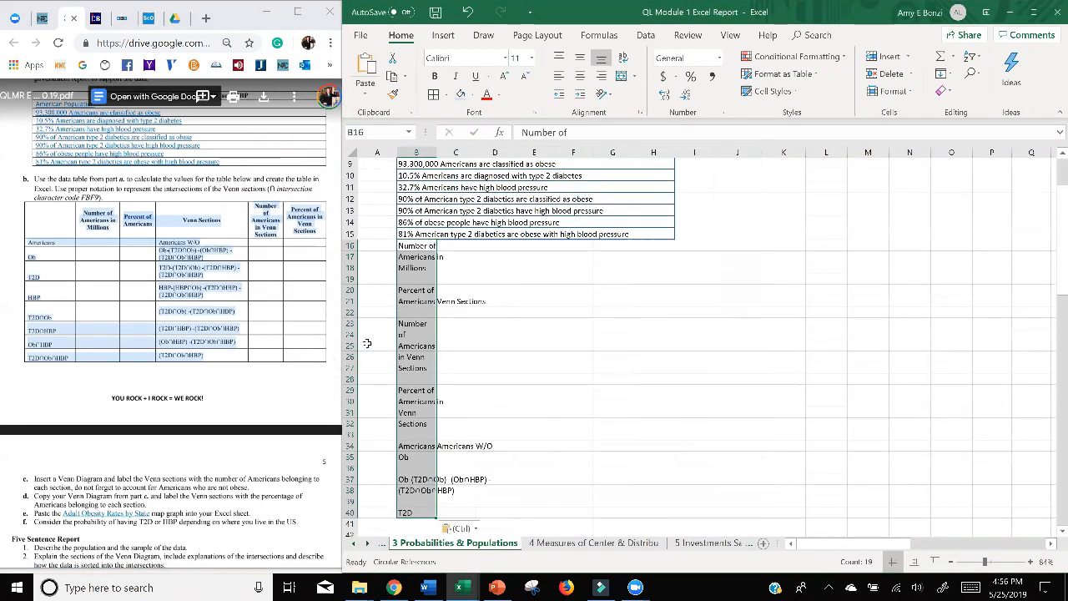
click(467, 12)
click(859, 327)
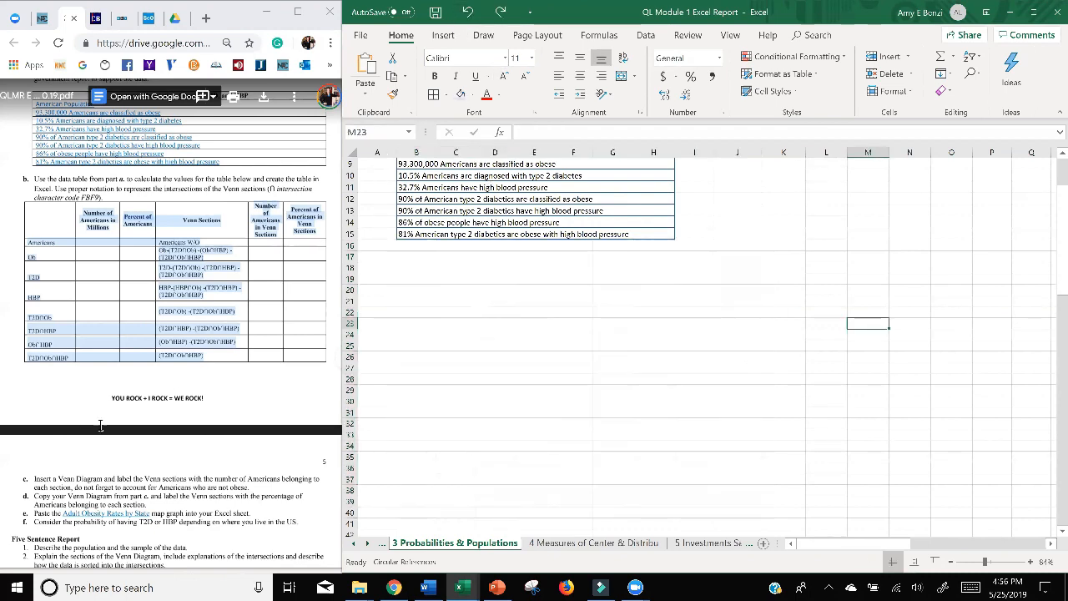
click(237, 382)
scroll(167, 334, up, 2)
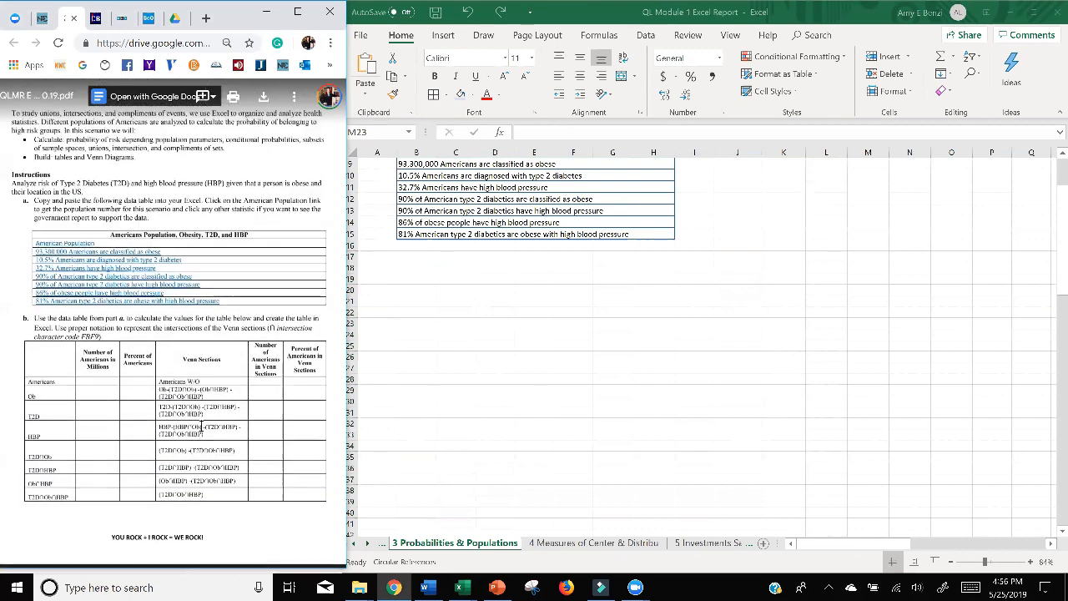
Build an empty grid for the assignment's part b table by applying all borders to K7:P16, six columns by ten rows.
scroll(946, 374, up, 1)
scroll(946, 373, up, 2)
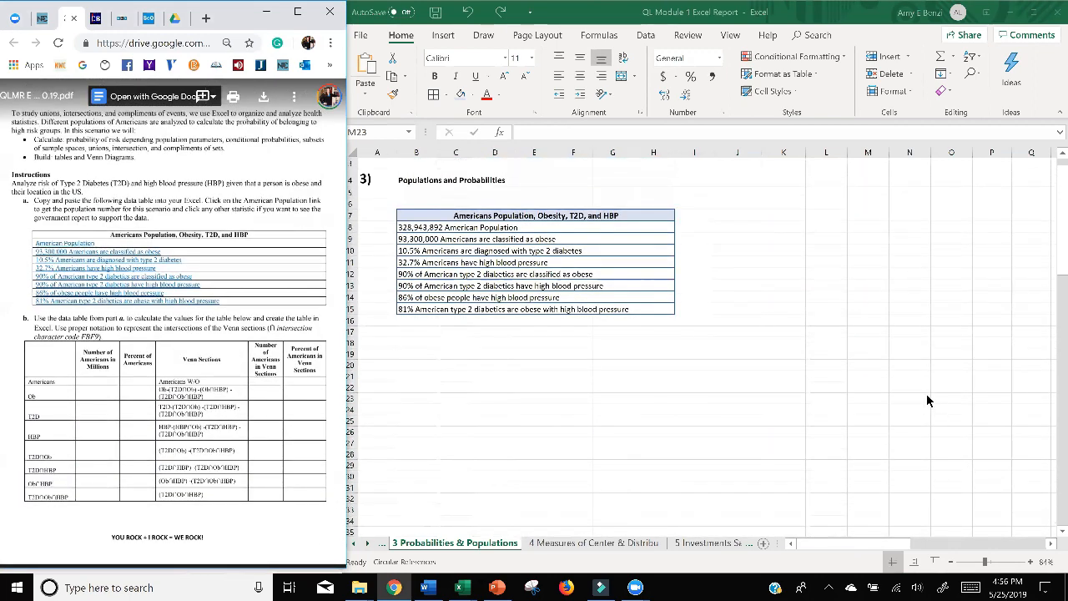
scroll(940, 363, right, 3)
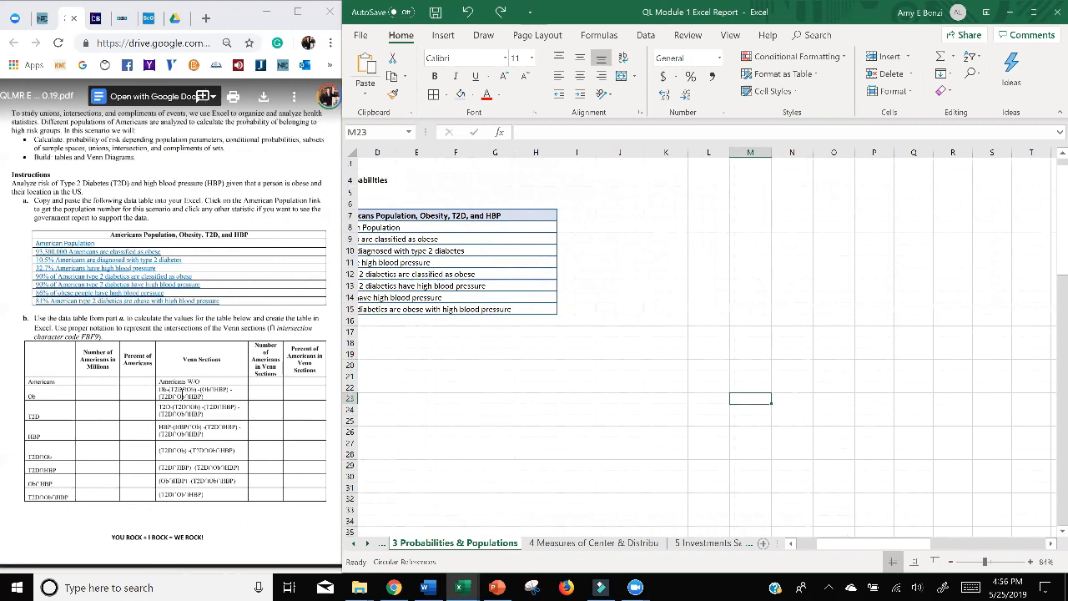
drag(200, 393, 164, 389)
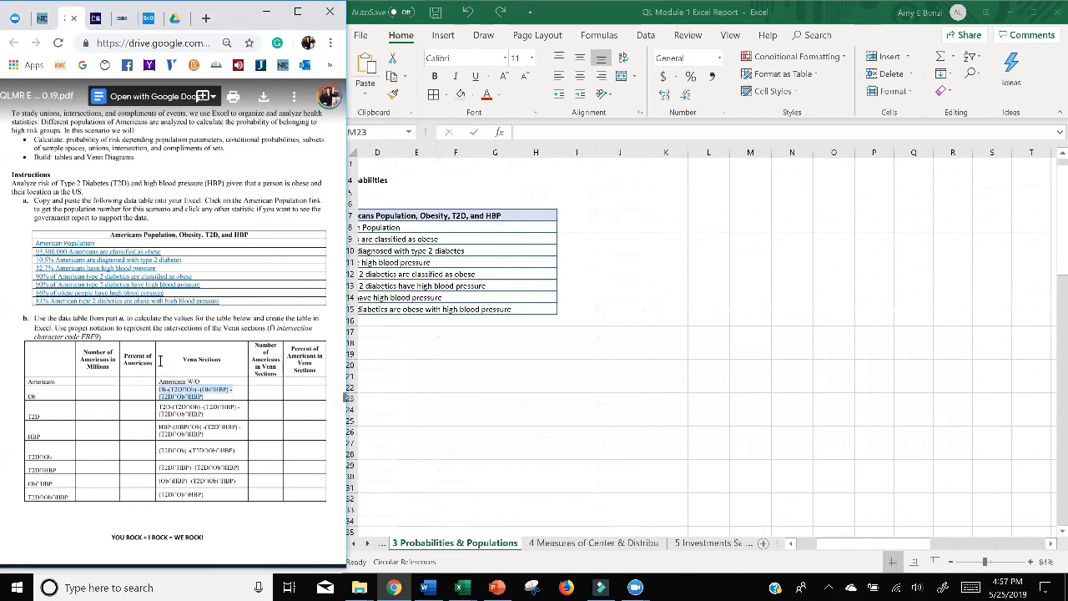
click(294, 419)
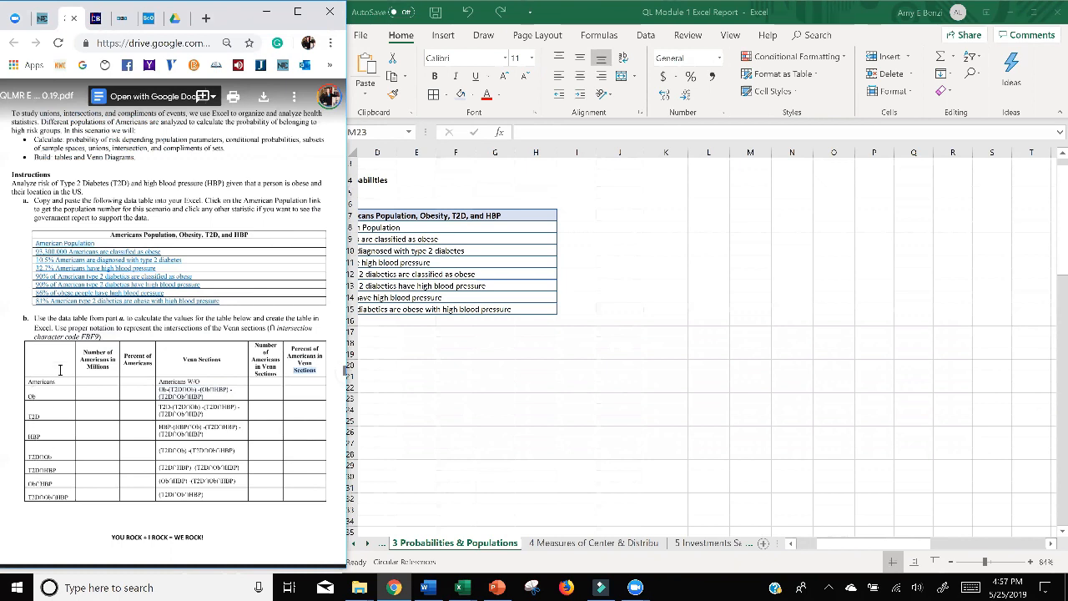
click(662, 238)
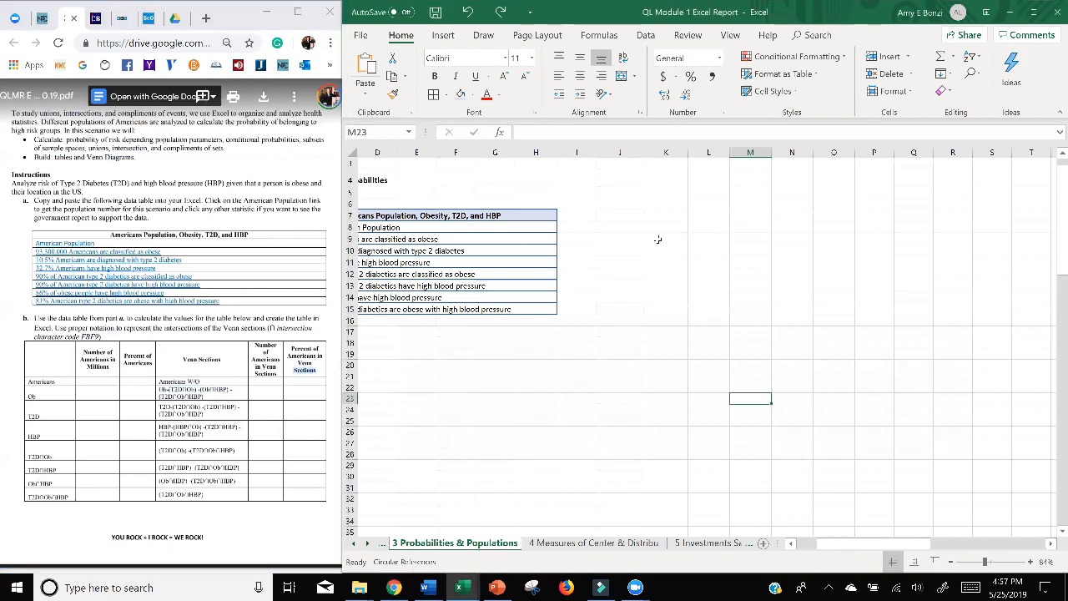
drag(651, 215, 878, 214)
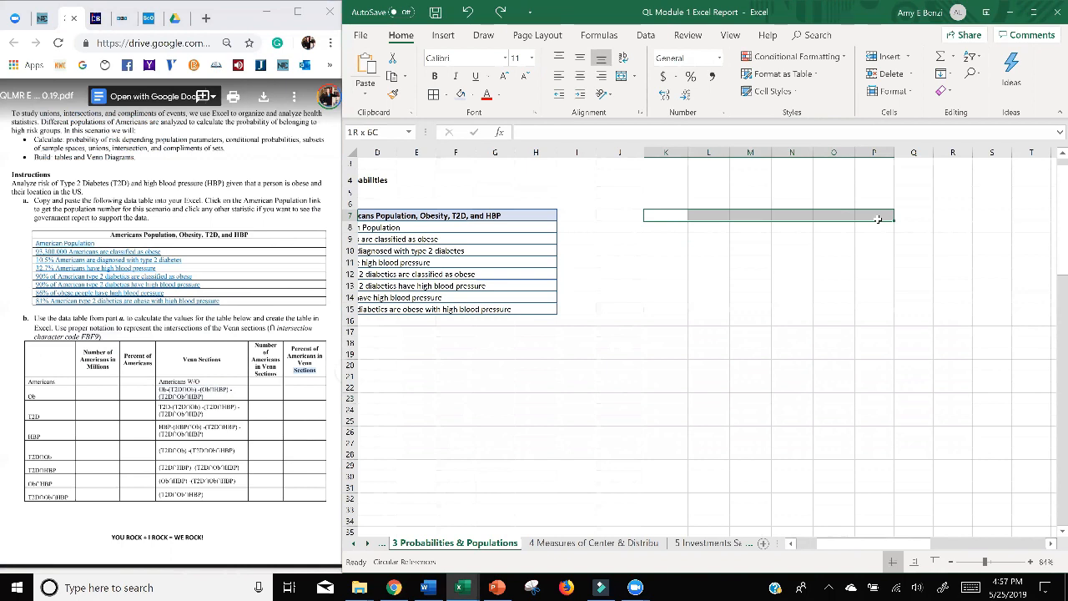
drag(878, 225, 869, 326)
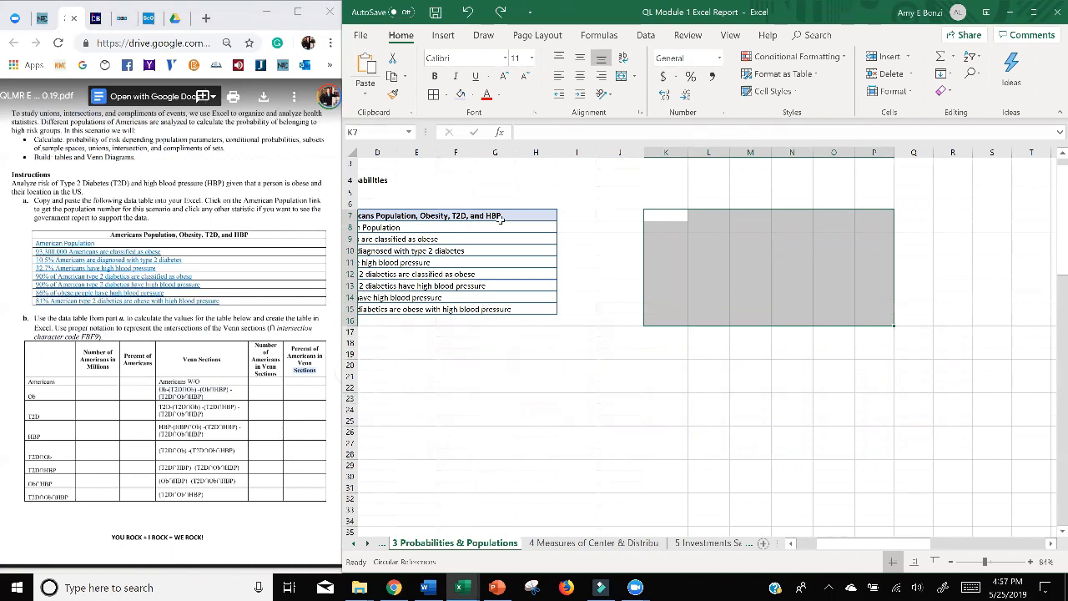
click(432, 94)
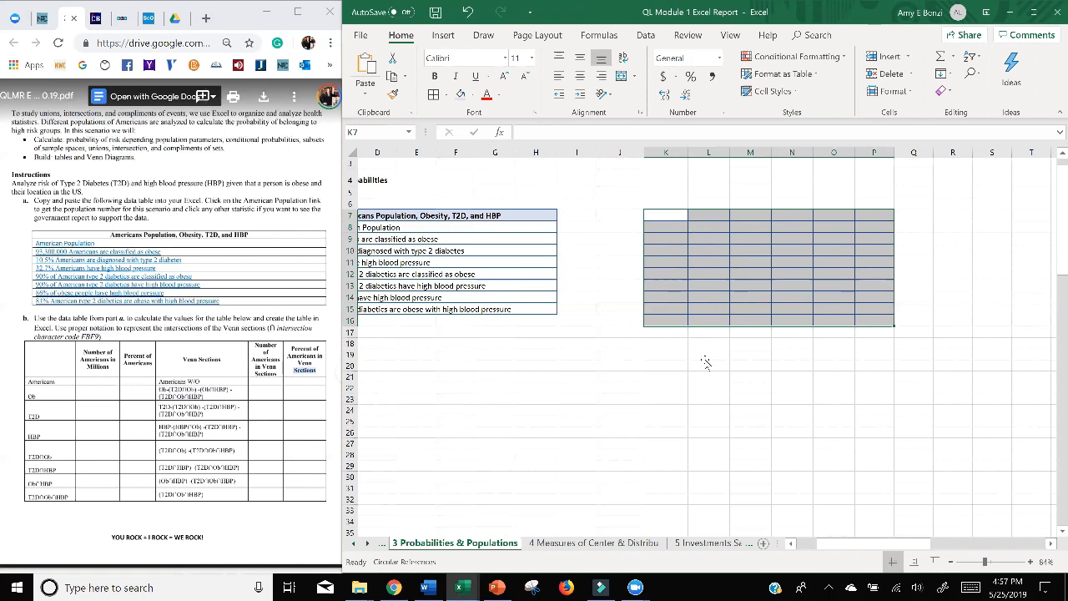
Move the empty bordered grid from K7:P16 down to K17:P26, below the level of the statistics table.
drag(657, 215, 865, 319)
drag(646, 242, 648, 359)
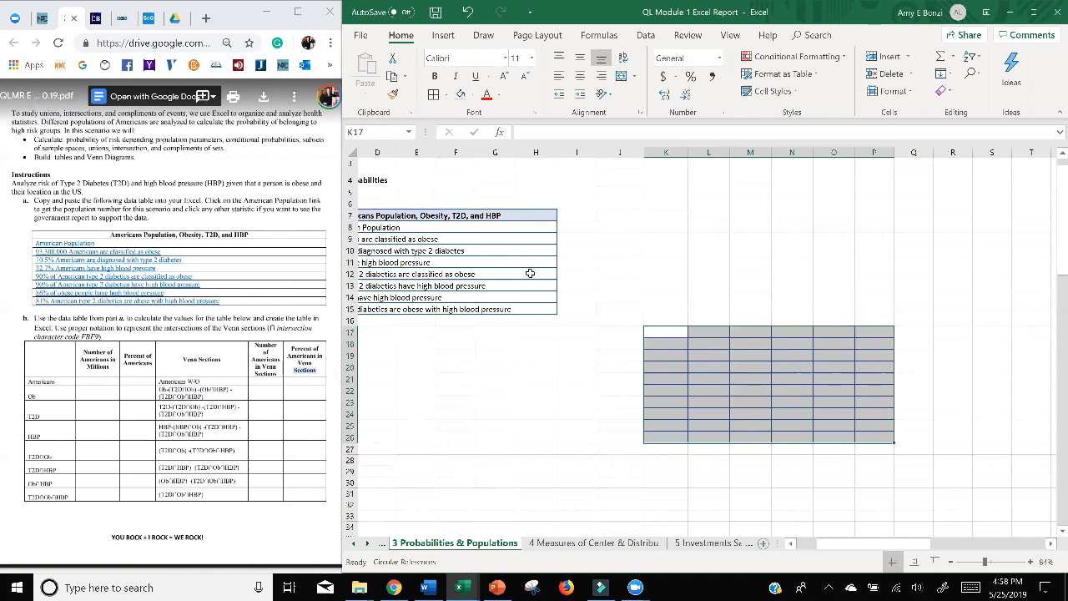
click(548, 426)
scroll(960, 403, left, 3)
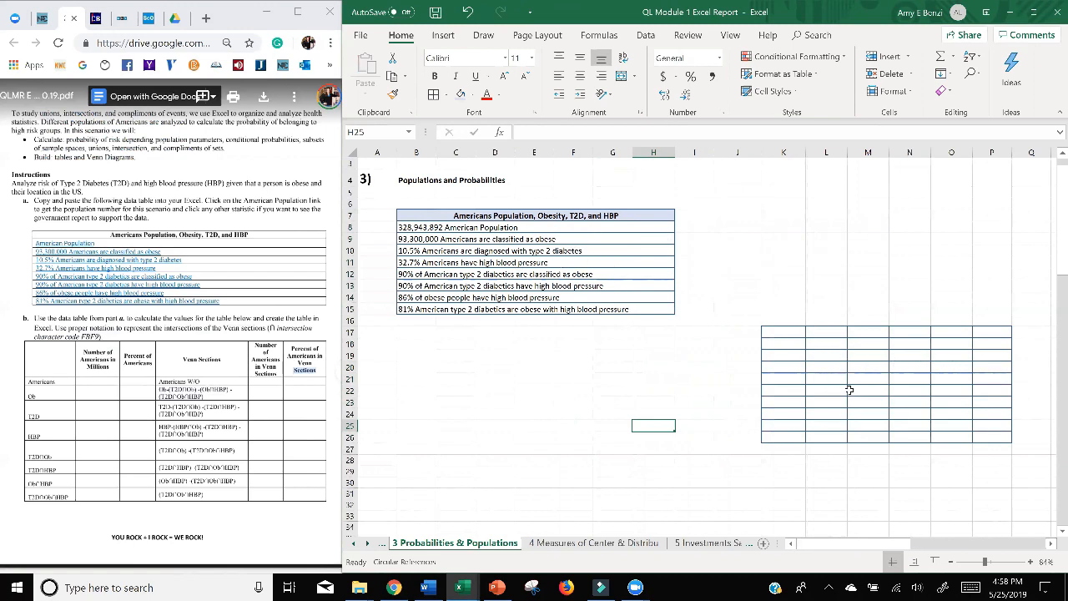
Turn on text wrapping for all cells of the empty grid K17:P26.
scroll(799, 348, right, 5)
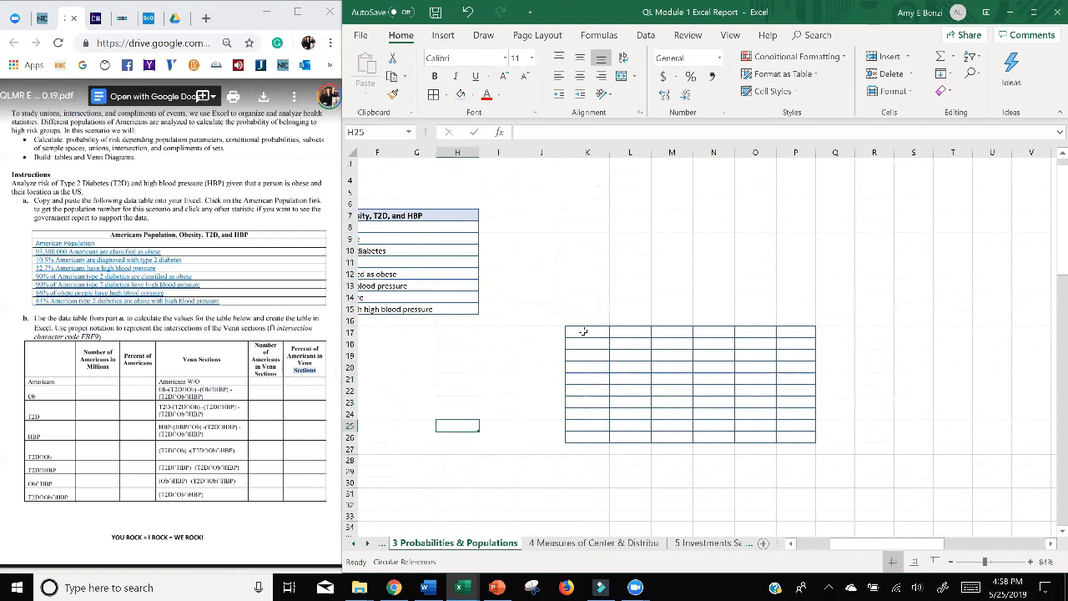
drag(583, 333, 793, 439)
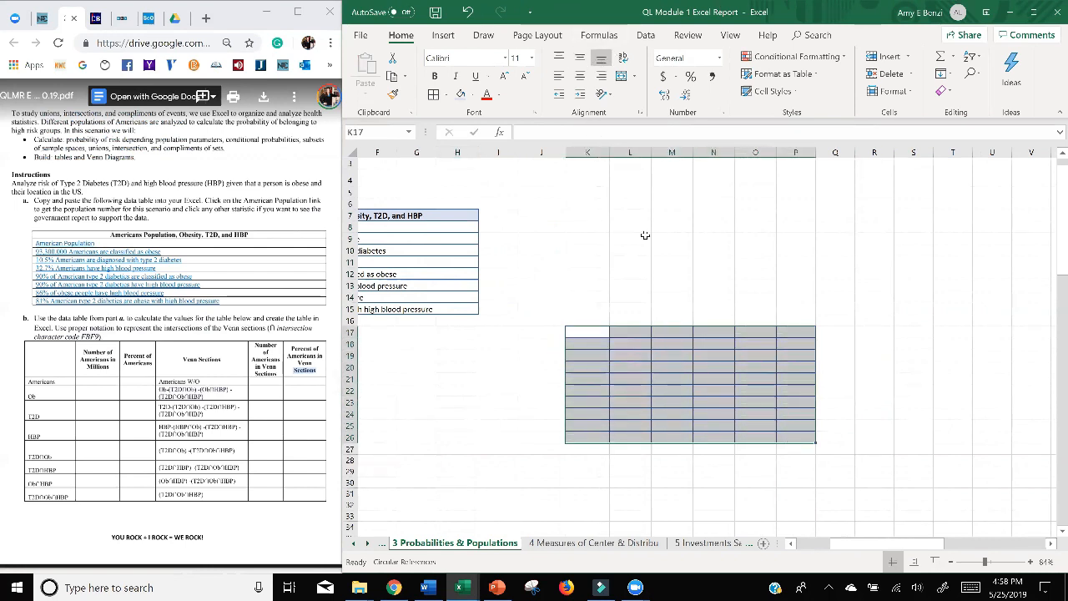
right_click(619, 376)
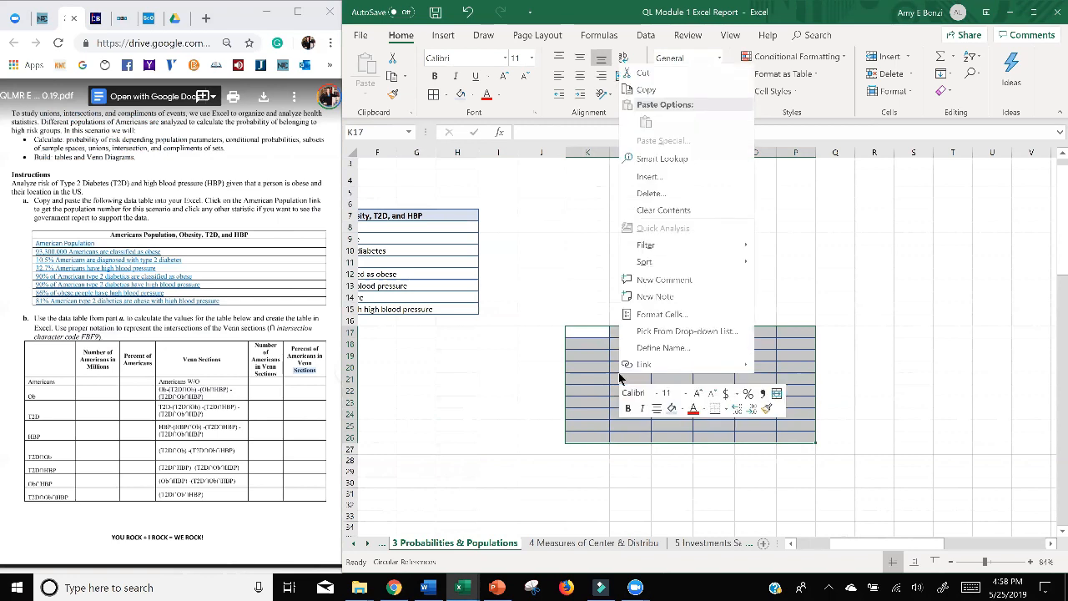
click(662, 315)
click(507, 295)
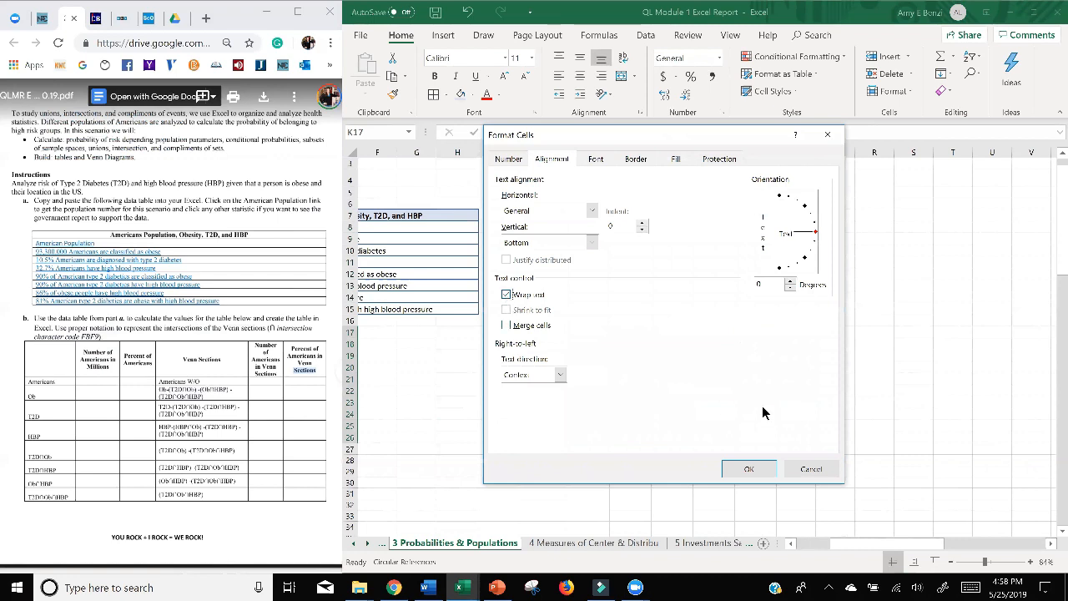
click(743, 469)
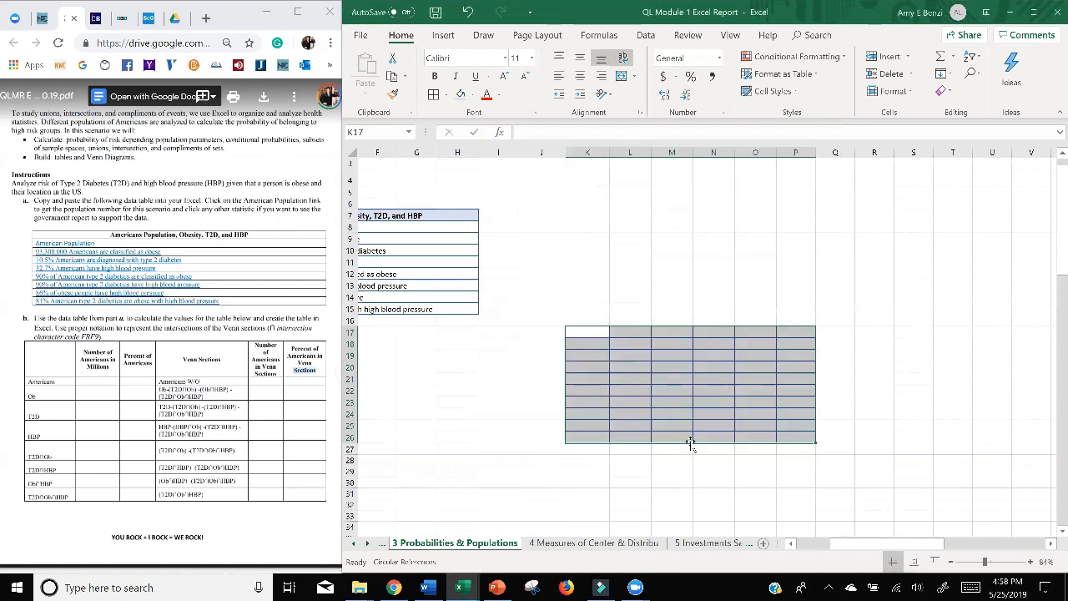
click(526, 378)
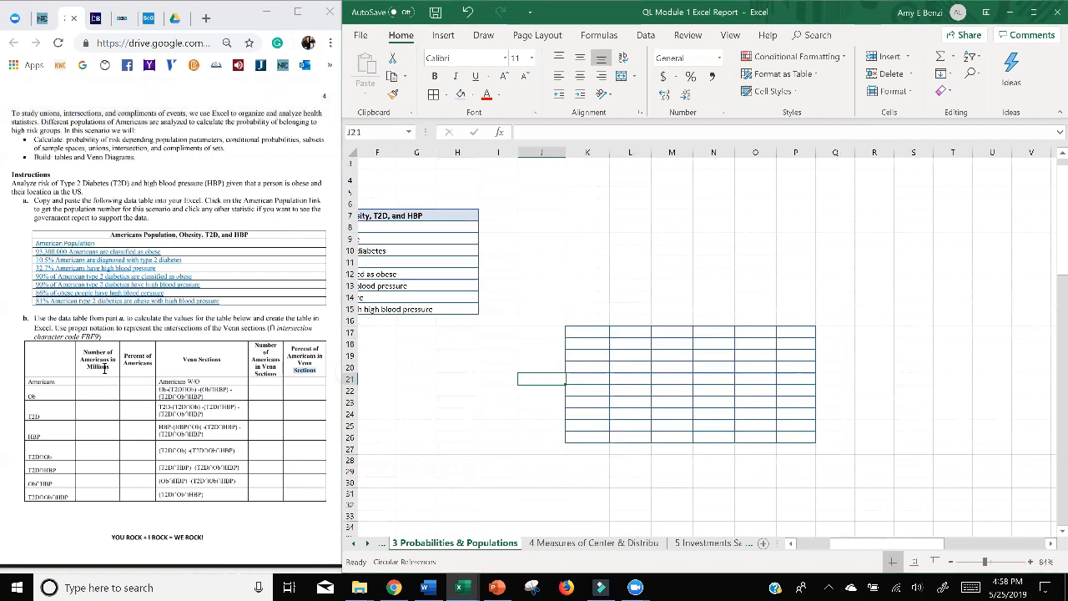
Copy the heading "Number of Americans in Millions" from the assignment's part b table into the single cell L17.
click(106, 352)
drag(110, 351, 83, 352)
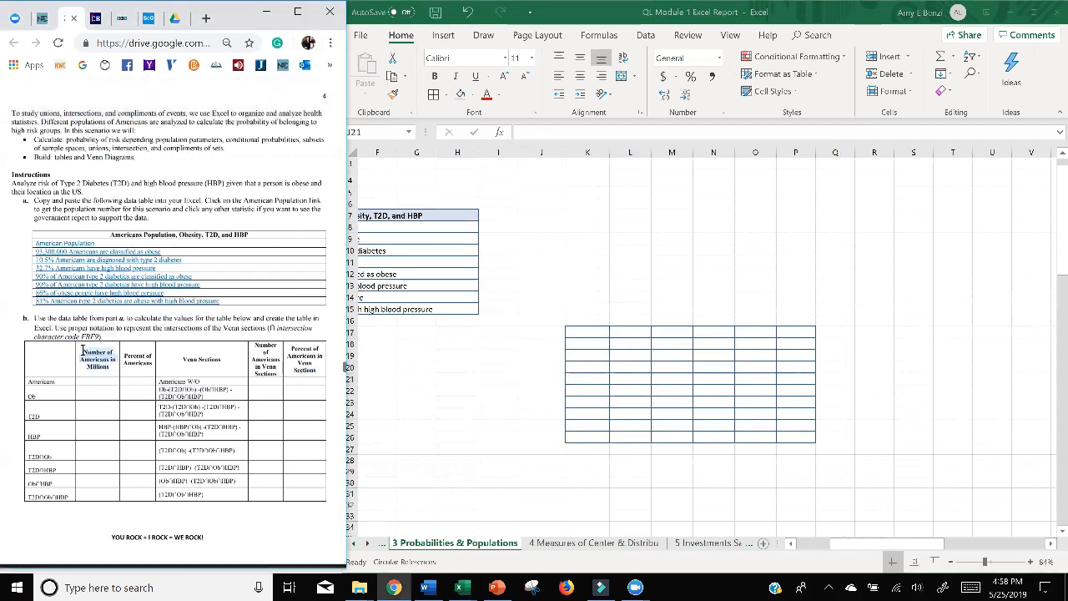
double_click(626, 331)
text(Number of Americans in Millions)
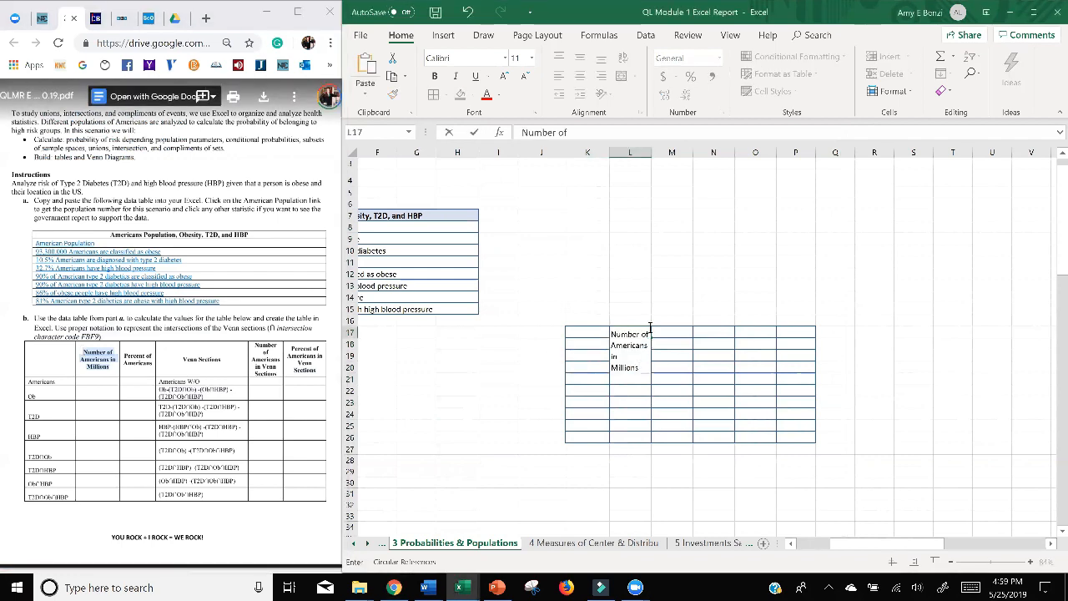
key(Return)
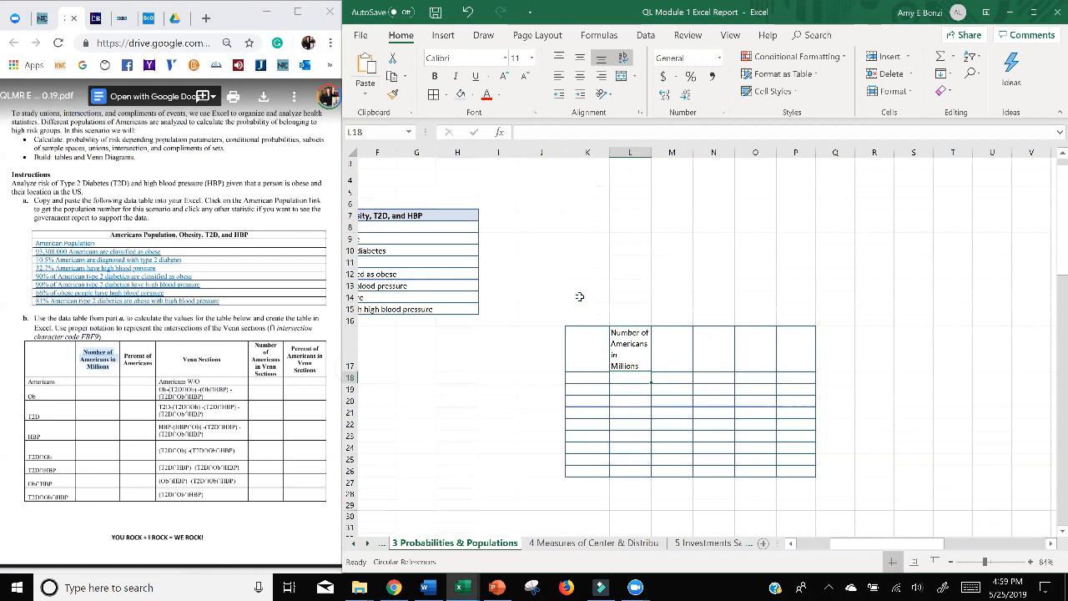
click(451, 227)
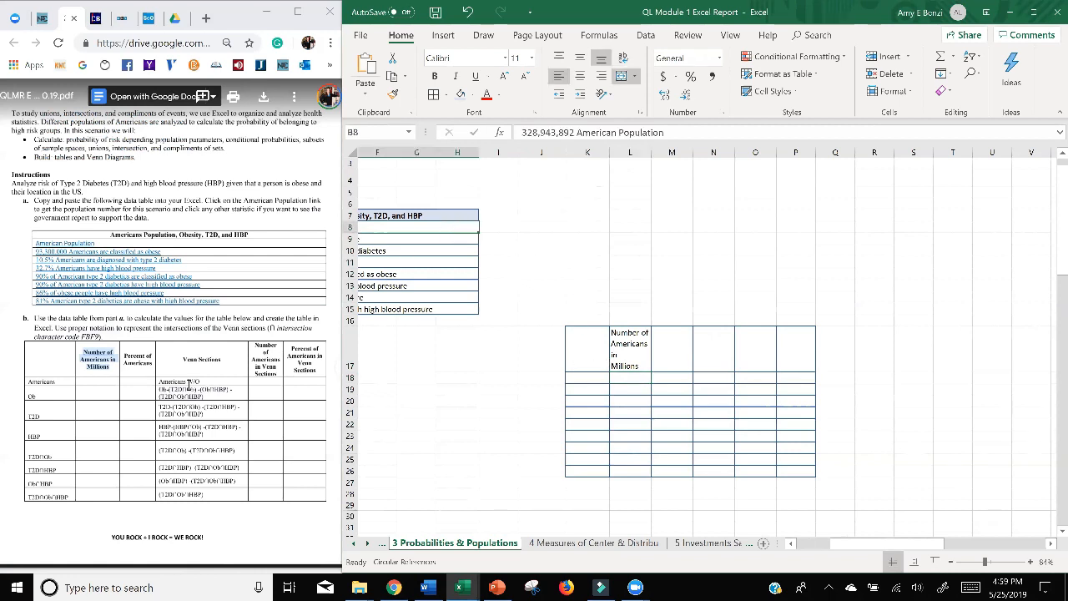
Try to copy the assignment's heading "Percent of Americans" into M17 and undo the paste.
drag(124, 354, 153, 366)
key(ctrl+c)
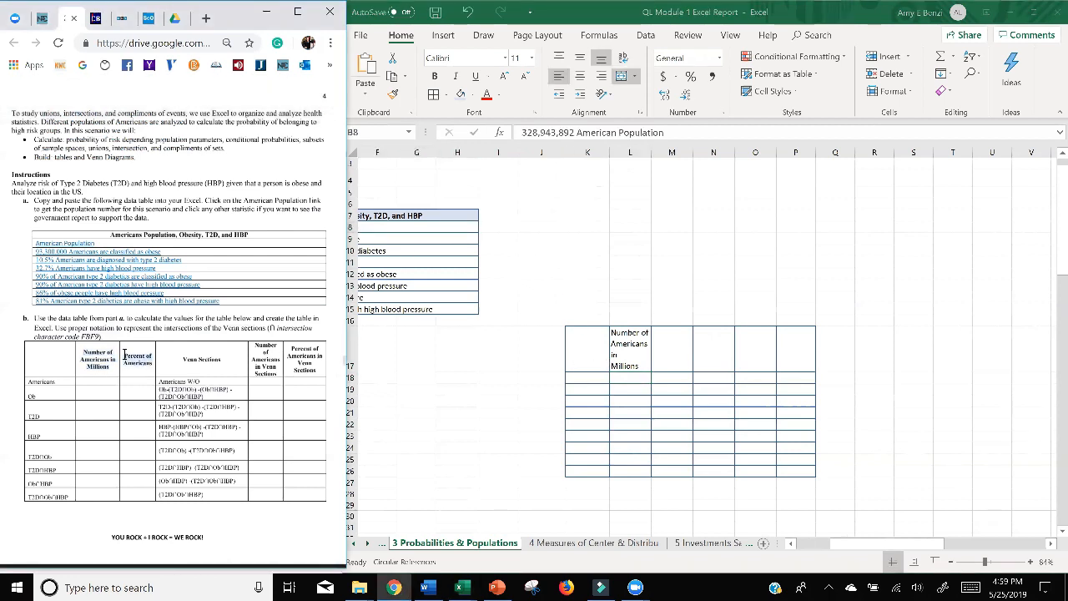
click(679, 351)
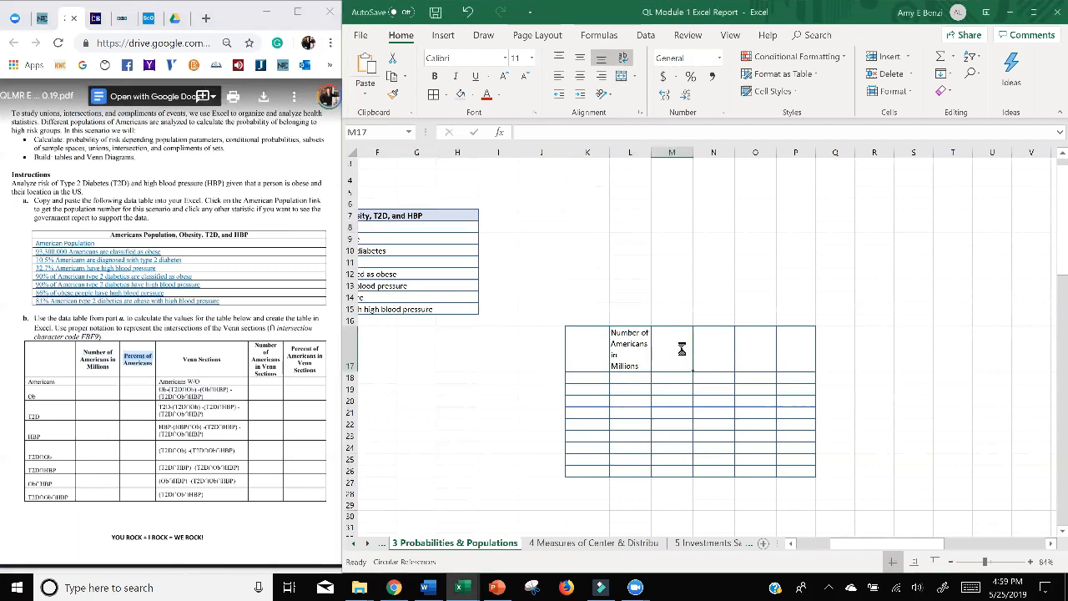
key(ctrl+v)
drag(182, 359, 222, 362)
key(ctrl+c)
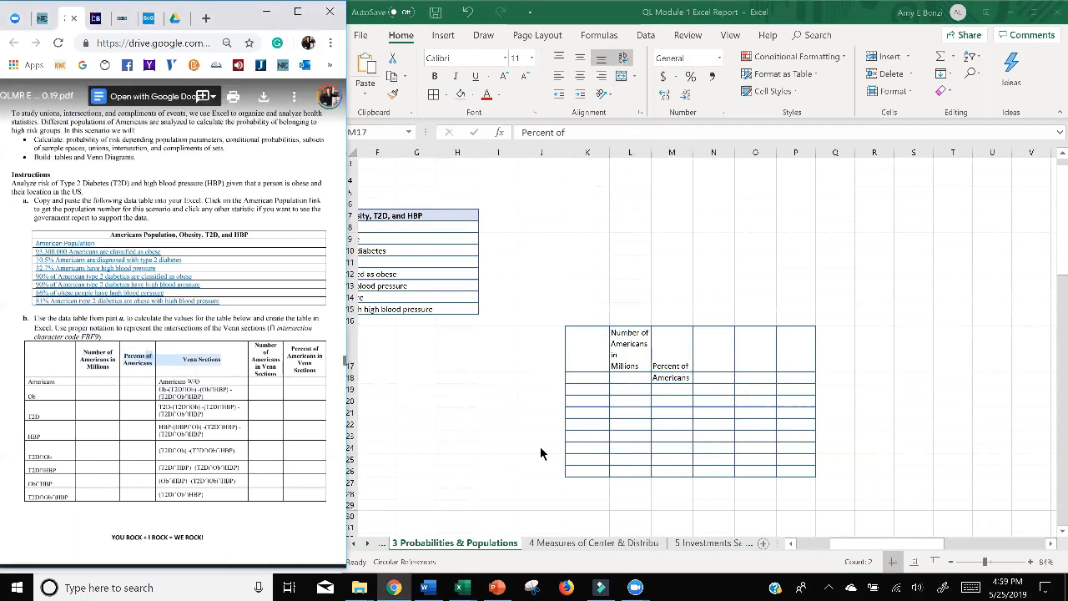
click(673, 447)
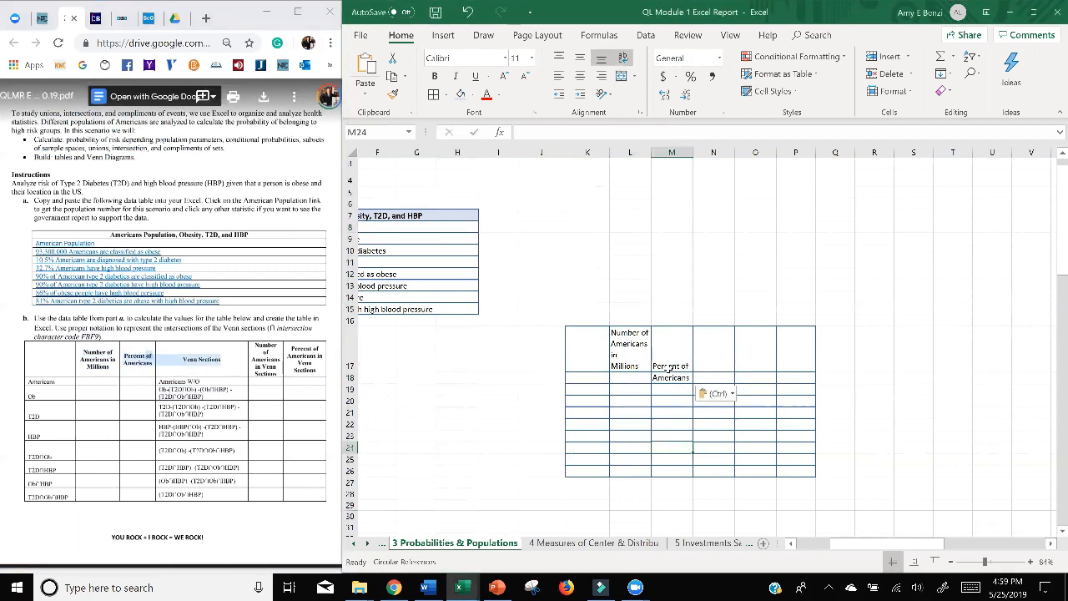
click(468, 12)
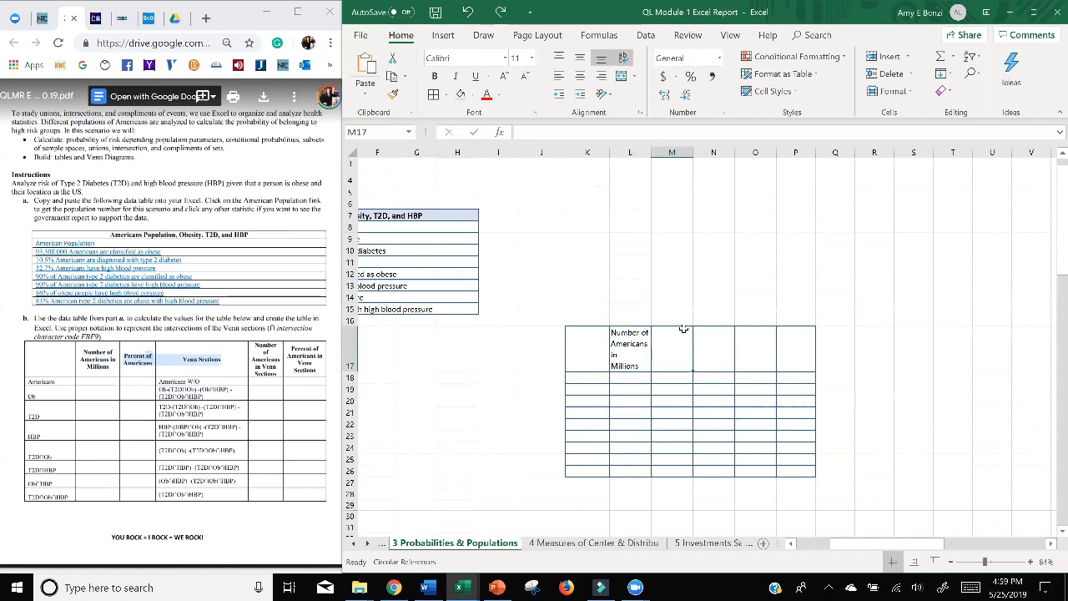
Enter the heading "Percent of Americans" on two lines within M17 and copy "Venn Sections" from the assignment into N17.
text(Percent of)
key(alt+Return)
text(Americans)
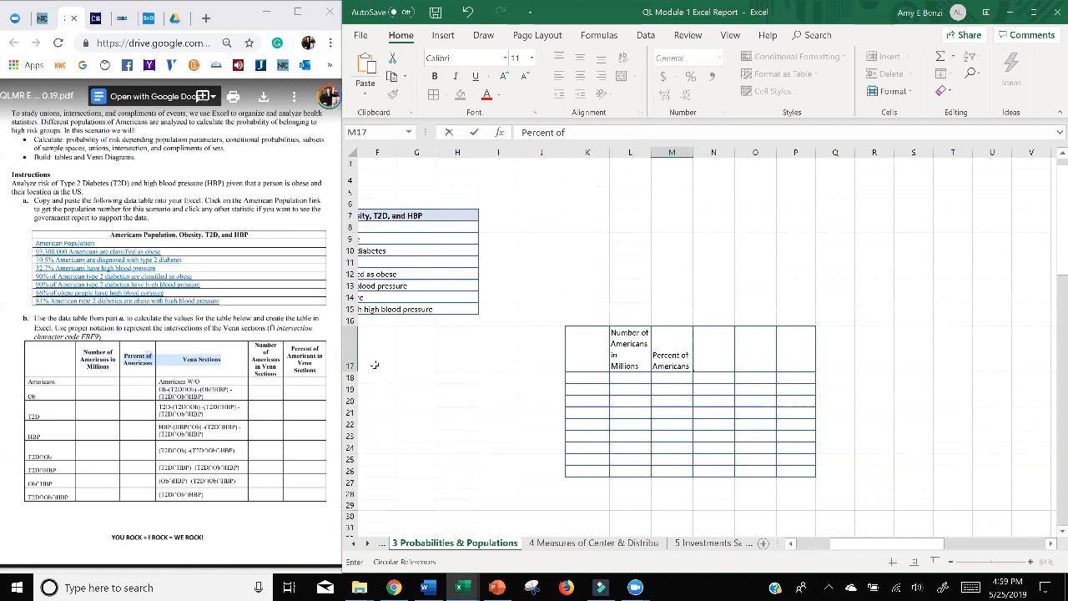
click(173, 368)
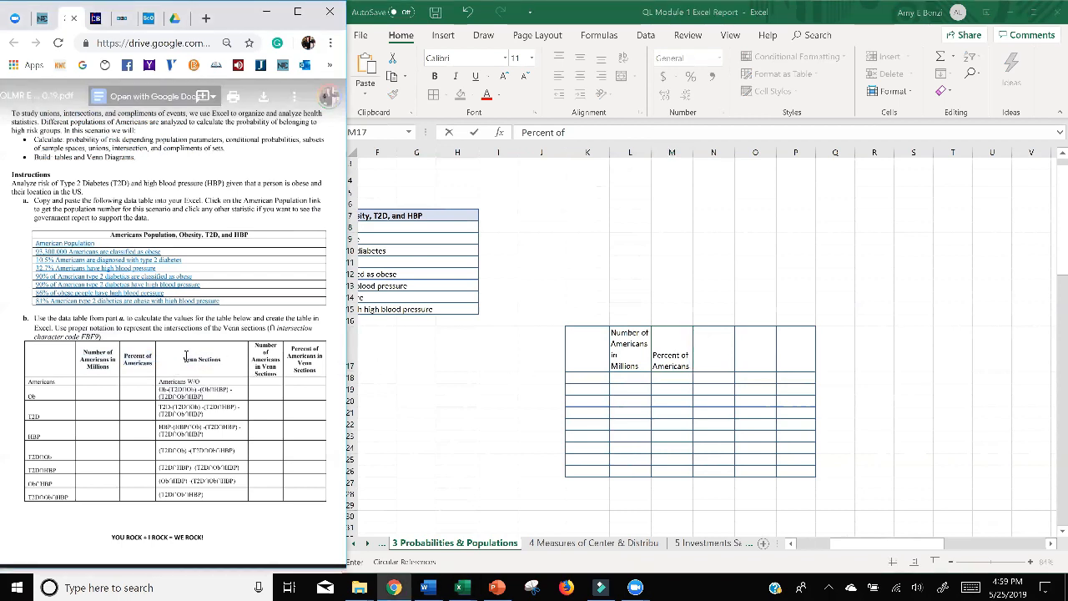
click(716, 355)
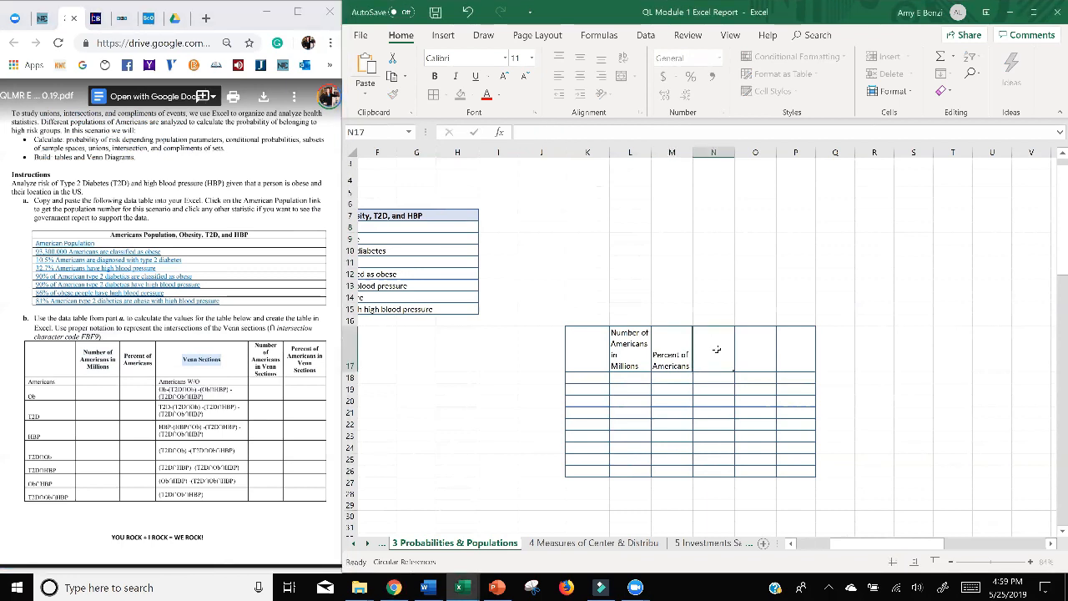
key(ctrl+v)
Copy the heading "Number of Americans in Venn Sections" from the assignment's part b table into the single cell O17.
click(280, 357)
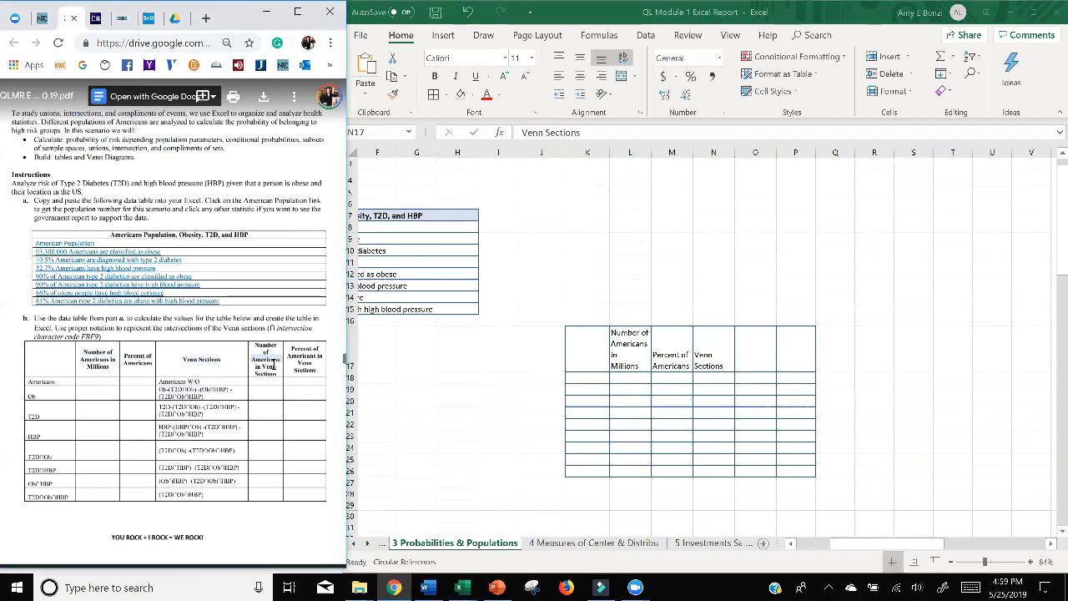
drag(278, 377, 252, 342)
key(ctrl+c)
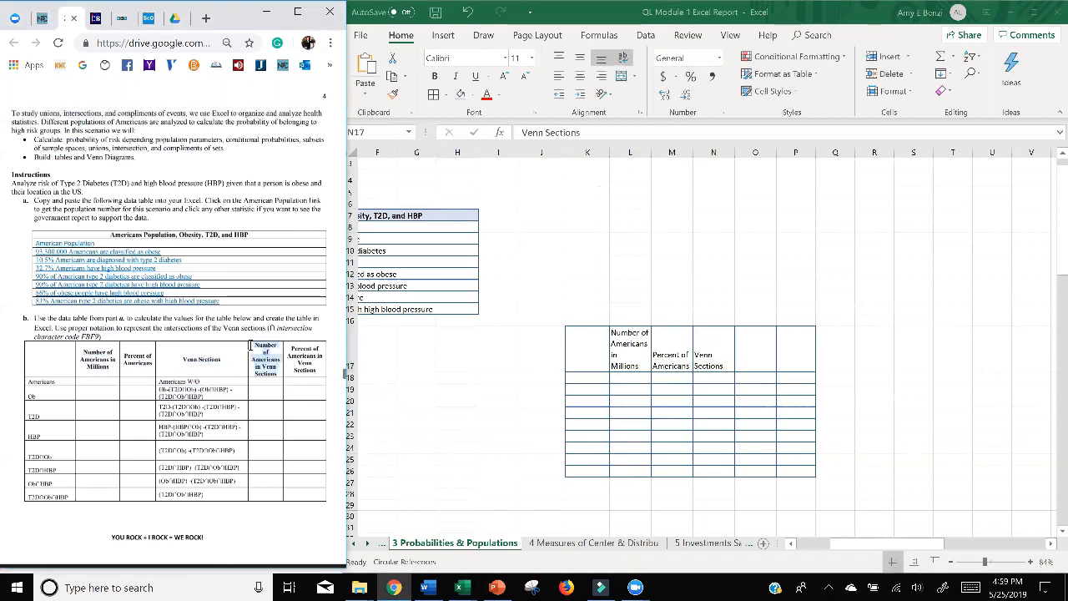
double_click(764, 357)
key(ctrl+v)
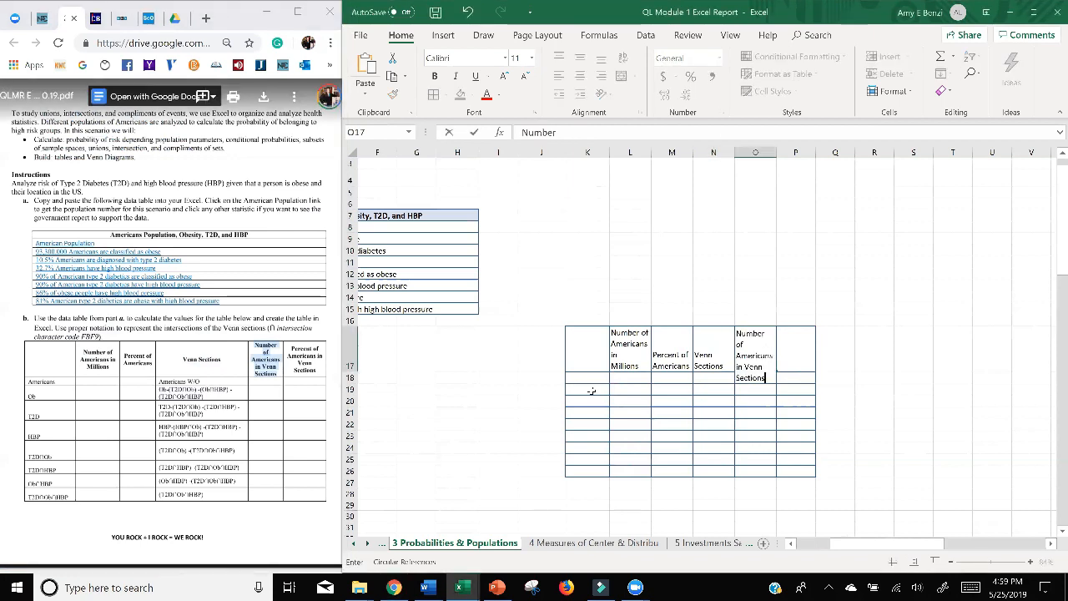
click(611, 462)
Try to copy the assignment's heading "Percent of Americans in Venn Sections" into P17 and undo the paste.
click(284, 346)
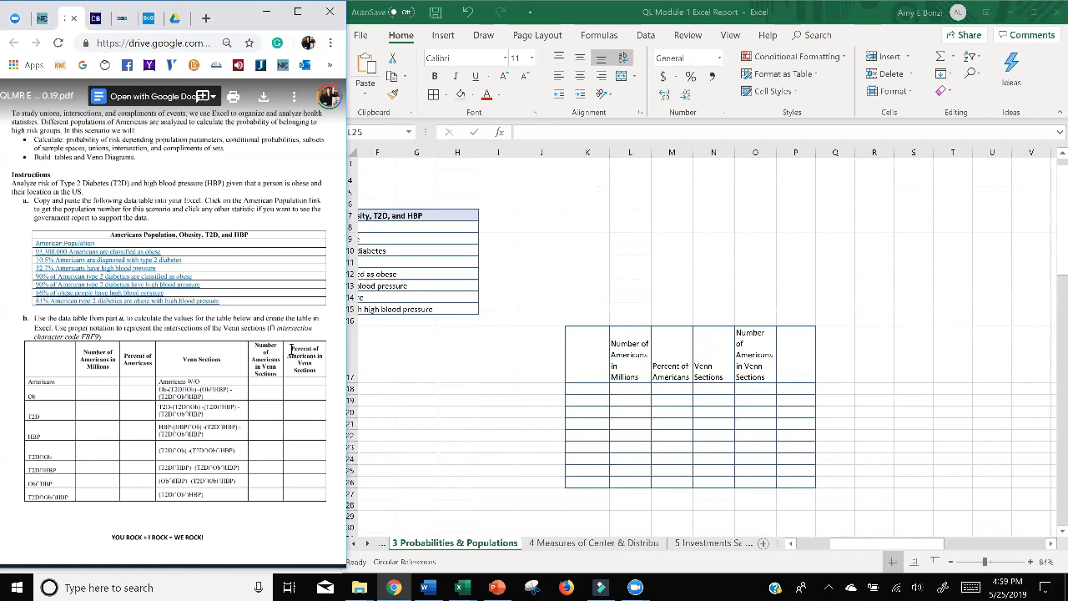
drag(291, 349, 317, 373)
key(ctrl+c)
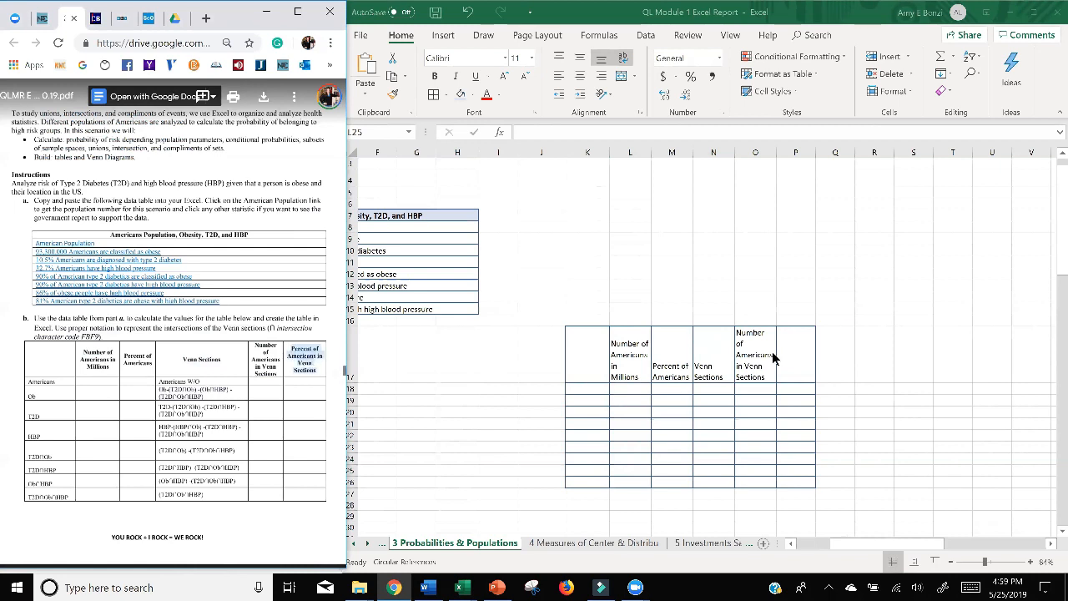
click(793, 355)
text(Percent of in Venn Sections)
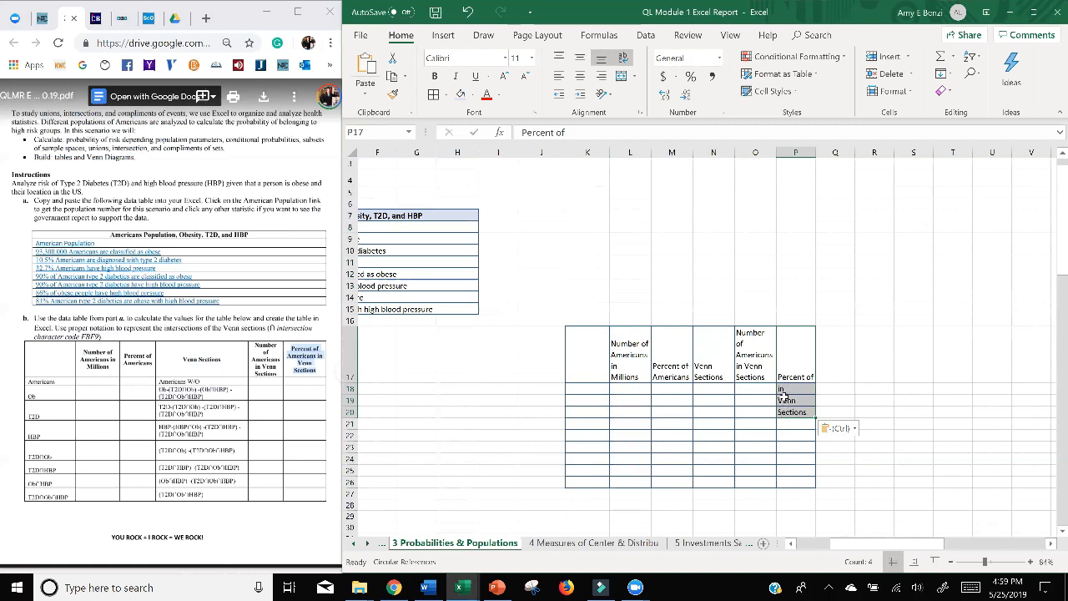
click(467, 12)
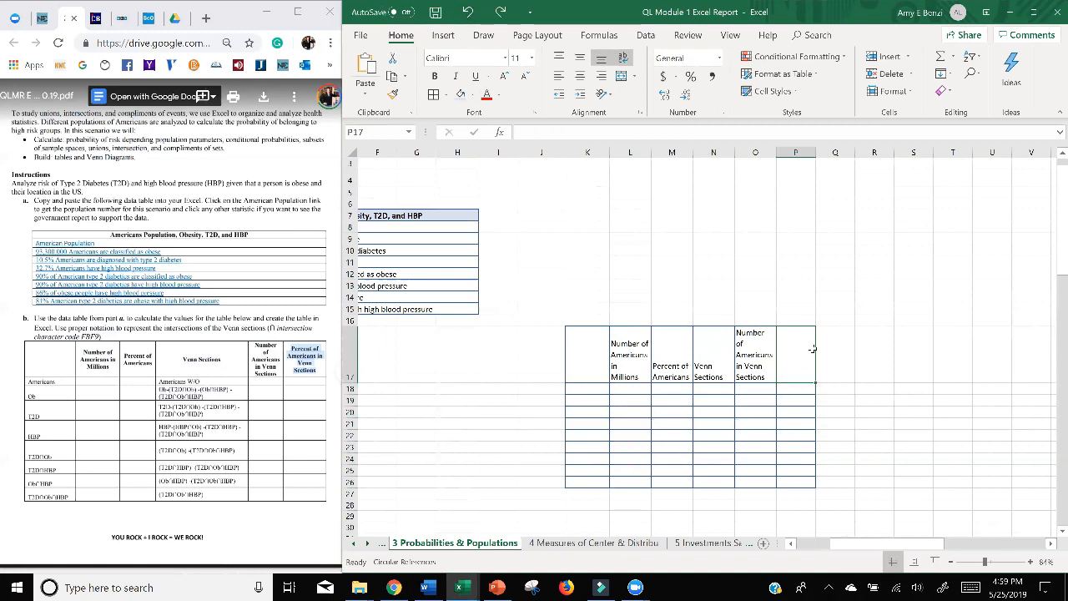
Paste the copied heading "Percent of Americans in Venn Sections" into the single cell P17 and widen the Venn Sections column.
double_click(790, 349)
key(ctrl+v)
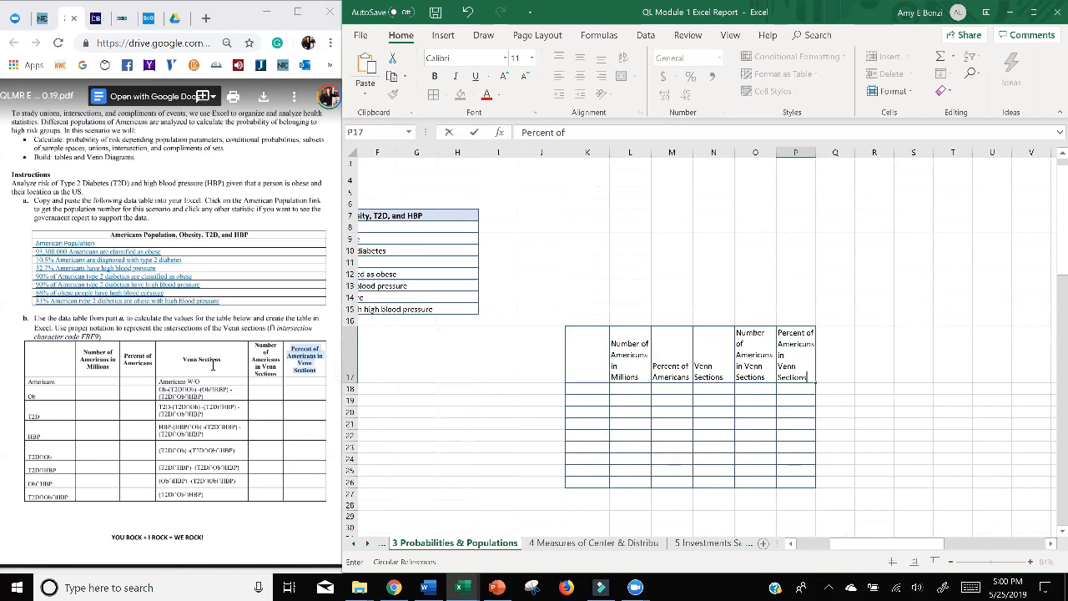
click(730, 349)
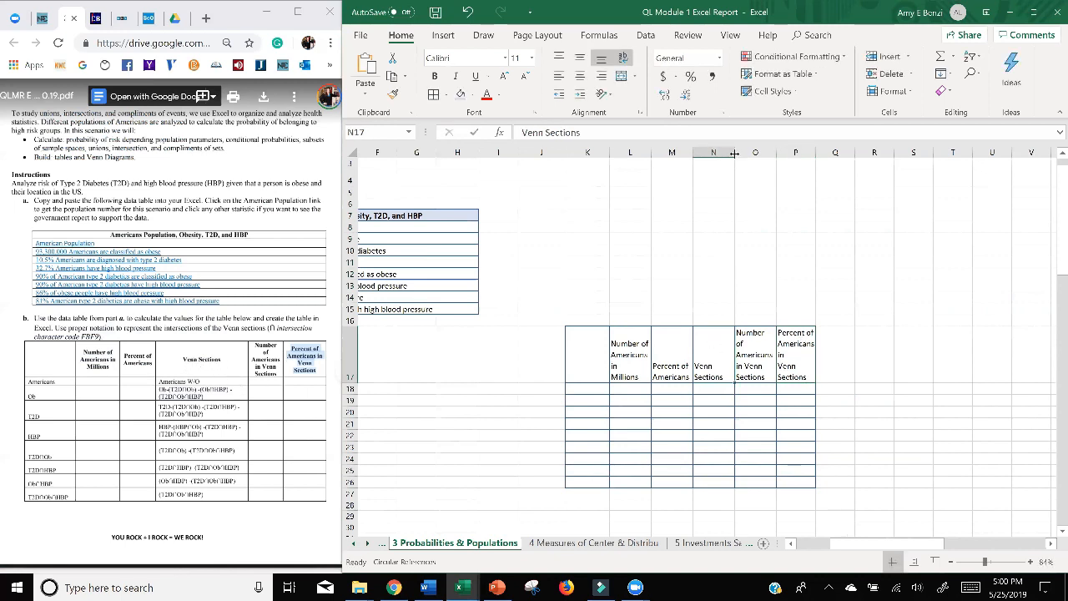
drag(734, 152, 767, 153)
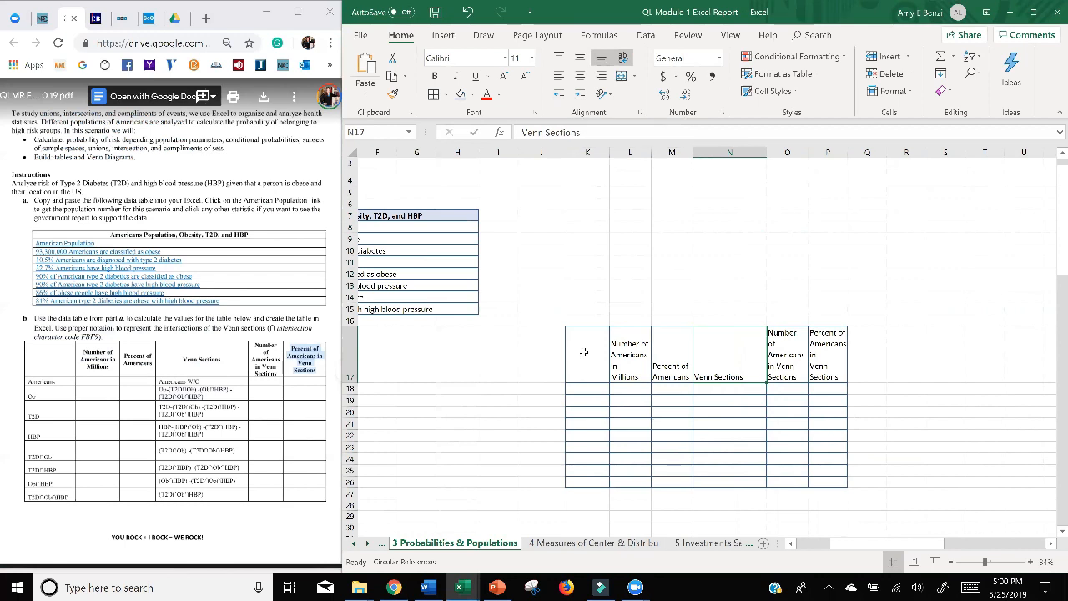
Format the heading row K17:P17 as bold with a light blue fill, centred horizontally and vertically.
drag(588, 359, 826, 359)
click(560, 58)
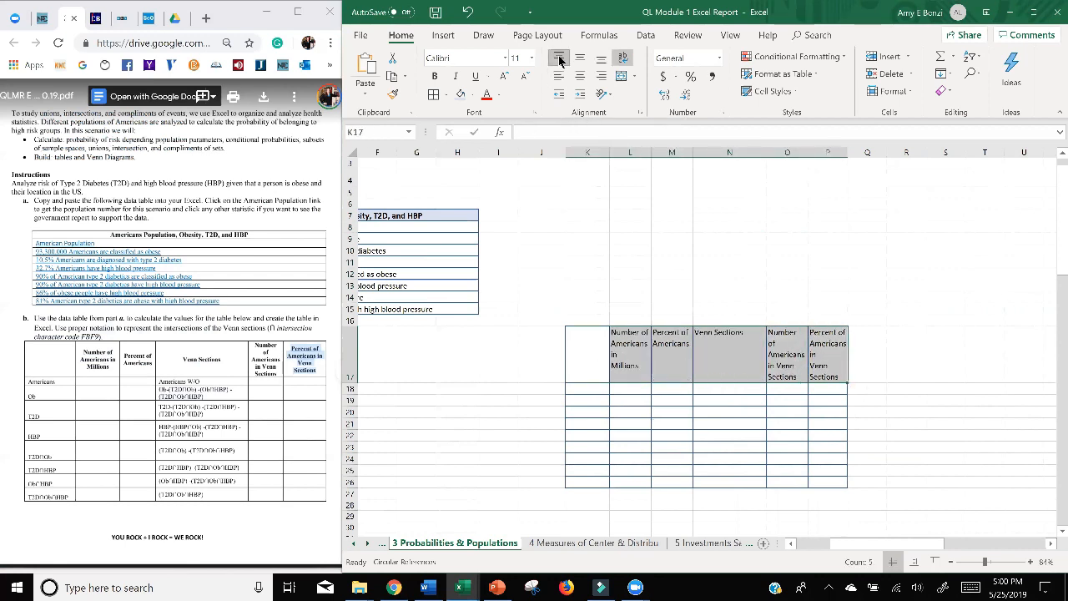
click(580, 58)
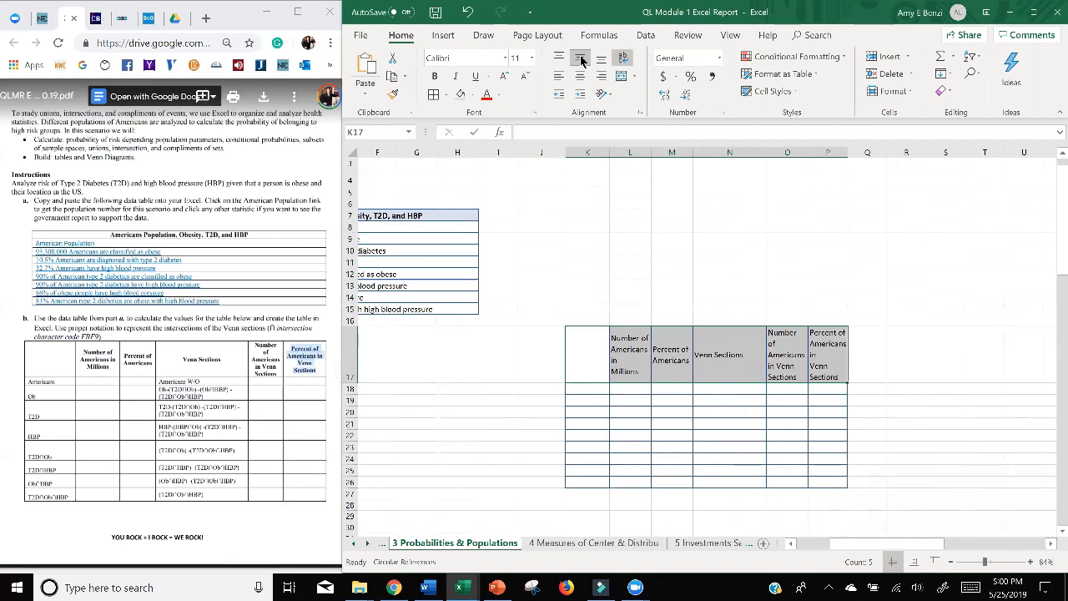
click(436, 76)
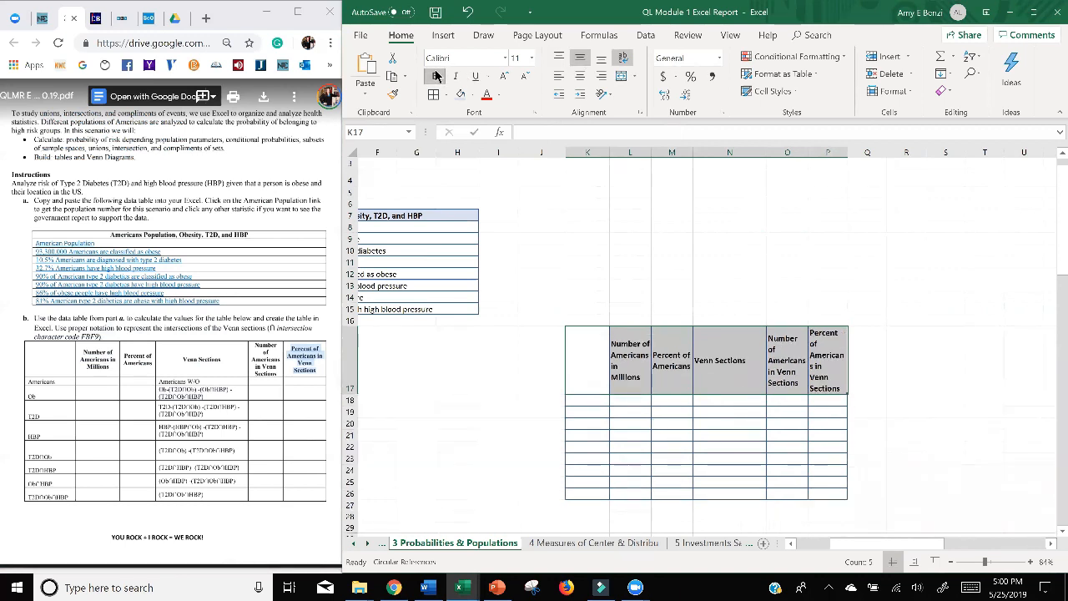
click(460, 95)
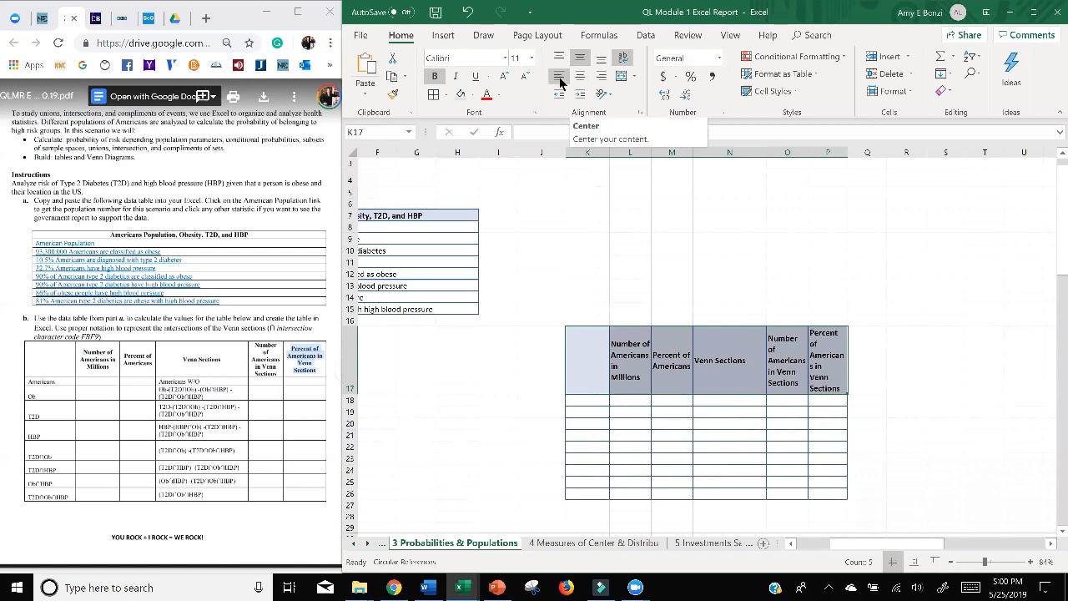
click(601, 76)
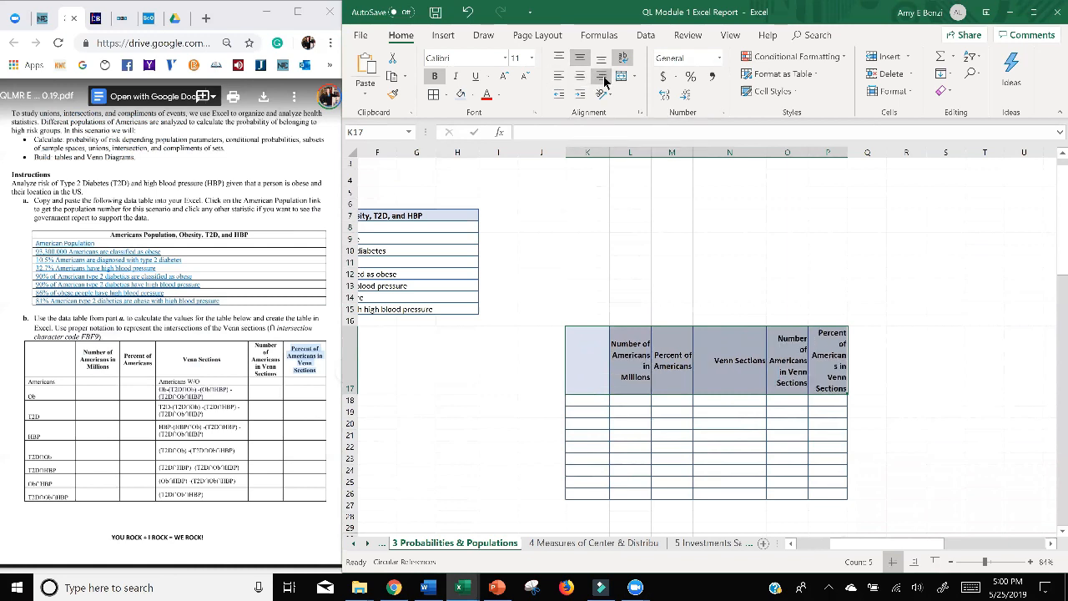
click(579, 79)
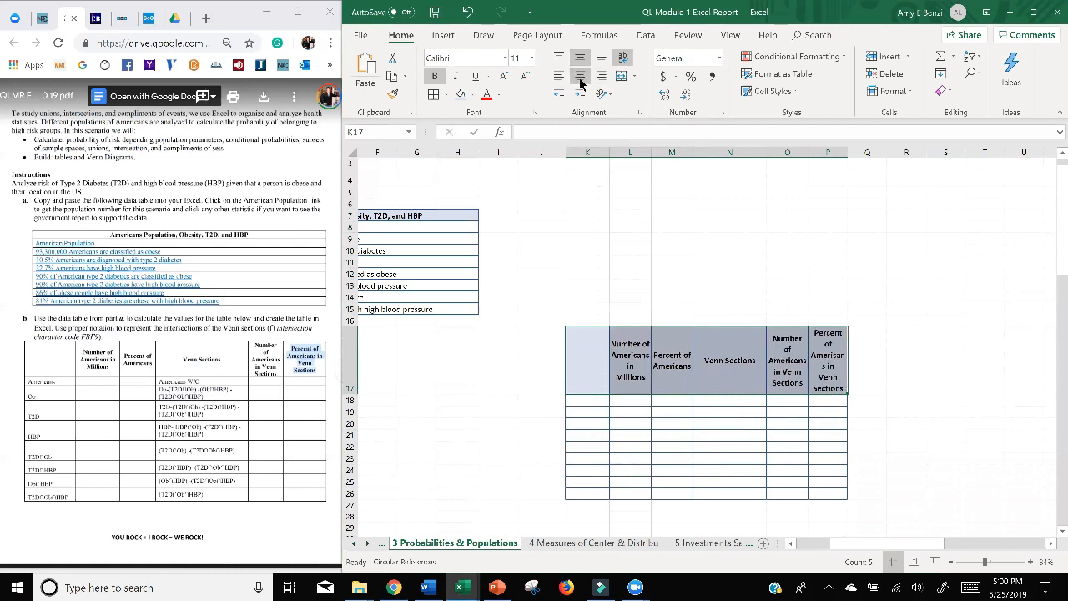
click(856, 293)
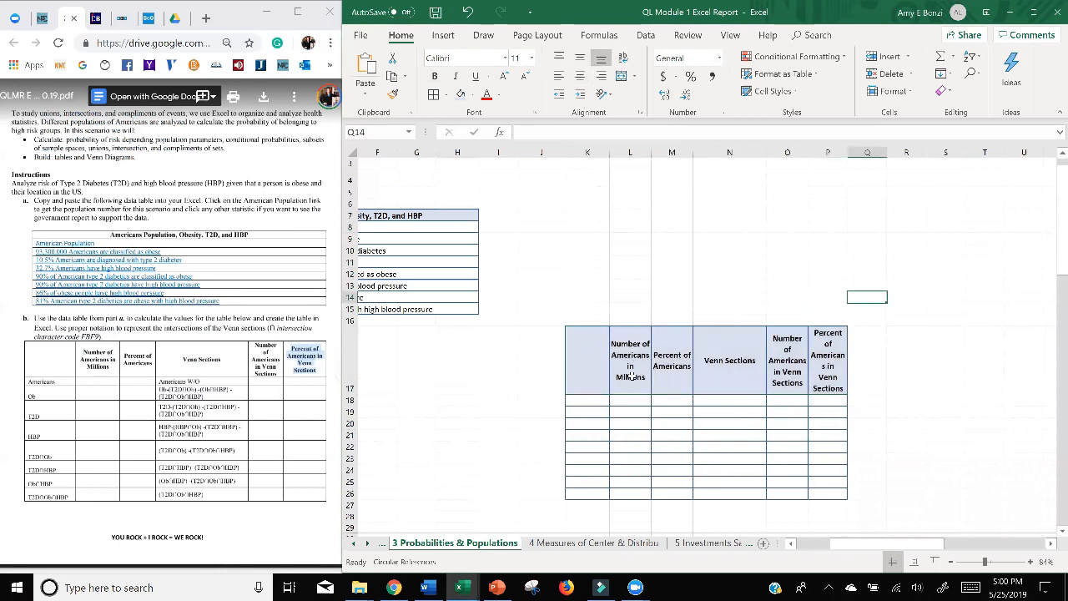
Widen columns L, O and P to fit their headings and join "of" and "Americans" on one line in O17.
drag(651, 152, 660, 152)
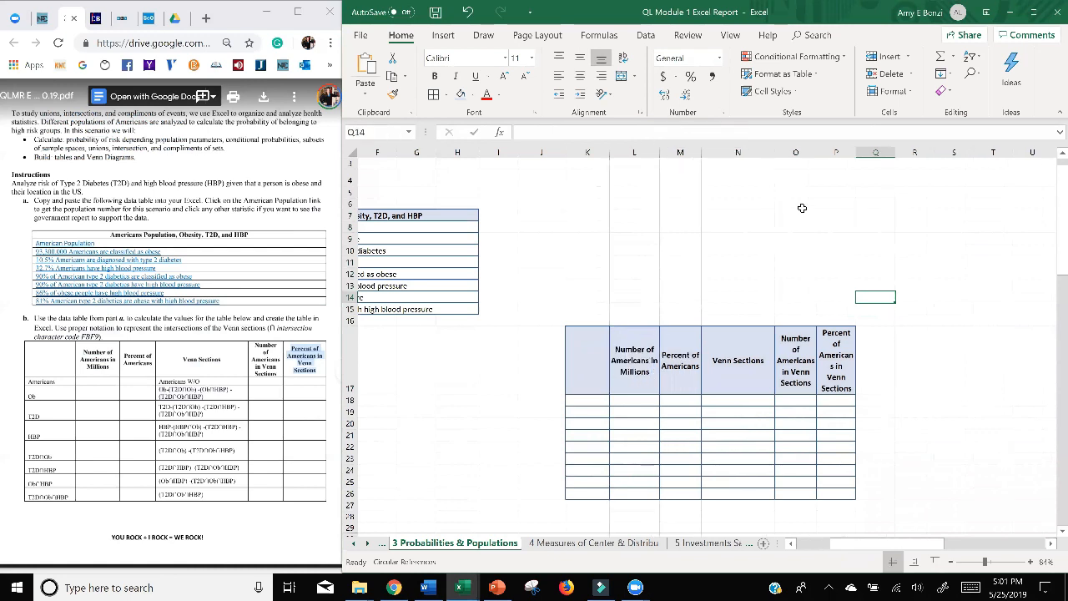
drag(817, 153, 848, 153)
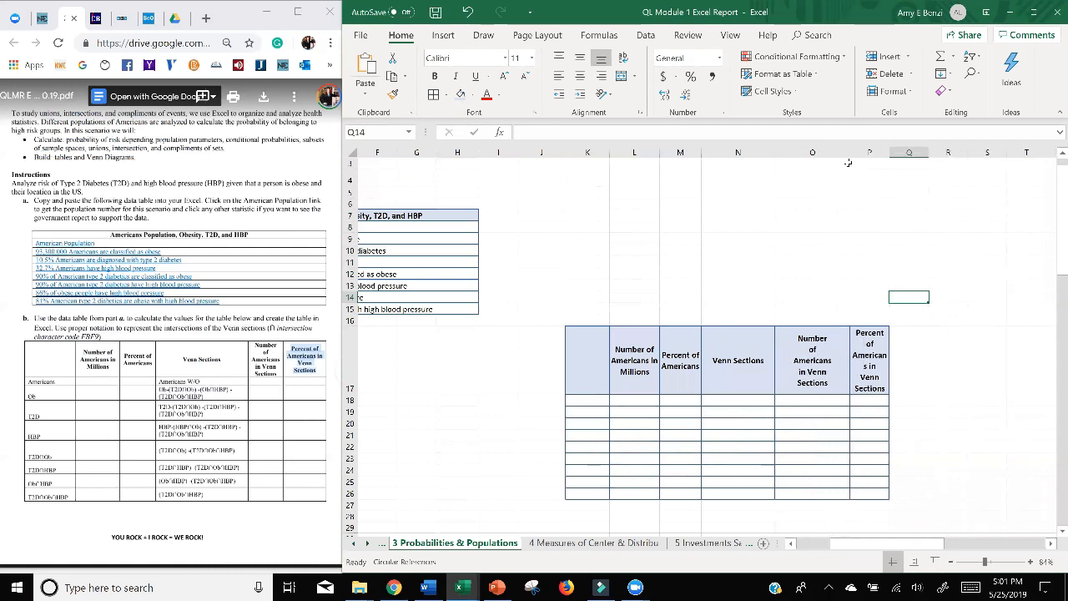
double_click(790, 361)
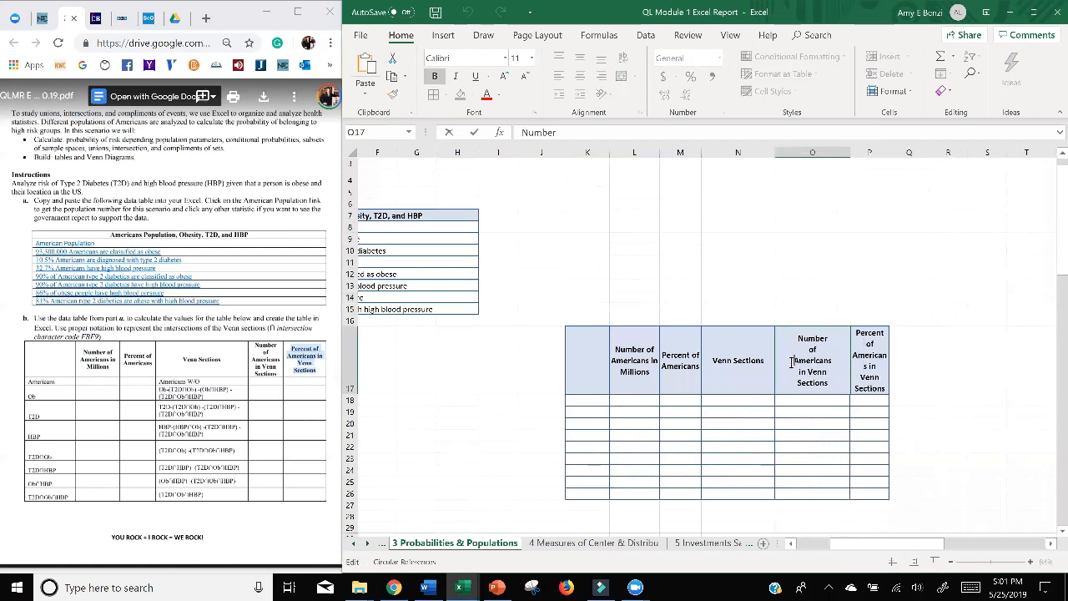
key(BackSpace)
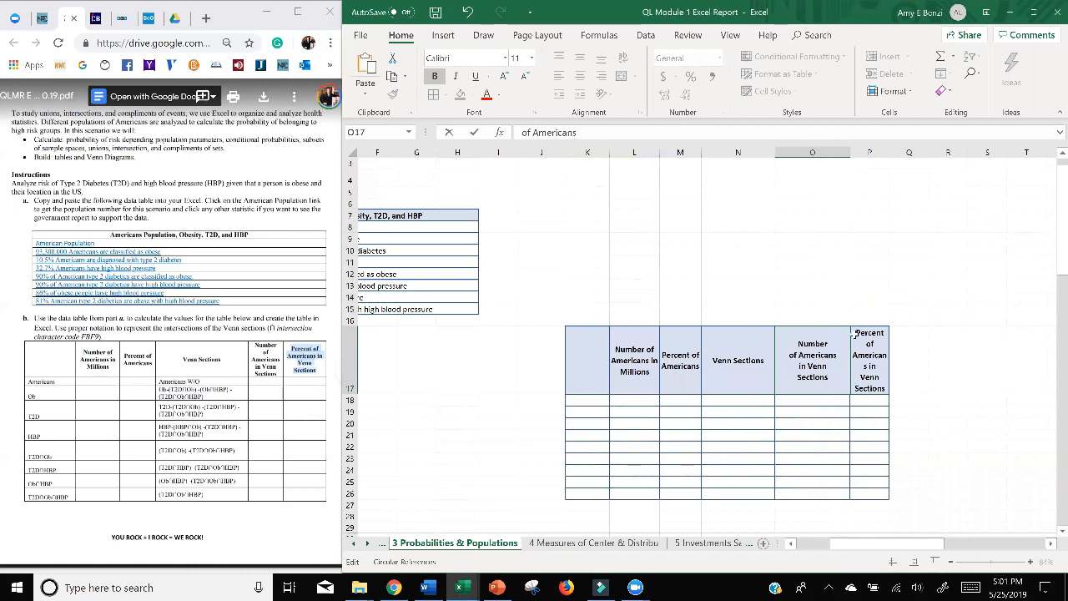
click(835, 151)
drag(850, 152, 835, 159)
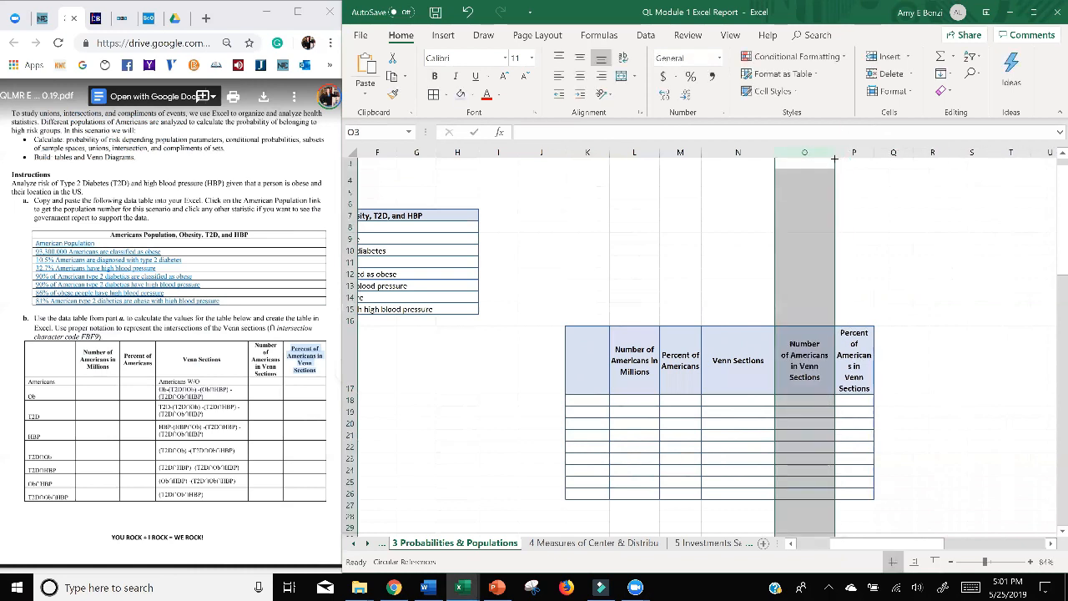
click(849, 372)
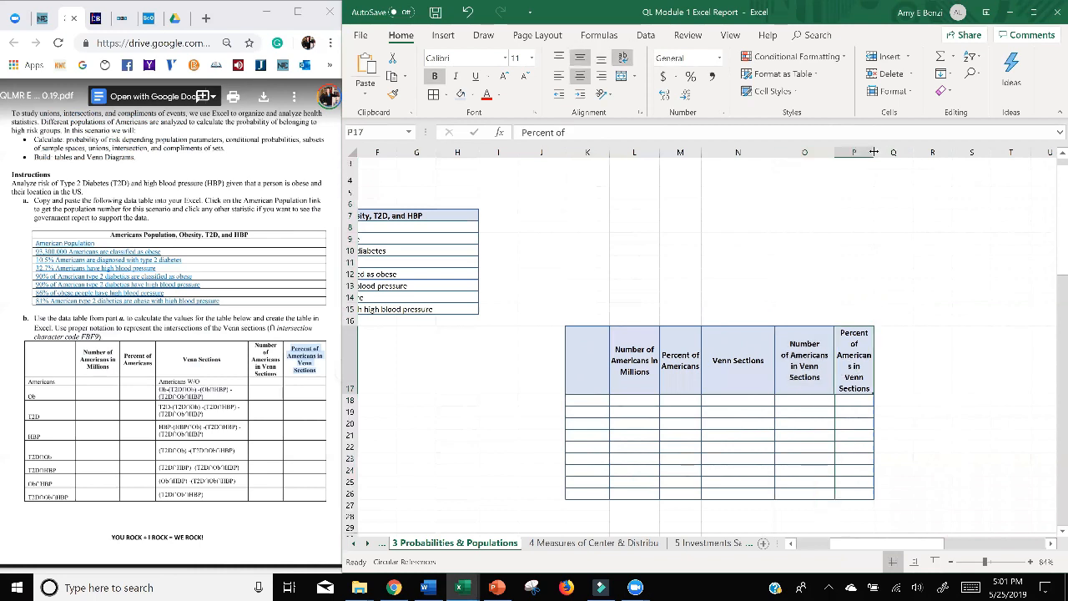
drag(874, 152, 891, 152)
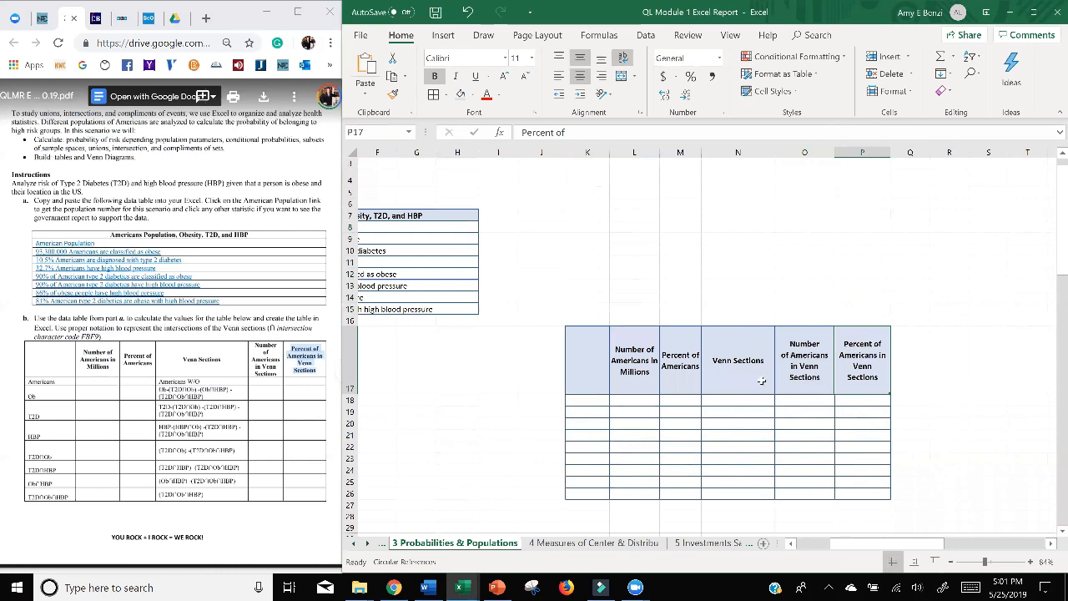
Enter the assignment's row labels Americans, Ob, T2D, HBP, T2D∩Ob, T2D∩HBP and Ob∩HBP in K18:K24.
scroll(956, 329, down, 1)
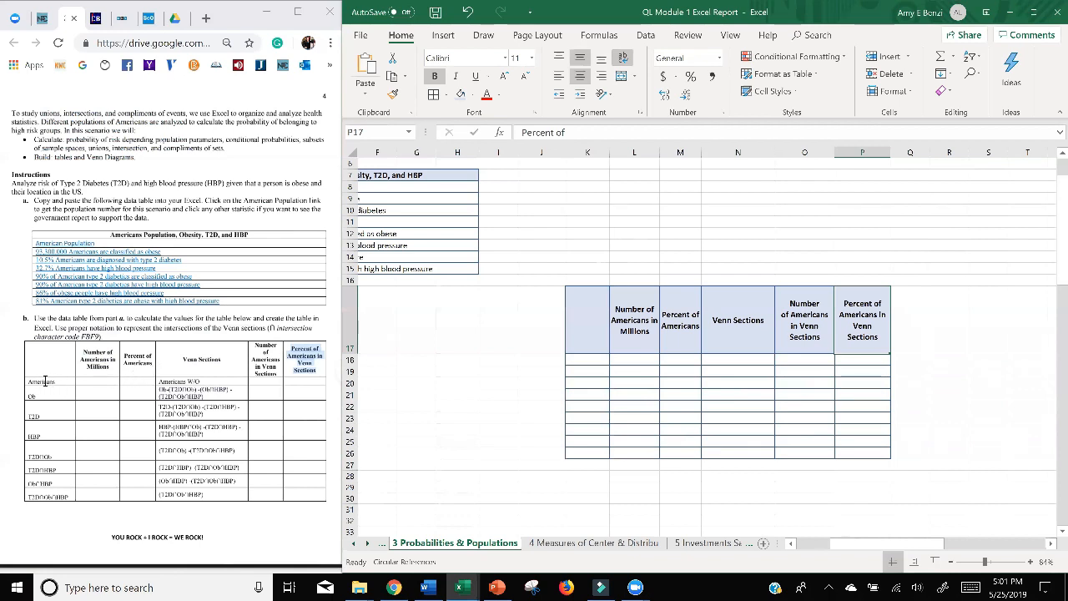
click(45, 380)
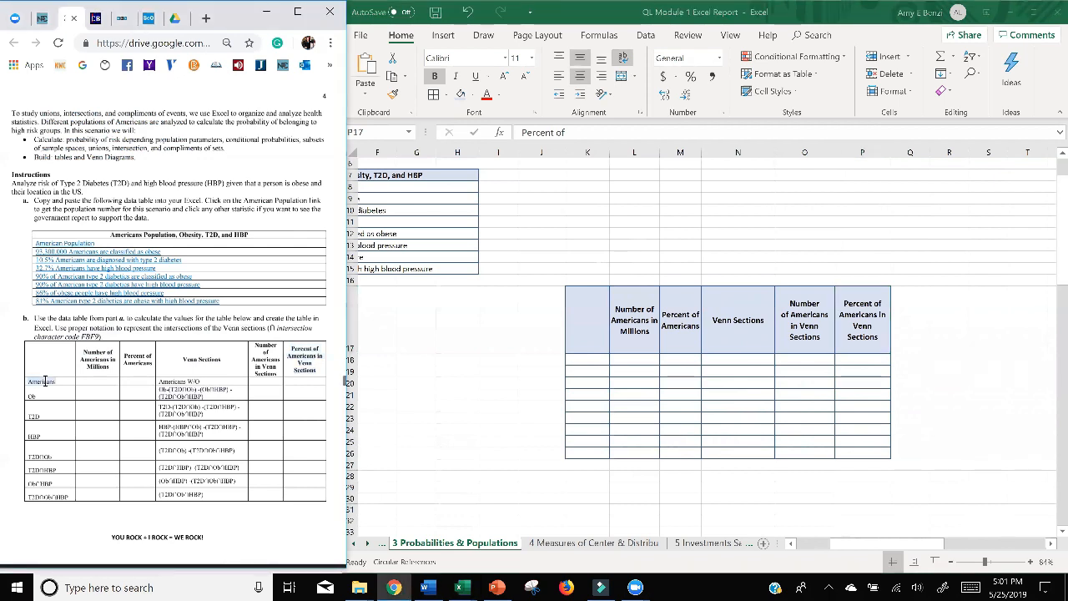
click(587, 356)
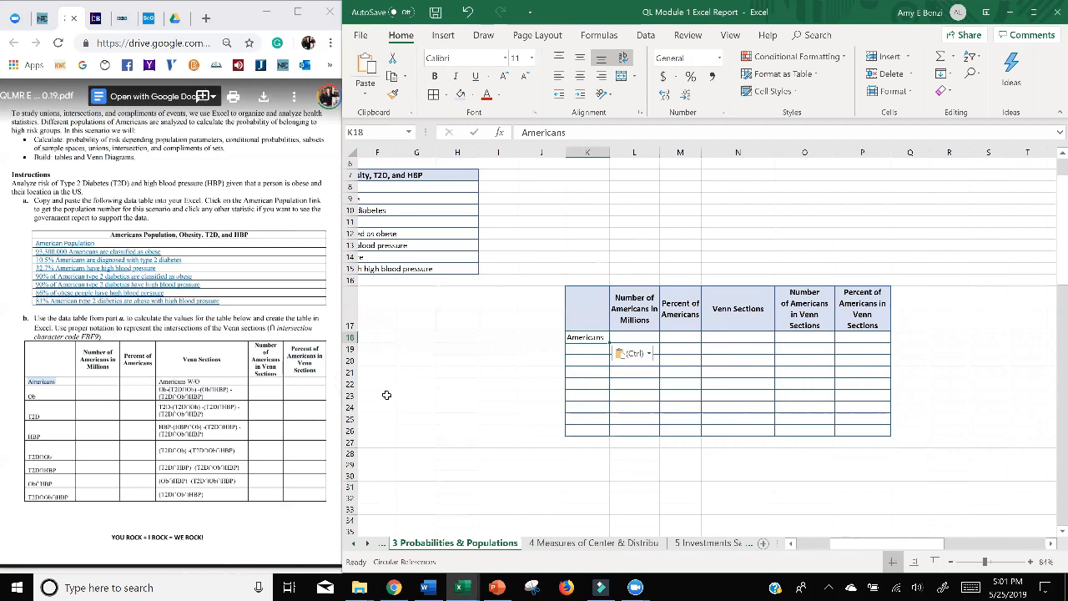
click(30, 396)
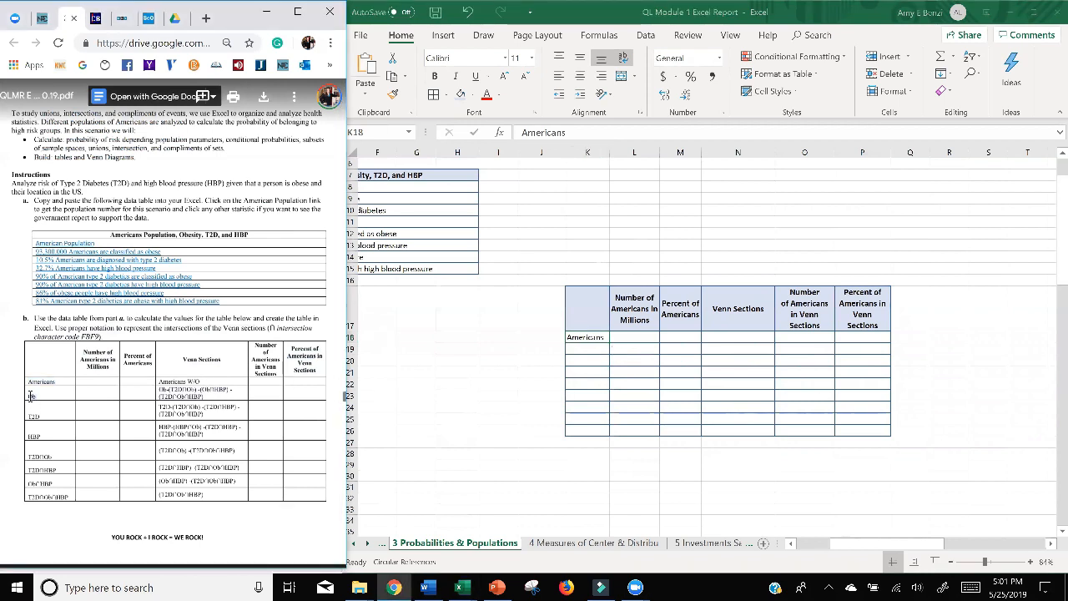
click(584, 344)
text(Ob)
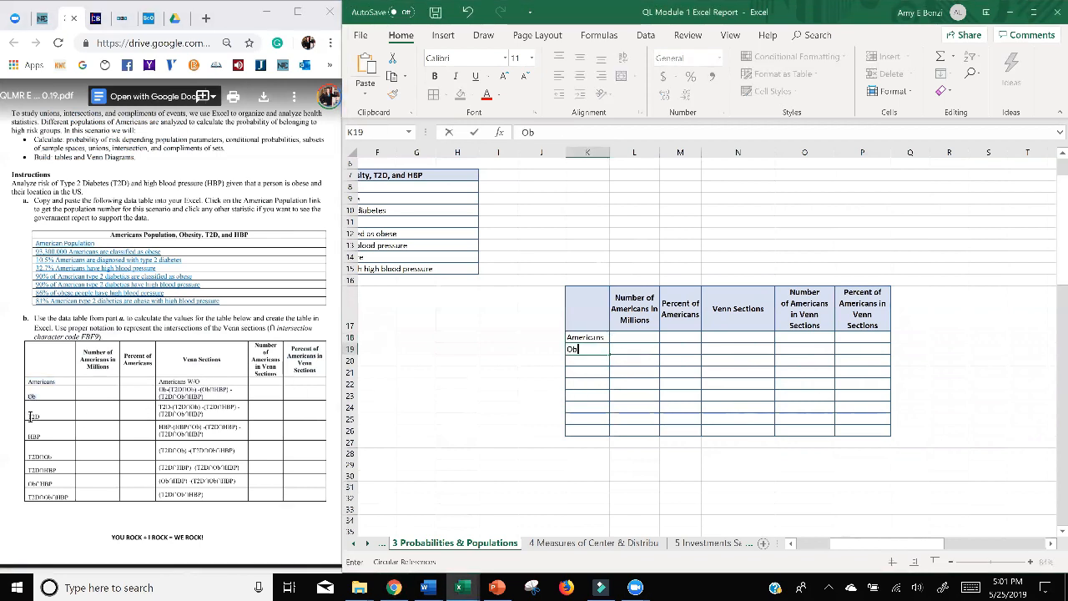
click(30, 415)
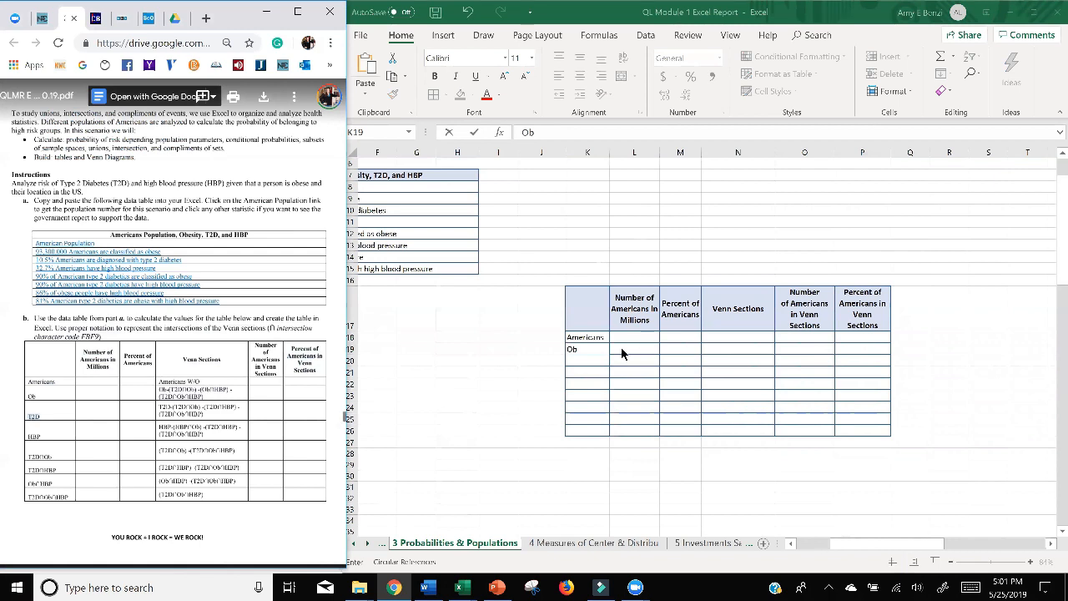
double_click(576, 359)
text(T2D)
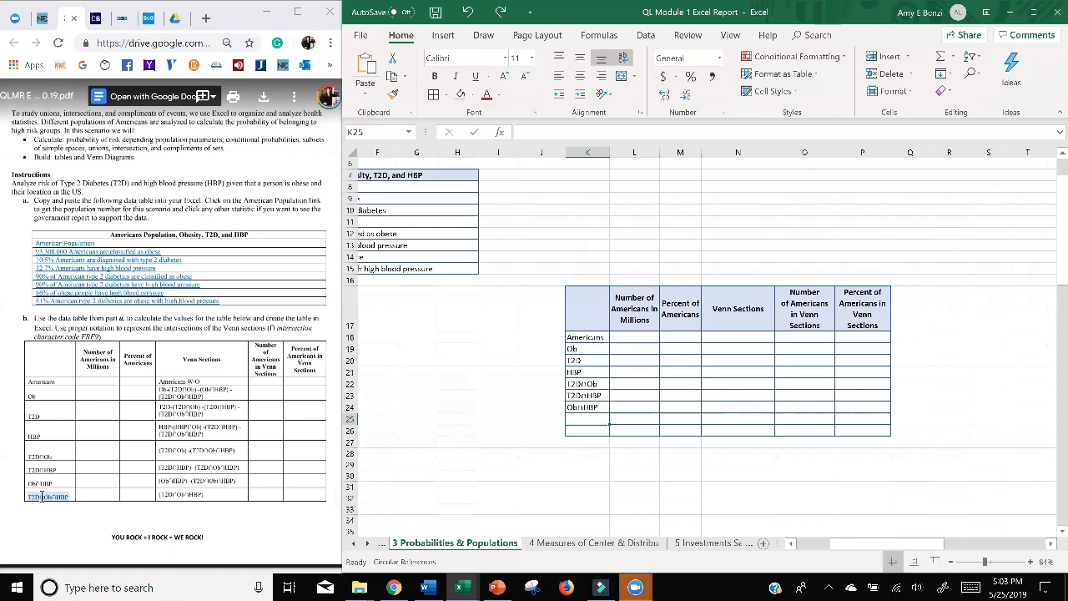
Paste the copied label T2D∩Ob∩HBP into K25 and increase row 25's height to two lines.
text(T2D∩Ob∩HBP)
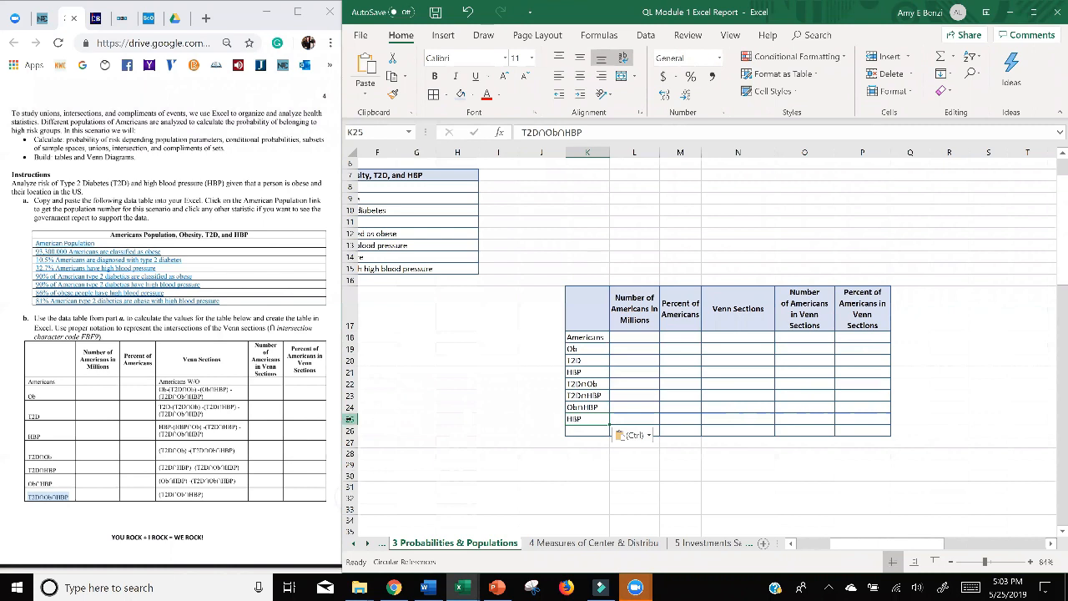
click(350, 420)
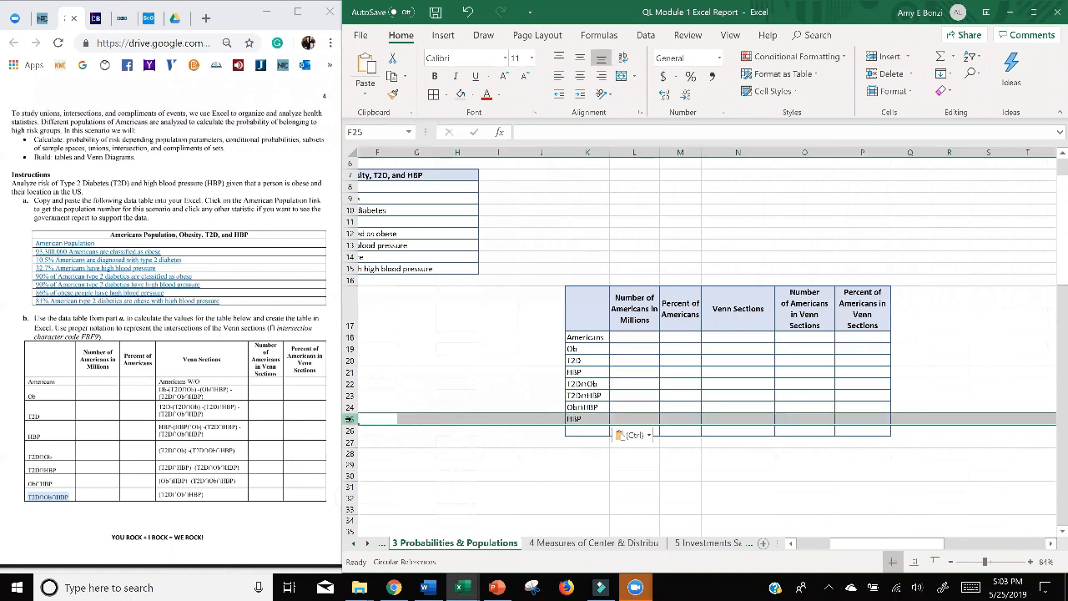
drag(351, 425, 351, 435)
click(587, 487)
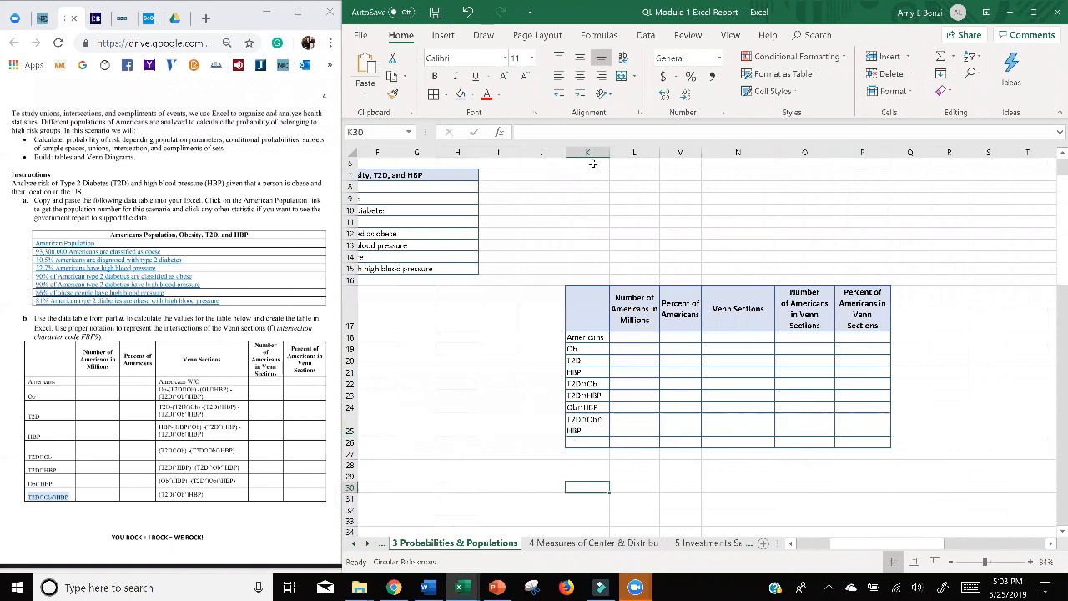
Narrow column J, and fit the label T2D∩Ob∩HBP on one line by widening column K and reducing row 25's height.
drag(566, 152, 526, 154)
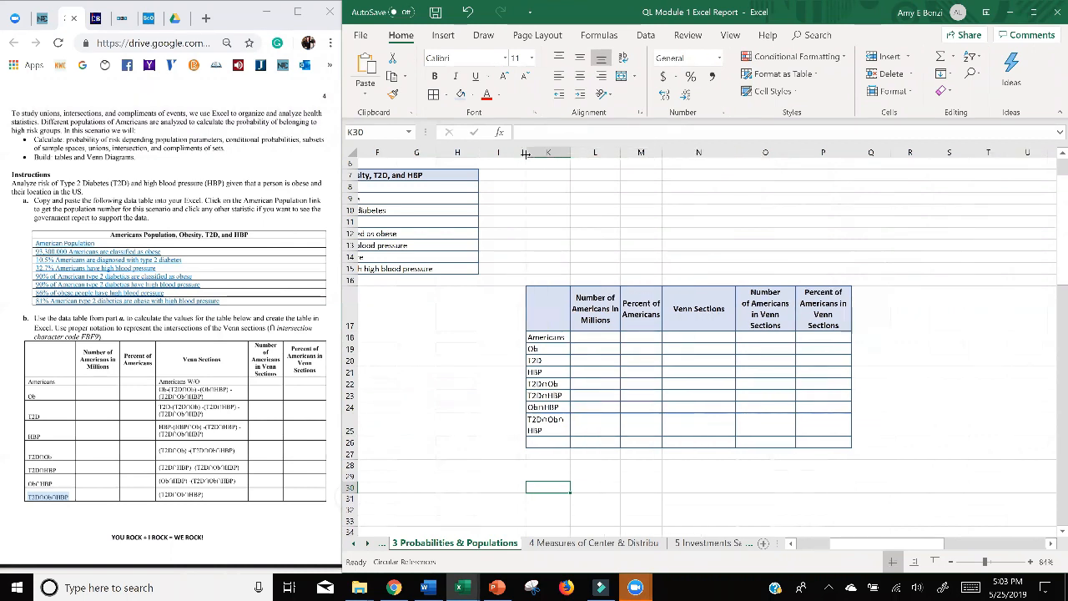
drag(525, 153, 550, 153)
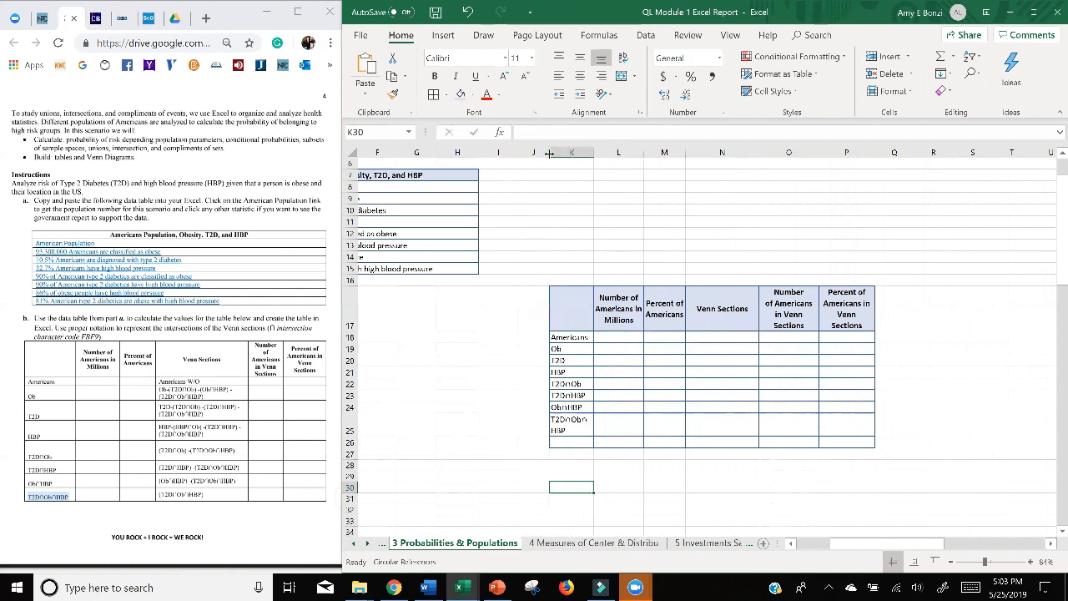
mouse_move(550, 153)
mouse_down()
mouse_move(576, 154)
mouse_move(554, 154)
mouse_up()
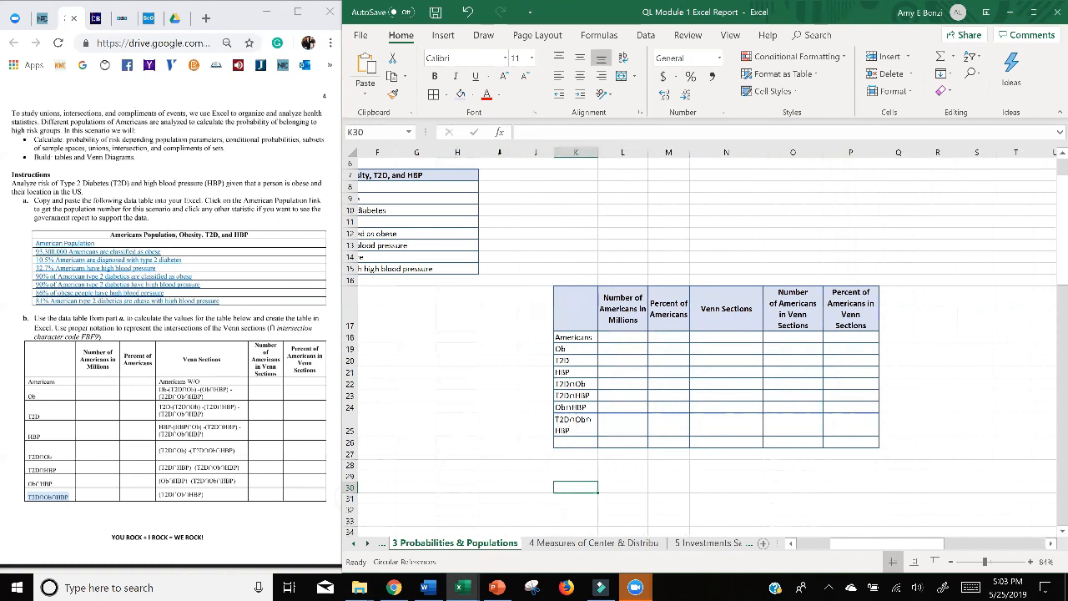
drag(597, 153, 615, 153)
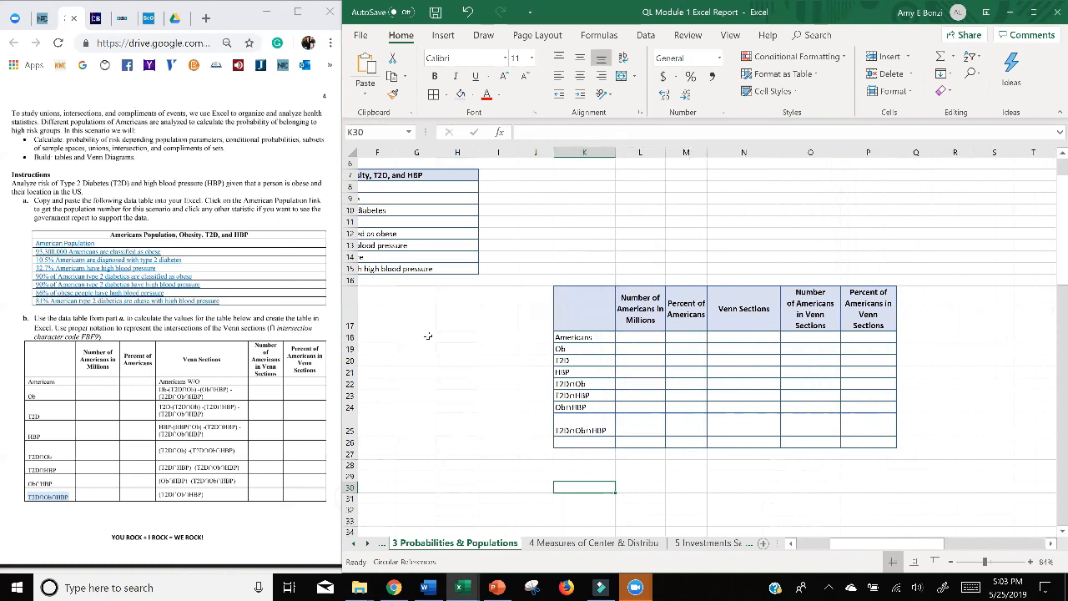
drag(351, 437, 352, 424)
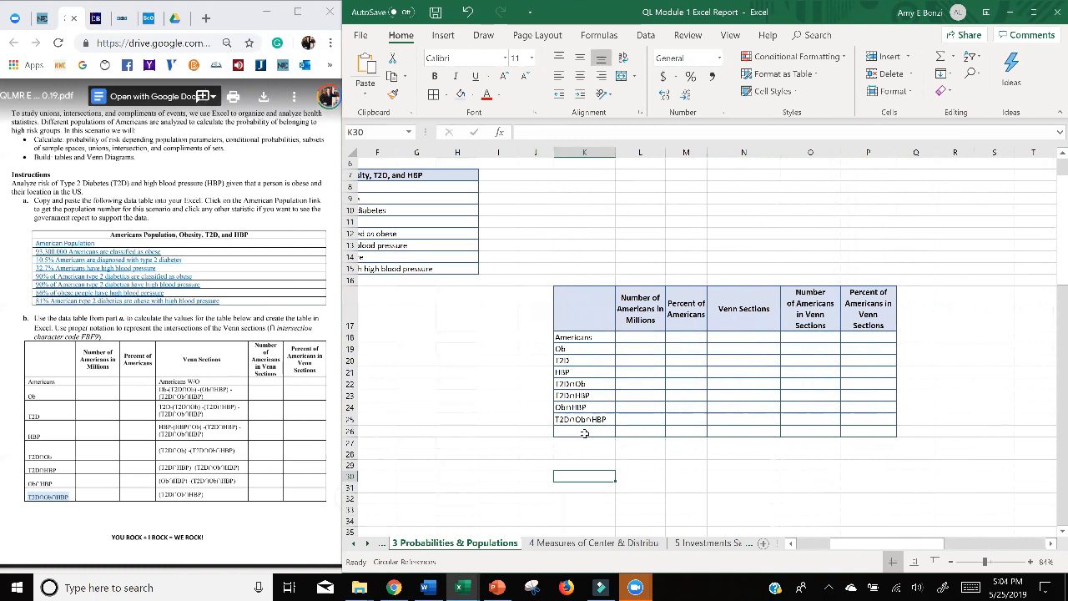
Delete the unused blank row 26 below T2D∩Ob∩HBP in the Venn sections table.
click(351, 431)
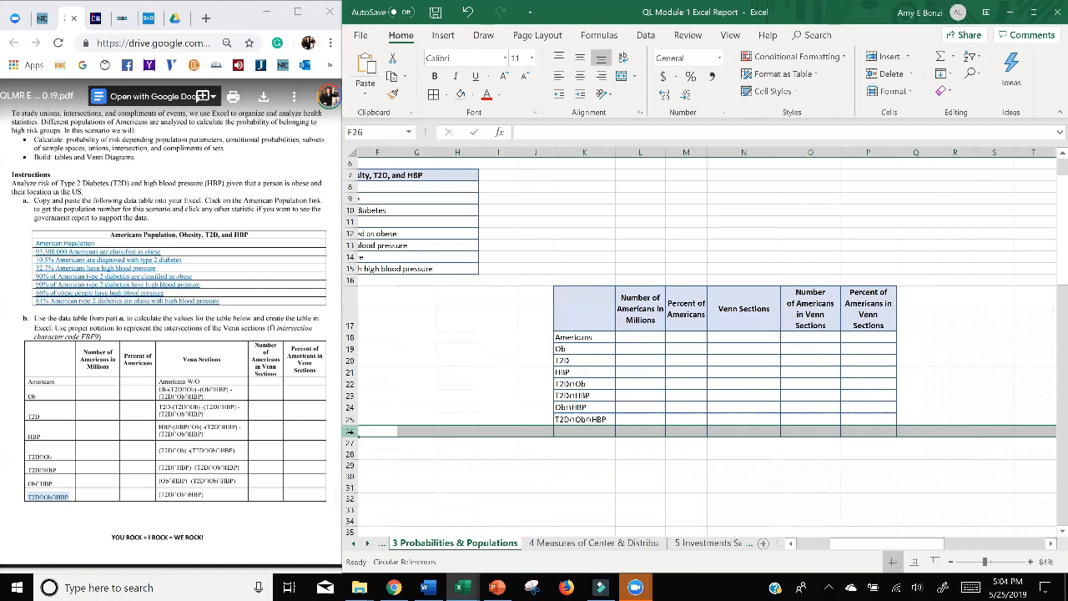
scroll(959, 406, left, 3)
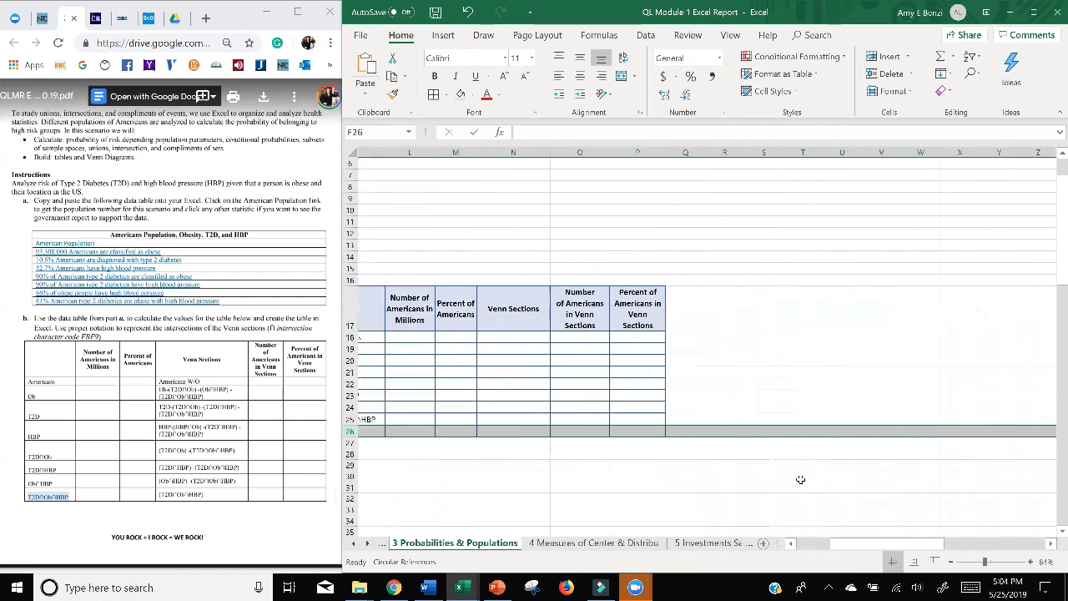
right_click(340, 430)
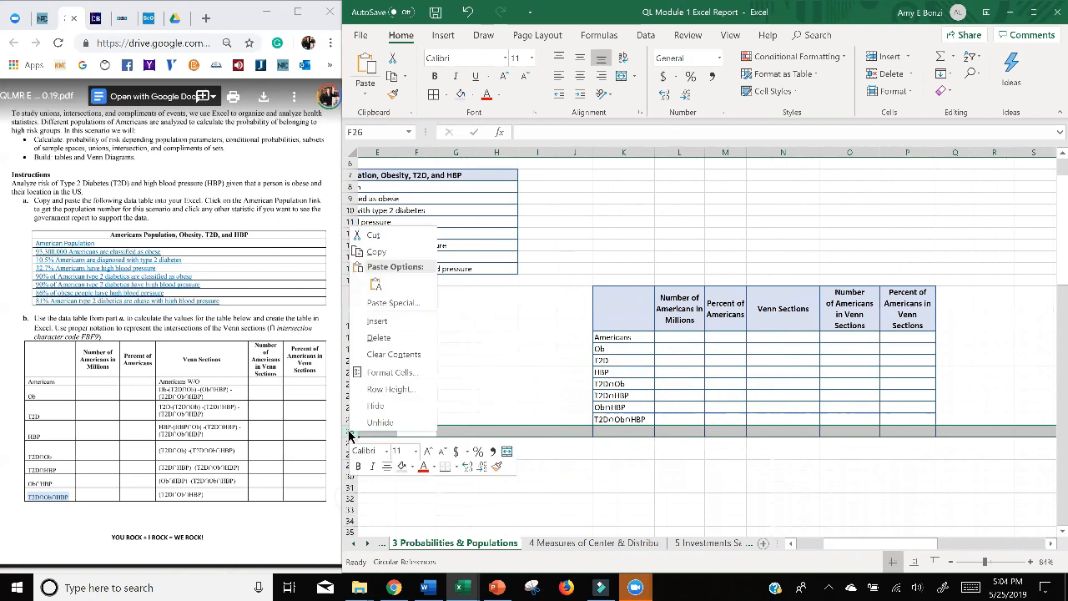
click(375, 354)
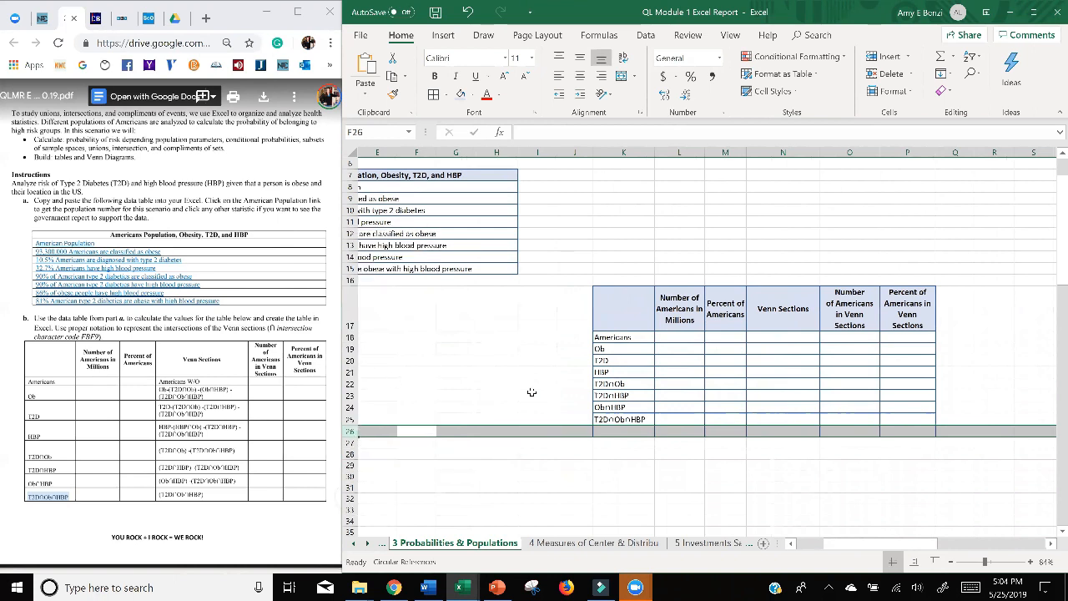
Paste the assignment's Venn section expressions into N18:N25, starting with Americans W/O, and widen column N.
click(625, 464)
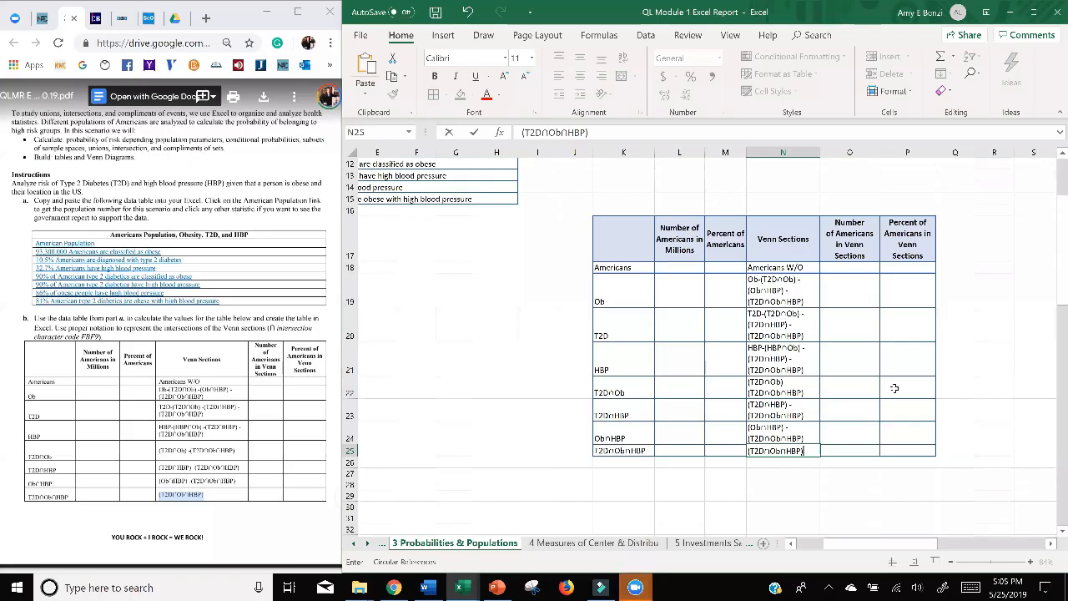
click(815, 153)
drag(821, 153, 862, 154)
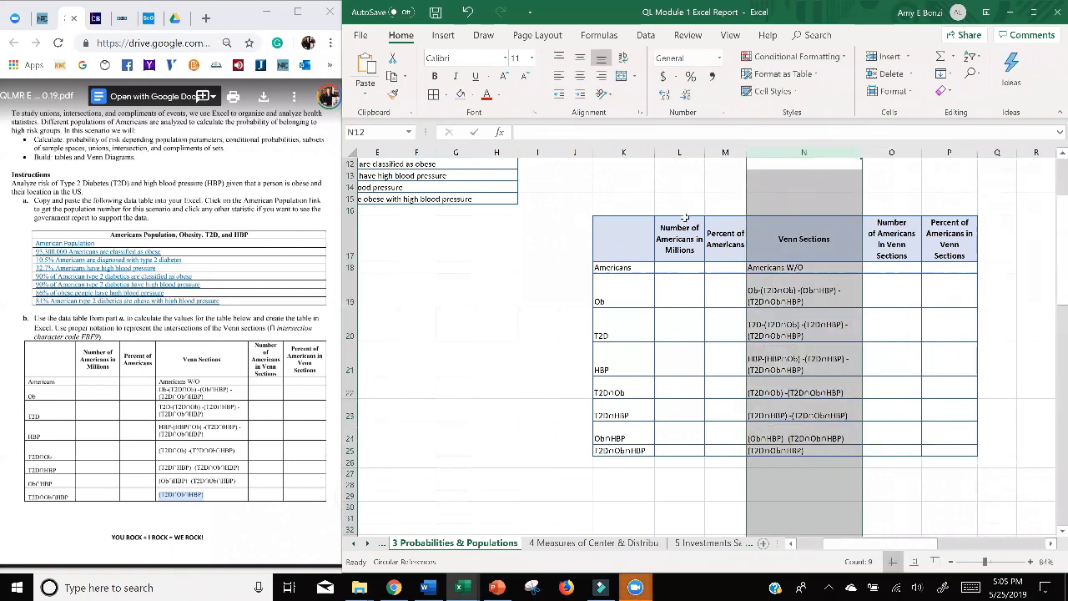
Examine how the completed Venn sections tables are laid out in the two example student workbooks, and return to the report.
click(464, 587)
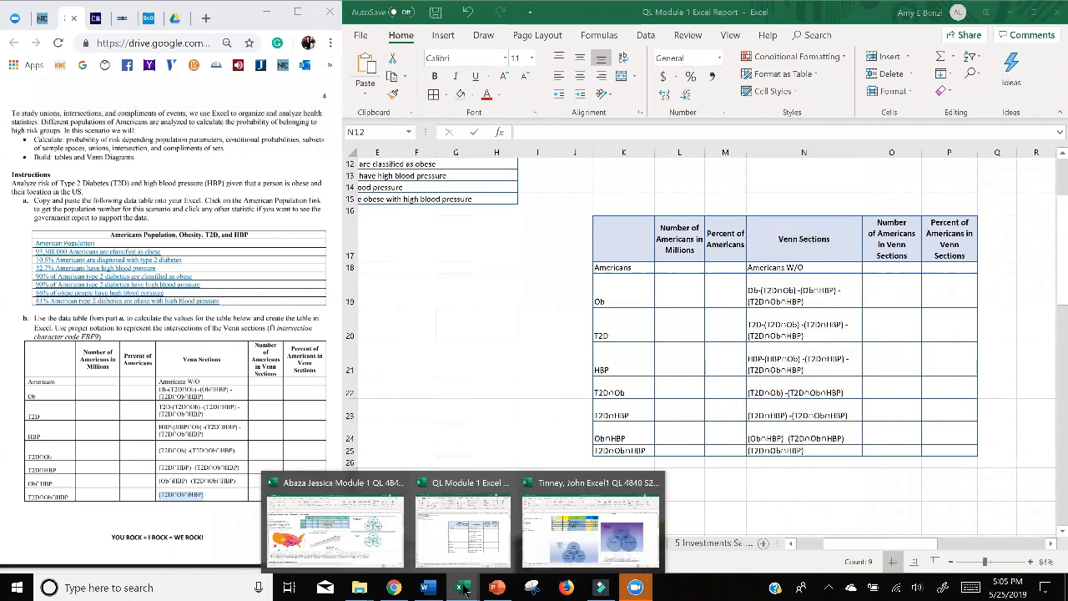
click(590, 530)
scroll(425, 259, up, 6)
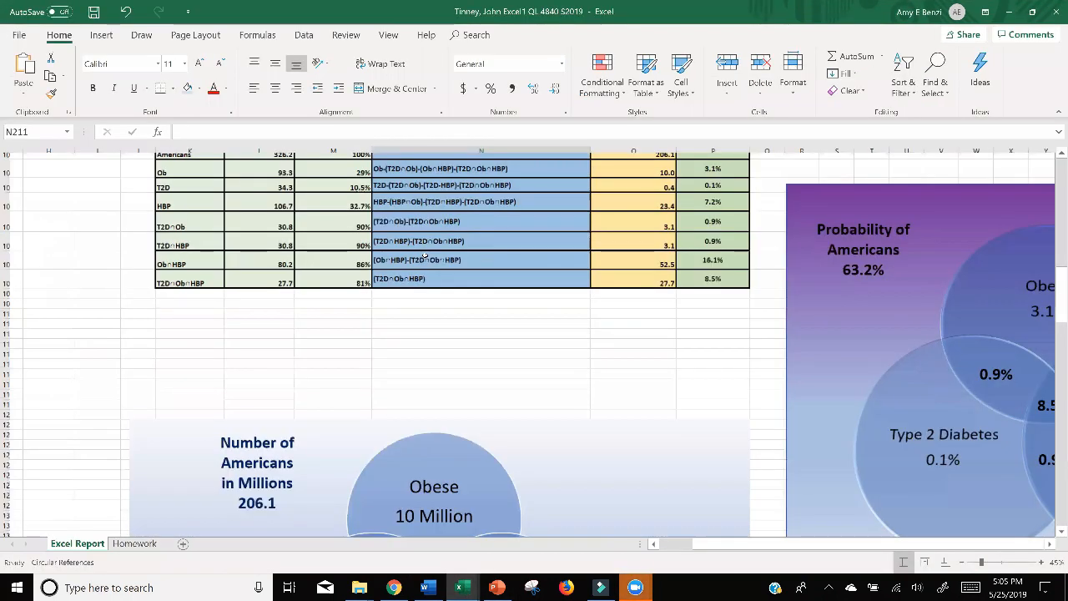
scroll(425, 261, down, 1)
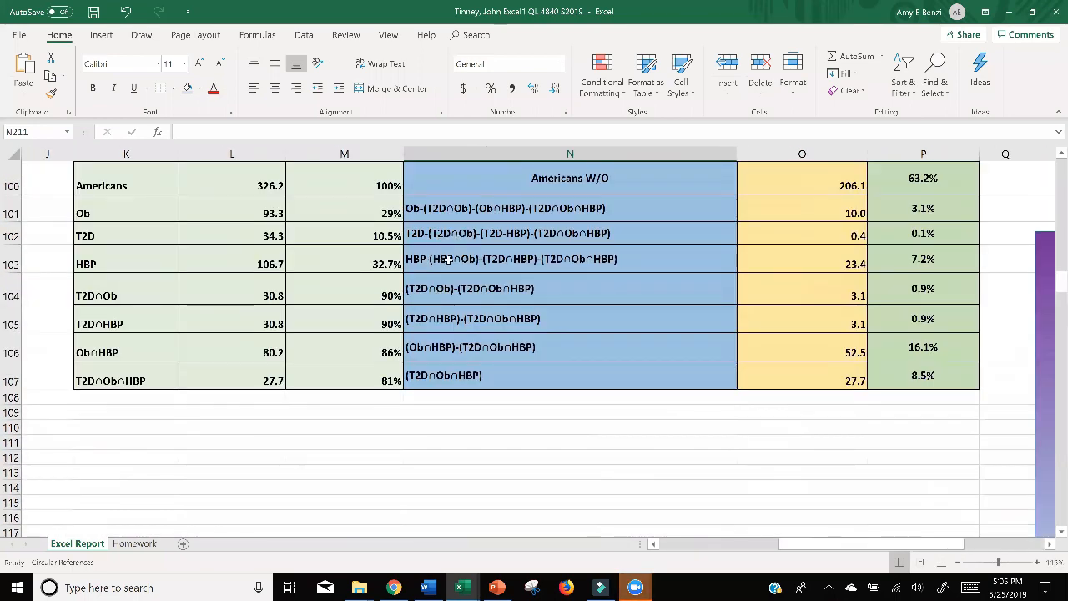
scroll(460, 313, up, 1)
mouse_move(459, 588)
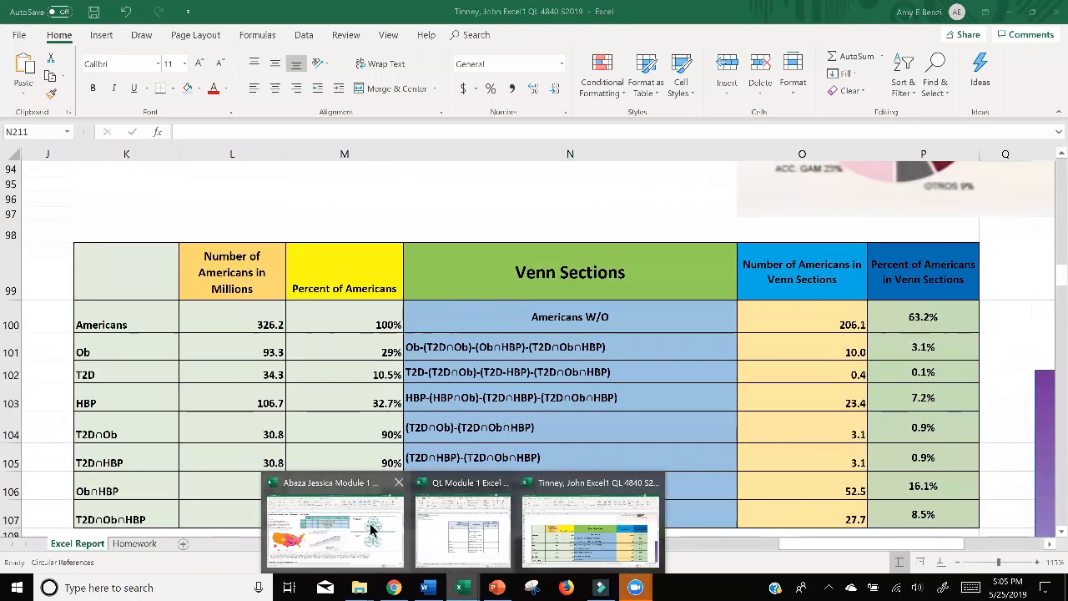
click(330, 517)
scroll(559, 388, up, 6)
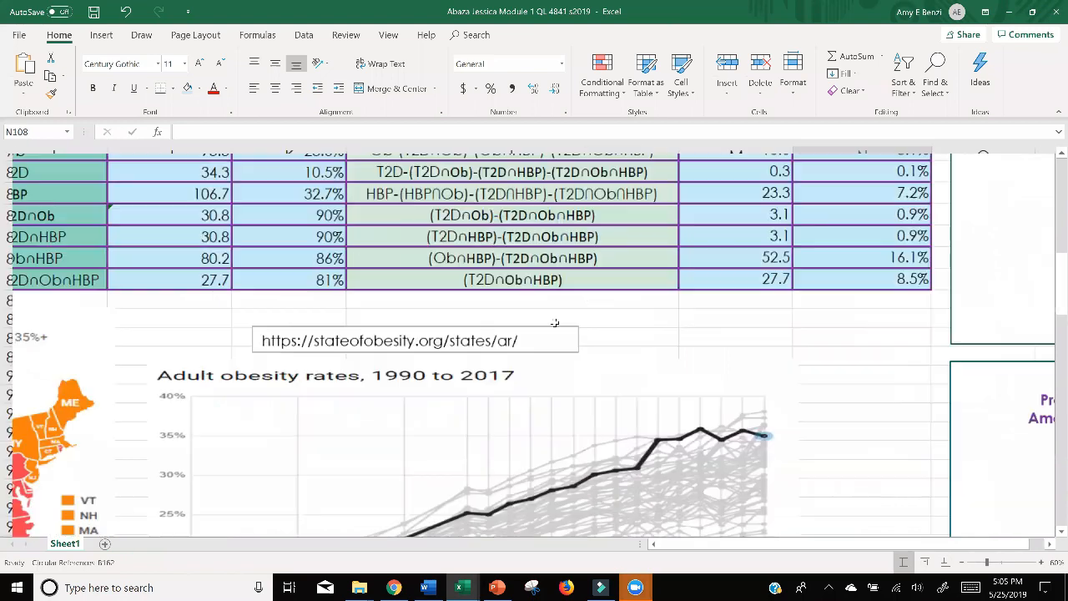
scroll(584, 323, up, 2)
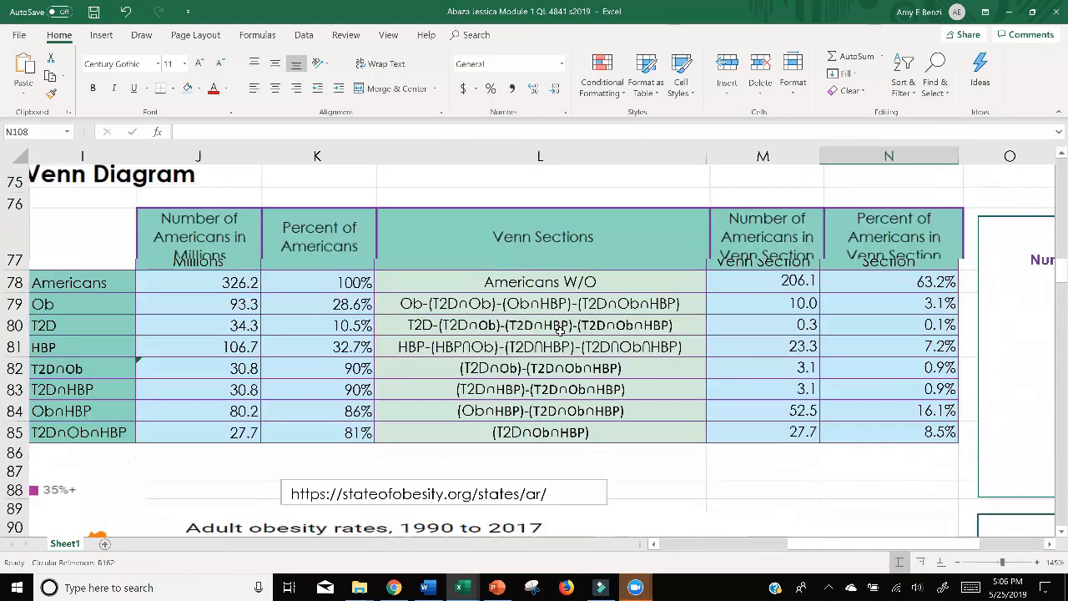
click(1009, 14)
click(1010, 13)
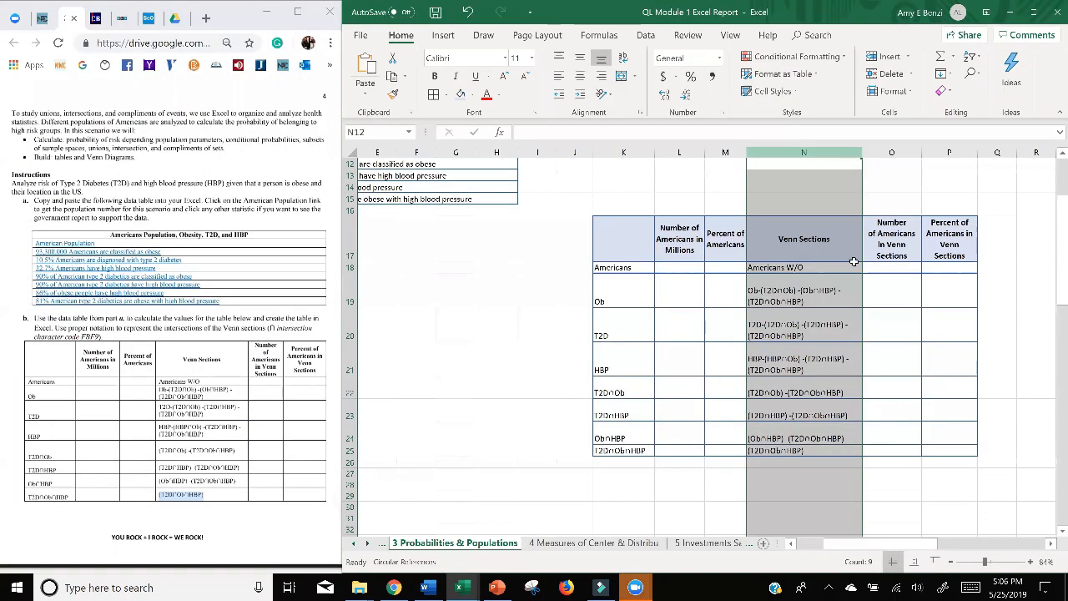
Center the Venn section entries in N18:N25 horizontally and widen column N further.
click(793, 294)
drag(791, 290, 795, 449)
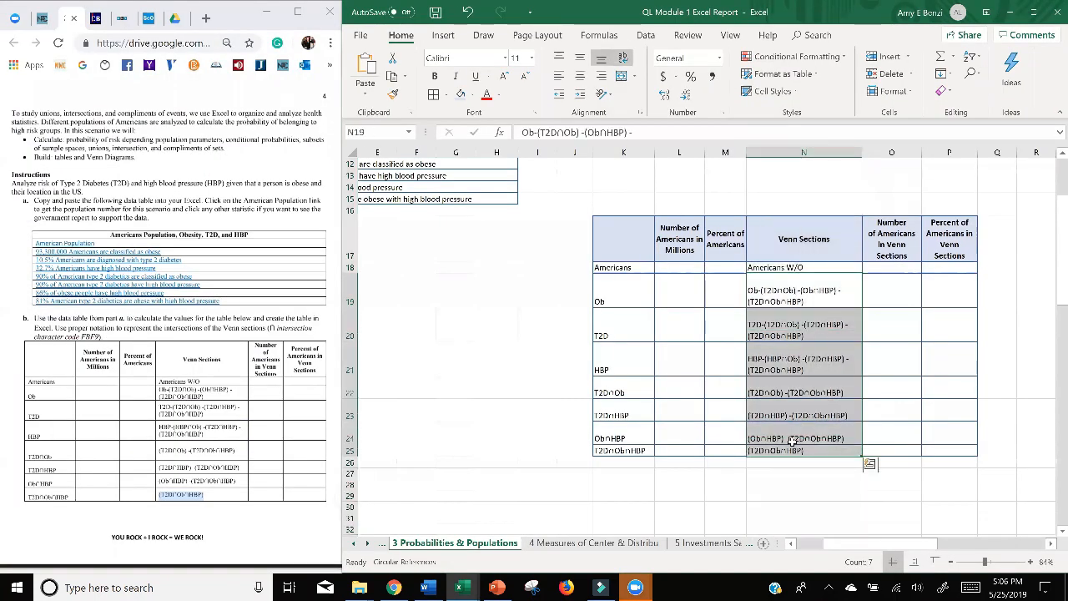
drag(781, 265, 795, 450)
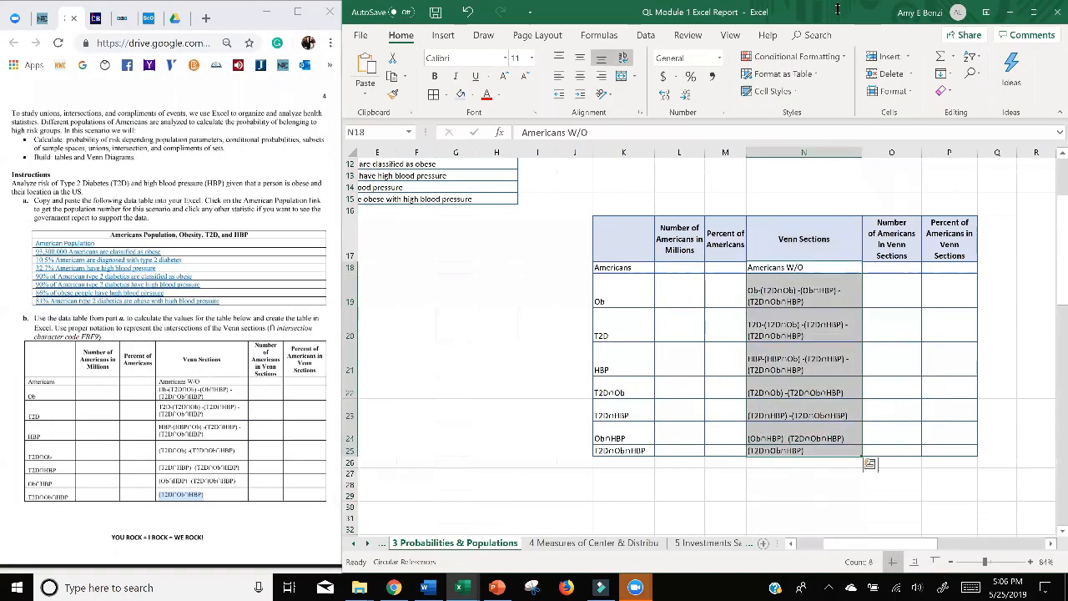
click(581, 77)
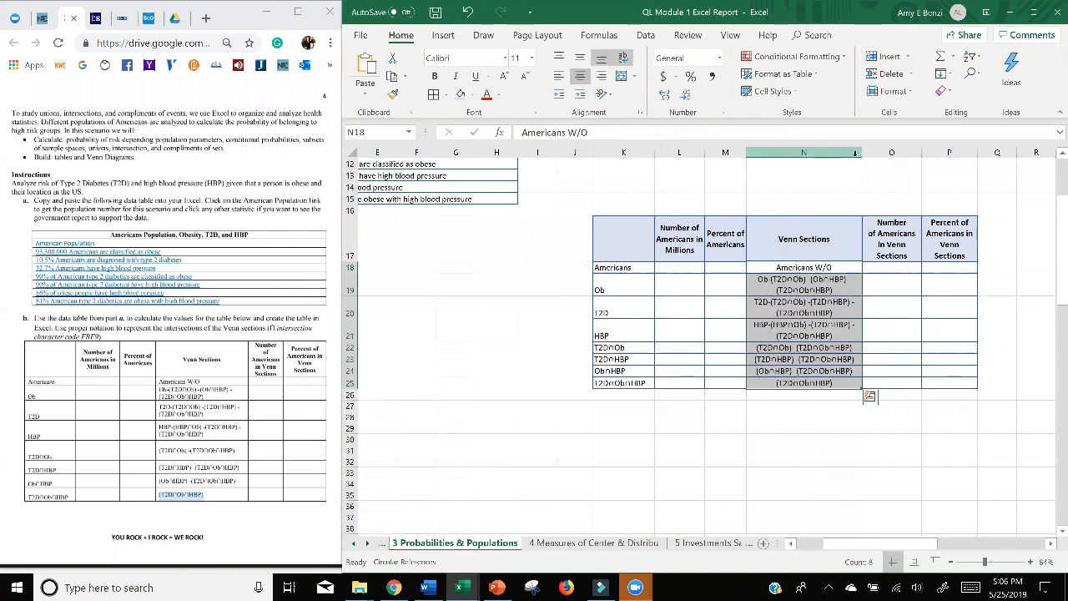
drag(909, 152, 909, 152)
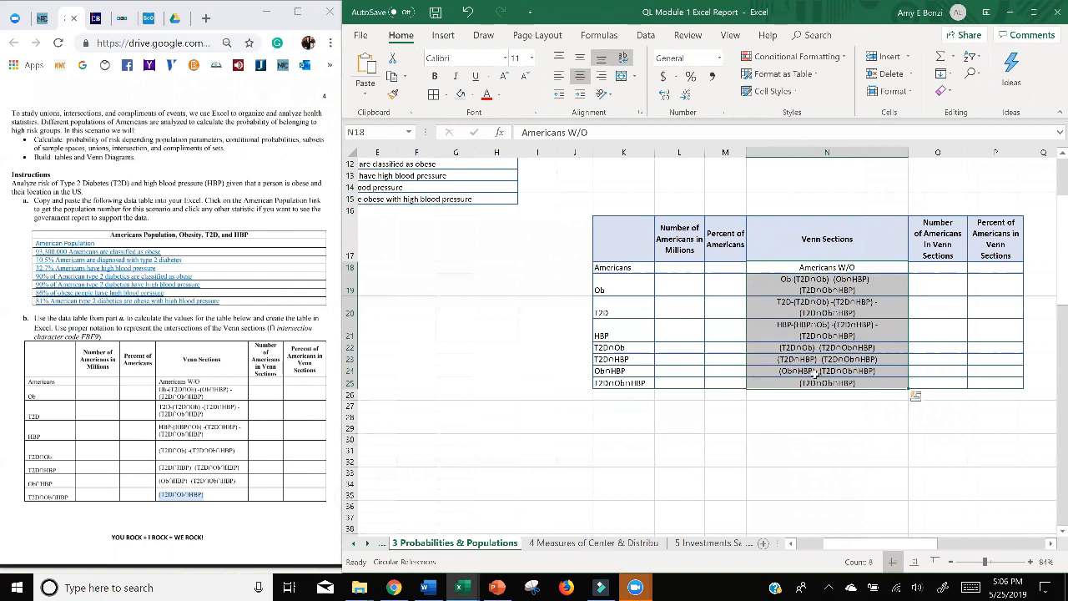
Set the font size of N18:N25 to 10 and remove the line breaks in N19:N21 so each expression sits on one line.
click(532, 59)
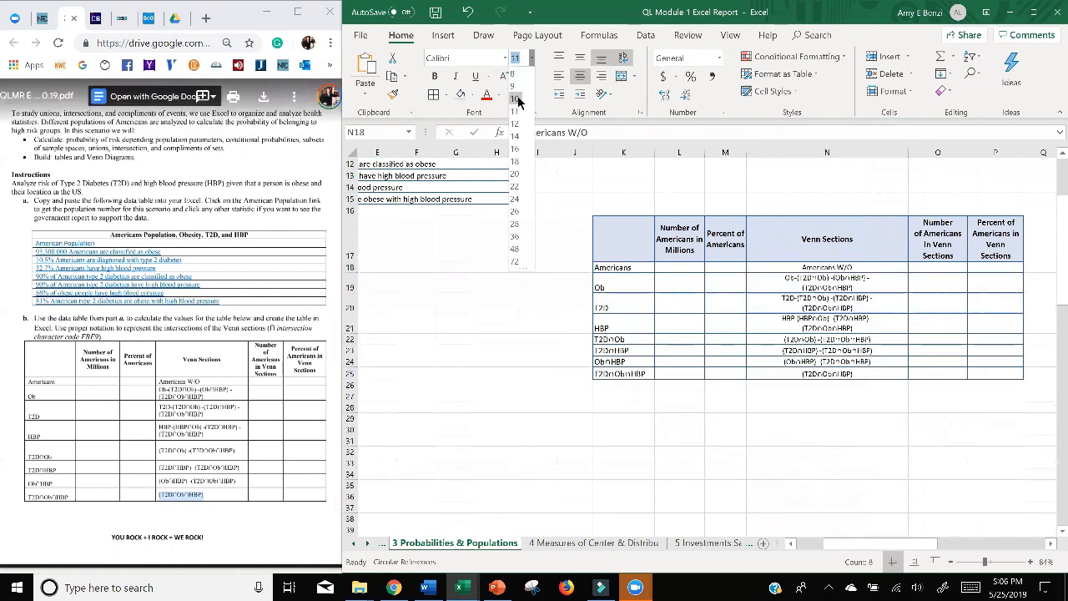
click(516, 100)
double_click(795, 289)
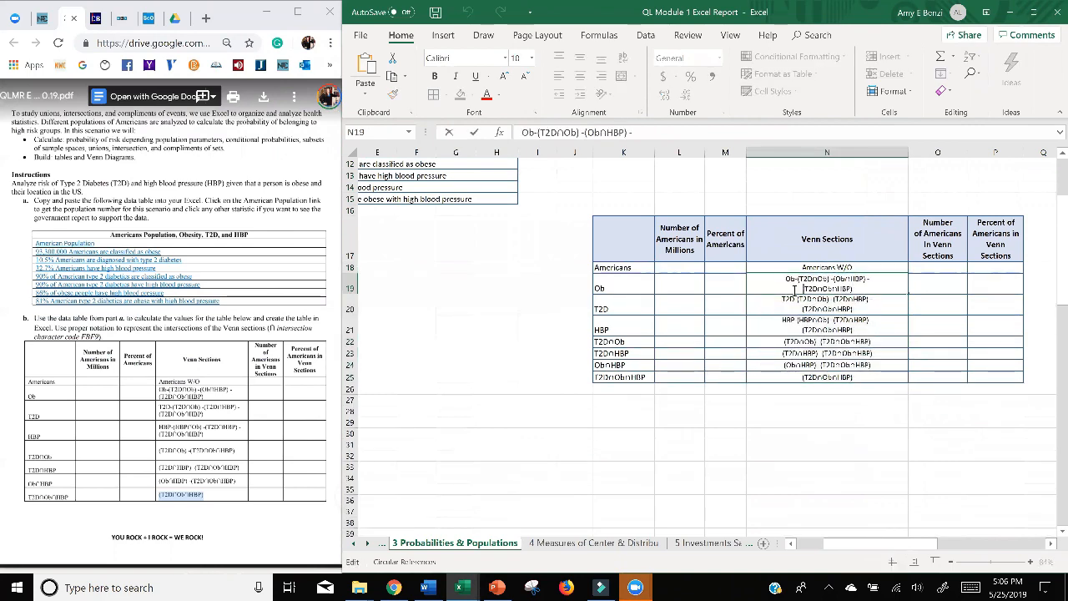
key(Delete)
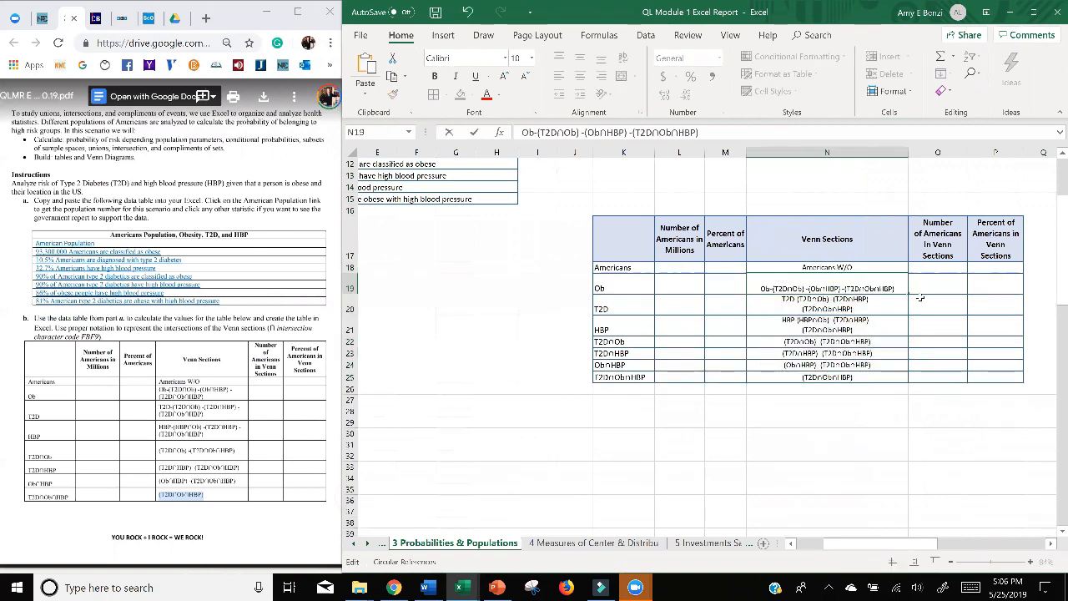
double_click(797, 305)
key(Delete)
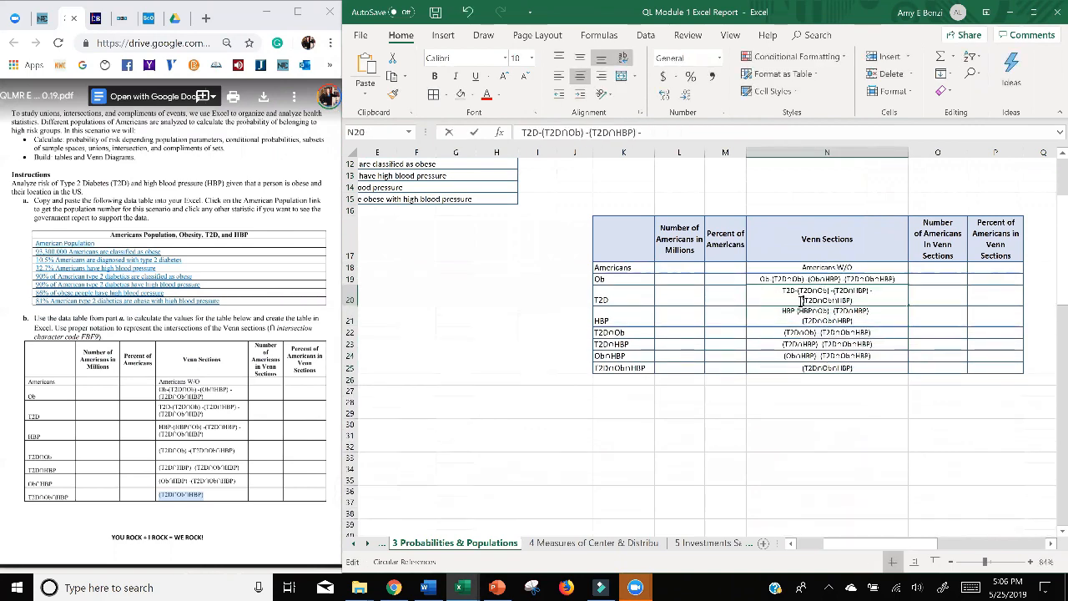
double_click(795, 321)
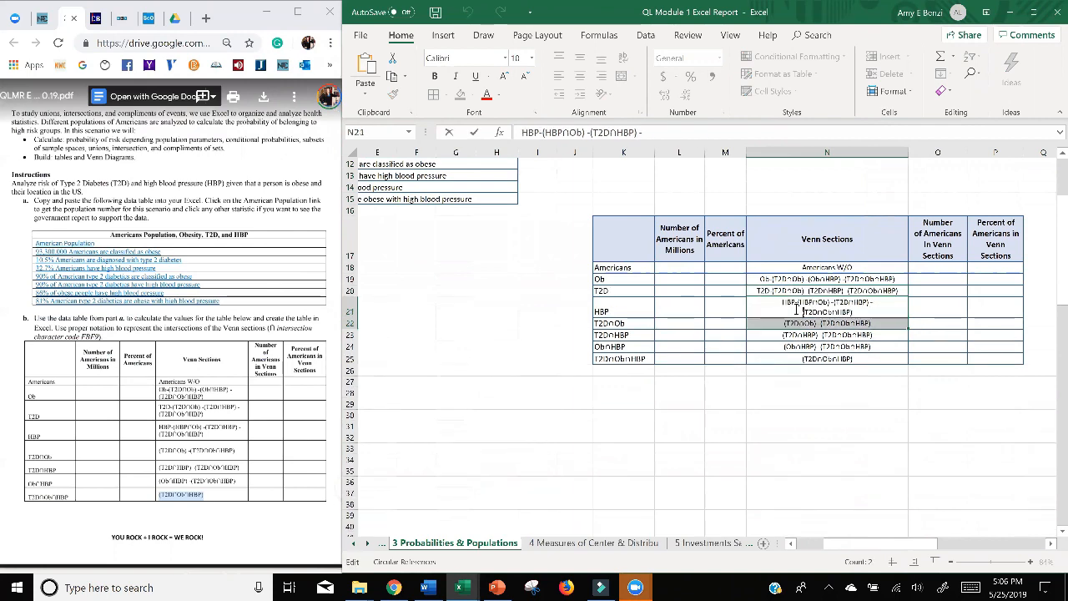
key(Delete)
click(788, 413)
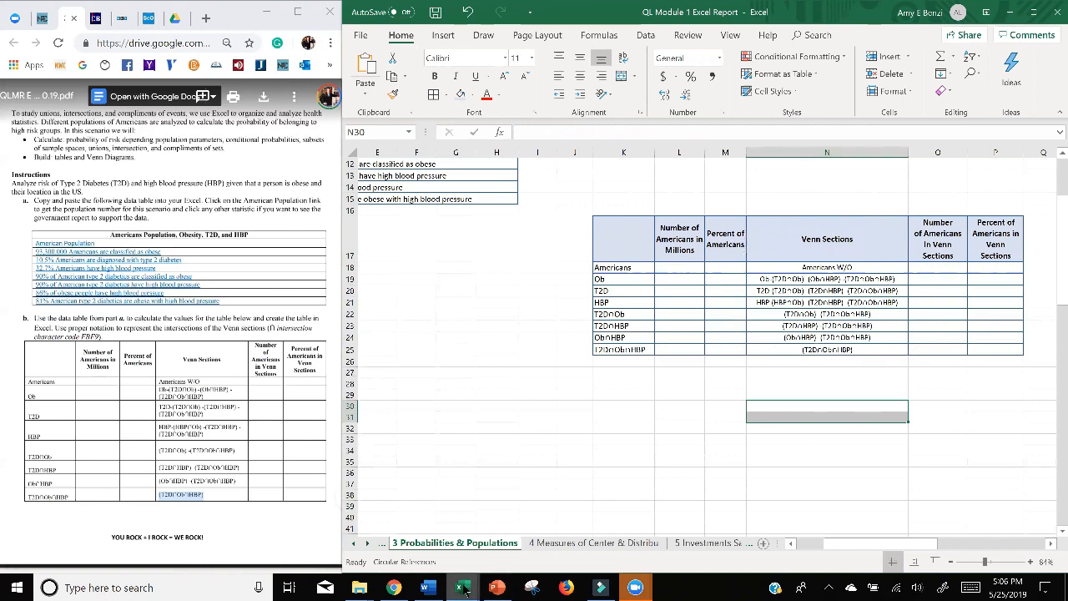
Review the finished table in one example student workbook and the Venn diagrams in the other, and return to the report.
mouse_move(465, 590)
click(330, 522)
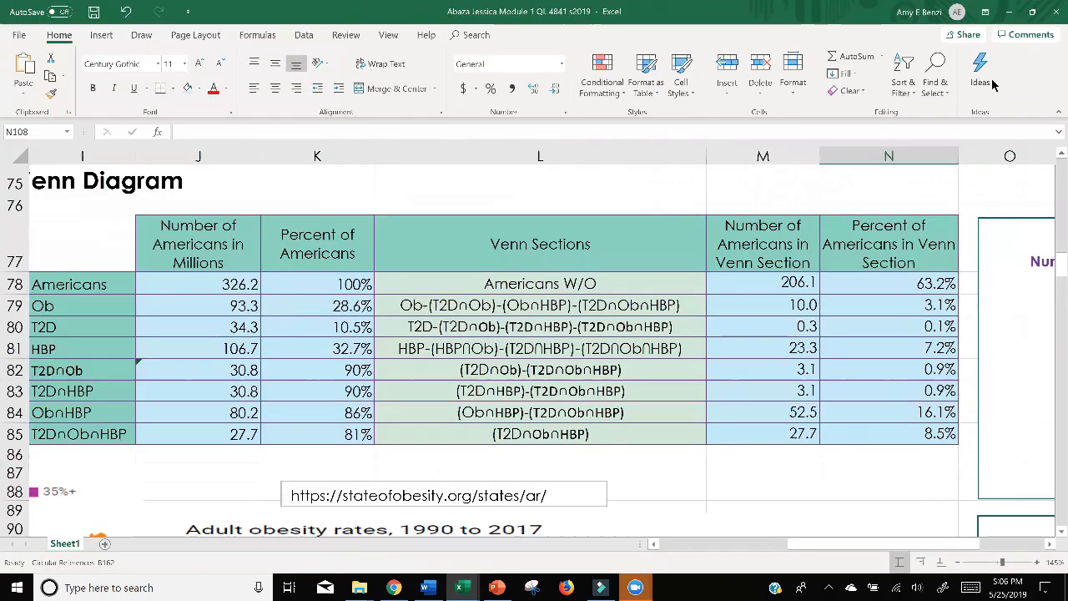
click(1009, 11)
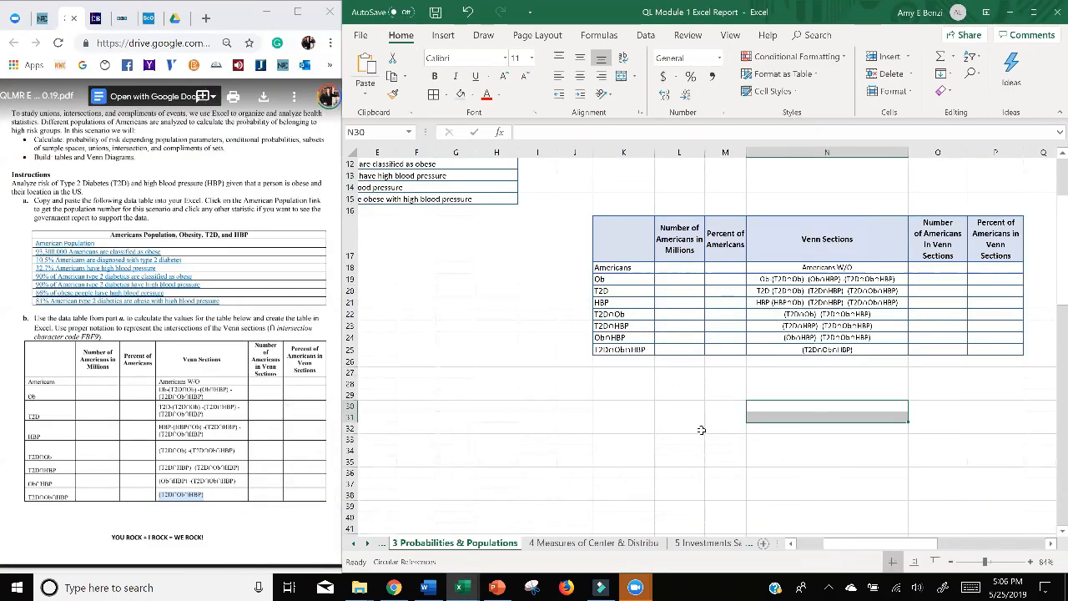
mouse_move(465, 590)
click(573, 539)
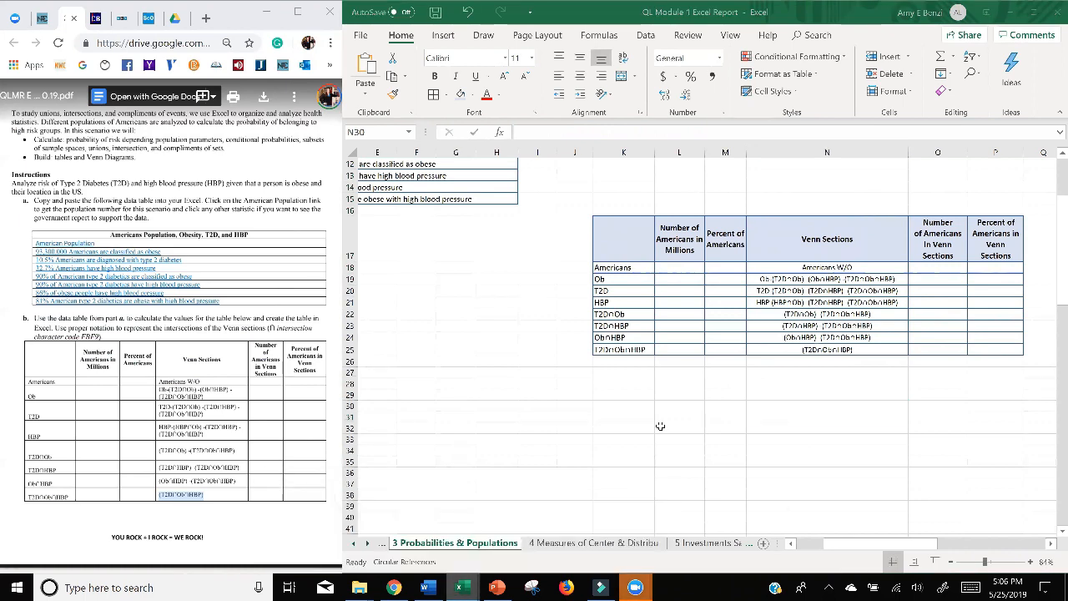
ctrl+scroll(713, 371, down, 5)
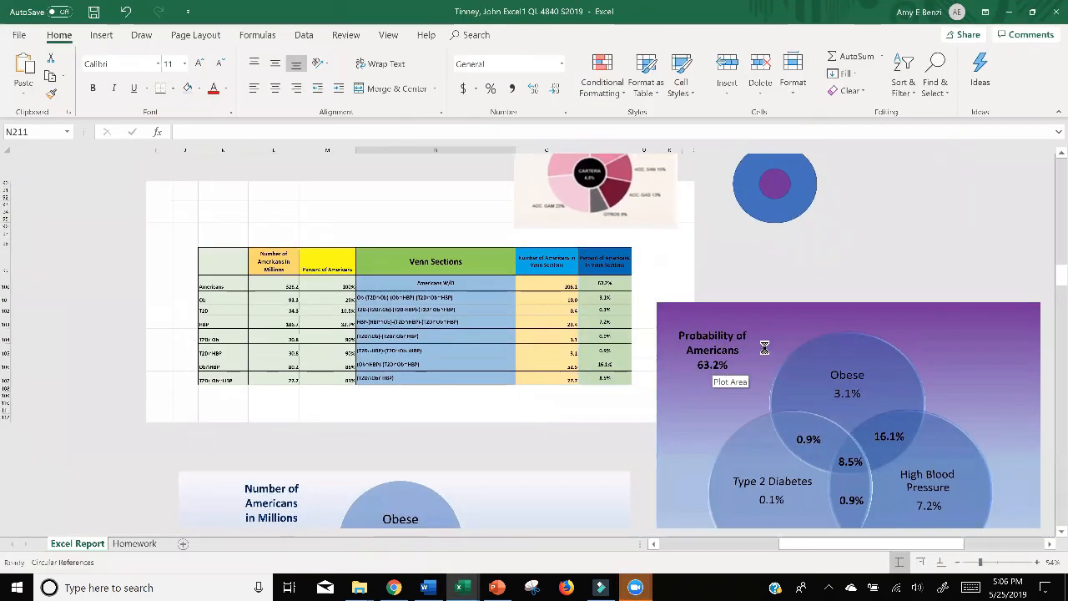
scroll(586, 351, down, 4)
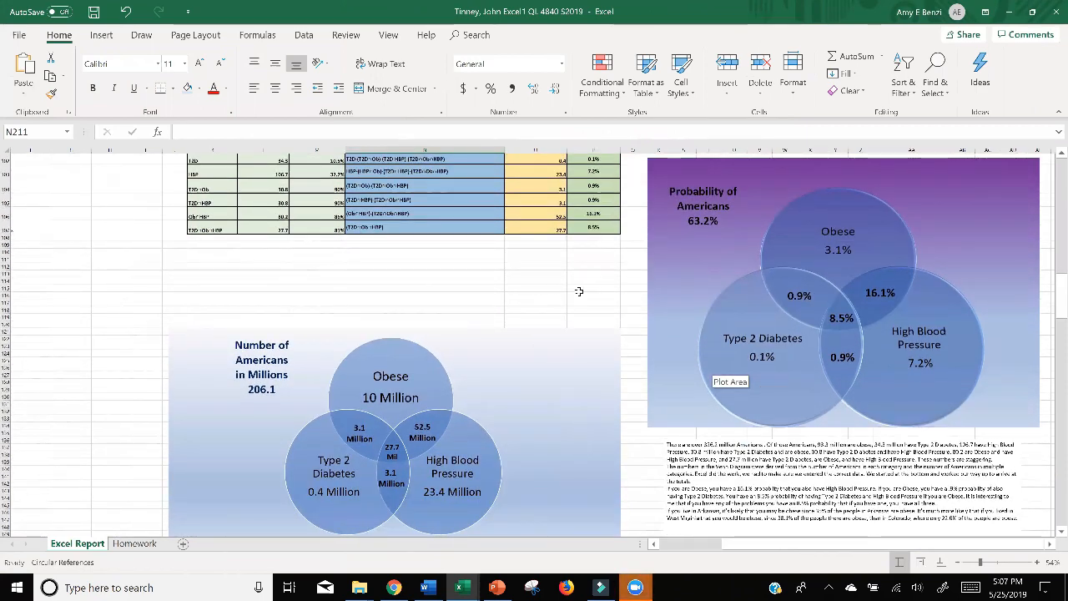
scroll(578, 292, down, 8)
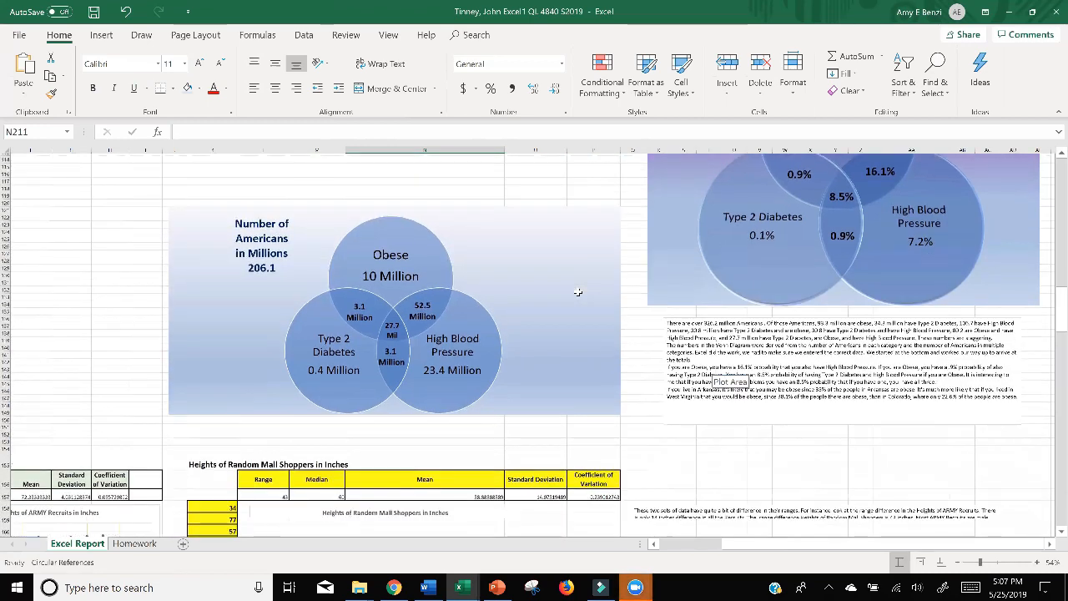
scroll(577, 292, down, 3)
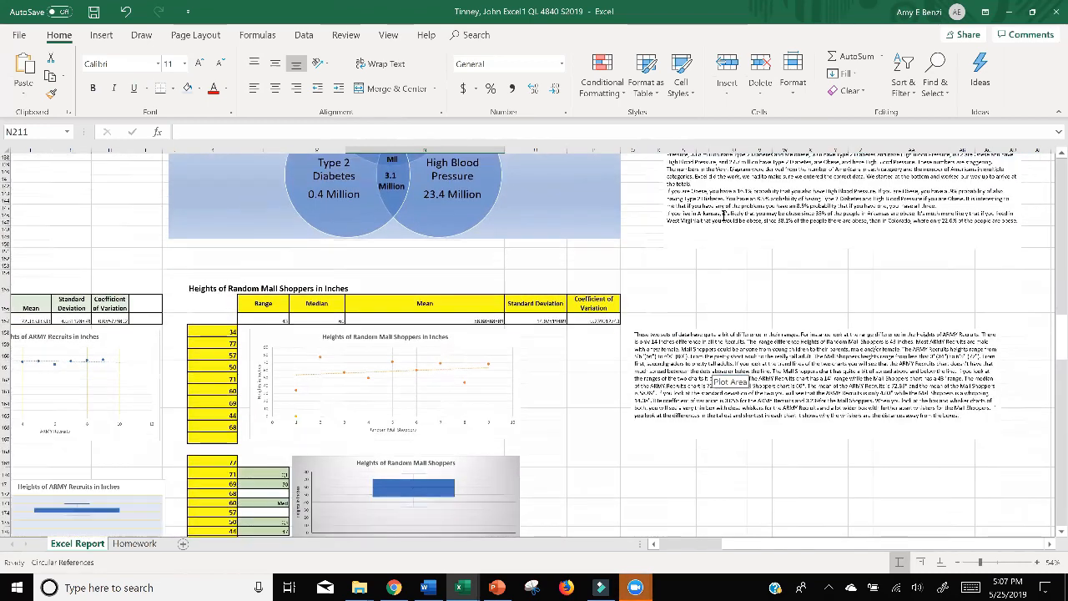
click(1009, 13)
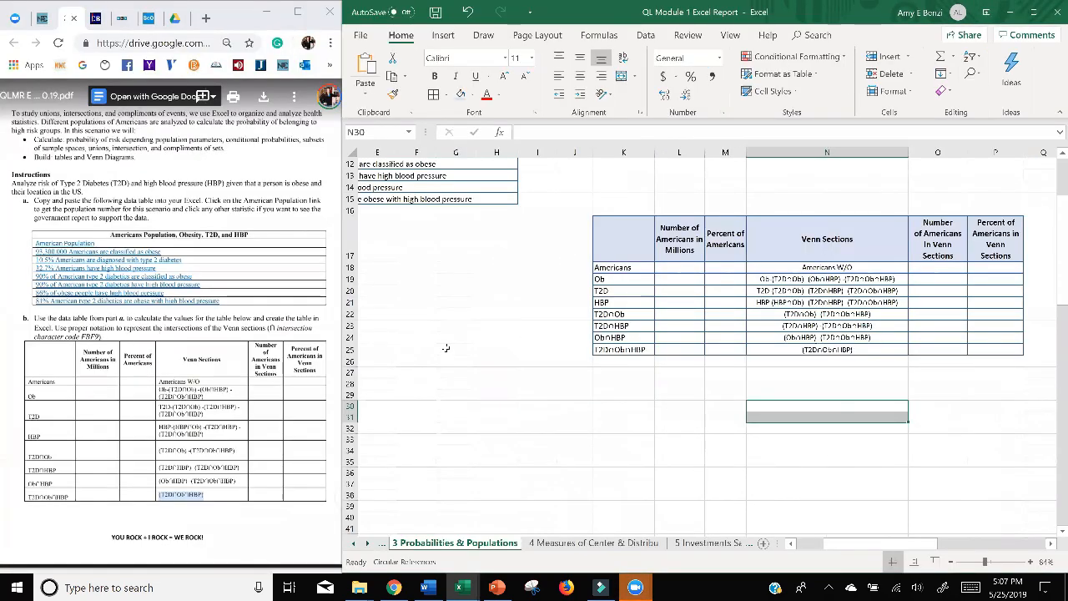
scroll(716, 406, up, 1)
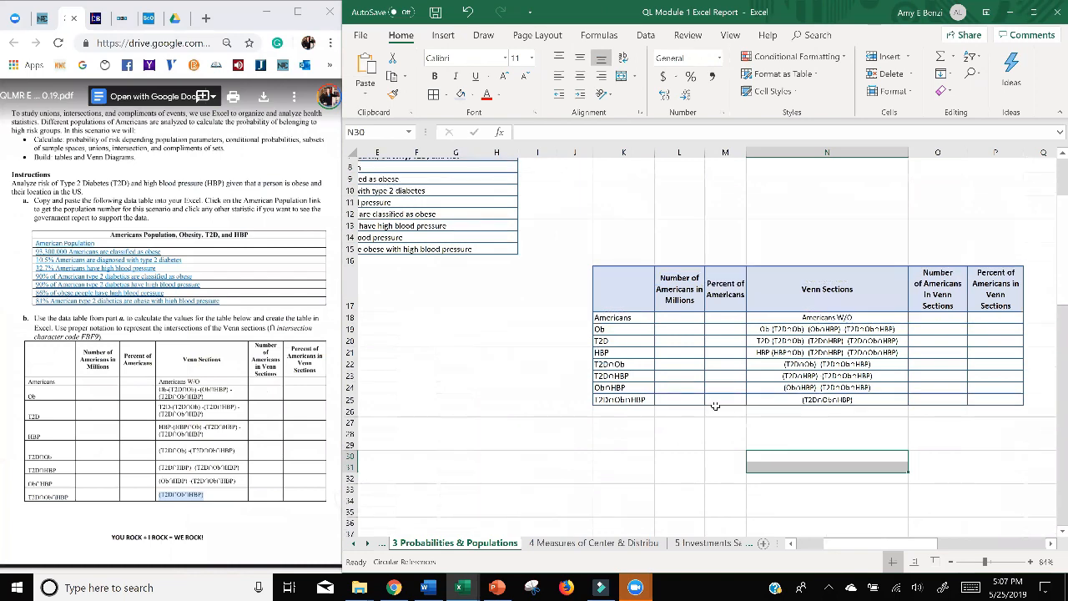
scroll(715, 406, down, 2)
scroll(716, 407, up, 2)
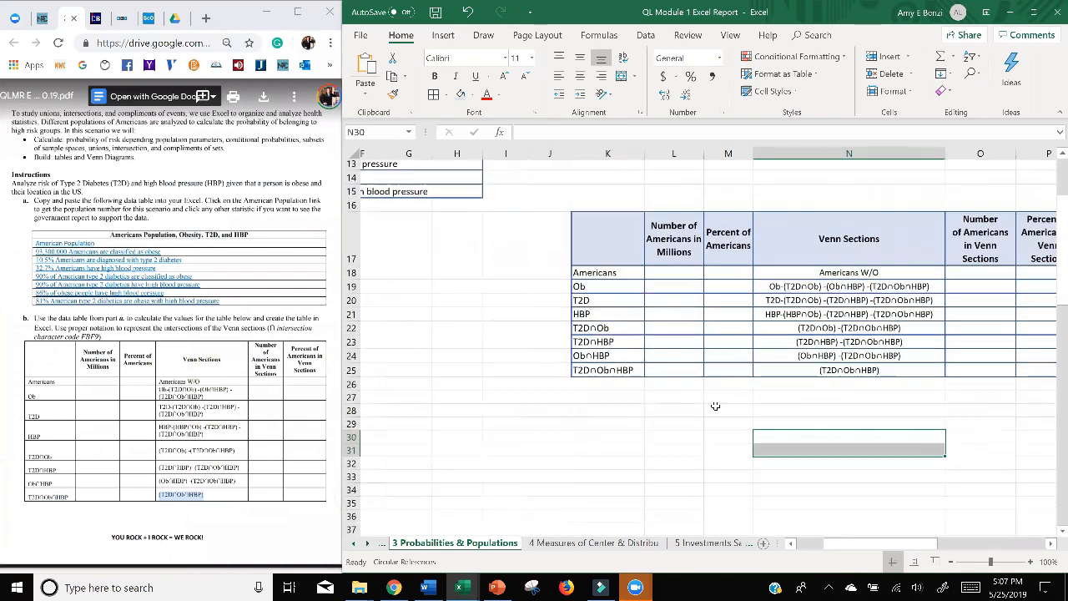
scroll(701, 388, down, 3)
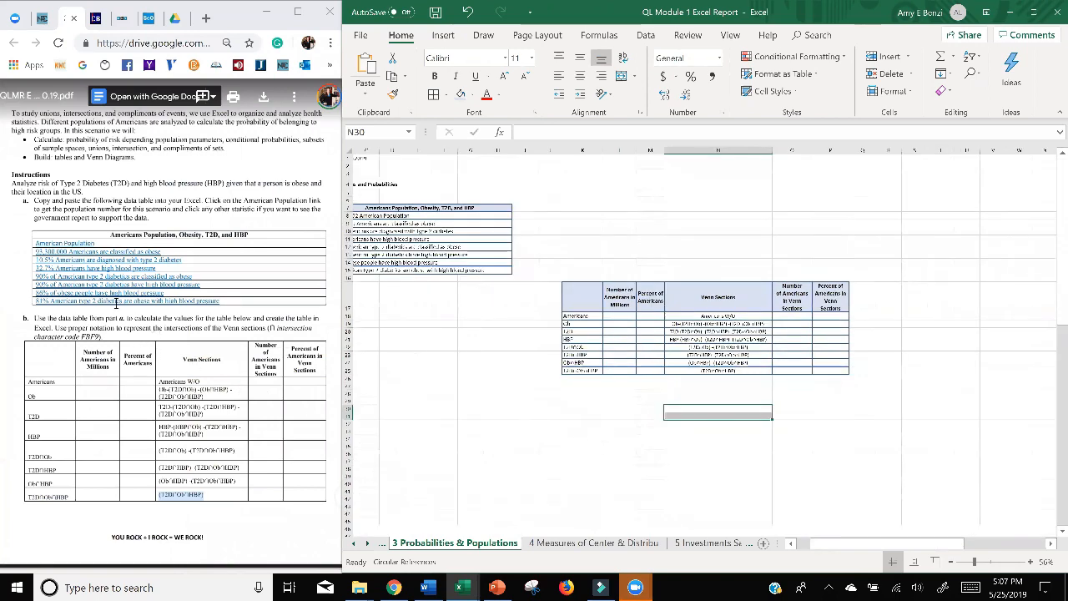
scroll(625, 375, up, 1)
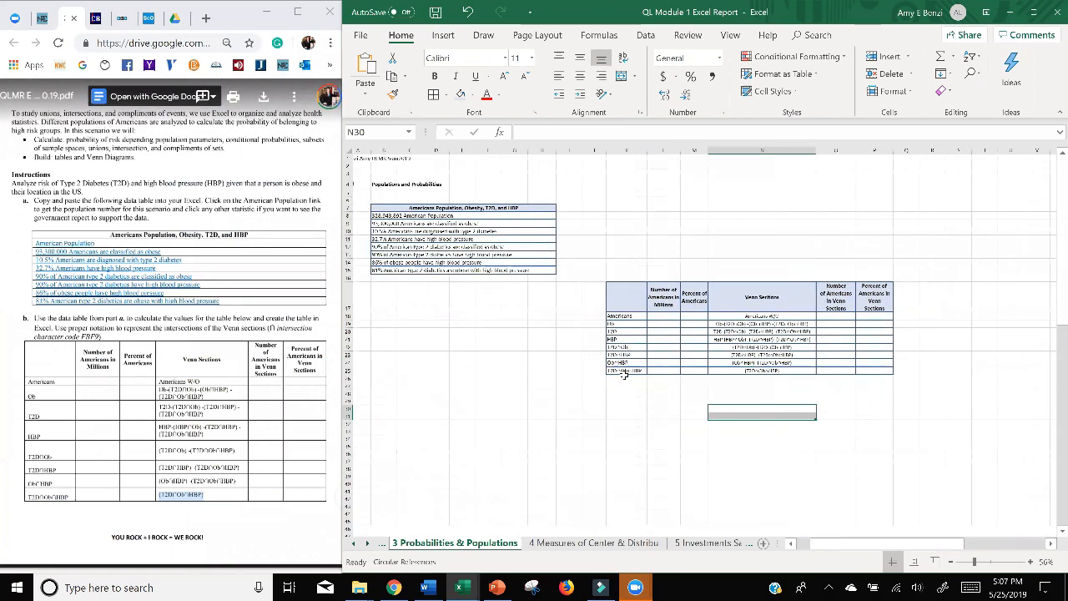
Maximize the report window, examine the completed Venn sections table in the example student workbook with the teal table, and return to the report.
scroll(624, 375, up, 2)
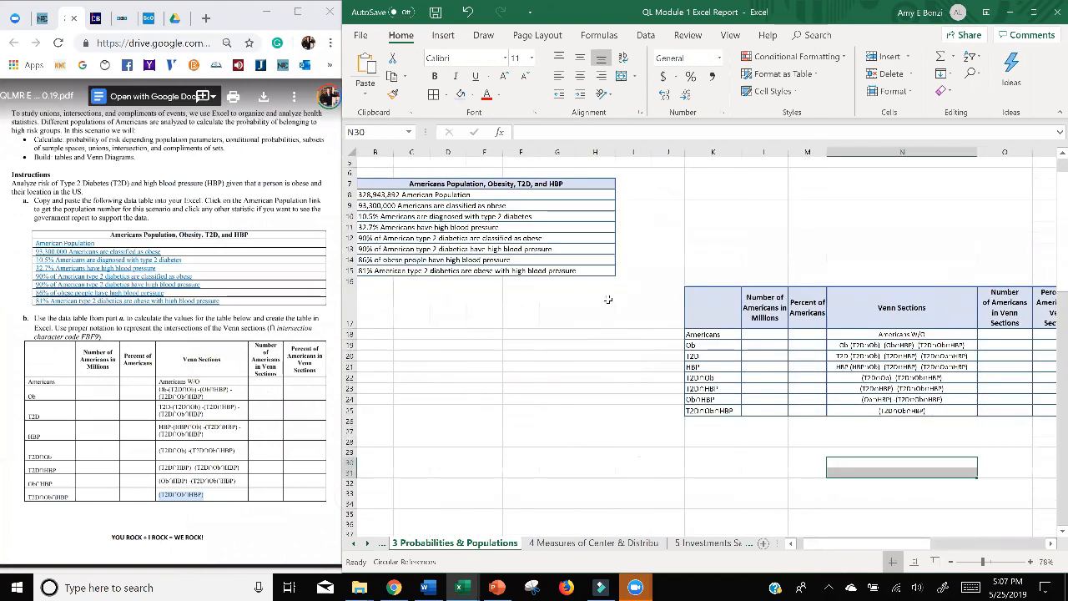
click(1033, 19)
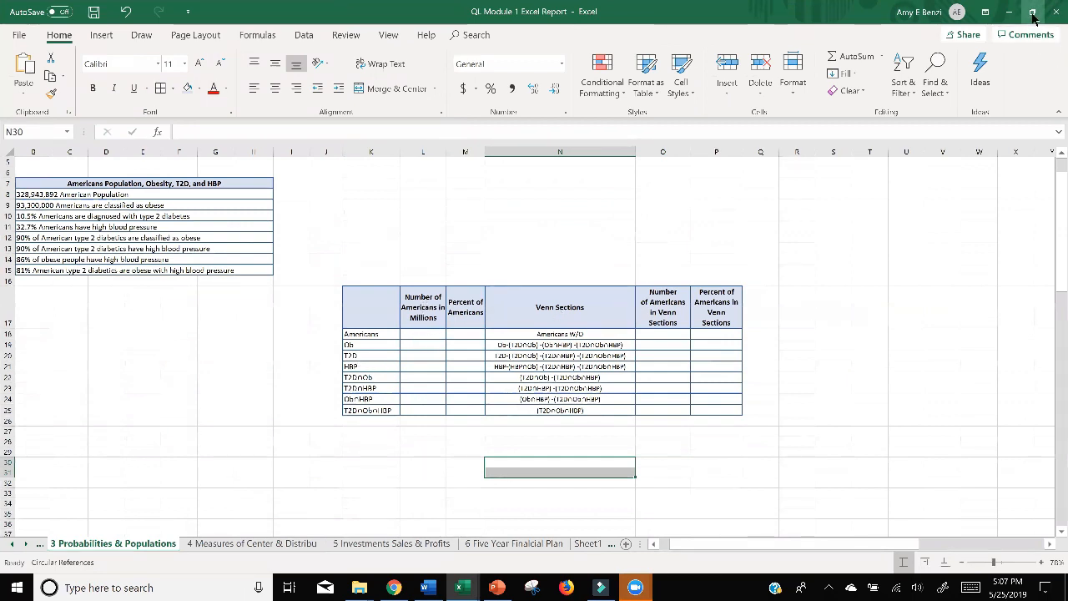
click(463, 587)
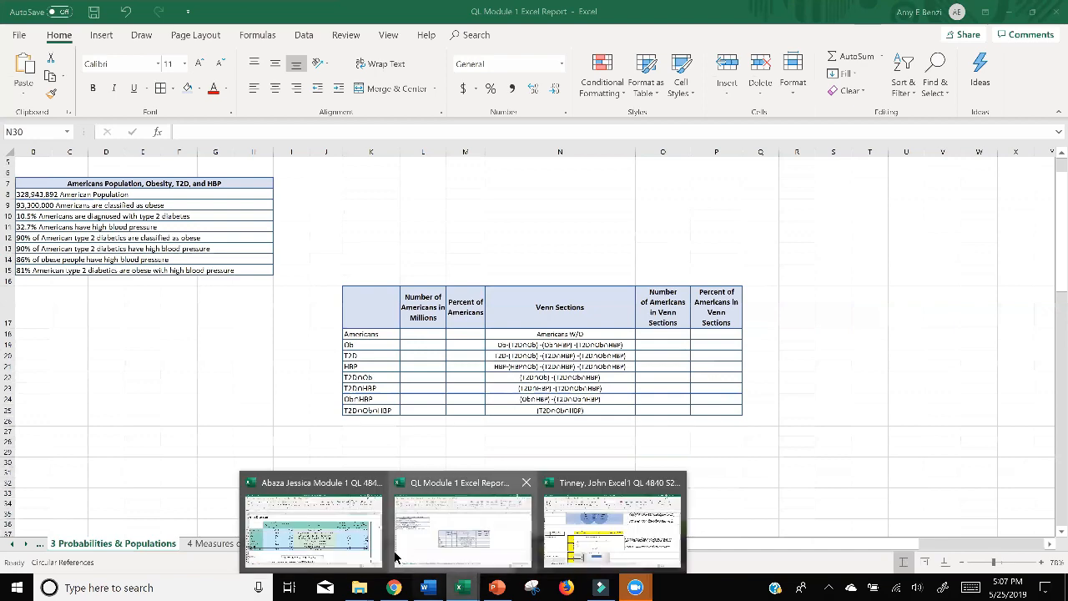
mouse_move(363, 535)
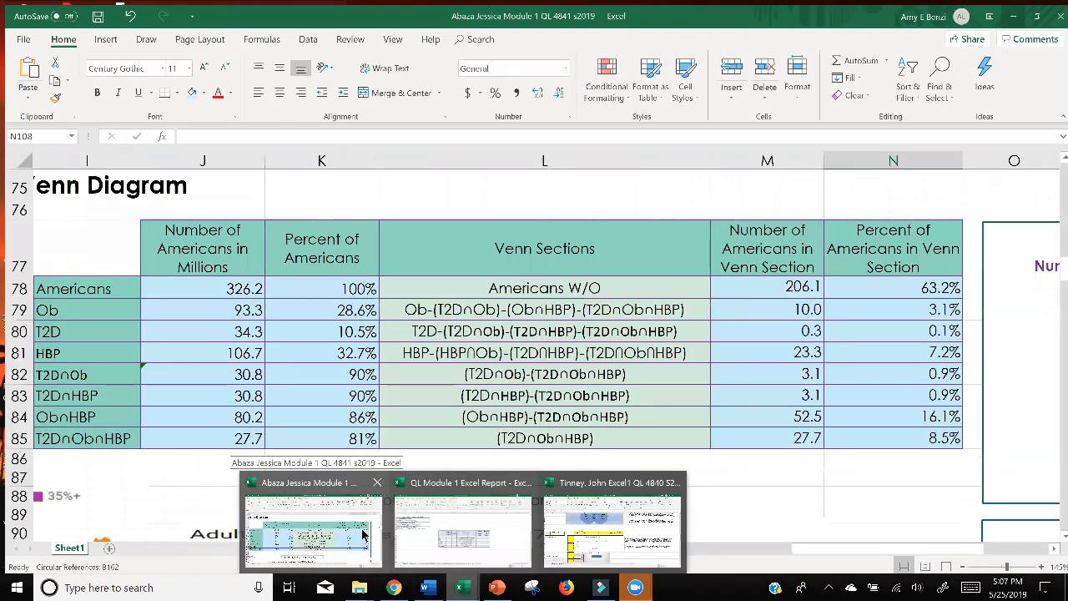
click(363, 535)
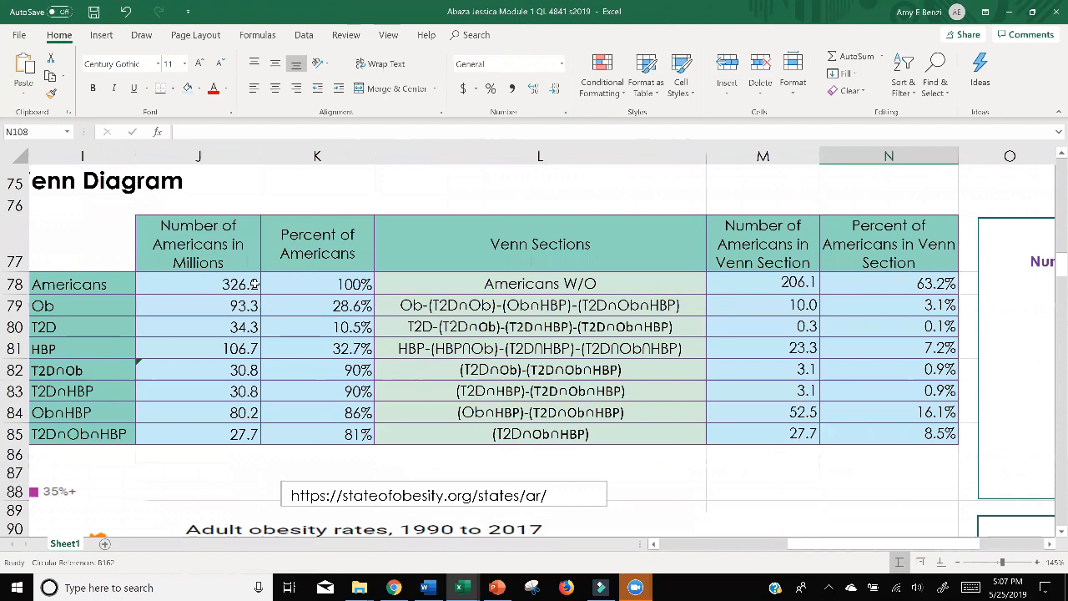
click(1010, 13)
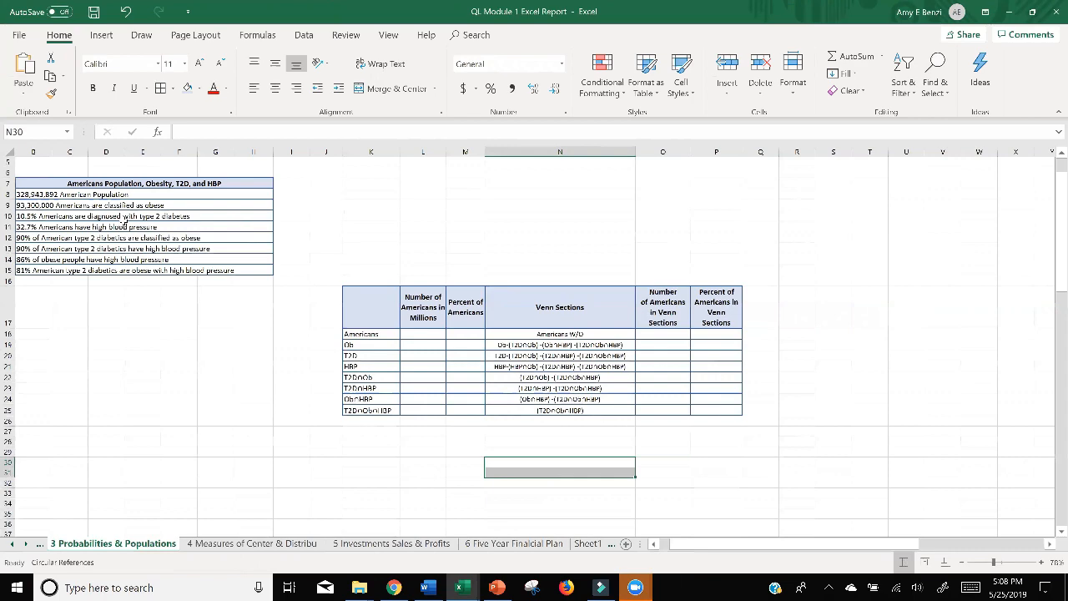
Check the American population entry in B8 and enter 100 in L18 as the number of Americans in millions.
scroll(125, 222, up, 4)
scroll(92, 233, down, 5)
scroll(84, 237, up, 2)
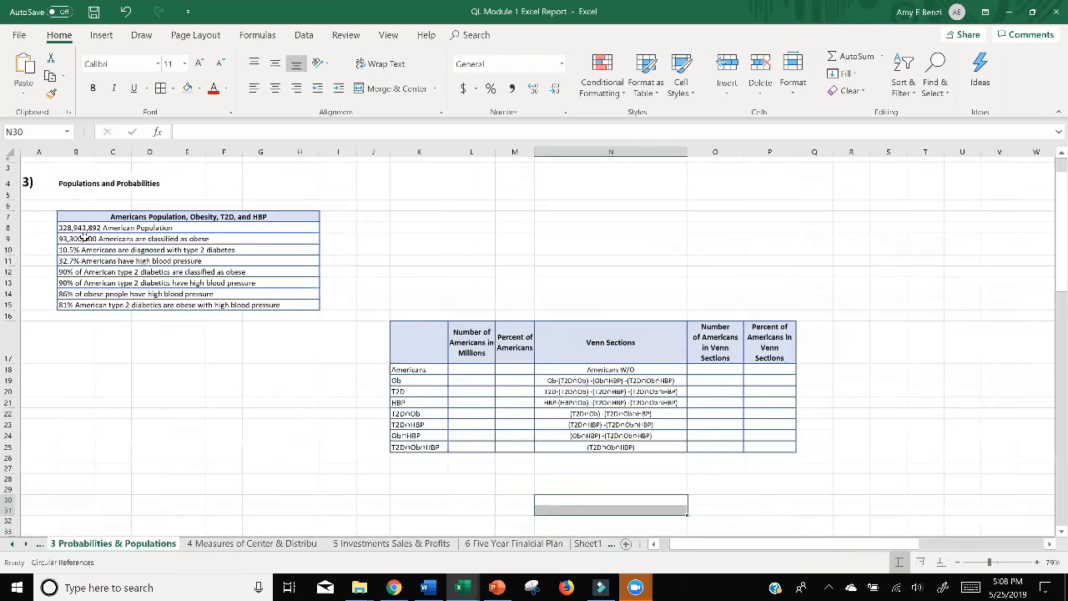
scroll(85, 237, up, 1)
click(58, 223)
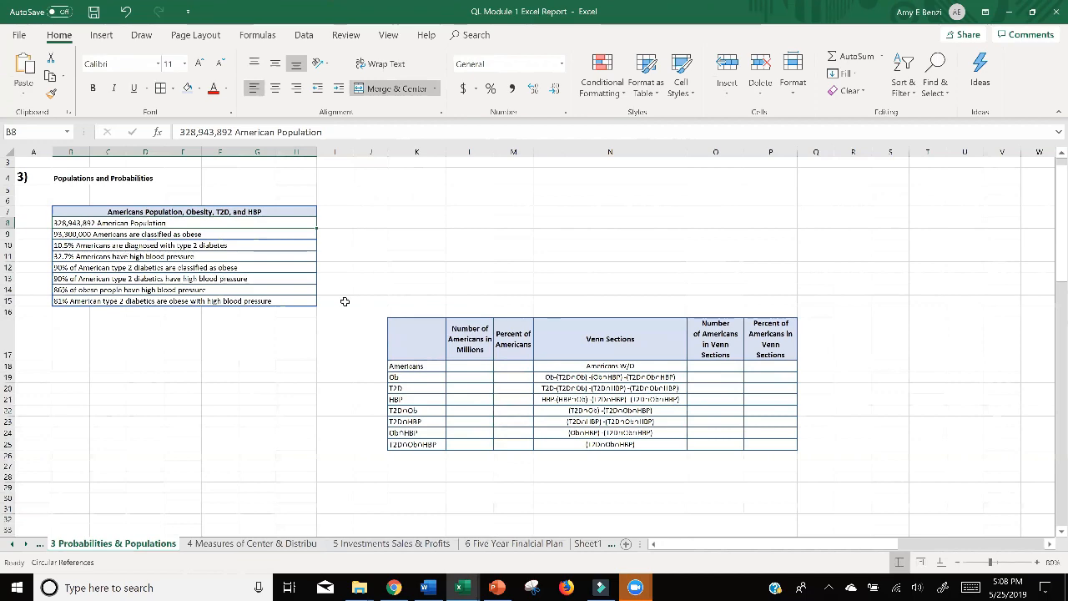
scroll(363, 295, up, 3)
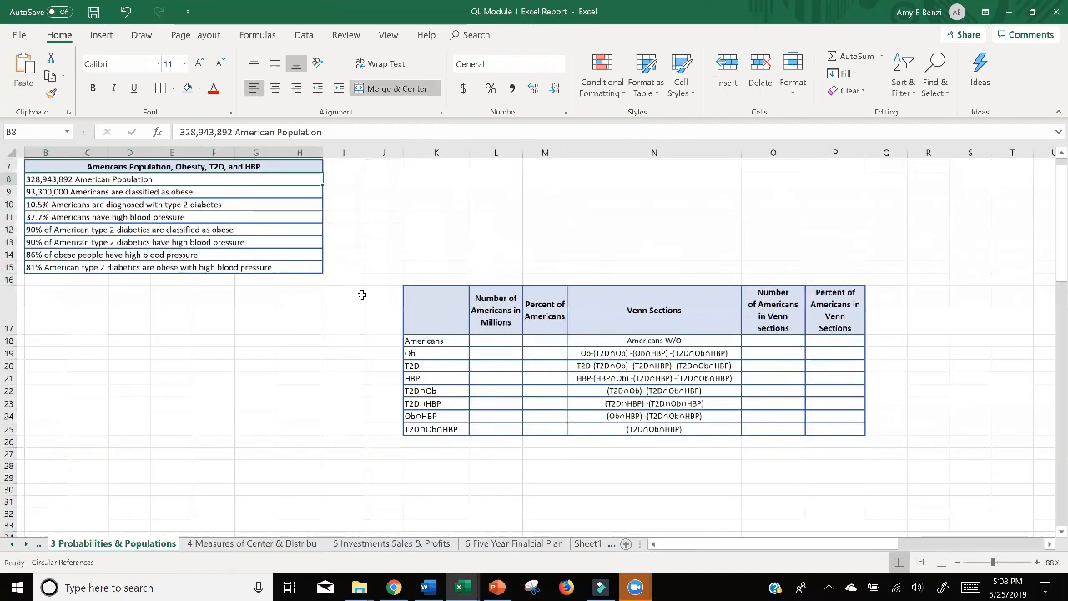
scroll(362, 294, up, 2)
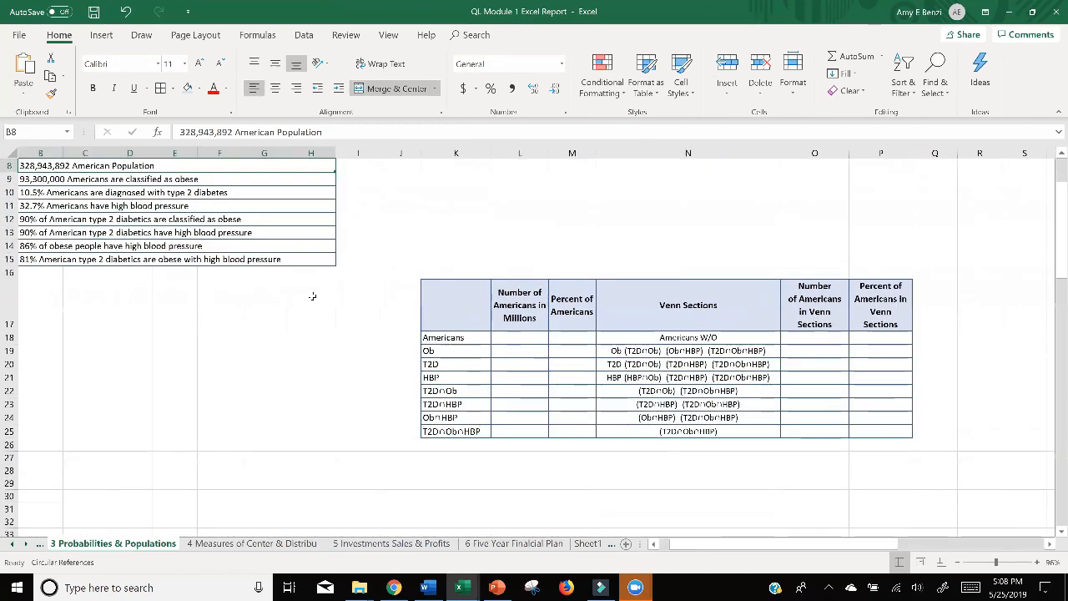
scroll(526, 480, up, 1)
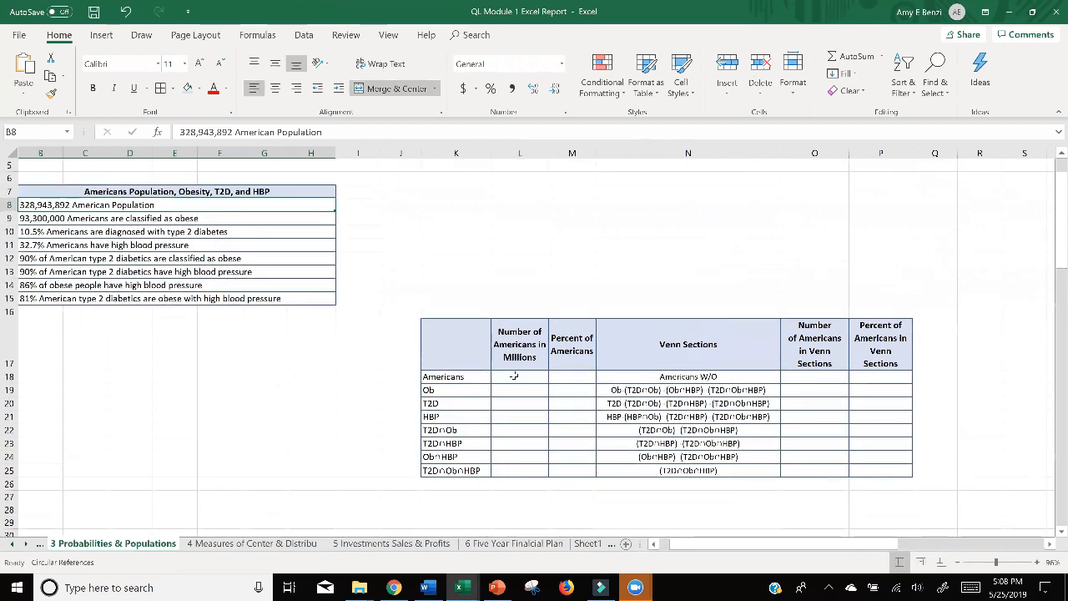
double_click(518, 376)
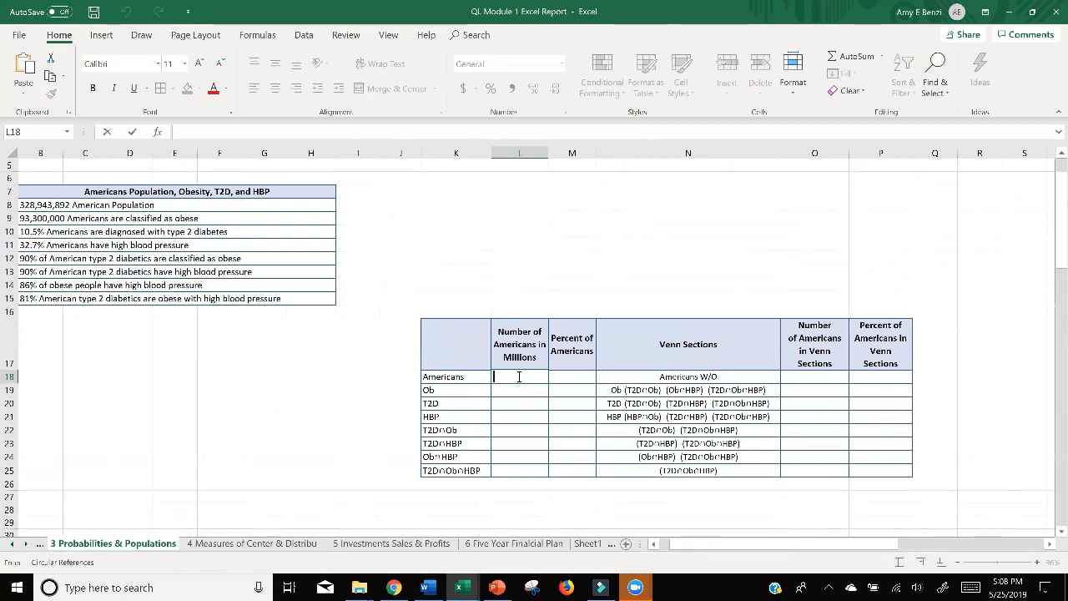
text(100)
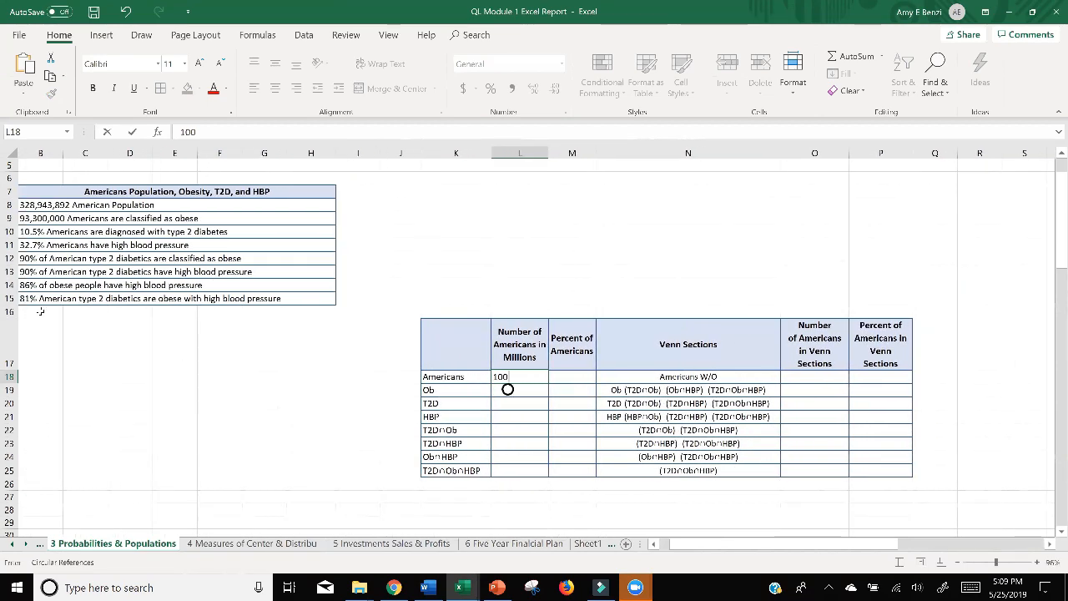
Try moving the Venn sections table two columns left to start in column I, and undo the move.
scroll(48, 226, up, 1)
scroll(451, 326, down, 1)
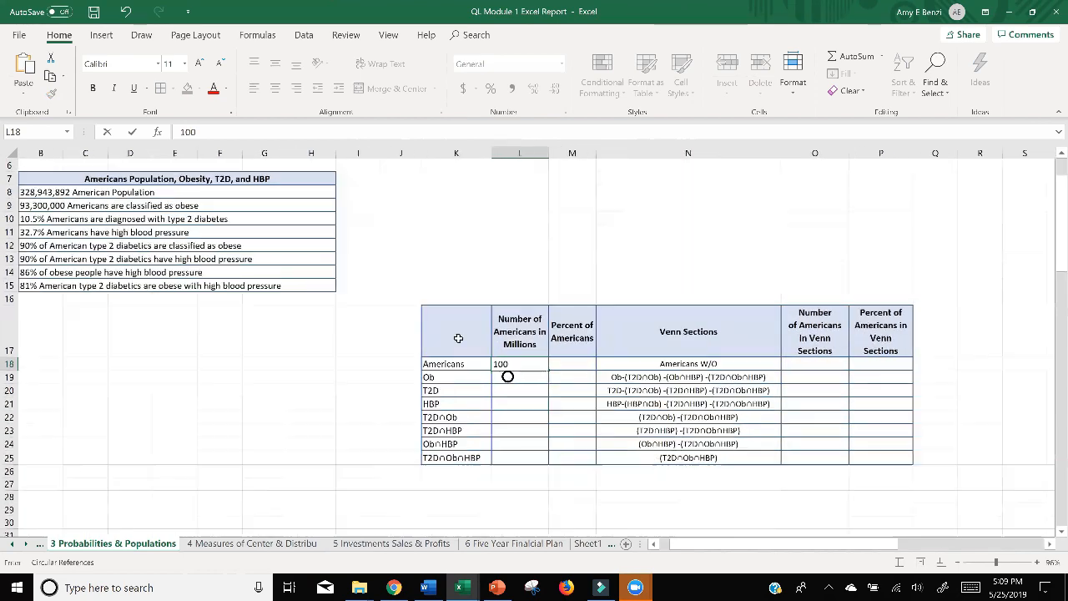
drag(458, 339, 778, 443)
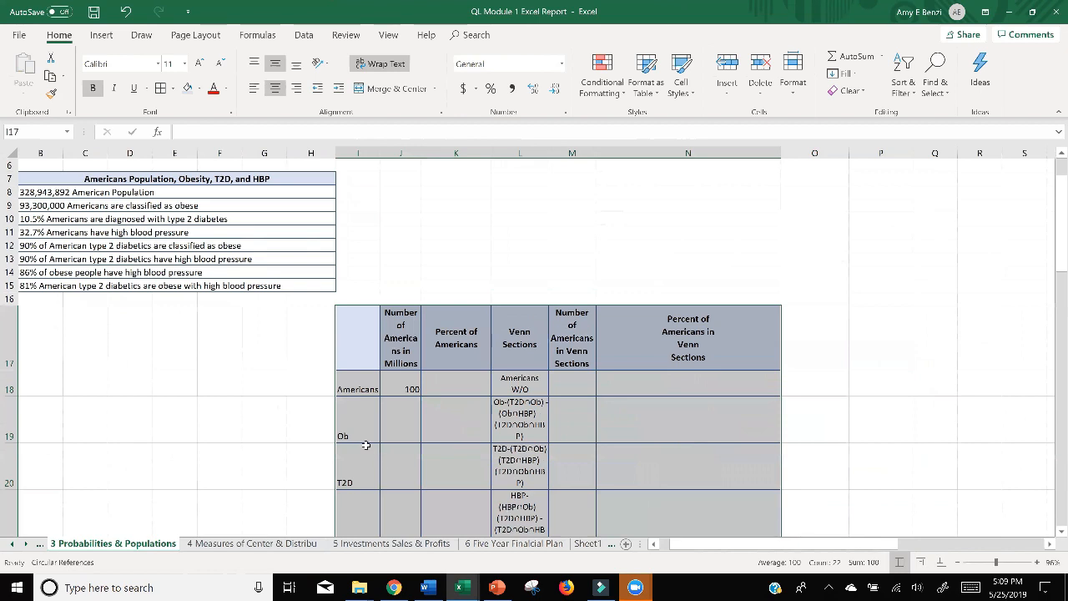
click(126, 14)
click(952, 377)
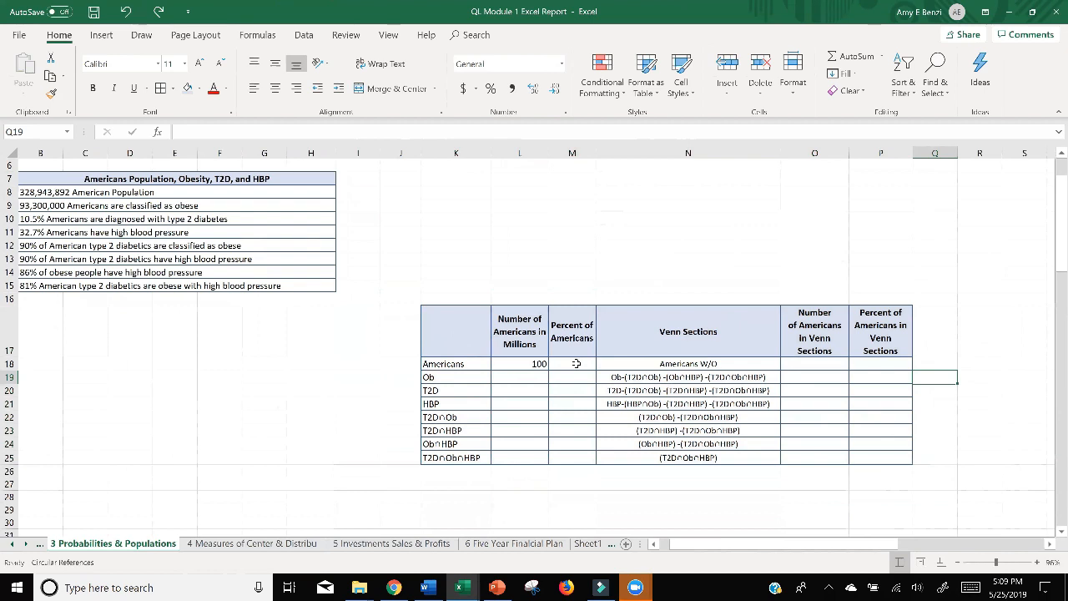
Replace the obesity count in B9 with 29%, checking it against the assignment document, and leave a single space after it.
scroll(576, 364, left, 1)
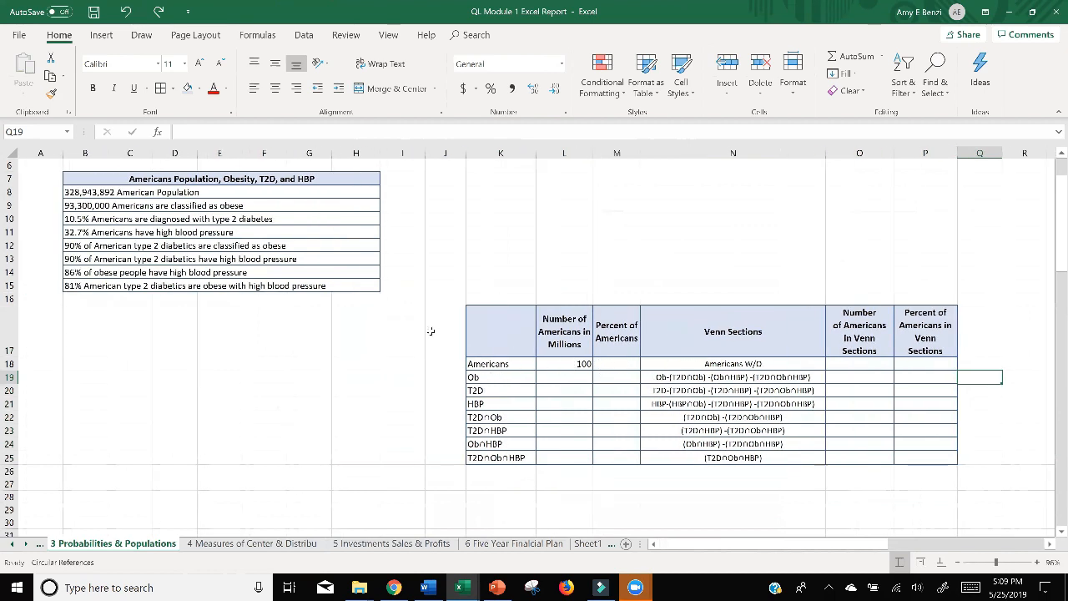
double_click(87, 206)
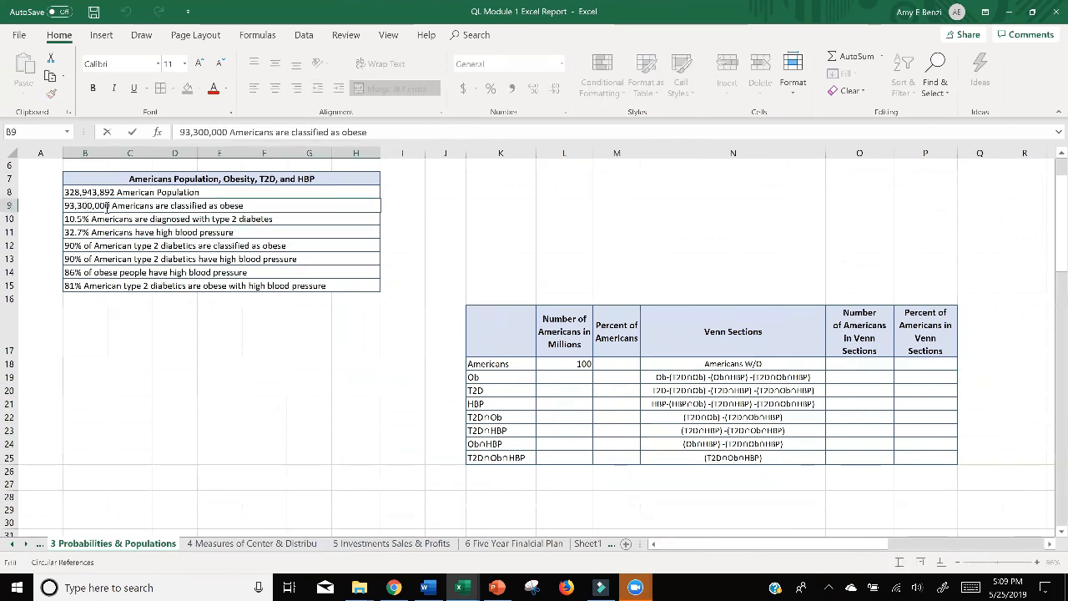
drag(111, 206, 66, 205)
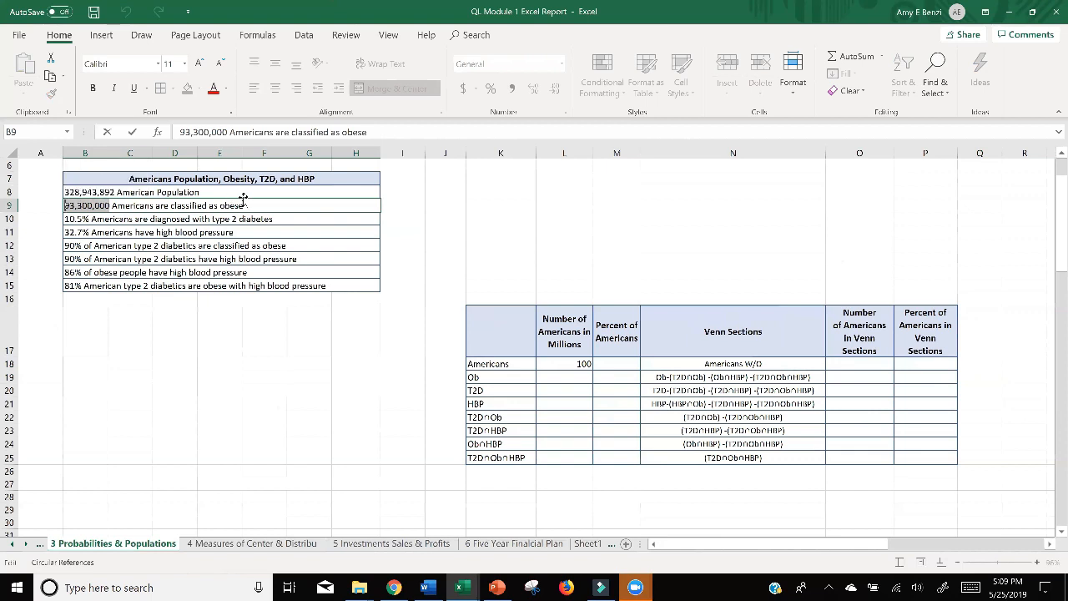
text(29)
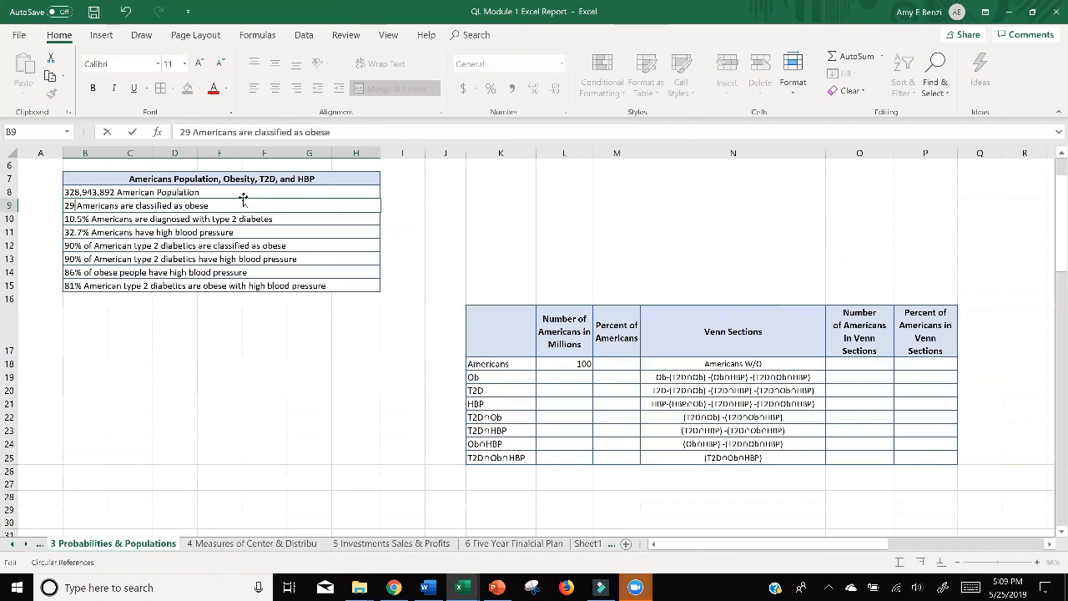
text(%)
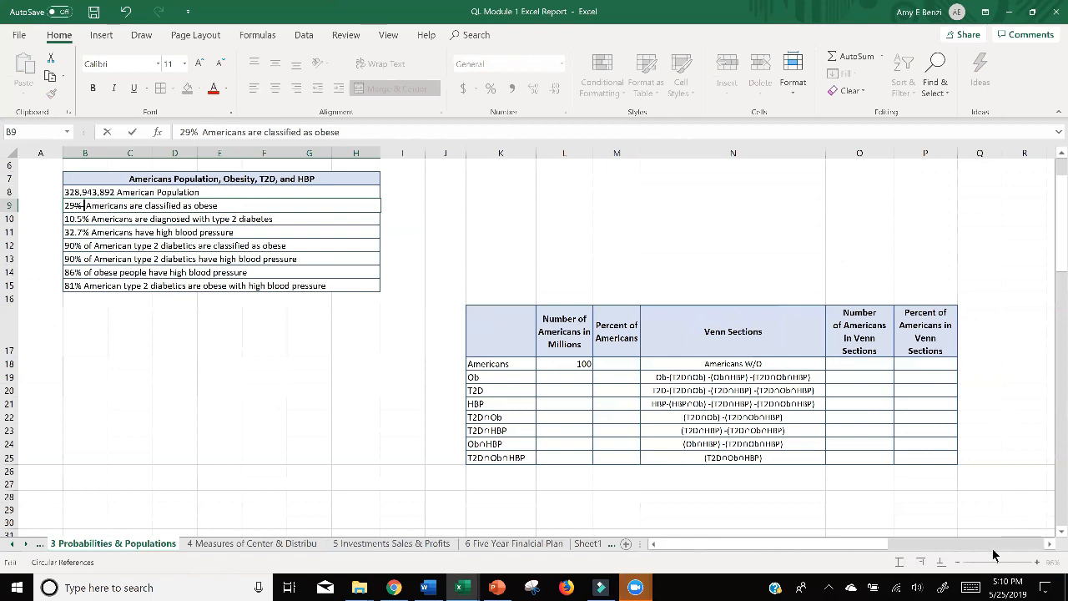
key(alt+Tab)
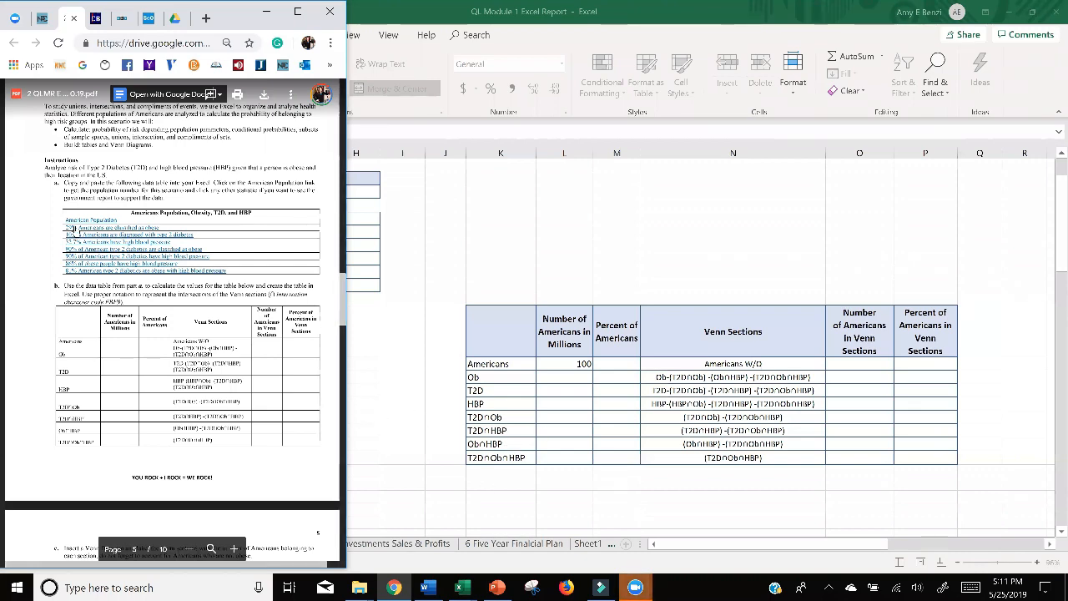
key(alt+Tab)
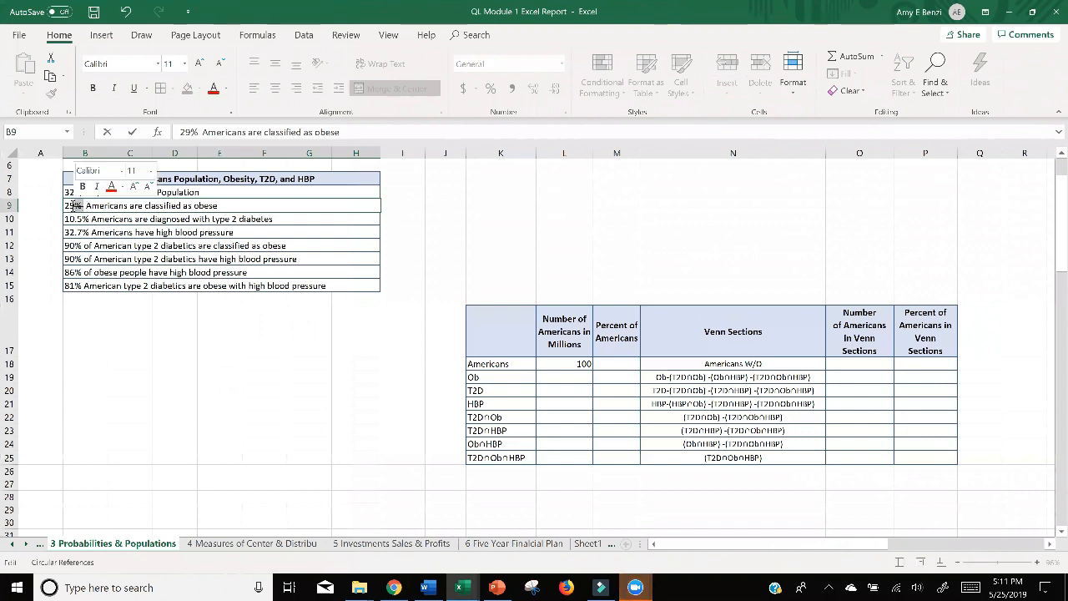
click(75, 205)
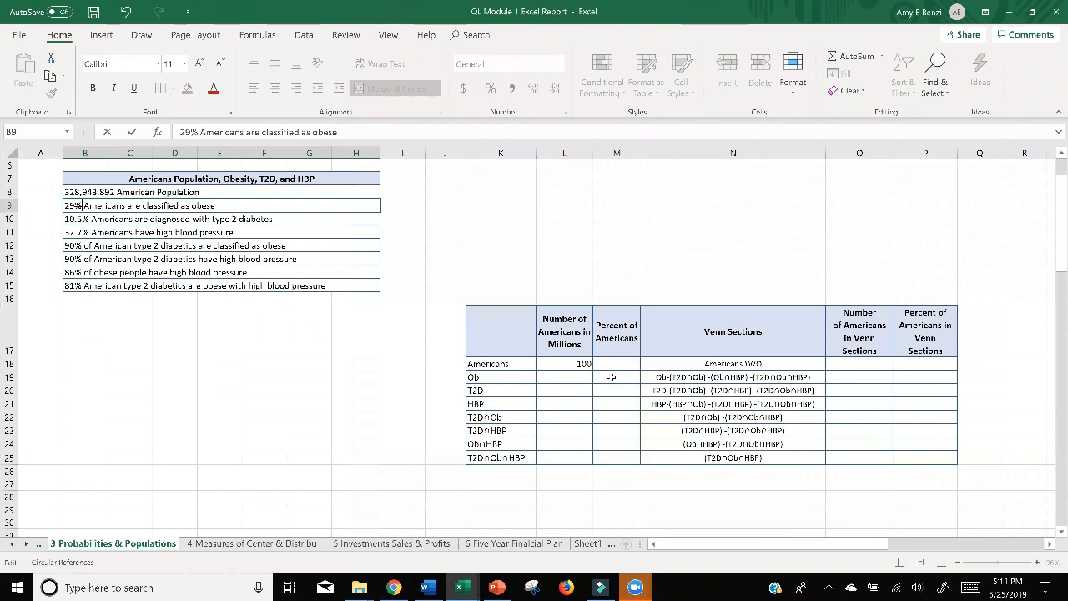
click(612, 378)
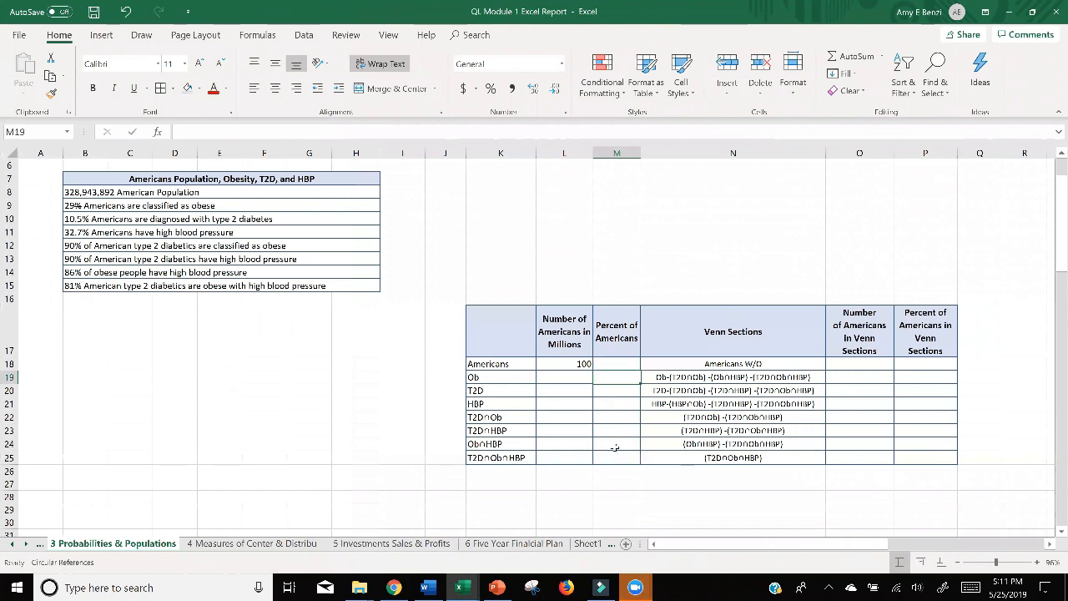
Format the Percent of Americans cells M18:M25 and the Percent of Americans in Venn Sections cells P18:P25 as percentages.
drag(618, 364, 613, 457)
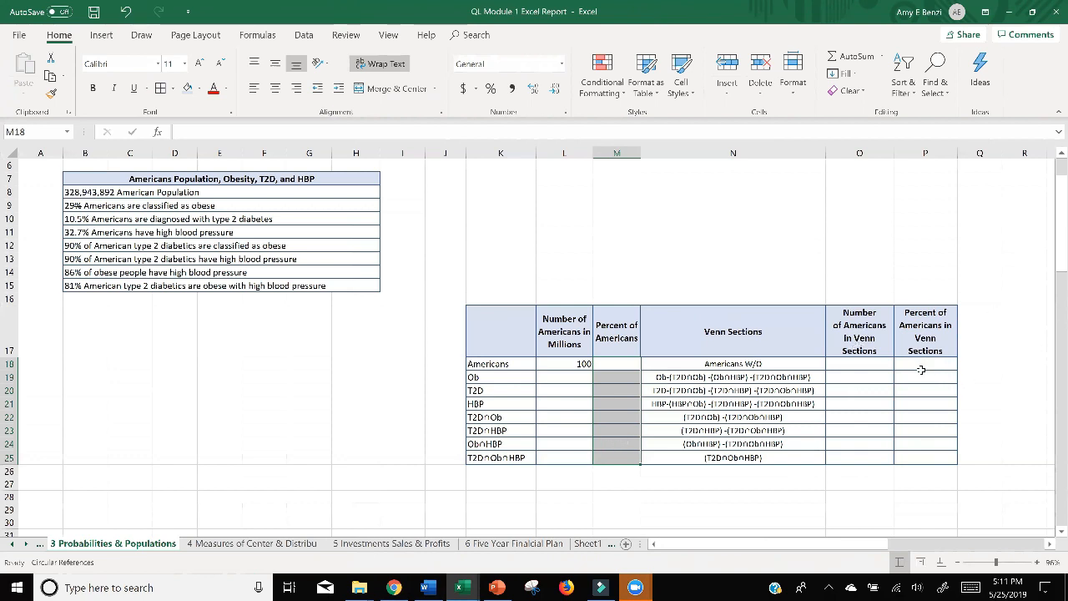
drag(921, 370, 925, 456)
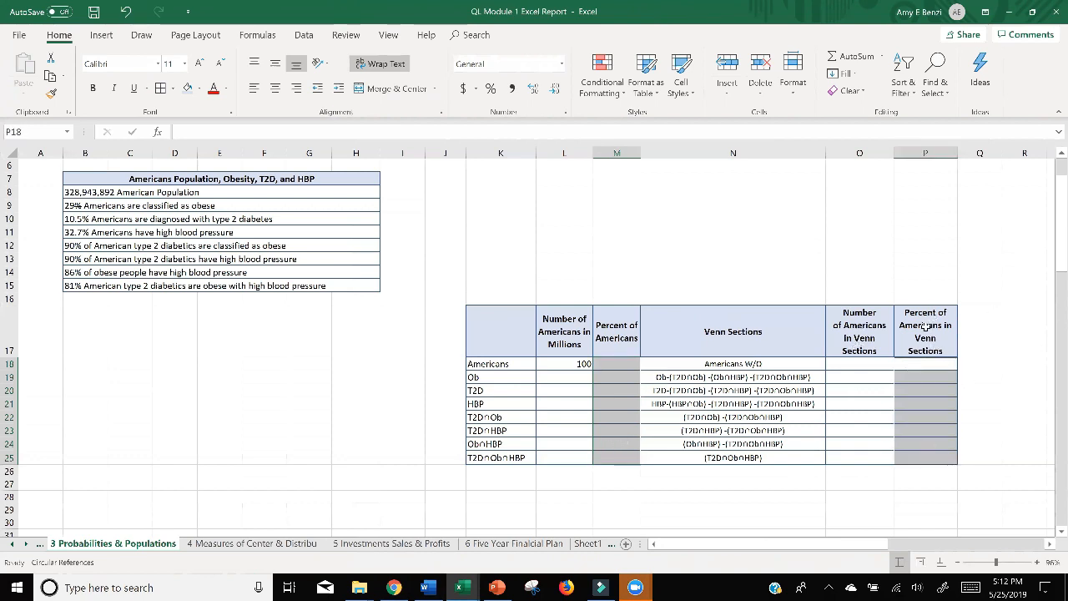
click(491, 89)
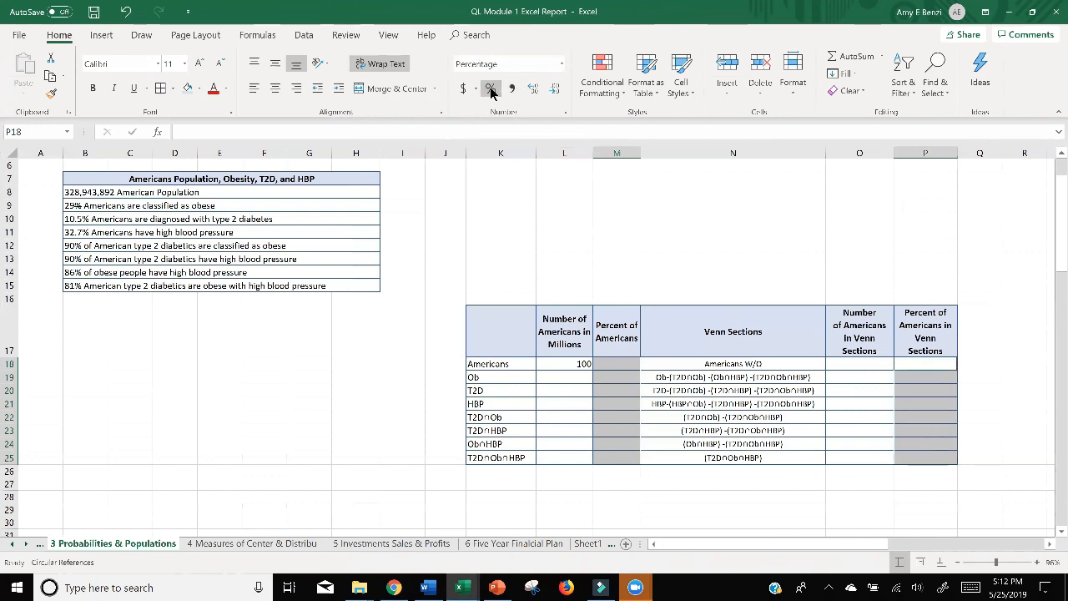
Enter 29% in M19 as the percent of Americans for the Ob row.
click(614, 365)
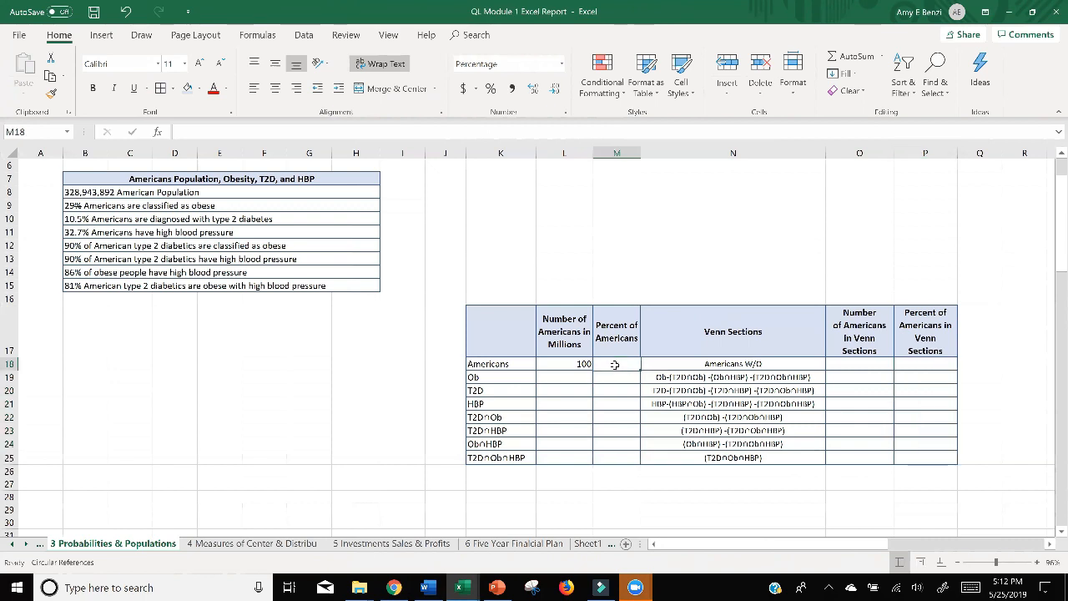
click(614, 377)
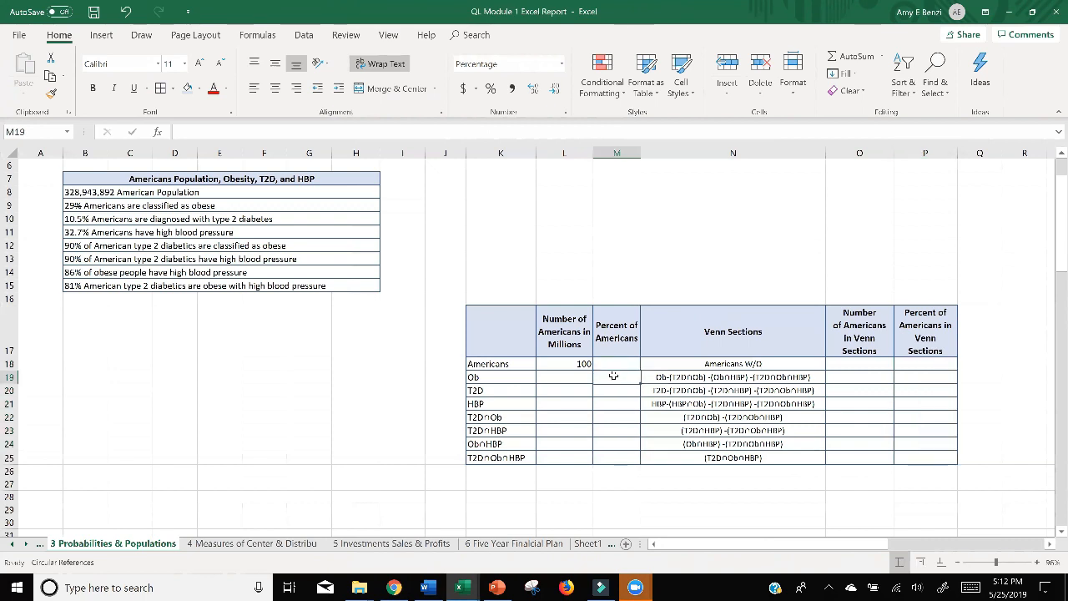
text(29)
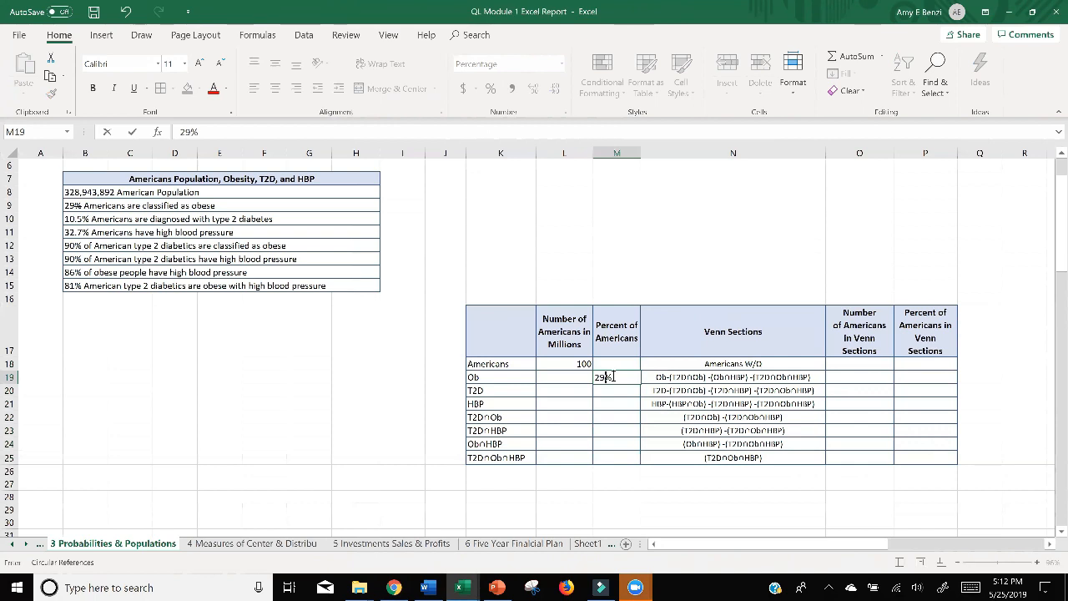
key(Return)
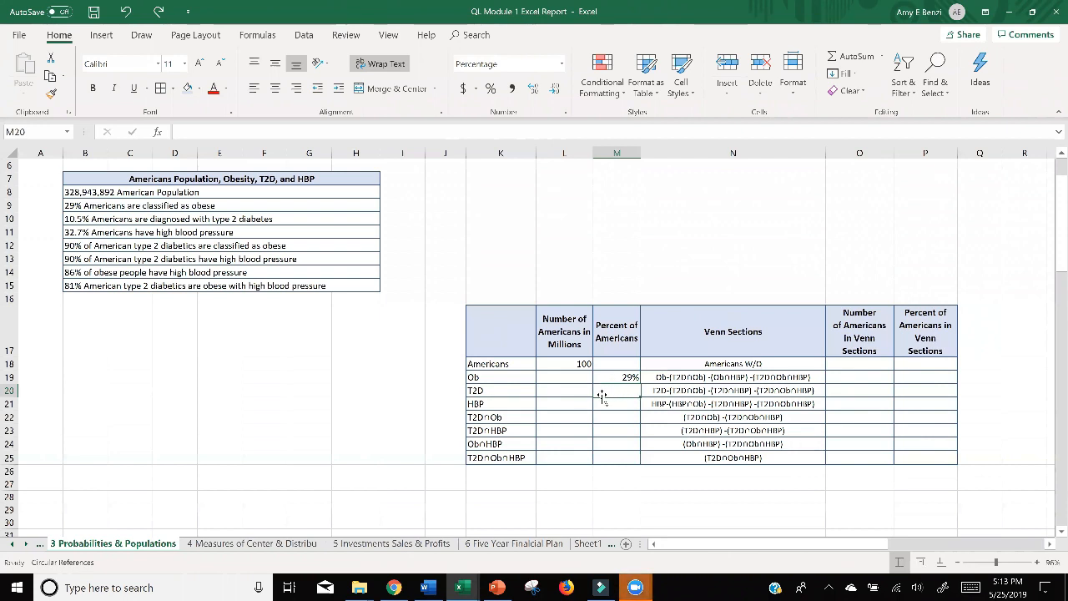
Enter 10.5% in M20 as the percent of Americans for the T2D row.
click(615, 432)
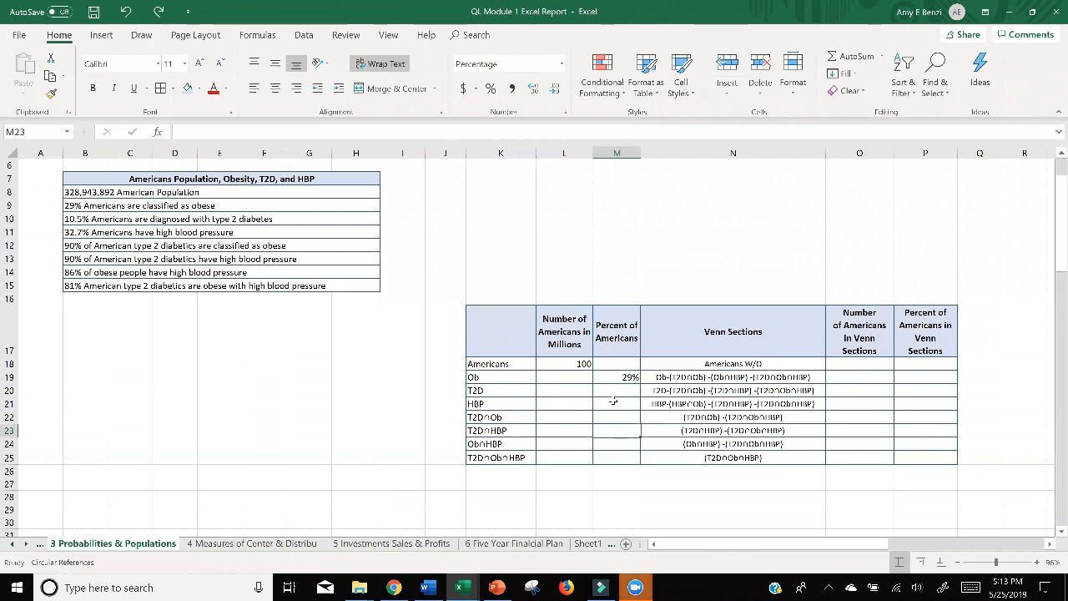
click(611, 392)
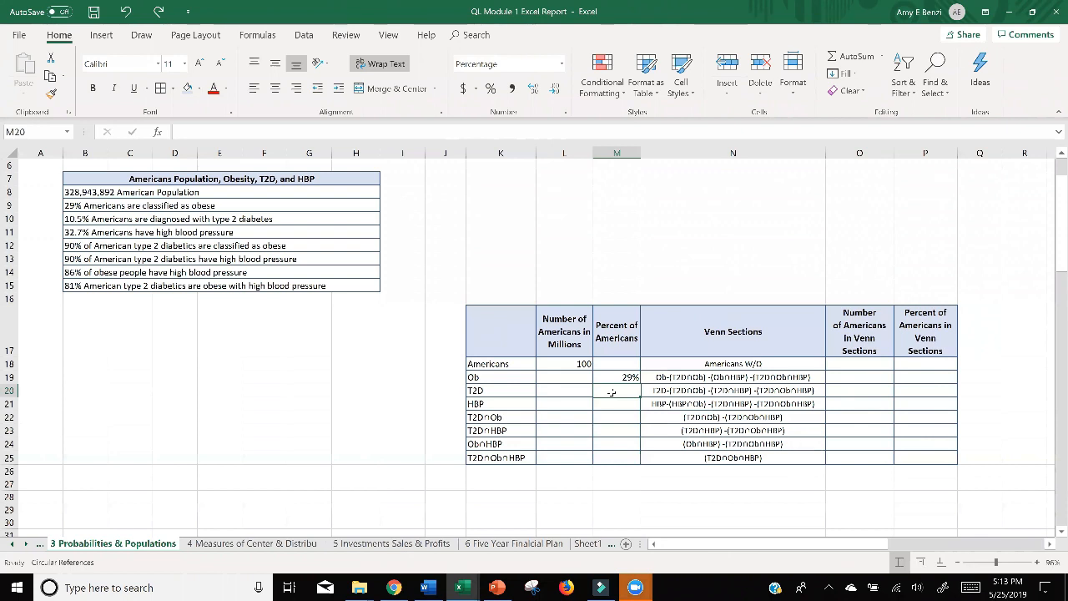
text(10.5)
key(Return)
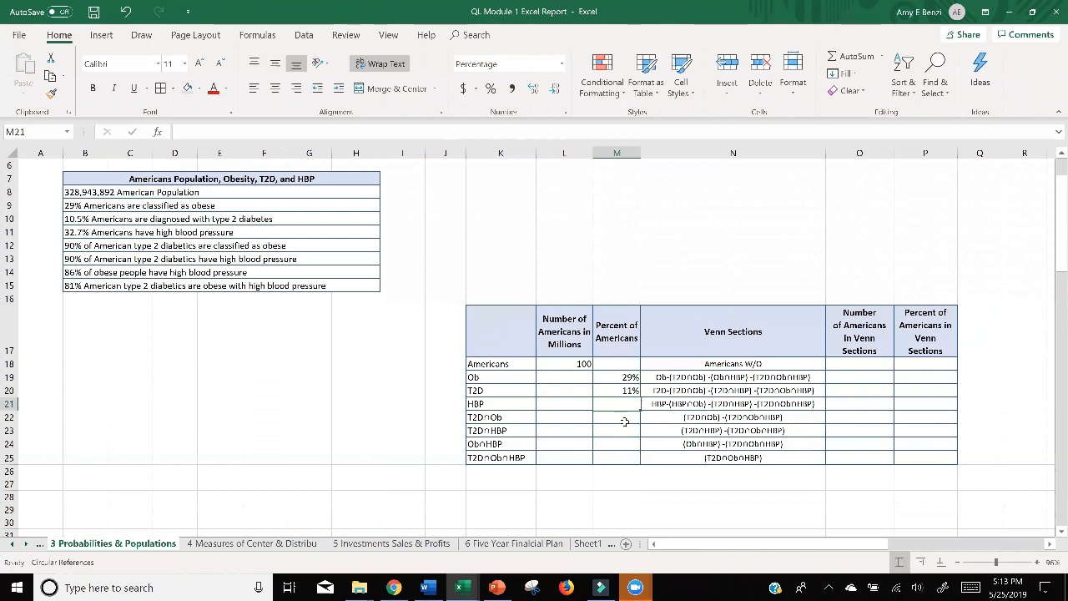
Show one decimal place in the Percent of Americans cells M18:M25 and the Percent of Americans in Venn Sections cells P18:P25.
drag(619, 364, 621, 457)
drag(903, 367, 909, 455)
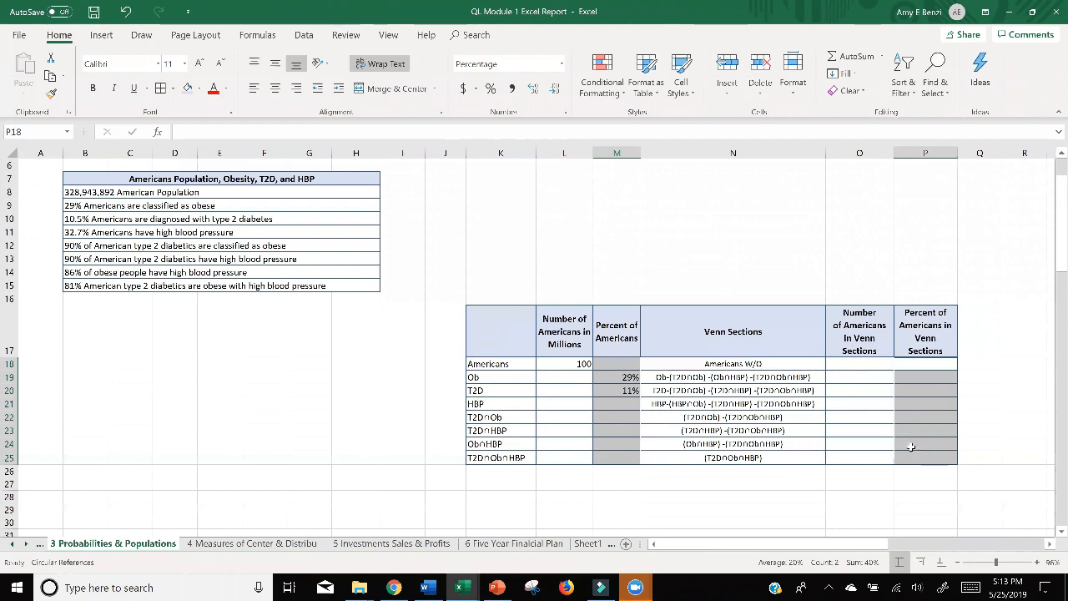
click(534, 89)
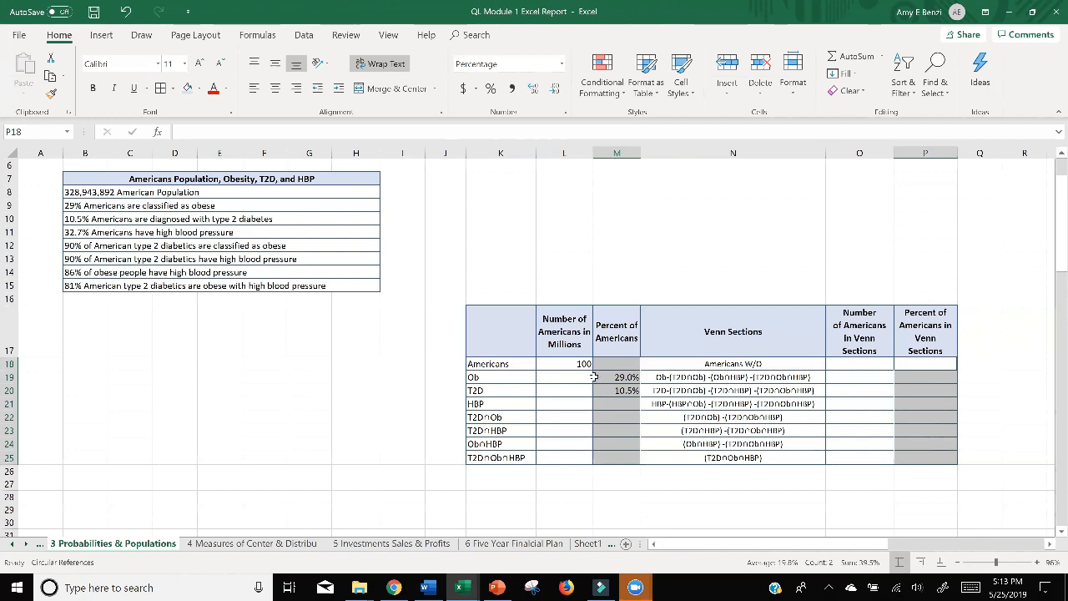
Show one decimal place in the Number of Americans in Millions cells L18:L25, and select the Venn section number cells O18:O25.
drag(571, 365, 566, 457)
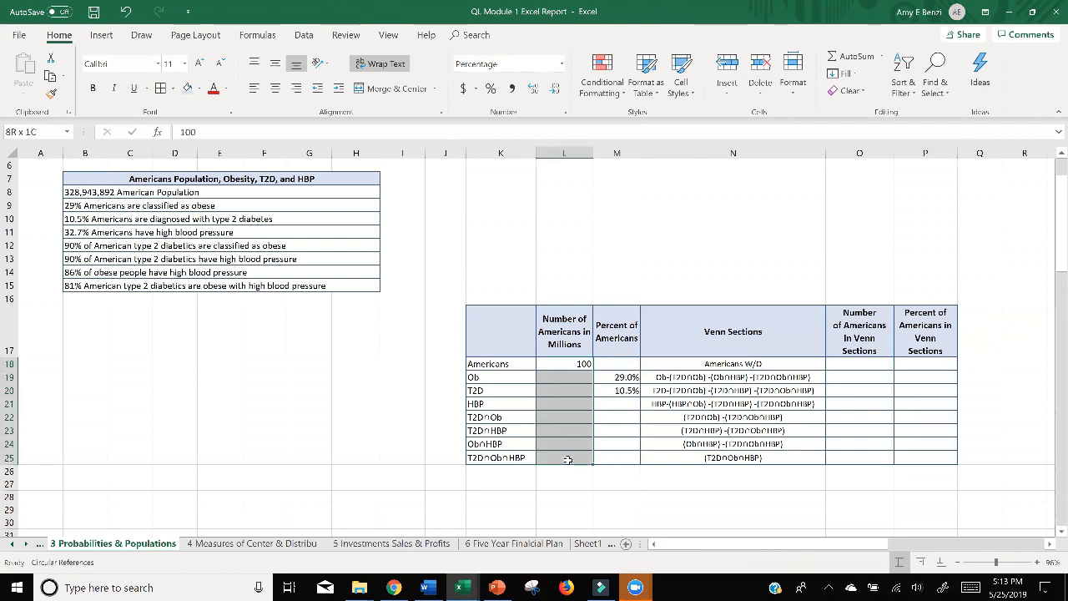
click(534, 88)
drag(858, 369, 853, 455)
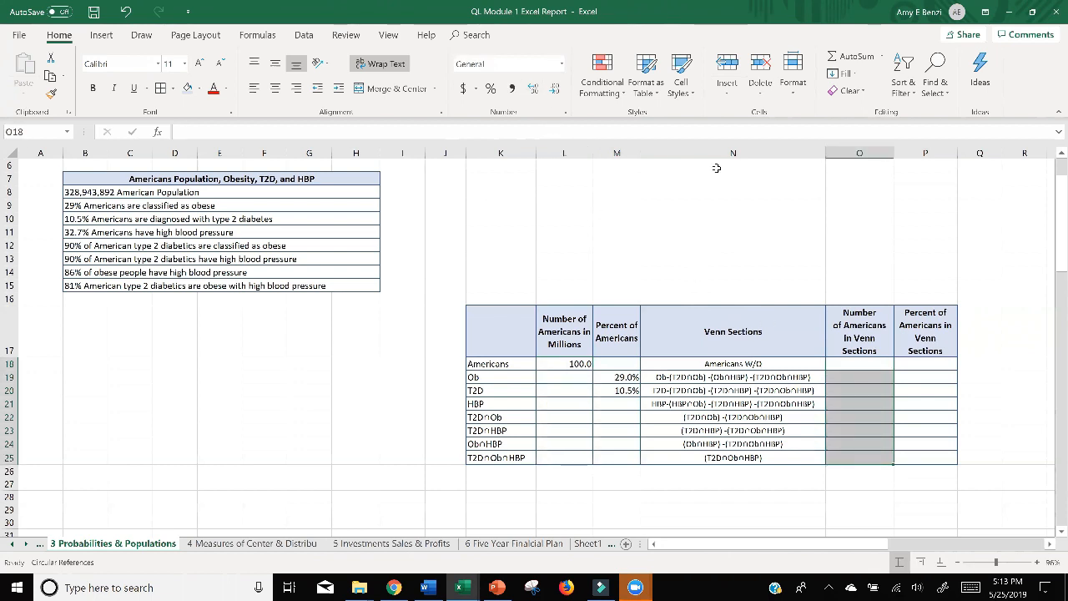
click(853, 417)
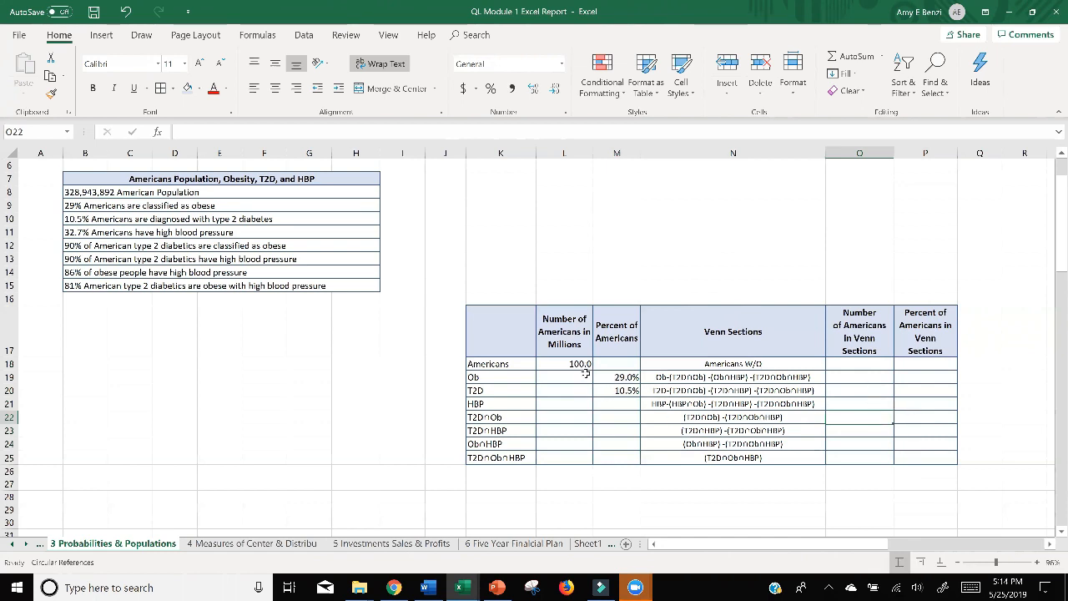
Try entering 32.7 without a percent sign in M21 for the HBP row, and undo the entry.
click(612, 403)
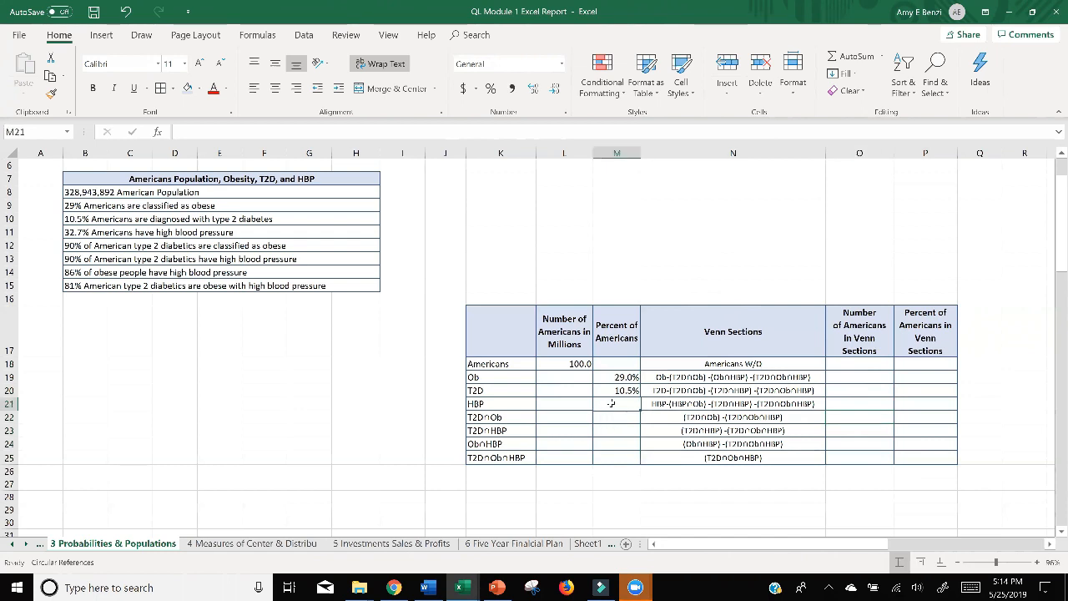
double_click(596, 404)
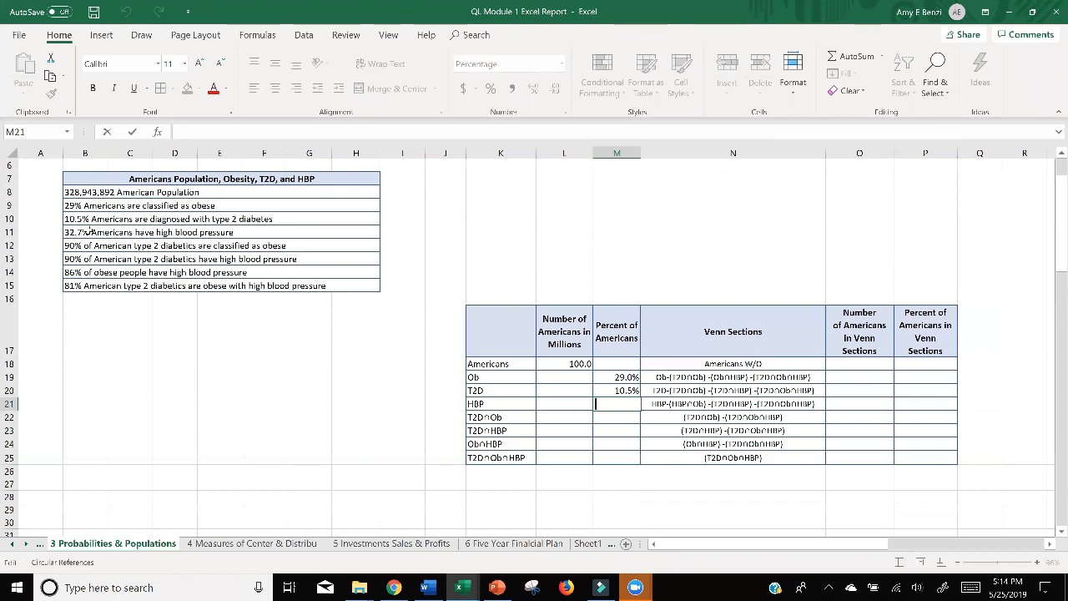
text(32.7)
key(Return)
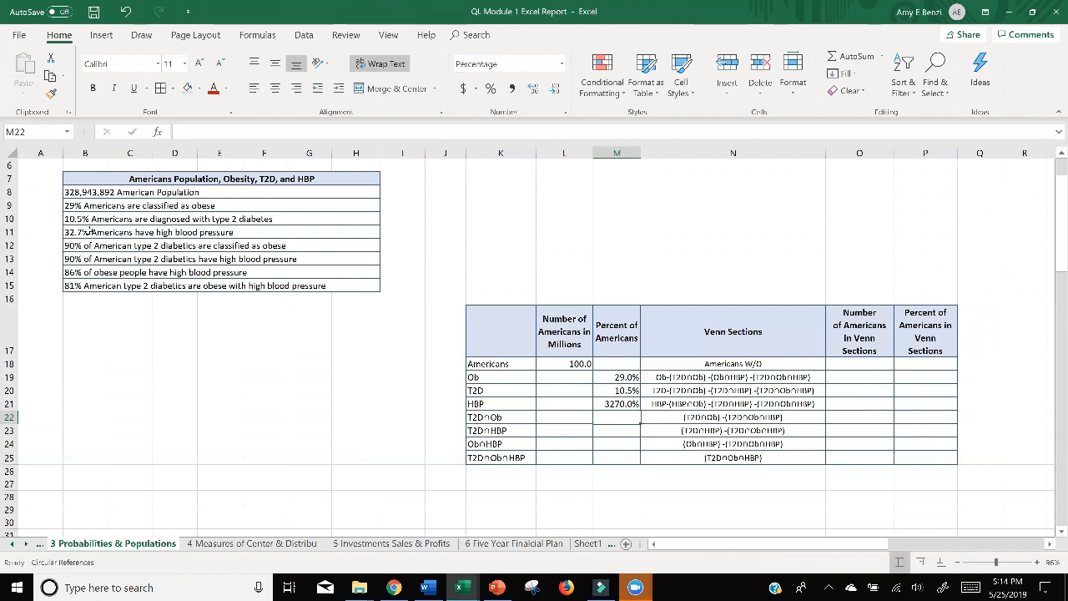
click(125, 13)
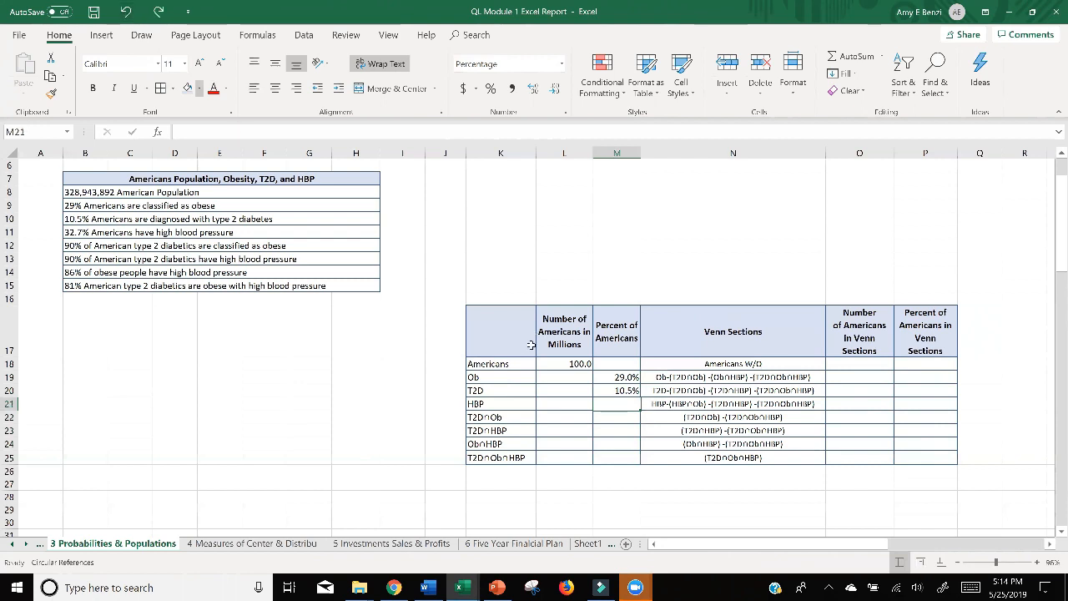
Enter 32.7% in M21 as the percent of Americans for the HBP row.
click(621, 443)
click(623, 403)
click(615, 441)
click(615, 403)
text(32.7)
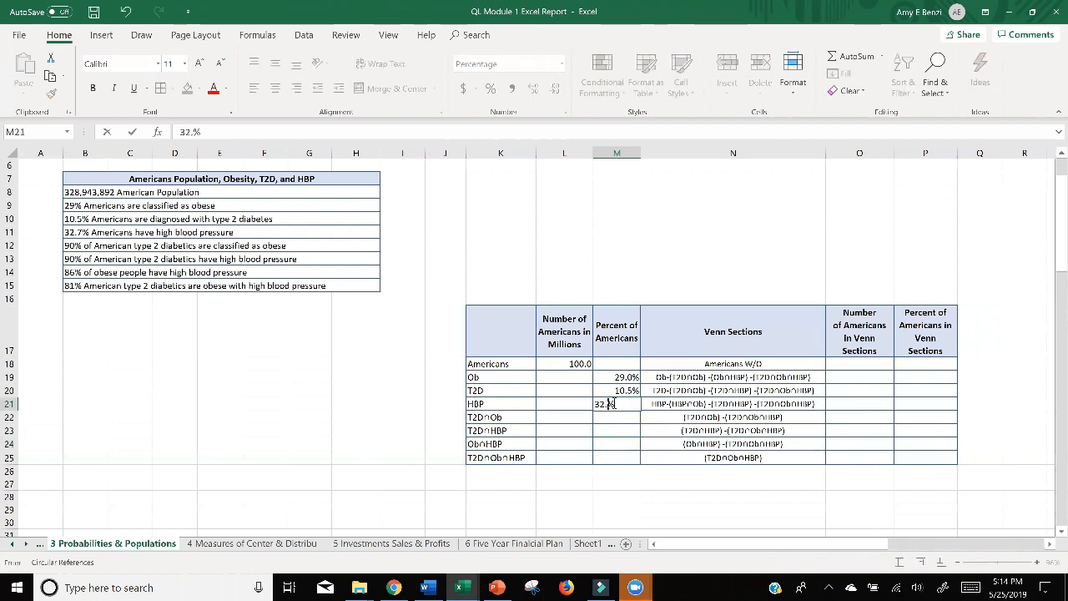
key(Return)
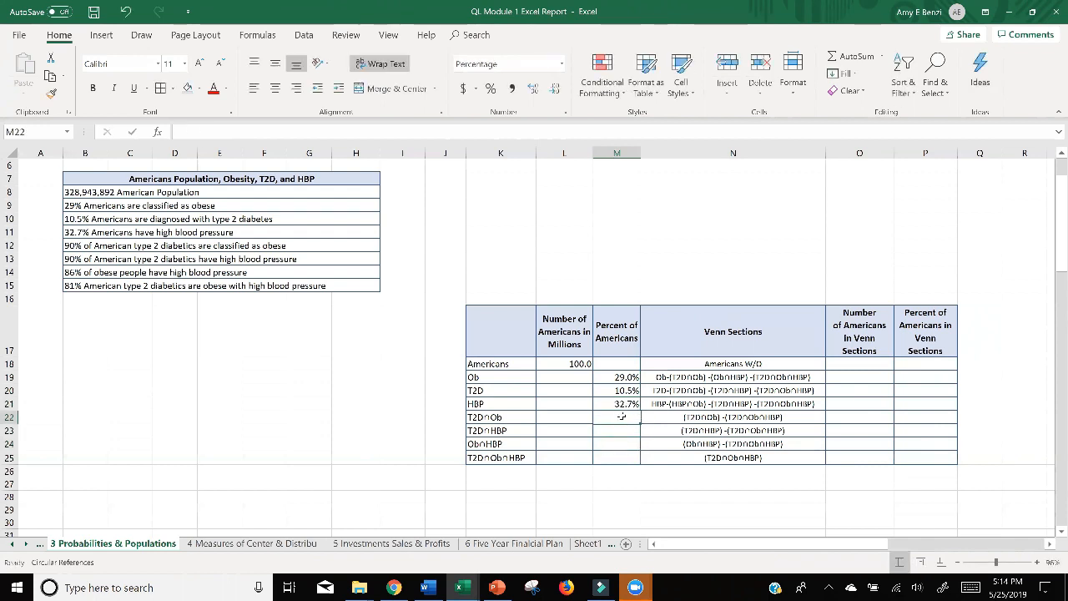
Try entering 90 without a percent sign in M22 for the T2D∩Ob row, and undo the entry.
double_click(621, 417)
text(90)
key(Return)
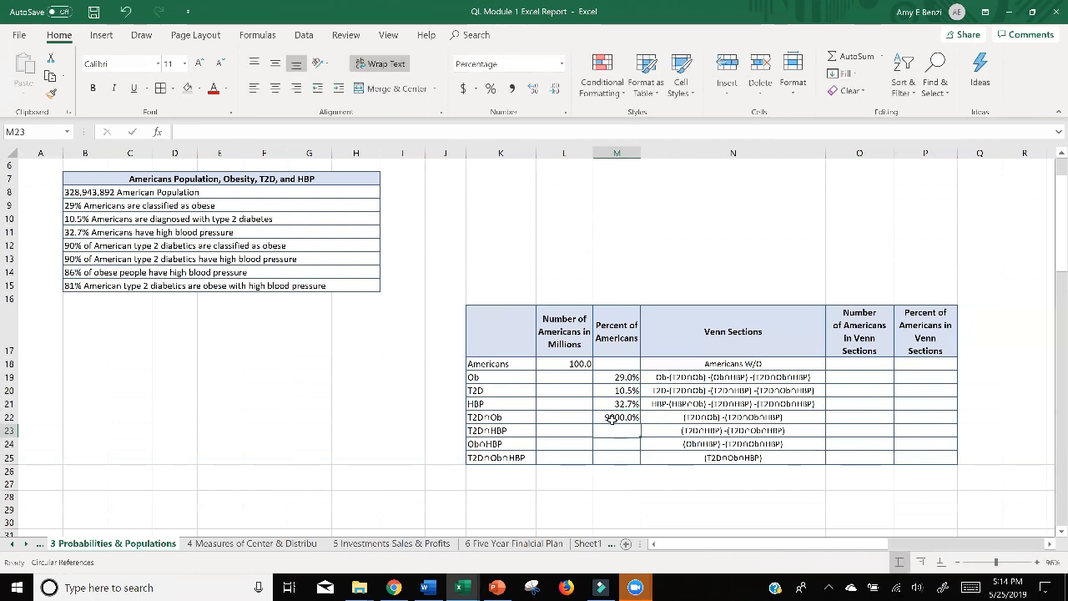
click(125, 12)
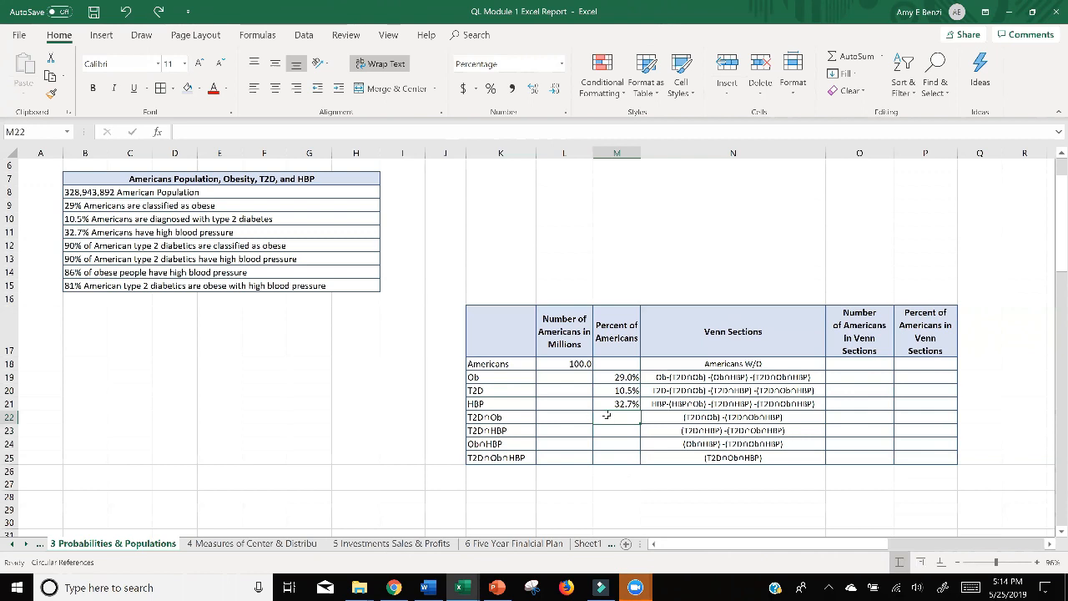
Enter 90% in both M22 and M23 as the percents for the T2D∩Ob and T2D∩HBP rows.
click(606, 457)
click(603, 420)
text(90)
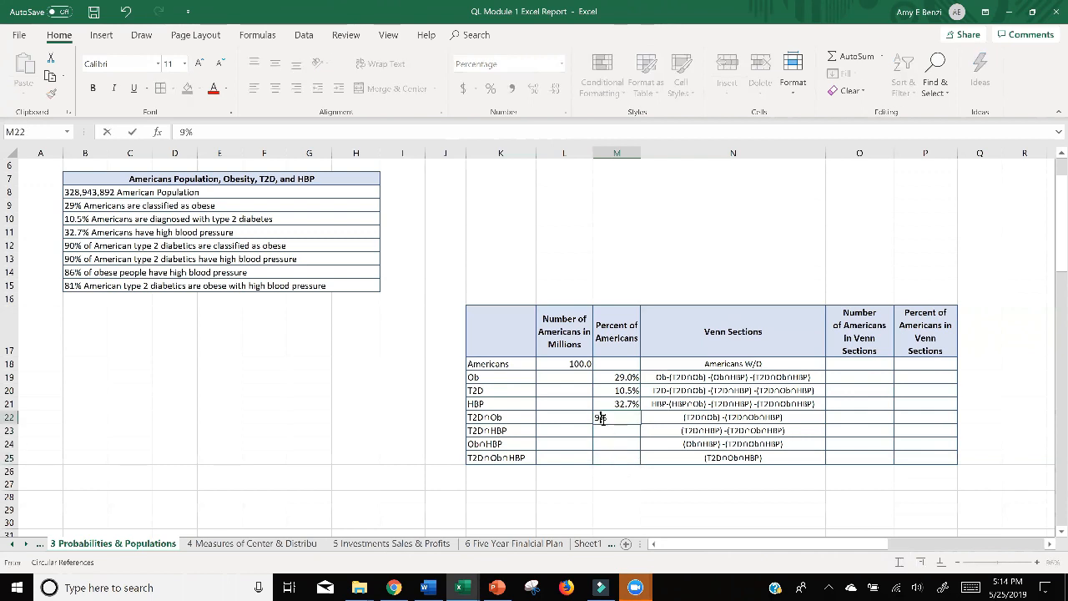
key(Return)
text(90)
key(Return)
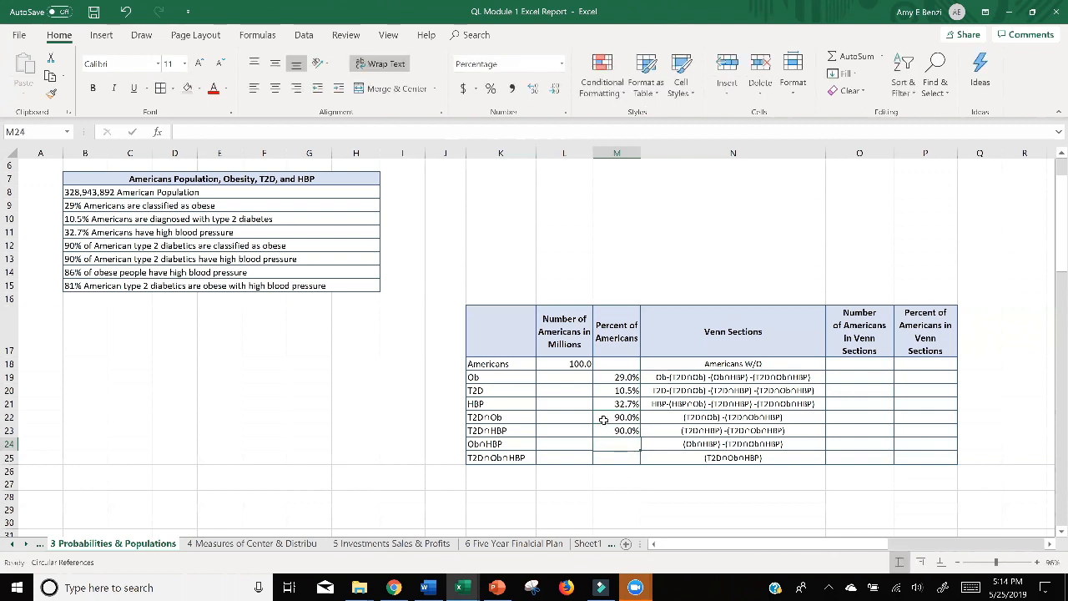
Enter 86% in M24 for the Ob∩HBP row and 81% in M25 for the T2D∩Ob∩HBP row.
text(8)
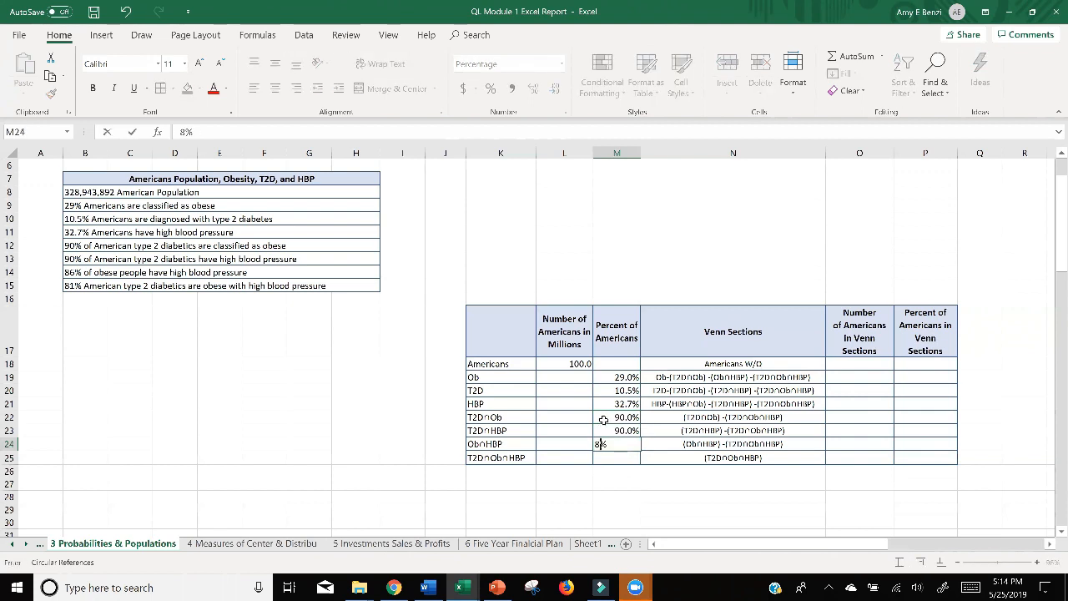
text(6)
key(Return)
text(81)
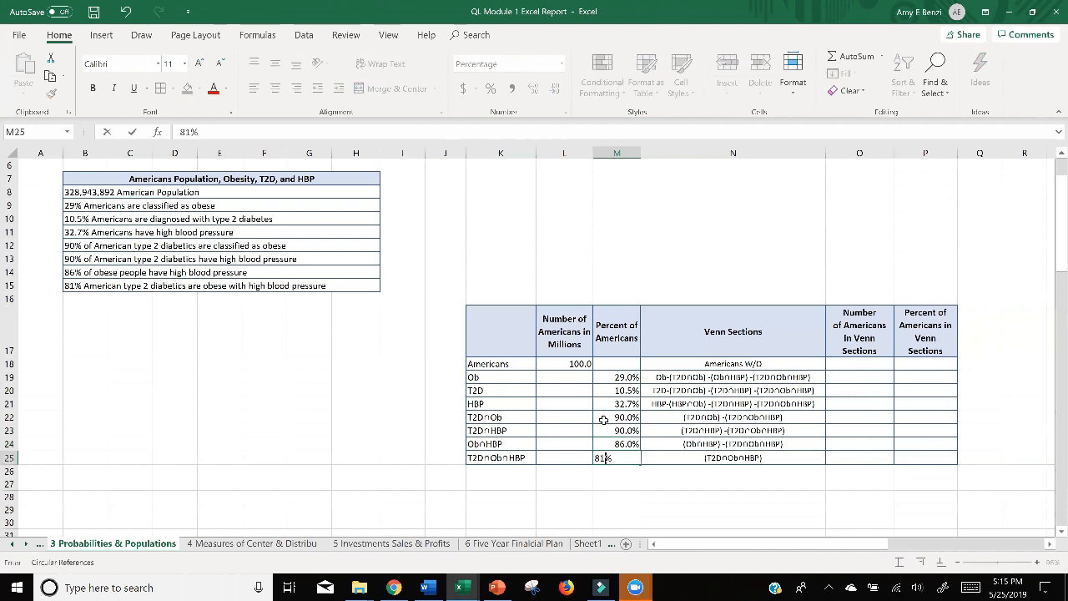
key(Return)
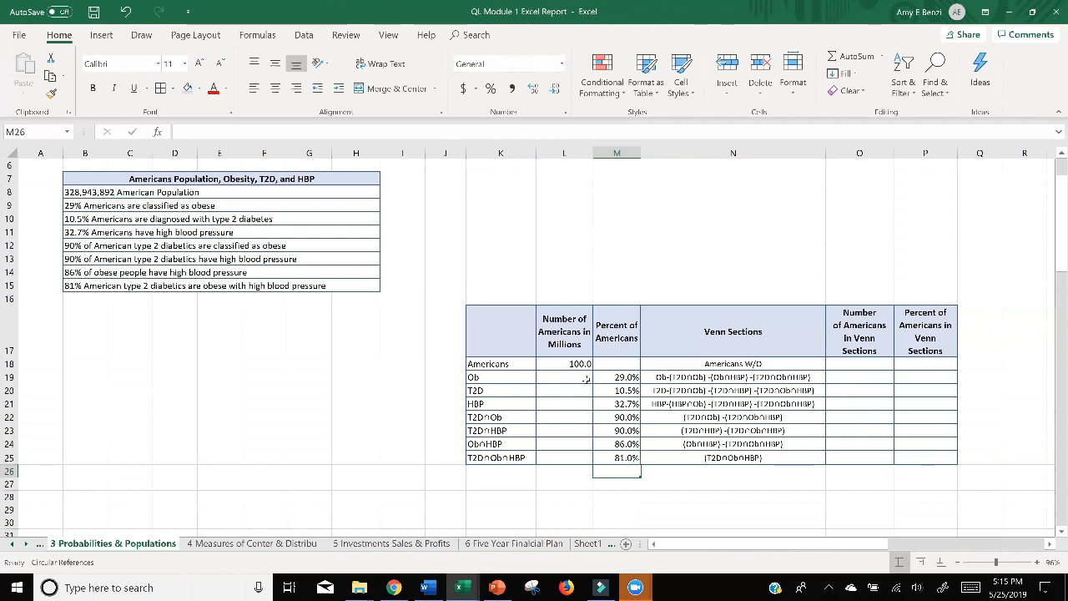
Try moving the Americans Population, Obesity, T2D, and HBP table B7:H15 two columns right to start in column D.
scroll(611, 380, up, 2)
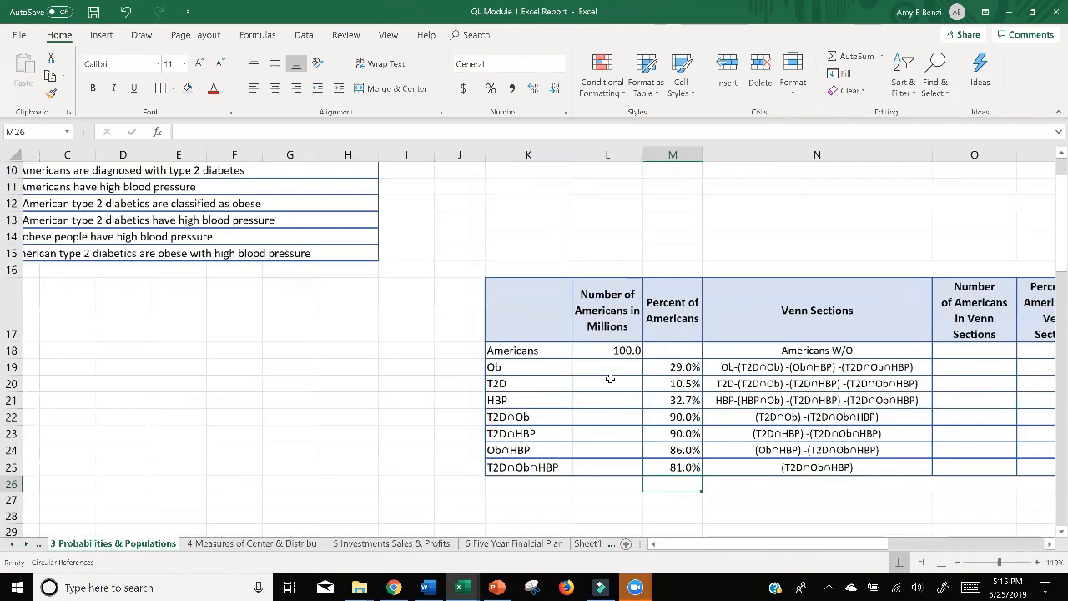
scroll(611, 380, down, 2)
scroll(610, 380, up, 1)
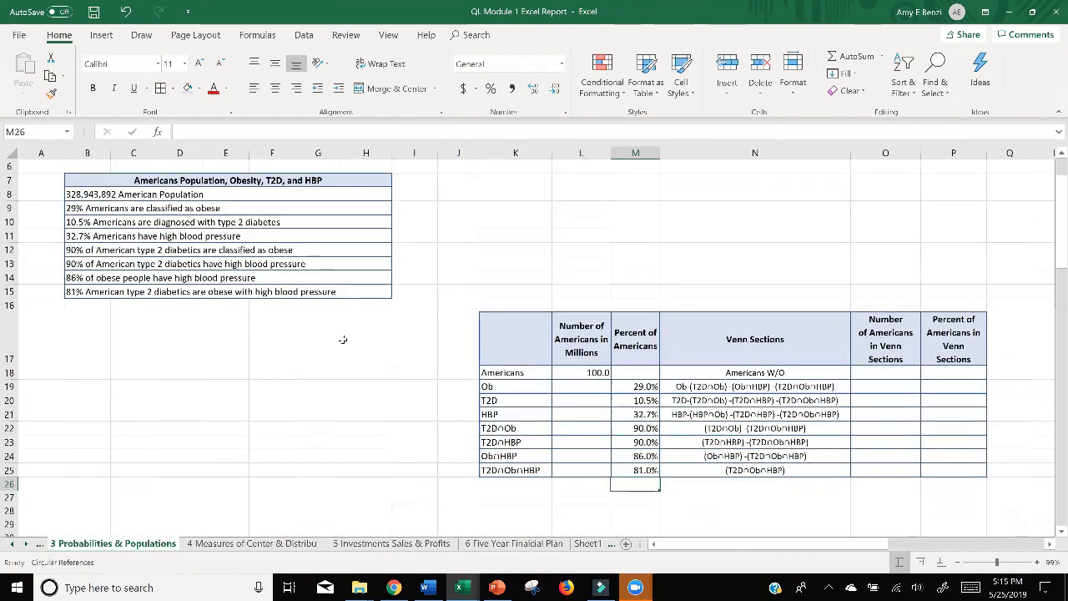
drag(68, 180, 284, 292)
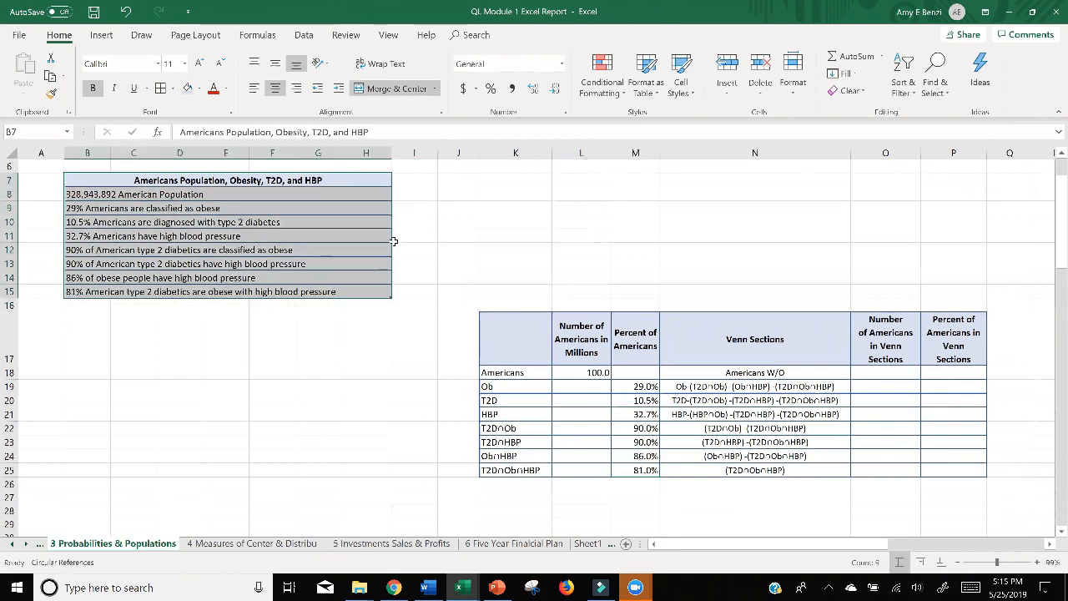
drag(392, 240, 453, 237)
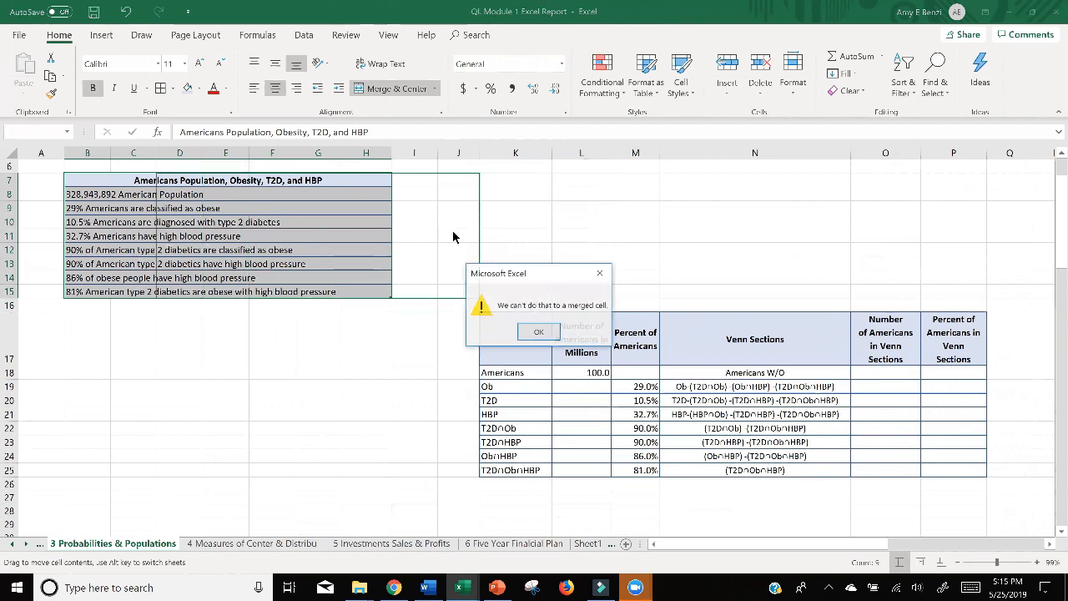
click(551, 334)
click(319, 369)
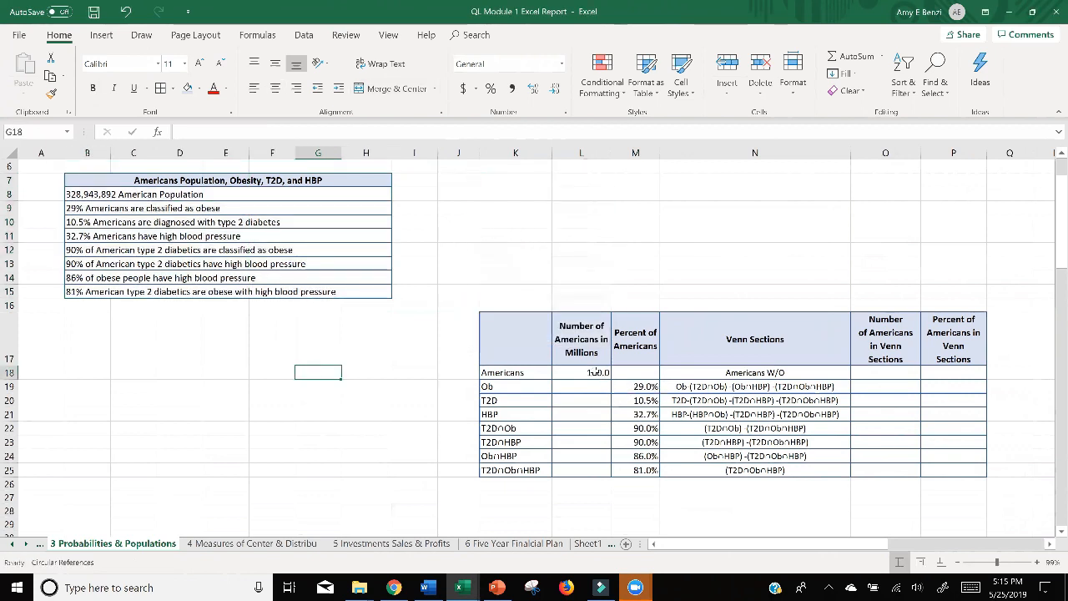
Calculate the number of obese Americans in L19 with the formula =M19*L18.
double_click(587, 388)
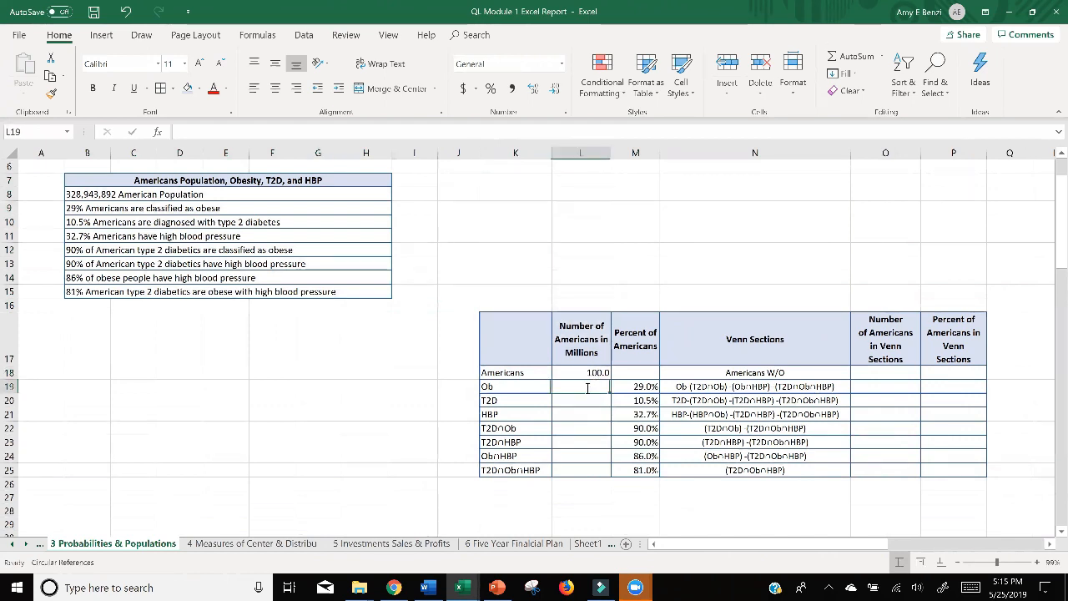
text(=)
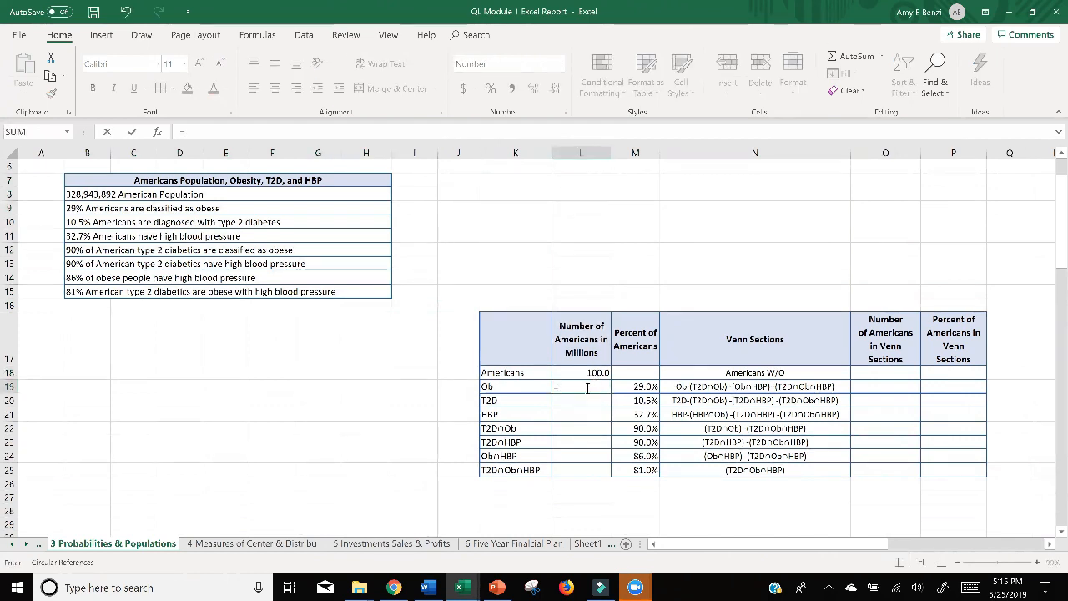
click(637, 386)
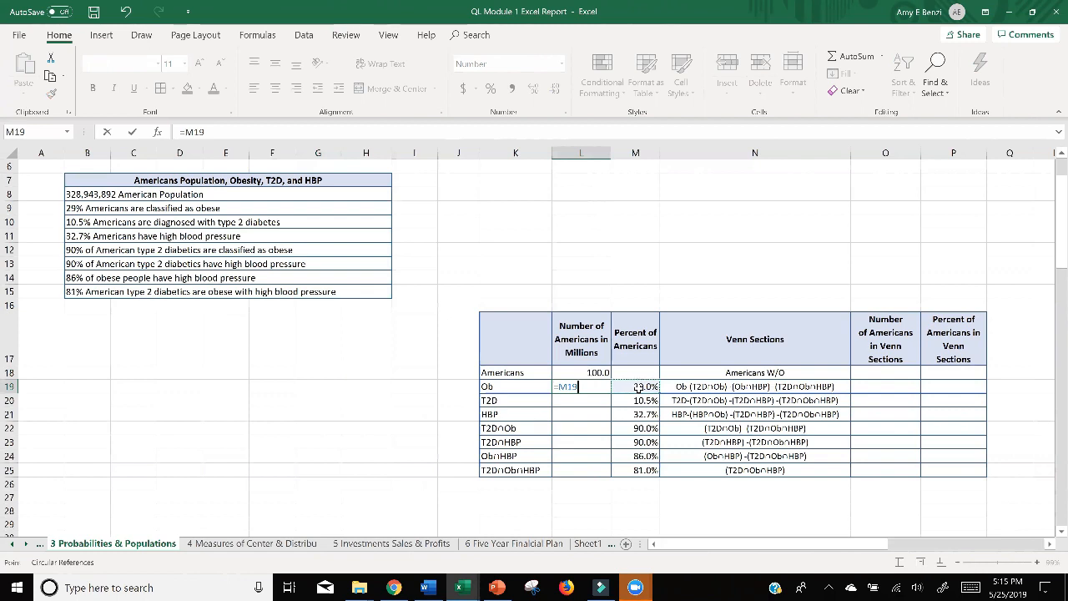
text(*)
click(591, 372)
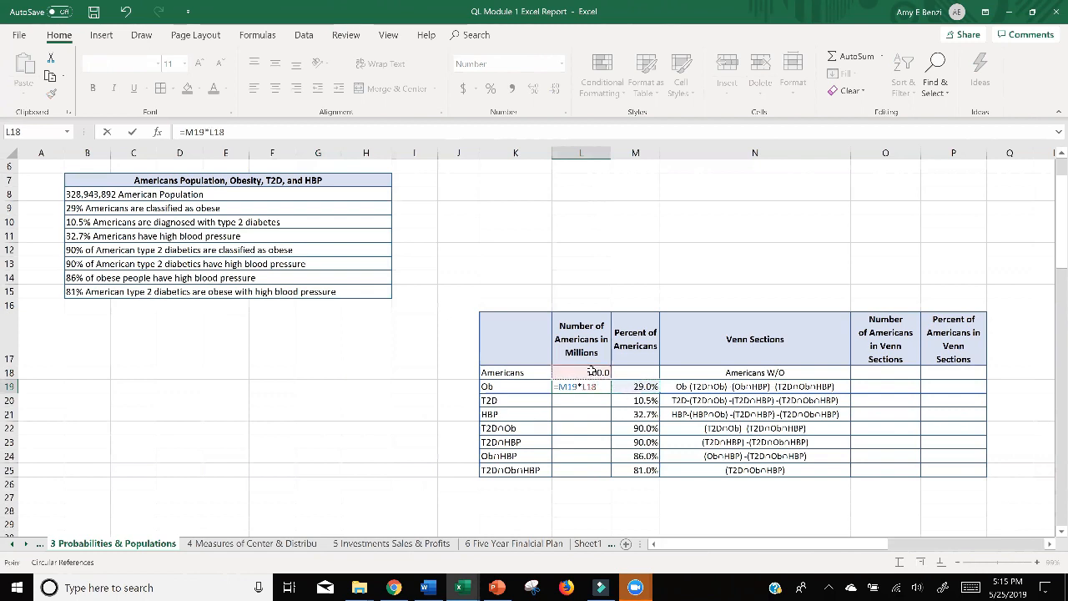
key(Return)
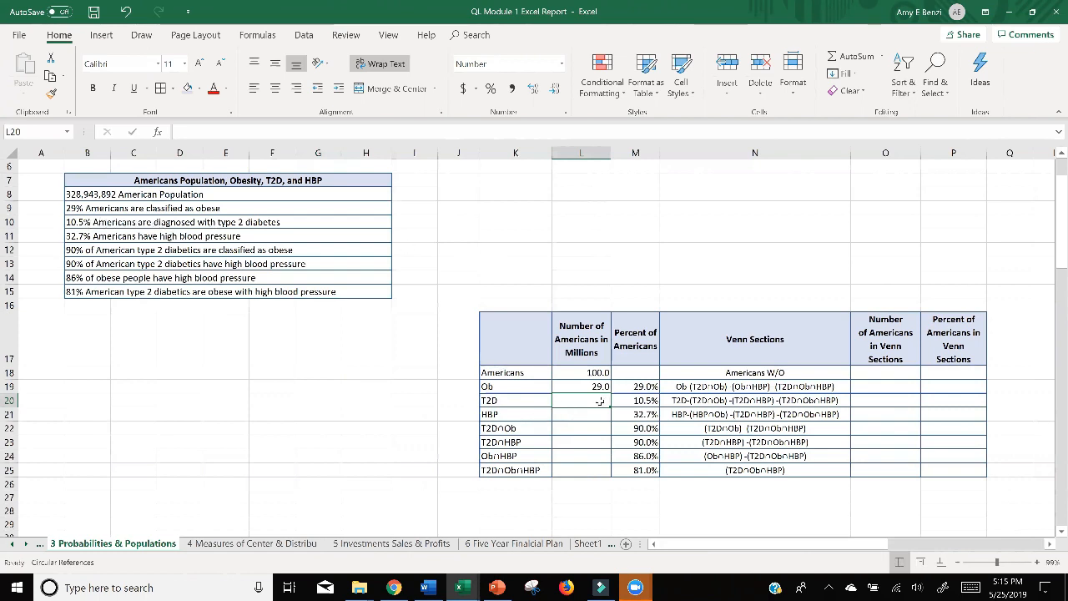
Calculate the number of Americans with T2D in L20 with the formula =M20*L18.
double_click(595, 401)
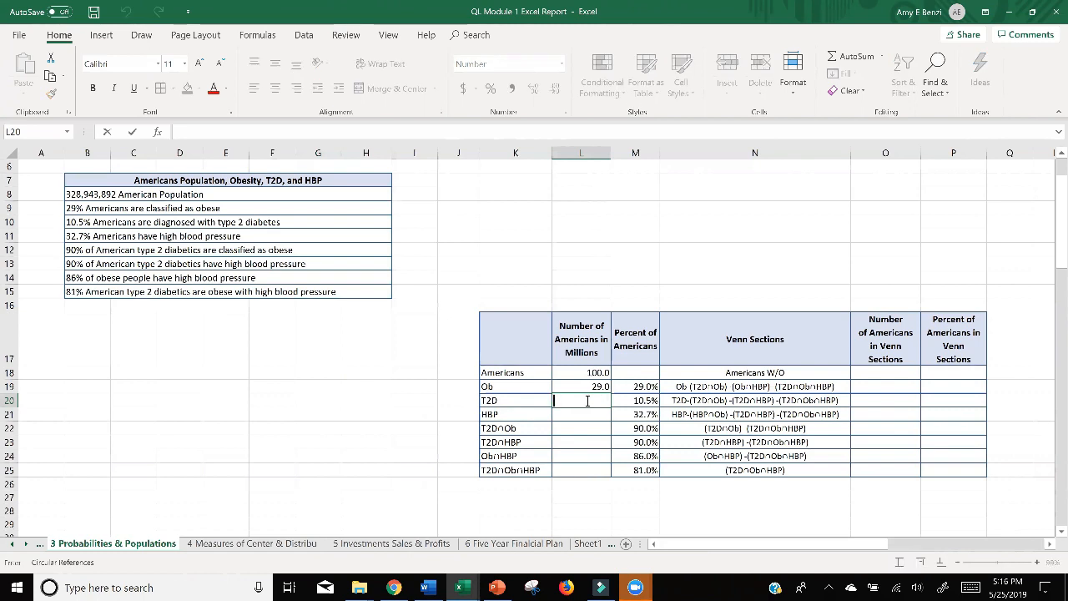
text(=)
click(624, 400)
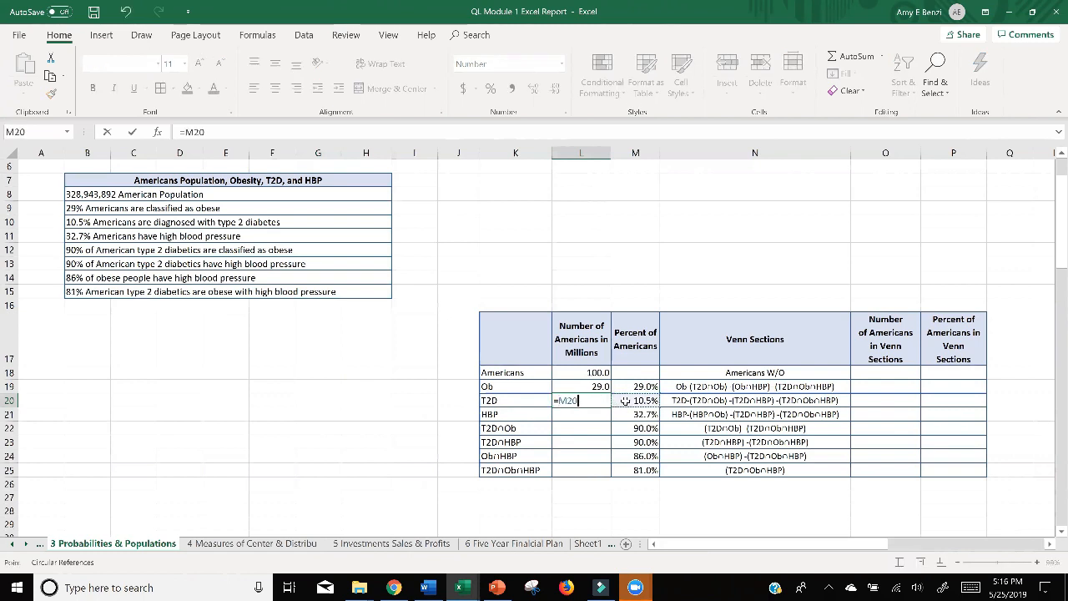
text(*)
click(590, 374)
key(Return)
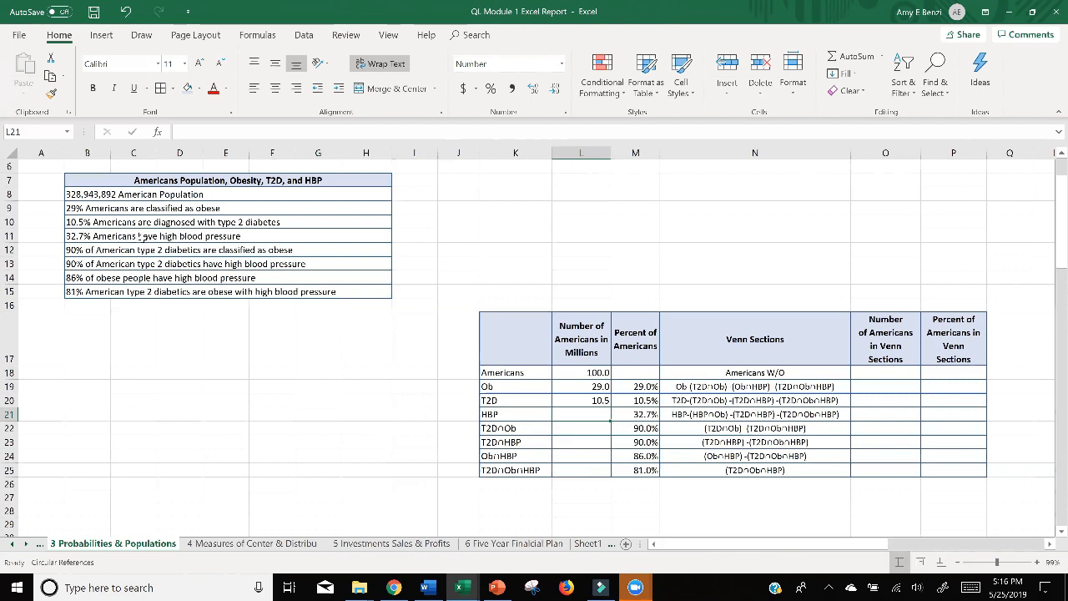
Try filling the T2D formula from L20 down into the HBP row's cell L21.
double_click(579, 415)
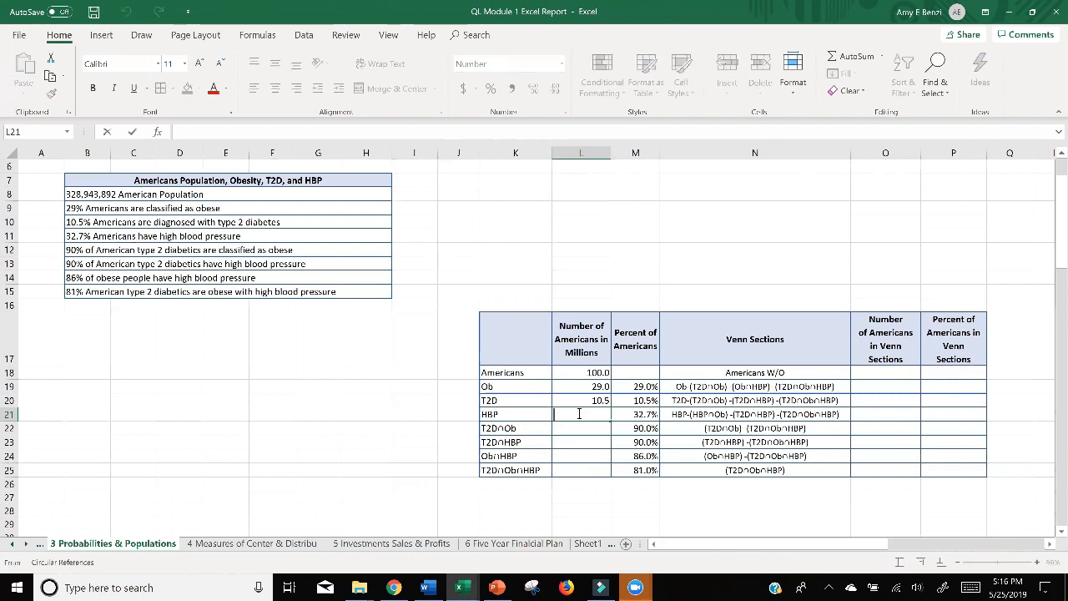
click(594, 401)
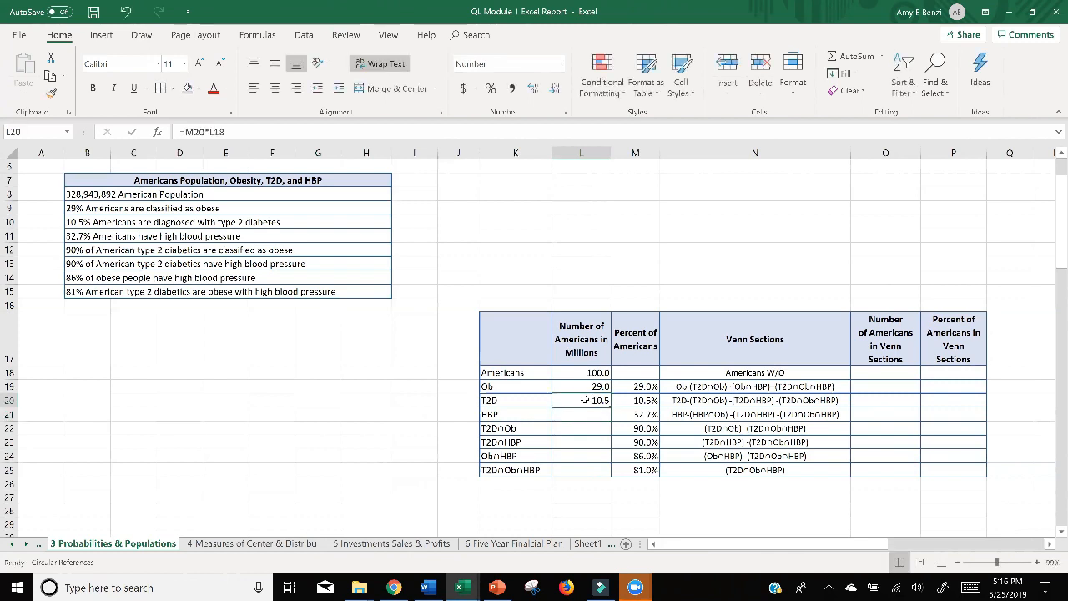
drag(610, 415, 595, 415)
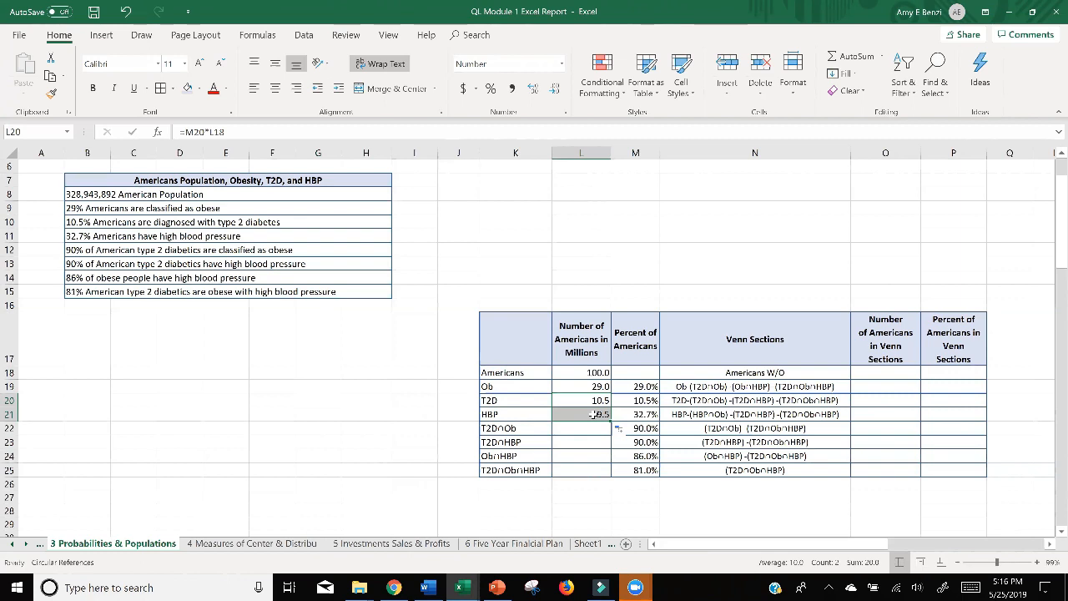
Try changing the copied formula in L21 to =M21*L18, and clear the cell's contents.
double_click(594, 414)
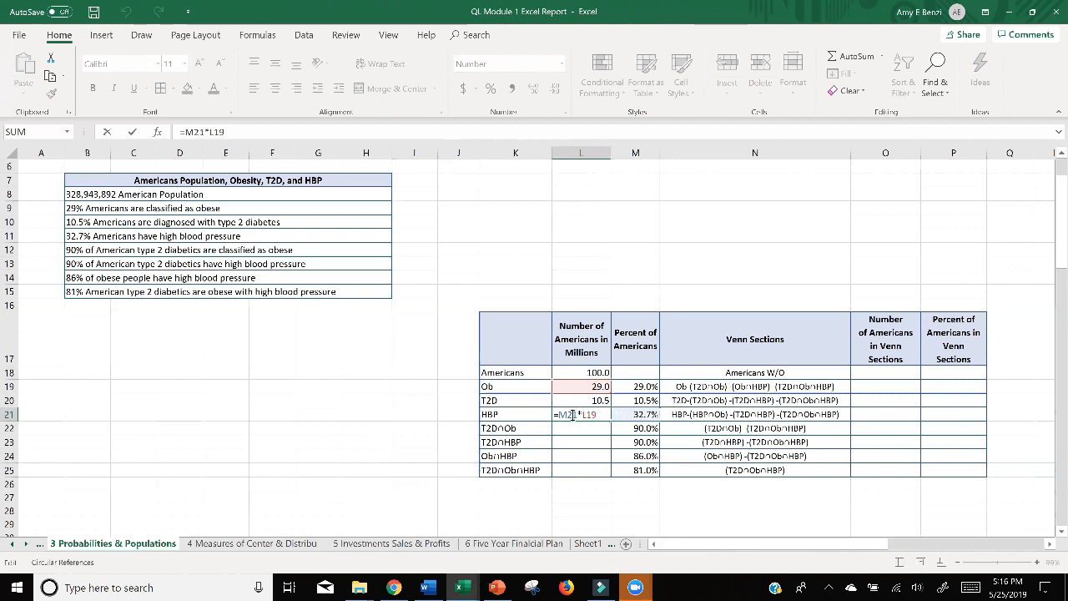
drag(577, 415, 560, 415)
click(601, 417)
click(589, 372)
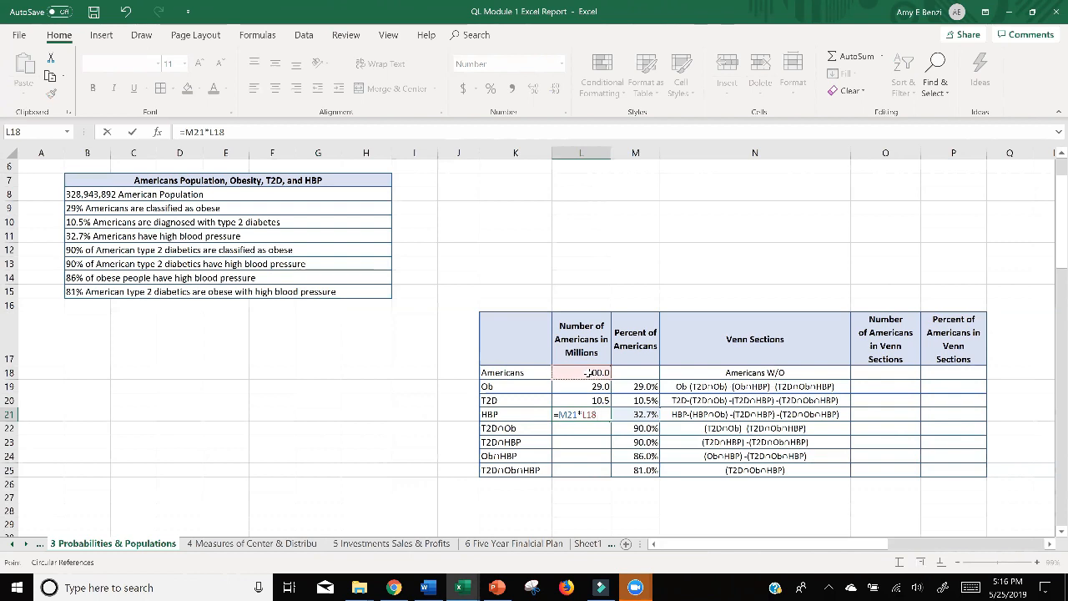
click(591, 440)
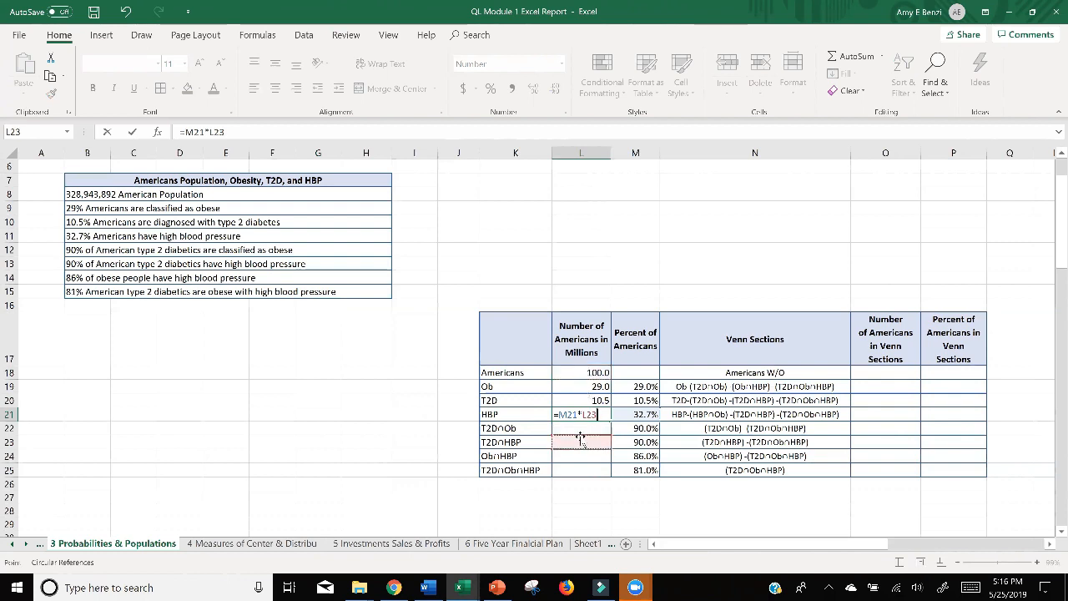
click(582, 376)
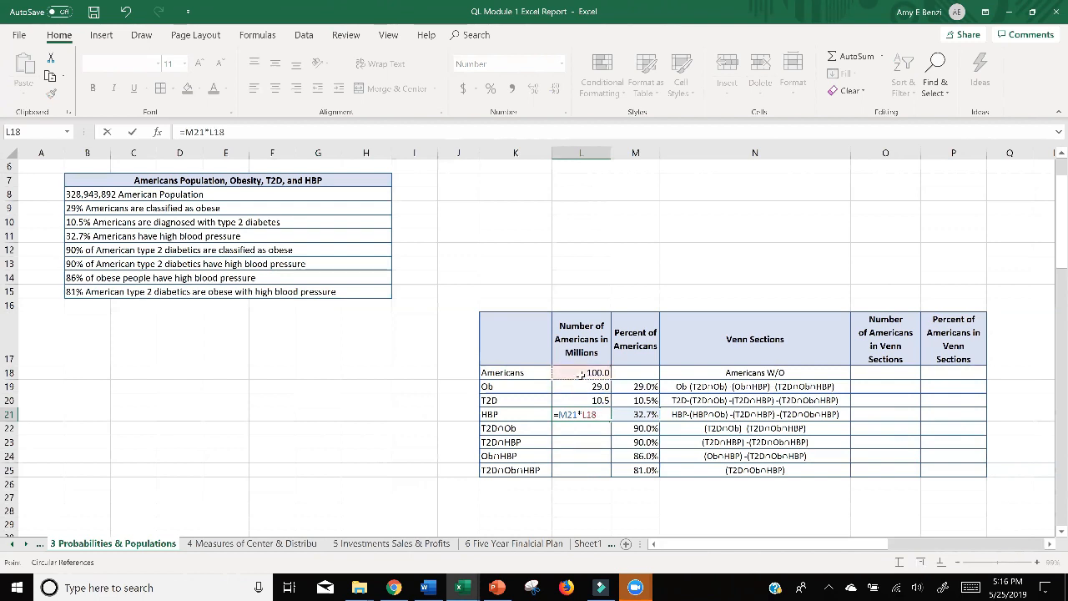
double_click(598, 415)
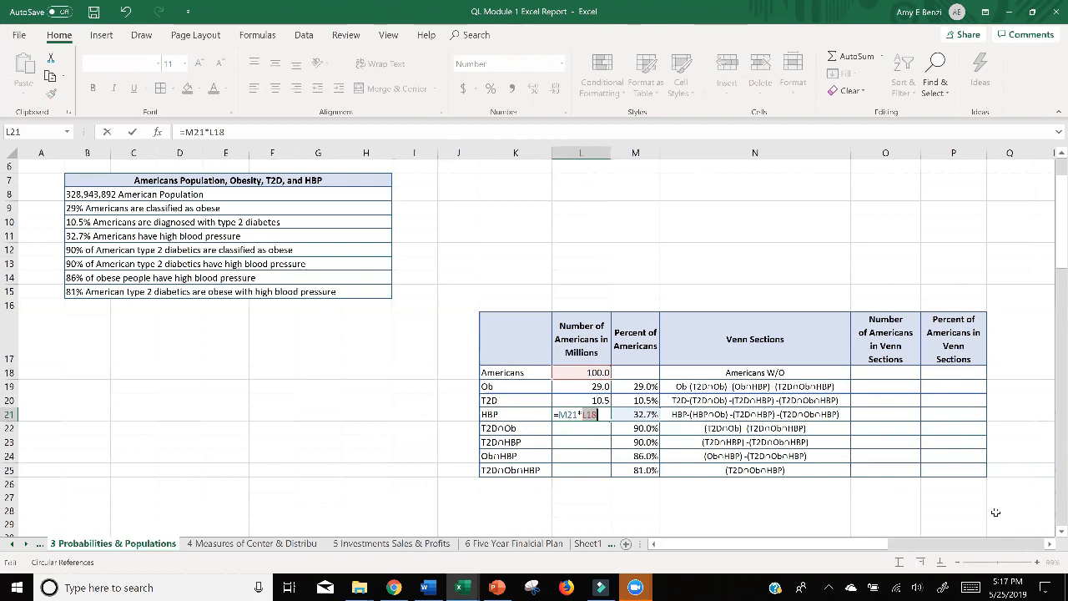
key(BackSpace)
key(BackSpace)
key(BackSpace)
key(BackSpace)
key(BackSpace)
key(BackSpace)
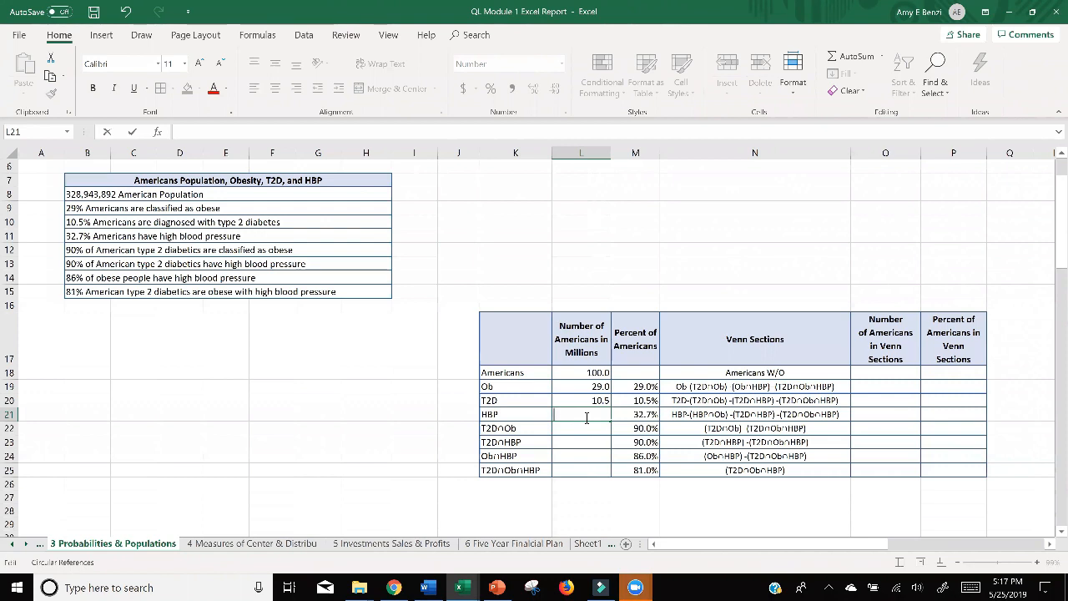
Calculate the number of Americans with HBP in L21 with the formula =M21*L18.
text(==)
key(BackSpace)
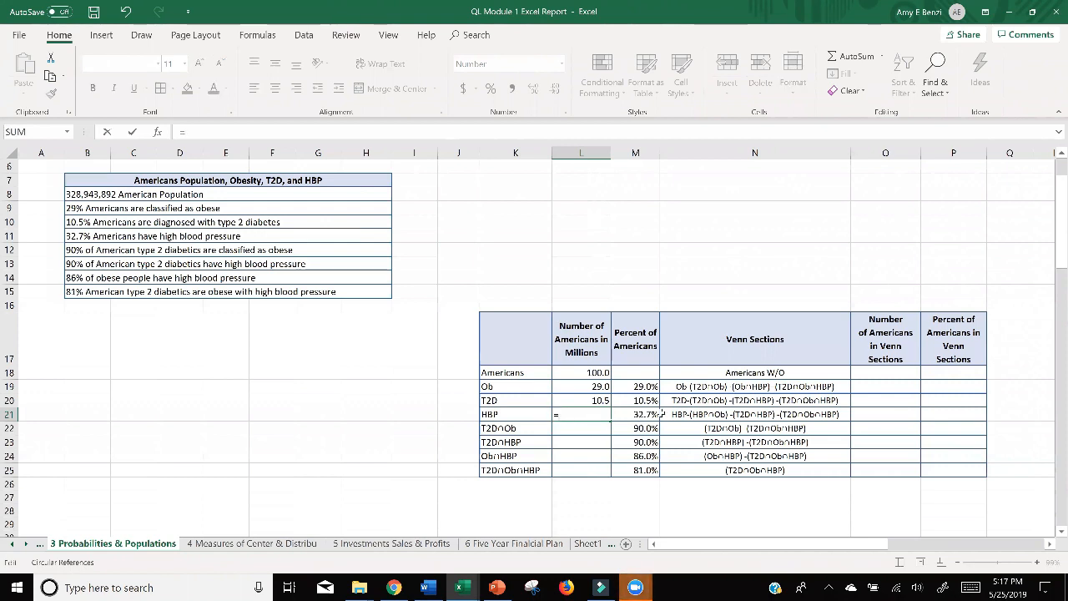
click(632, 414)
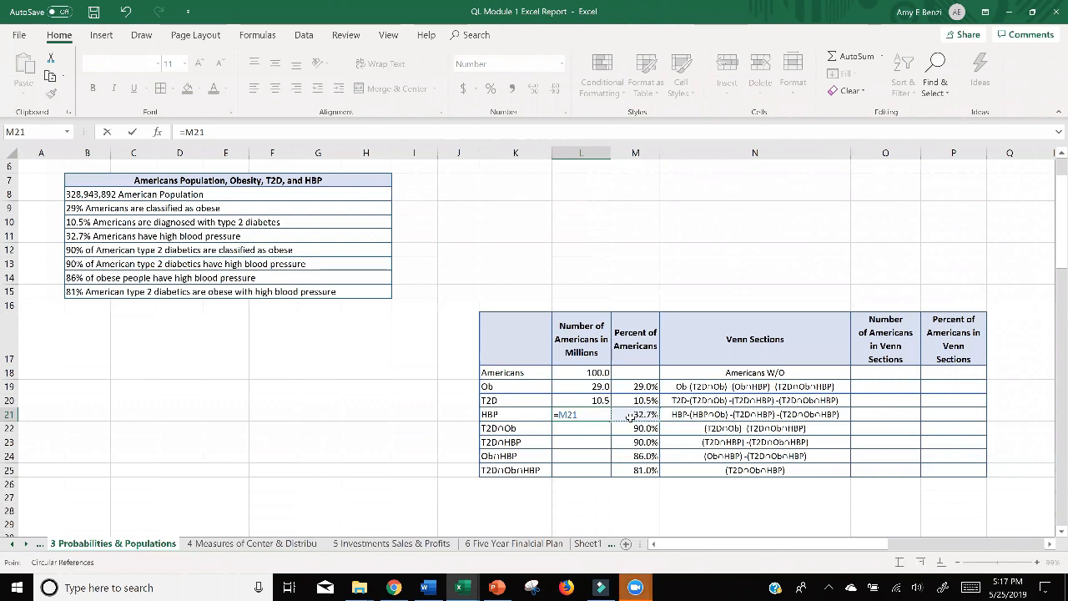
click(584, 416)
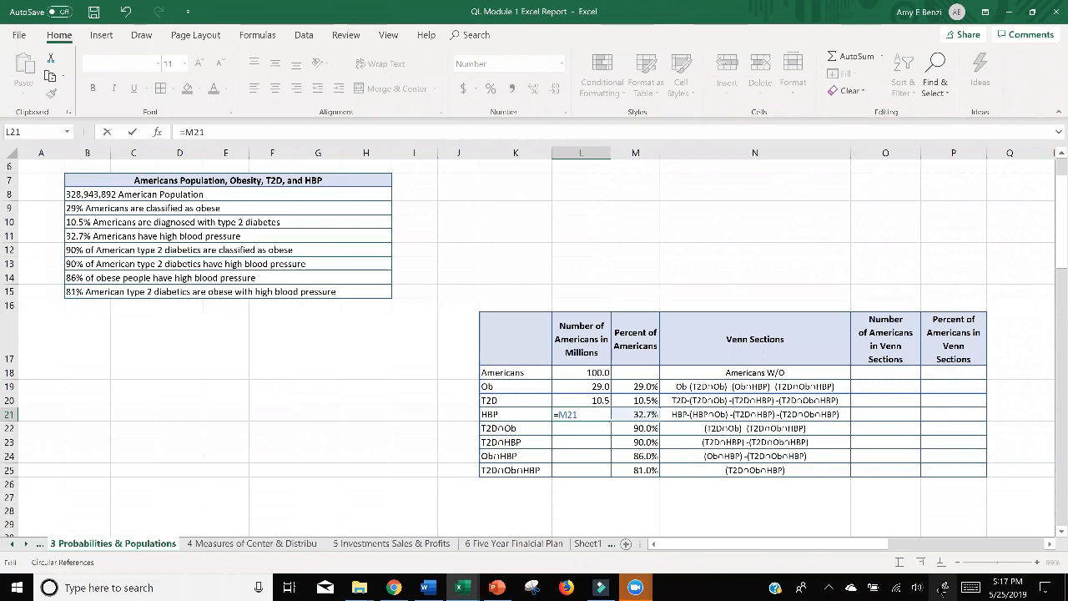
text(*)
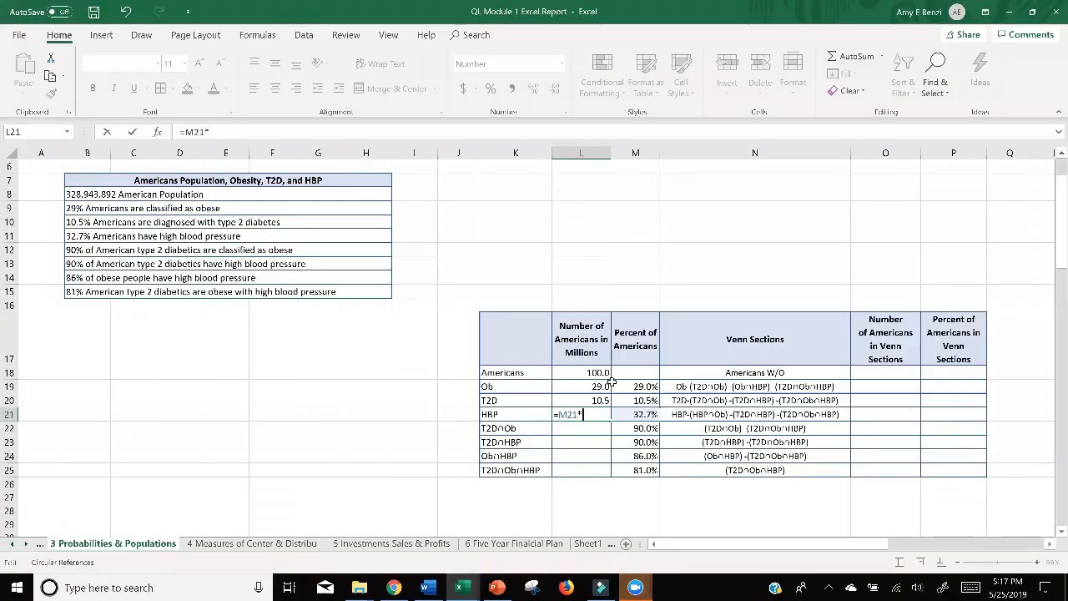
click(595, 373)
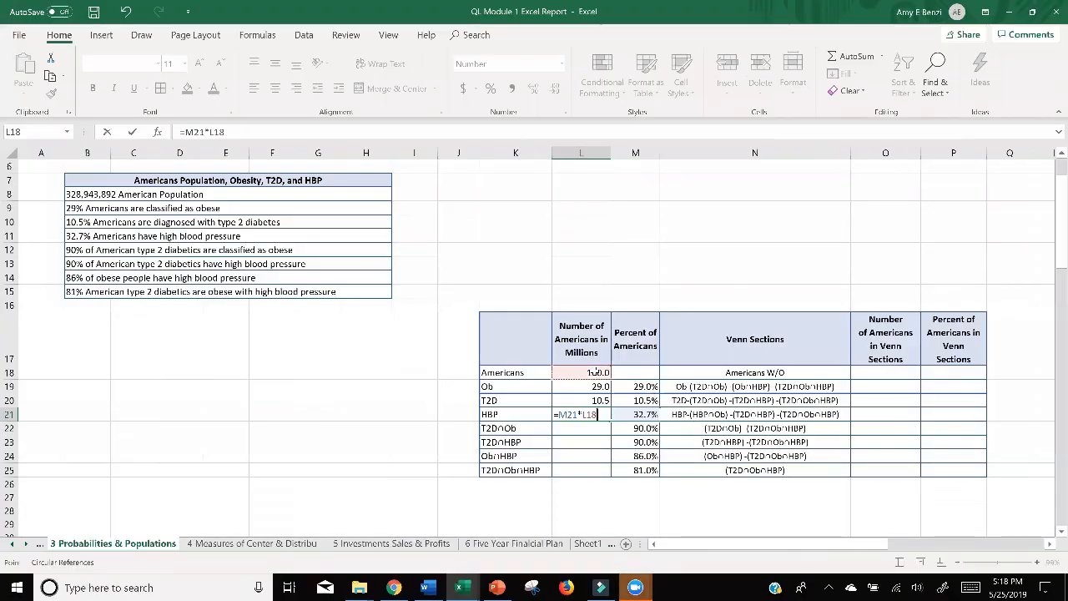
key(Return)
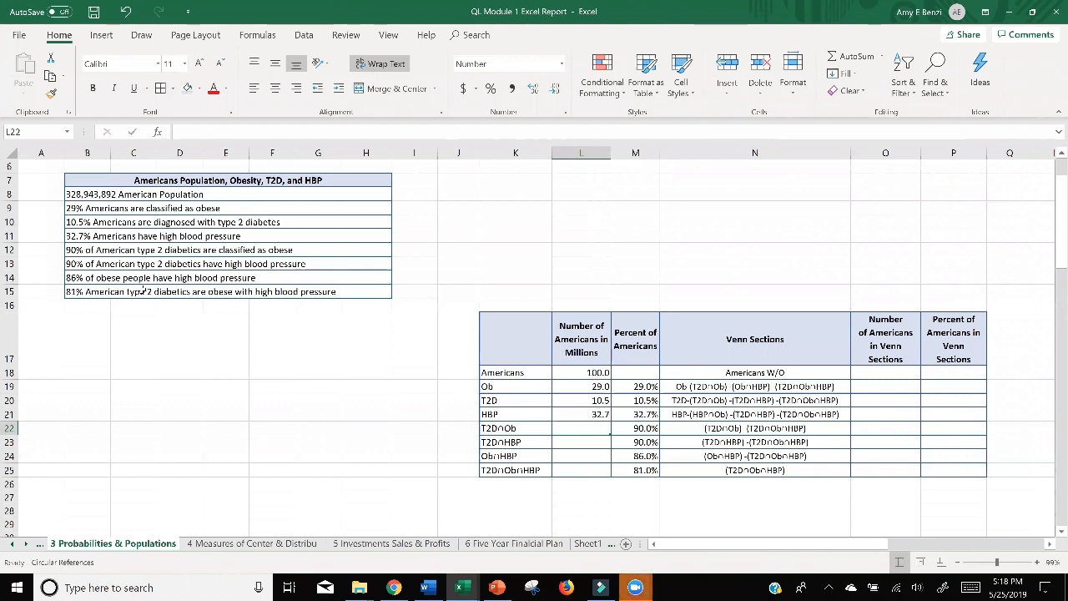
Calculate the T2D∩Ob number in L22 from the T2D count with the formula =M22*L20.
click(94, 249)
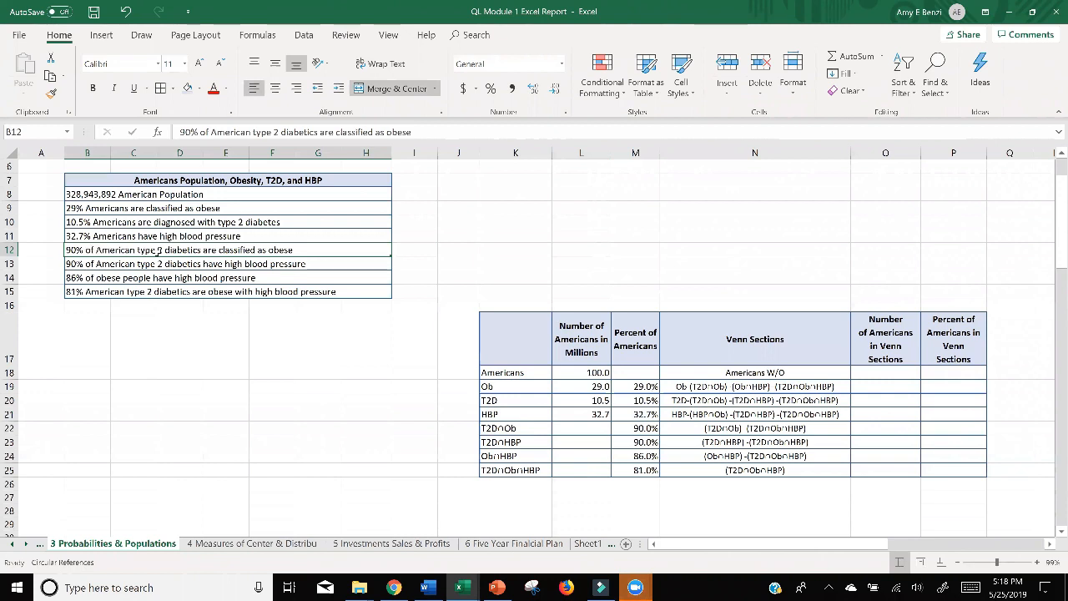
double_click(604, 430)
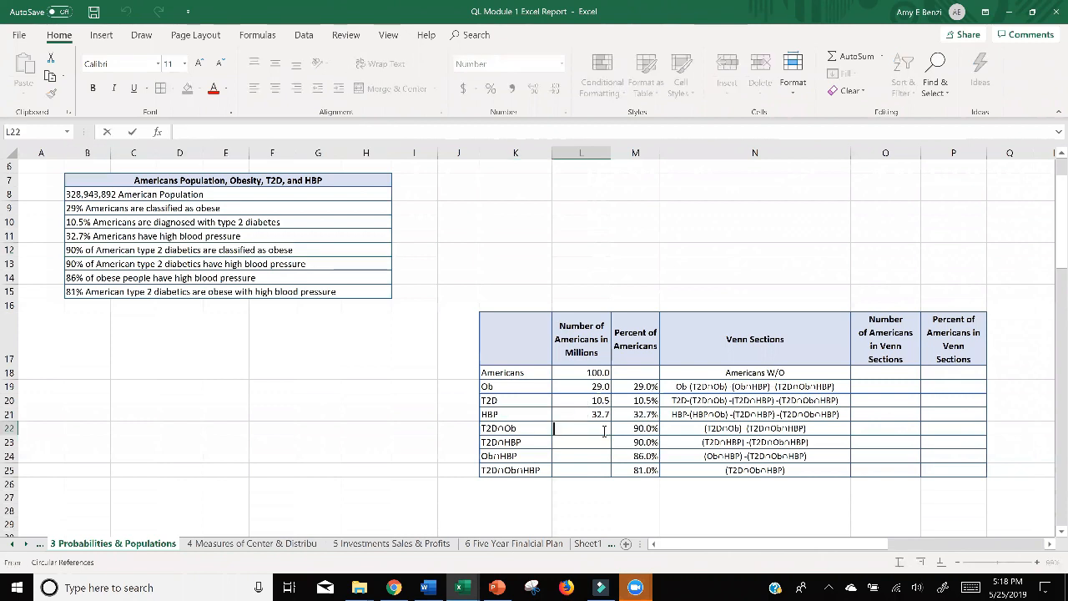
text(=)
click(634, 429)
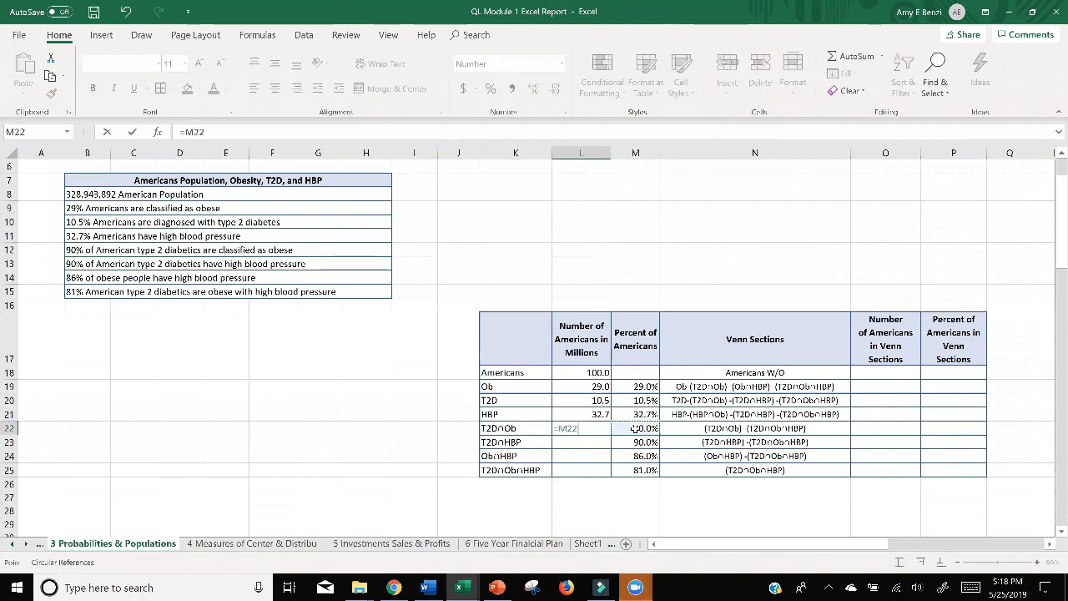
text(*)
click(603, 401)
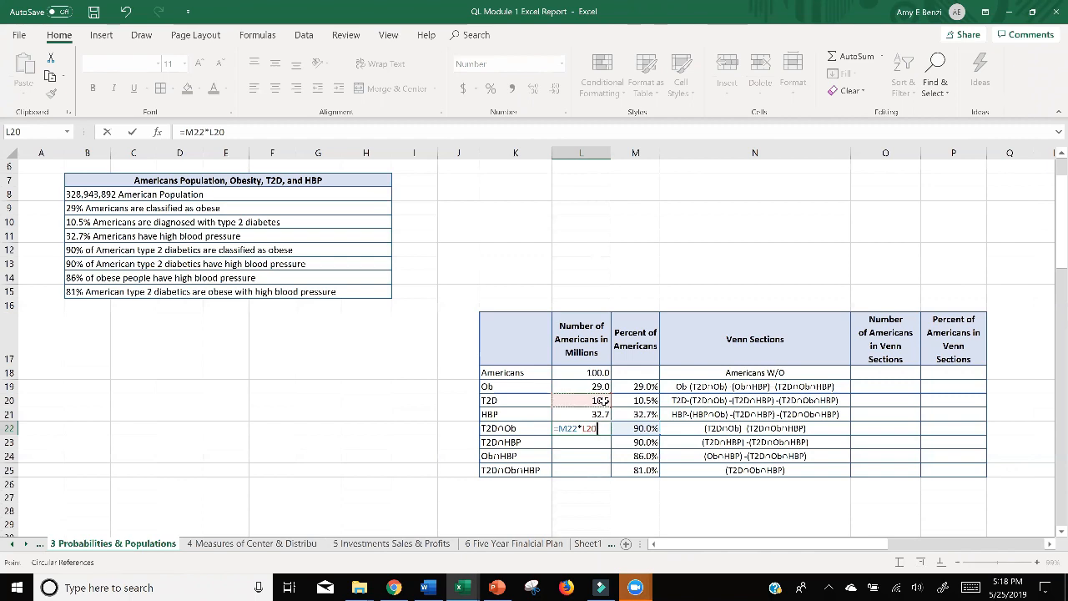
key(Return)
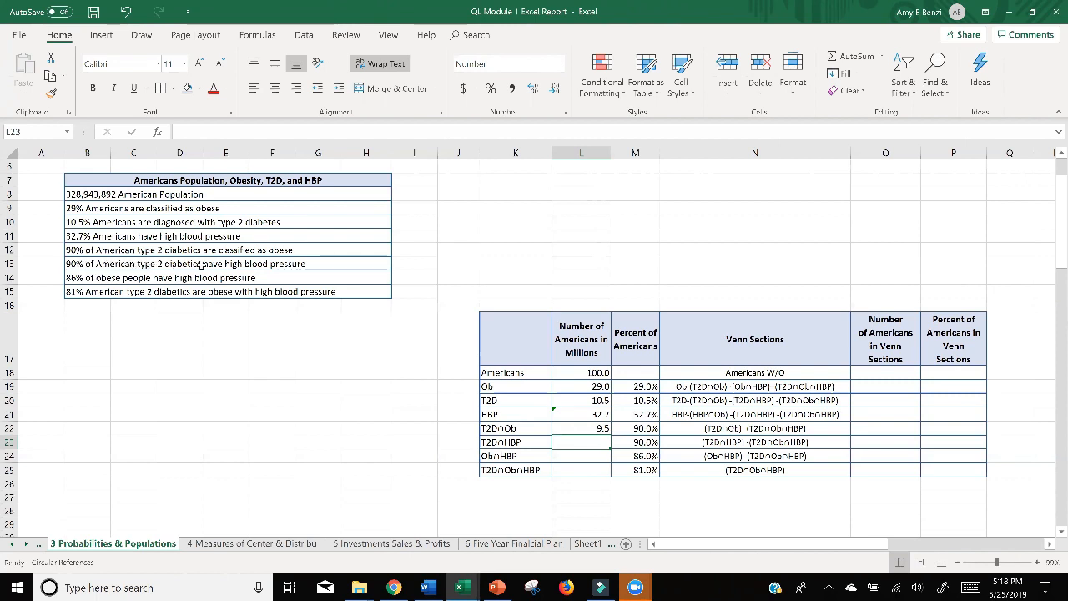
Calculate the T2D∩HBP number in L23 from the T2D count with the formula =M23*L20.
double_click(581, 441)
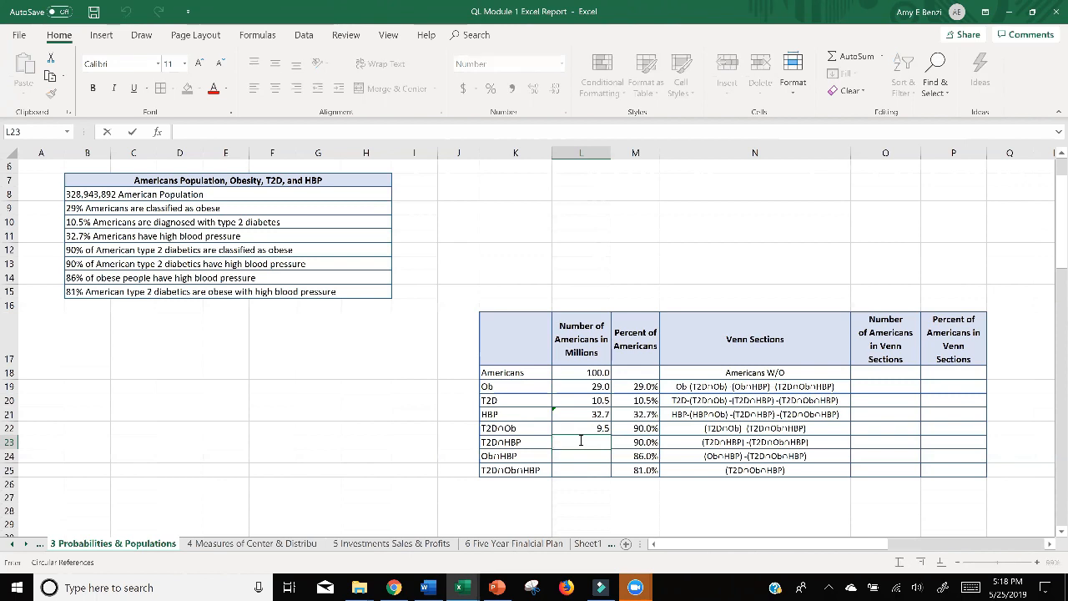
text(=)
click(624, 445)
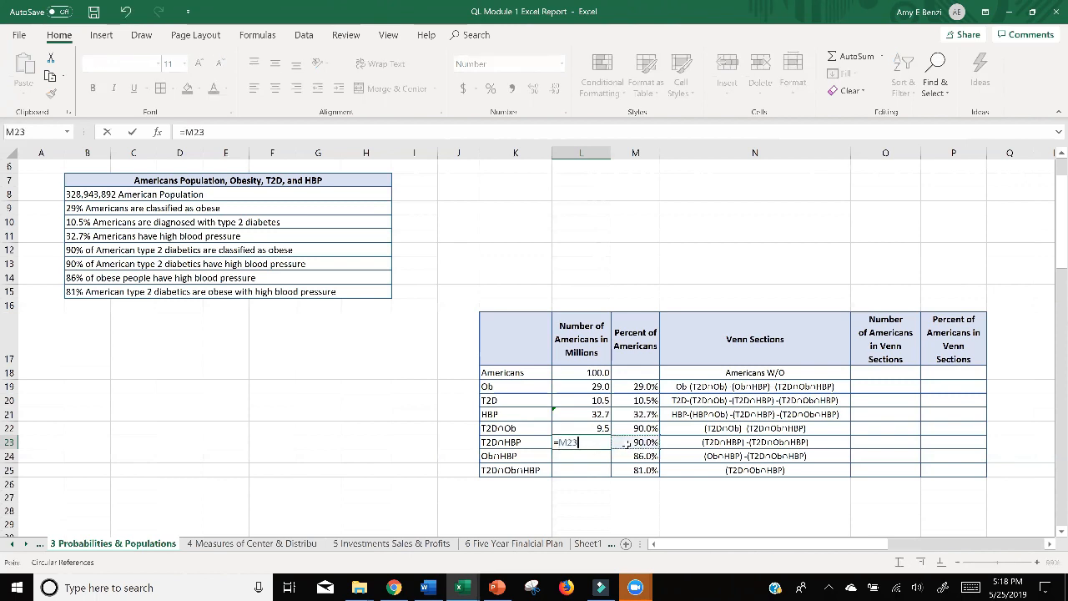
text(*)
click(591, 401)
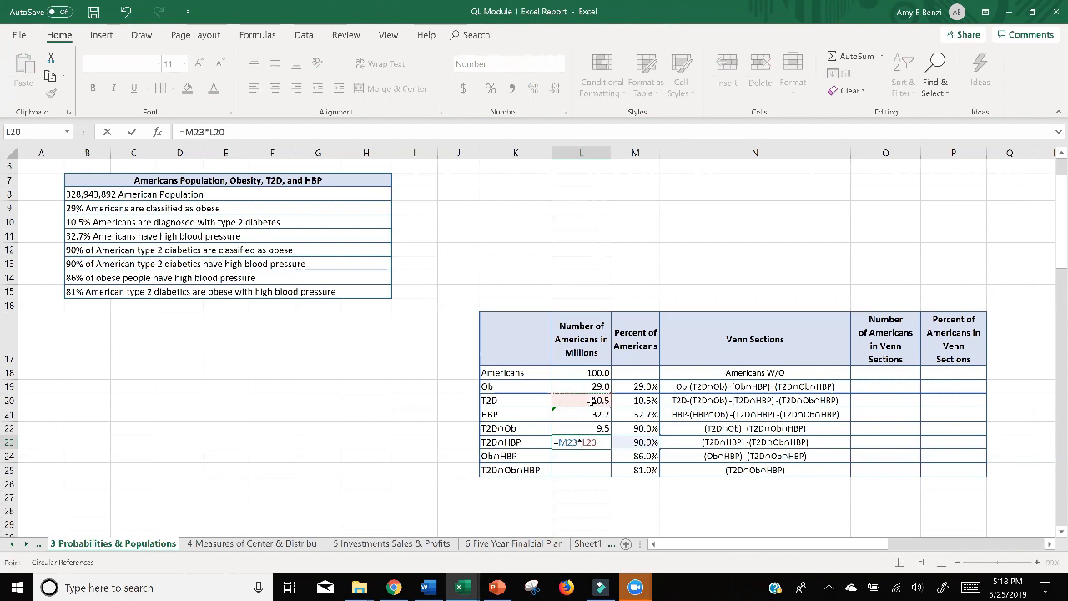
key(Return)
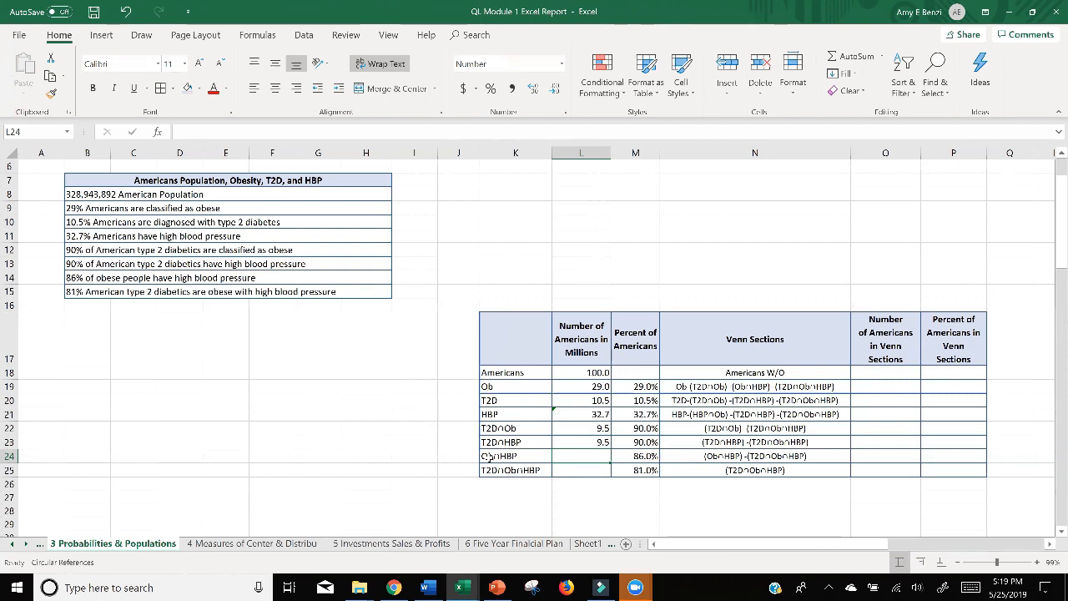
Calculate the Ob∩HBP number in L24 from the obese count with the formula =M24*L19.
double_click(569, 458)
text(=)
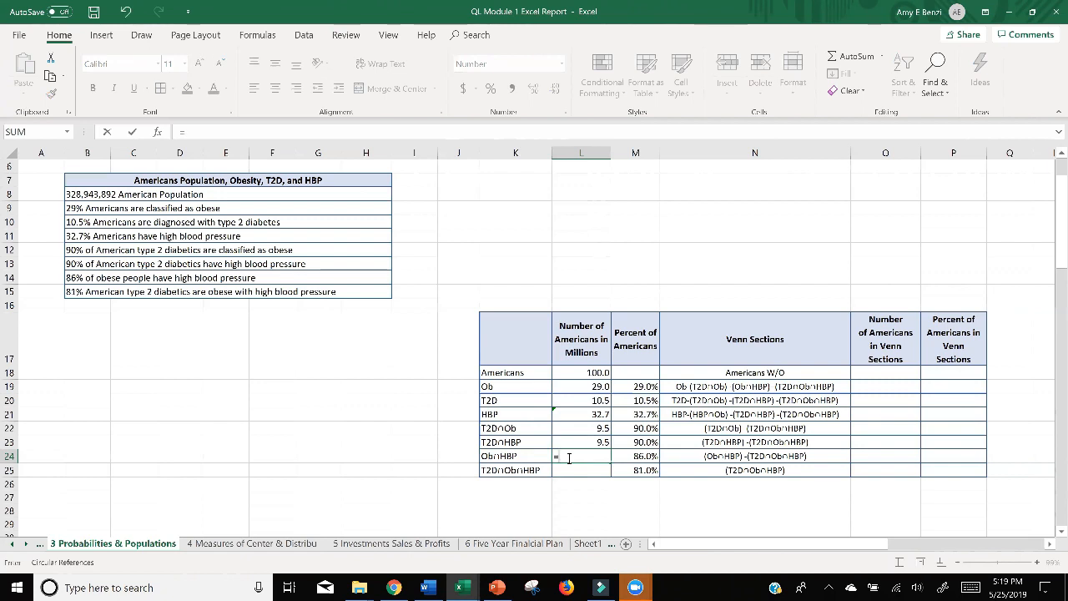
click(647, 457)
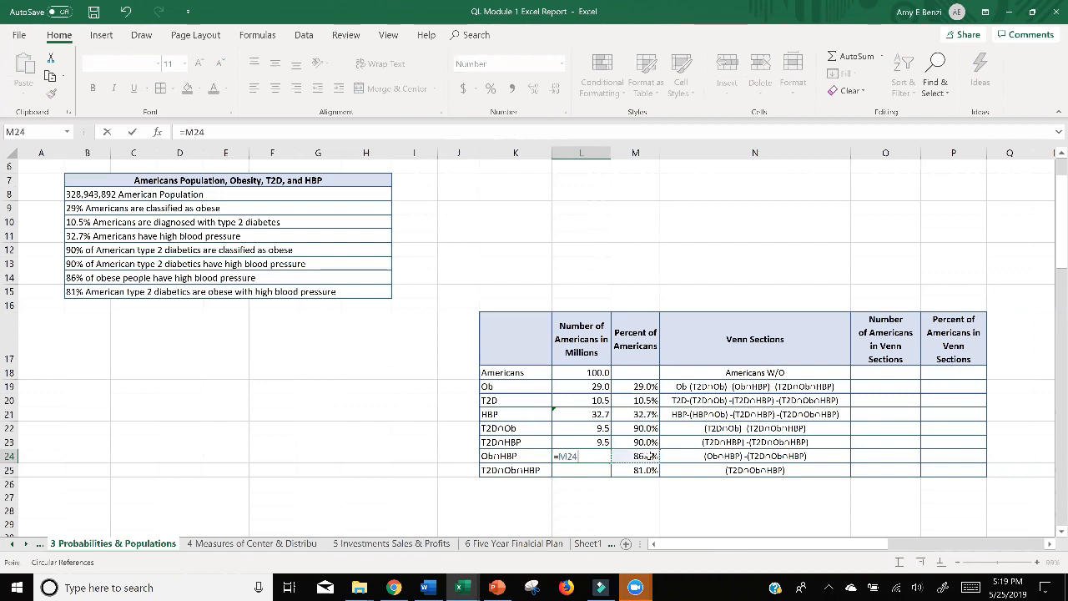
text(*)
click(589, 386)
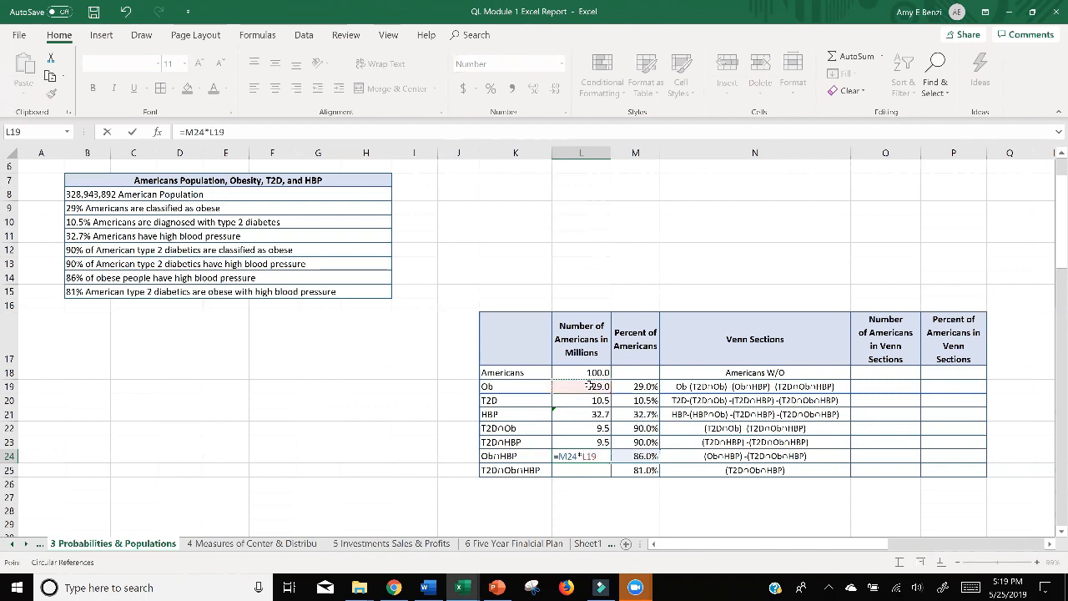
key(Return)
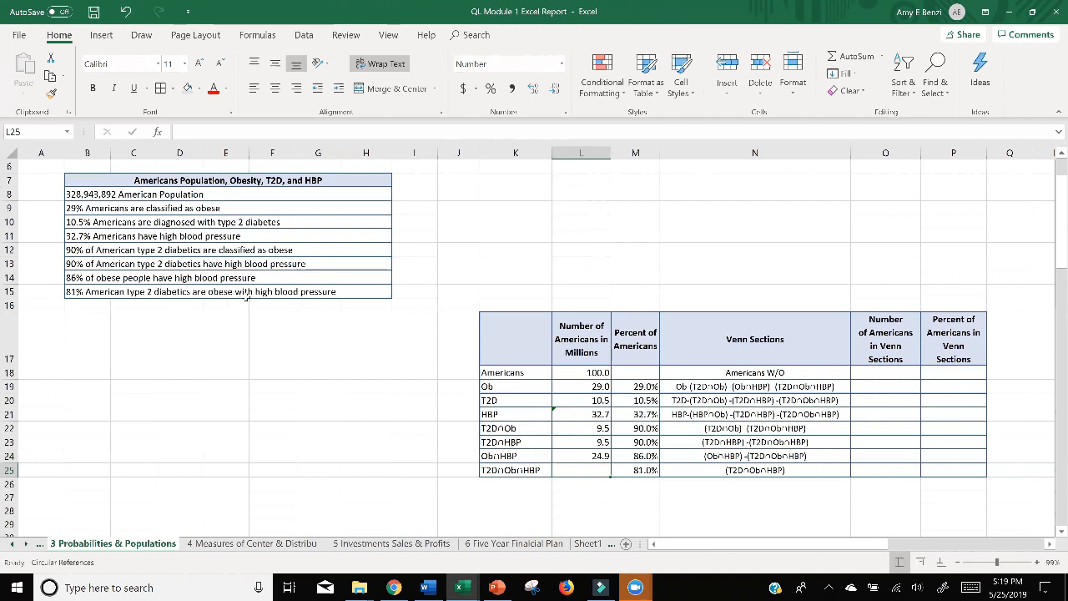
Calculate the T2D∩Ob∩HBP number in L25 from the T2D count with the formula =M25*L20.
text(=)
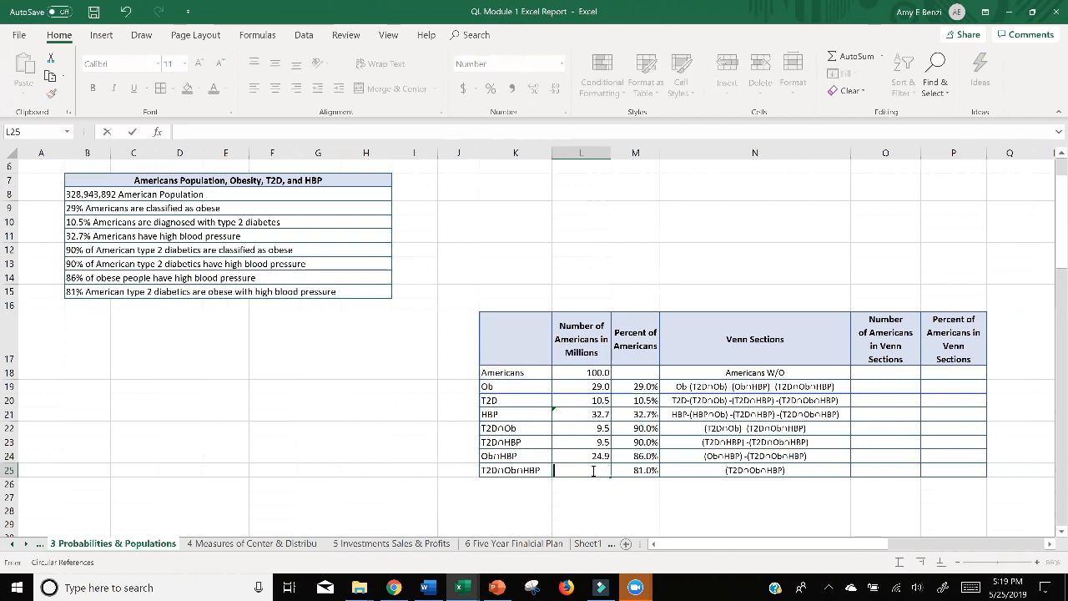
click(623, 473)
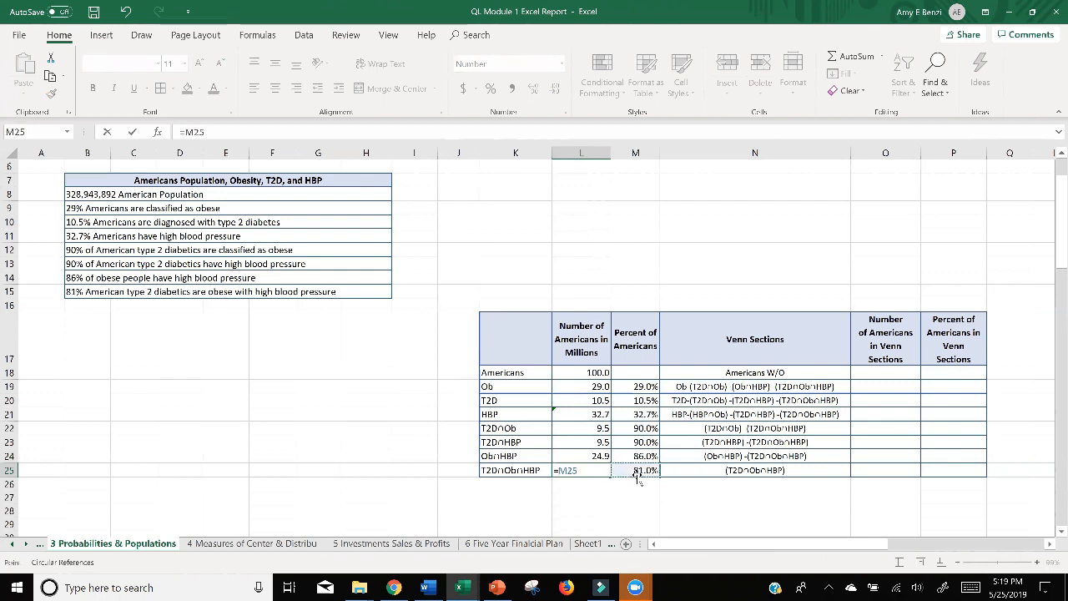
text(*)
click(564, 401)
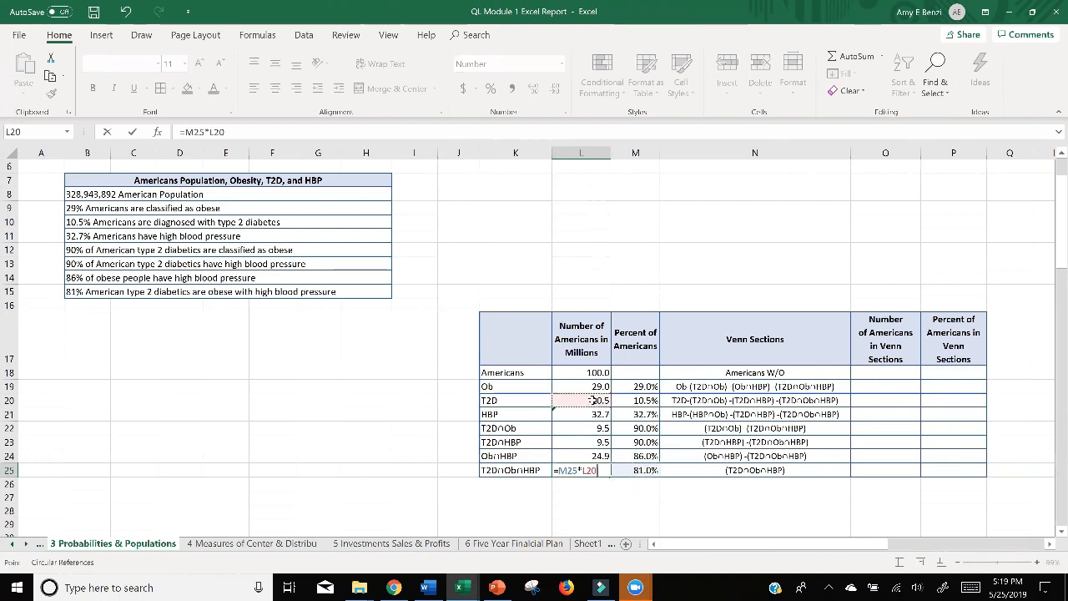
key(Return)
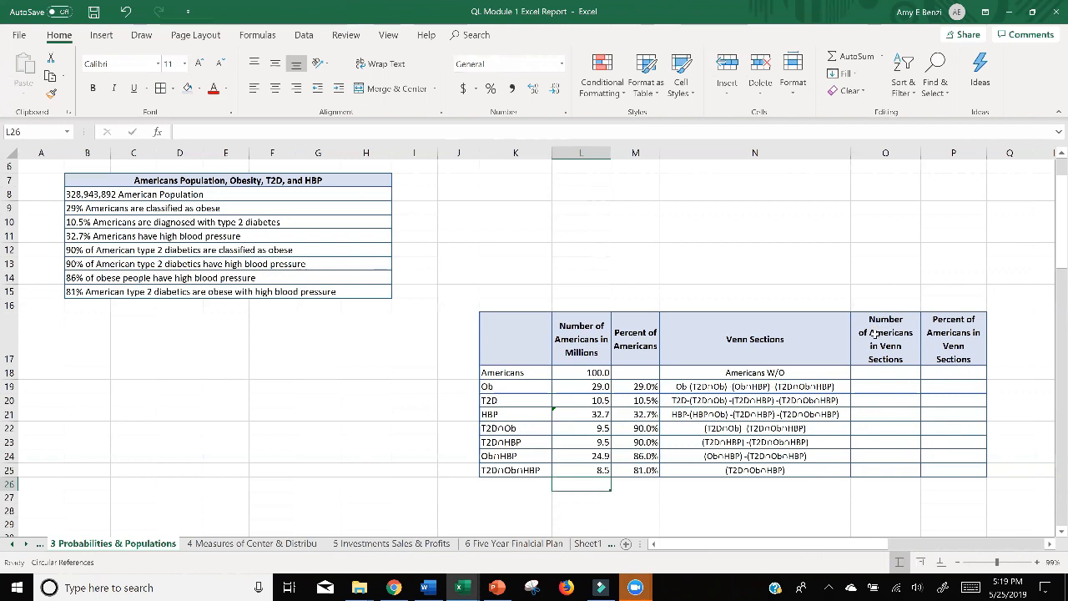
click(791, 496)
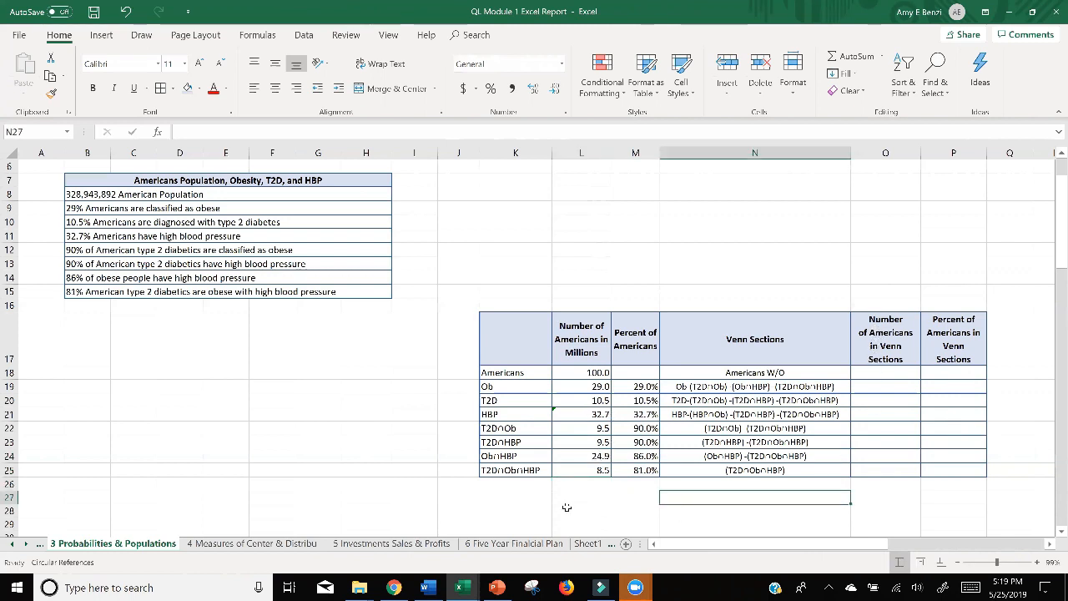
Switch to the PowerPoint deck, examine the Shipley's Do-nuts Venn diagram subtraction examples on slides 19 to 23, and return to the Excel workbook.
click(507, 592)
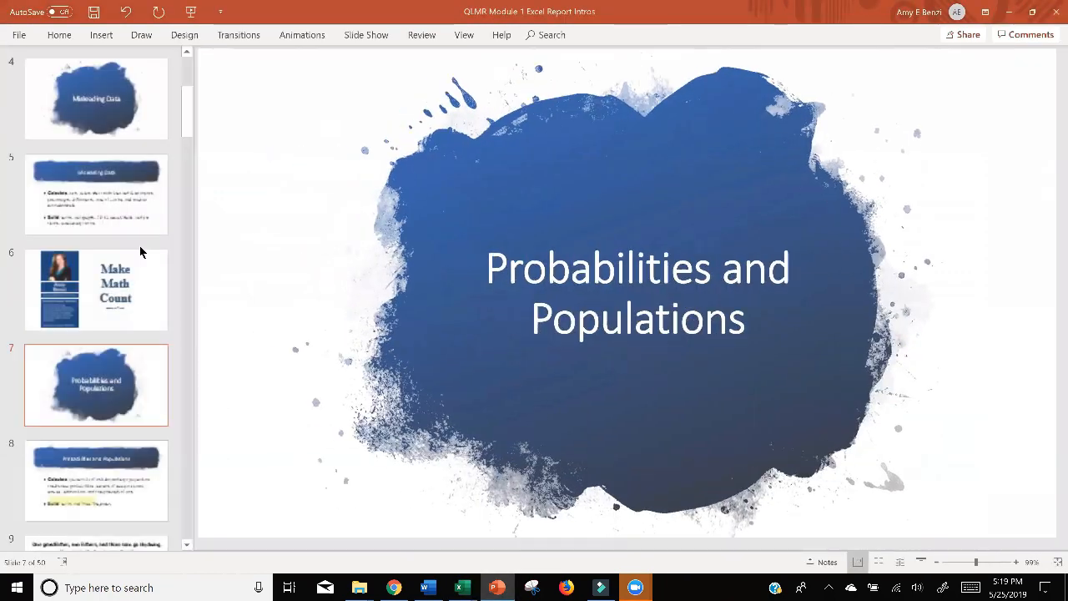
scroll(140, 252, down, 10)
scroll(140, 252, down, 6)
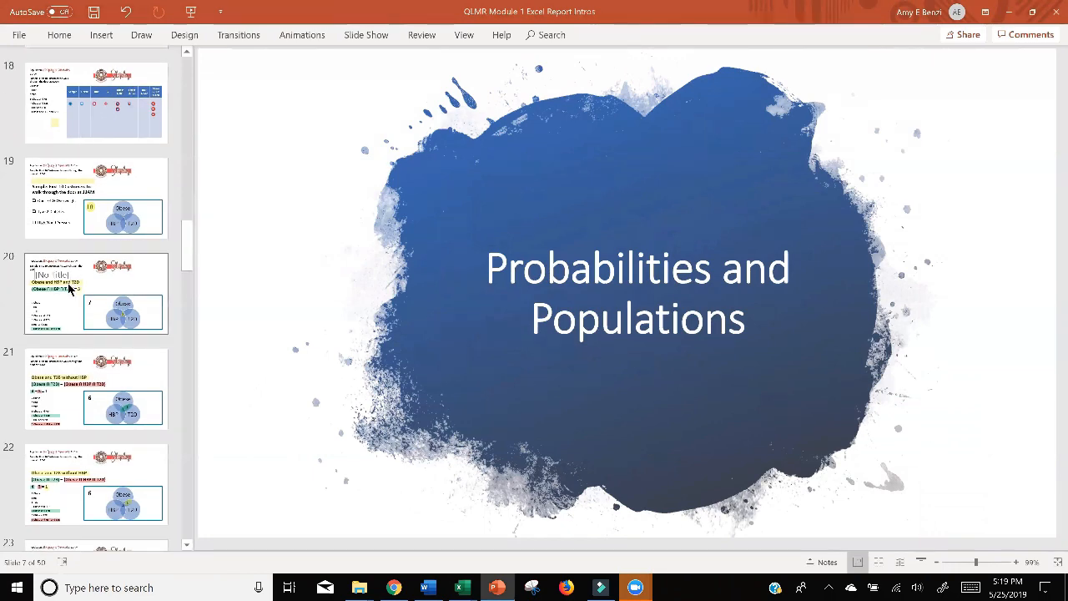
click(65, 213)
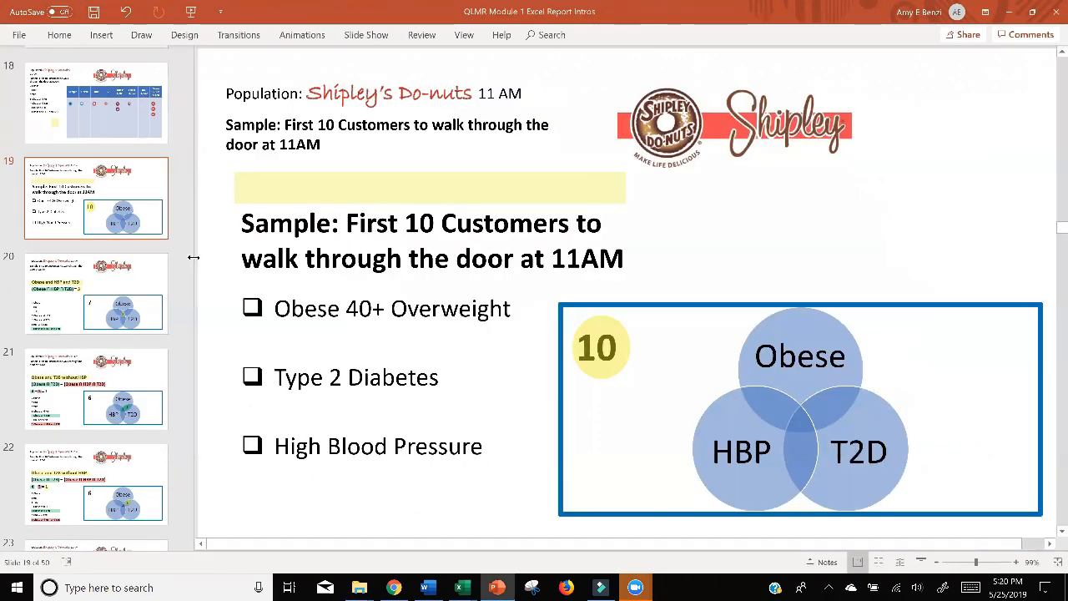
drag(191, 256, 121, 250)
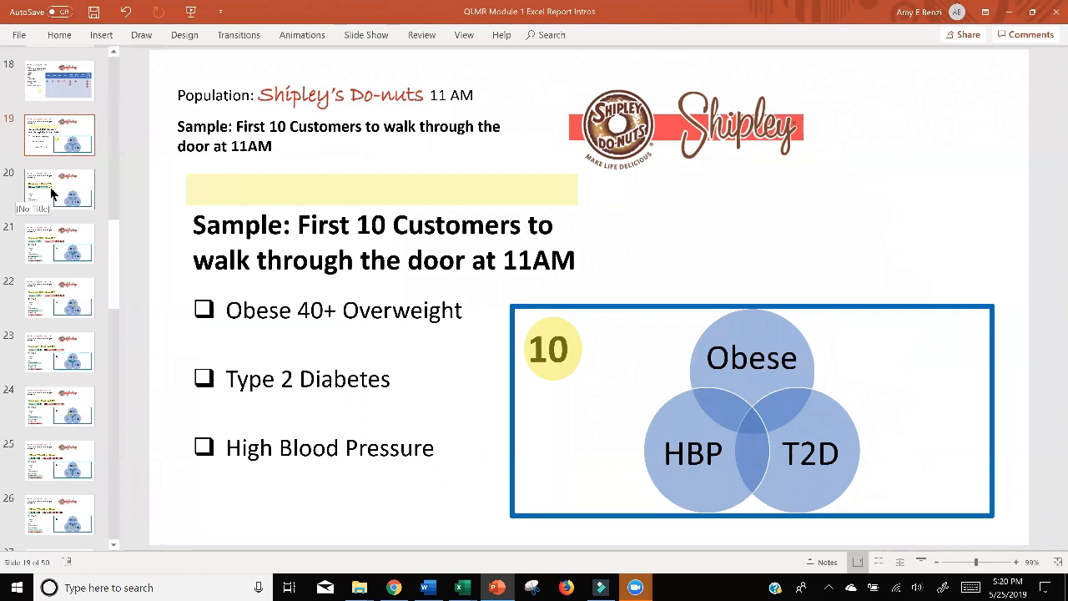
click(44, 201)
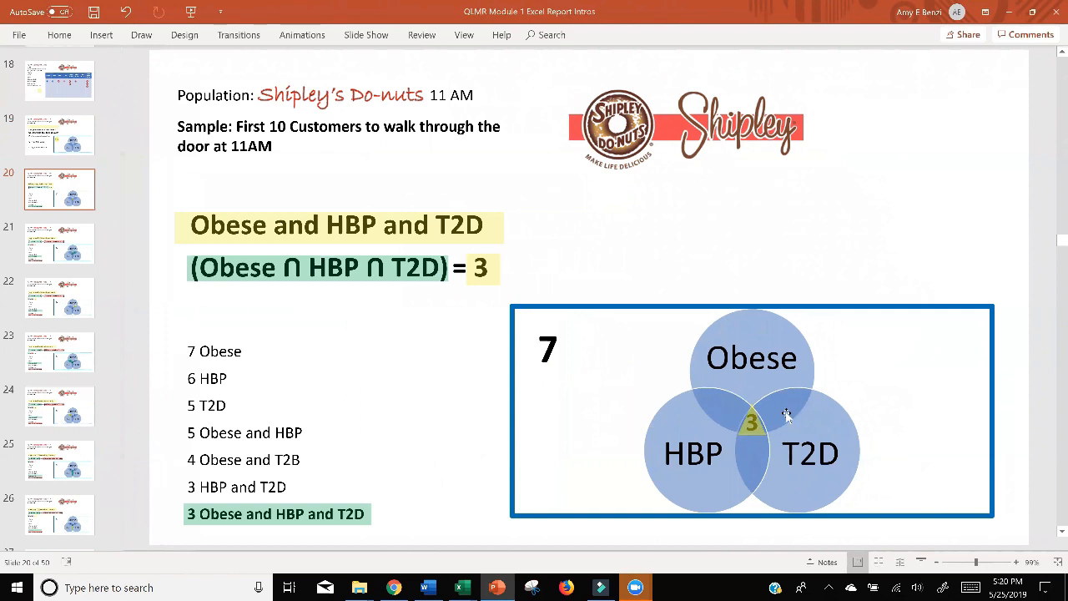
click(41, 256)
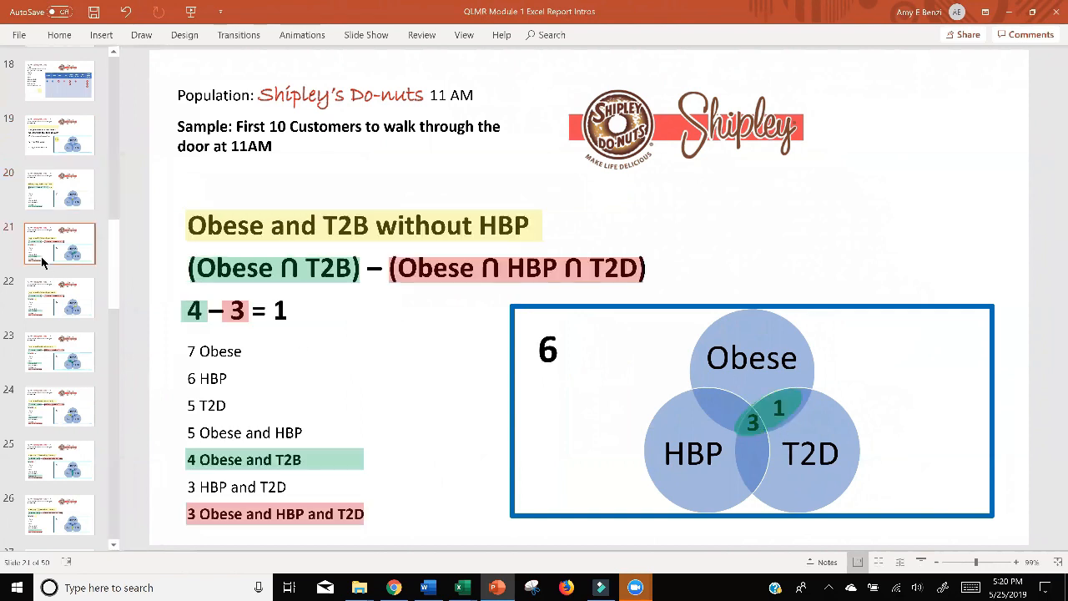
click(44, 299)
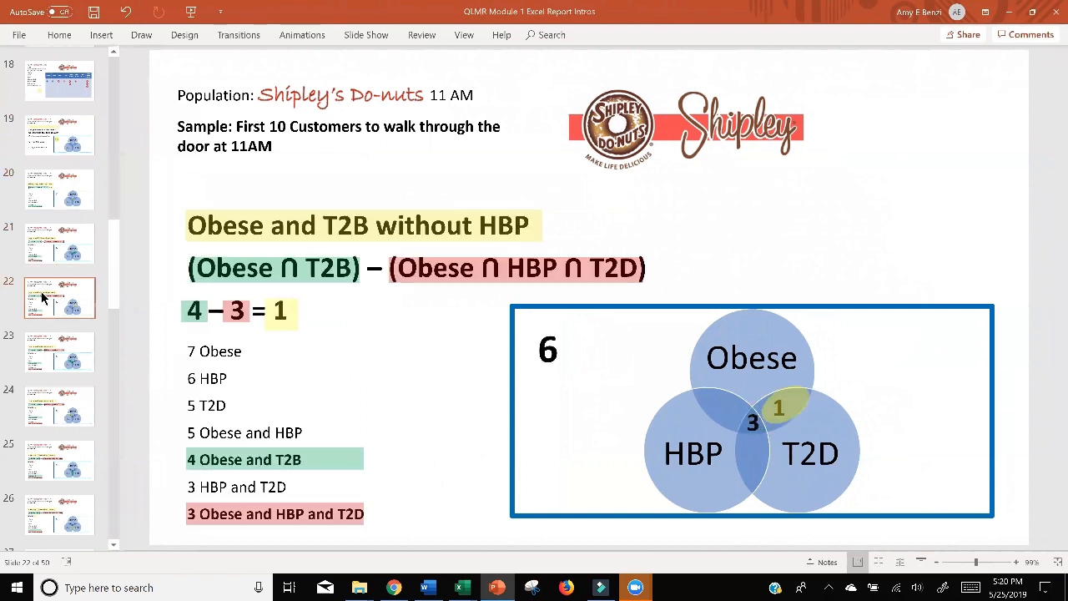
click(48, 344)
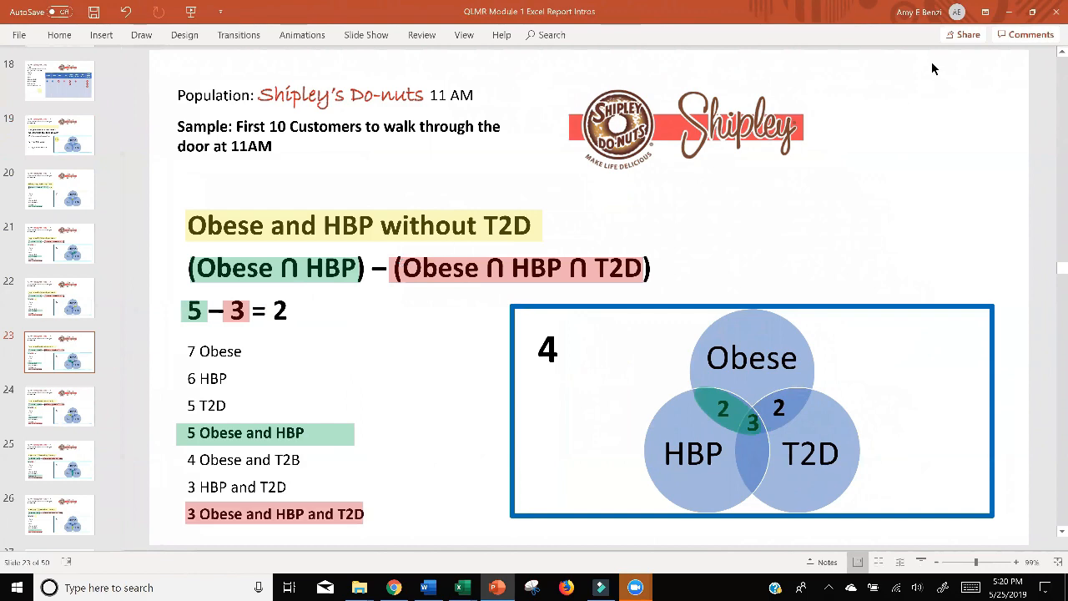
click(1008, 13)
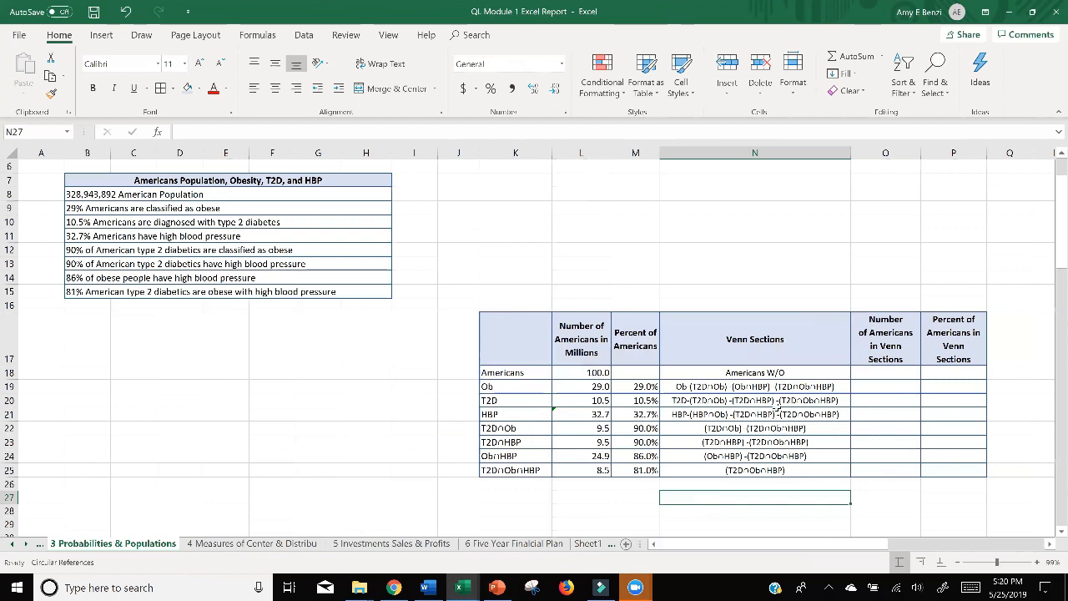
Fill the T2D∩Ob∩HBP Venn section number in O25 with the formula =L25.
click(874, 471)
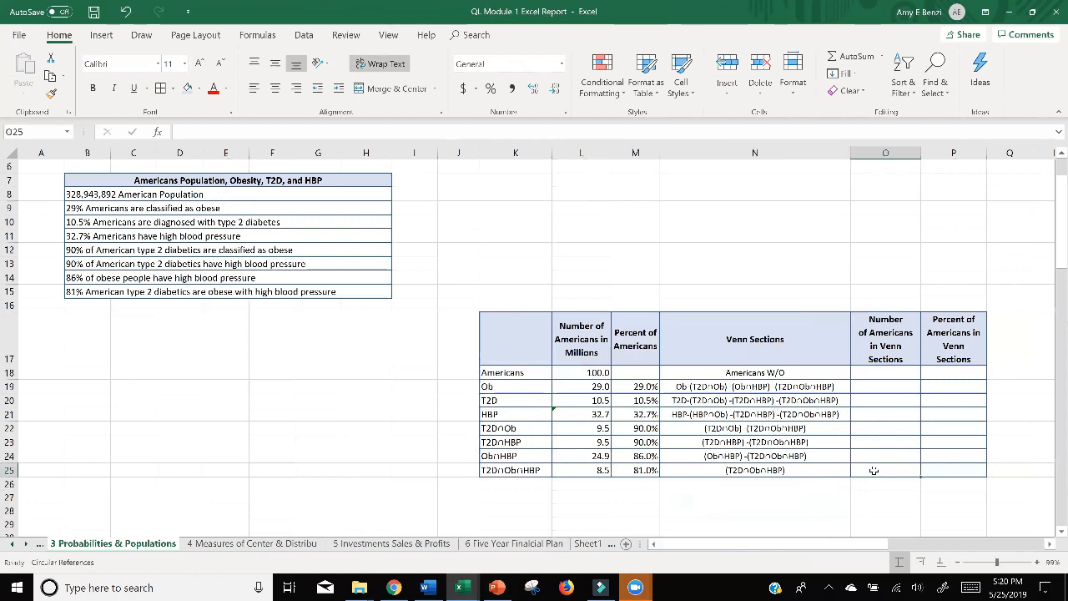
text(=)
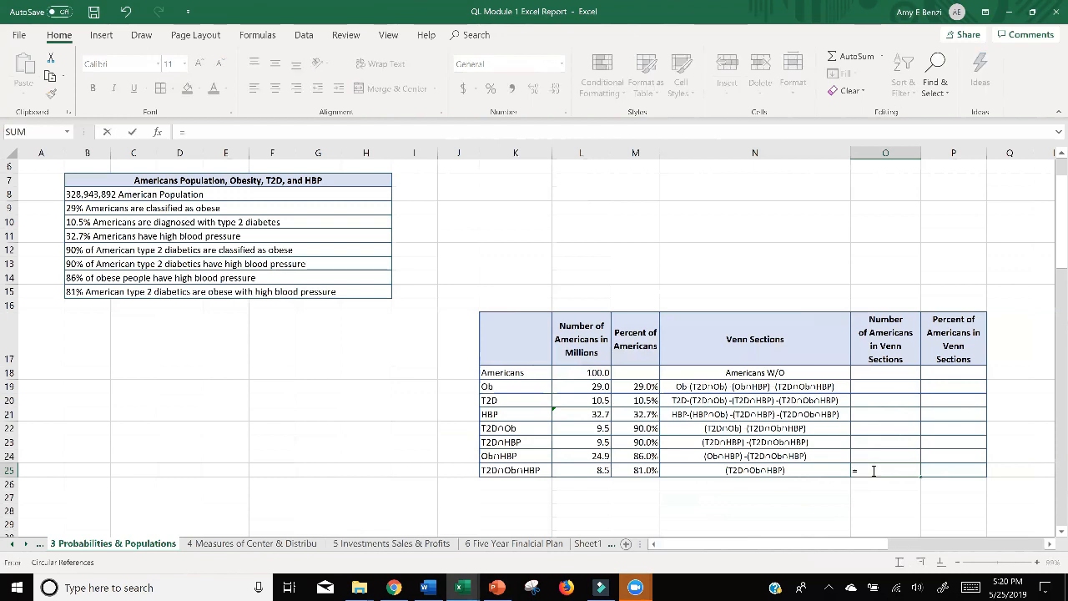
click(588, 470)
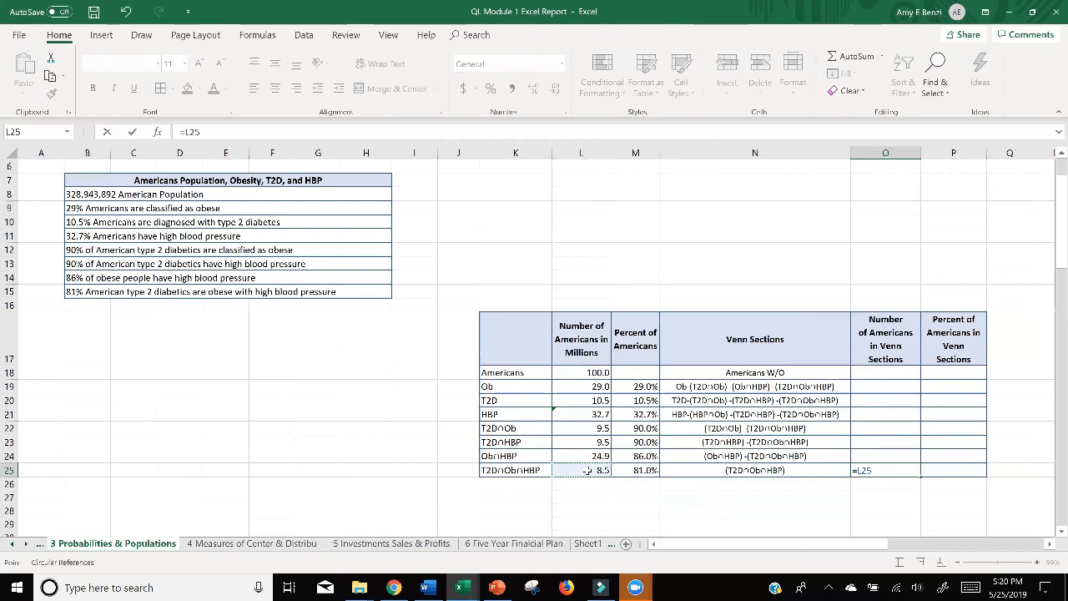
key(Return)
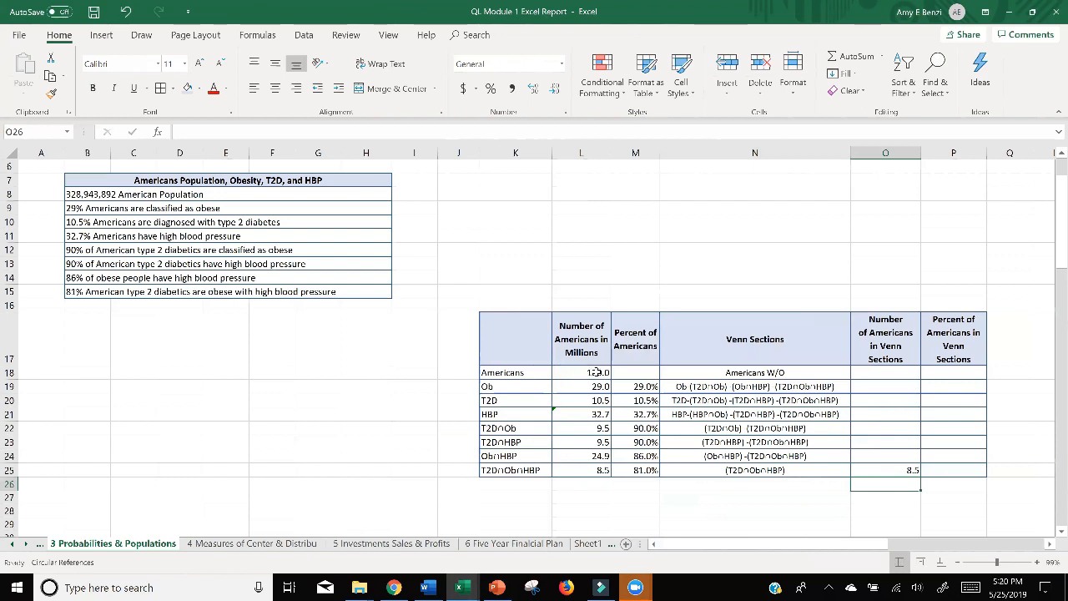
Calculate the Ob∩HBP Venn section number in O24 without the triple overlap, using the formula =L24-L25.
double_click(875, 457)
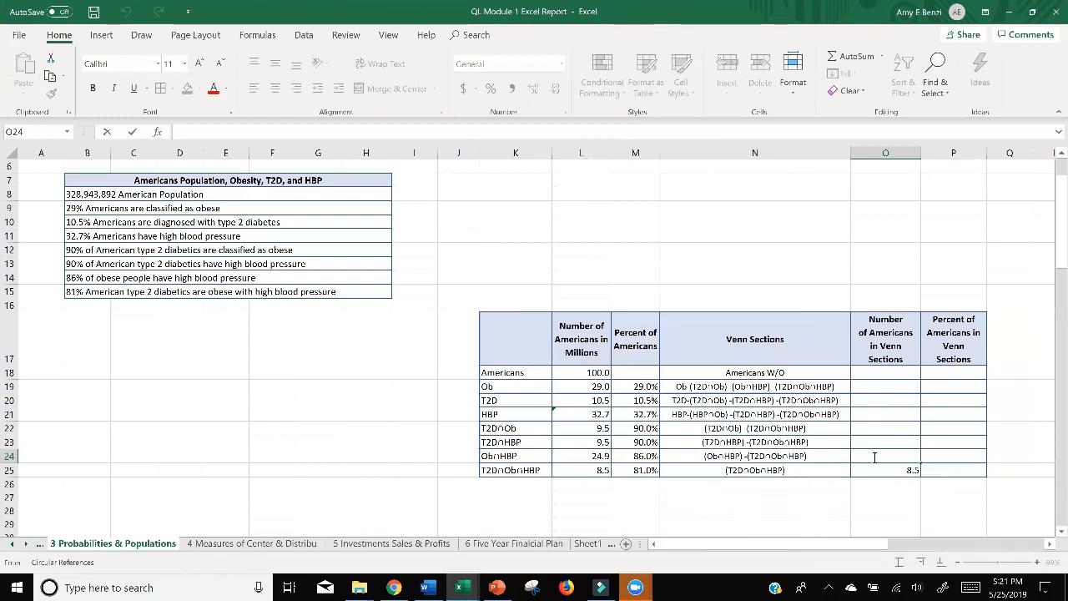
text(=)
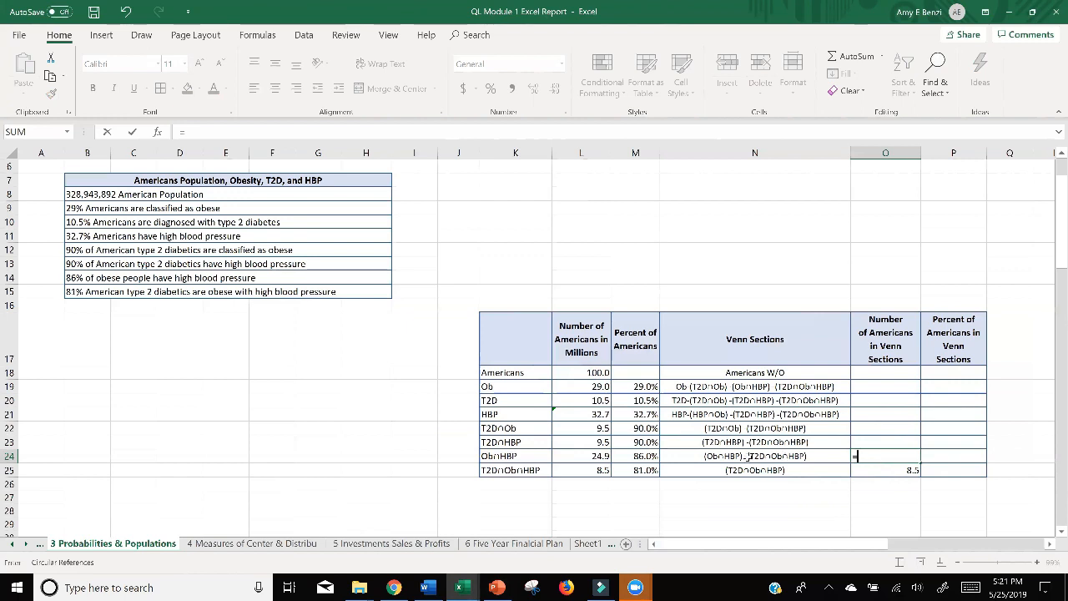
click(585, 457)
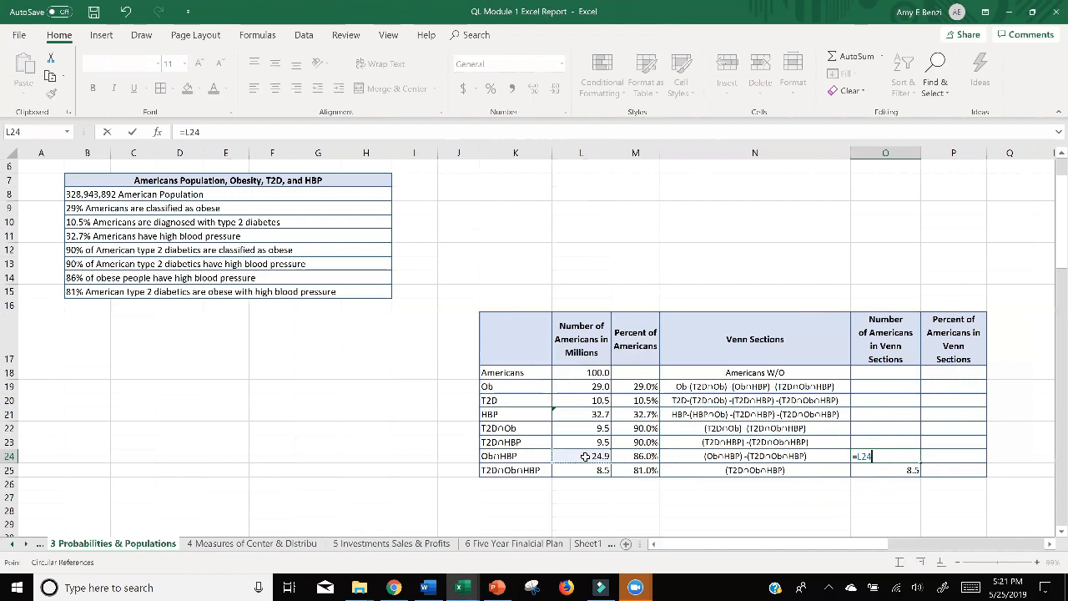
text(-)
click(585, 471)
key(Return)
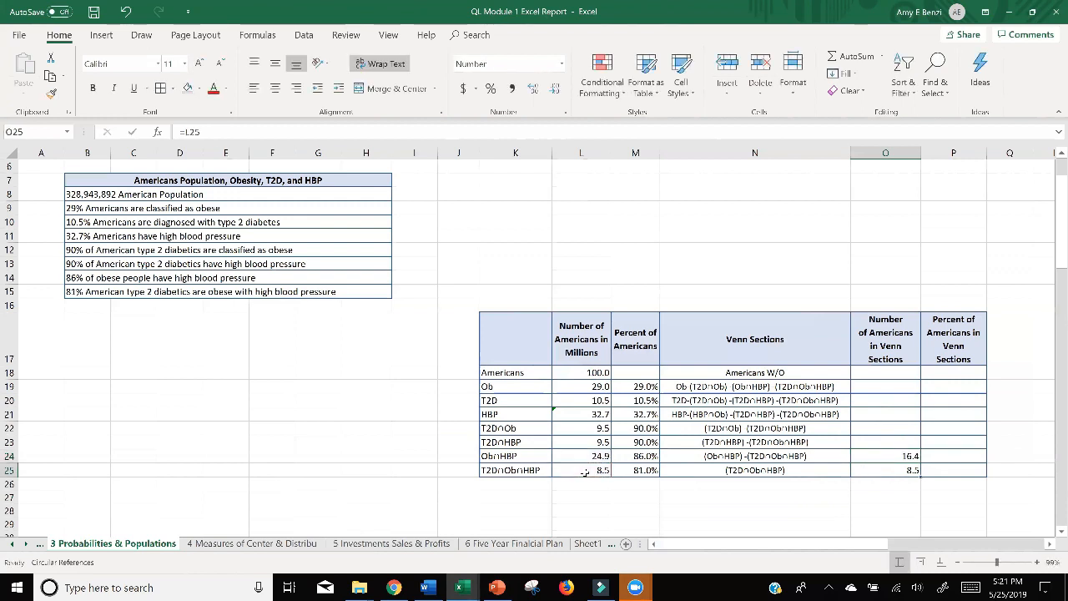
Calculate the T2D∩HBP Venn section number in O23 without the triple overlap, using the formula =L23-L25.
click(879, 443)
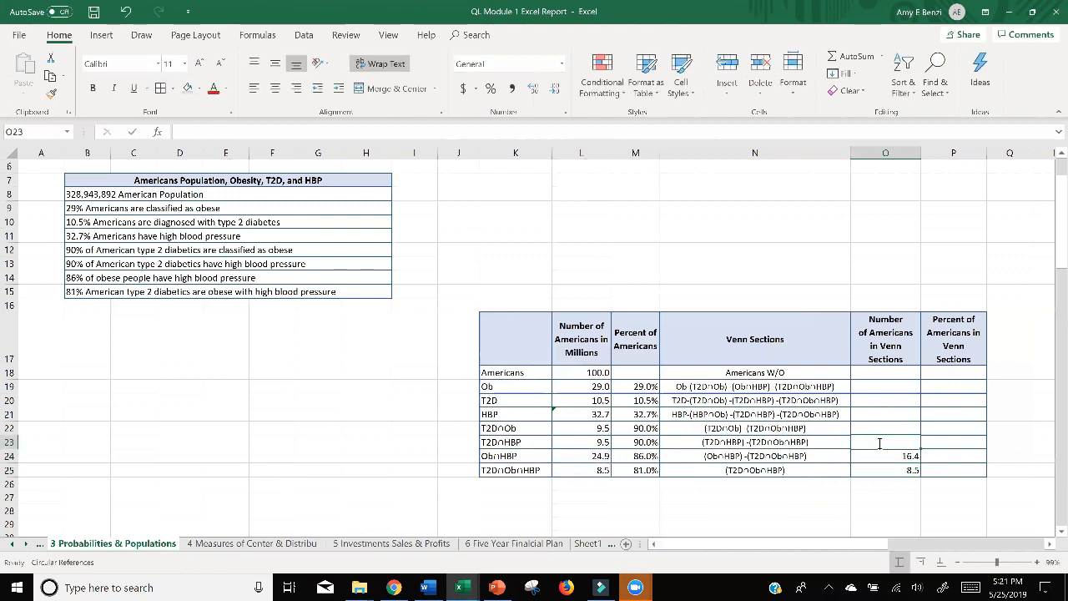
text(=)
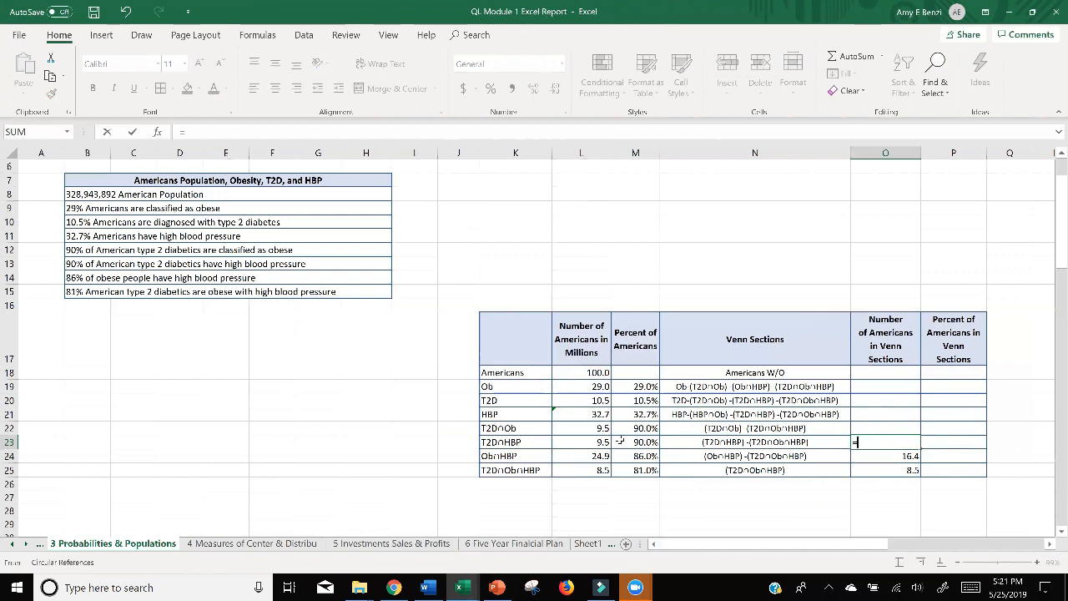
click(592, 444)
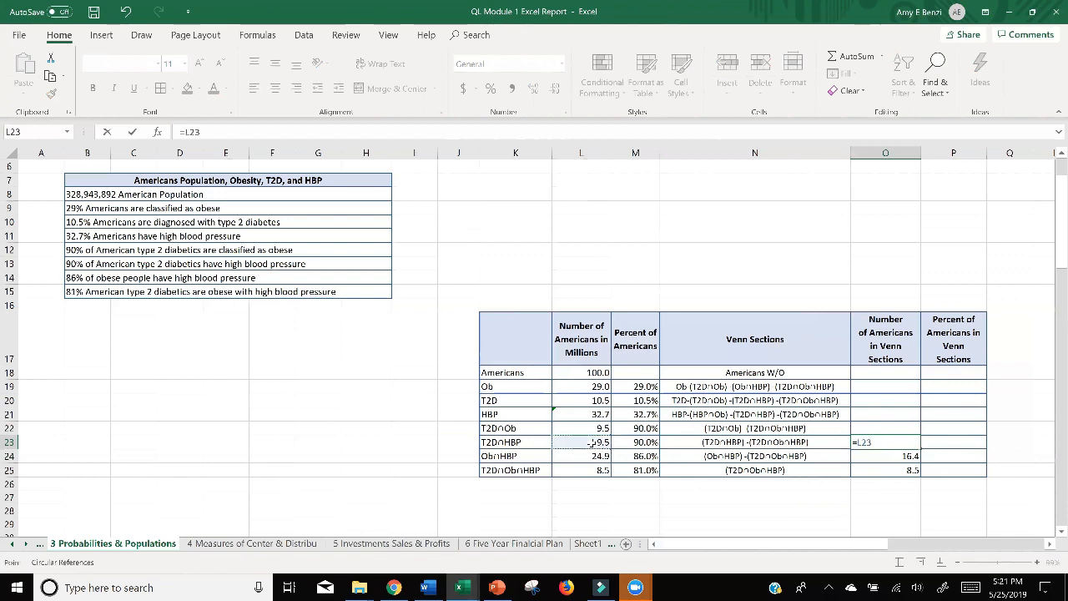
text(-)
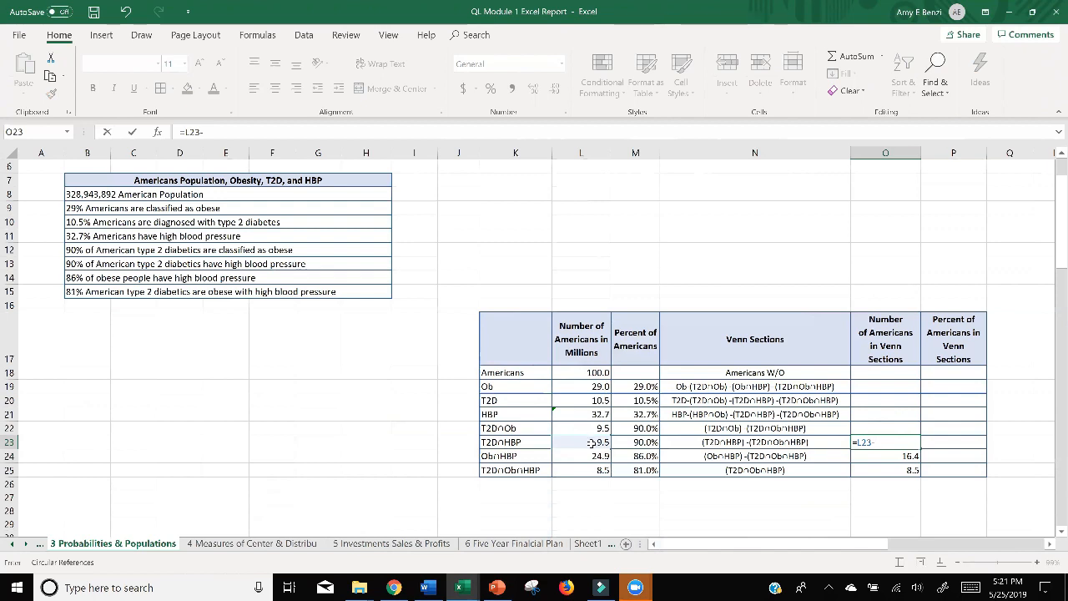
click(595, 471)
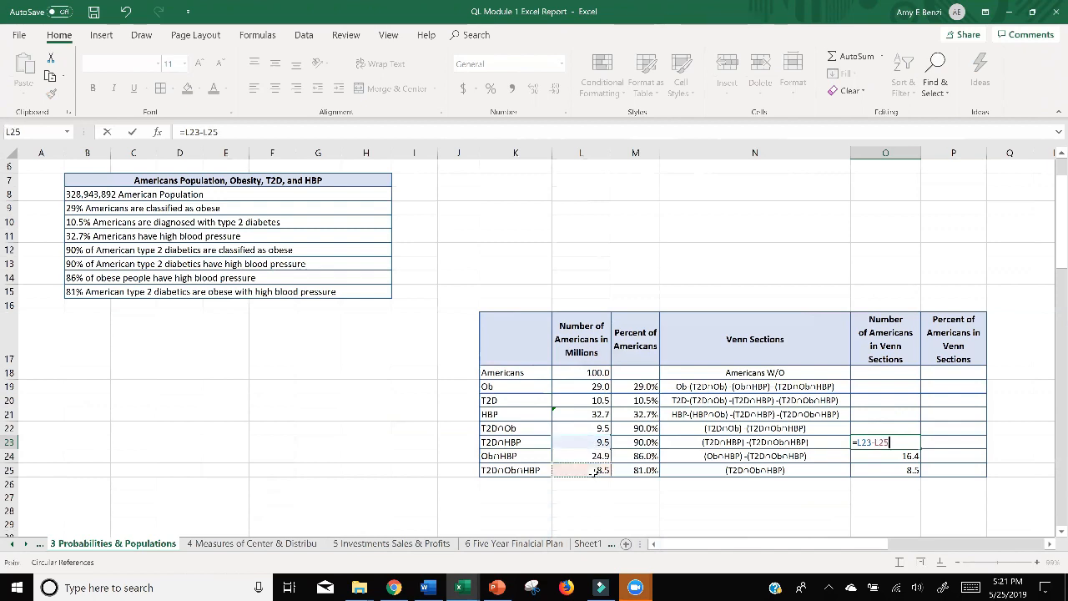
key(Return)
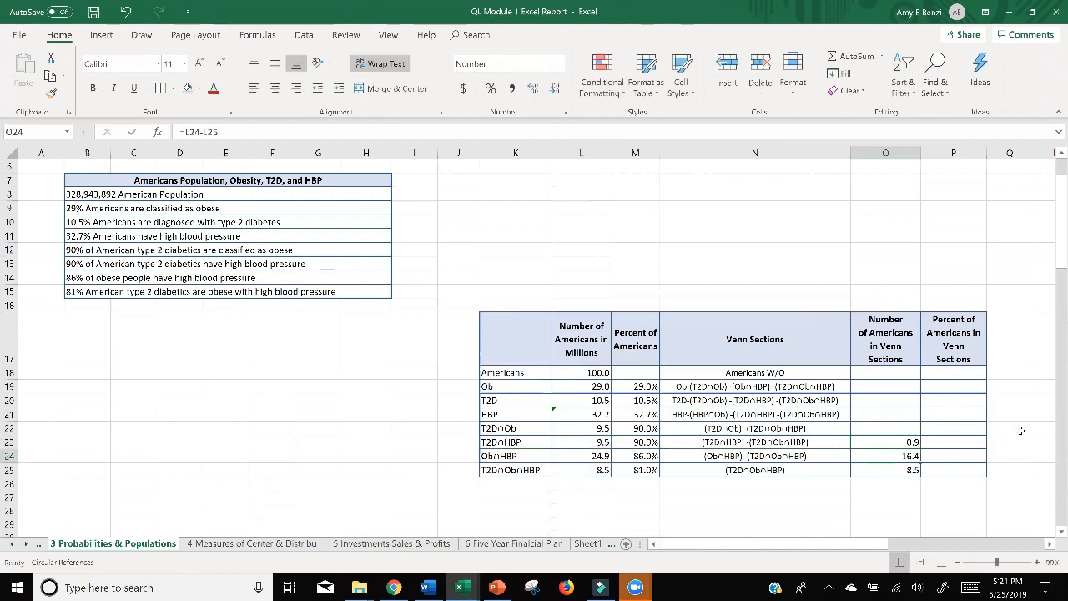
Calculate the T2D∩Ob Venn section number in O22 without the triple overlap, using the formula =L22-L25.
double_click(872, 429)
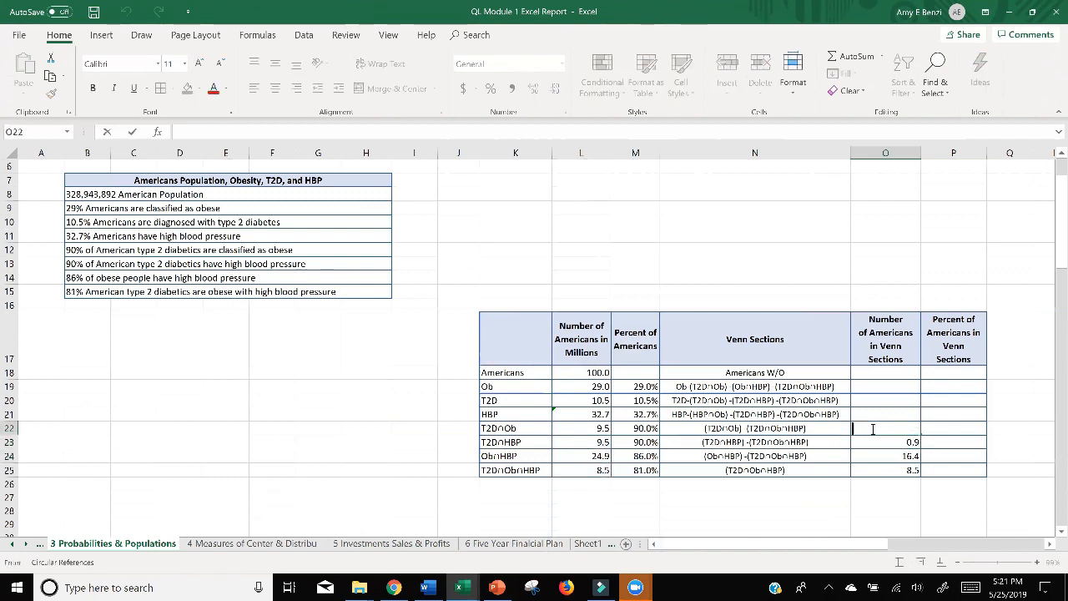
text(=)
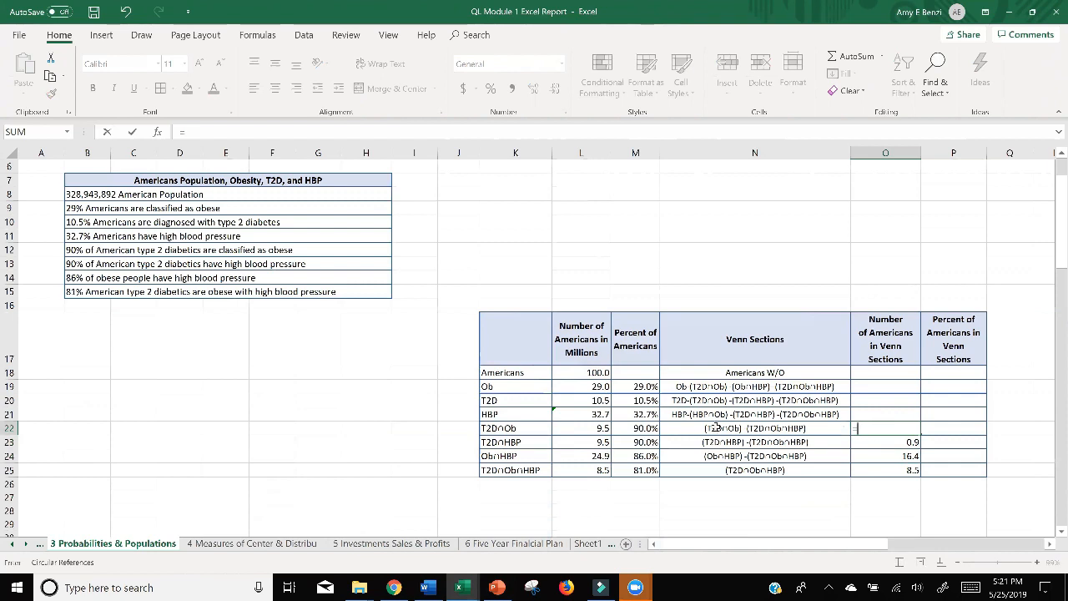
click(597, 428)
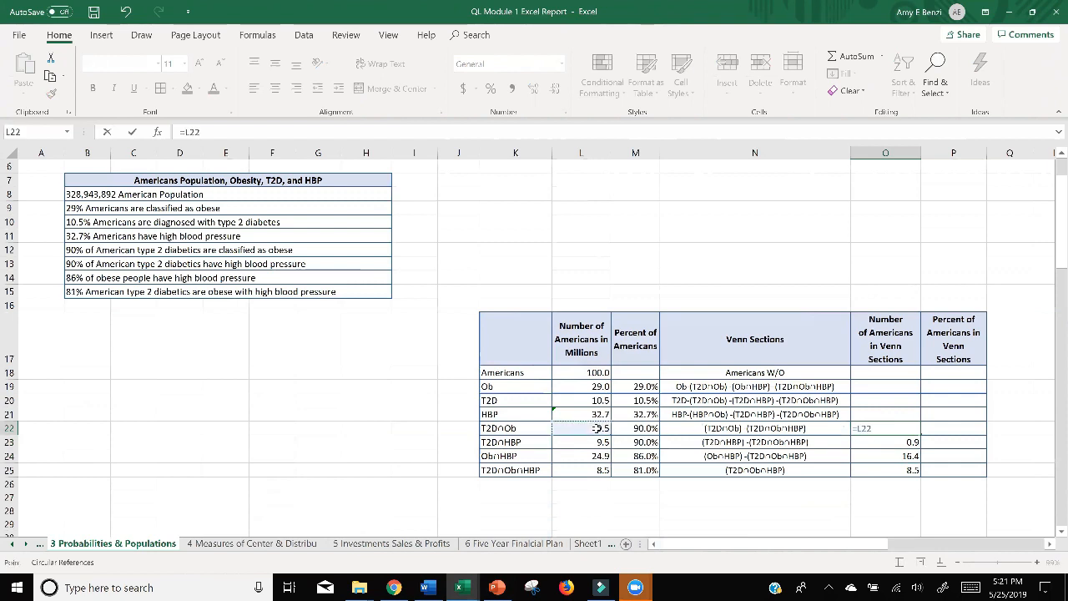
text(-)
click(601, 471)
key(Return)
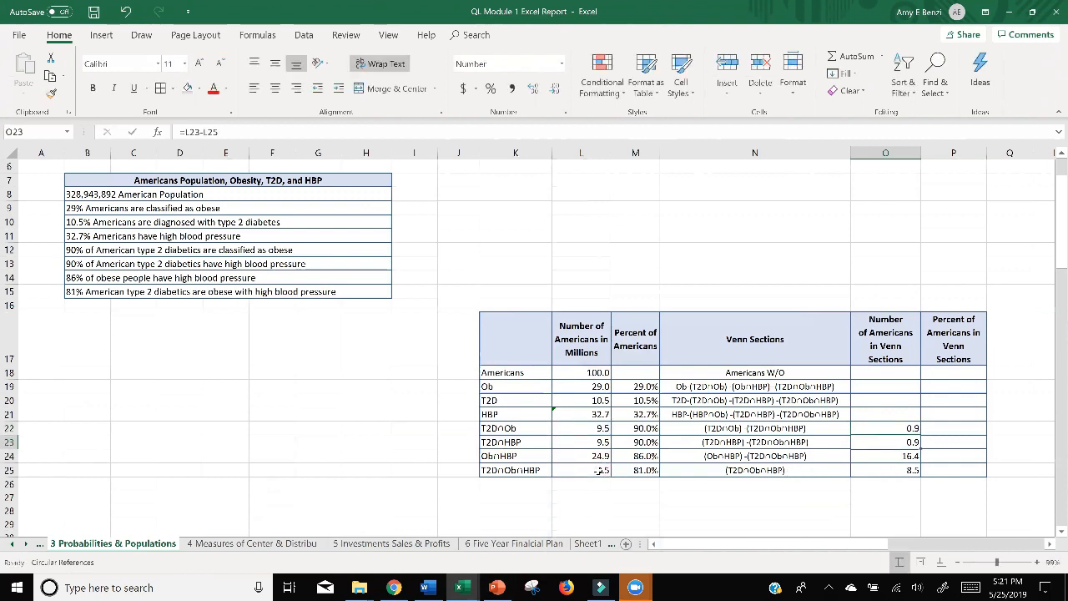
double_click(858, 414)
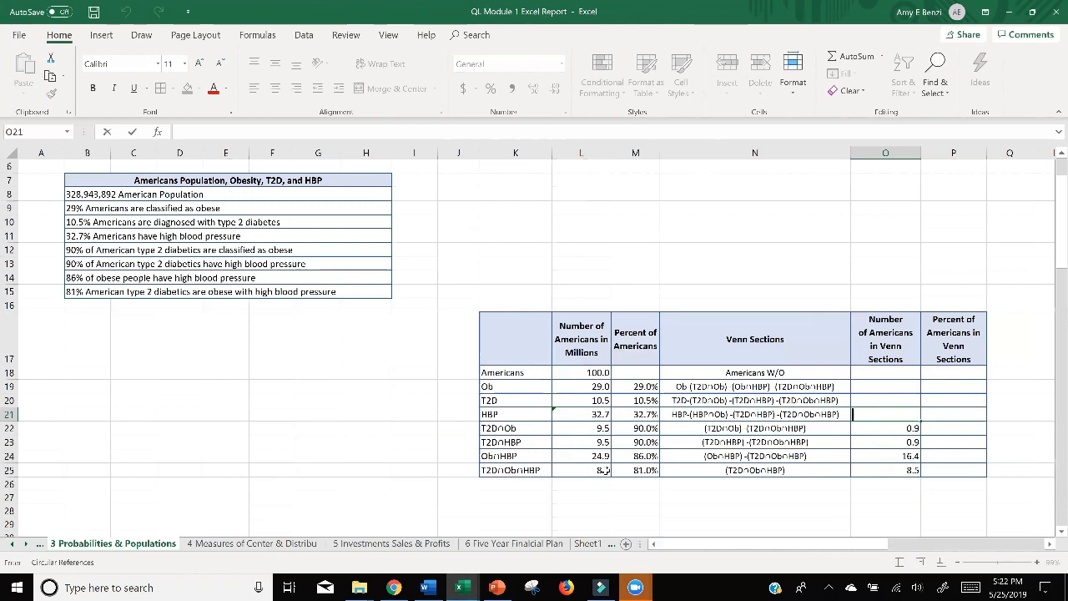
double_click(884, 458)
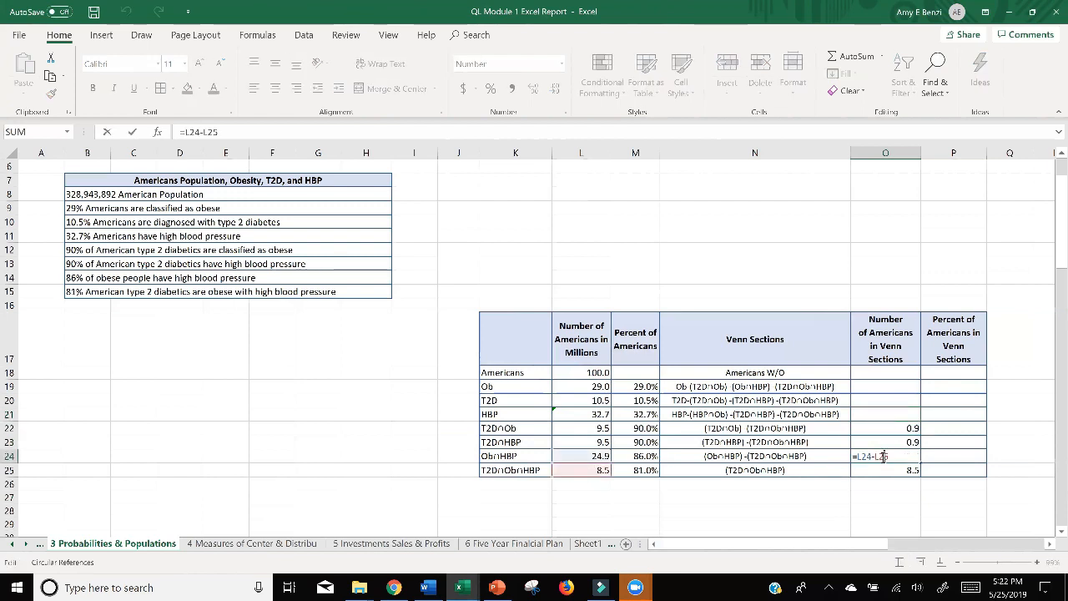
drag(890, 456, 876, 457)
key(Return)
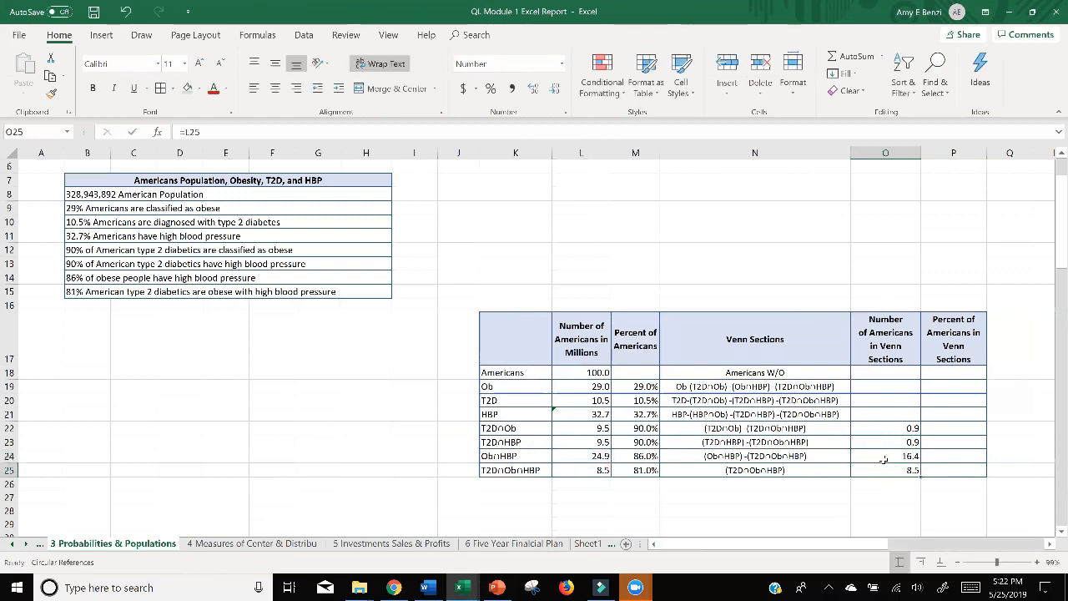
Change the Ob∩HBP Venn section formula in O24 to =L24-O25.
double_click(883, 456)
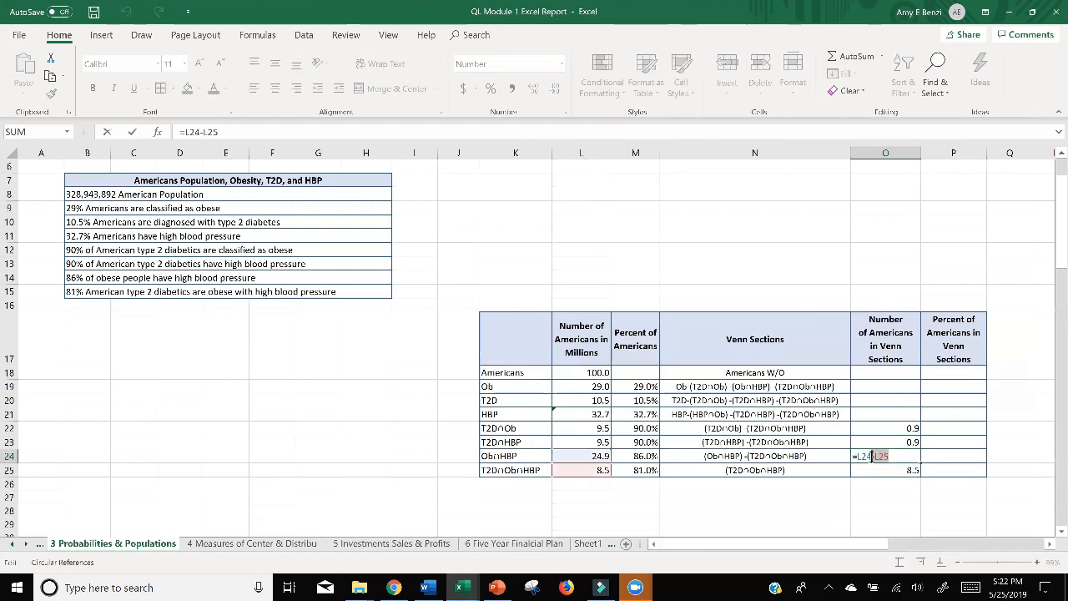
click(878, 471)
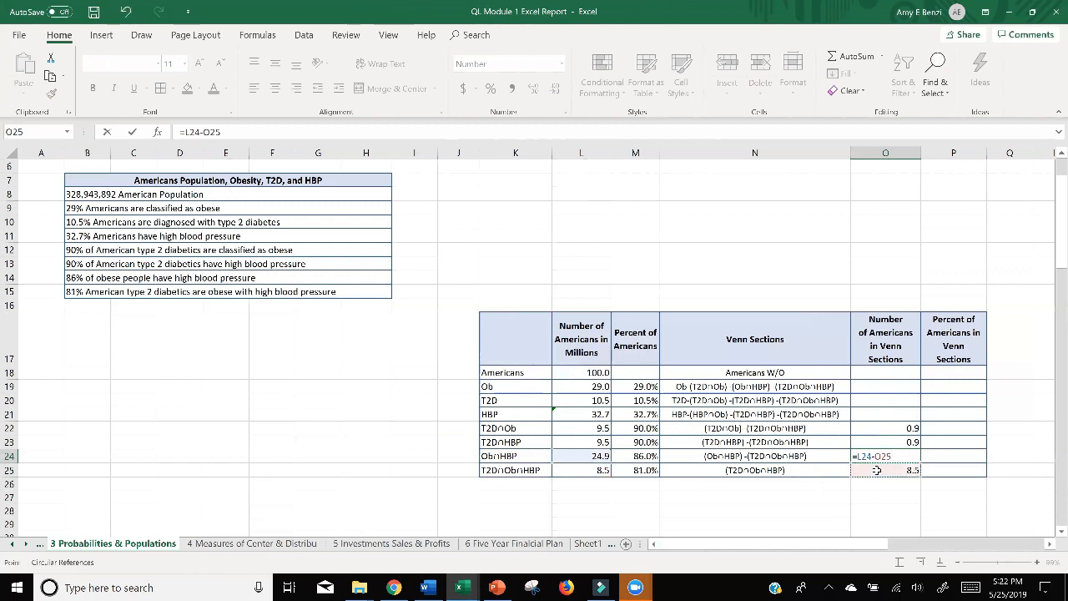
key(Return)
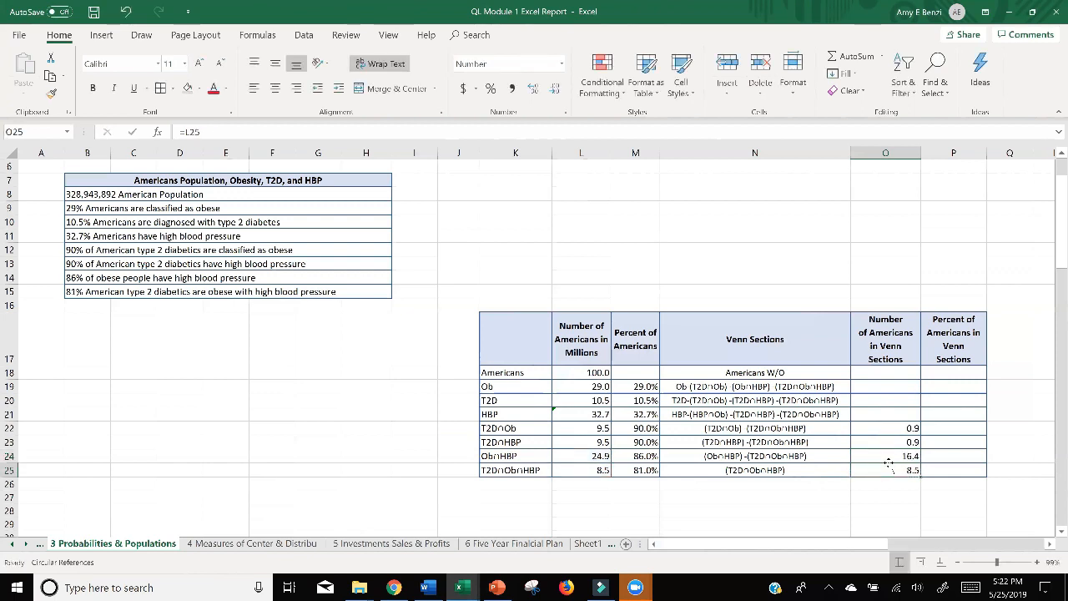
Change the T2D∩HBP Venn section formula in O23 to =L23-O25.
double_click(889, 442)
double_click(885, 442)
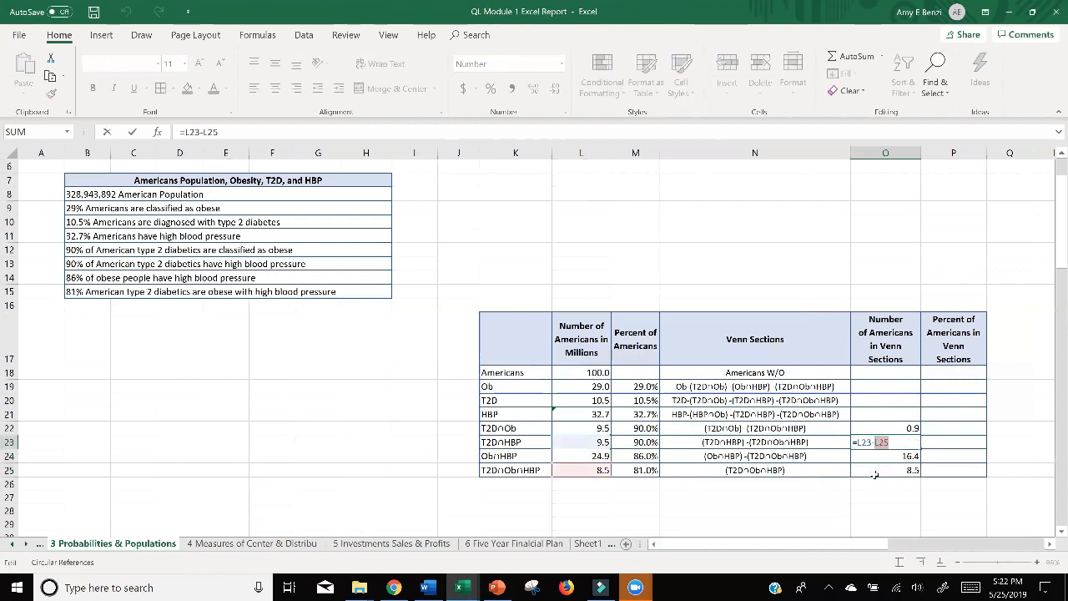
click(881, 471)
key(Return)
Change the T2D∩Ob Venn section formula in O22 to =L22-O25.
double_click(892, 428)
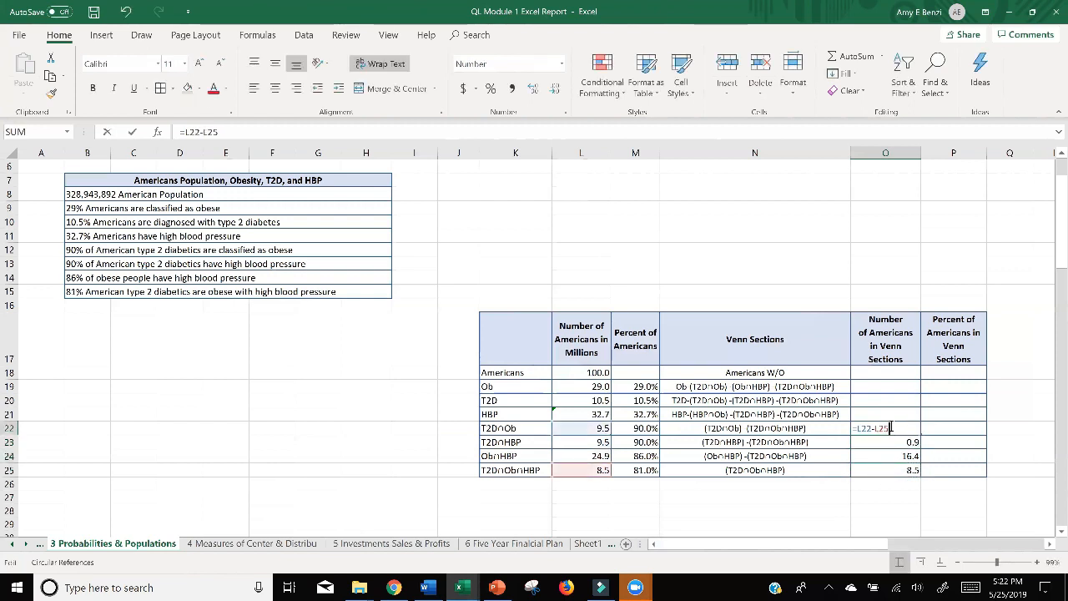
click(880, 471)
key(Return)
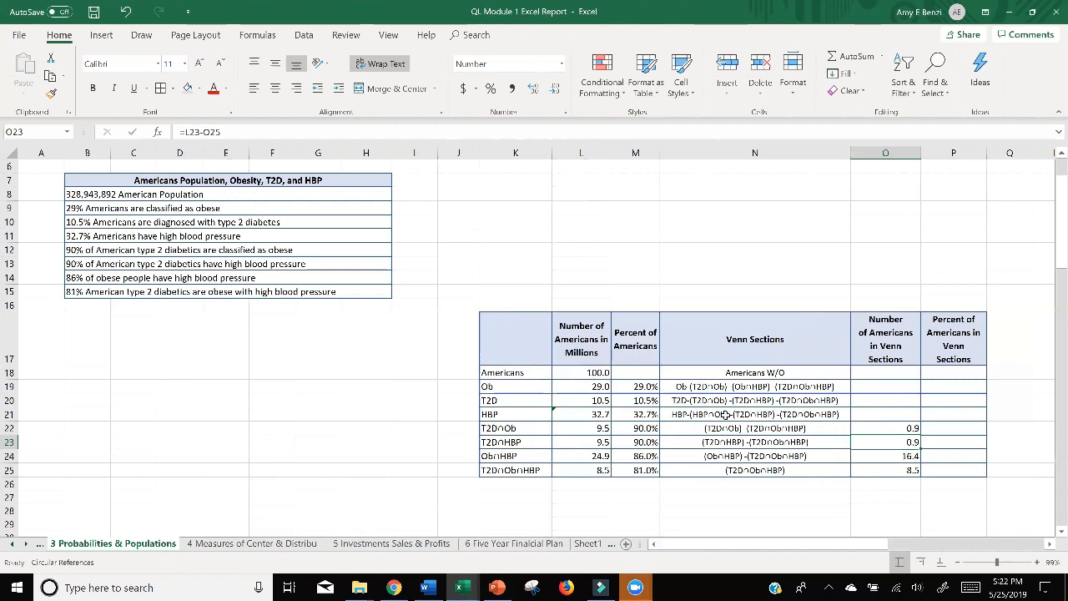
Calculate the HBP-only Venn section number in O21 with the formula =L21-O24-O23-O25.
double_click(860, 414)
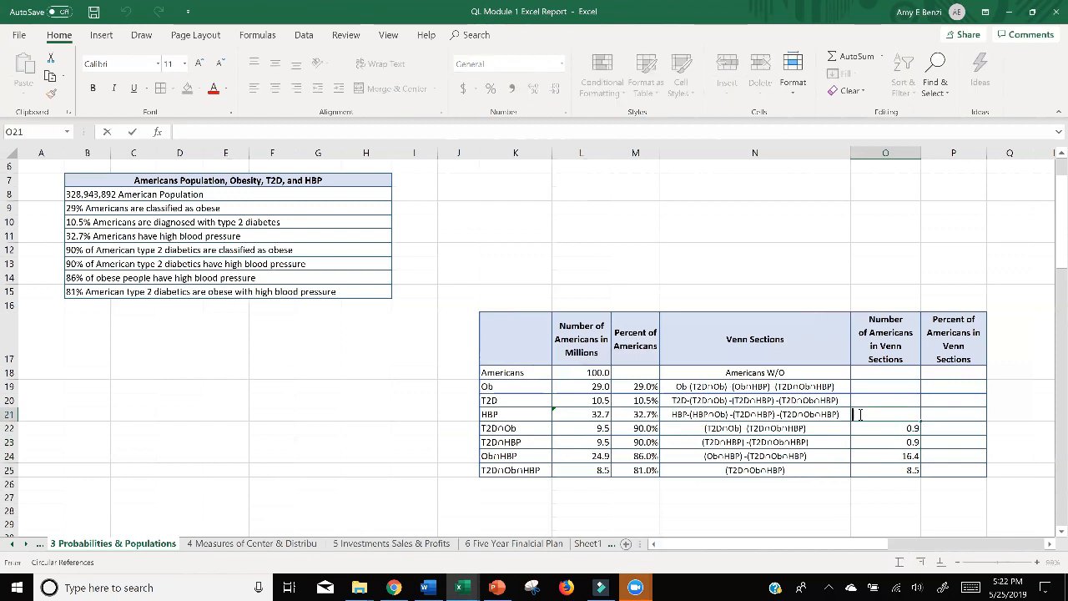
text(=)
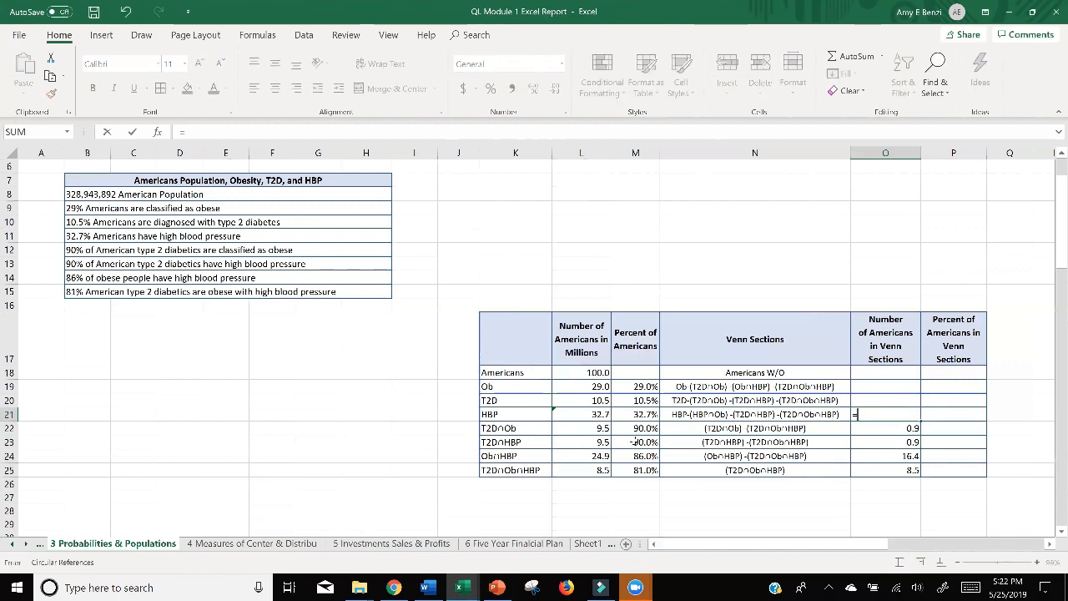
click(592, 415)
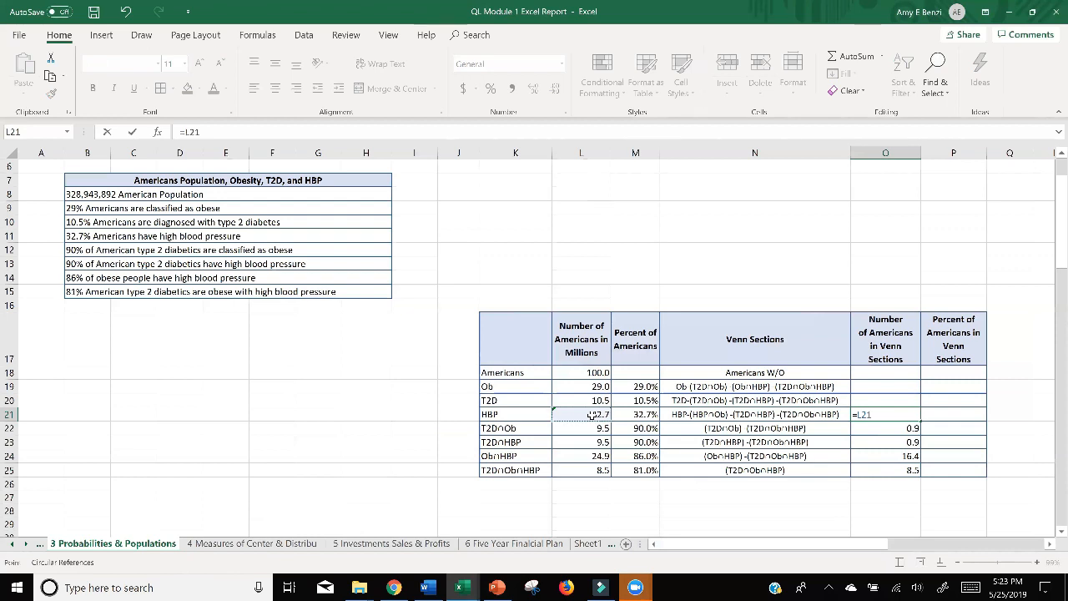
text(-)
click(900, 457)
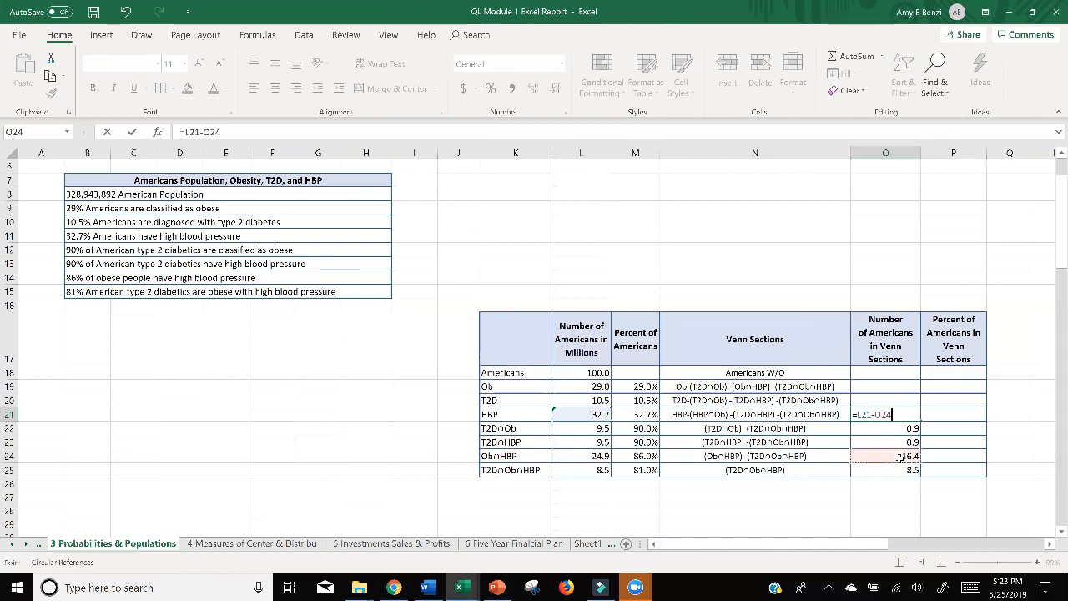
text(-)
click(897, 443)
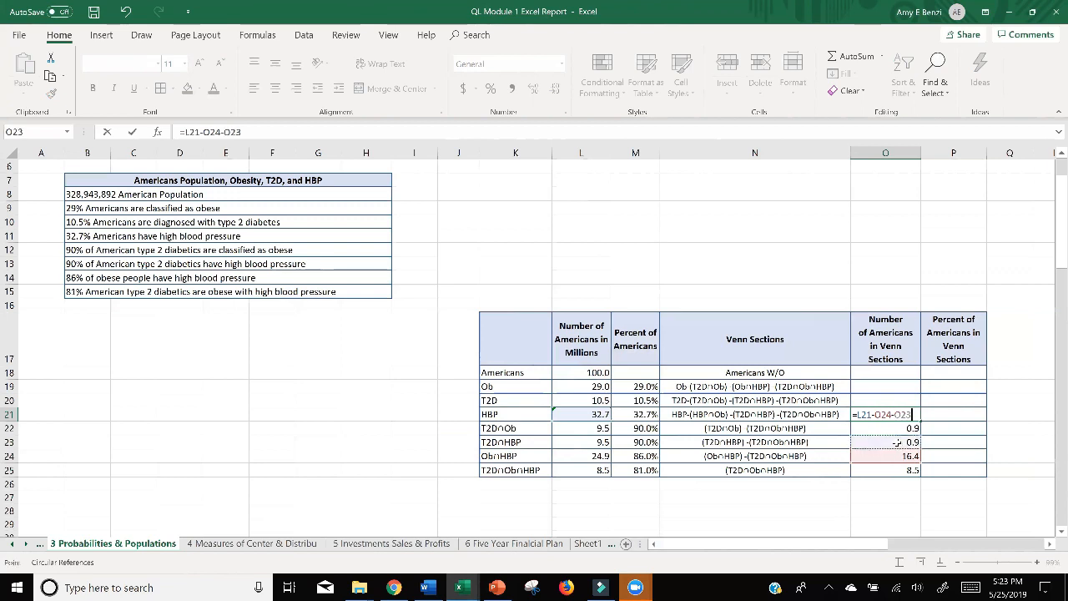
text(-)
click(894, 473)
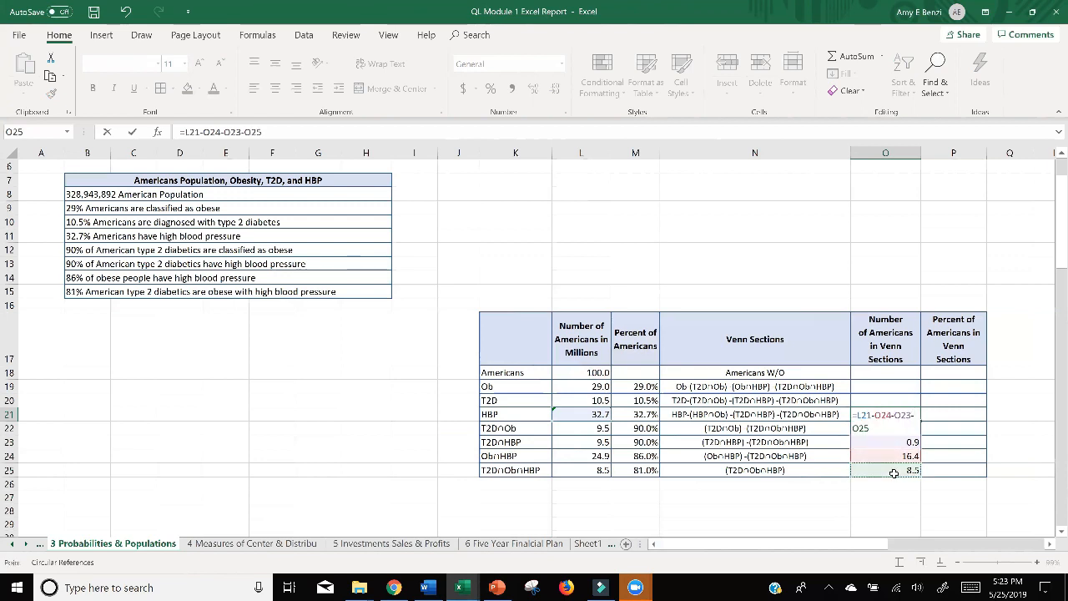
key(Return)
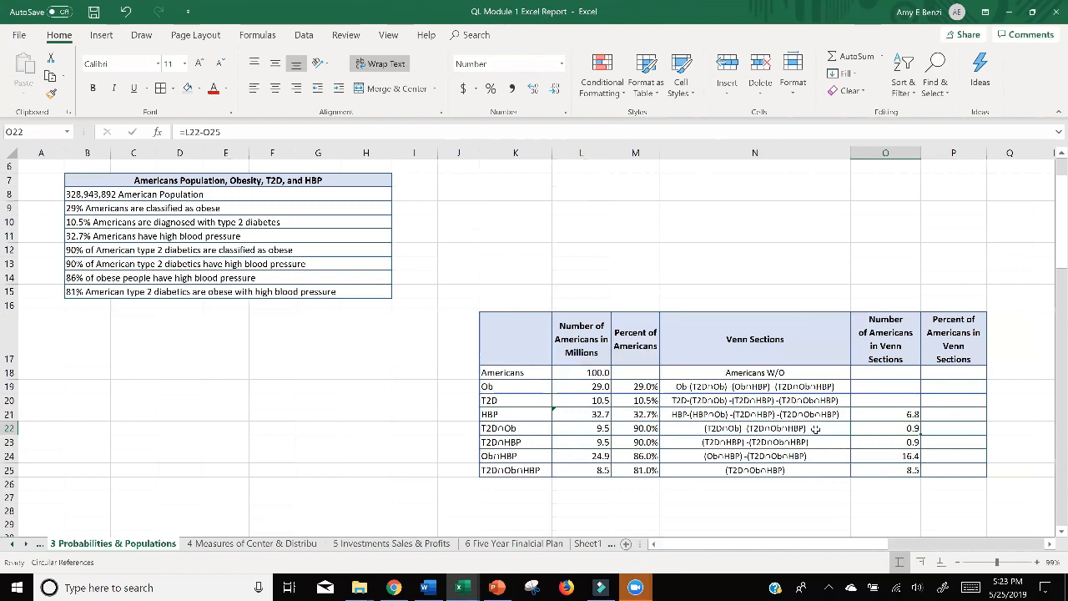
Review the T2D∩Ob Venn section expression in N22 and the HBP-only formula in O21 without changing them.
click(815, 429)
double_click(716, 429)
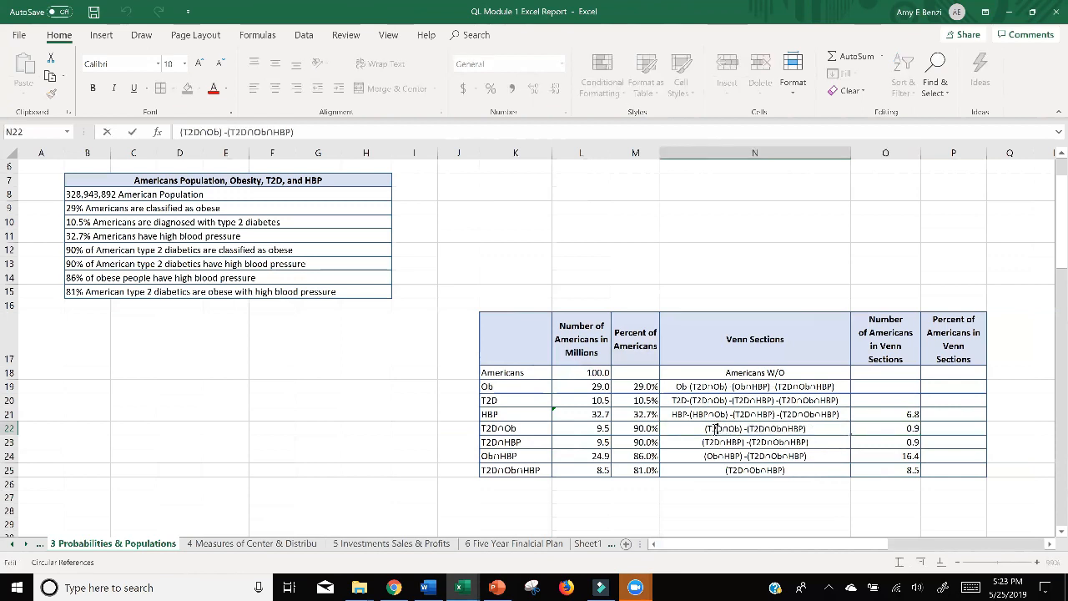
drag(706, 428, 807, 429)
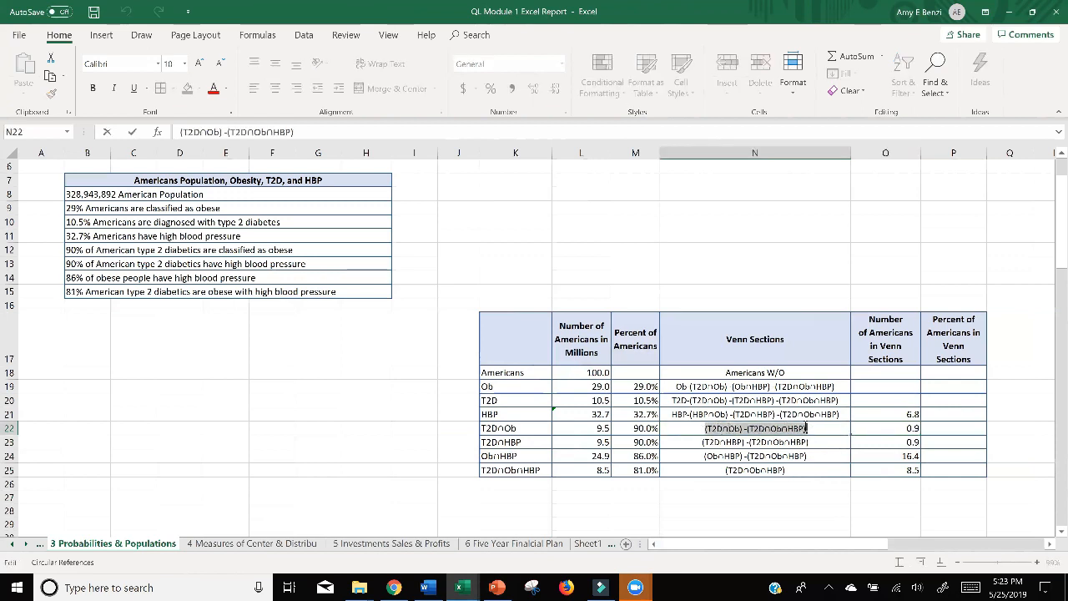
click(694, 433)
double_click(874, 414)
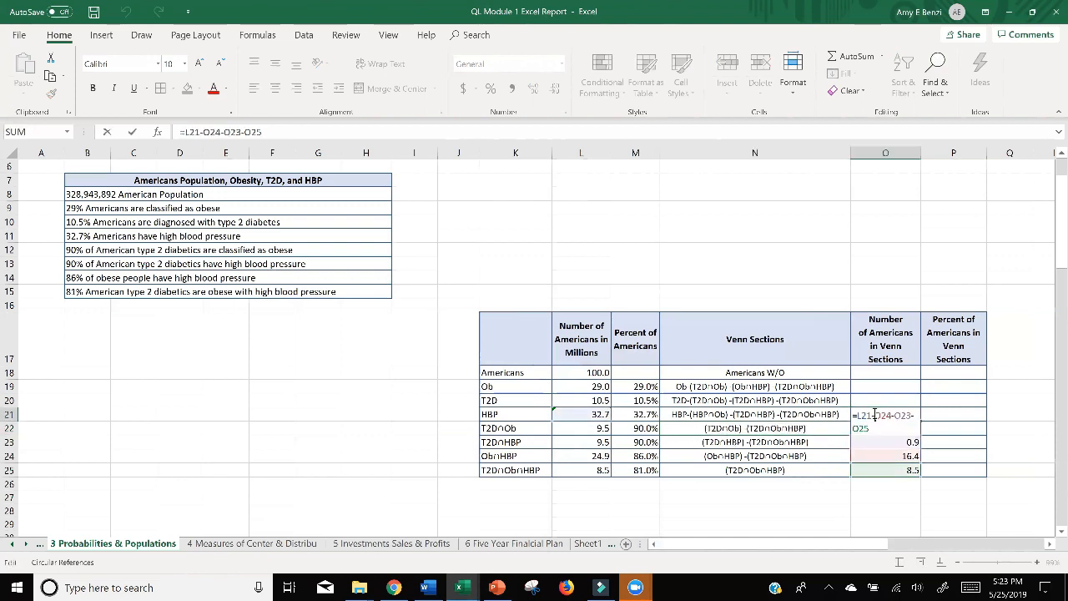
key(Return)
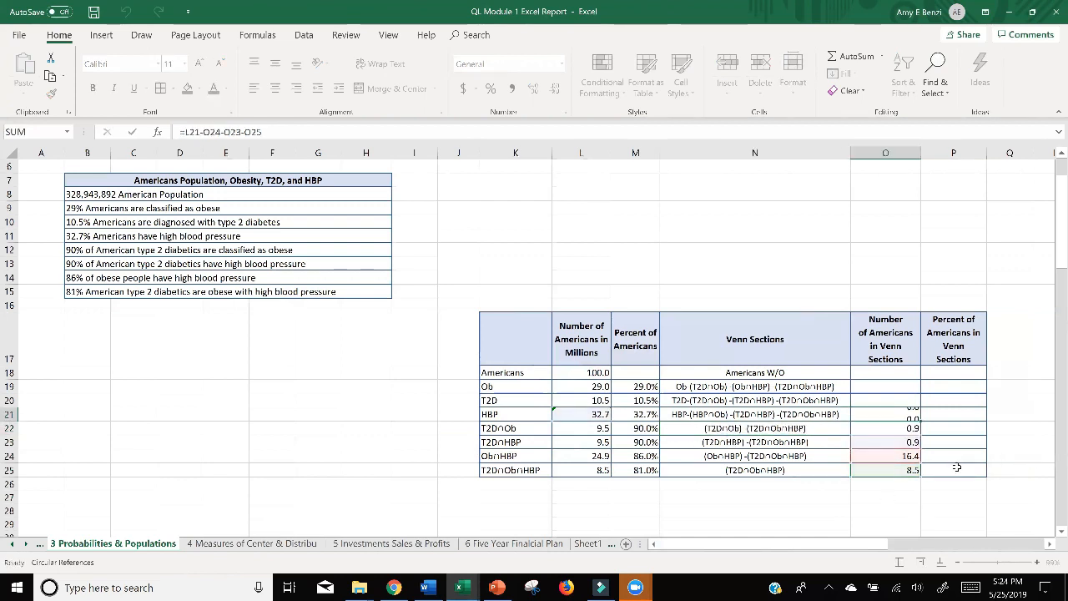
Switch to the PowerPoint presentation, examine slide 27 on T2D without Obese and without HBP, and return to the Excel report.
click(497, 588)
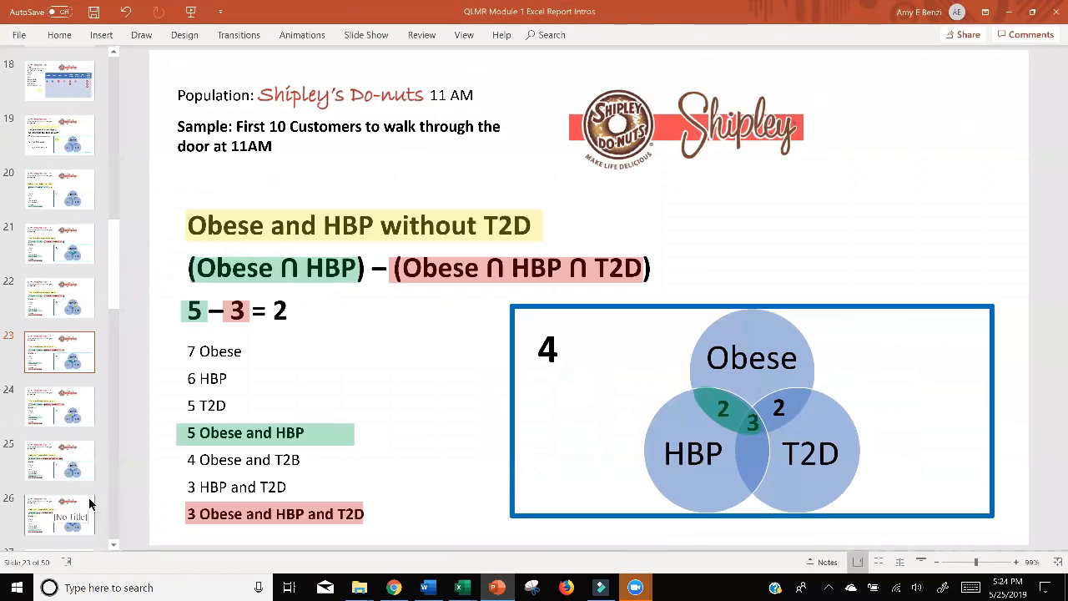
scroll(90, 407, down, 2)
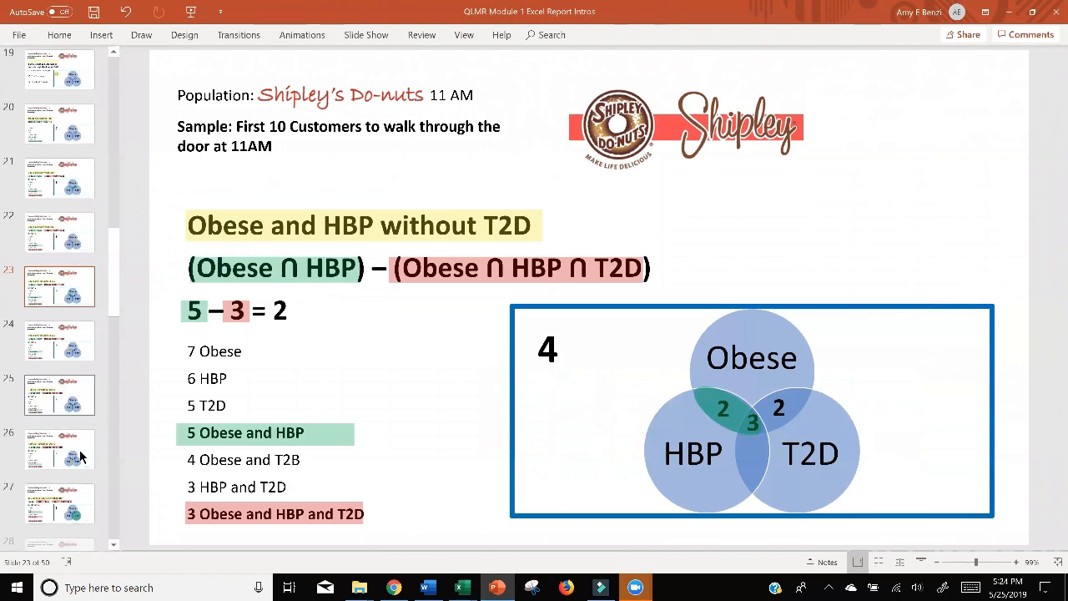
click(76, 480)
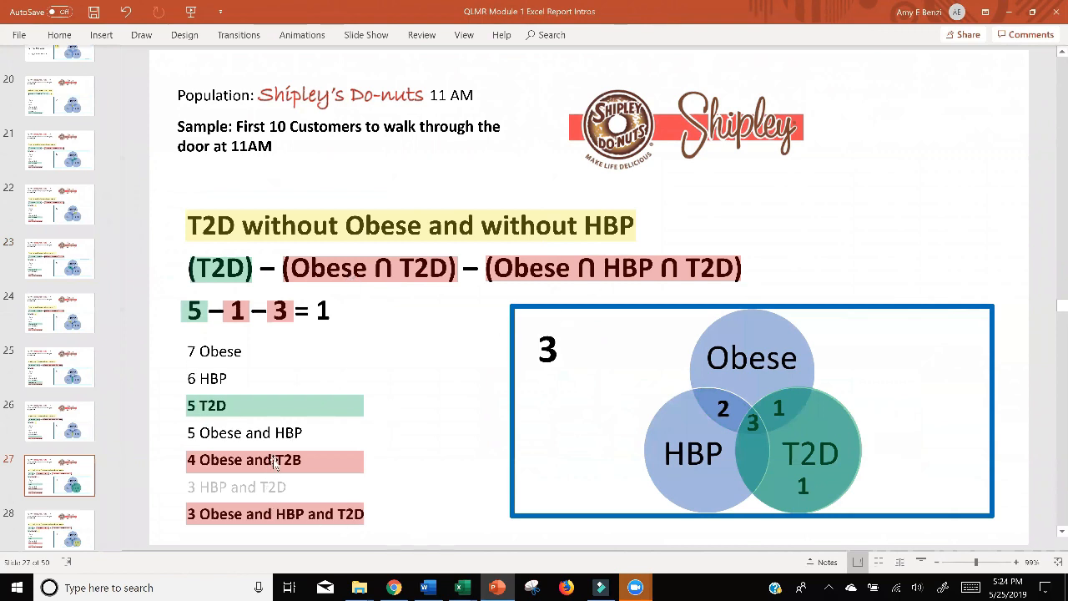
mouse_move(273, 460)
mouse_down()
mouse_move(271, 488)
mouse_move(272, 460)
mouse_up()
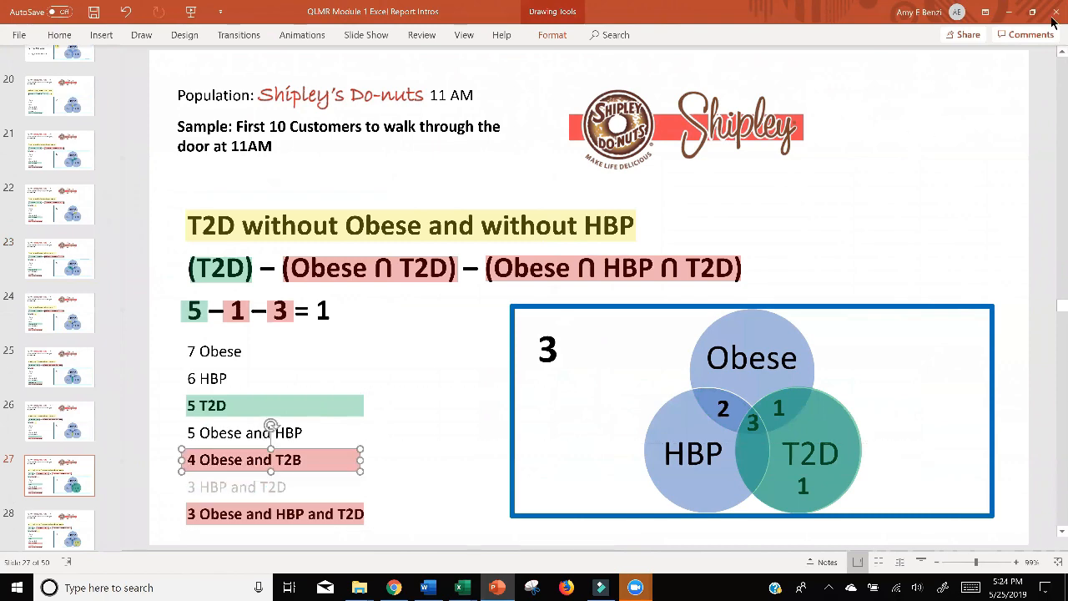
click(1009, 12)
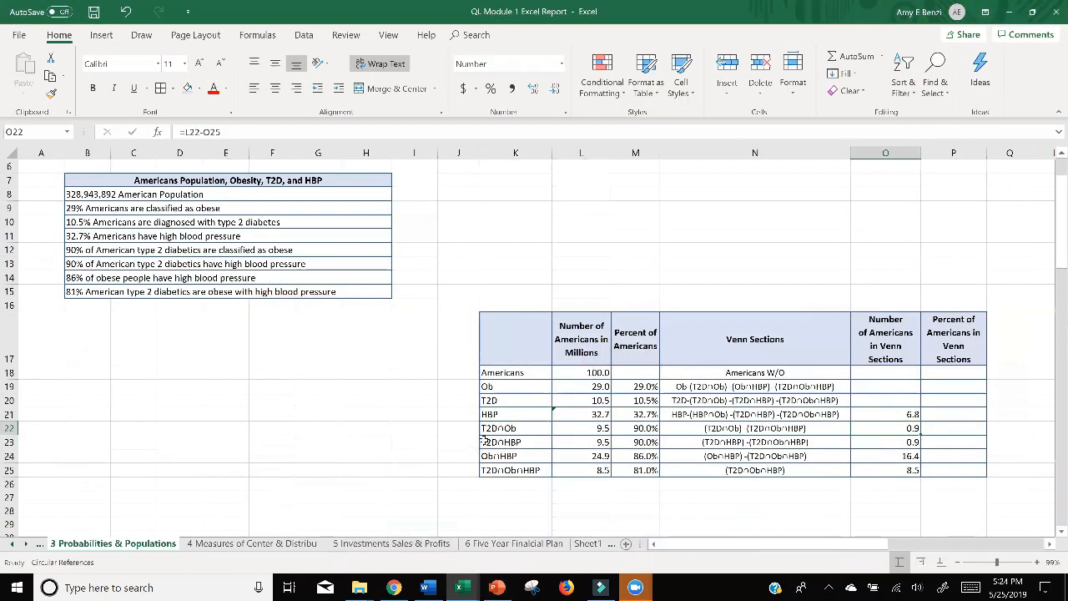
Calculate the T2D-only Venn section number in O20 with the formula =L20-O22-O23-O25.
double_click(870, 401)
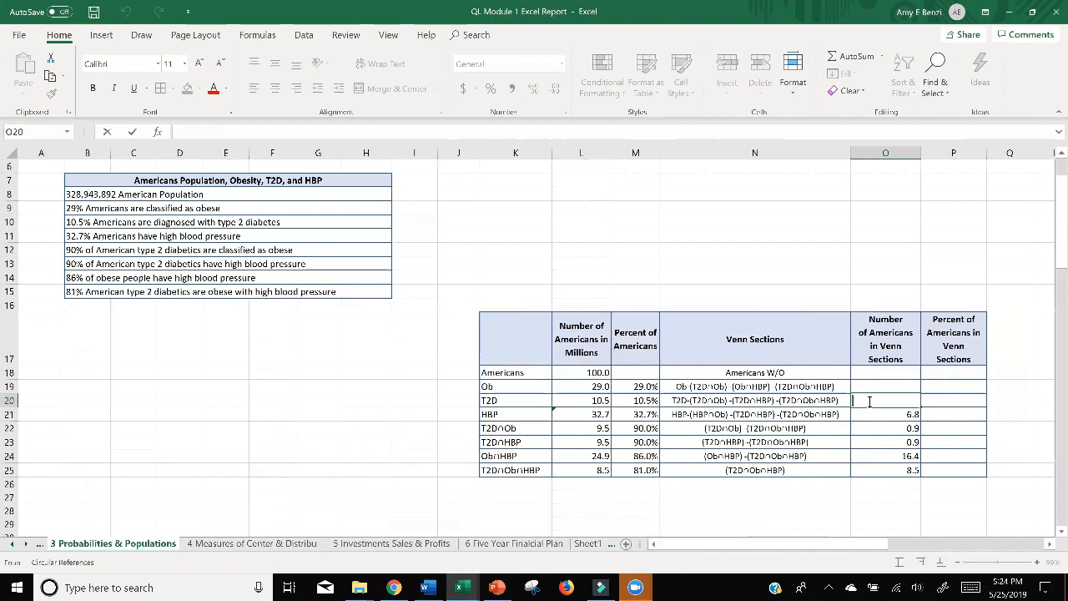
text(=)
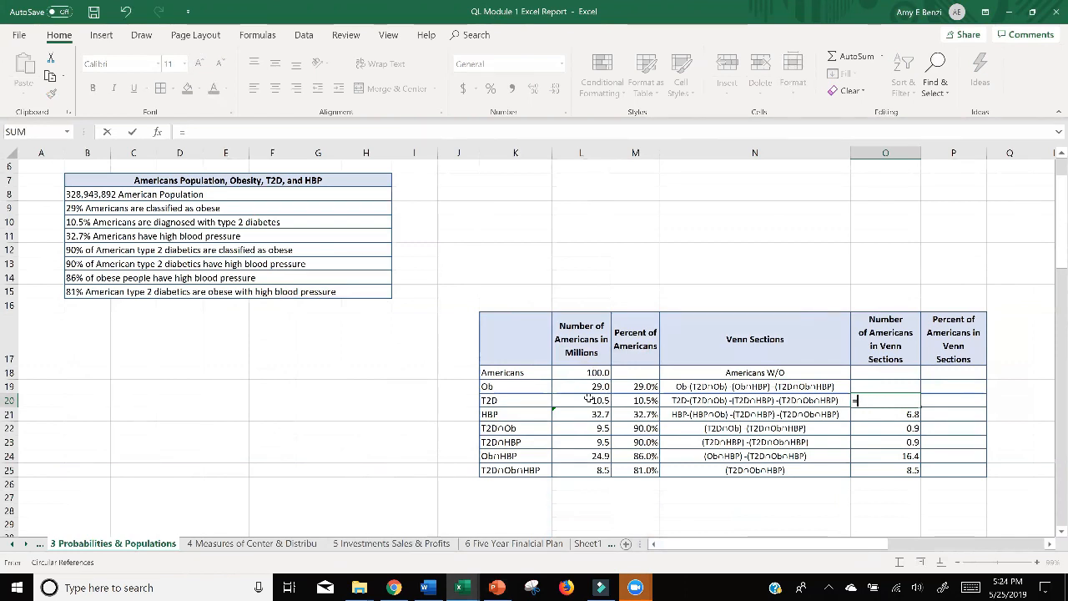
click(590, 399)
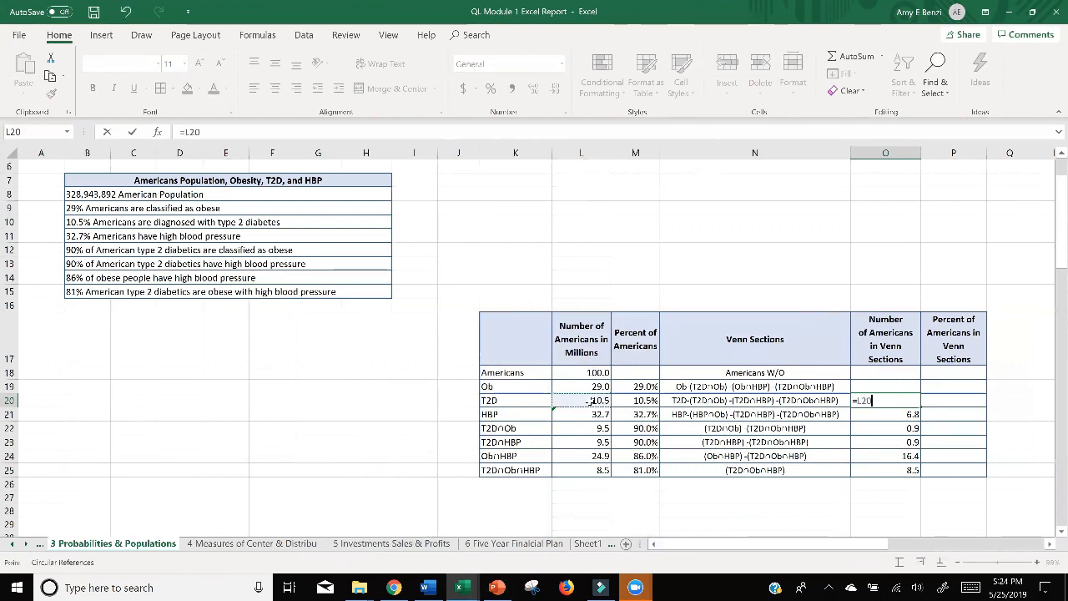
text(-)
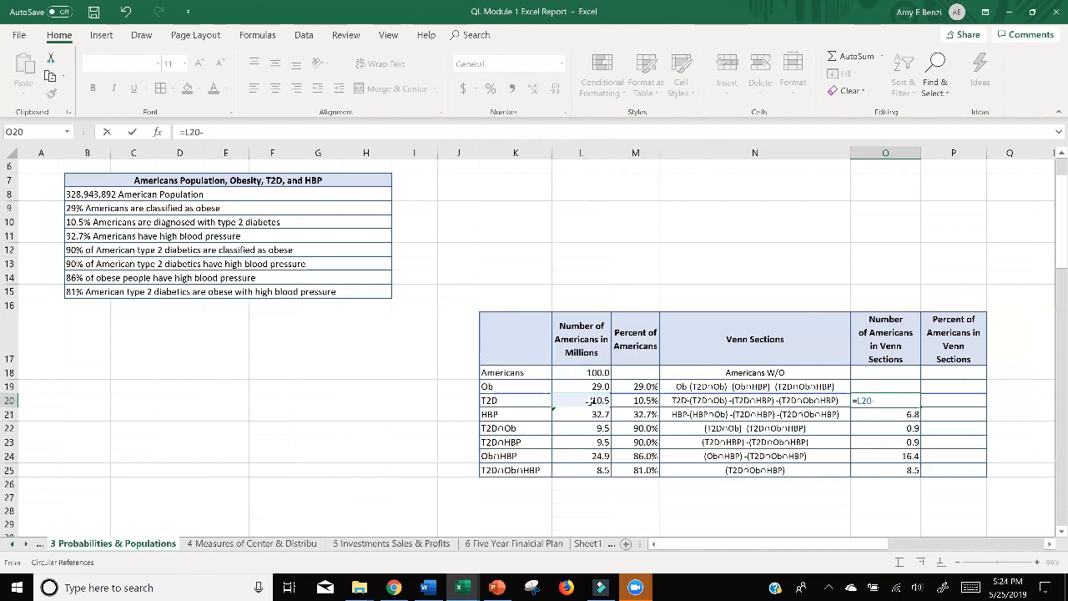
click(882, 430)
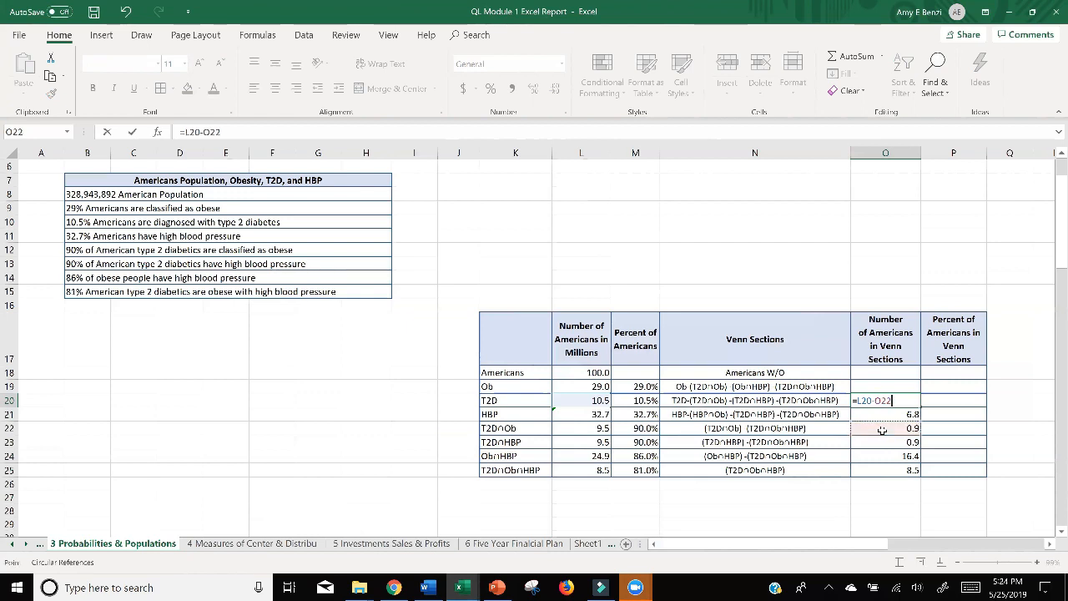
text(-)
click(883, 443)
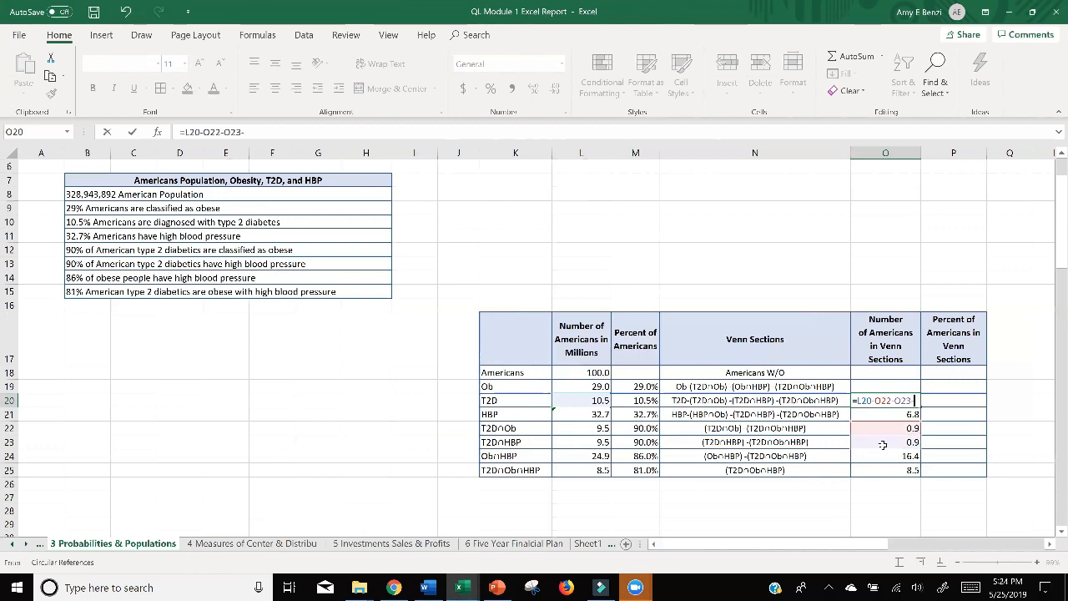
text(-)
click(887, 470)
key(Return)
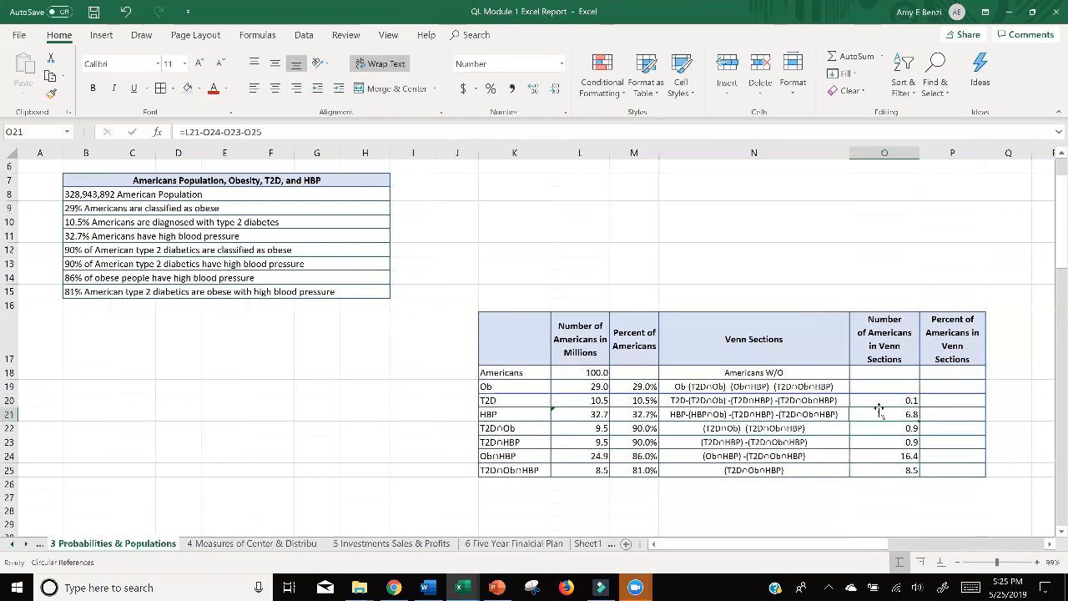
Calculate the Ob-only Venn section number in O19 with the formula =L19-O22-O23-O25.
scroll(879, 409, up, 4)
scroll(879, 409, down, 2)
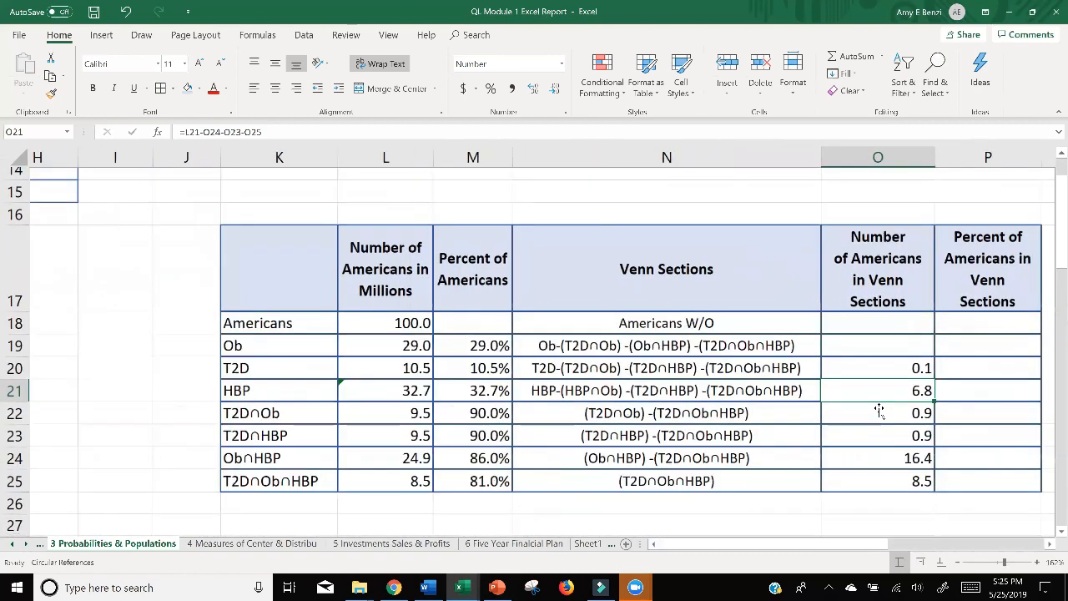
double_click(841, 345)
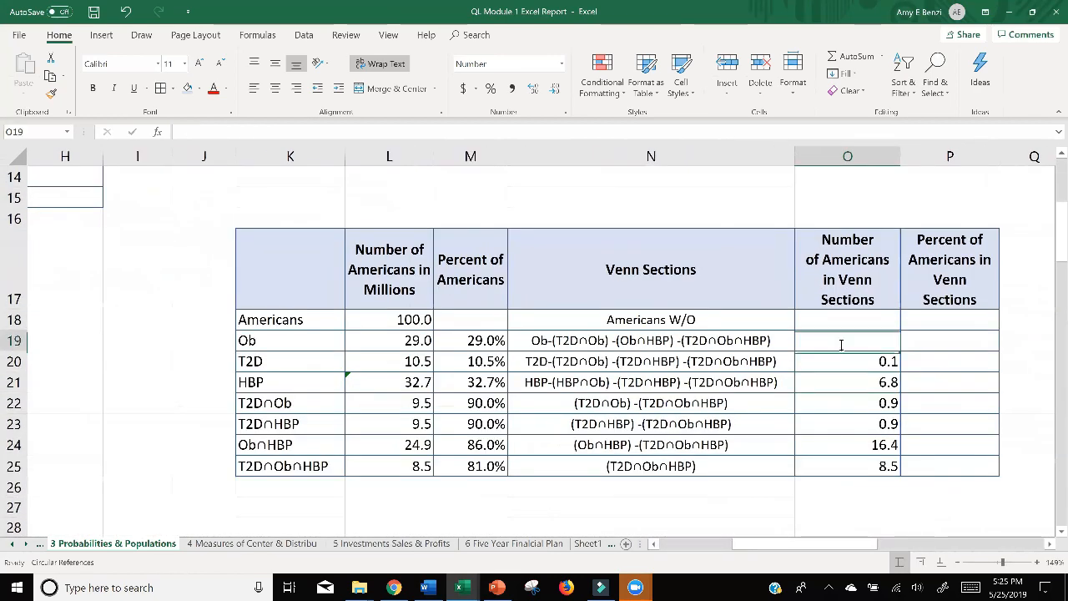
text(=)
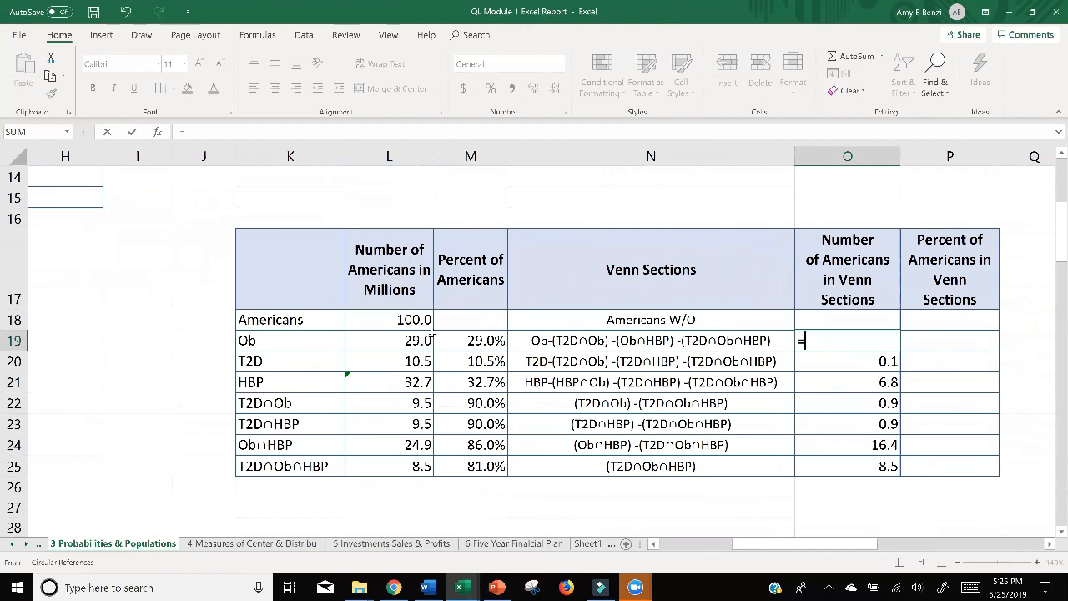
click(400, 341)
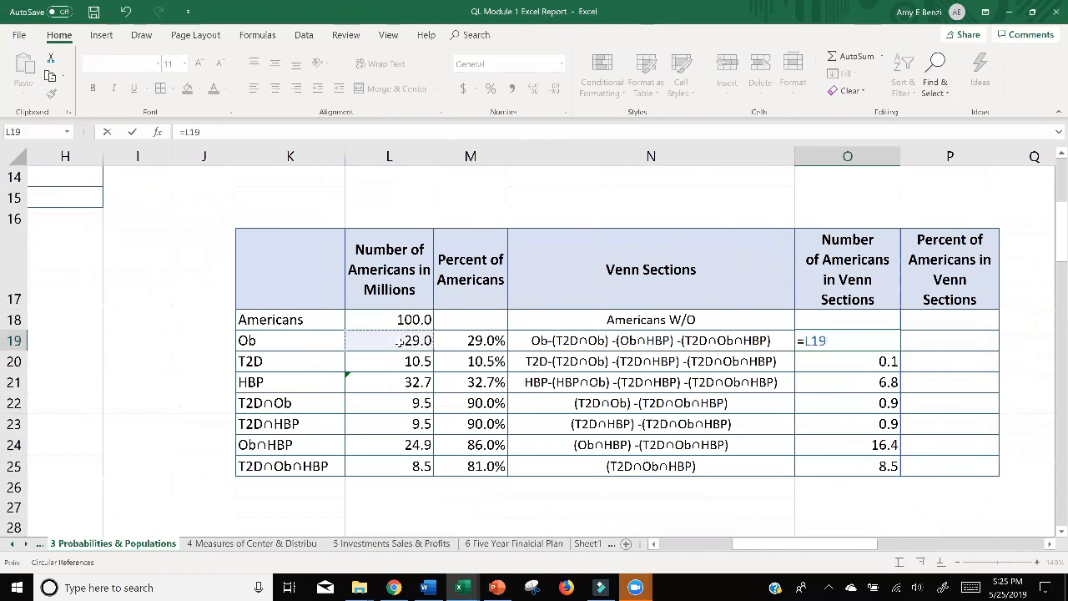
text(-)
click(829, 404)
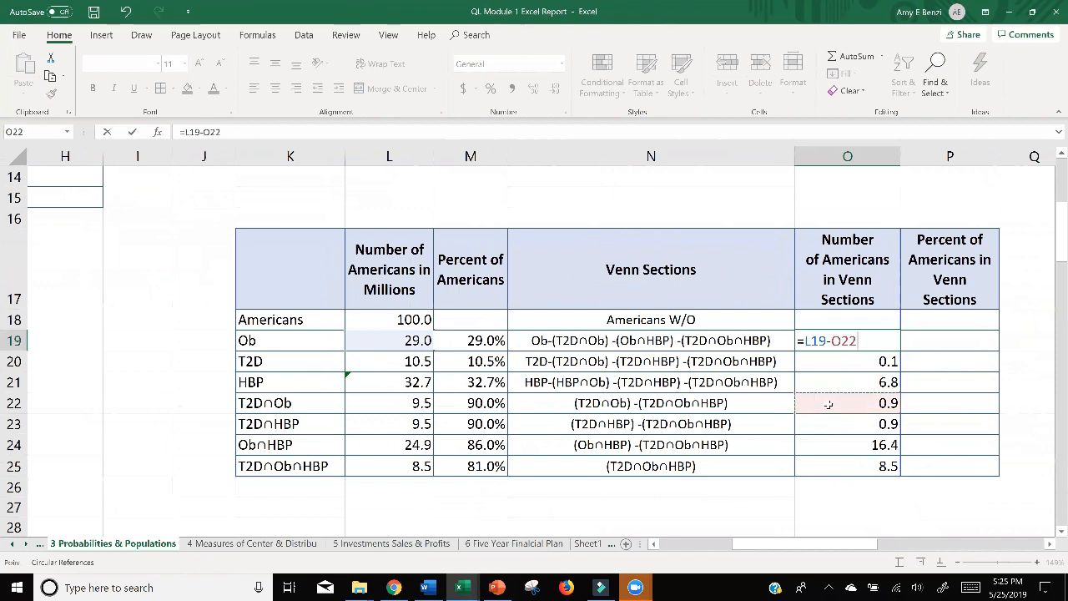
text(-)
click(831, 427)
text(-)
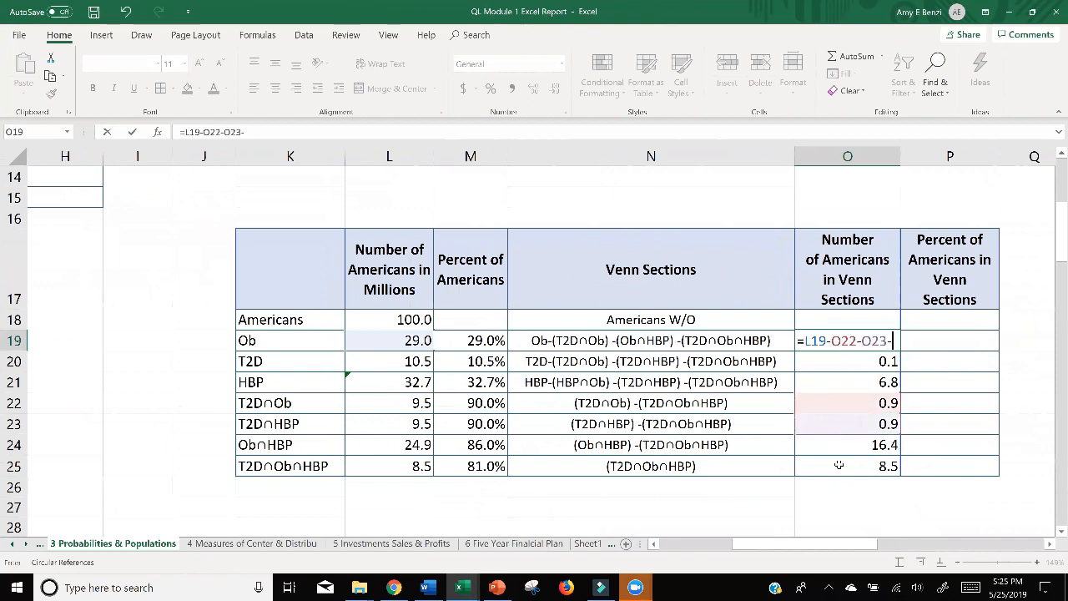
click(839, 465)
key(Return)
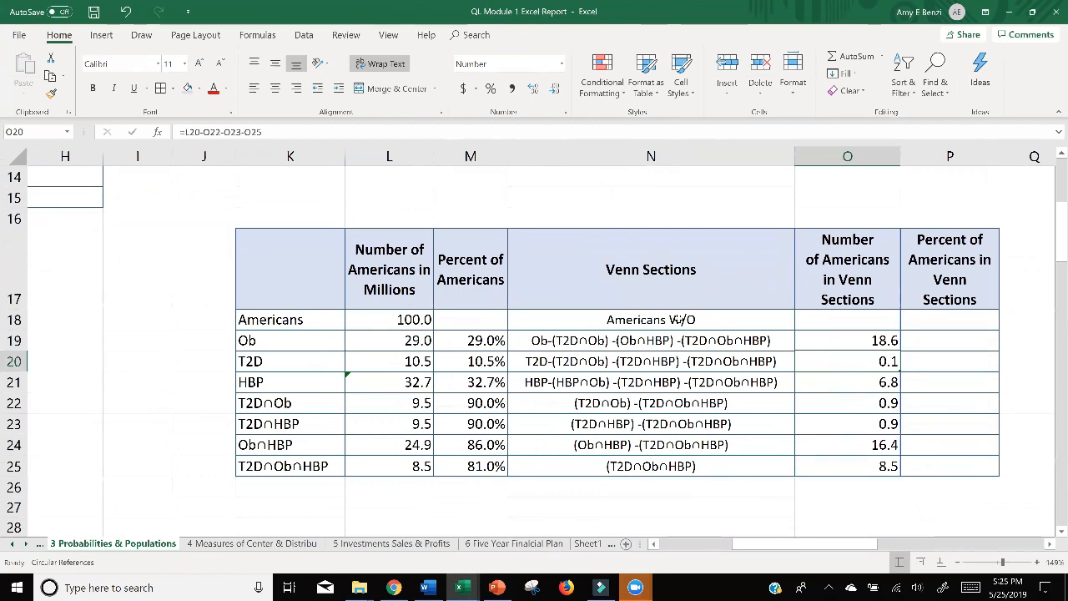
Calculate the number of Americans without any of the conditions in O18 with the formula =L18-SUM(O19:O25).
double_click(833, 321)
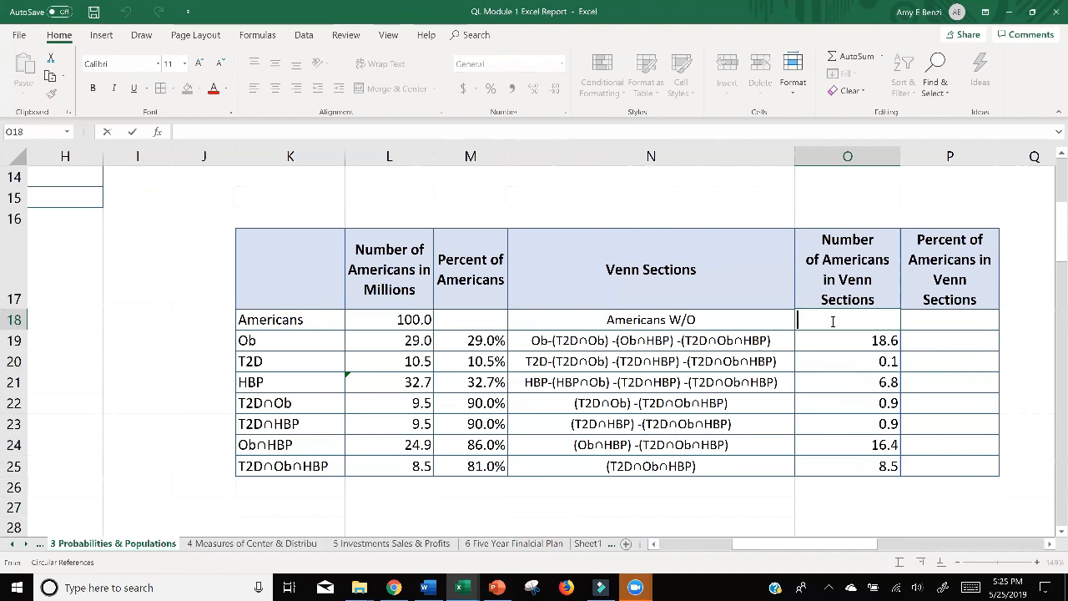
text(=)
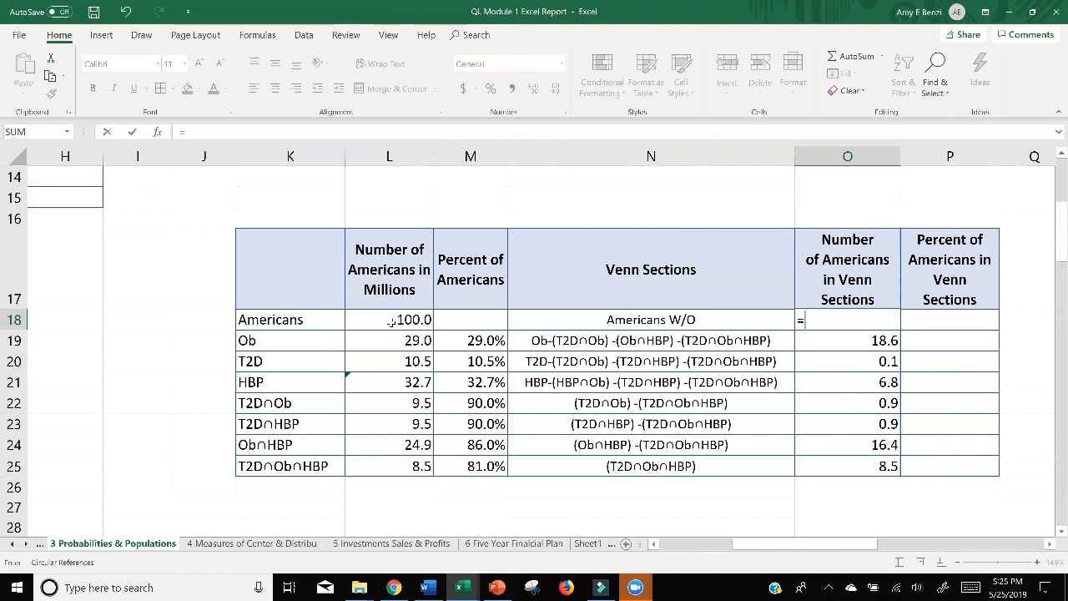
click(390, 323)
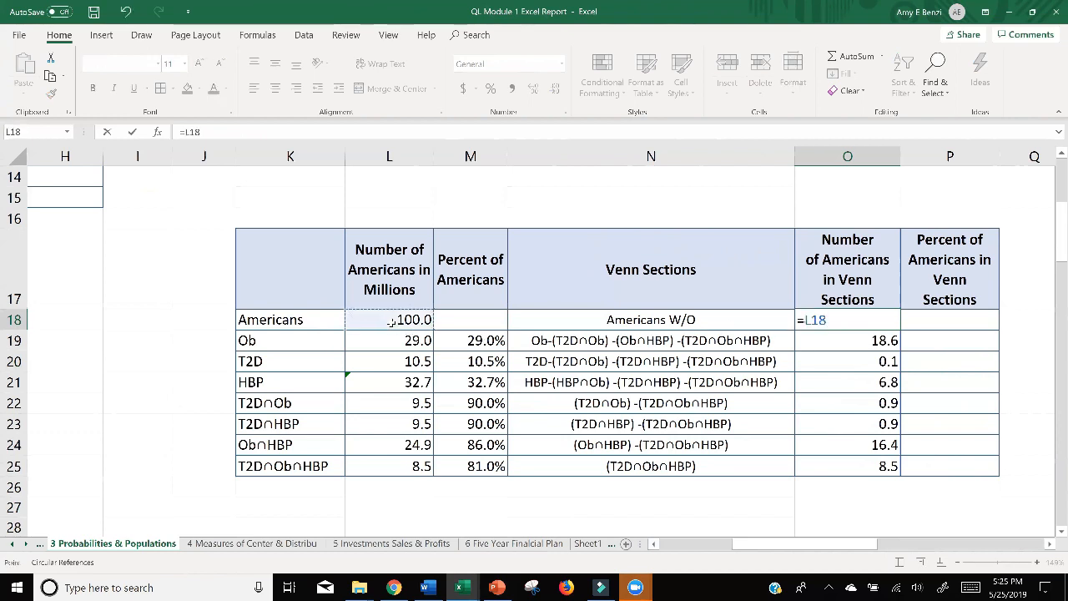
text(-sum)
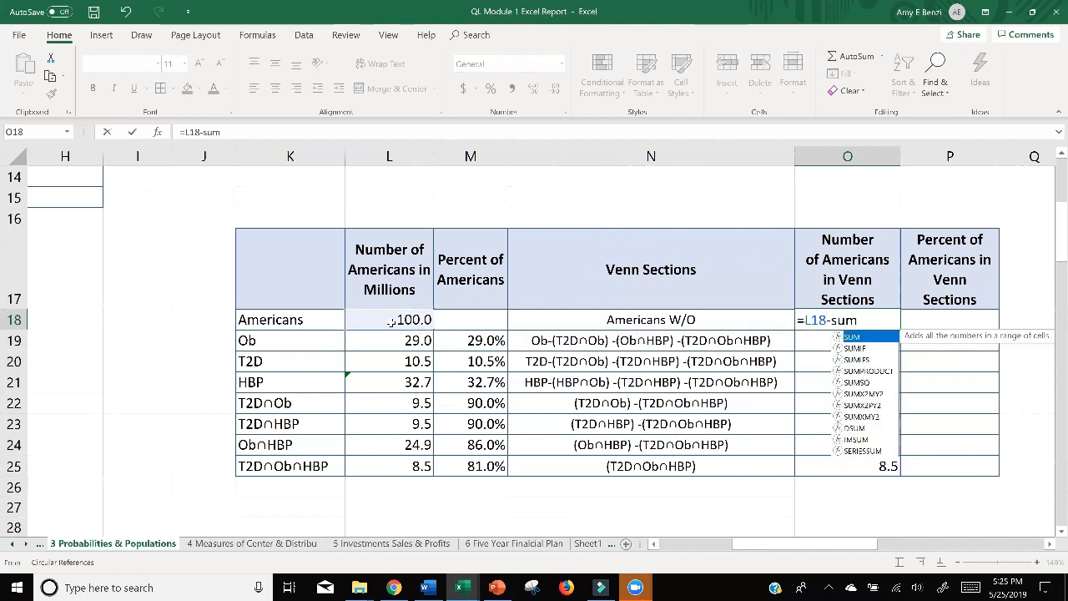
key(Tab)
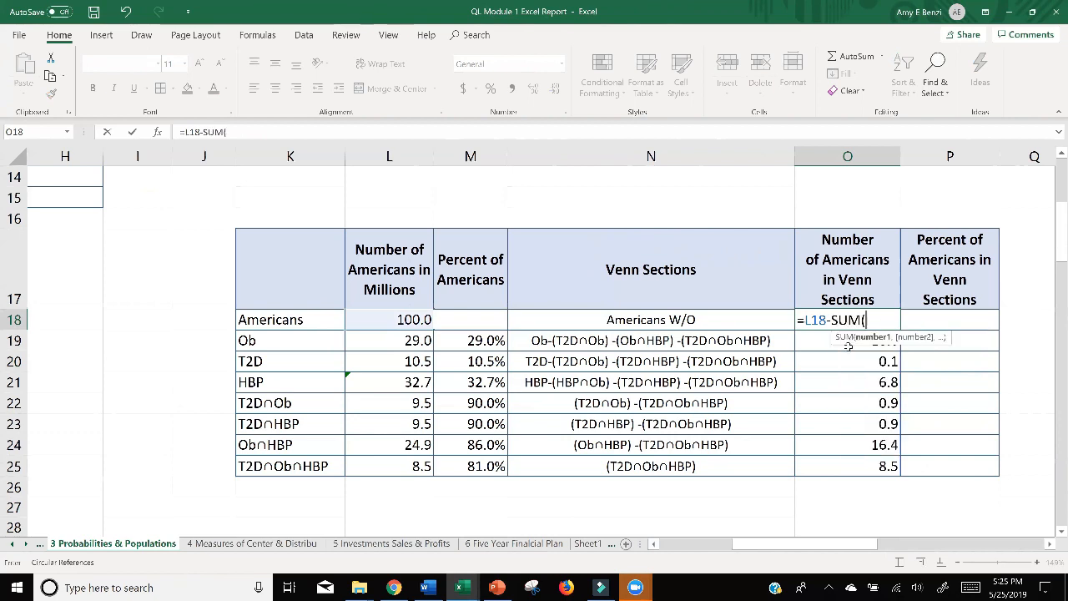
drag(873, 466, 868, 341)
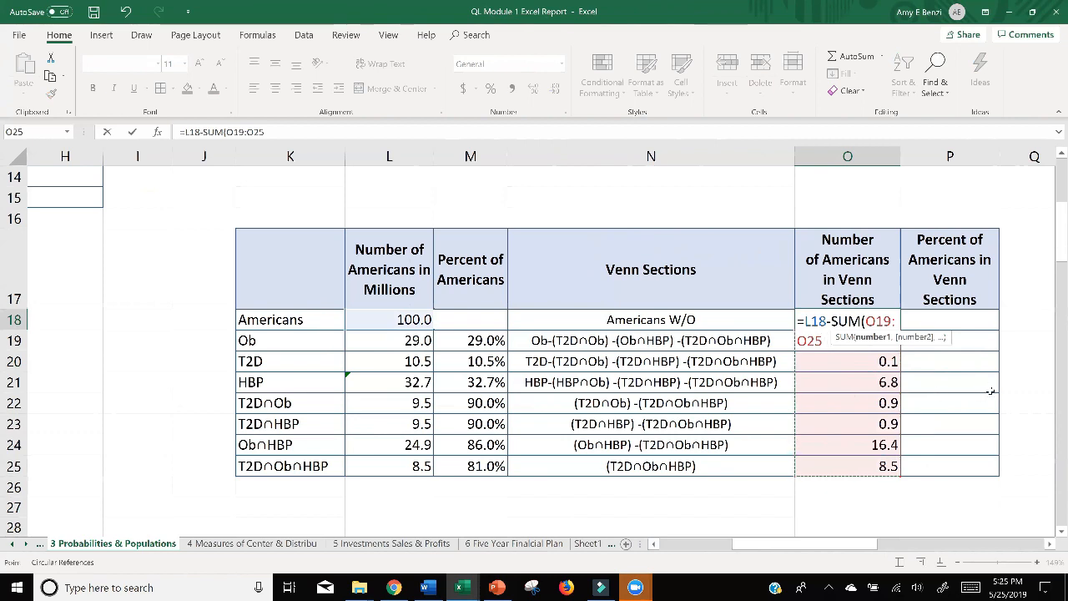
key(Return)
key(Return)
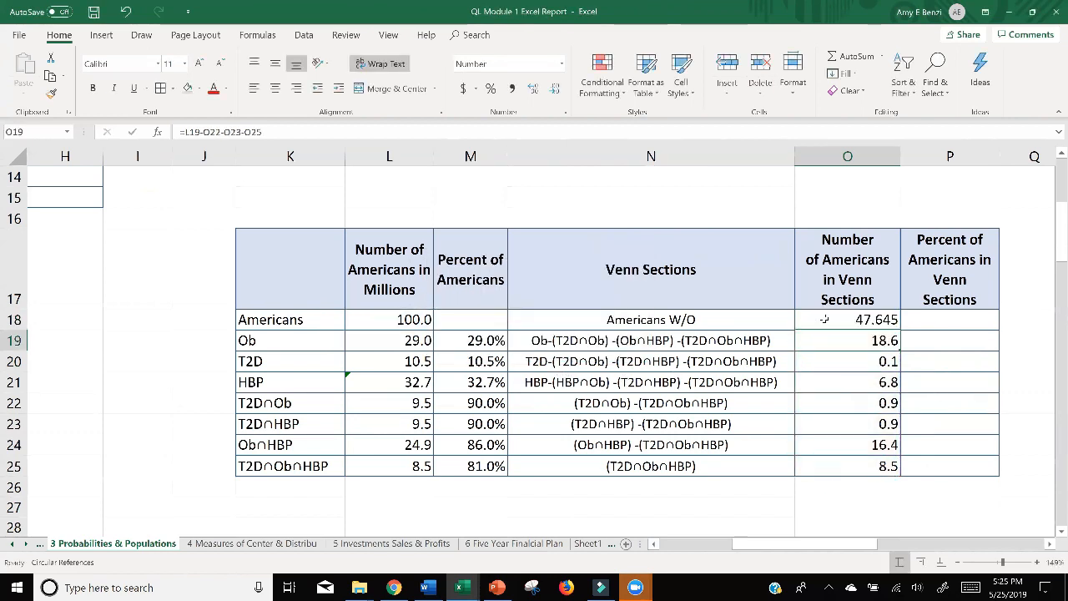
Review the Americans W/O formula in O18 and the T2D∩Ob∩HBP formula in O25 without changing them.
click(824, 320)
double_click(827, 321)
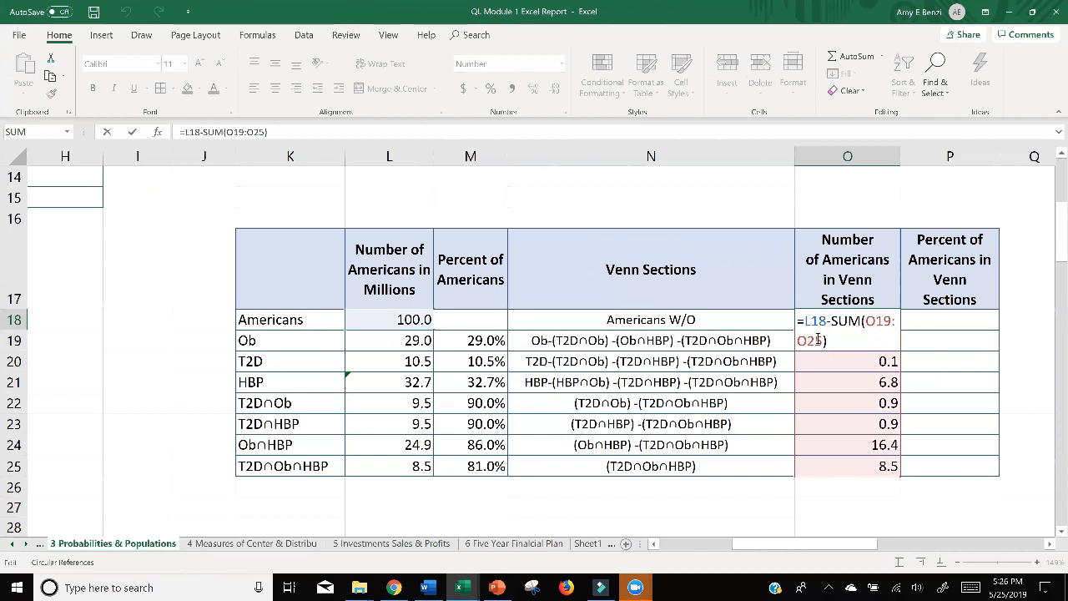
key(Return)
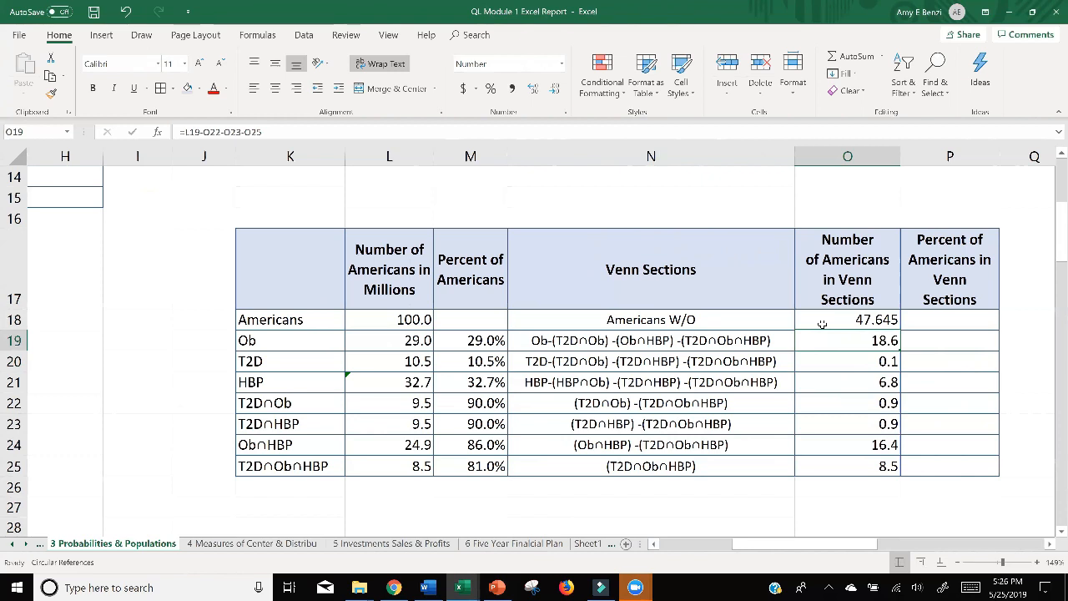
click(822, 321)
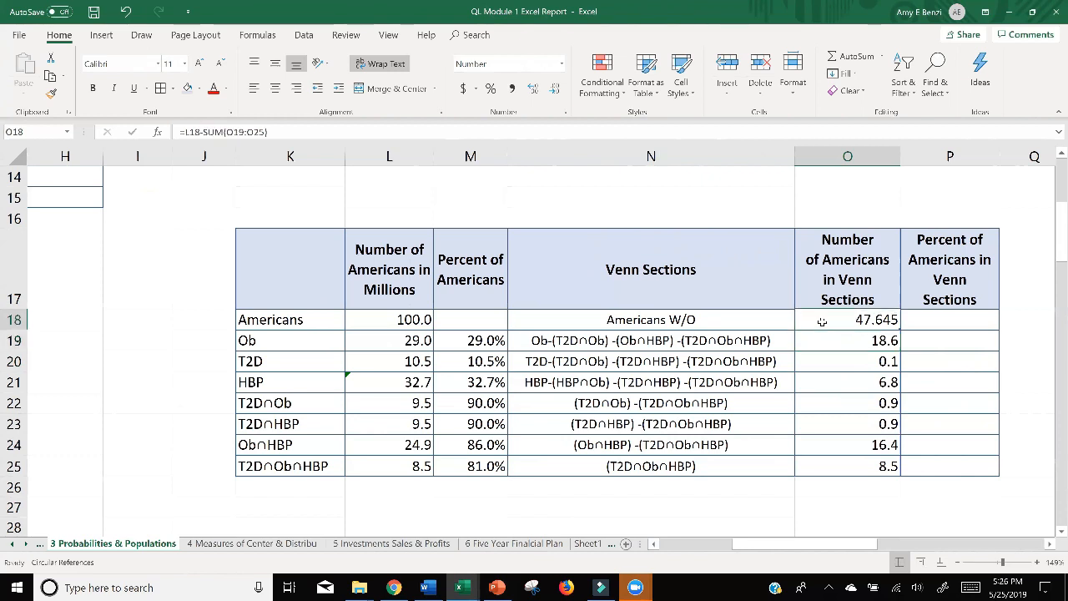
double_click(833, 323)
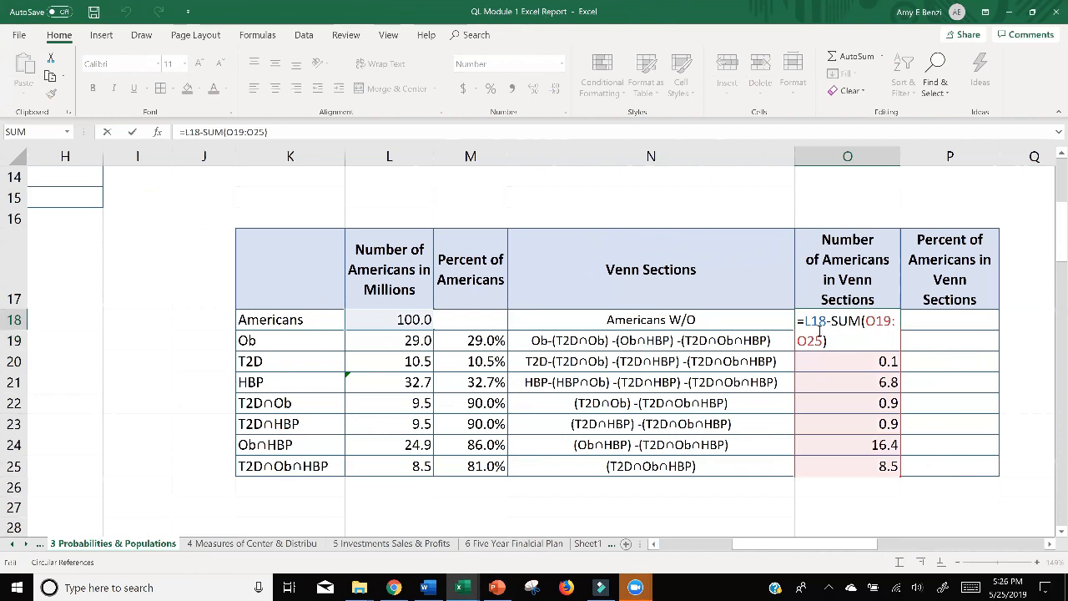
key(Return)
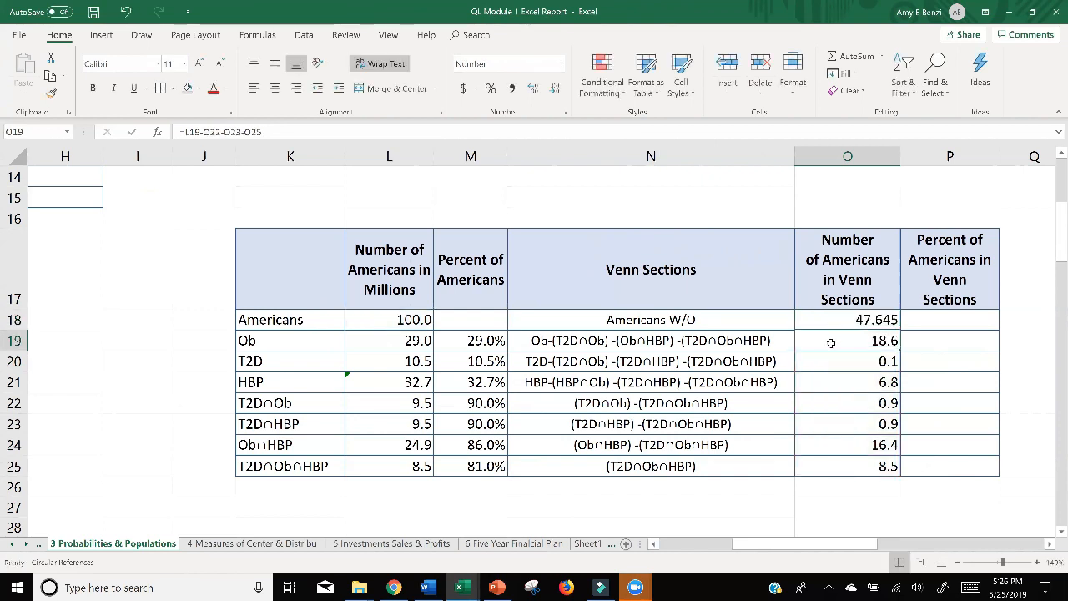
click(827, 466)
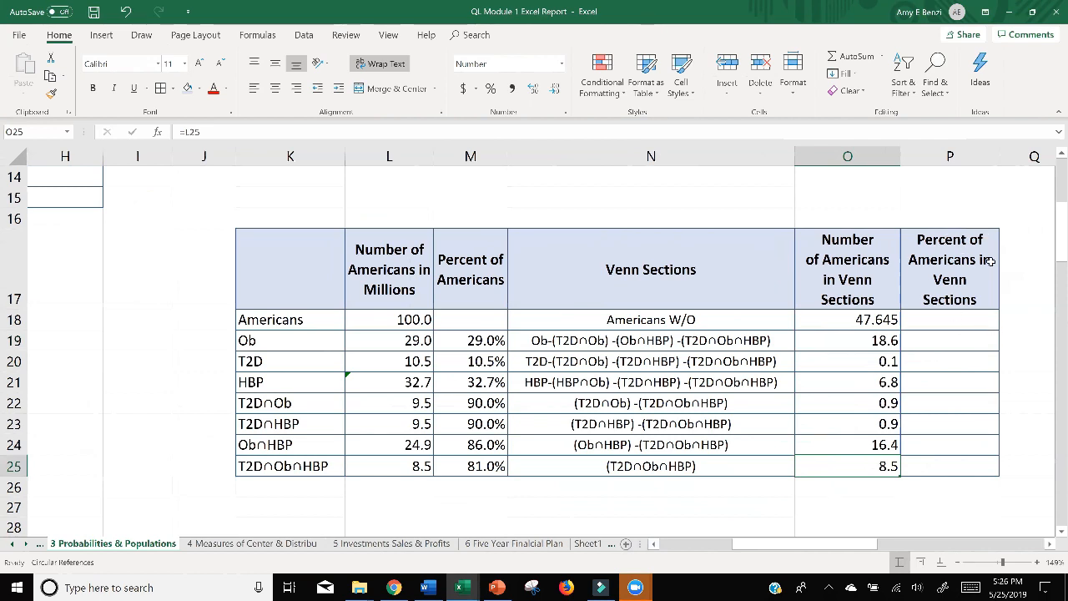
Calculate the percent of Americans for the Americans W/O section in P18 with the formula =O18/L18.
double_click(925, 318)
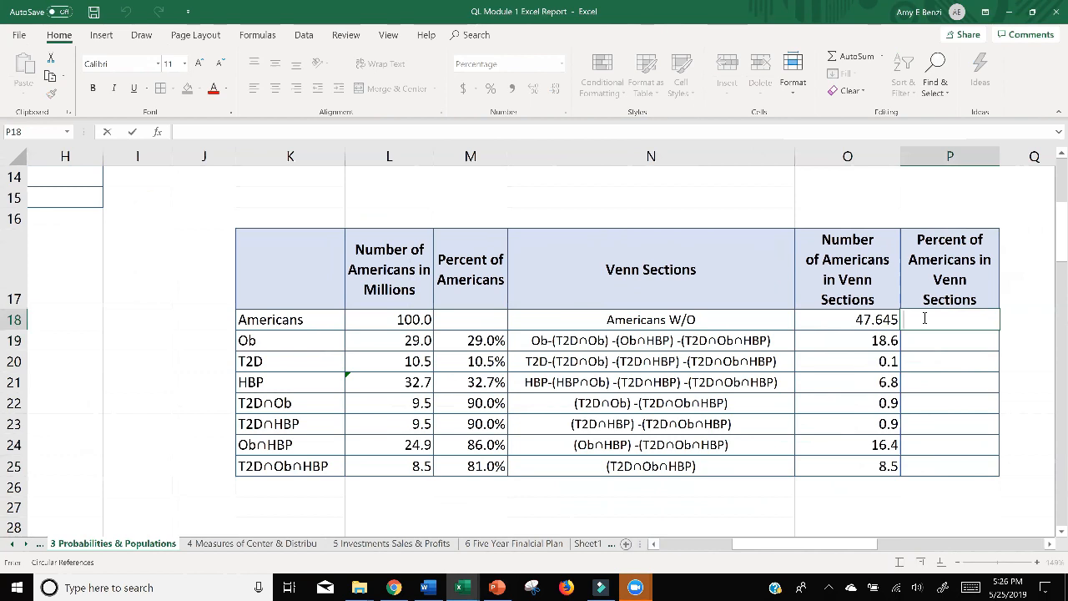
text(=)
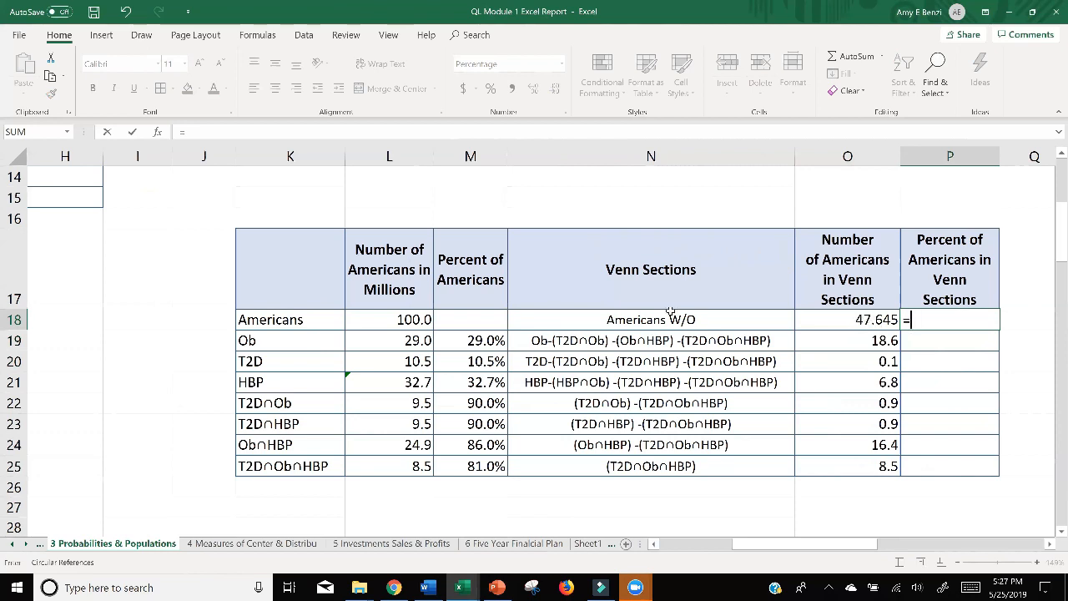
click(863, 320)
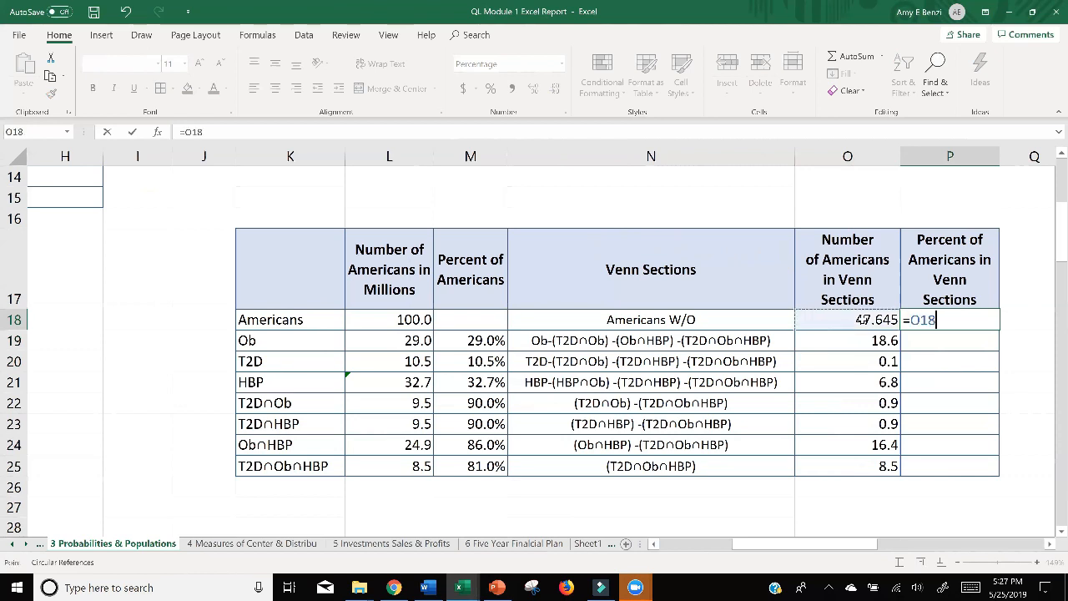
text(/)
click(401, 320)
key(Return)
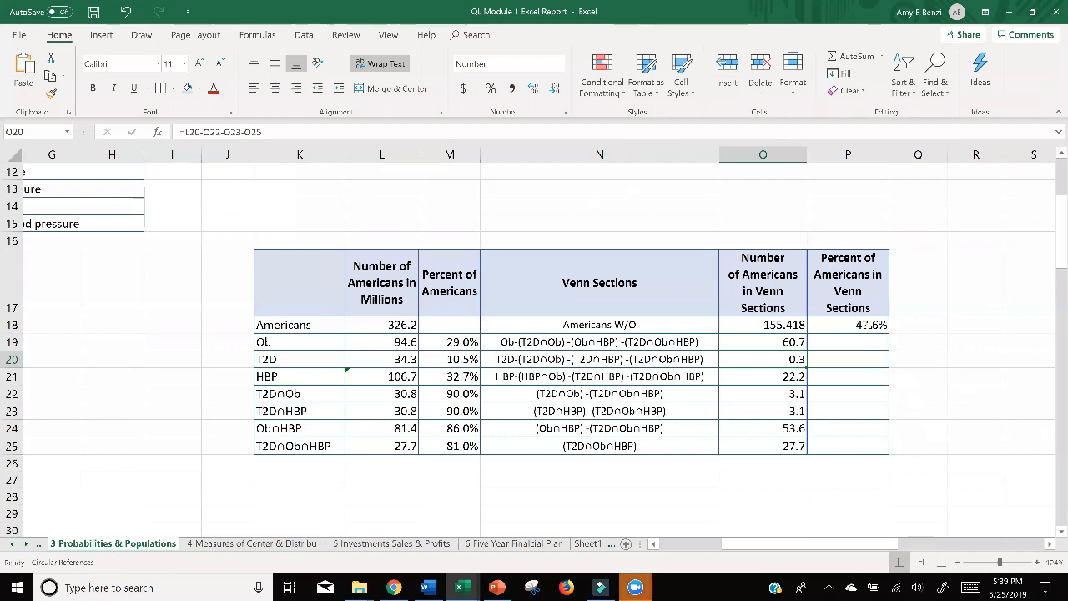
Correct the Ob-only formula in O19 to =L19-O22-O24-O25 by replacing the O23 reference with O24.
double_click(774, 342)
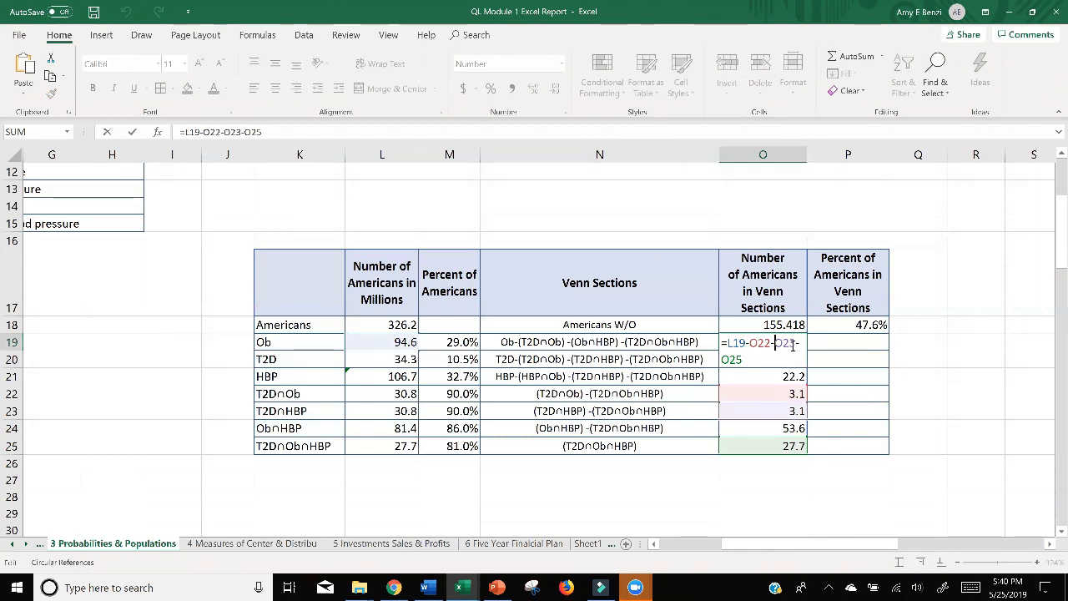
drag(797, 344, 776, 354)
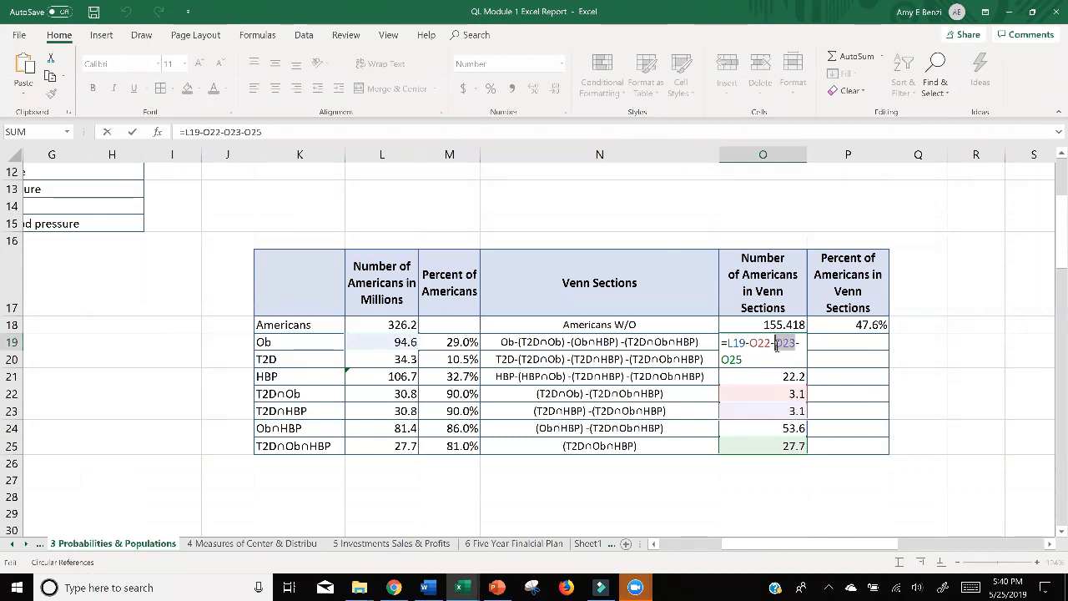
click(777, 427)
key(Return)
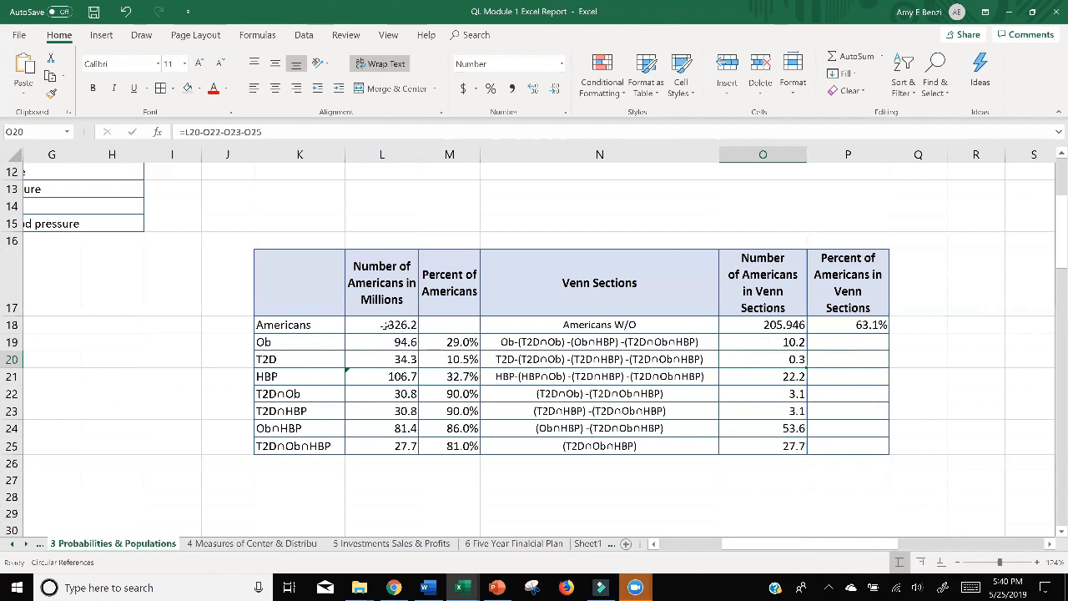
Set the total number of Americans in L18 to 100.
double_click(390, 325)
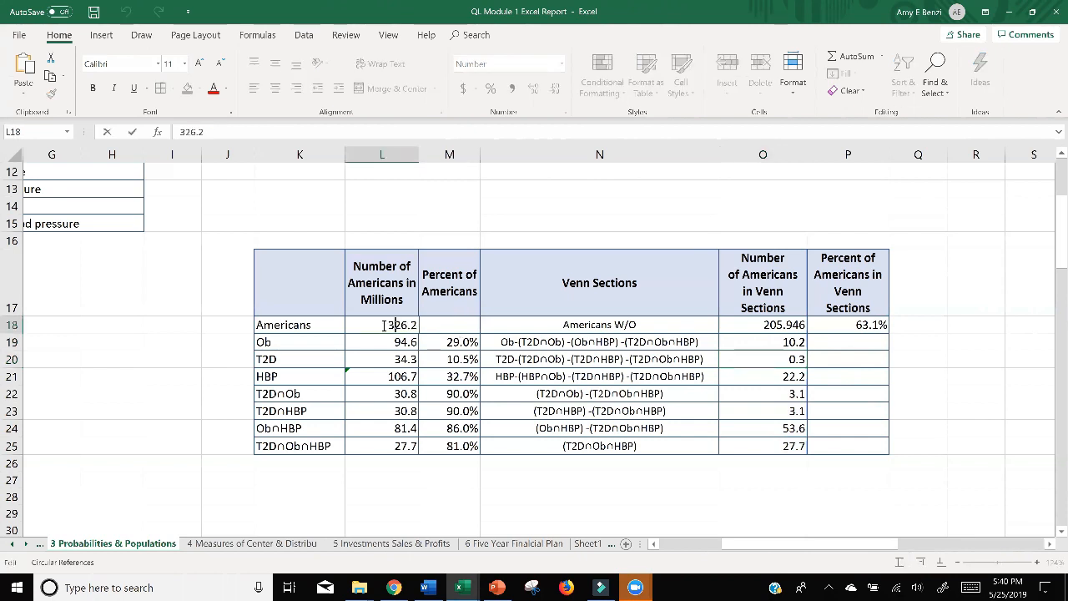
drag(390, 325, 426, 325)
text(100)
key(Return)
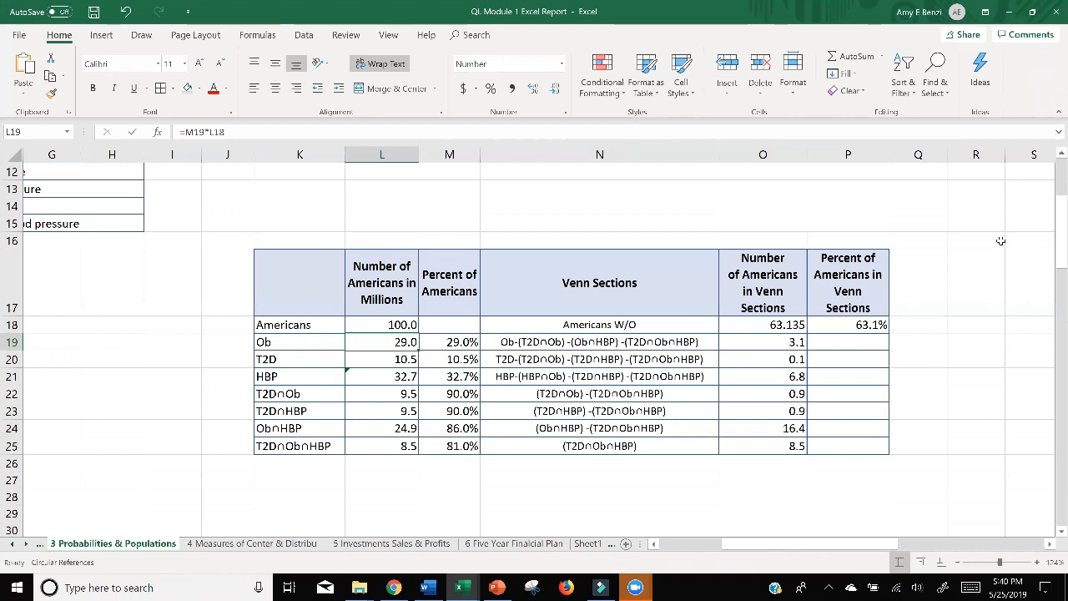
Make the population reference in the P18 percent formula absolute, so that it is =O18/$L$18.
click(851, 343)
click(852, 325)
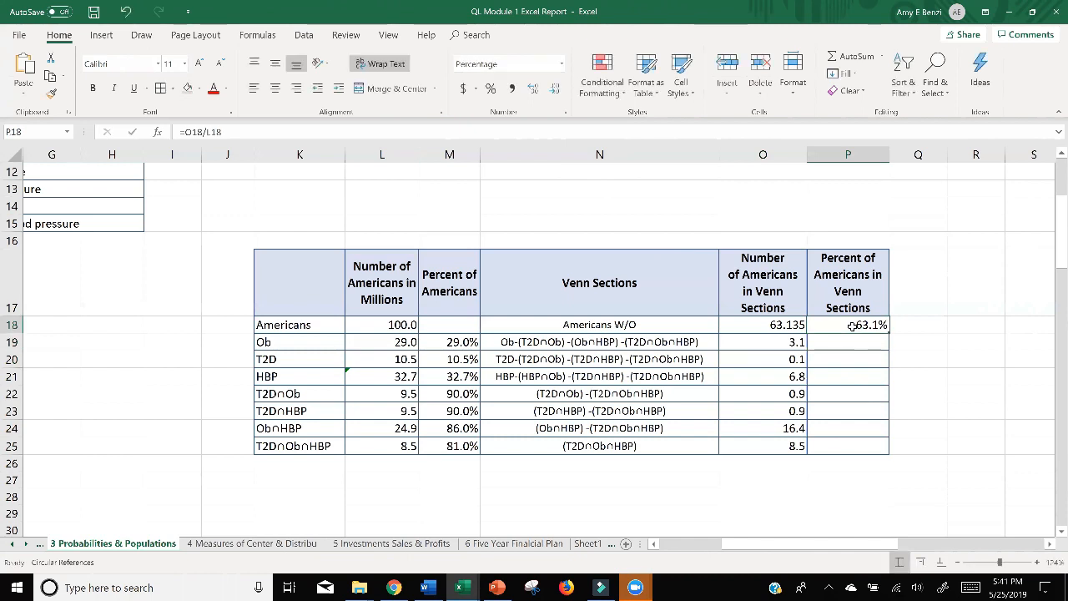
double_click(851, 325)
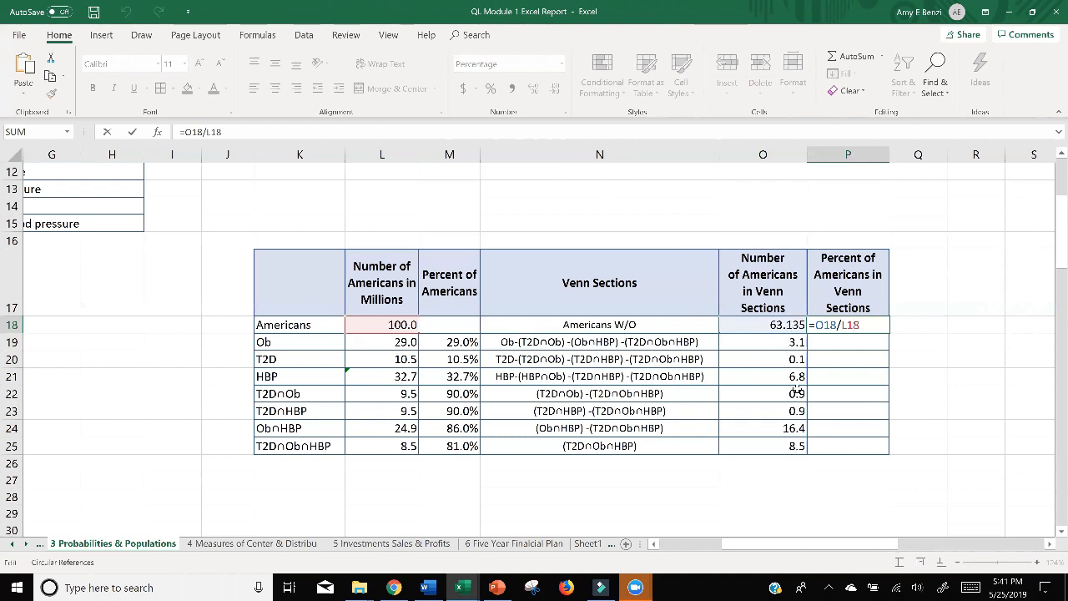
click(842, 325)
text($)
key(Right)
text($)
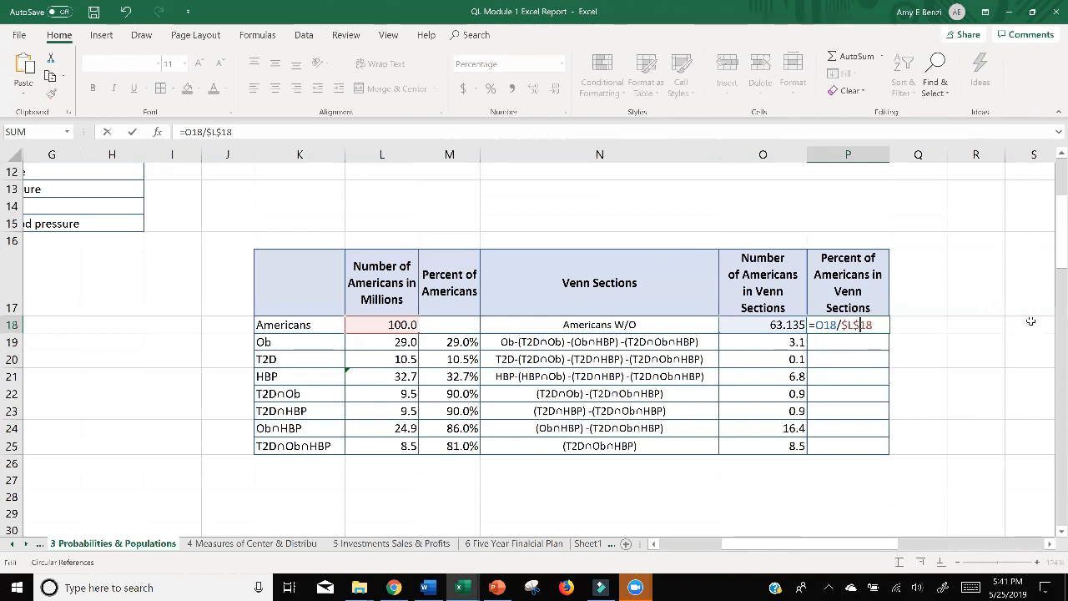
key(Return)
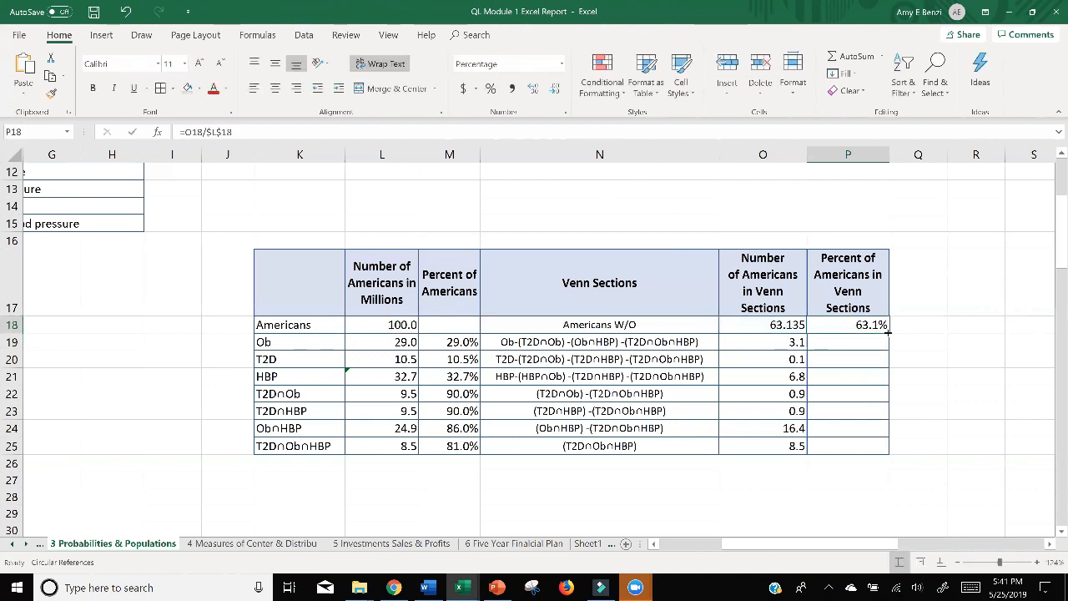
Fill the percent formula from P18 down through P25 and check the copied formulas in P22, P25 and P19.
double_click(888, 331)
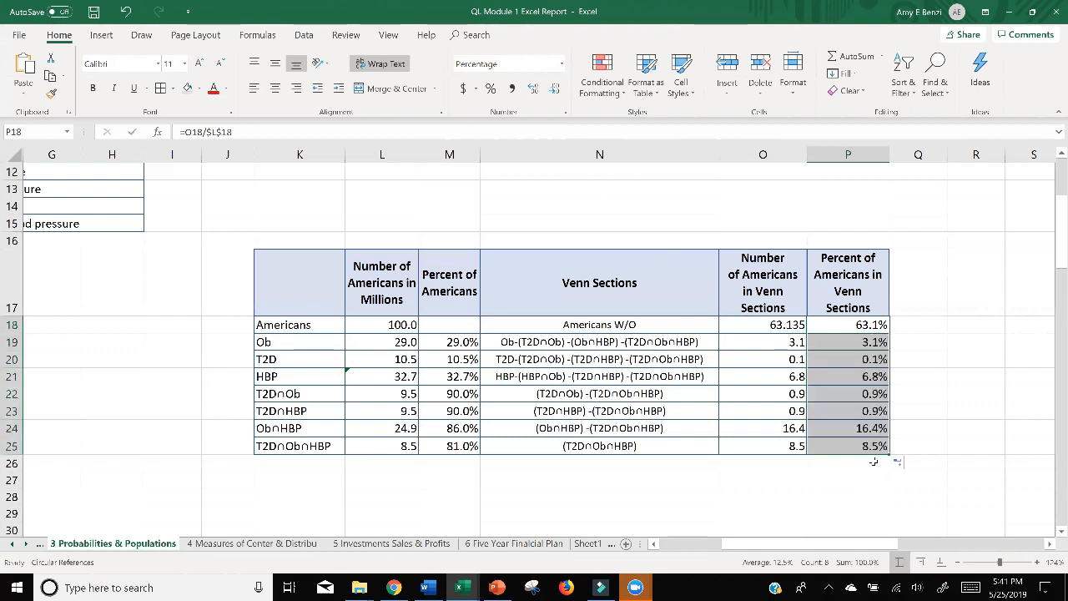
click(874, 392)
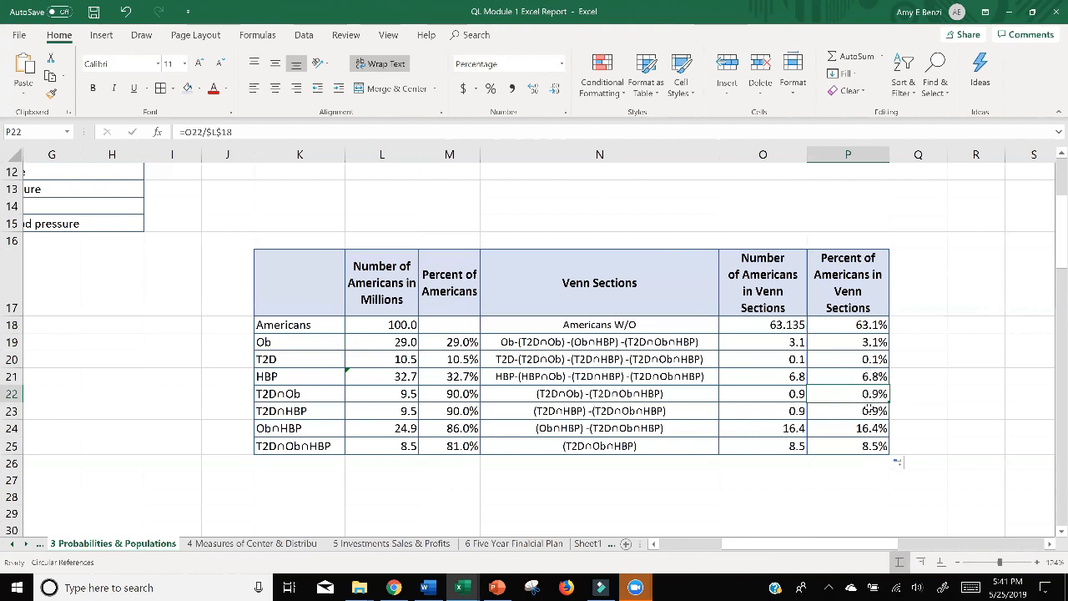
click(844, 447)
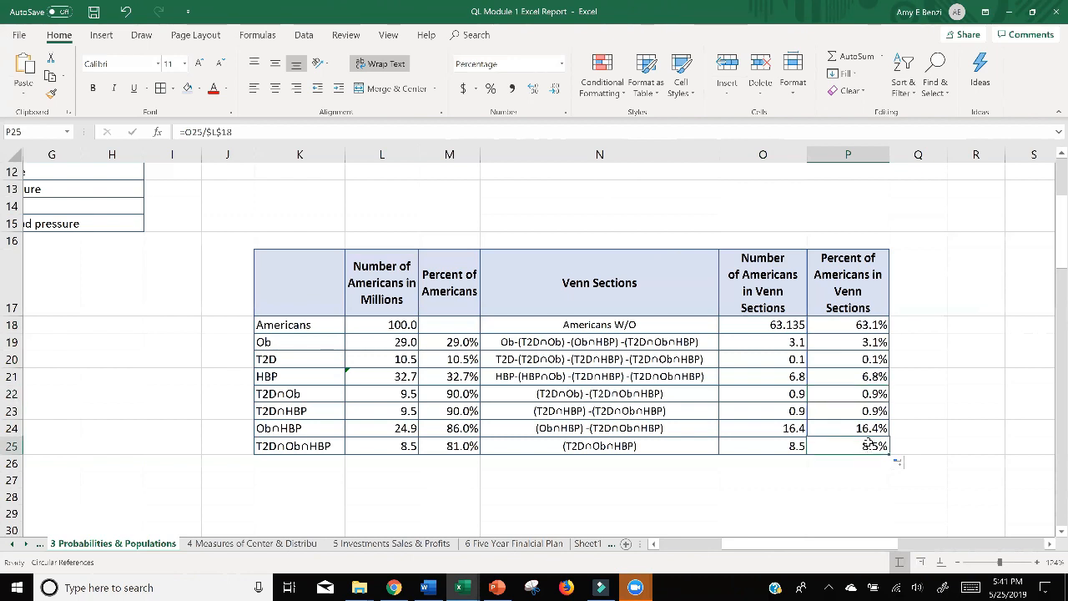
click(858, 343)
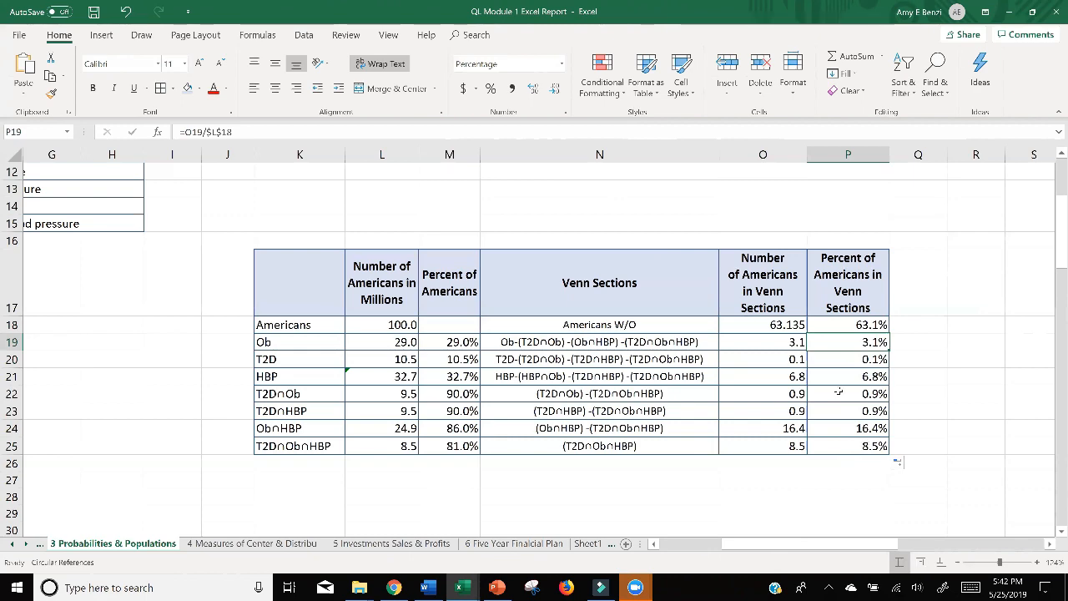
Look up the American population in B8 and enter it in millions in L18 as 328.9.
scroll(946, 388, down, 6)
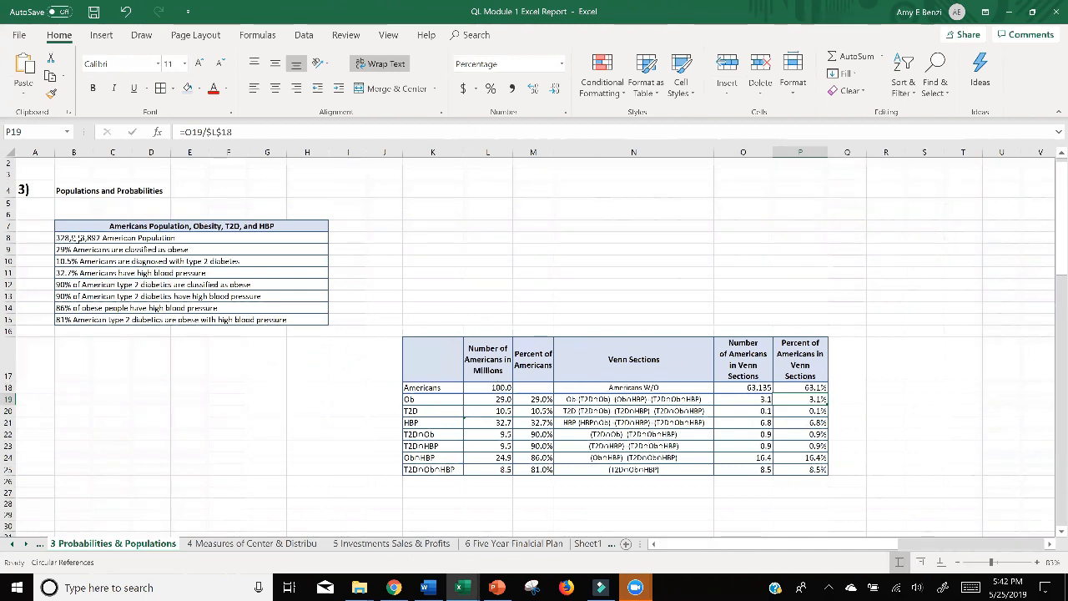
mouse_move(462, 591)
click(63, 238)
ctrl+scroll(65, 237, up, 10)
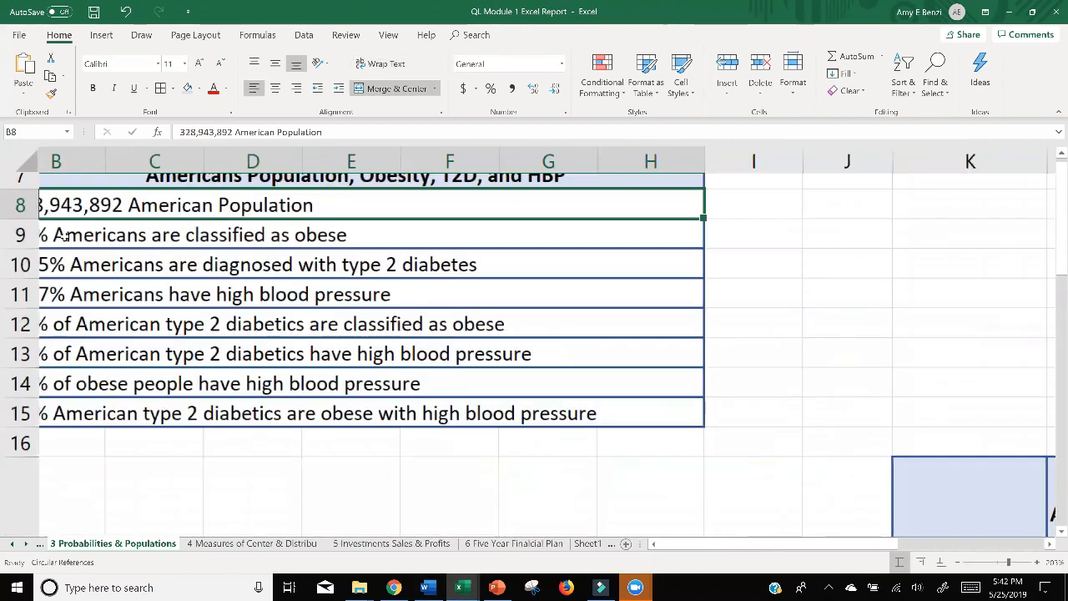
ctrl+scroll(64, 237, down, 3)
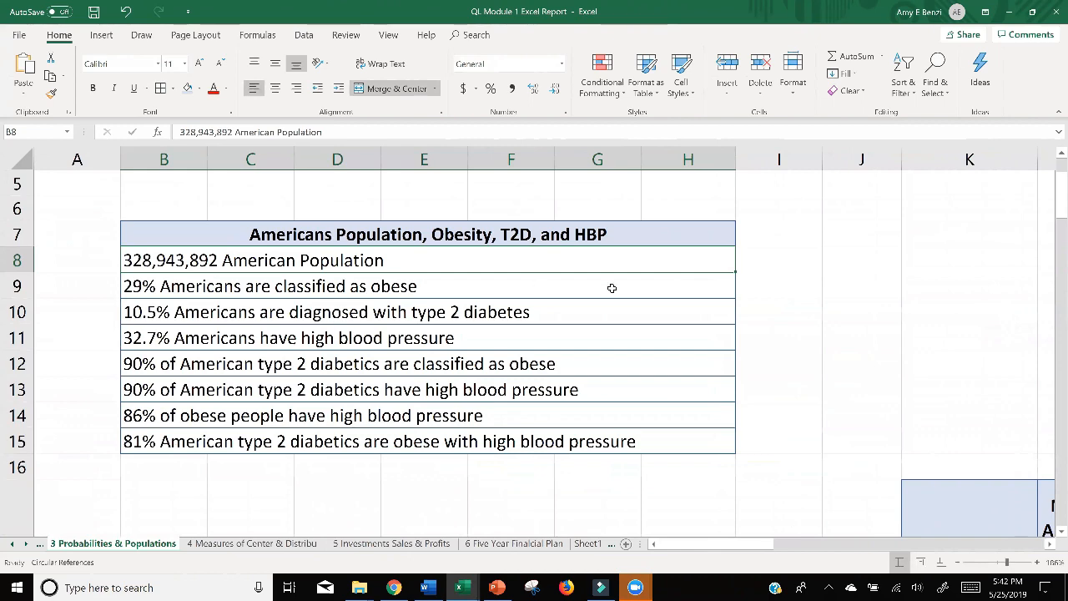
ctrl+scroll(612, 288, down, 2)
ctrl+scroll(612, 288, down, 2)
ctrl+scroll(613, 286, up, 3)
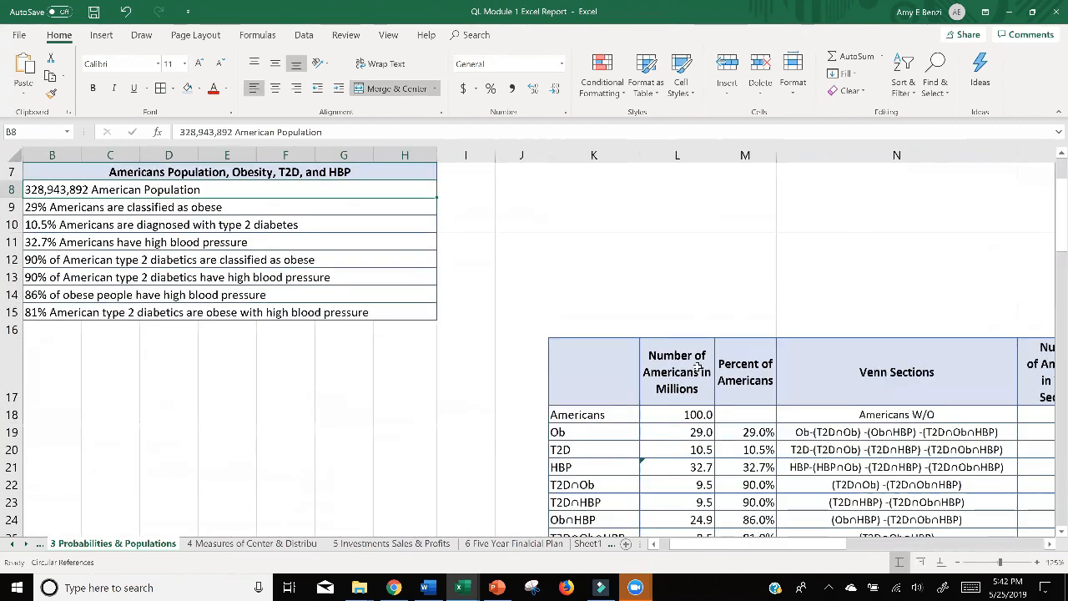
ctrl+scroll(698, 367, down, 1)
scroll(697, 368, down, 1)
scroll(697, 367, right, 4)
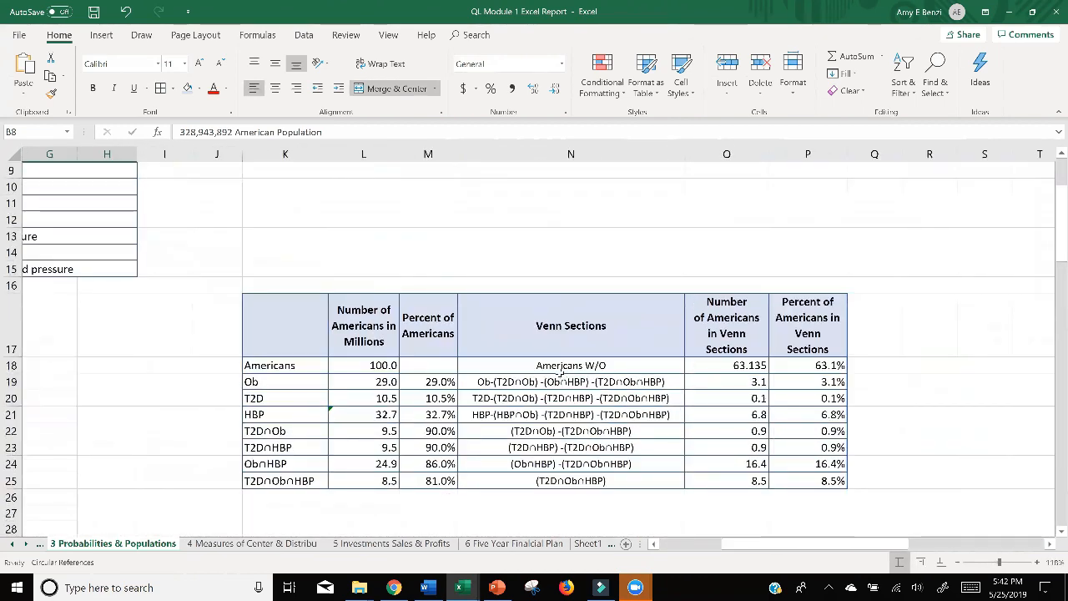
double_click(384, 364)
double_click(384, 365)
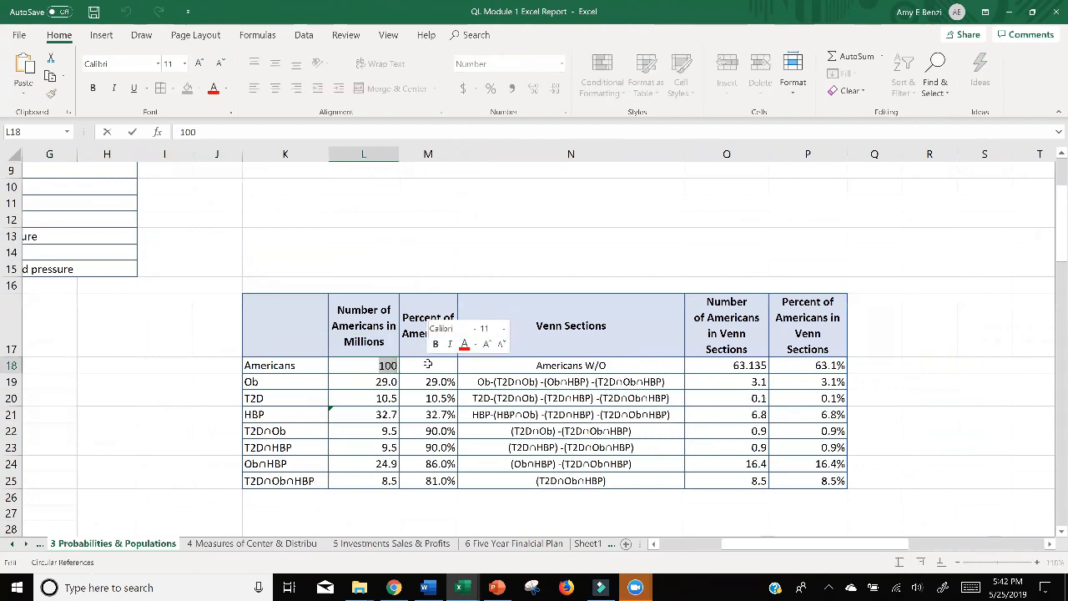
text(328.9)
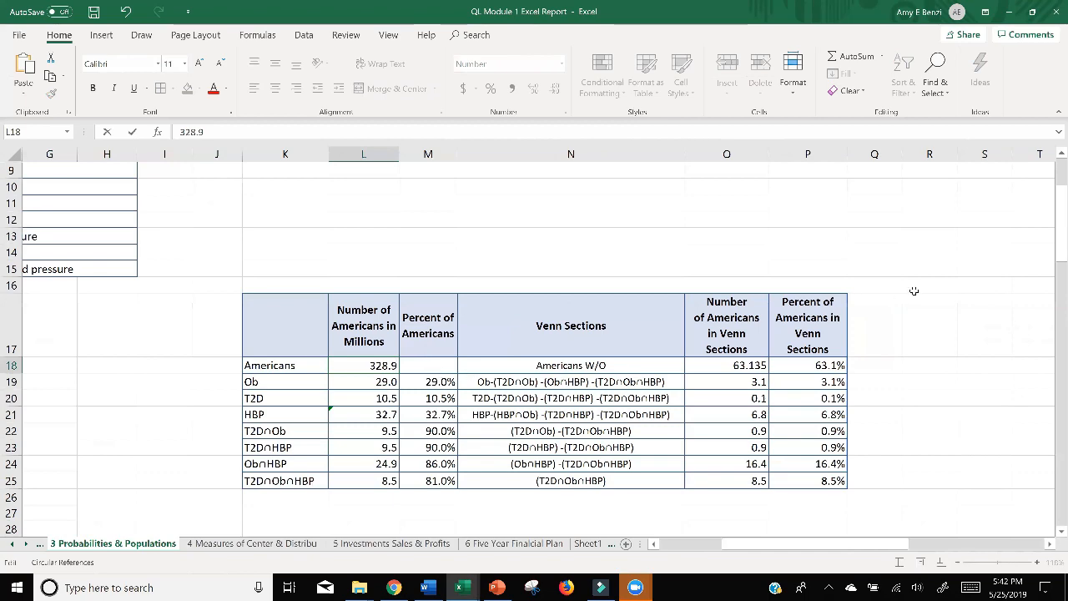
key(Return)
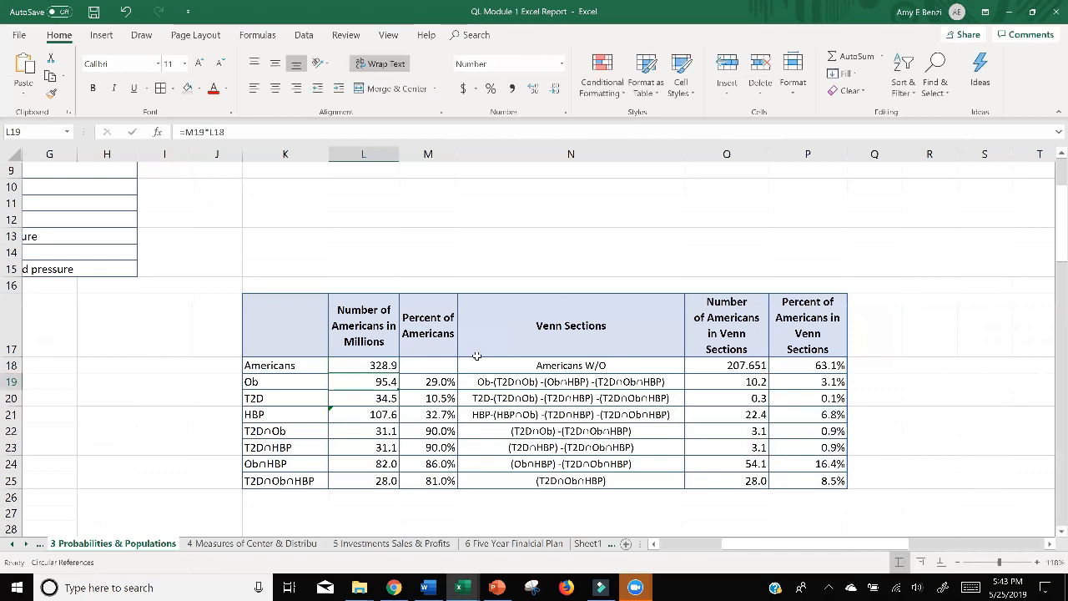
Undo and redo the population change in L18 to compare the Venn section numbers and percents for both totals.
scroll(429, 362, down, 2)
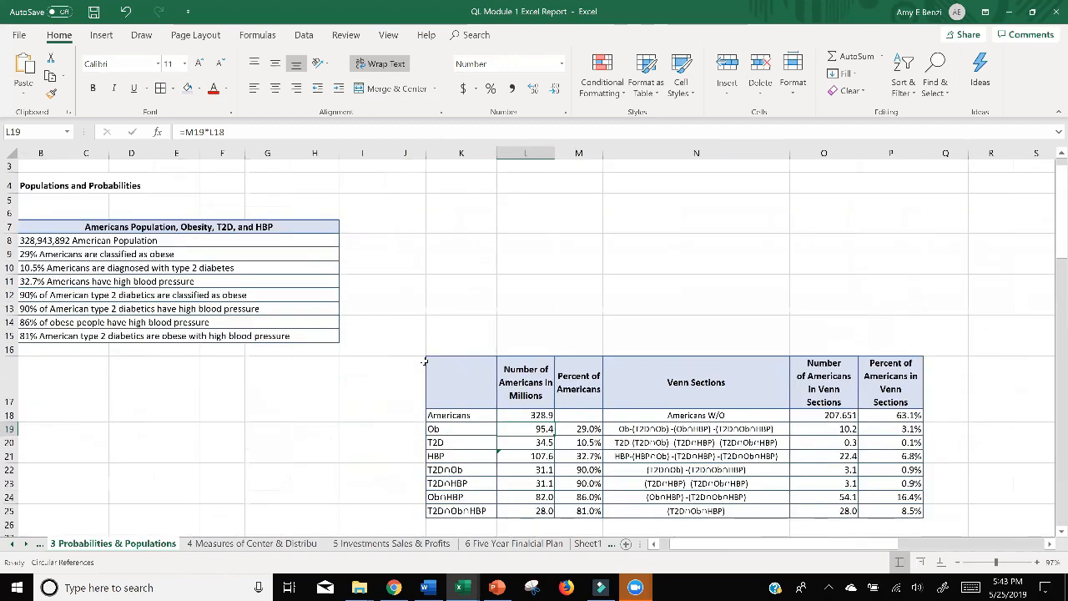
click(127, 13)
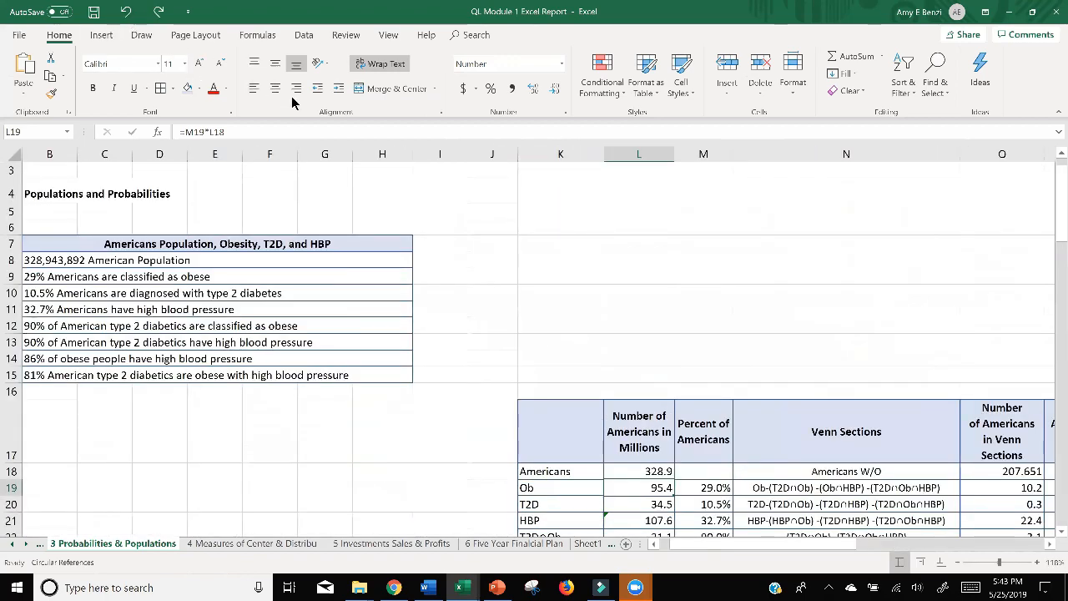
scroll(292, 96, down, 3)
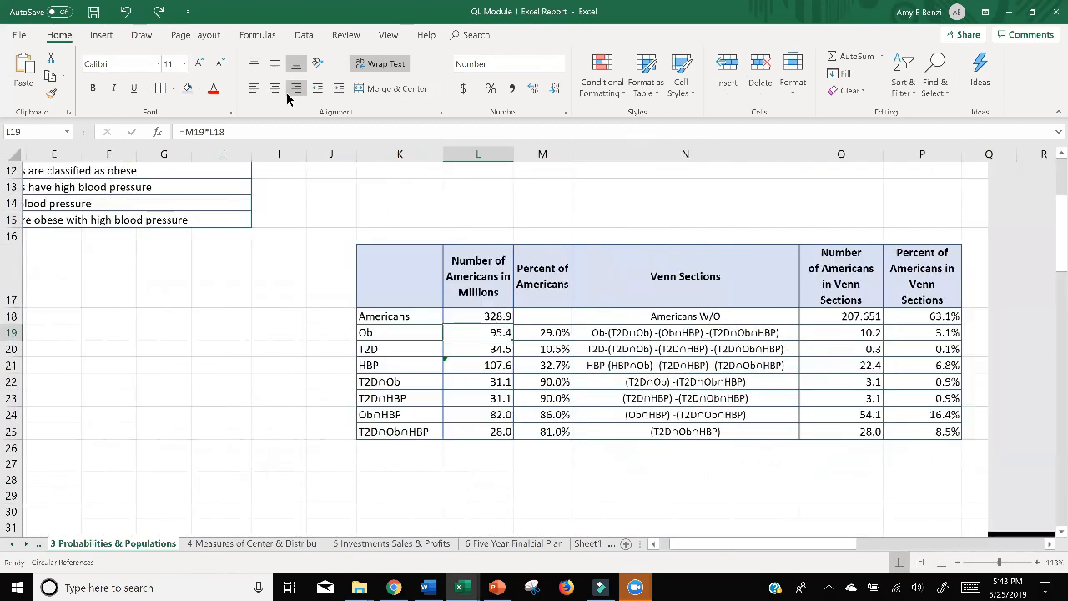
click(127, 14)
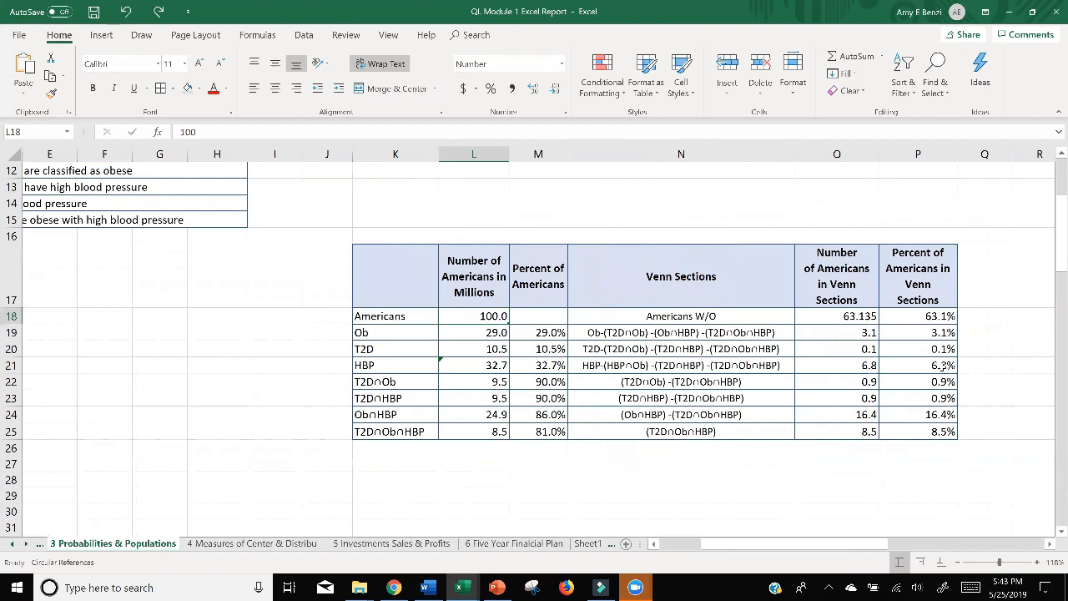
click(157, 15)
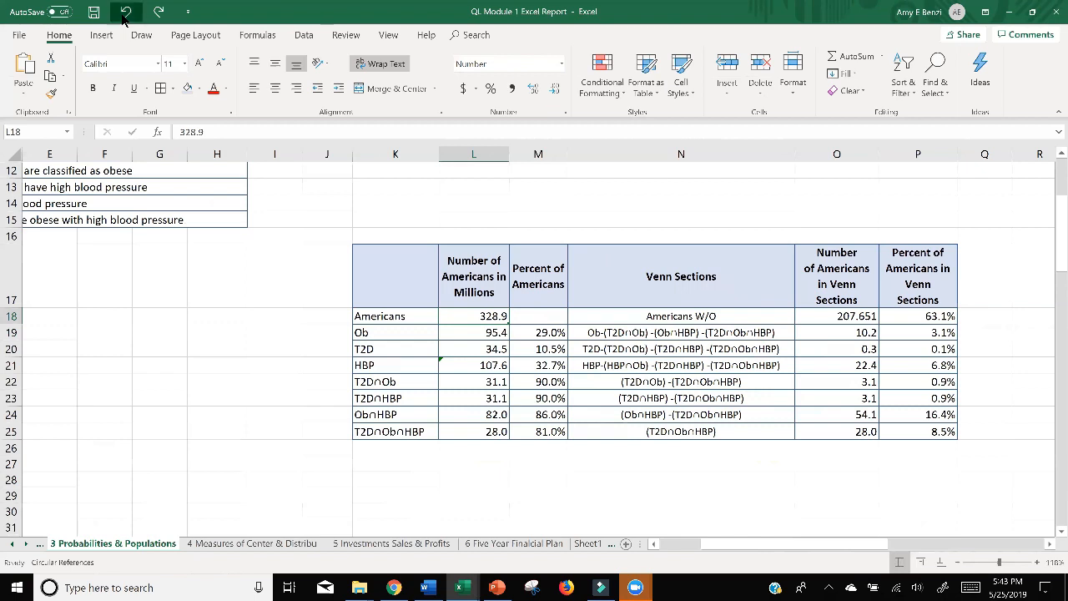
click(126, 14)
click(157, 15)
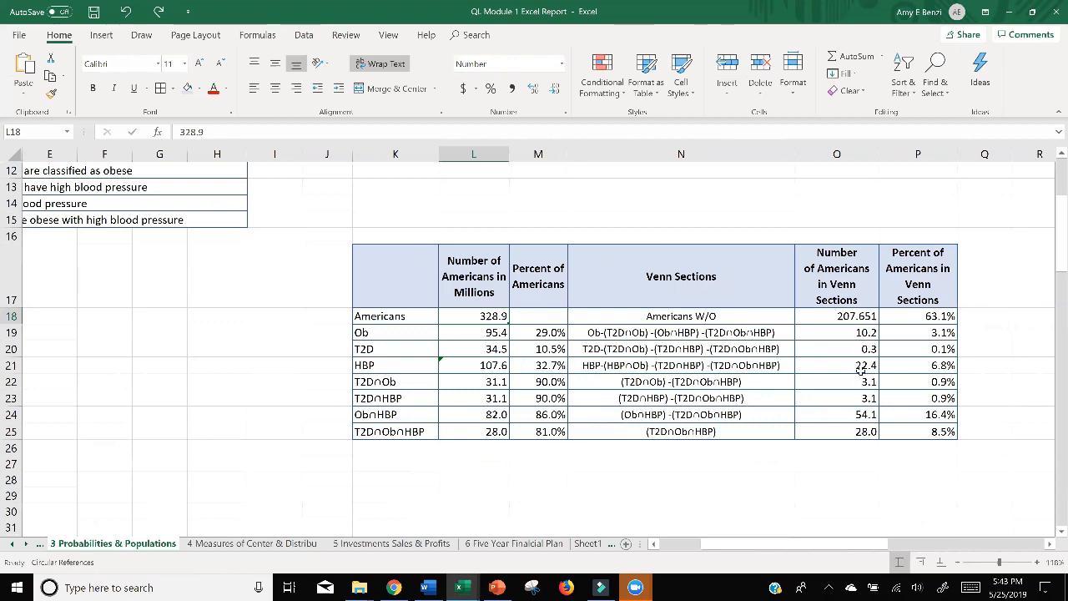
Insert a Basic Venn SmartArt graphic from the Relationship category and place it in the empty area beside the Venn sections table.
scroll(860, 369, down, 3)
scroll(758, 384, up, 1)
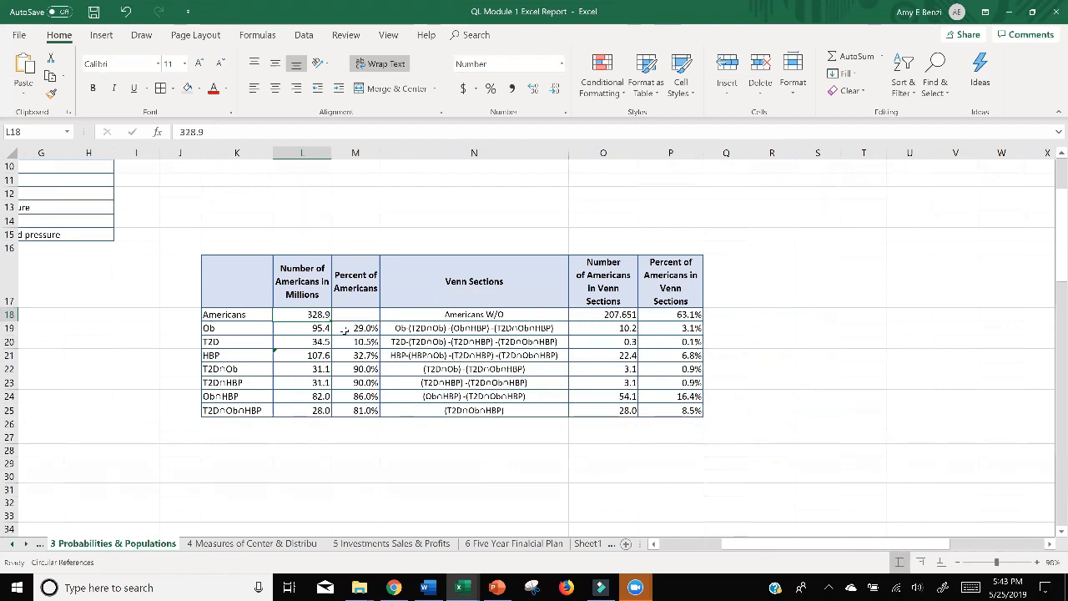
ctrl+scroll(844, 298, down, 2)
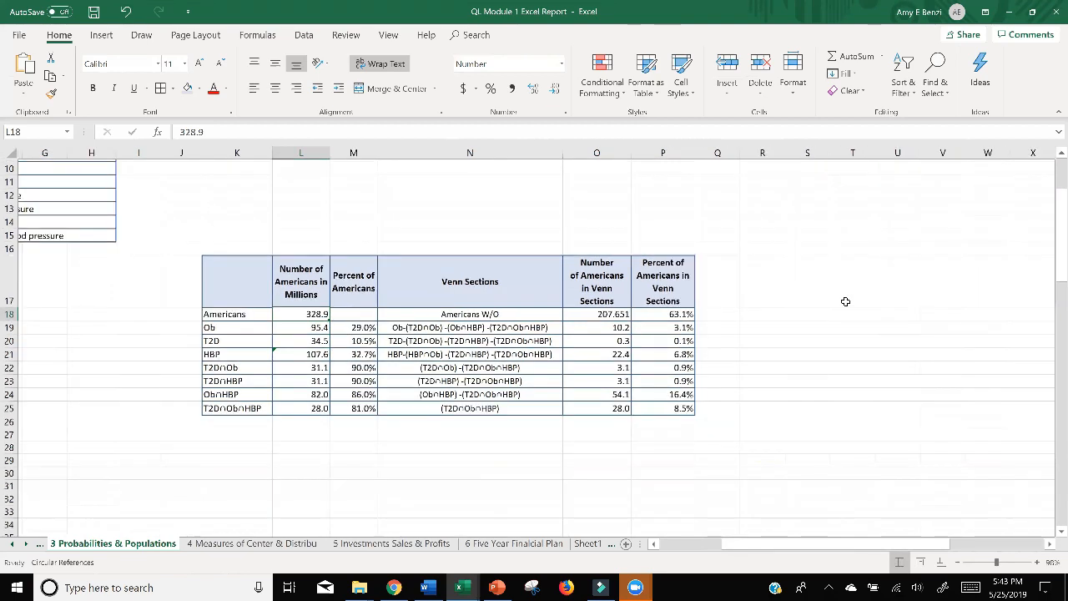
ctrl+scroll(845, 301, up, 3)
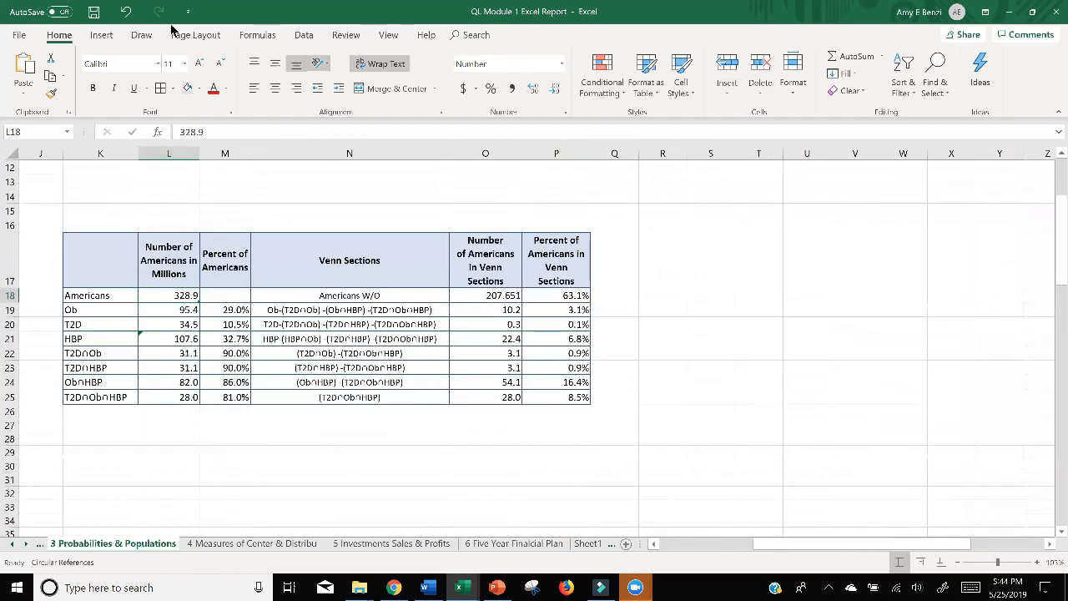
click(101, 35)
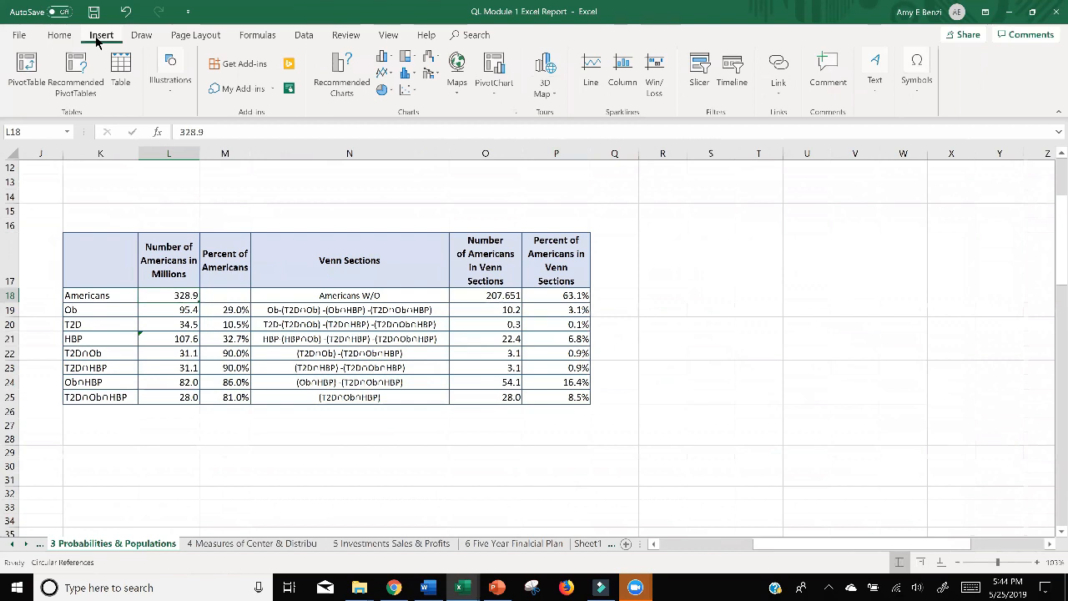
click(169, 99)
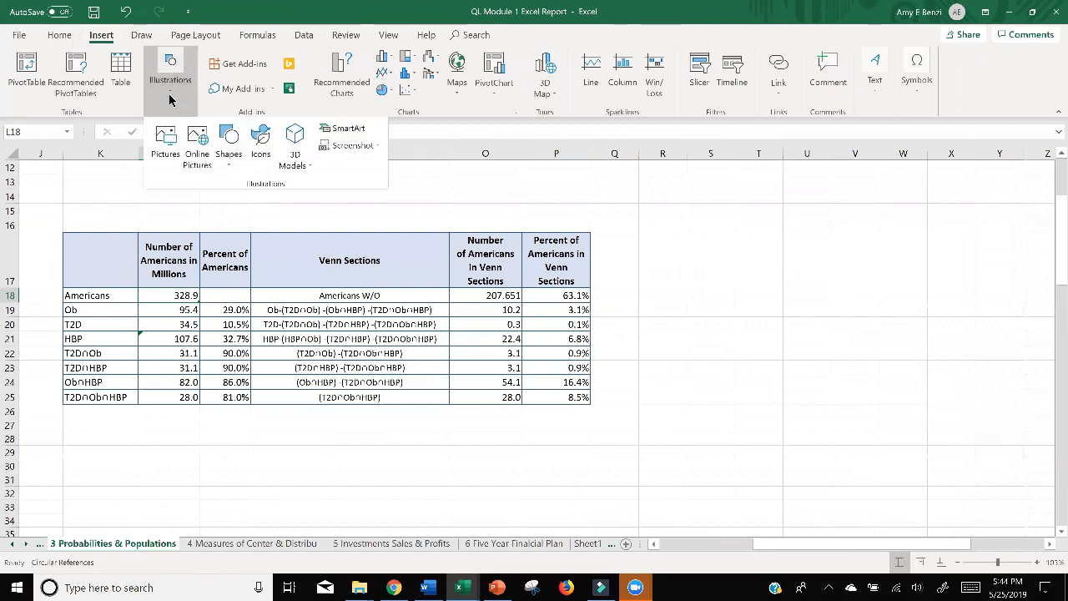
click(339, 135)
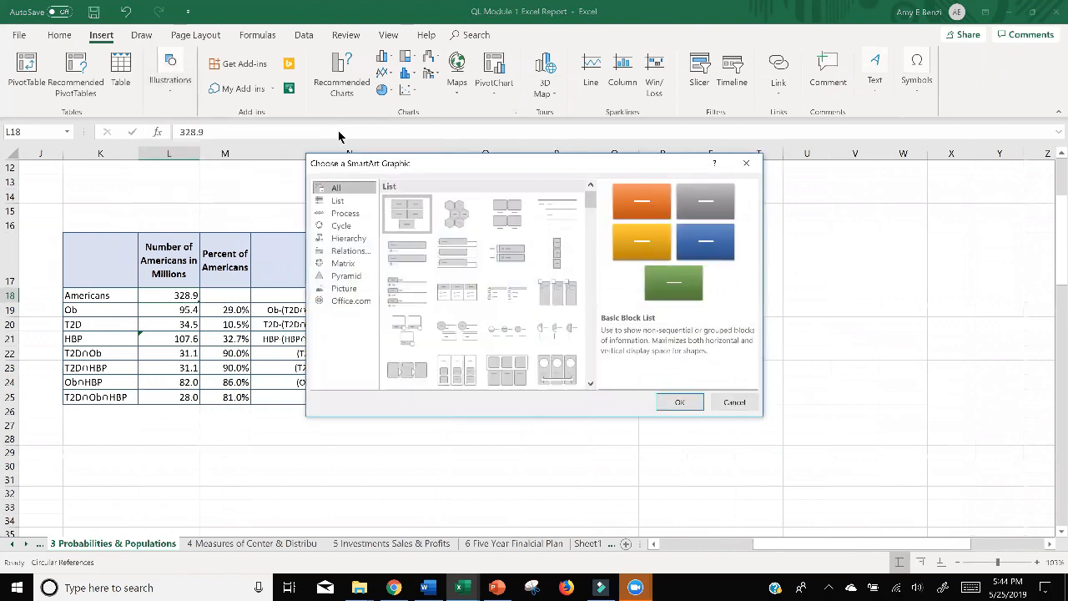
scroll(455, 271, down, 3)
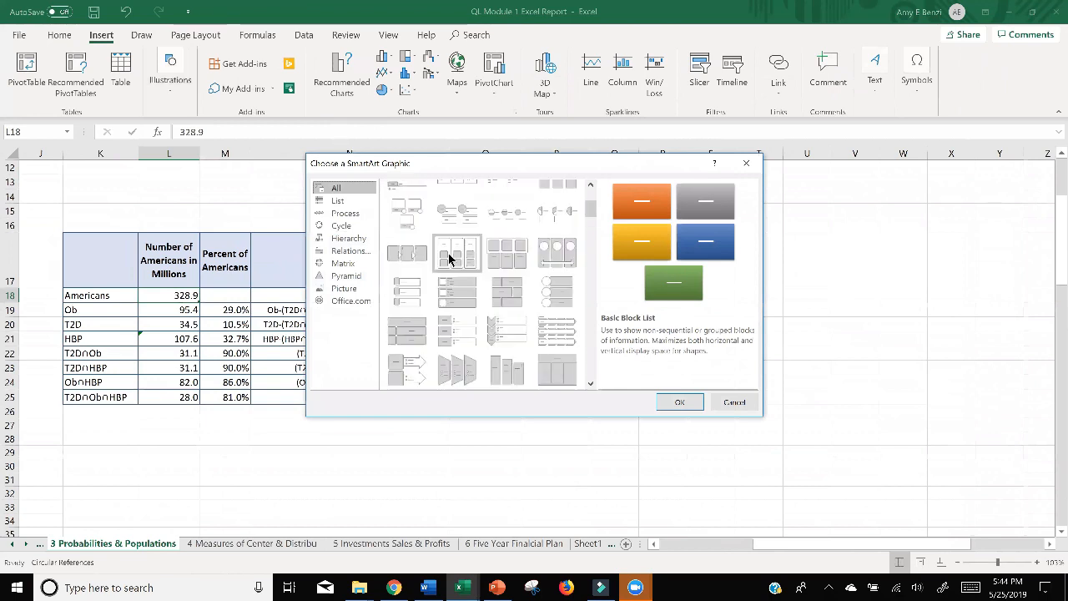
click(349, 252)
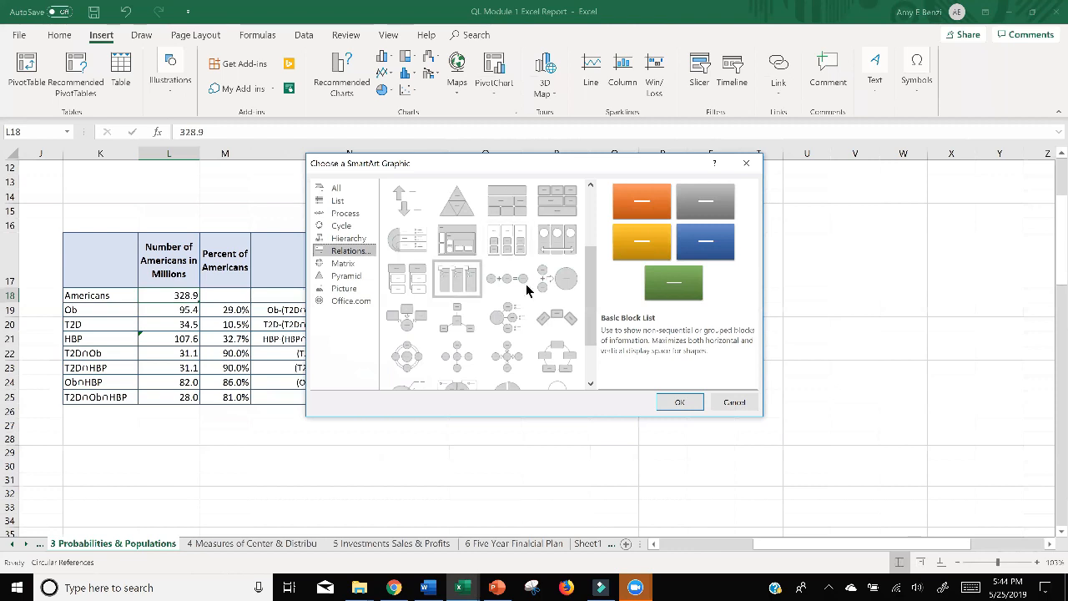
scroll(494, 300, down, 2)
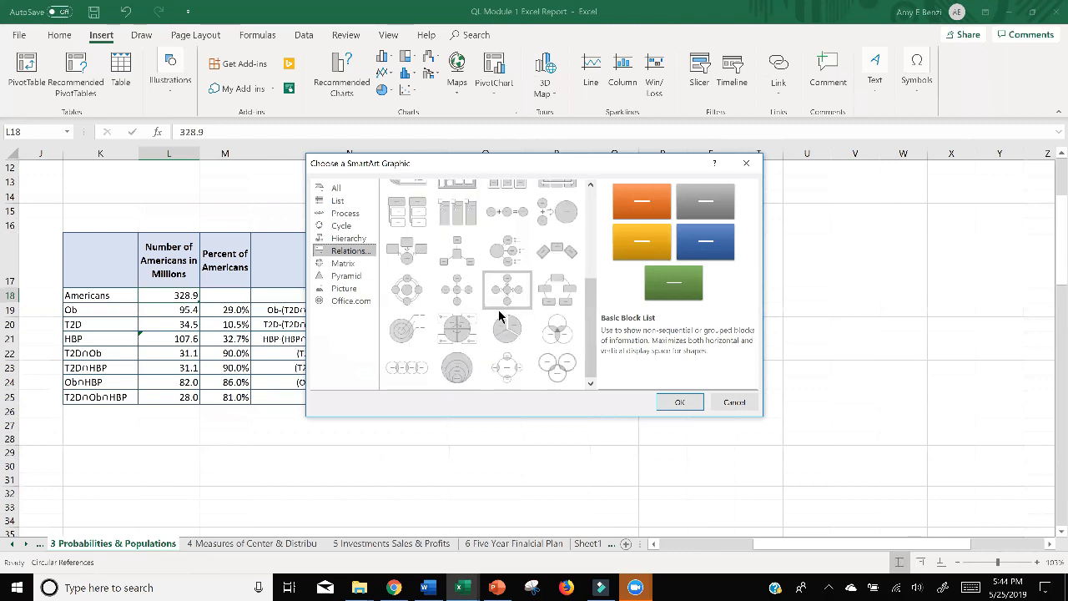
click(560, 336)
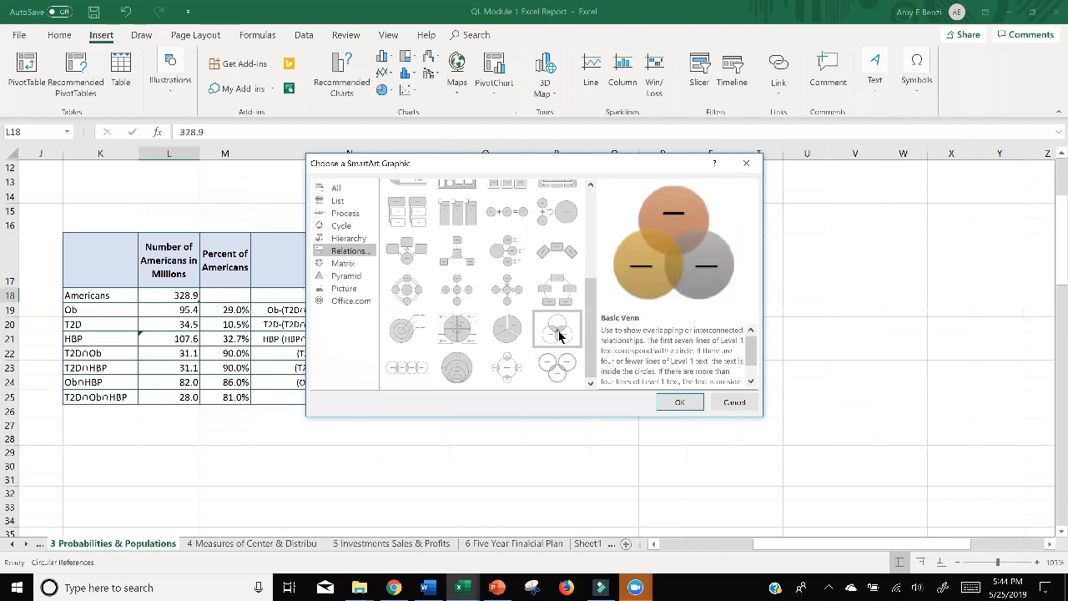
click(678, 402)
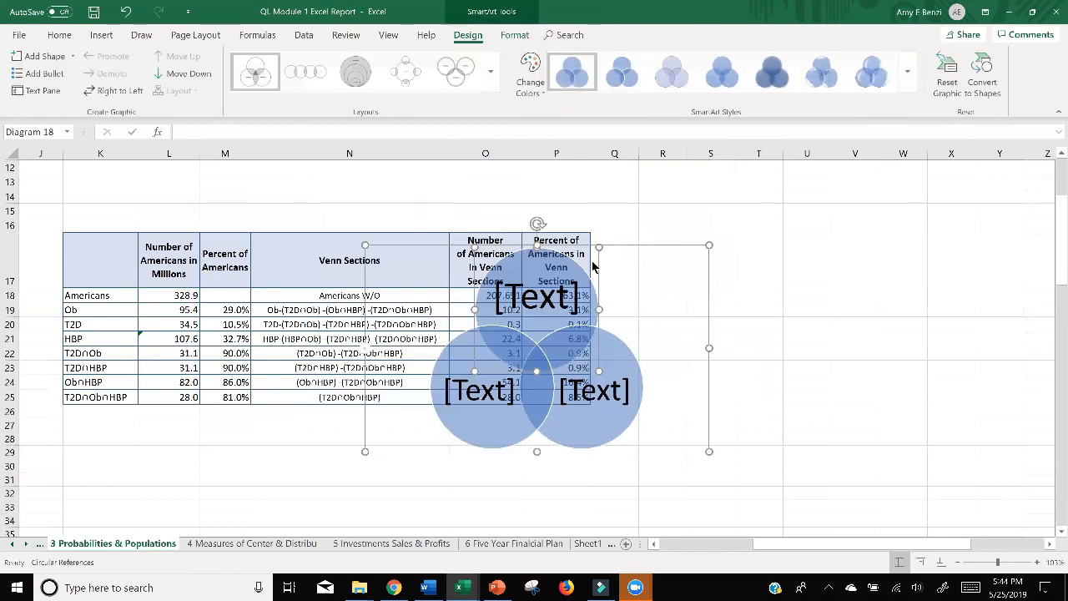
drag(612, 244, 874, 235)
Label the Venn diagram's top circle Obese, the lower-left circle HBP and the lower-right circle T2D.
click(789, 282)
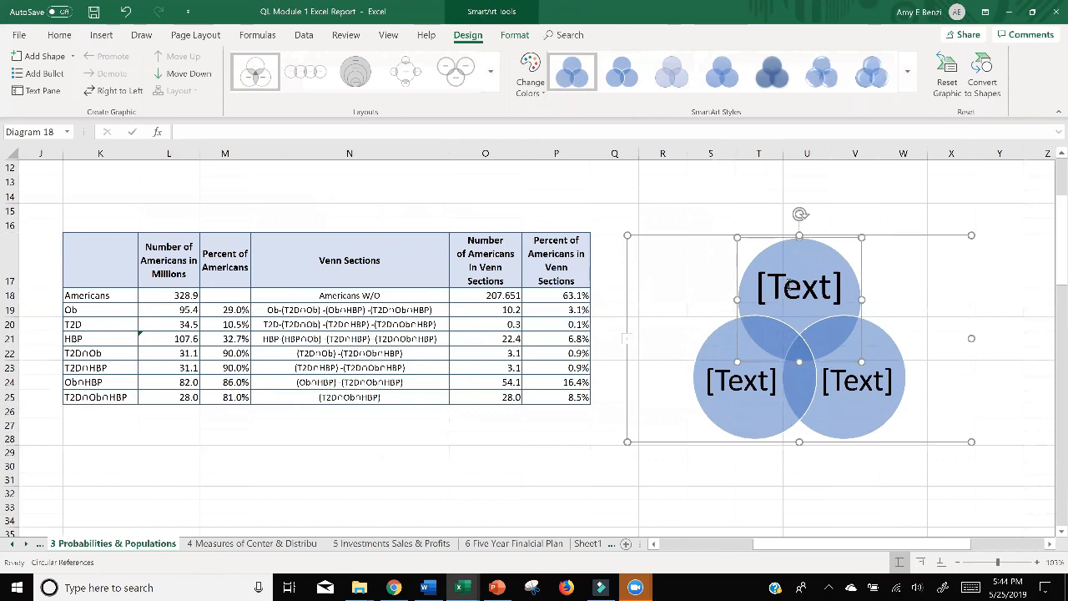
click(790, 287)
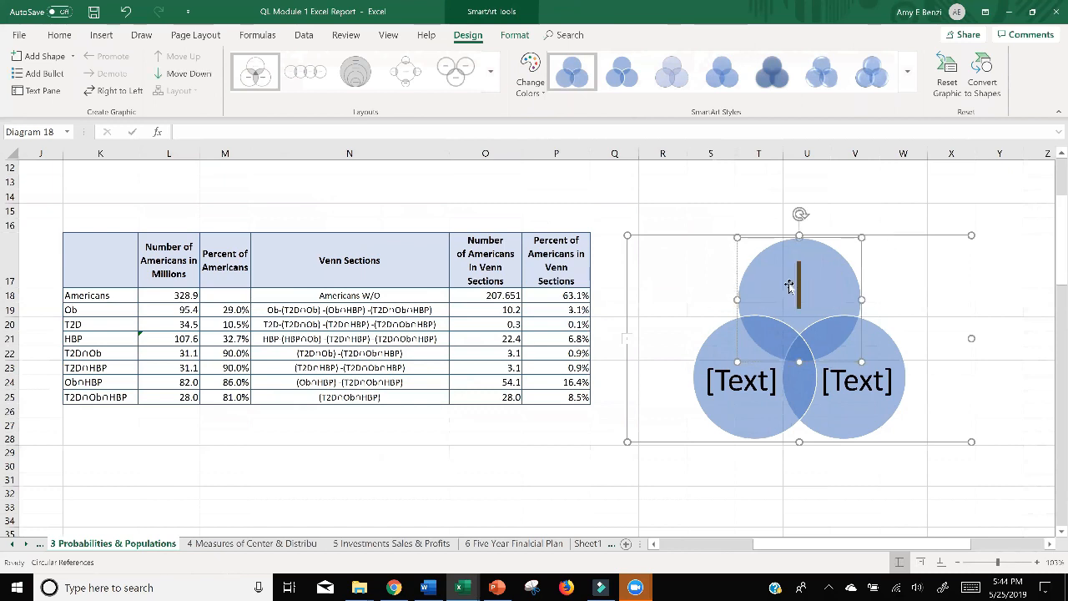
text(Obe)
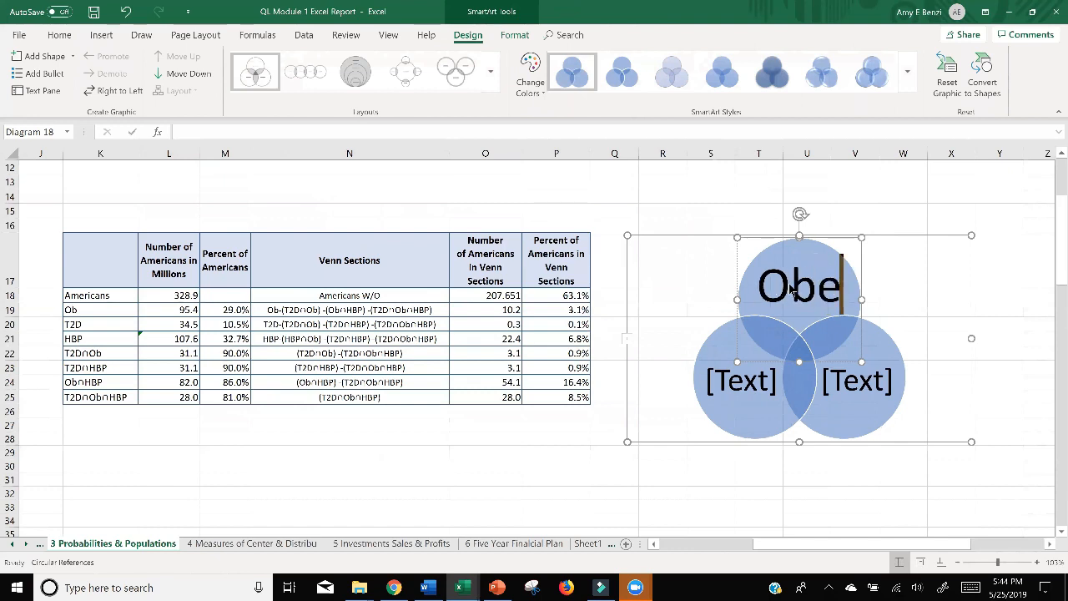
text(se)
click(746, 382)
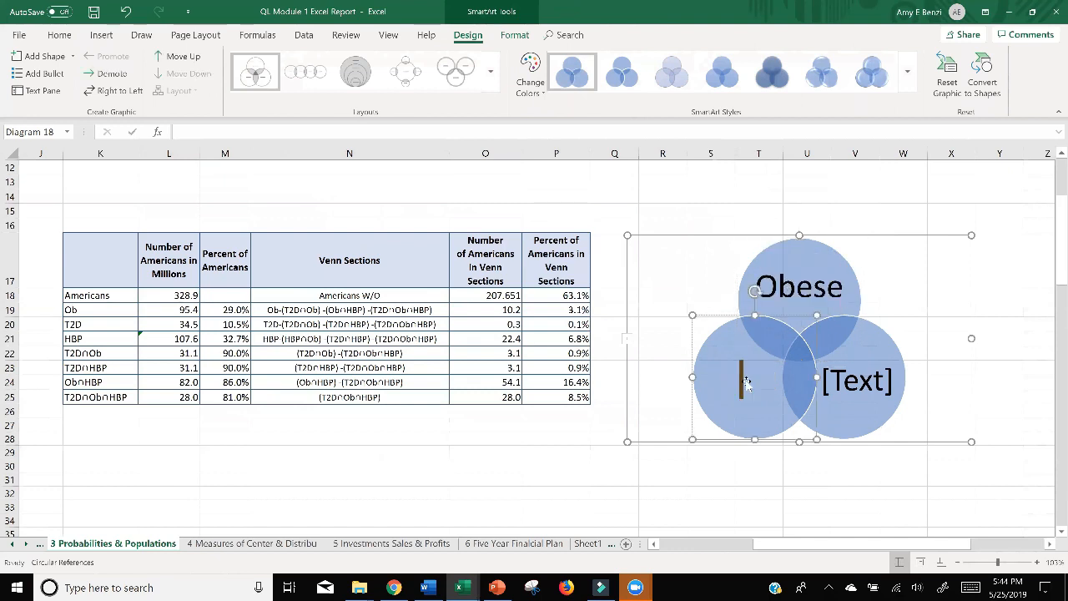
text(HBP)
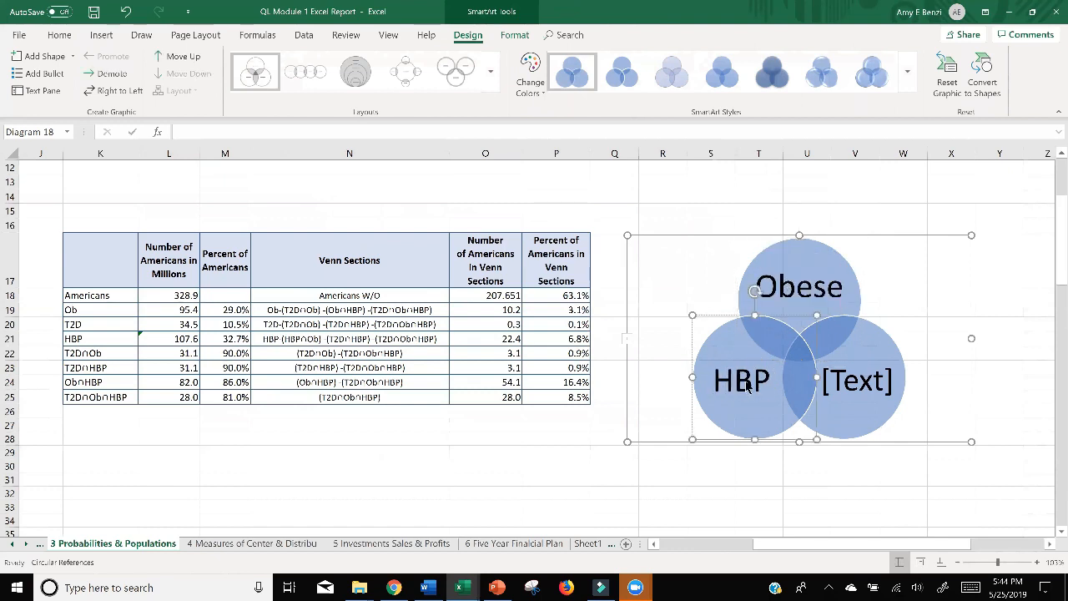
click(866, 385)
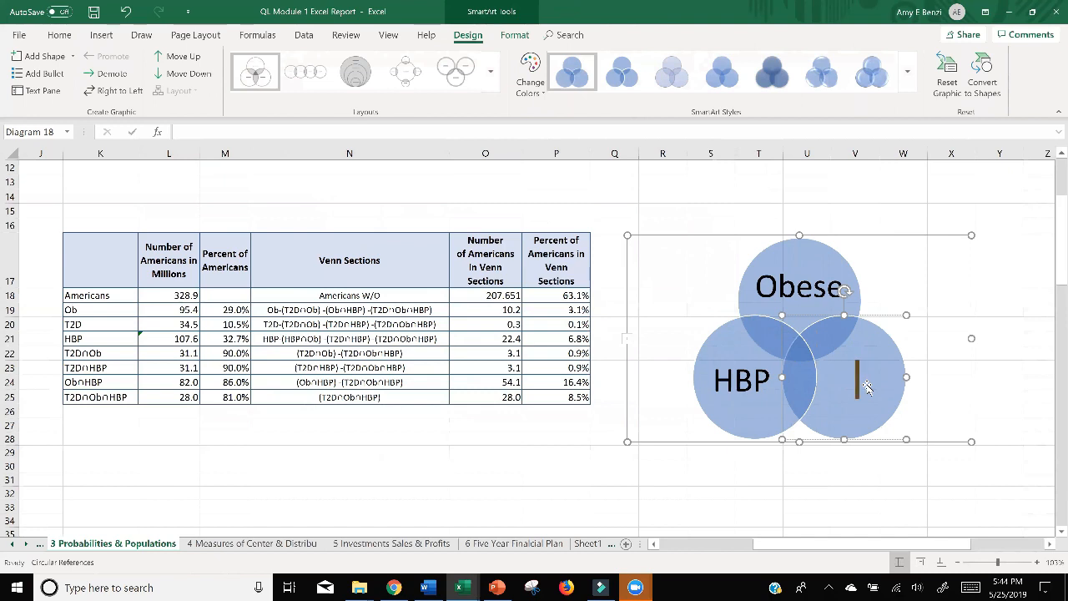
text(T2D)
Change the Venn diagram's top circle label from Obese to OB, undoing any accidental shift of the circle.
click(797, 288)
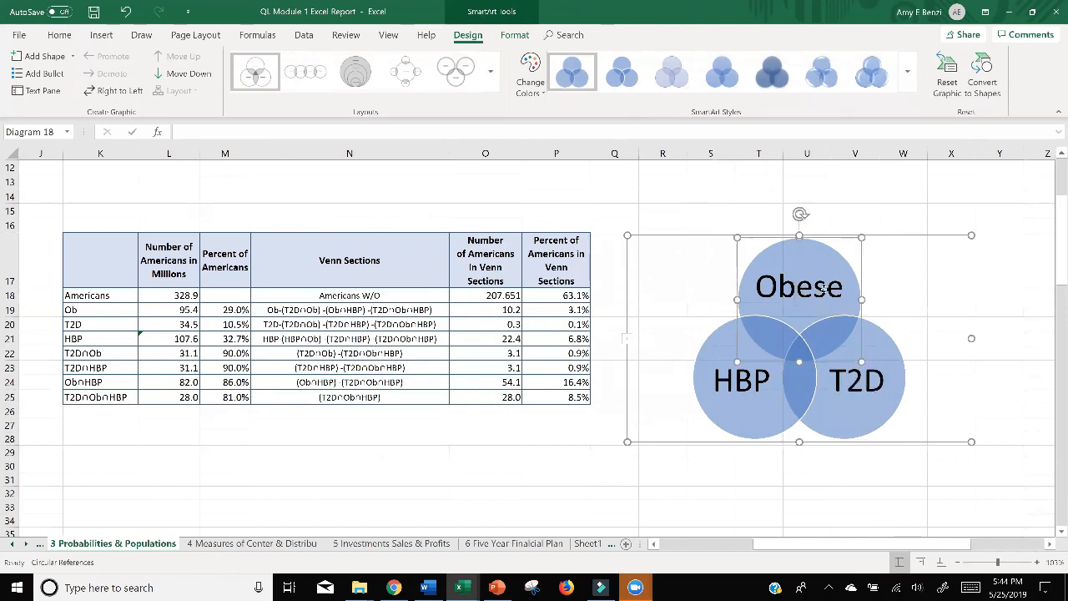
mouse_move(845, 291)
mouse_down()
mouse_move(809, 291)
mouse_move(843, 294)
mouse_up()
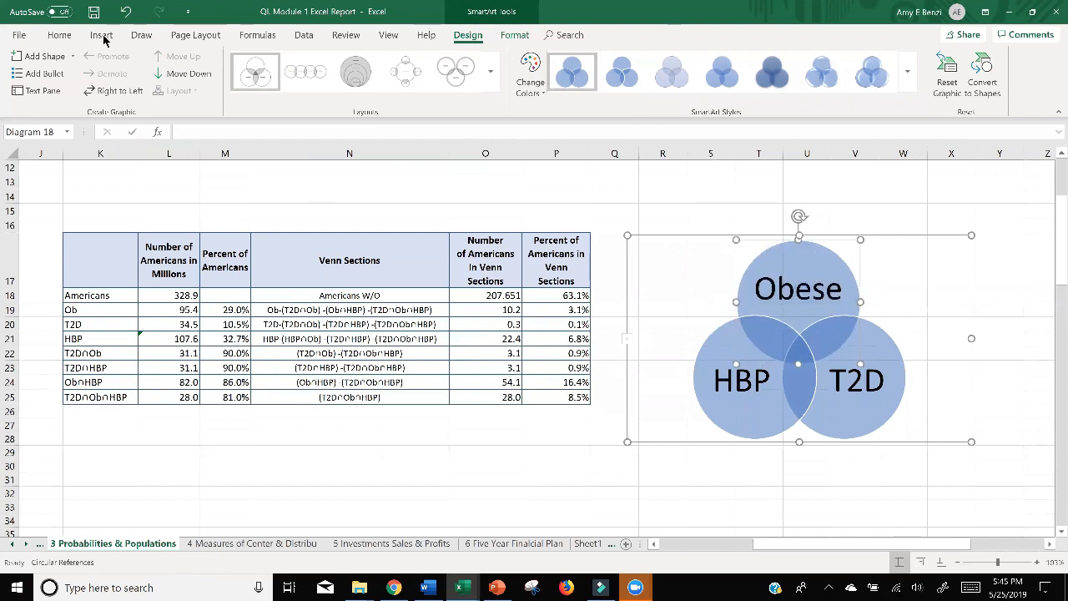
click(125, 12)
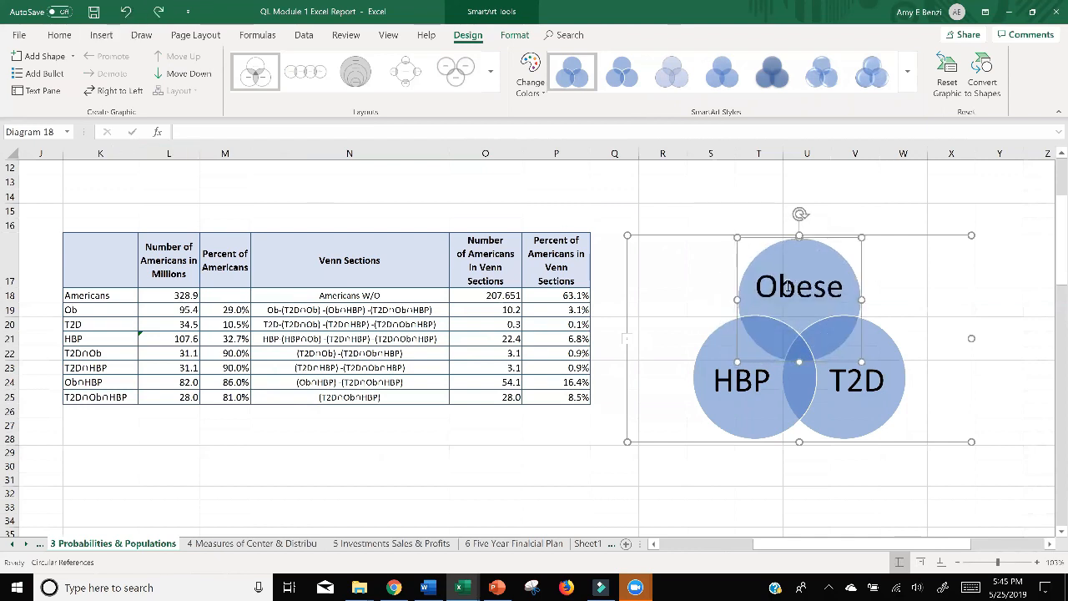
drag(781, 287, 843, 289)
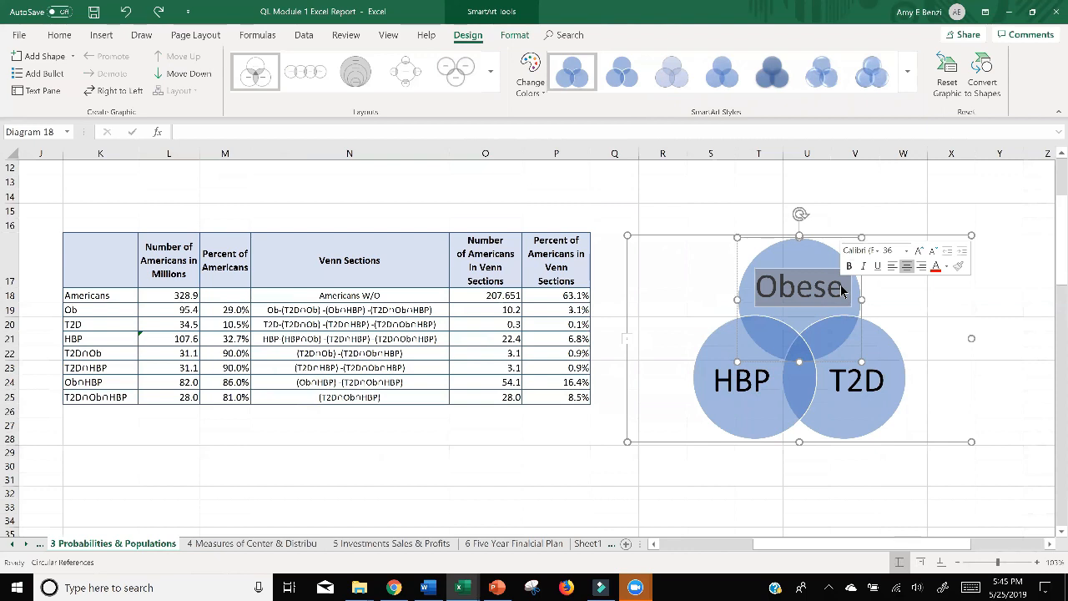
text(OB)
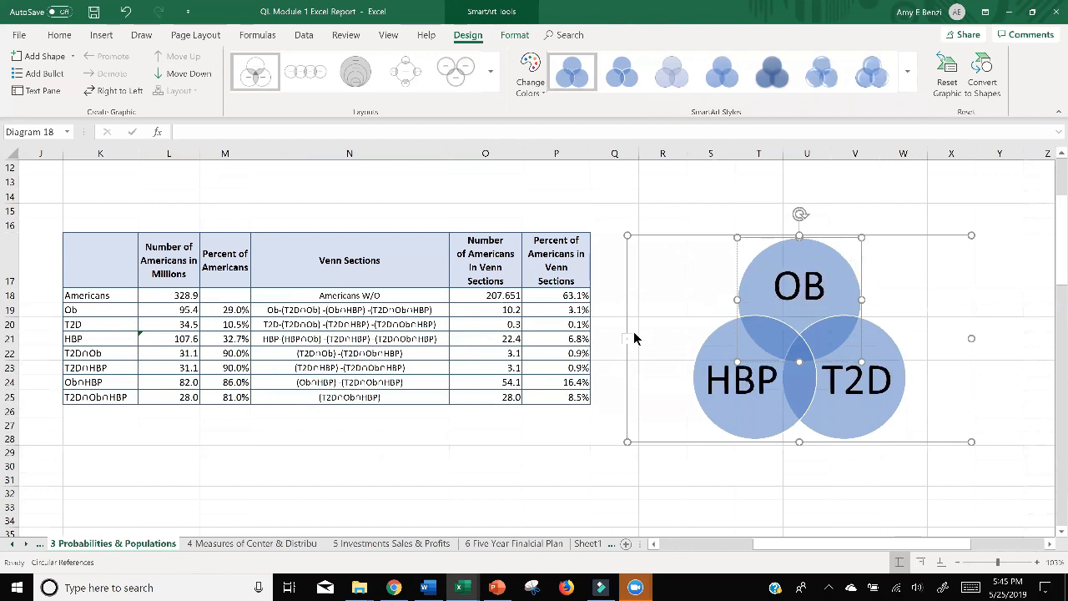
click(670, 466)
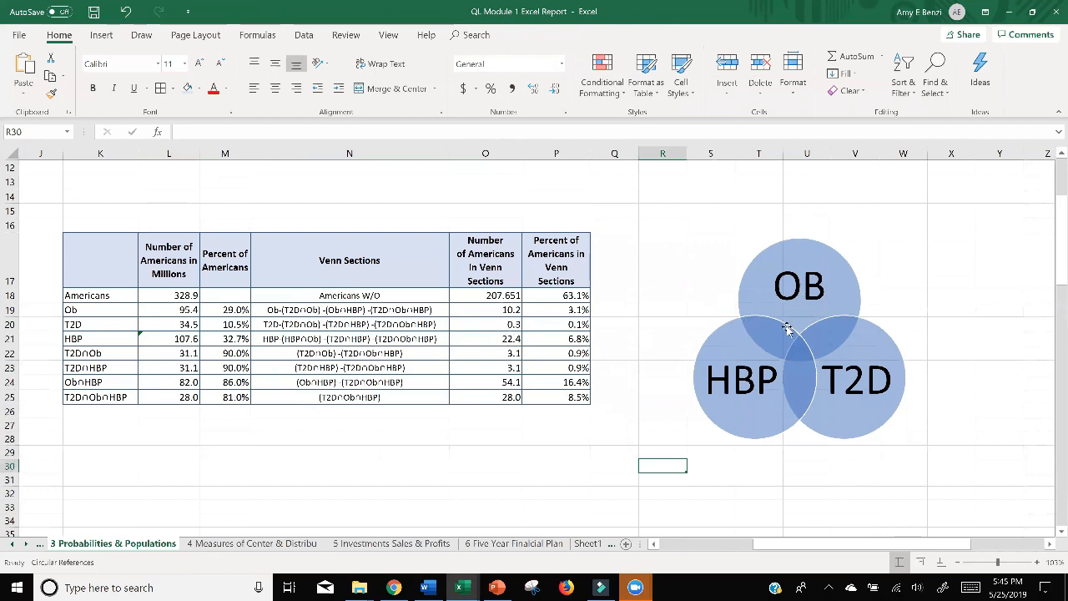
Duplicate the Venn diagram and place the two diagrams side by side below the Venn sections table.
click(749, 260)
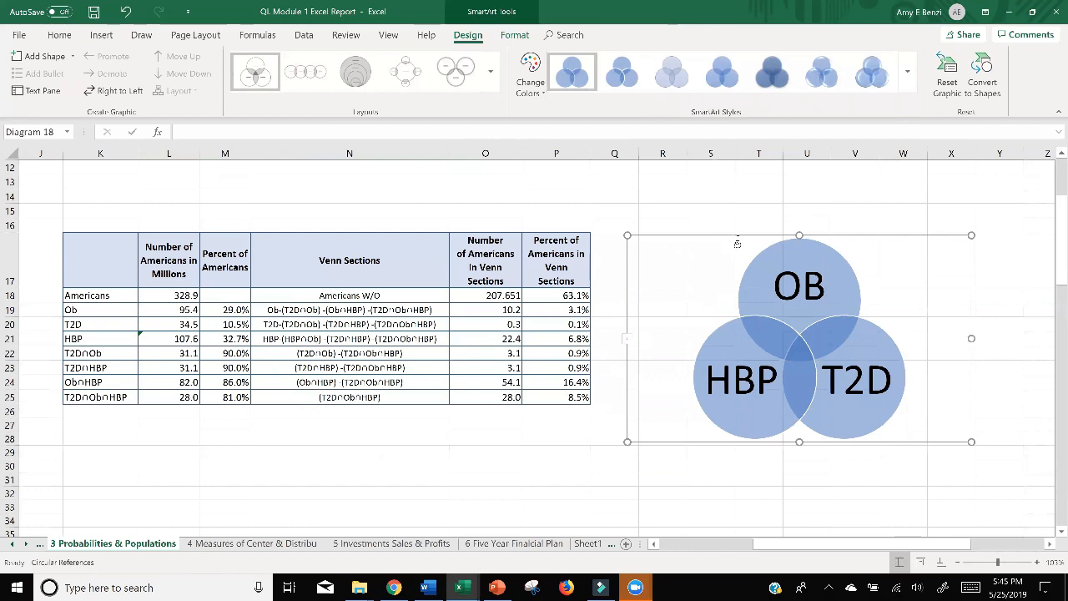
key(ctrl+d)
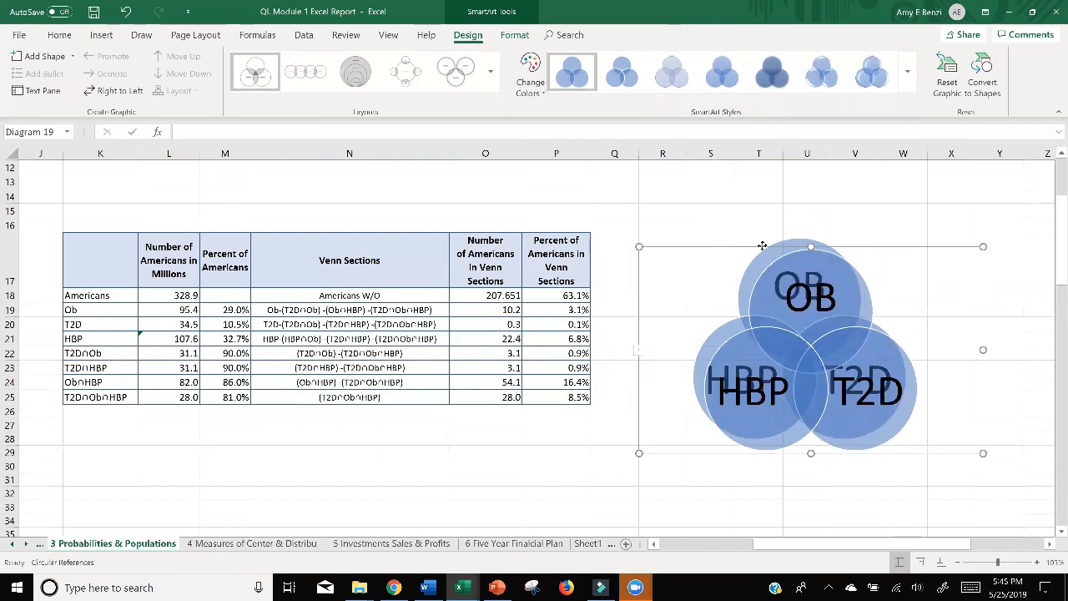
drag(762, 245, 515, 414)
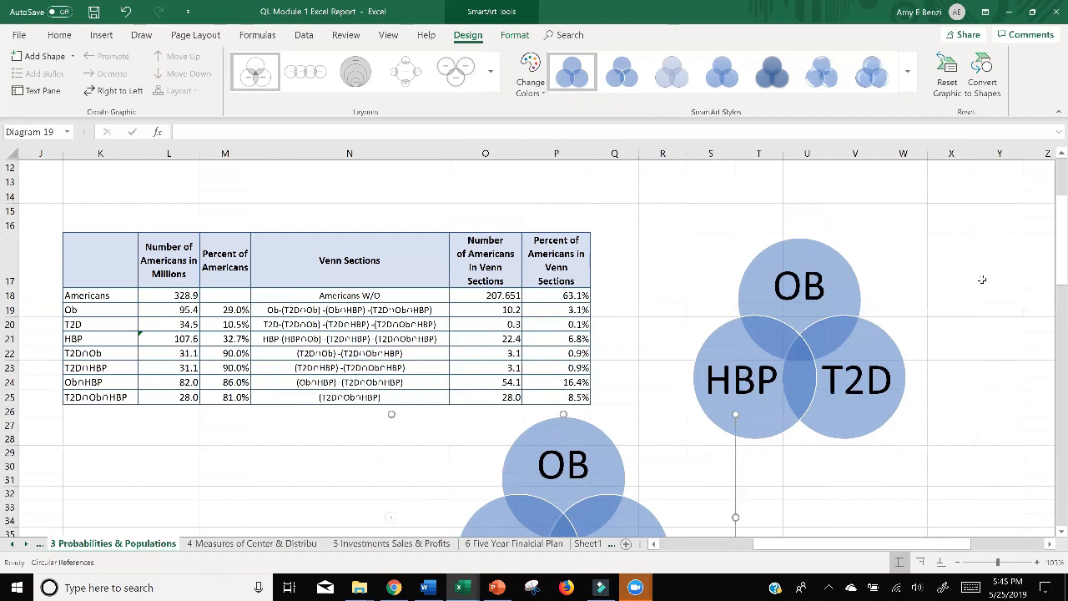
scroll(982, 280, down, 1)
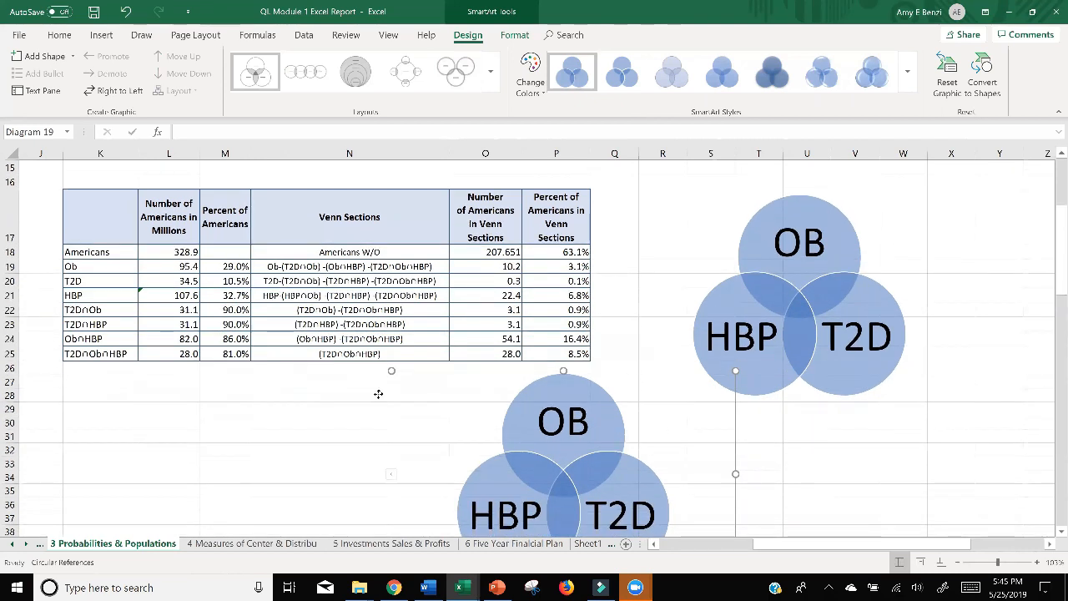
drag(378, 394, 256, 369)
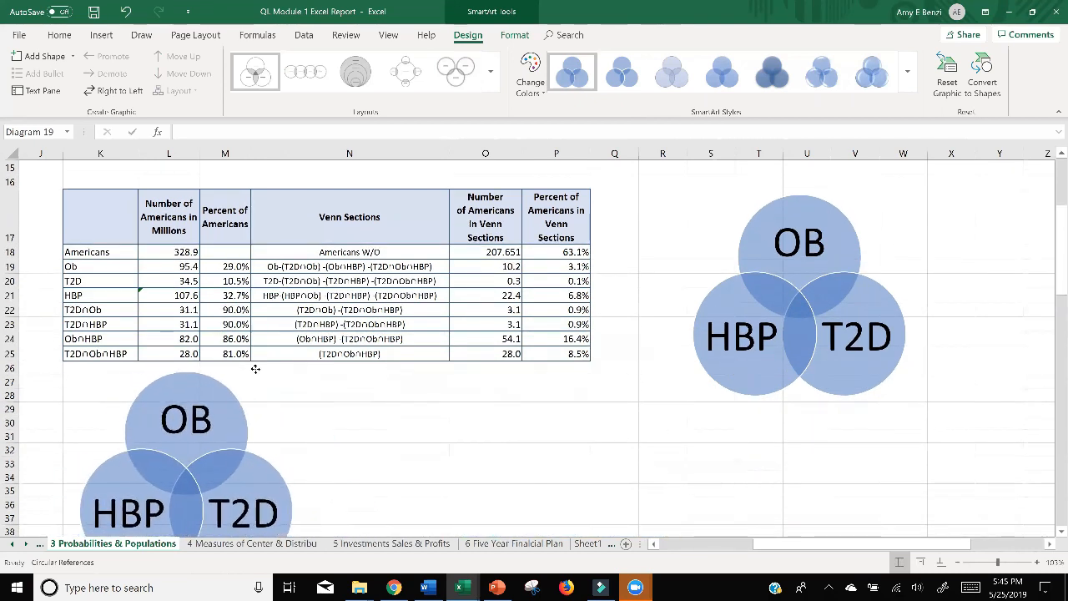
click(884, 314)
drag(854, 228, 544, 374)
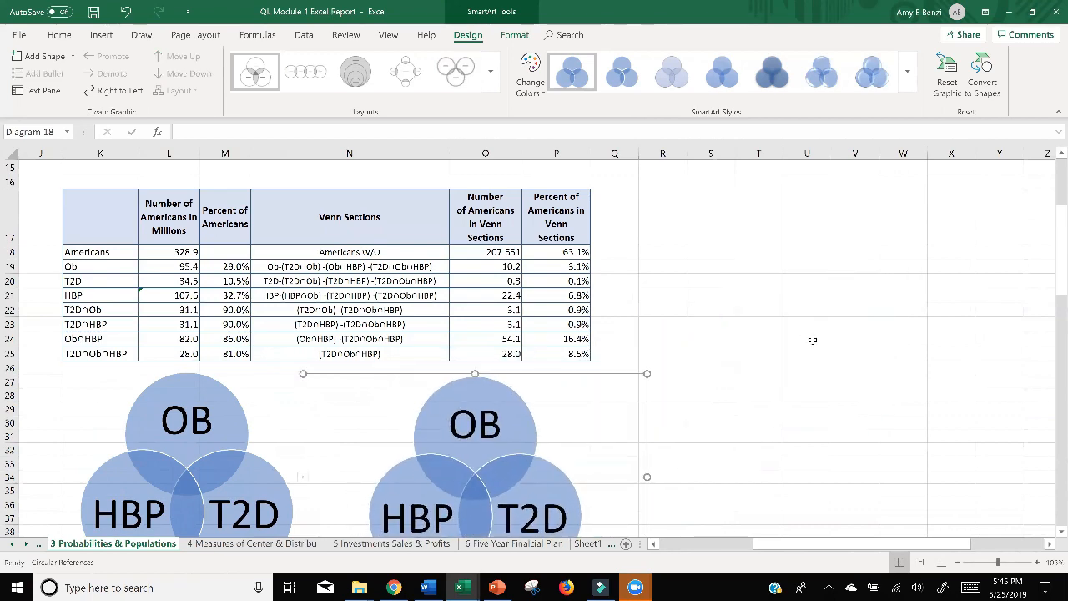
click(851, 337)
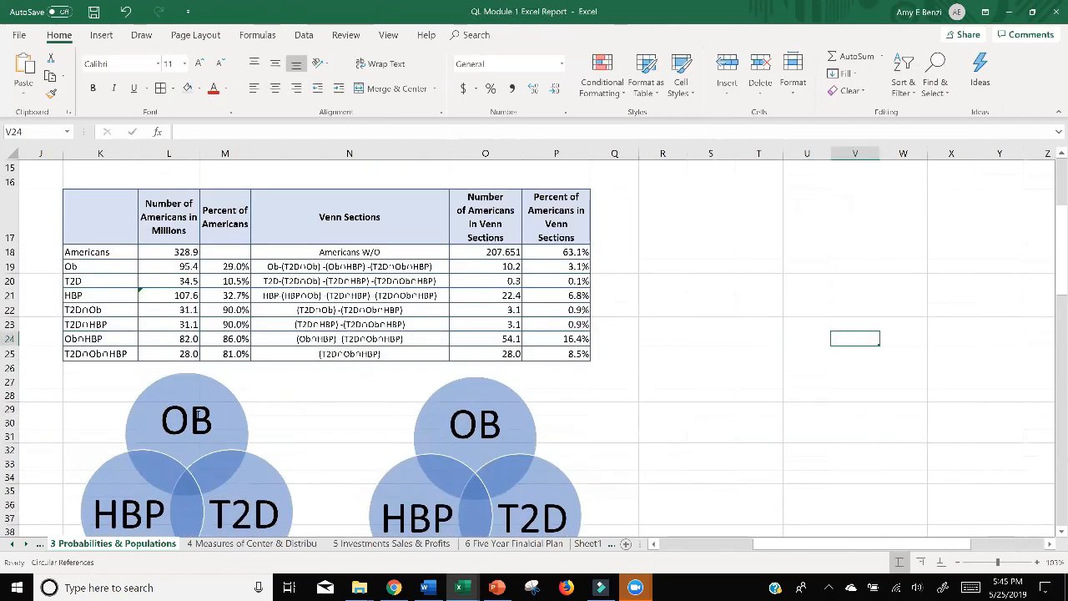
Add the number of Americans for the obesity-only section, 10.2, on a new line under OB in the left Venn diagram.
click(208, 420)
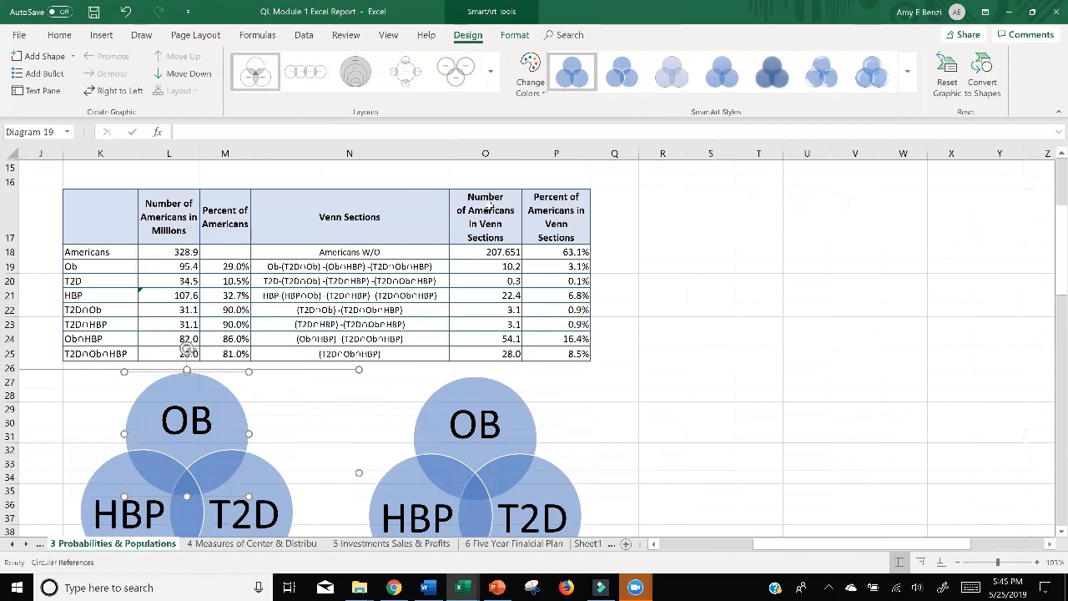
drag(488, 219, 489, 339)
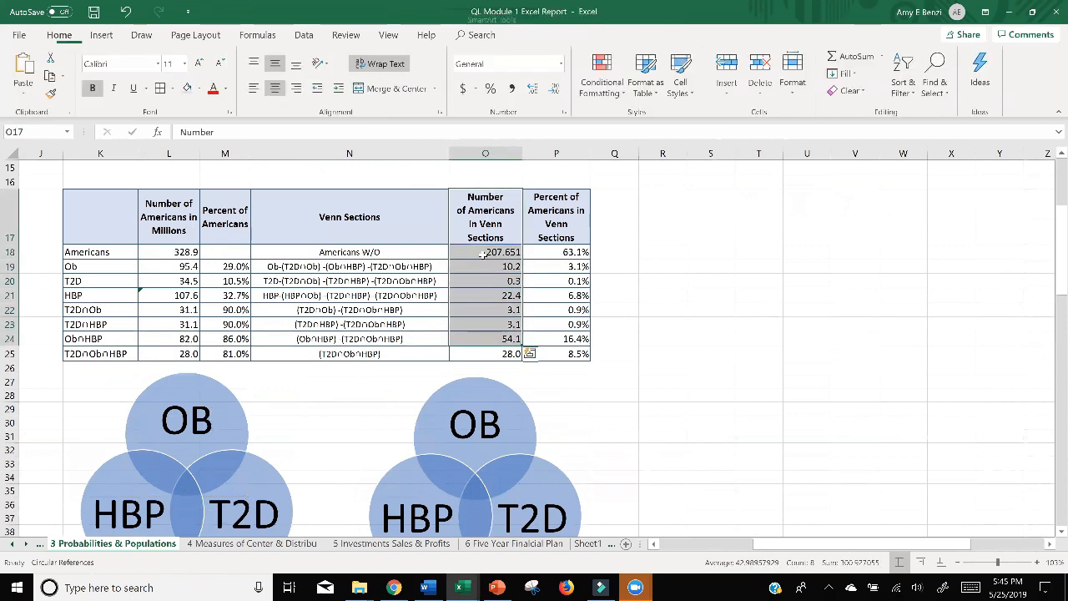
drag(483, 254, 480, 354)
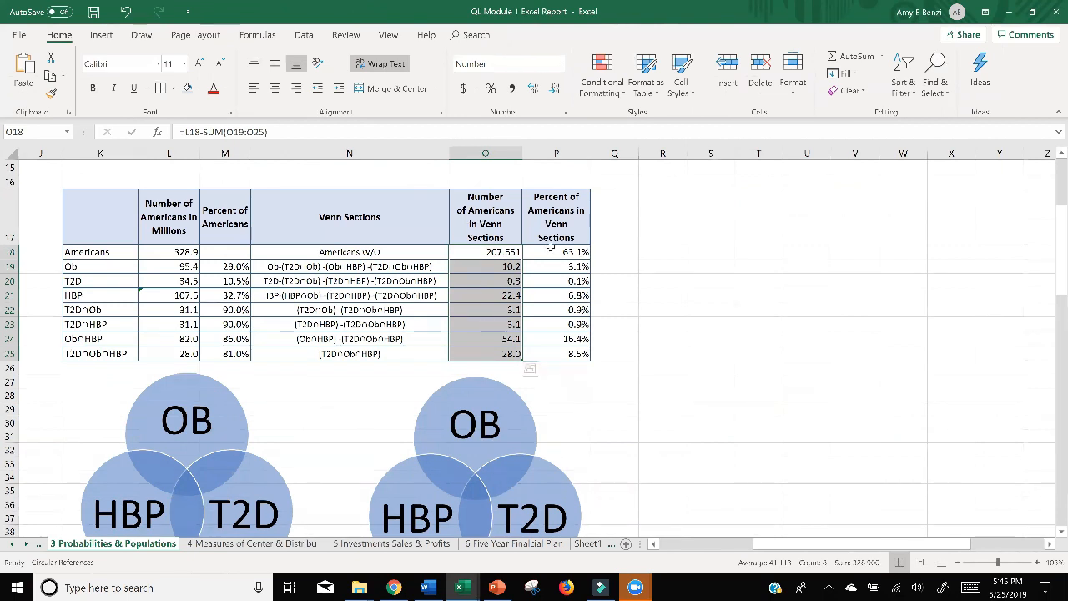
drag(551, 251, 555, 354)
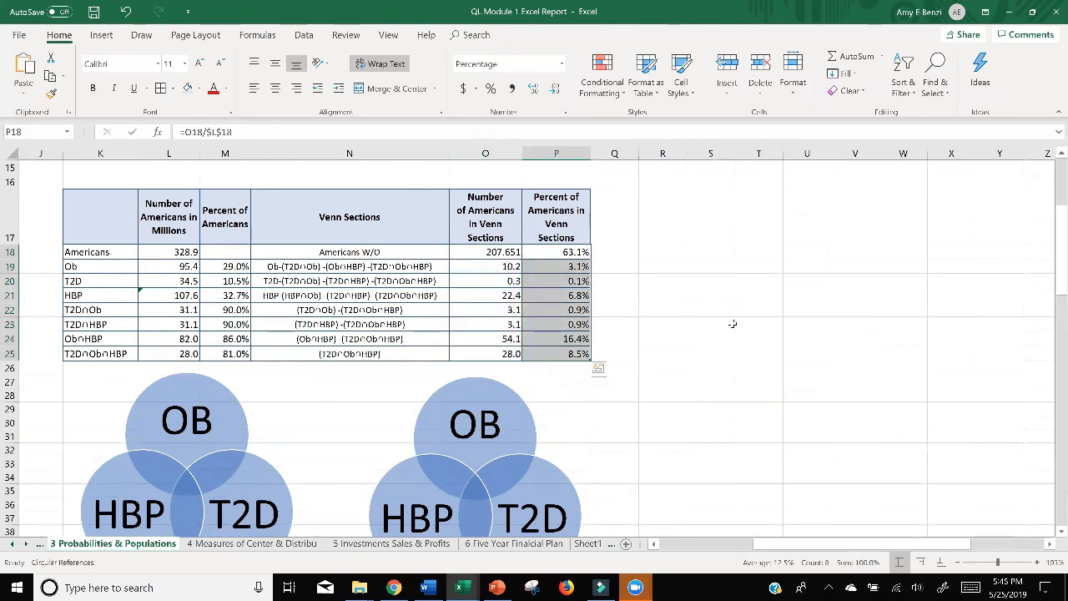
scroll(732, 324, down, 1)
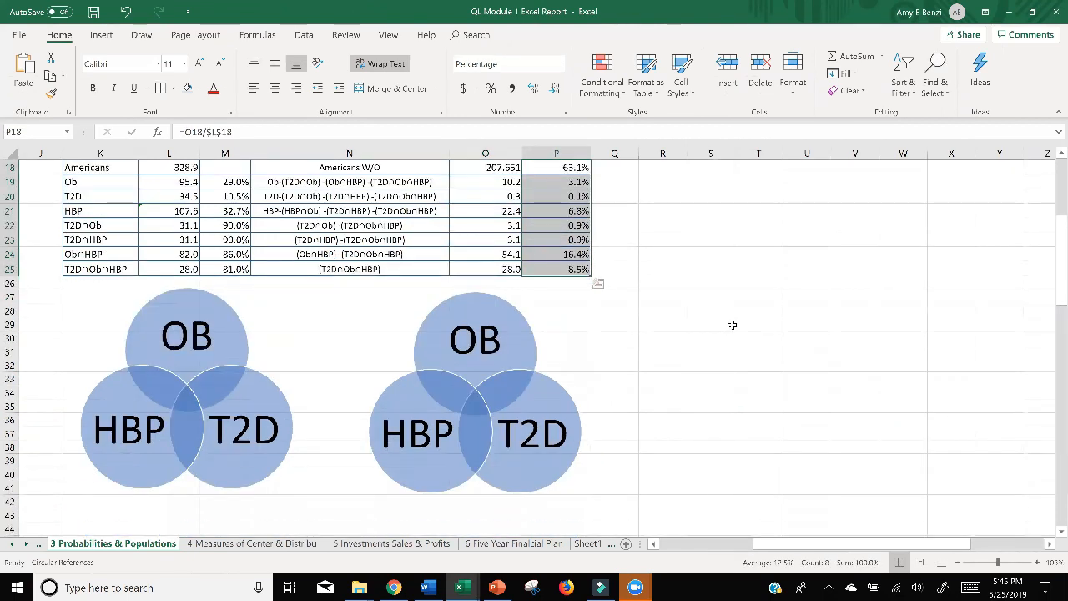
click(211, 334)
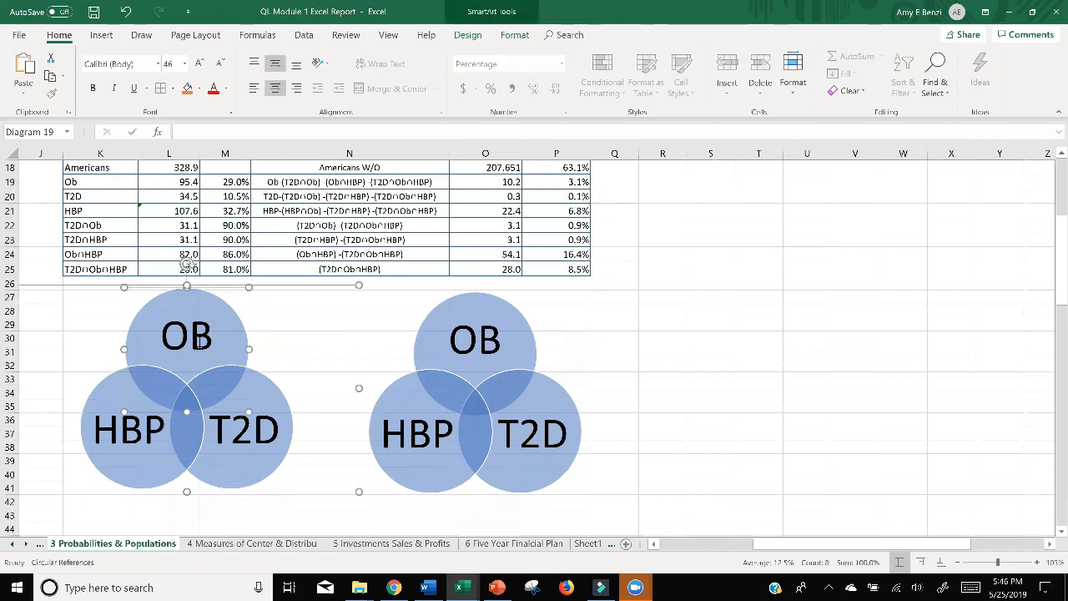
text(1)
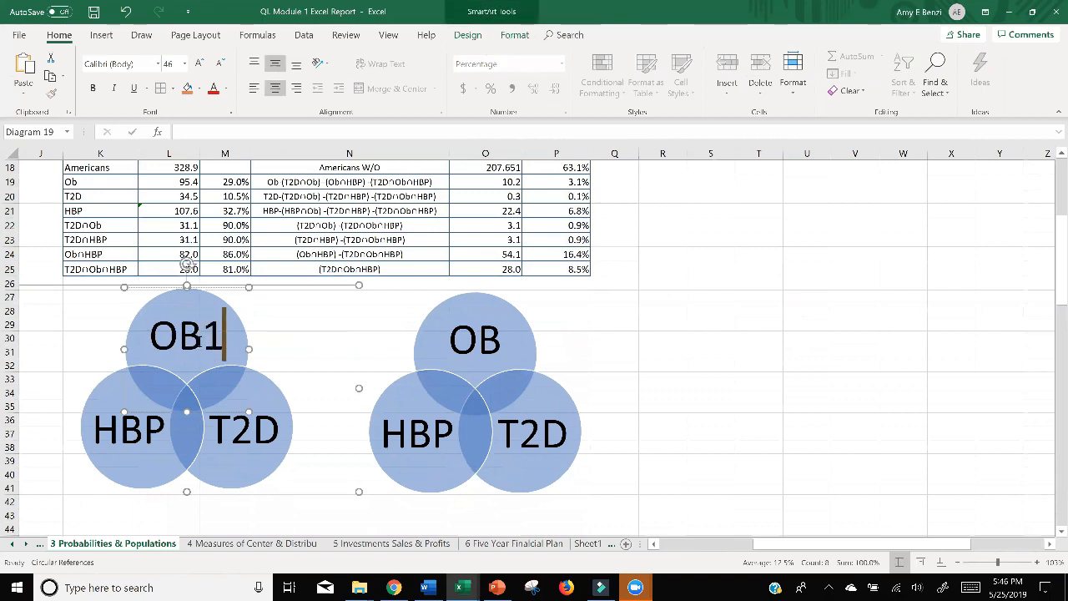
key(BackSpace)
key(Return)
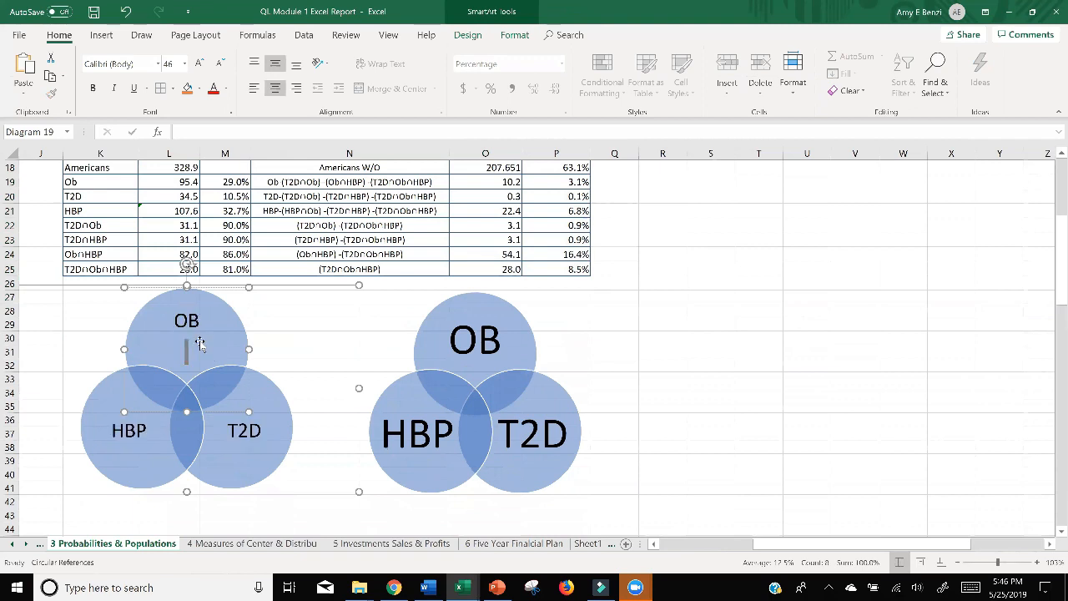
text(10.2)
click(662, 364)
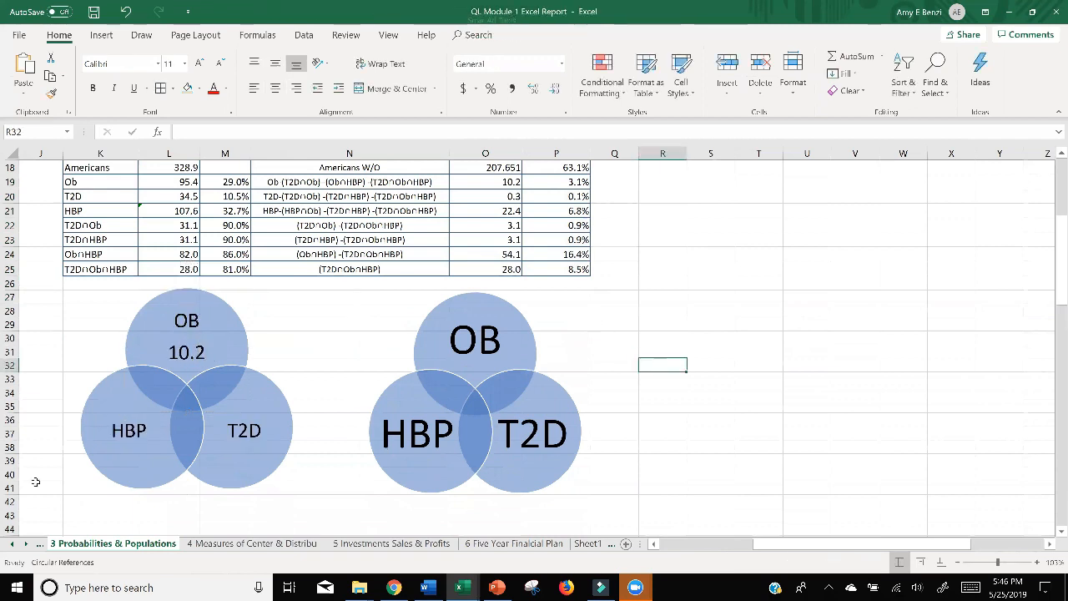
click(204, 309)
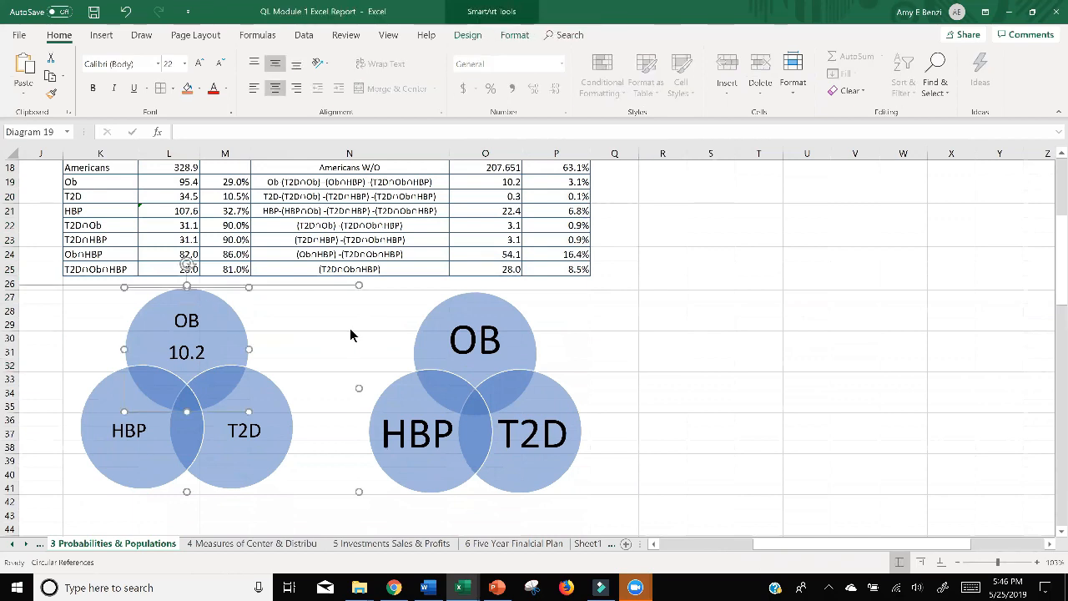
click(631, 295)
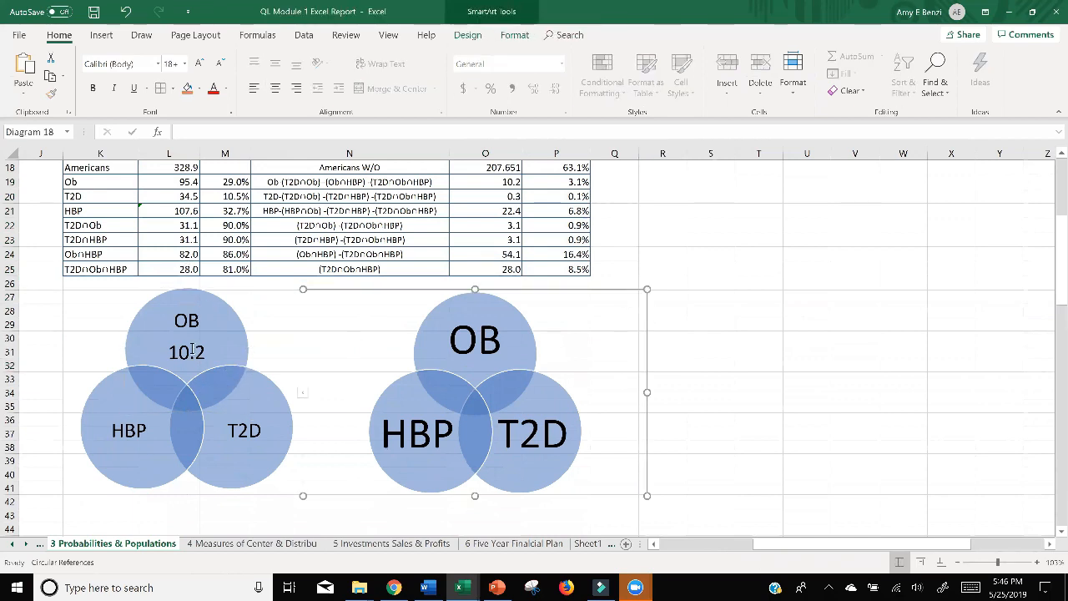
click(177, 321)
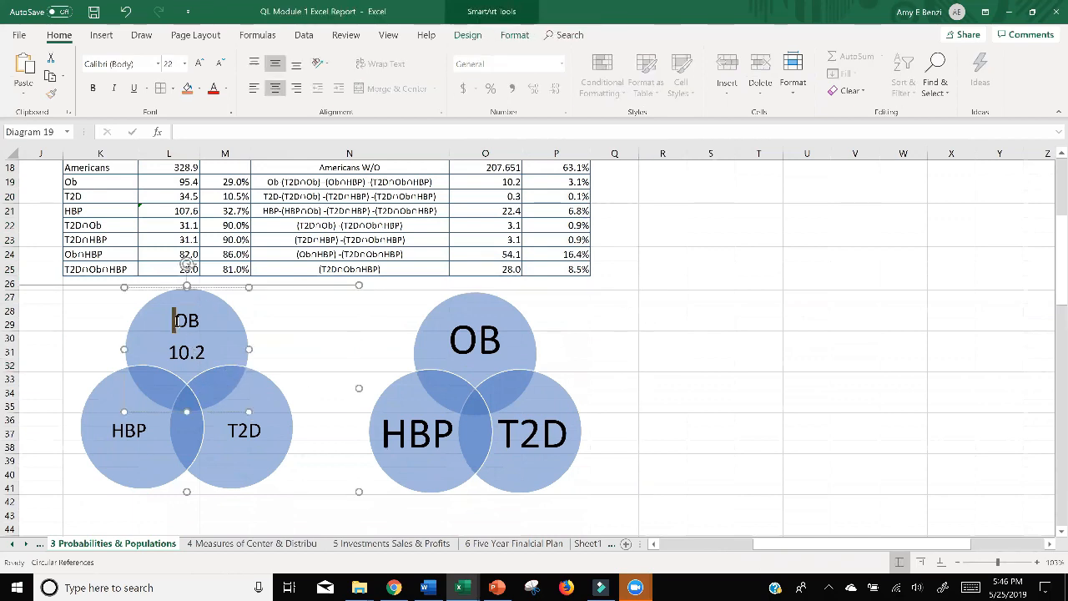
shift+click(200, 353)
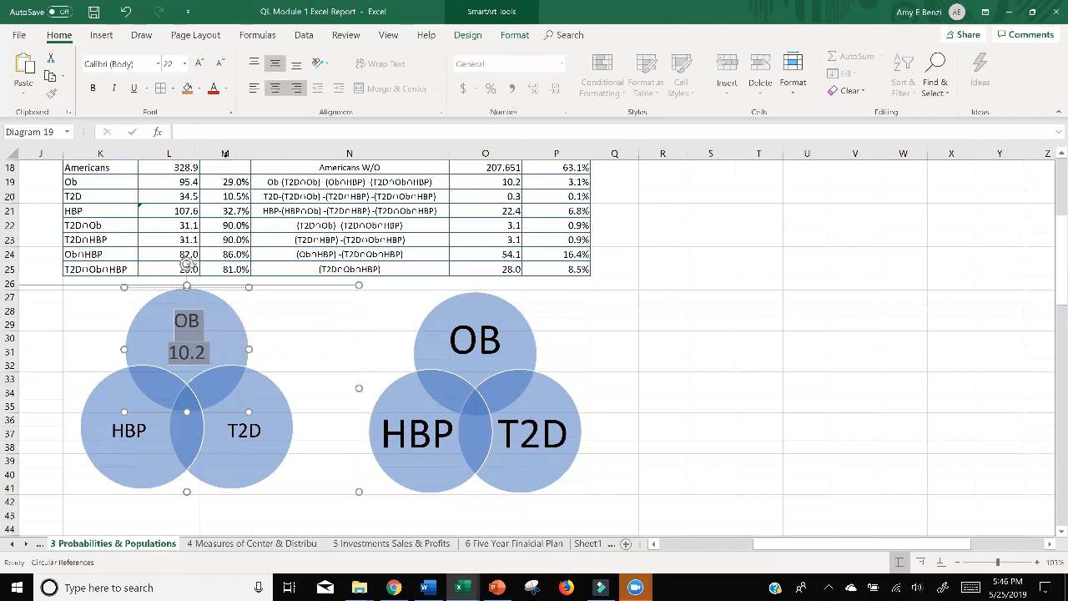
click(188, 334)
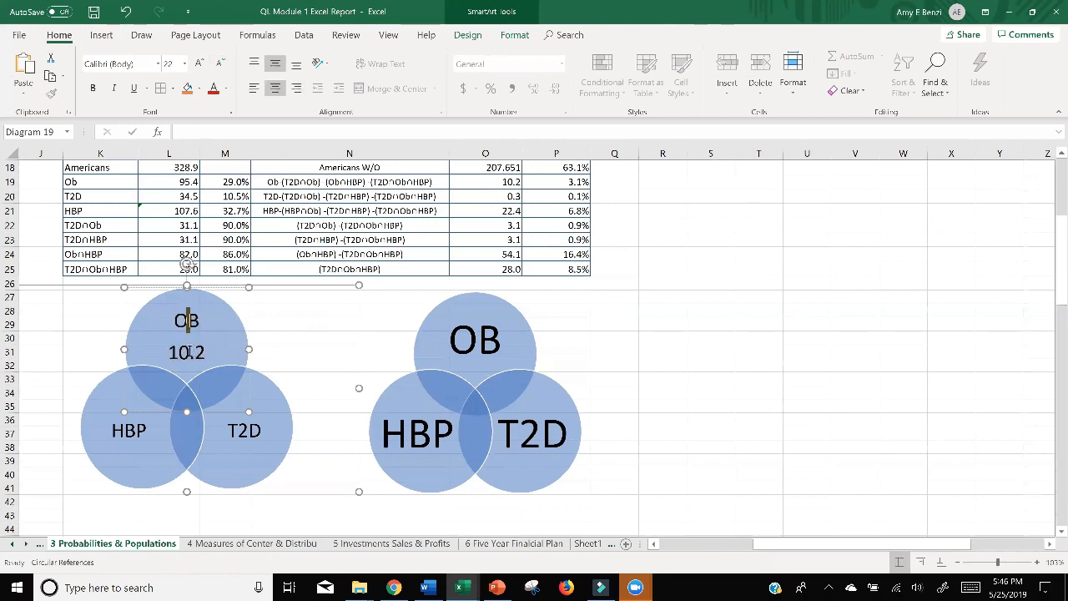
Add 0.3 on a new line under T2D in the left Venn diagram.
click(258, 433)
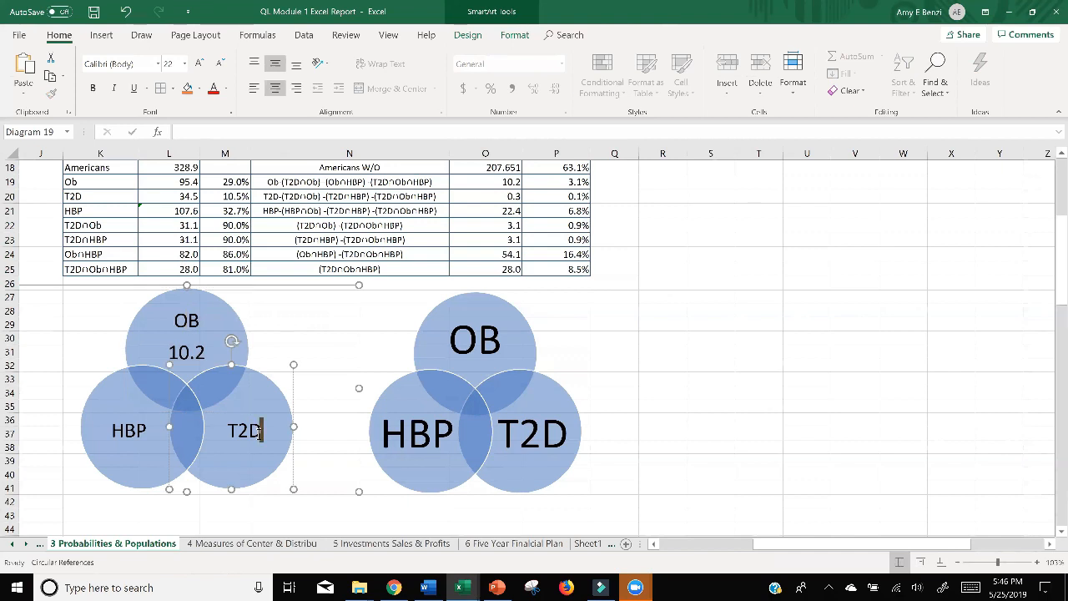
key(Return)
text(0)
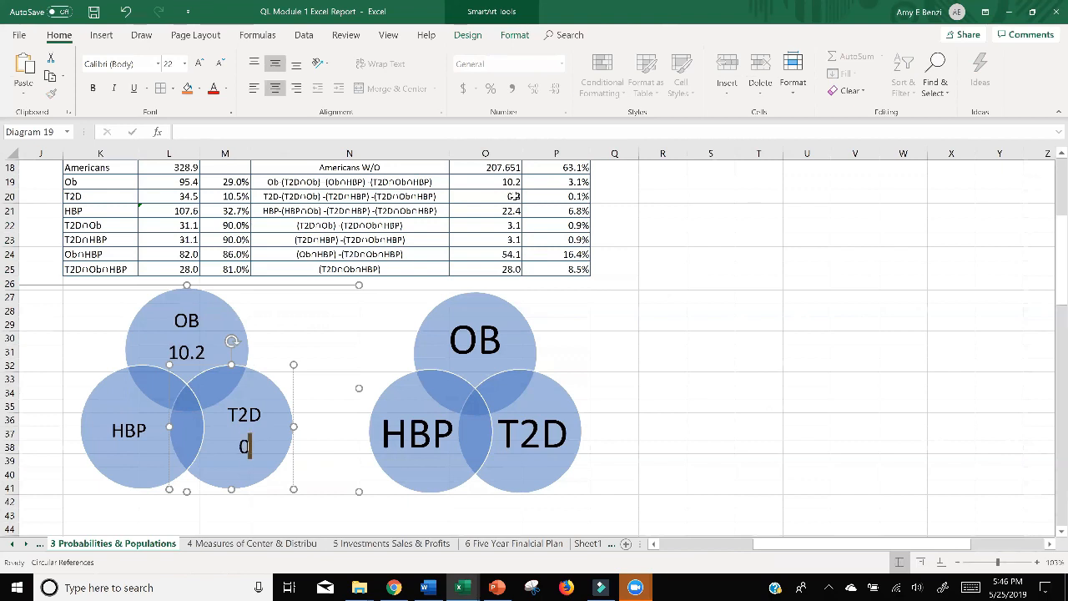
text(.3)
Add the HBP-only number from row 21, 22.4, on a new line under HBP in the left Venn diagram.
click(143, 430)
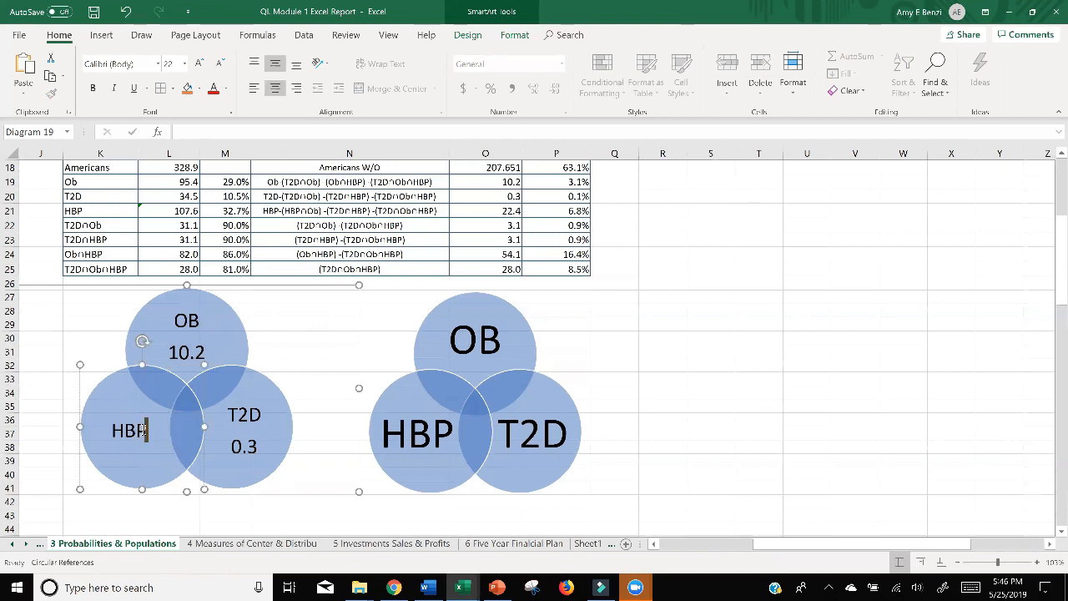
key(Return)
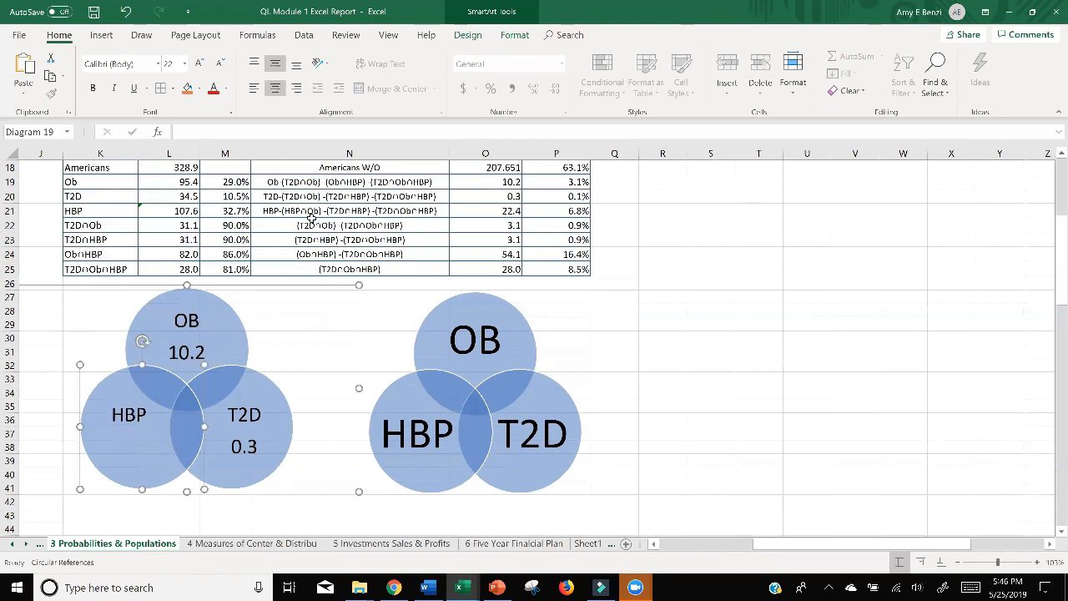
drag(401, 211, 487, 211)
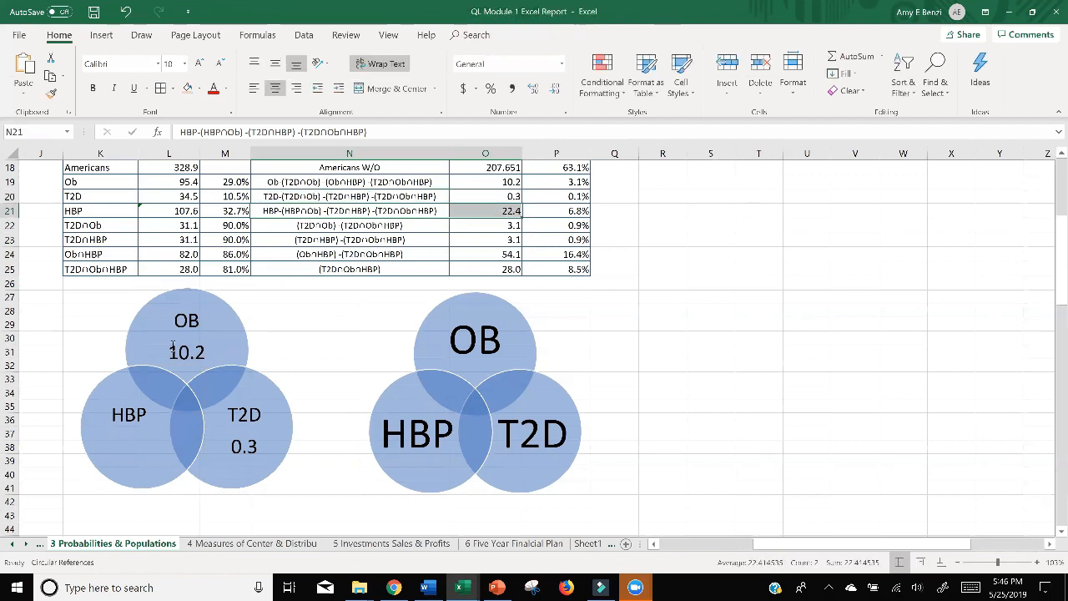
click(123, 432)
click(144, 421)
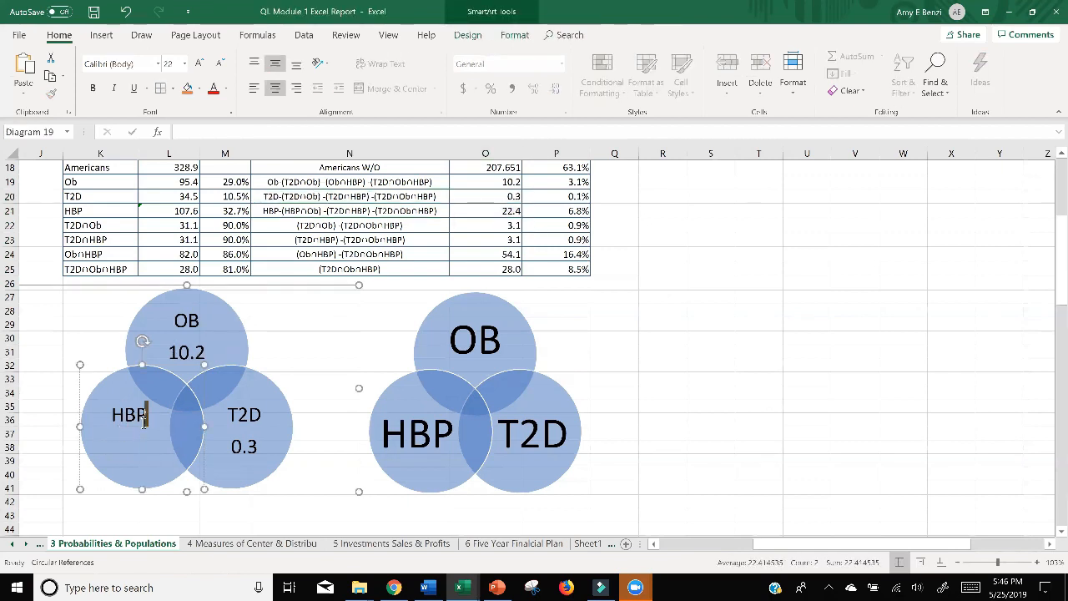
text(22.4)
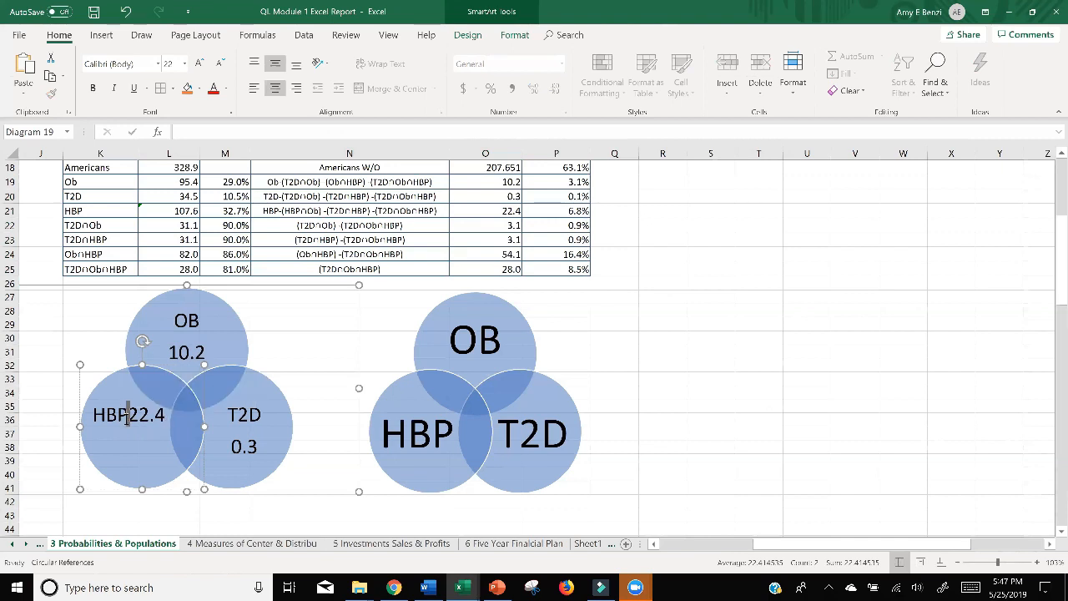
key(Return)
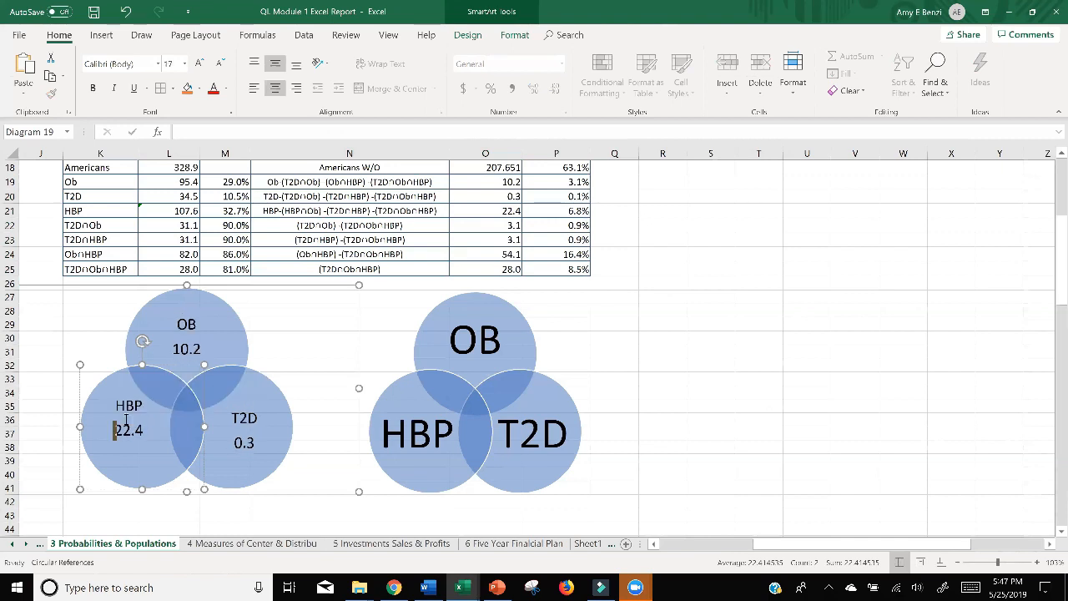
Open the OB label in the right Venn diagram for editing at the end of its text.
click(484, 339)
click(496, 340)
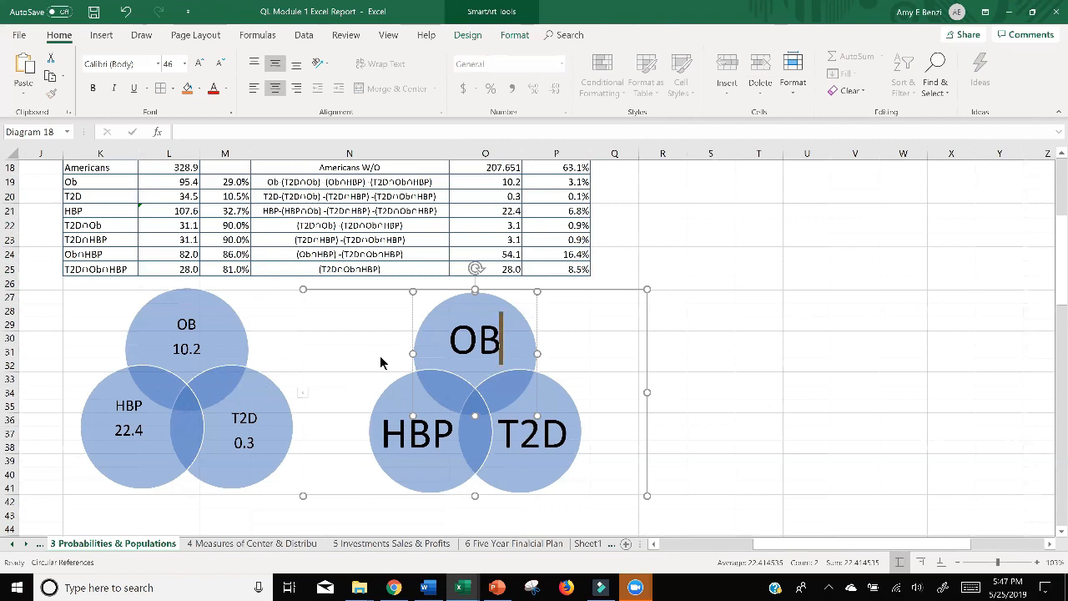
Add the obesity-only percent, 3.1%, on a new line under OB in the right Venn diagram.
key(Return)
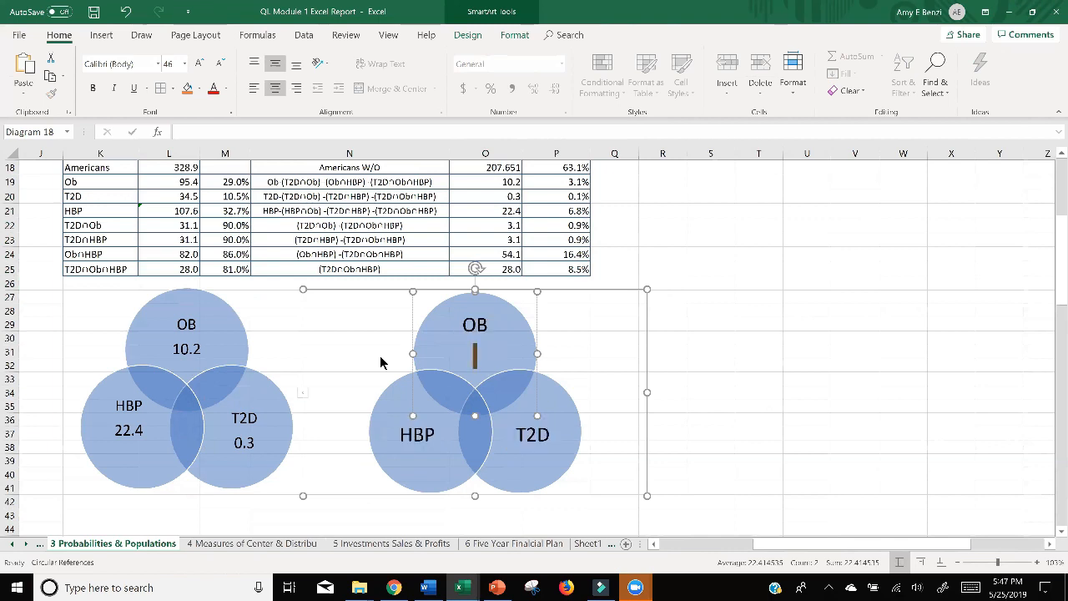
scroll(380, 357, down, 9)
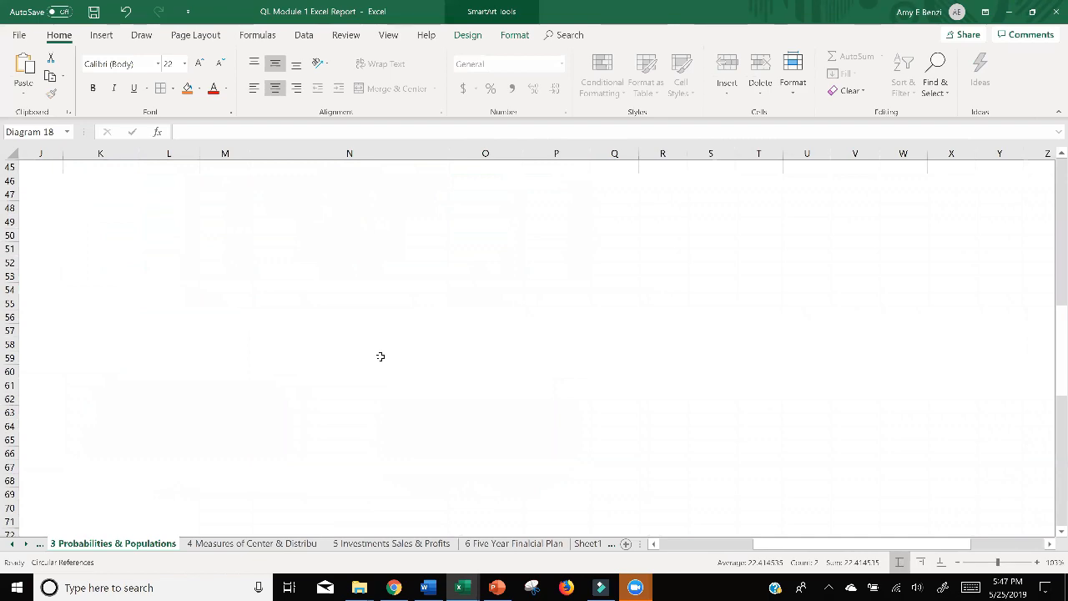
scroll(955, 508, up, 9)
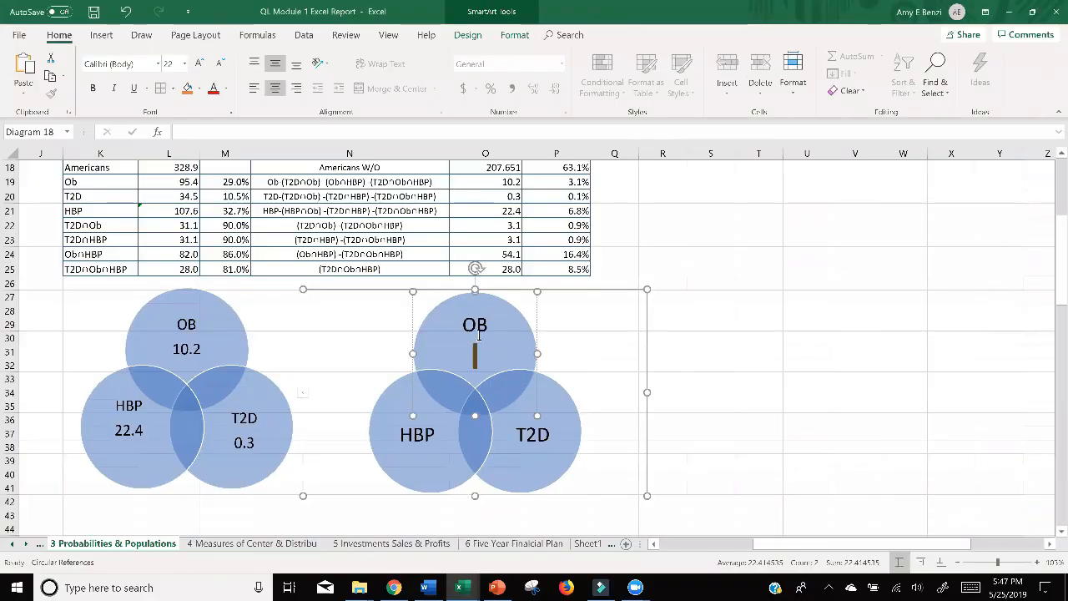
scroll(480, 334, down, 9)
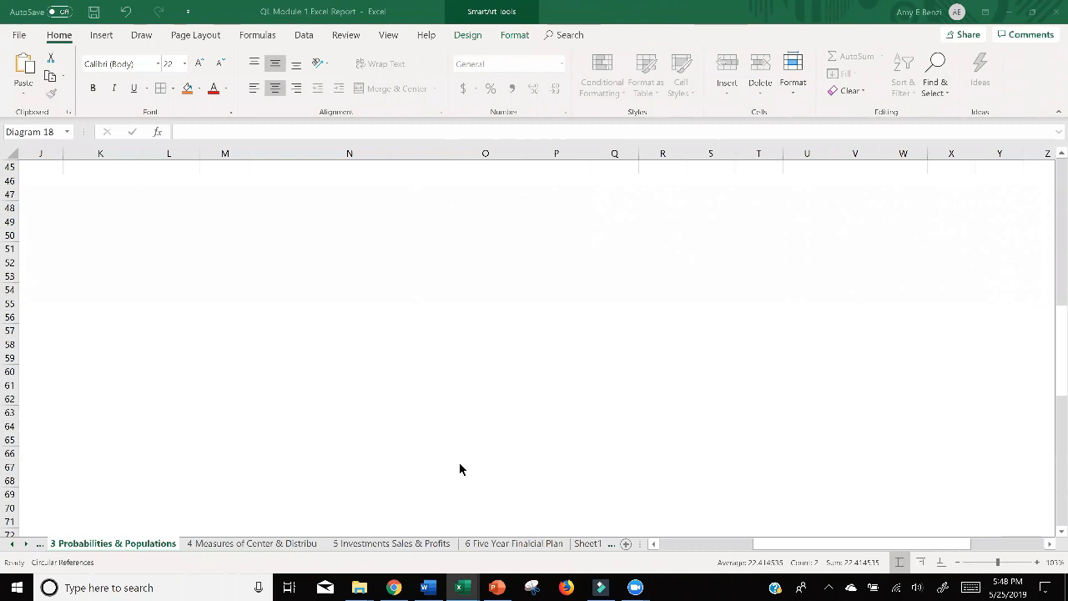
scroll(459, 443, up, 7)
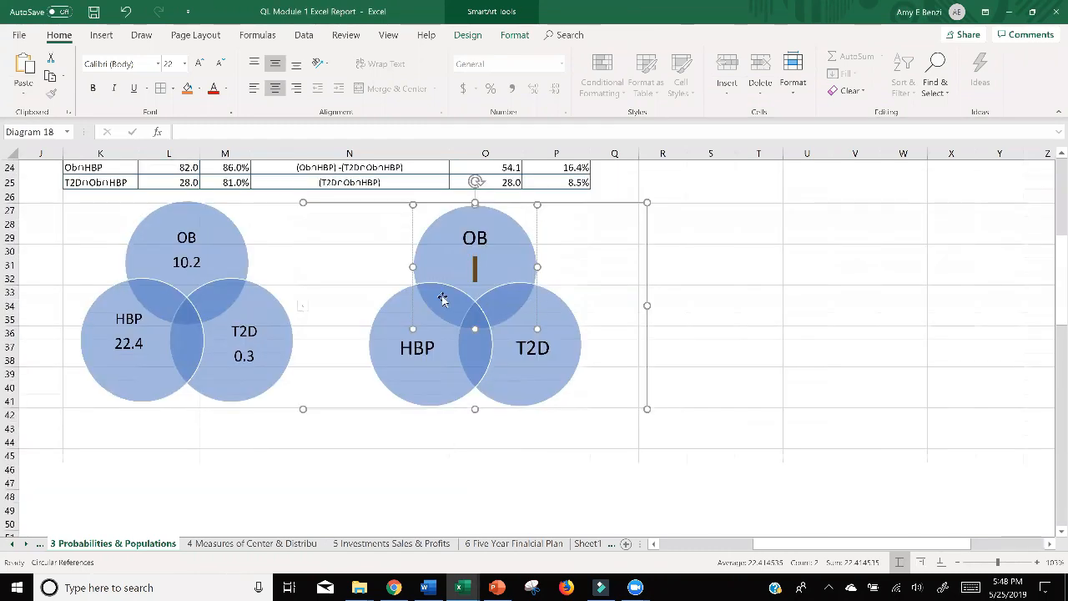
scroll(711, 313, up, 2)
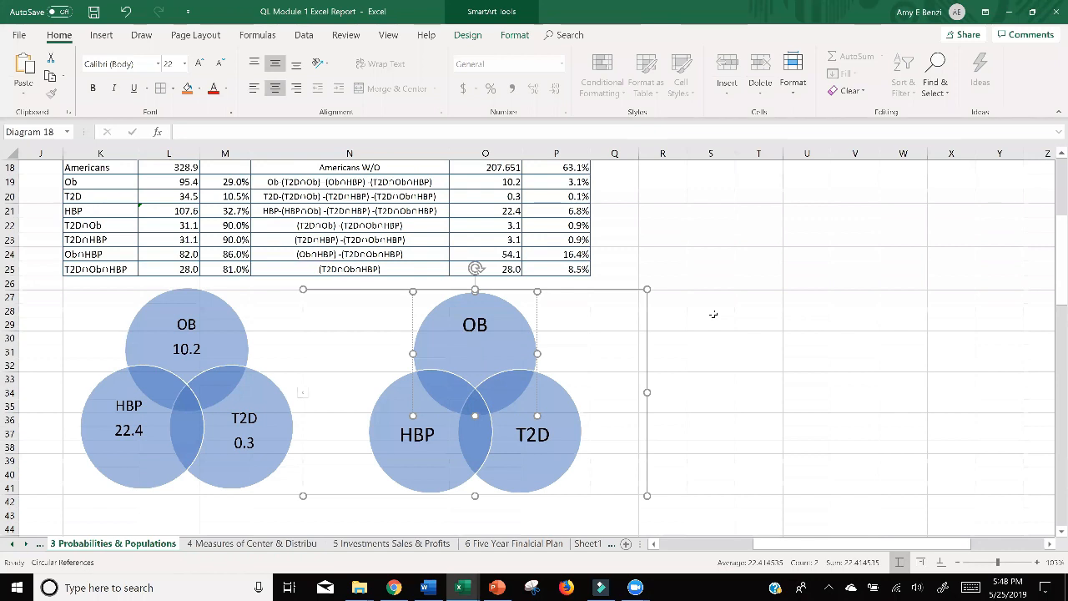
text(.1)
key(Left)
key(Left)
text(3)
click(487, 356)
text(%)
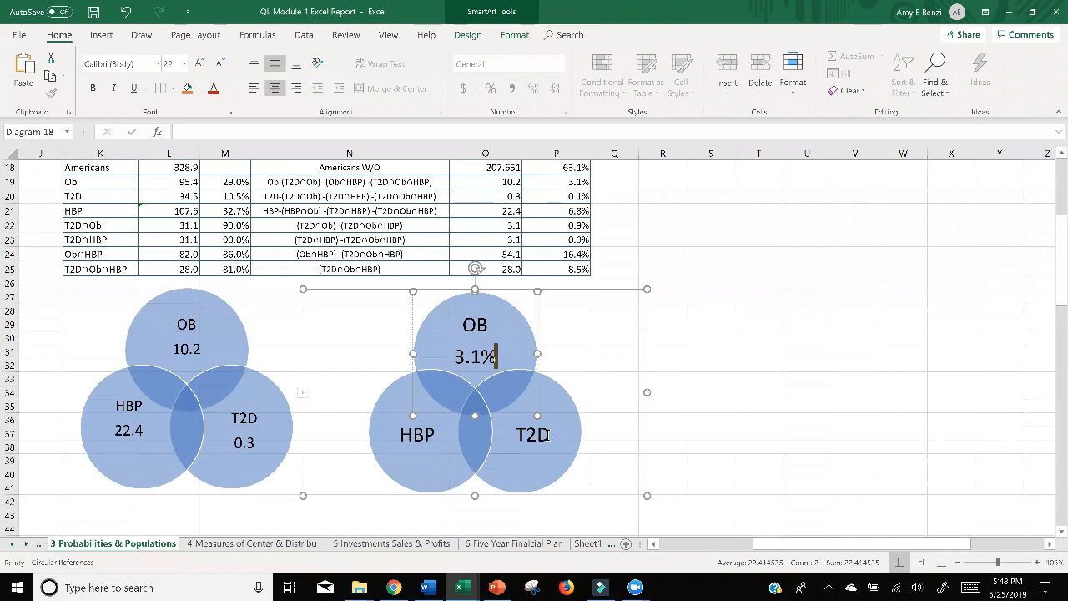
Add the T2D-only percent, 0.1%, on a new line under T2D in the right Venn diagram.
click(550, 436)
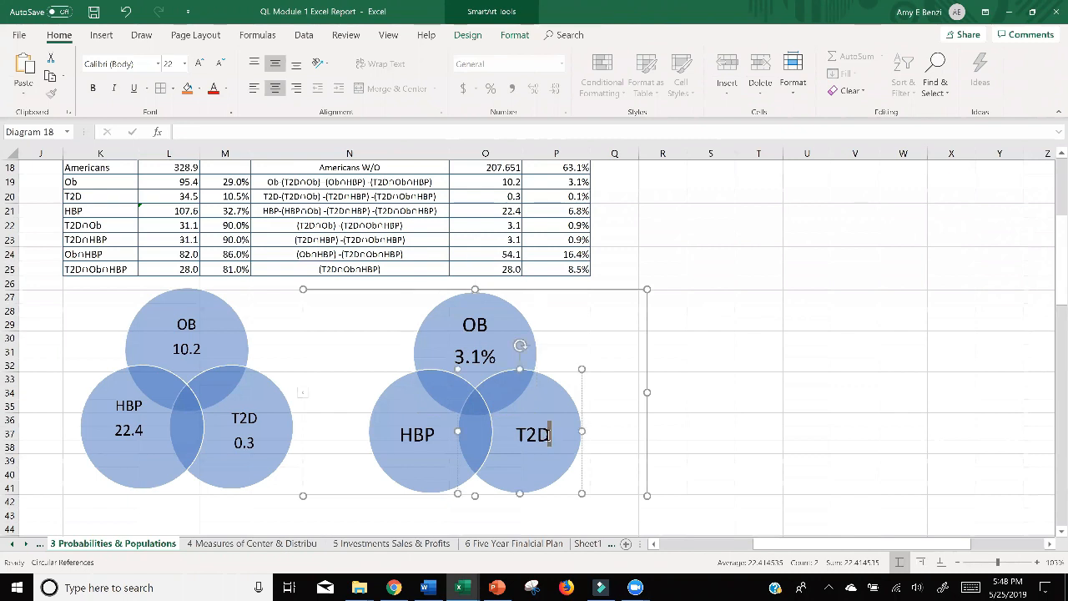
key(Return)
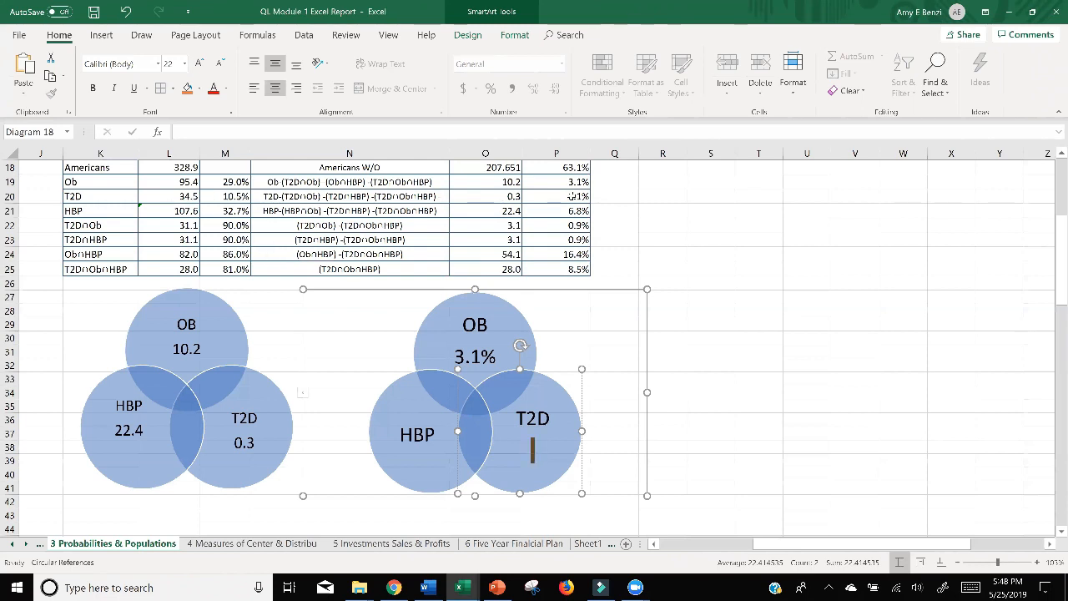
text(0.1%)
Add the HBP-only percent, 6.8%, on a new line under HBP in the right Venn diagram.
click(424, 434)
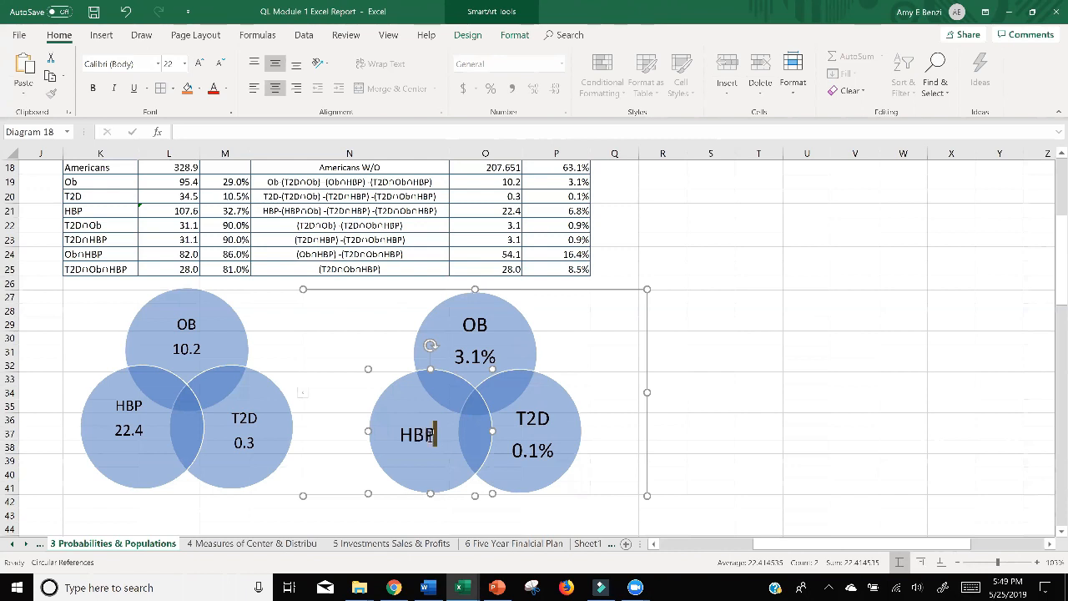
key(Return)
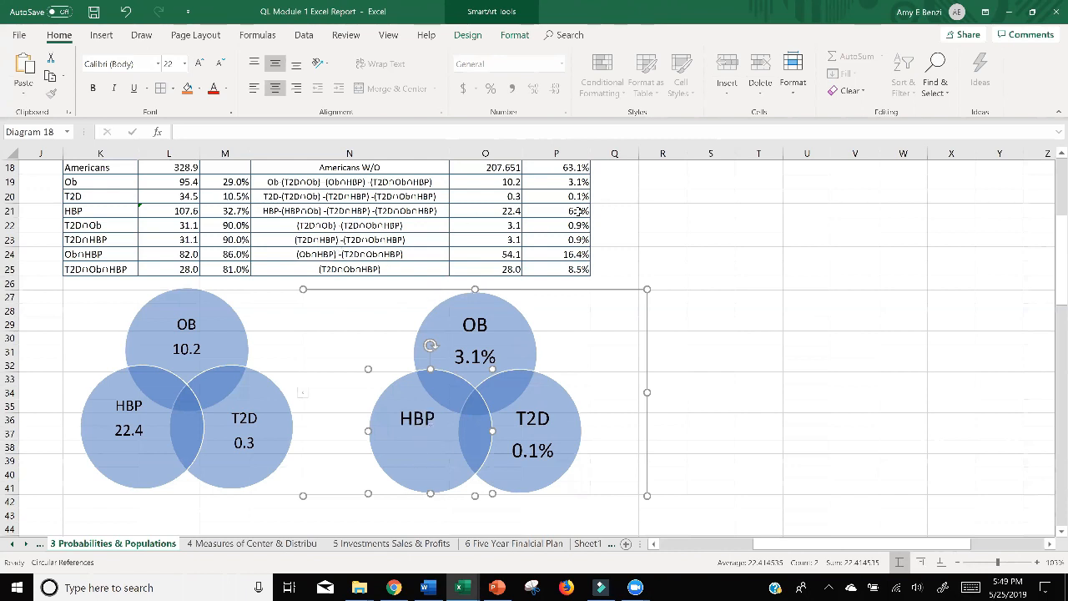
text(6.8%)
click(791, 376)
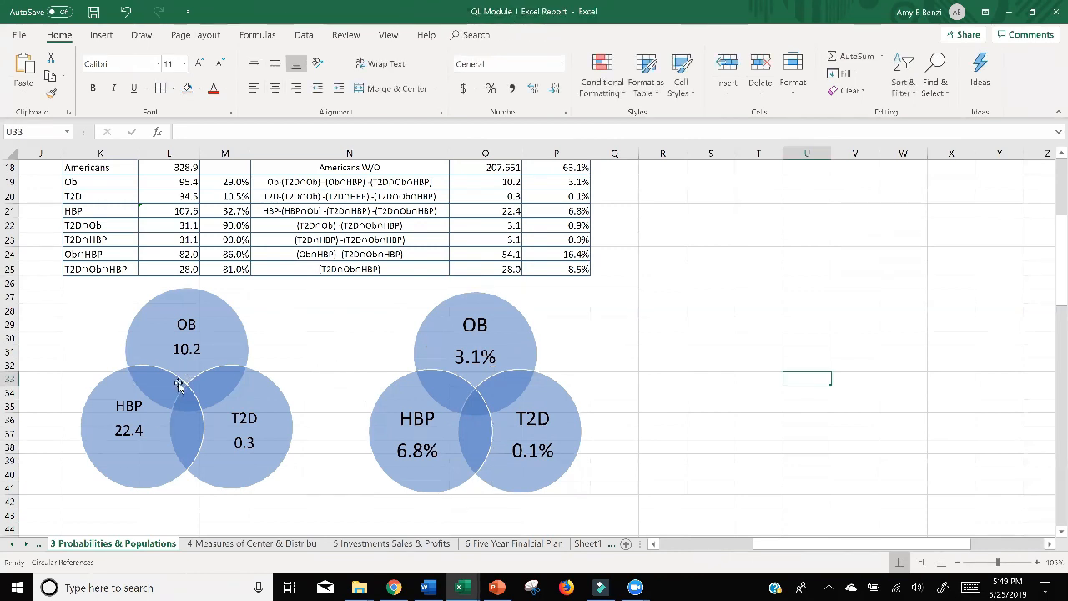
Insert a small text box in the empty area beside the right Venn diagram and remove its outline.
click(102, 35)
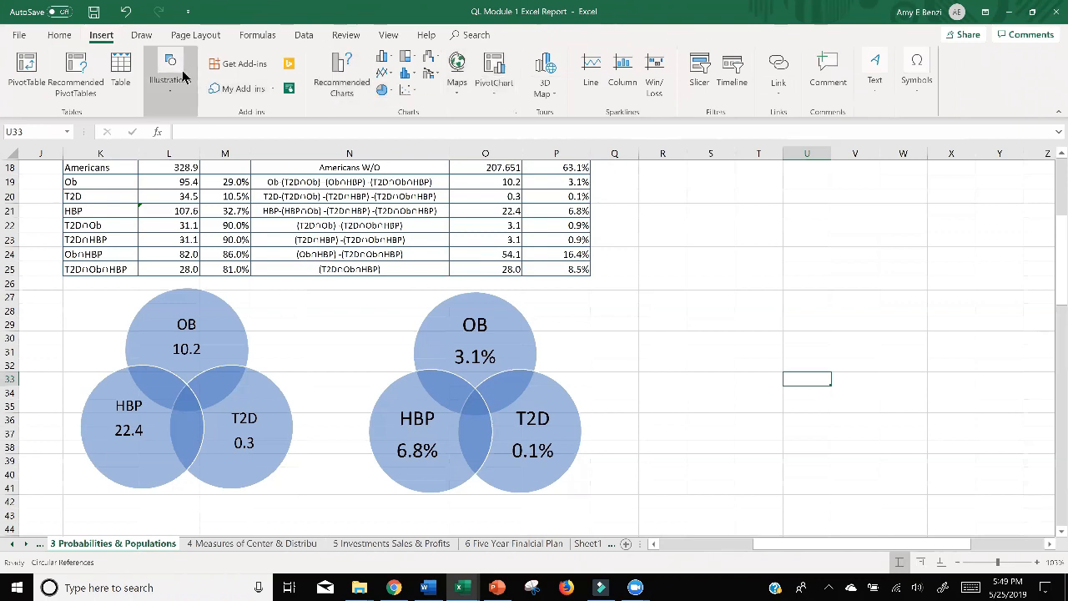
click(874, 73)
click(877, 142)
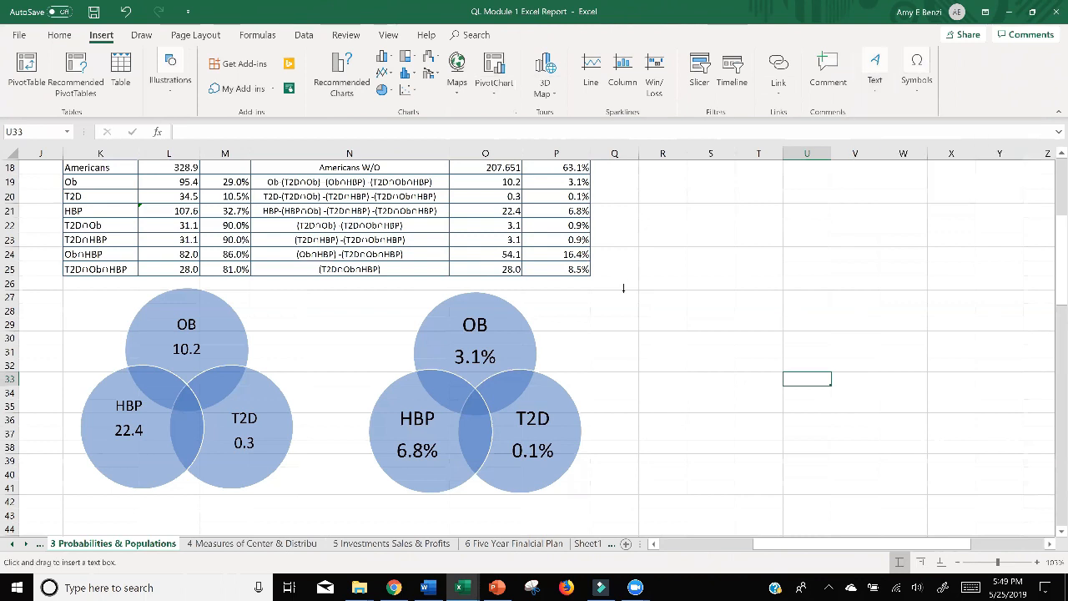
drag(623, 288, 686, 326)
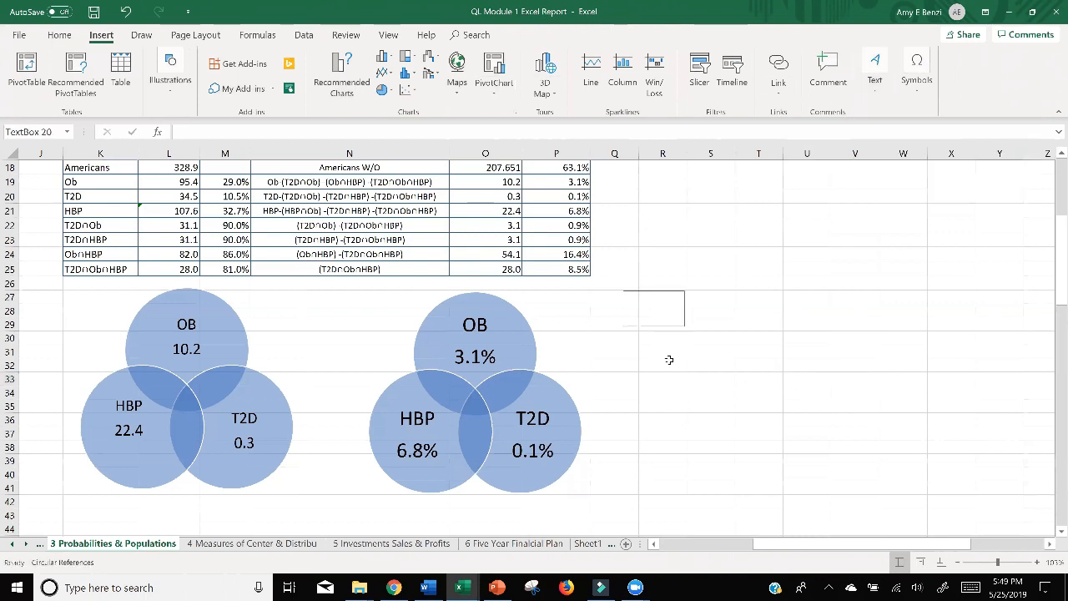
right_click(671, 292)
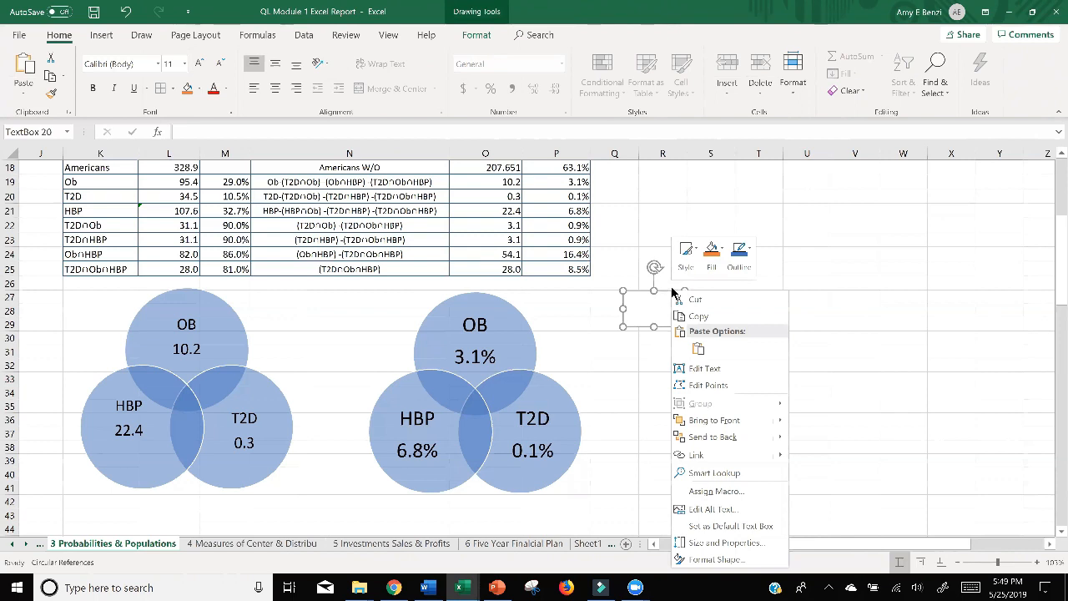
click(743, 262)
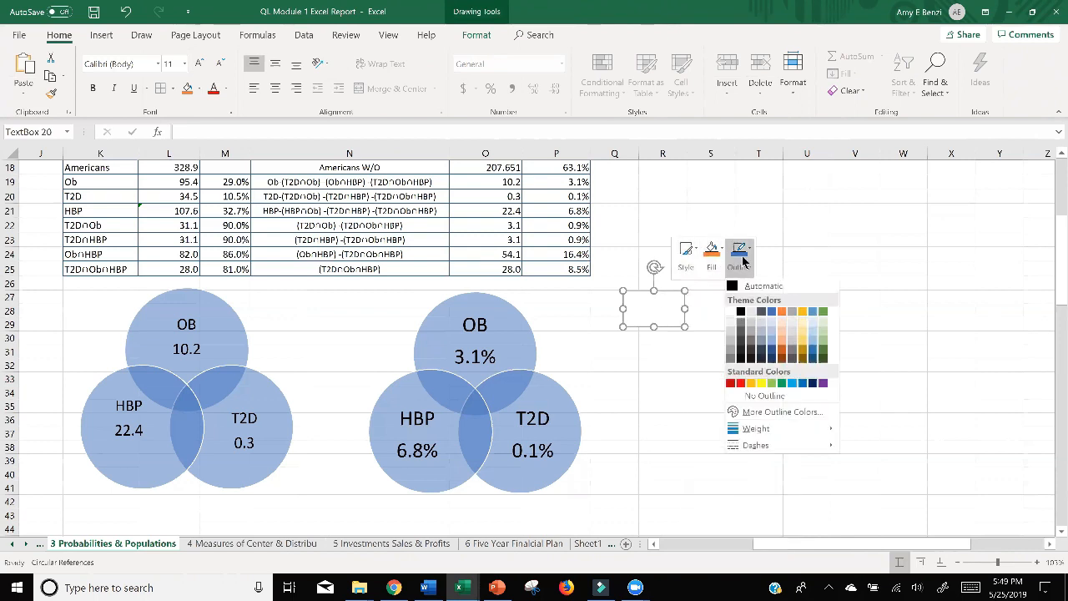
click(749, 396)
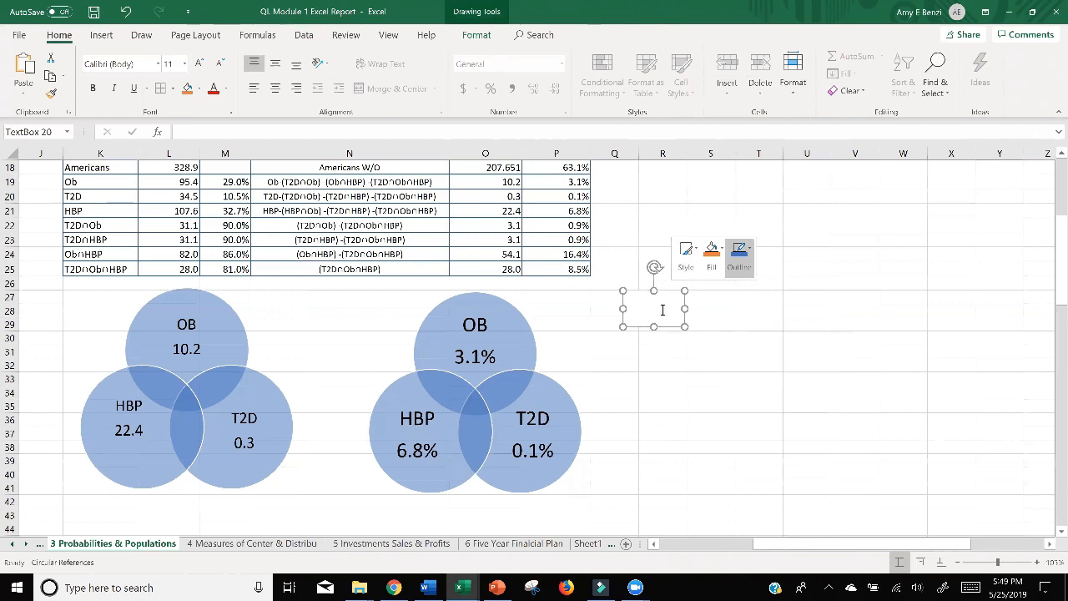
Center the text box's content vertically and horizontally, and move the box closer to the right Venn diagram.
click(659, 308)
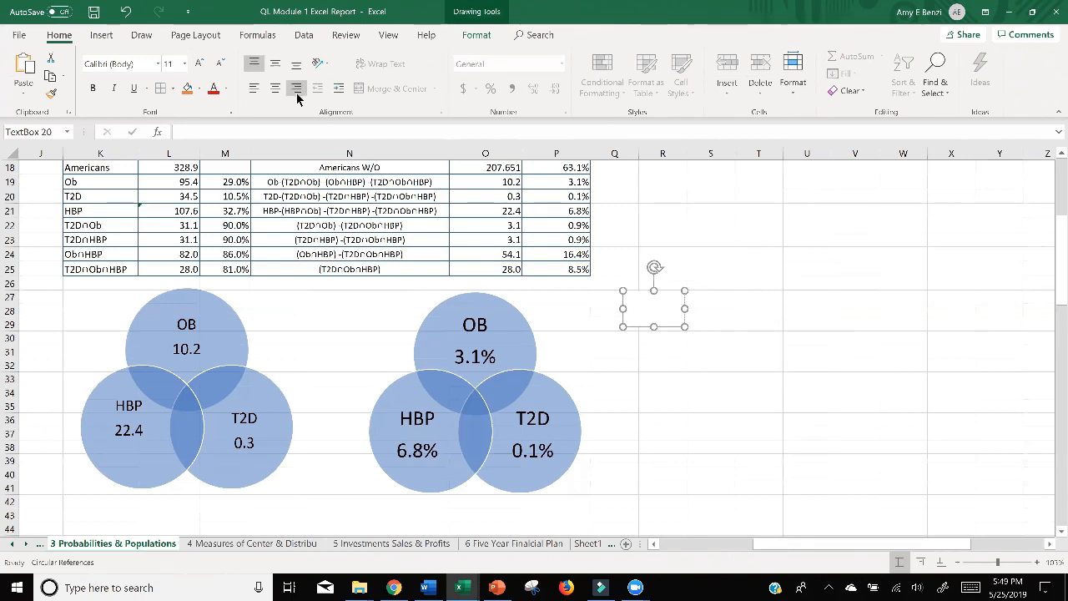
click(277, 67)
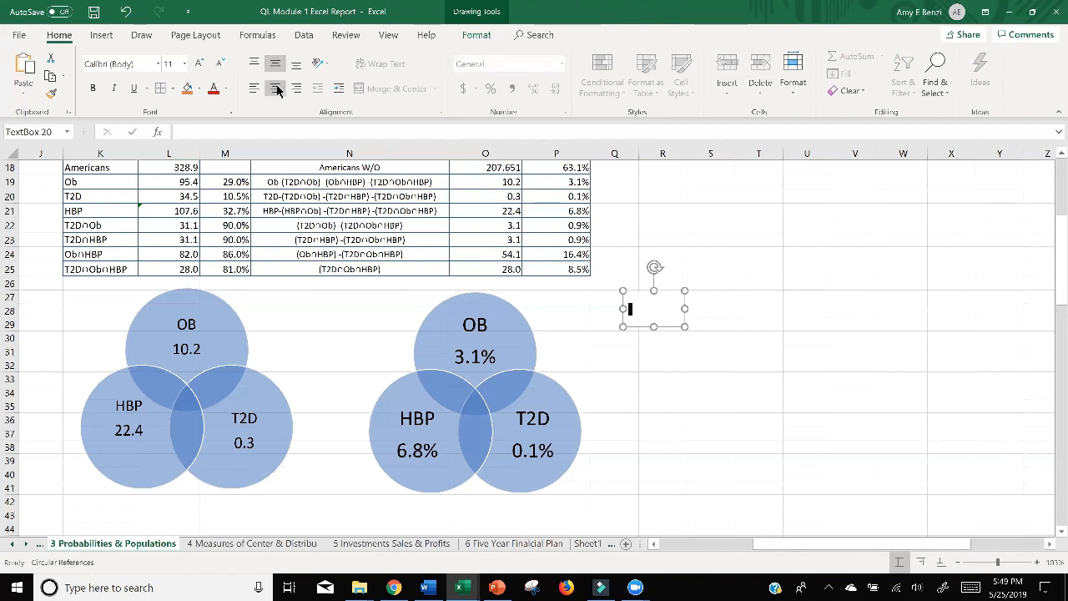
click(276, 89)
drag(632, 290, 591, 309)
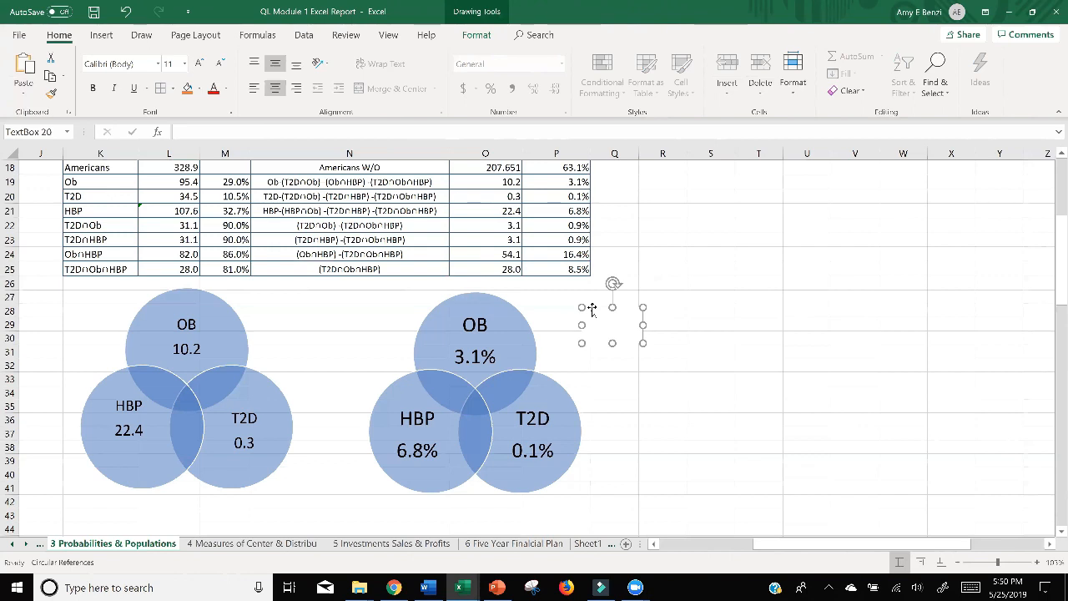
Move both Venn diagrams down slightly to leave more space below the table.
click(222, 316)
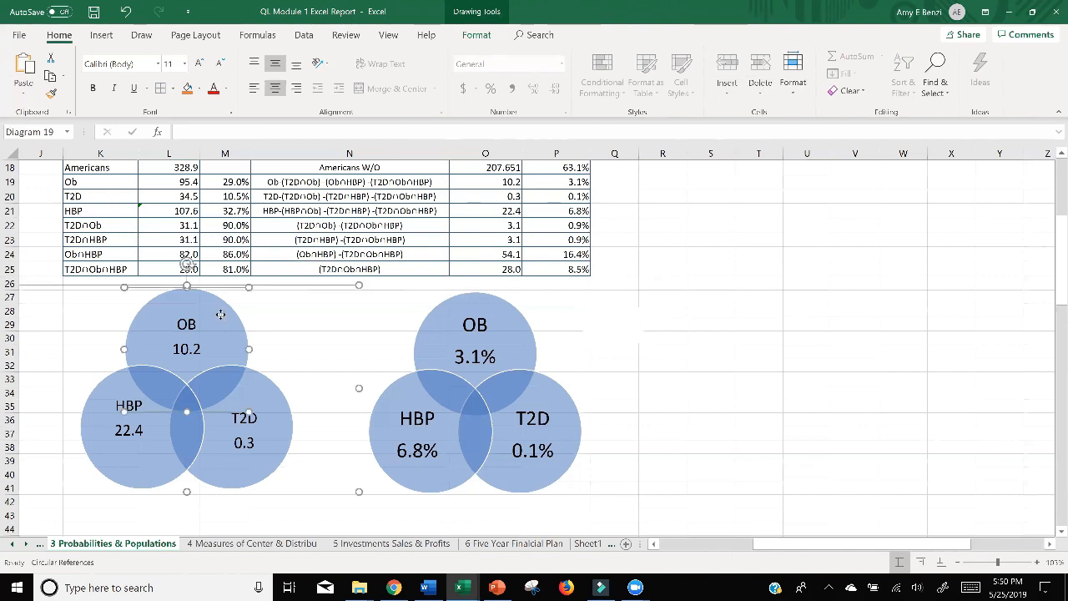
drag(359, 319, 357, 353)
click(529, 346)
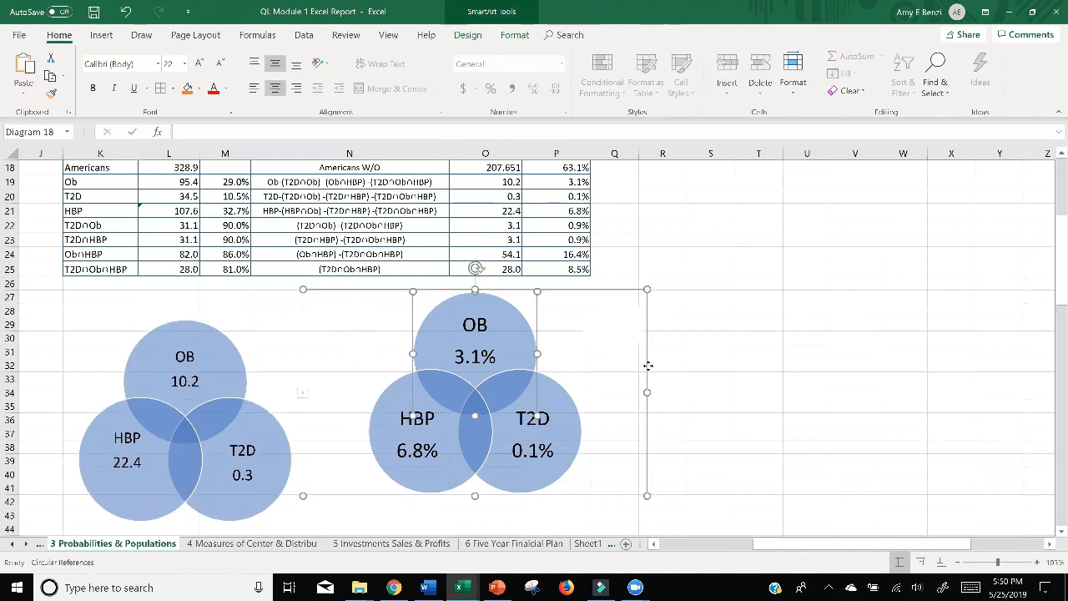
drag(649, 366, 646, 380)
click(694, 302)
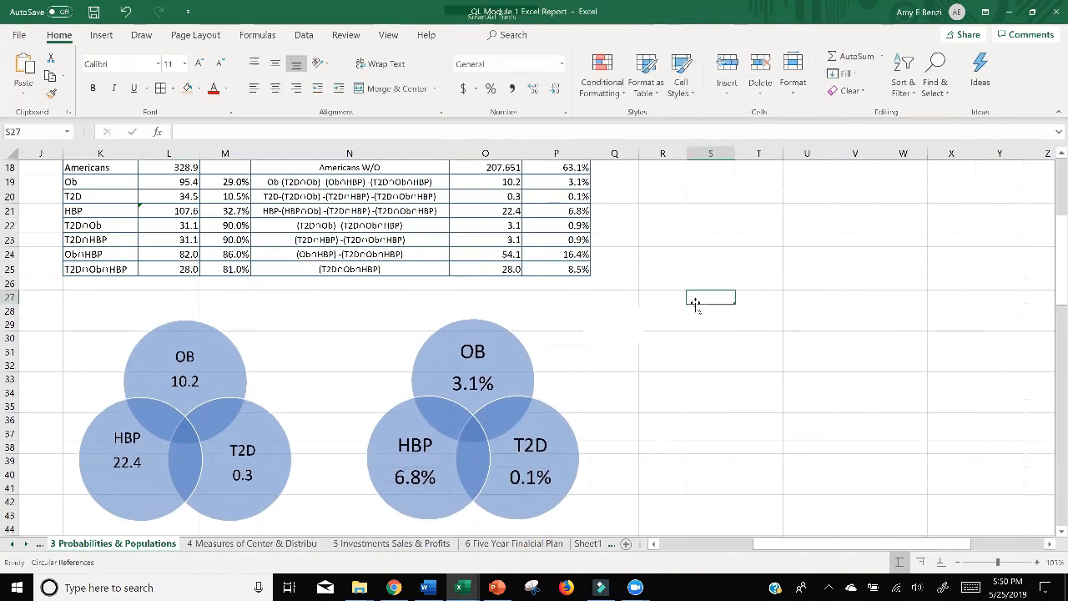
Enter 28 in the borderless text box and shrink the box to fit the number.
click(621, 325)
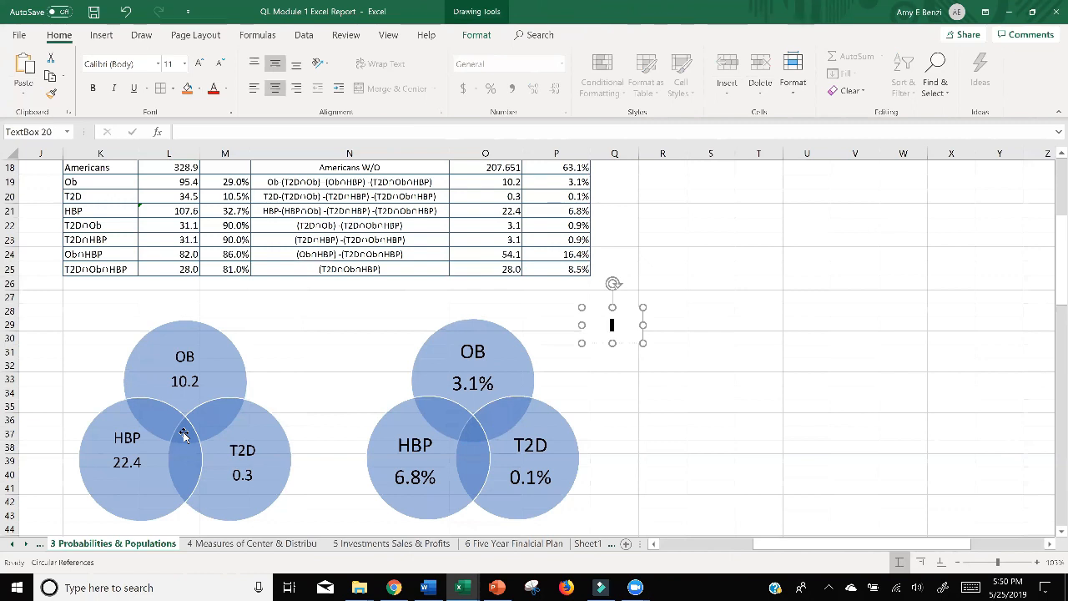
text(28)
drag(643, 343, 607, 328)
Set the font size of the 28 to 14 and widen its text box so the number fits on one line.
double_click(598, 318)
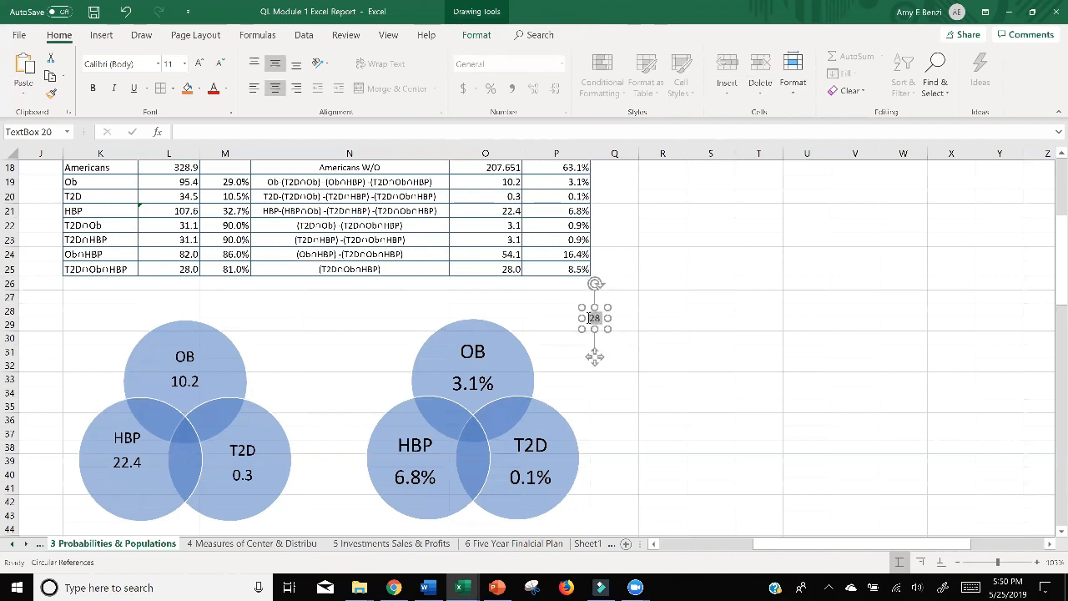
click(185, 64)
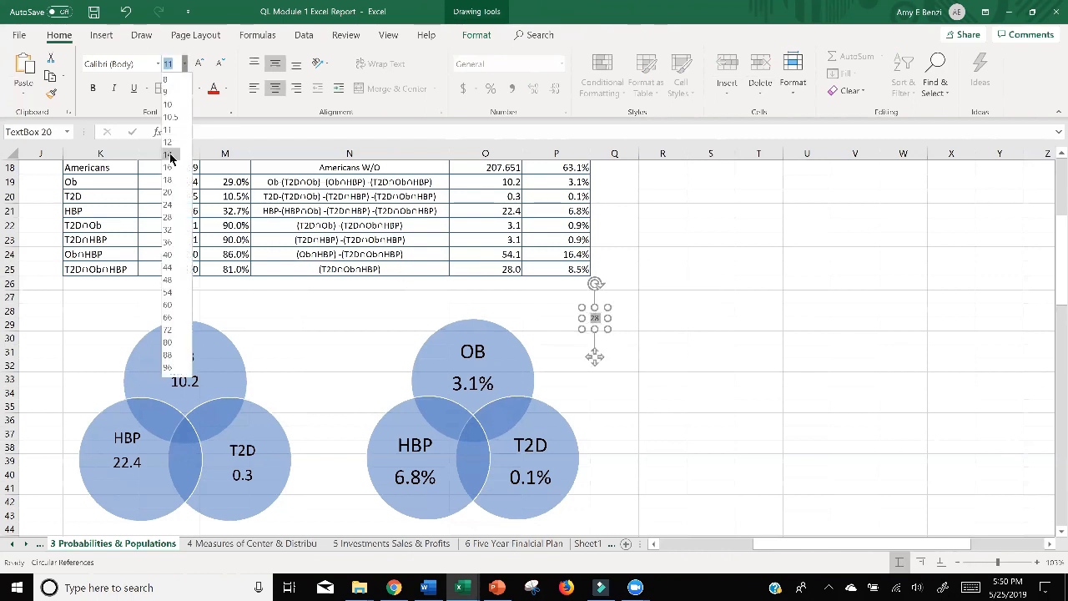
click(169, 155)
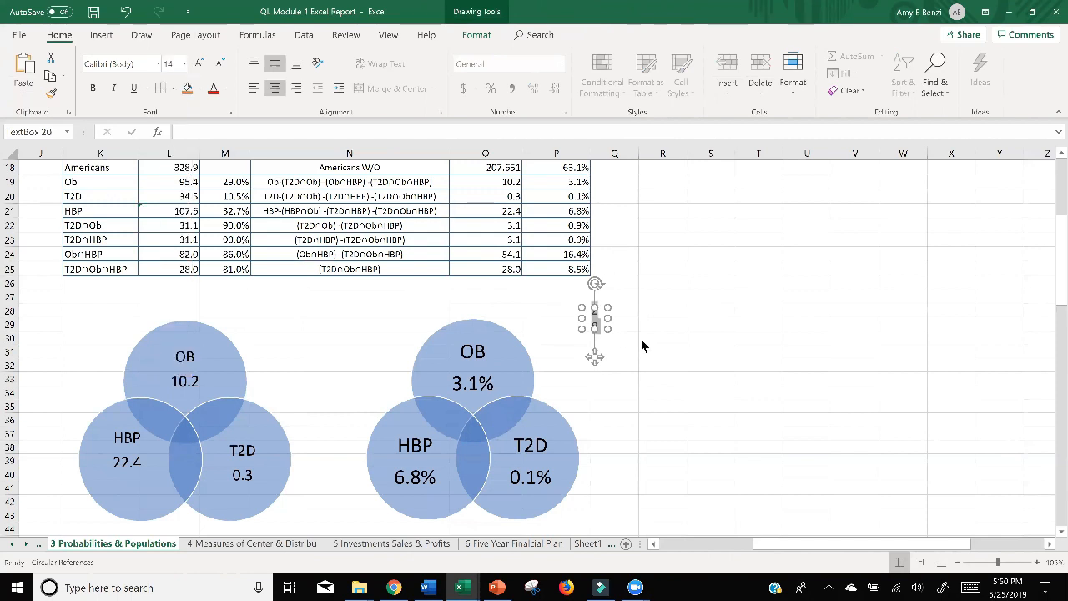
drag(608, 329, 610, 328)
click(602, 330)
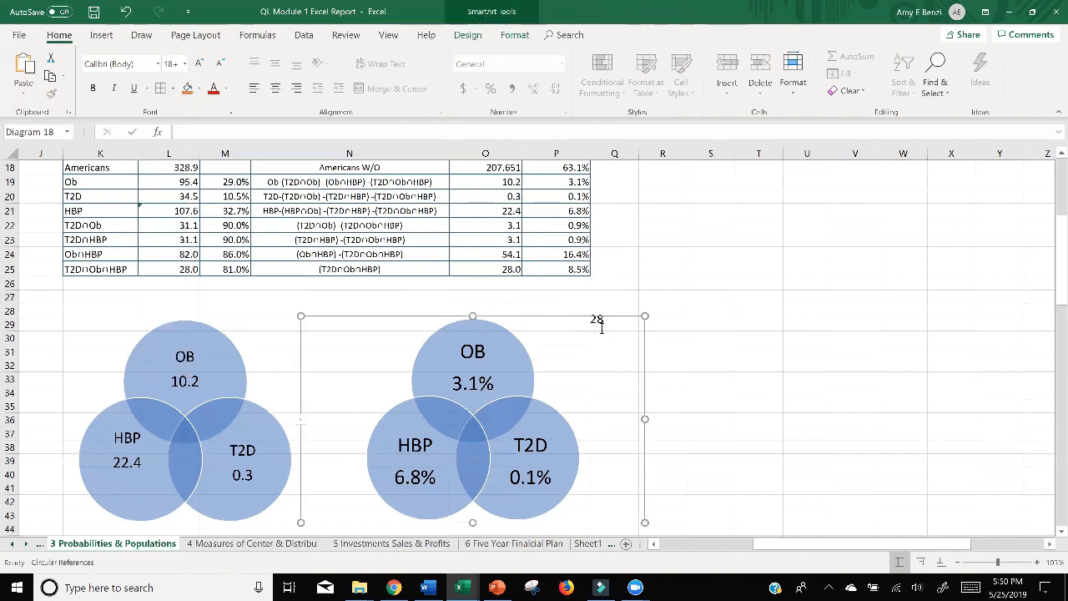
Place the 28 text box on the central three-way intersection of the left Venn diagram and set it to No fill.
click(598, 319)
drag(602, 306, 190, 421)
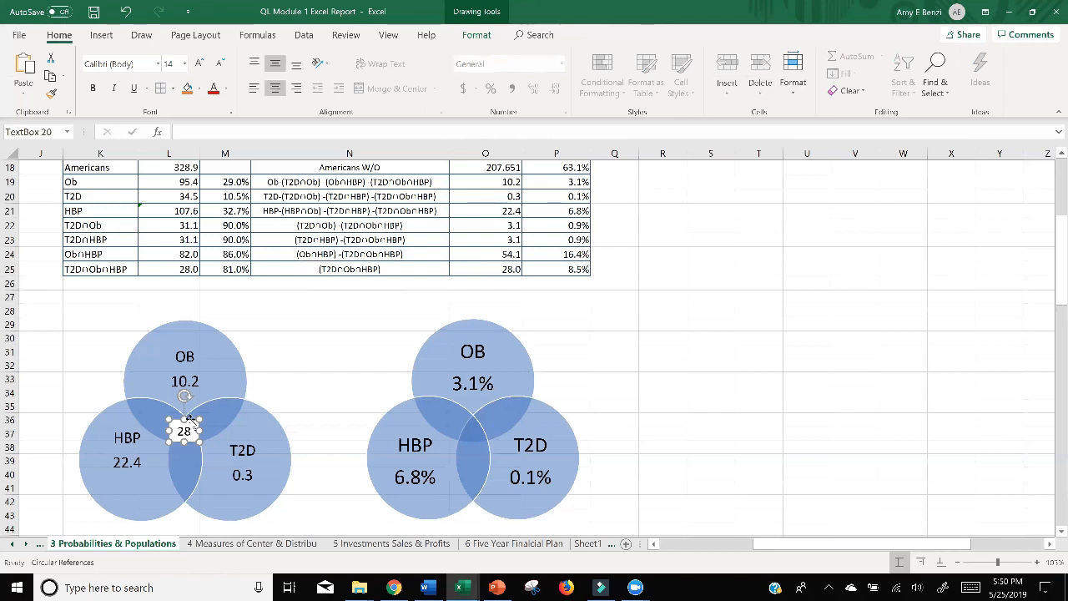
right_click(184, 432)
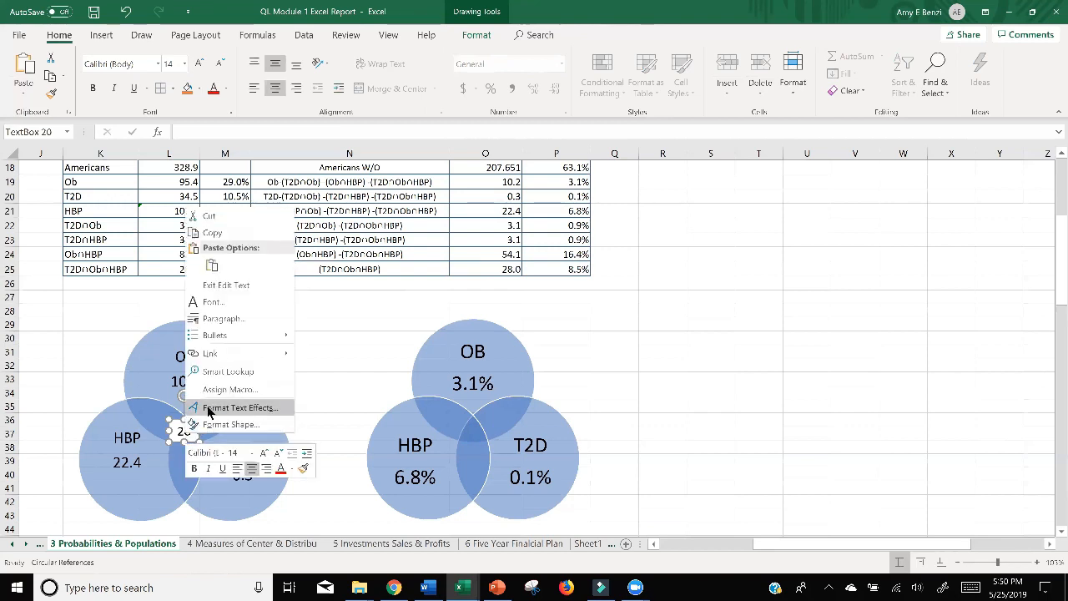
click(208, 408)
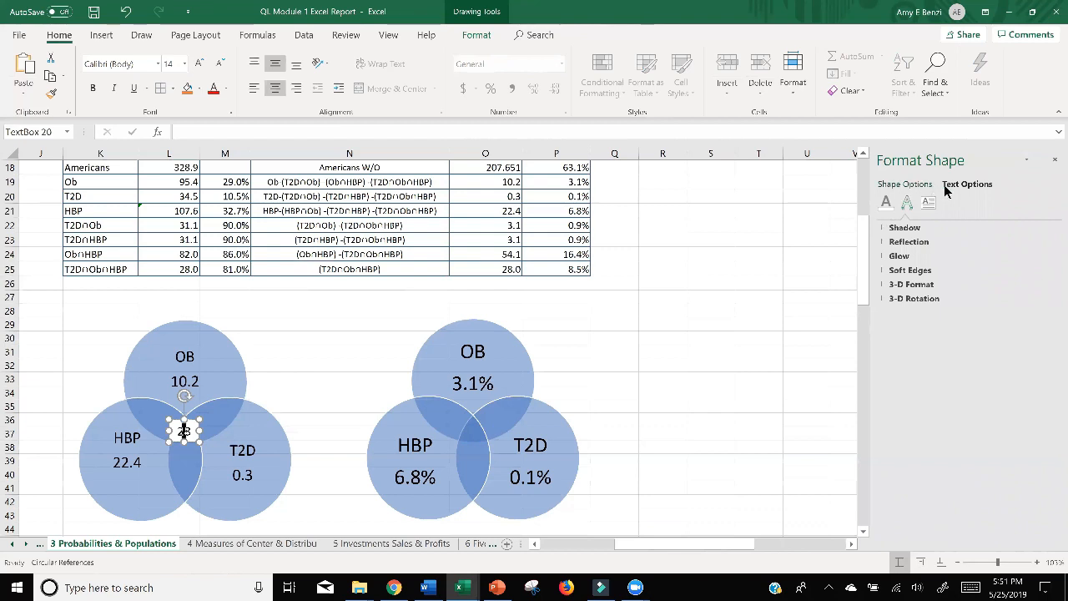
click(903, 185)
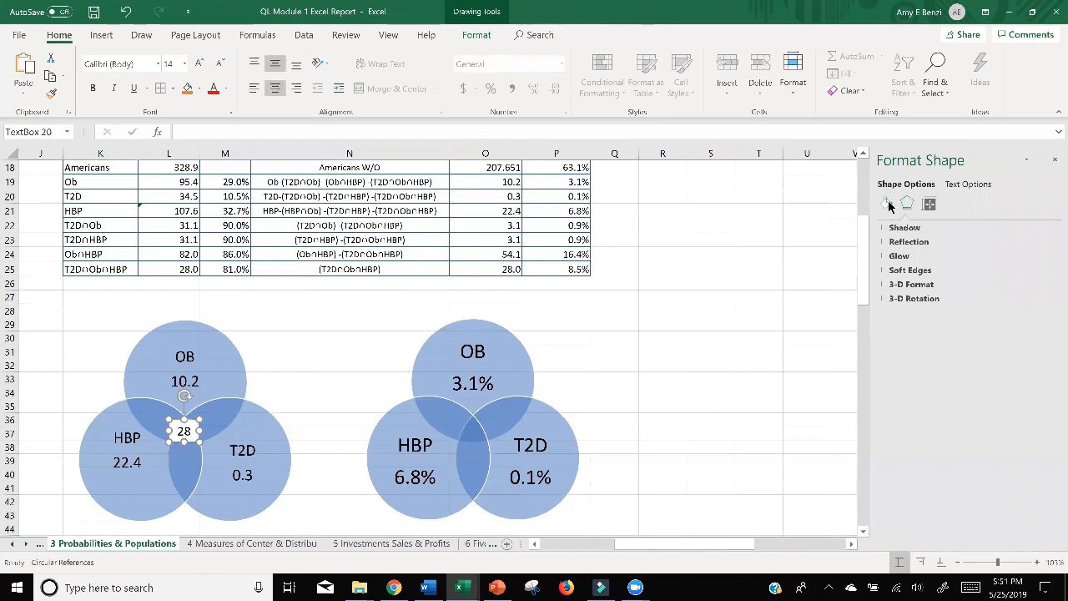
click(887, 204)
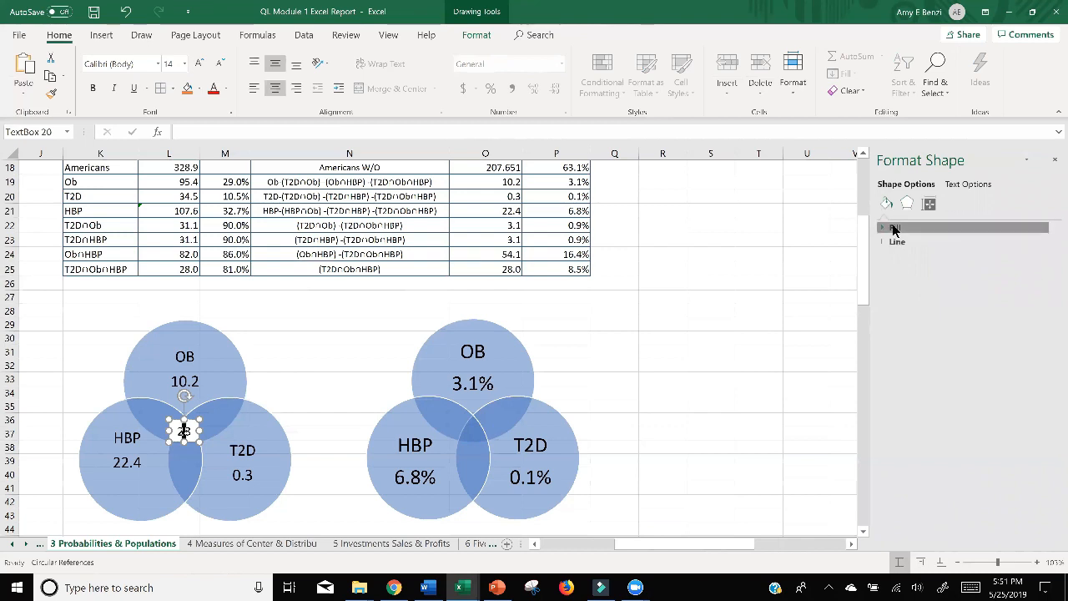
click(894, 228)
click(894, 243)
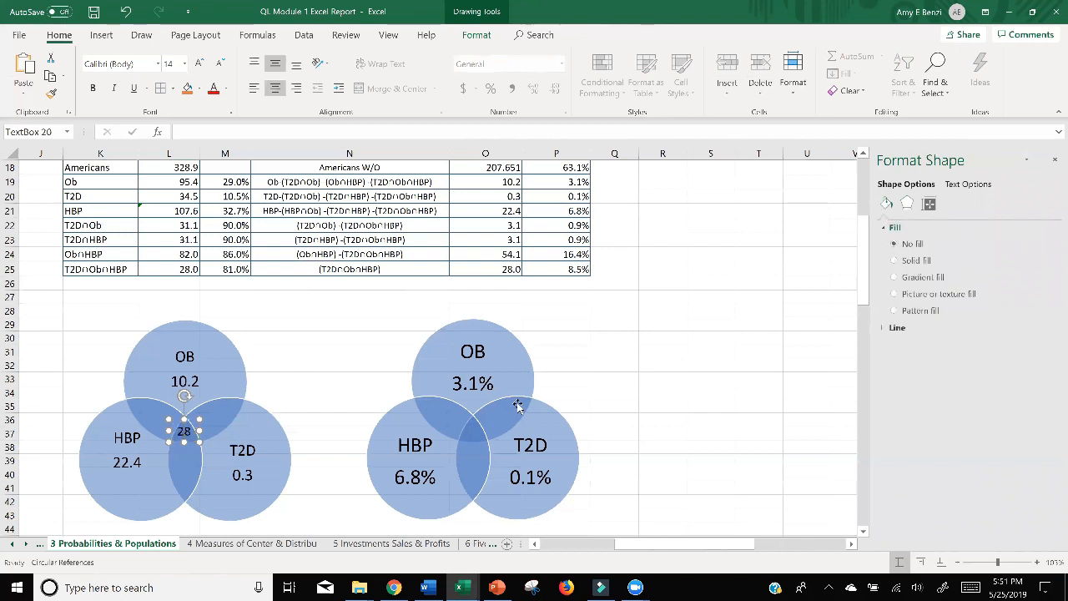
Duplicate the 28 text box and place a copy on each of the three pairwise overlaps of the left Venn diagram.
click(386, 349)
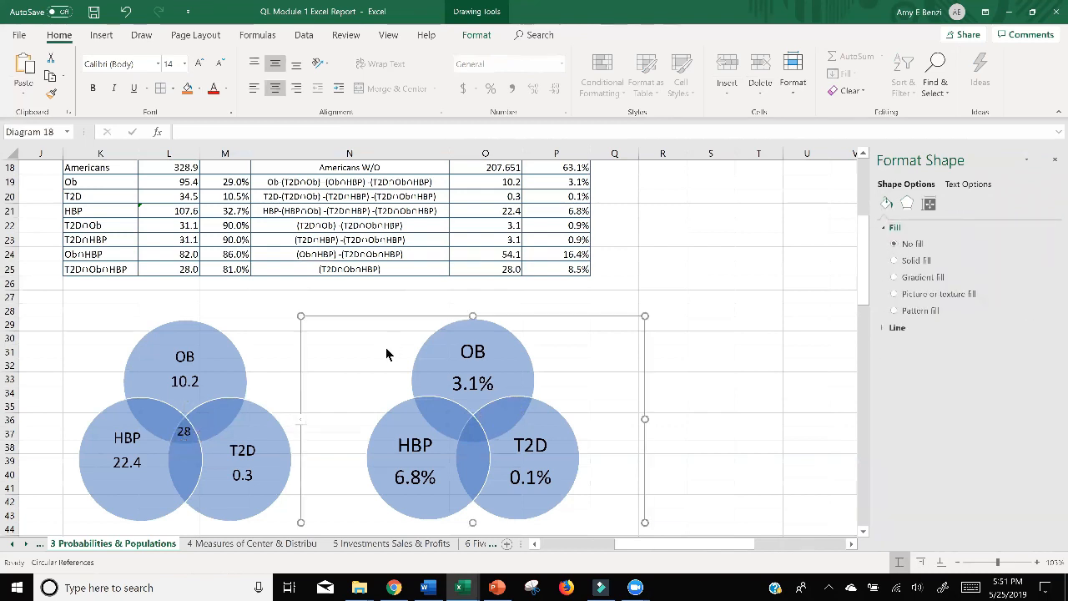
click(184, 432)
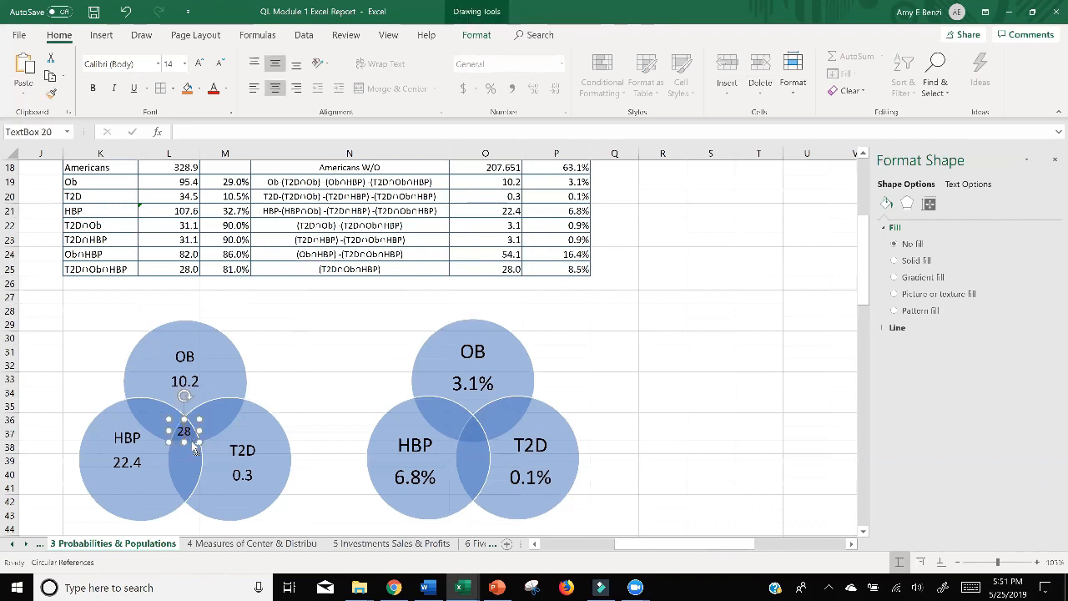
key(ctrl+d)
drag(178, 431, 137, 406)
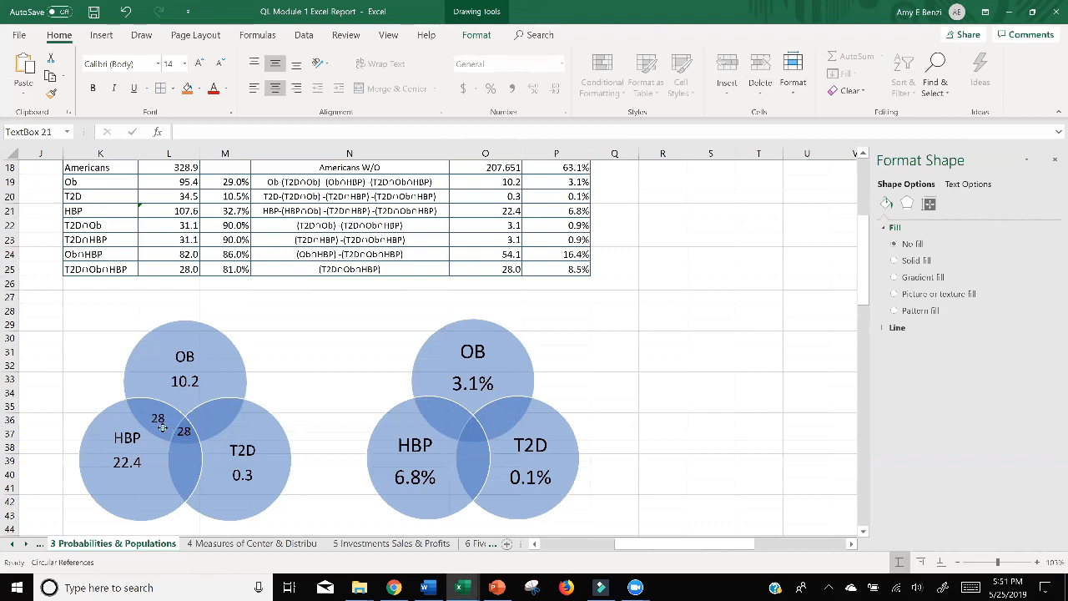
key(ctrl+d)
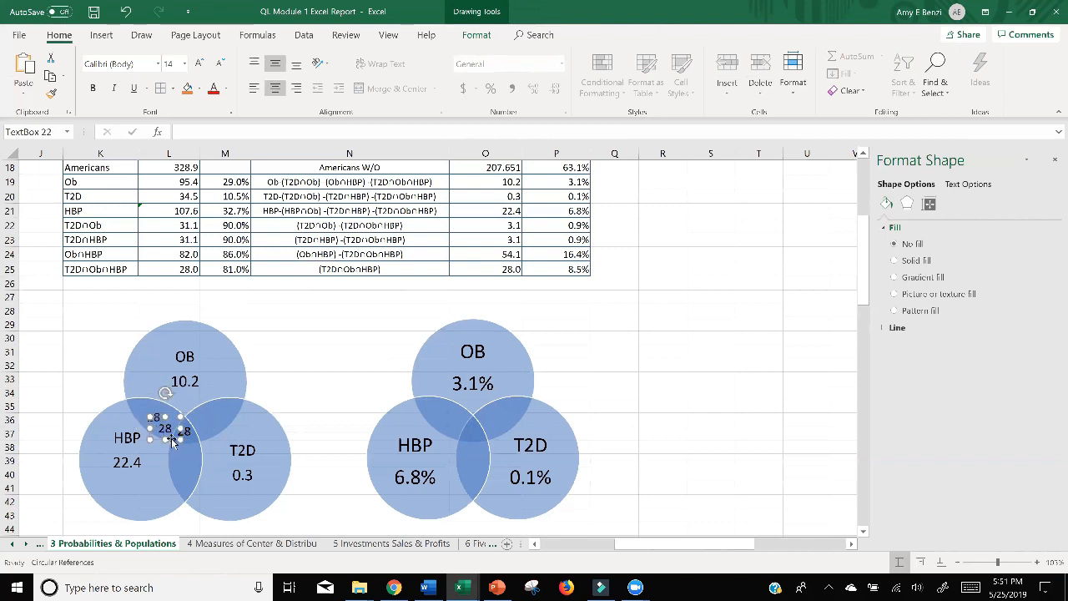
drag(172, 442, 177, 476)
key(ctrl+d)
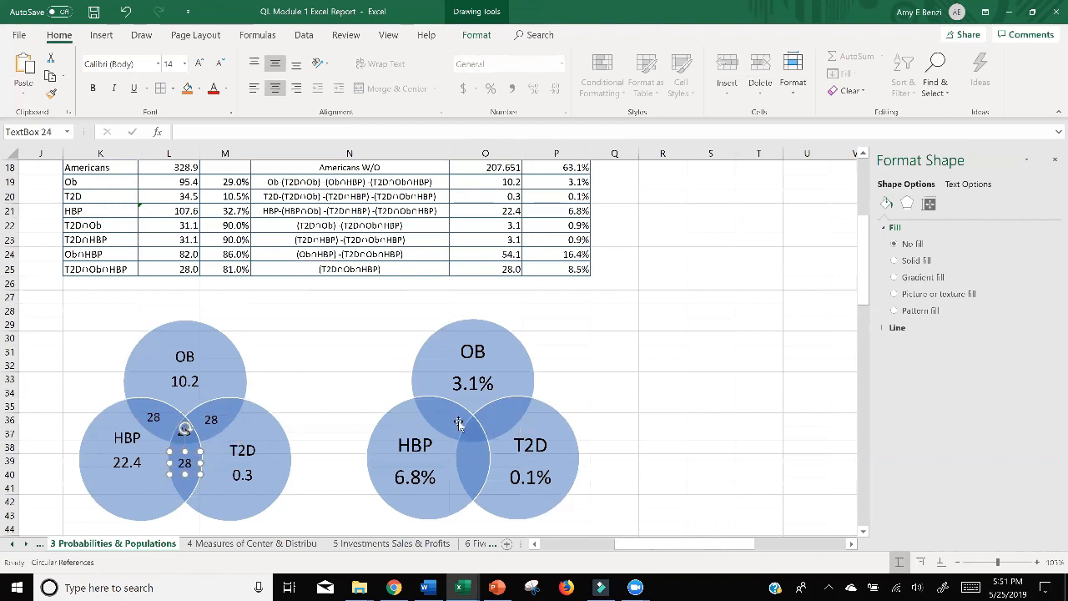
Make four more copies of the 28 text box and place one on the OB–HBP overlap of the right Venn diagram.
key(ctrl+d)
key(ctrl+d)
key(ctrl+d)
key(ctrl+d)
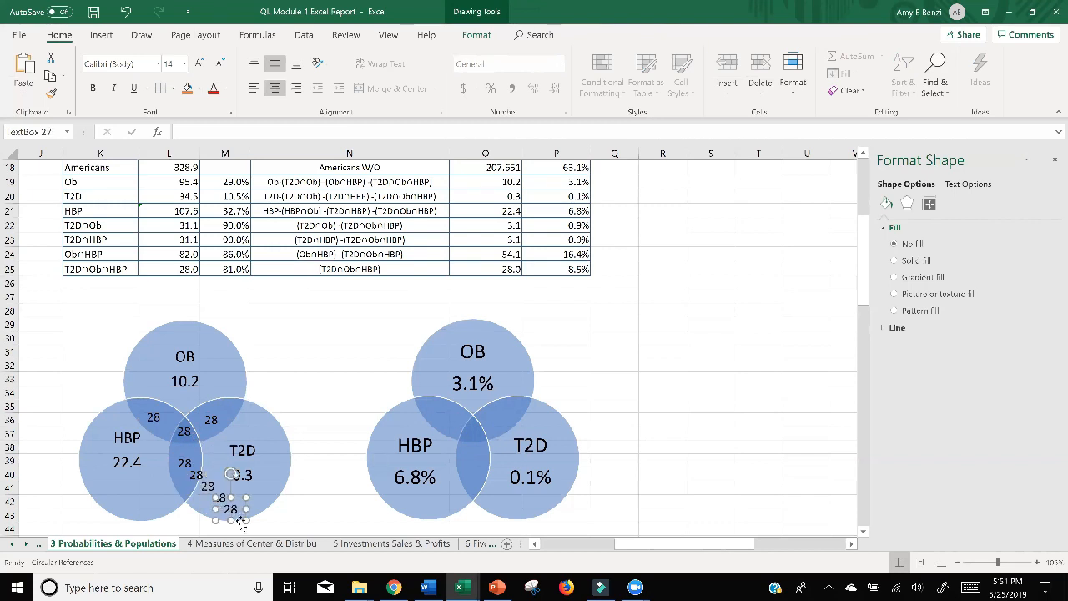
drag(240, 520, 453, 432)
click(221, 501)
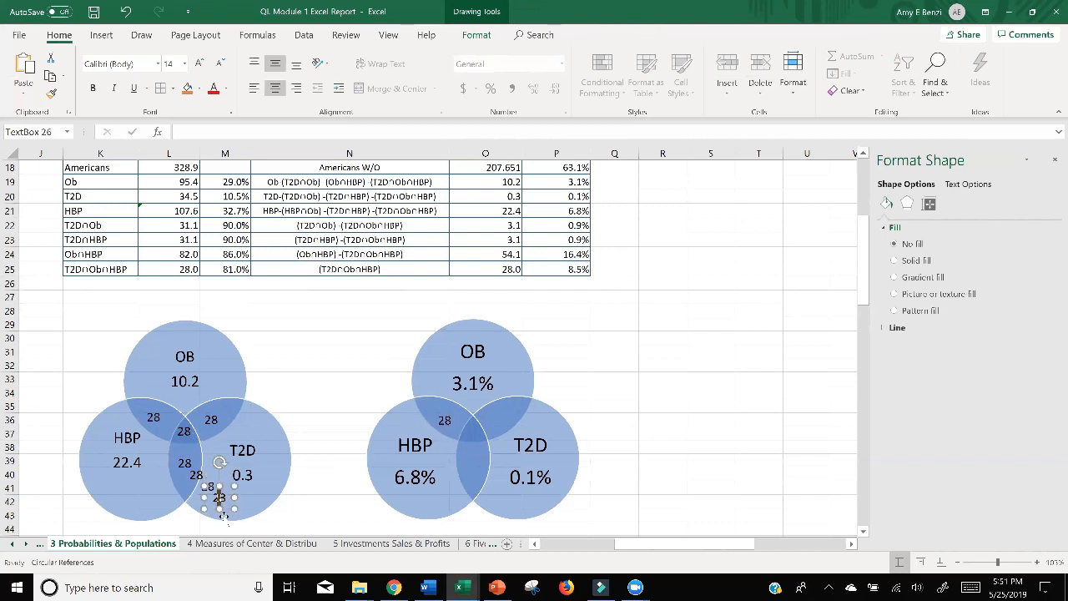
drag(301, 463, 353, 415)
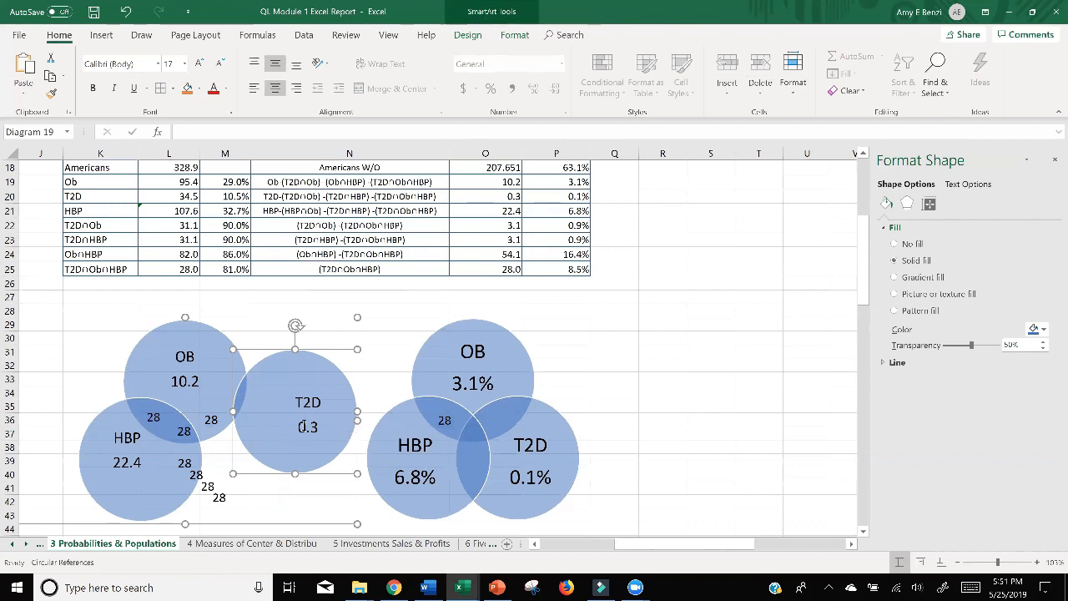
key(ctrl+z)
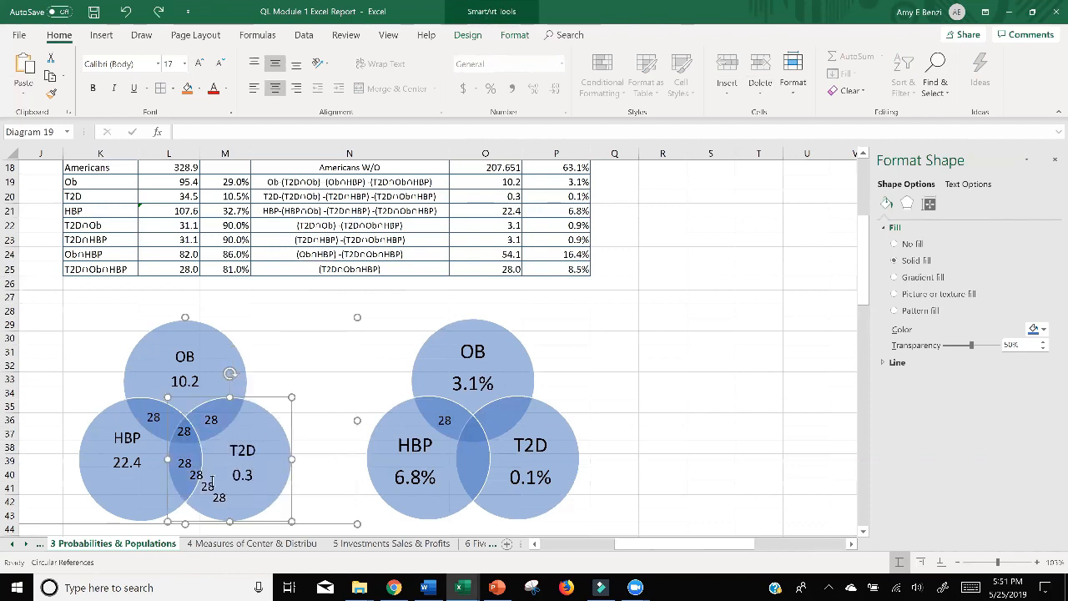
click(214, 499)
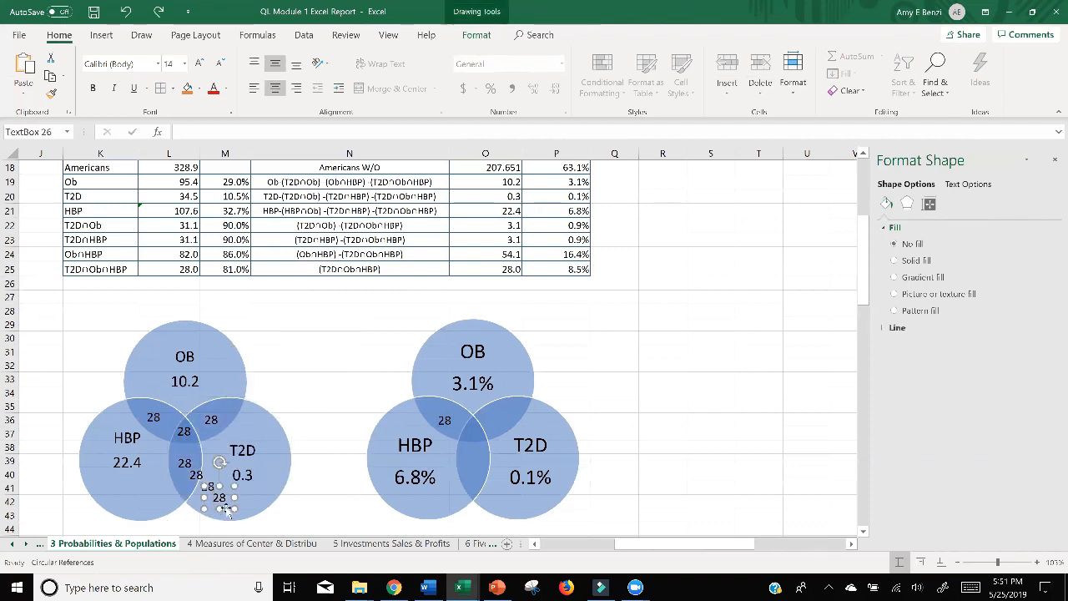
drag(226, 510, 504, 446)
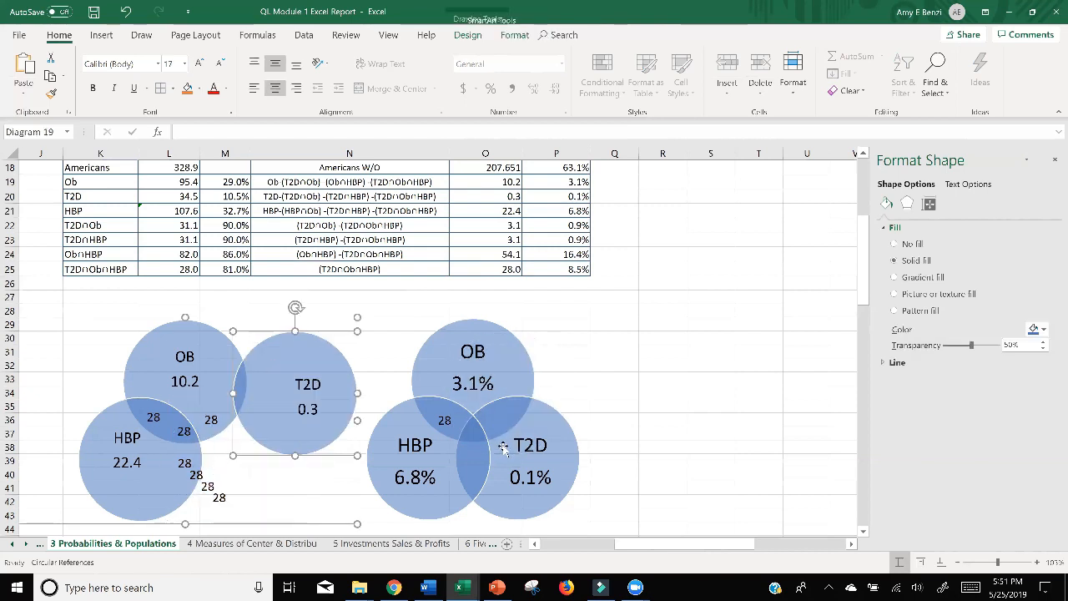
key(ctrl+z)
Move the remaining three 28 copies onto the right Venn diagram's HBP–T2D overlap, central intersection and OB–T2D overlap.
click(220, 499)
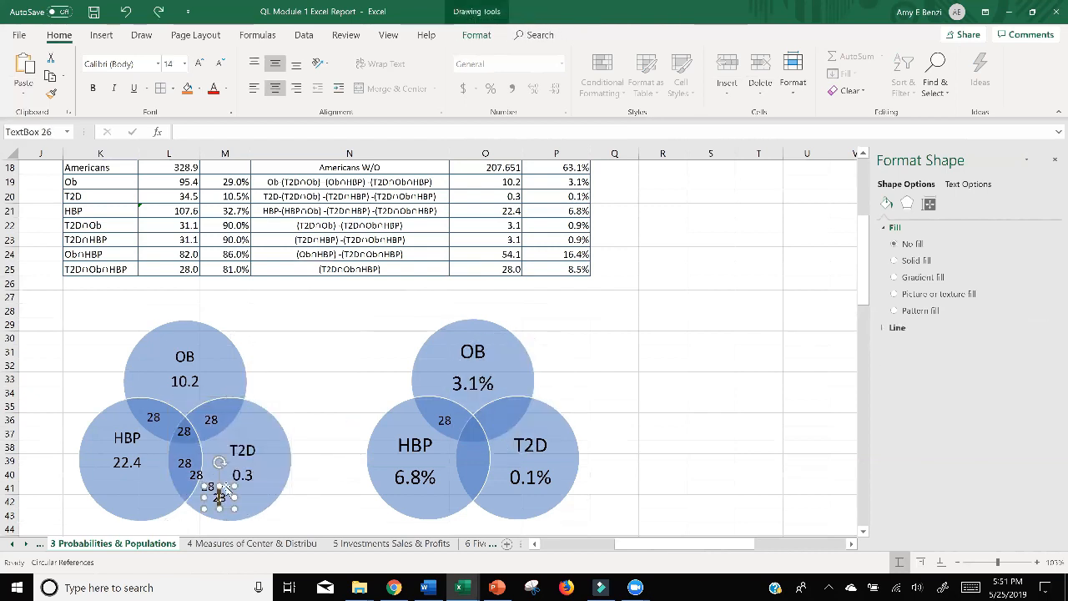
drag(219, 499, 482, 459)
click(200, 474)
drag(200, 474, 480, 449)
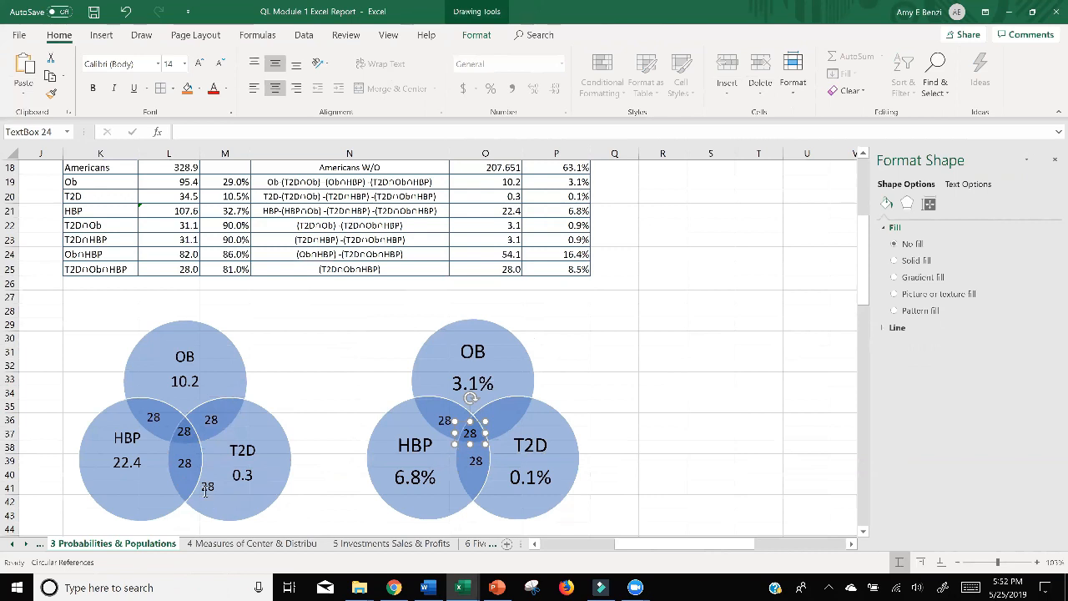
click(208, 485)
drag(208, 486, 503, 429)
key(Escape)
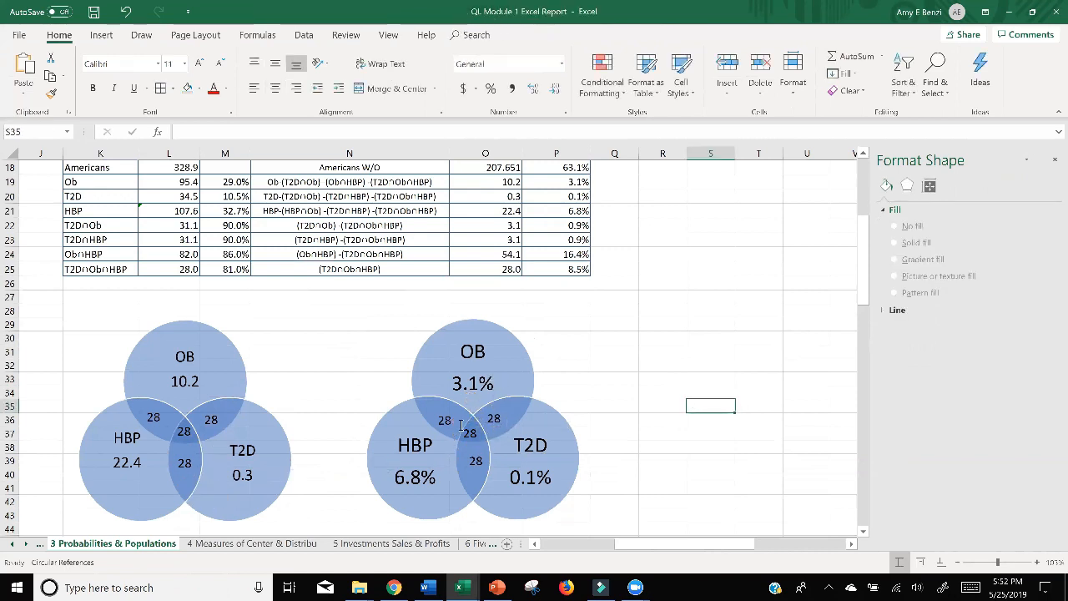
Turn a copy of the 28 text box into the bold one-line title "Number of Americans in Millions" above the left Venn diagram.
click(496, 421)
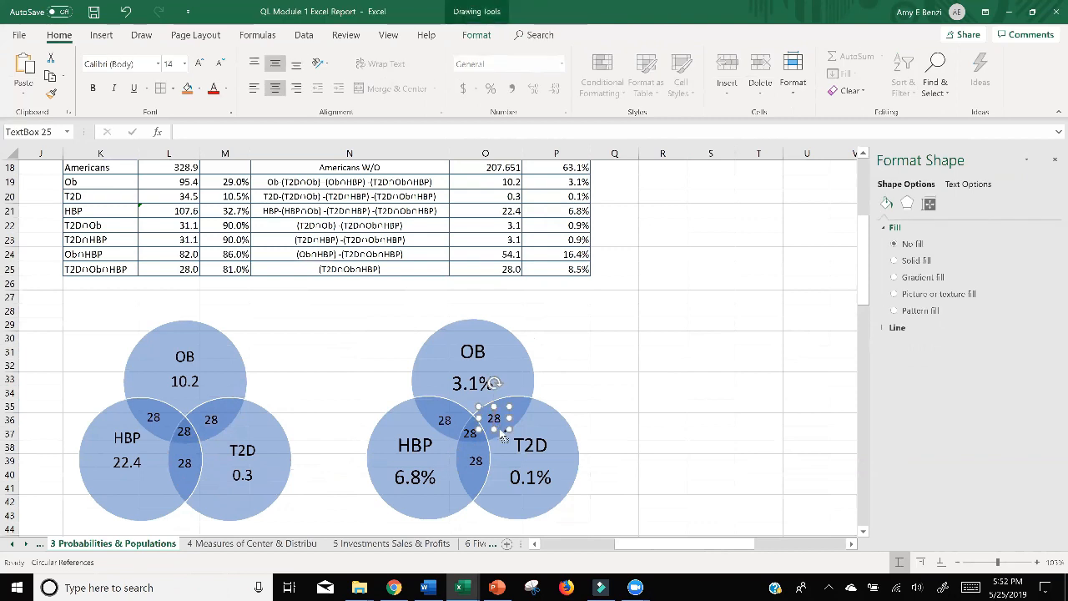
key(ctrl+d)
drag(515, 442, 182, 304)
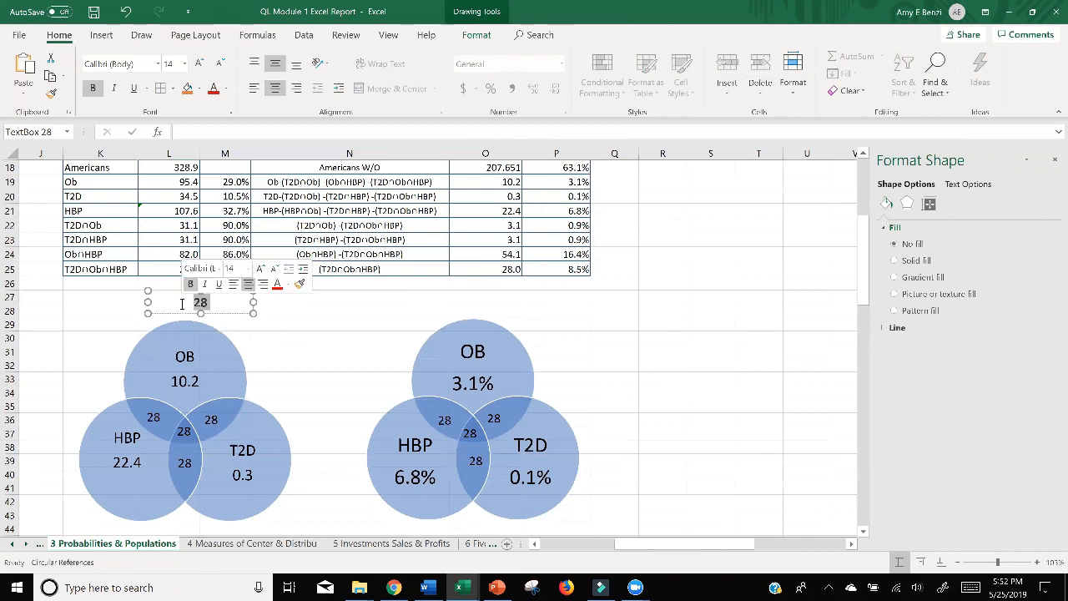
text(Nu)
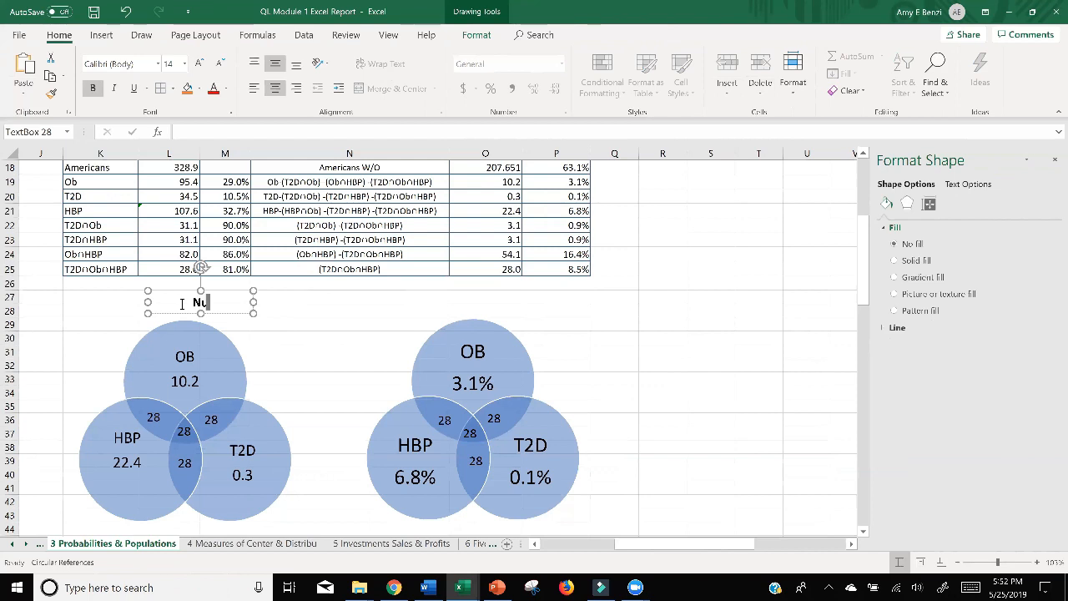
text(mber of America)
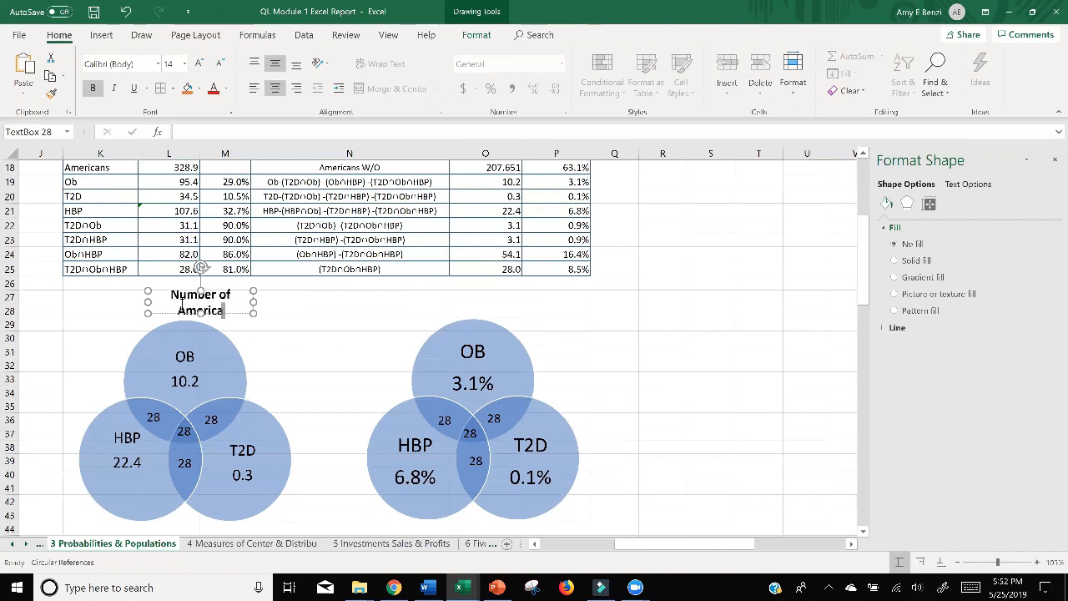
text(ns in Millions)
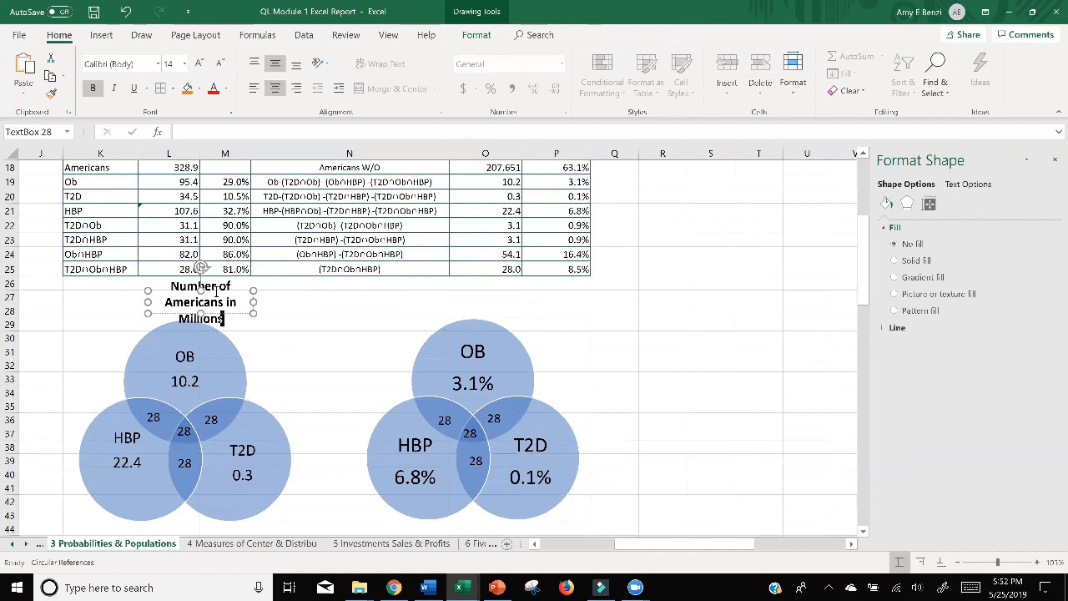
drag(254, 302, 191, 292)
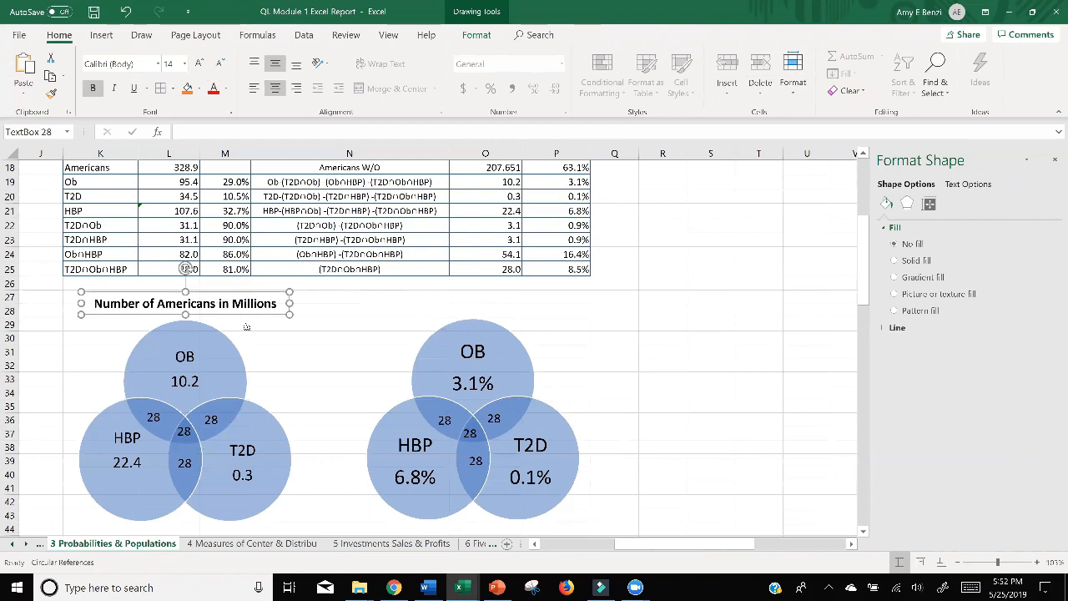
Duplicate the title above the right Venn diagram and change its text to "Percent of Americans".
key(ctrl+d)
drag(243, 330, 518, 313)
double_click(394, 300)
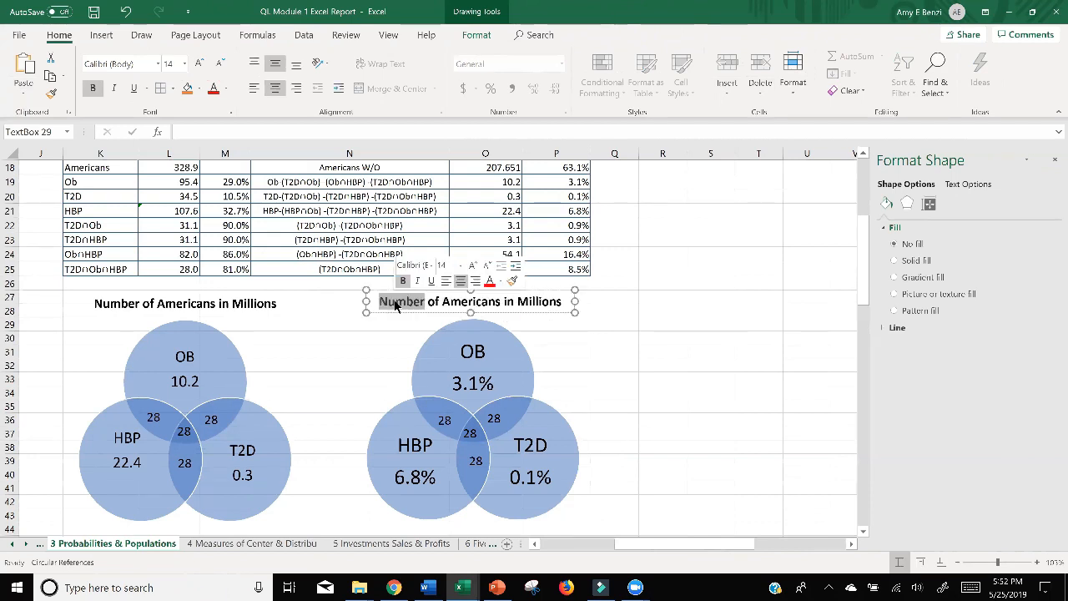
text(Per)
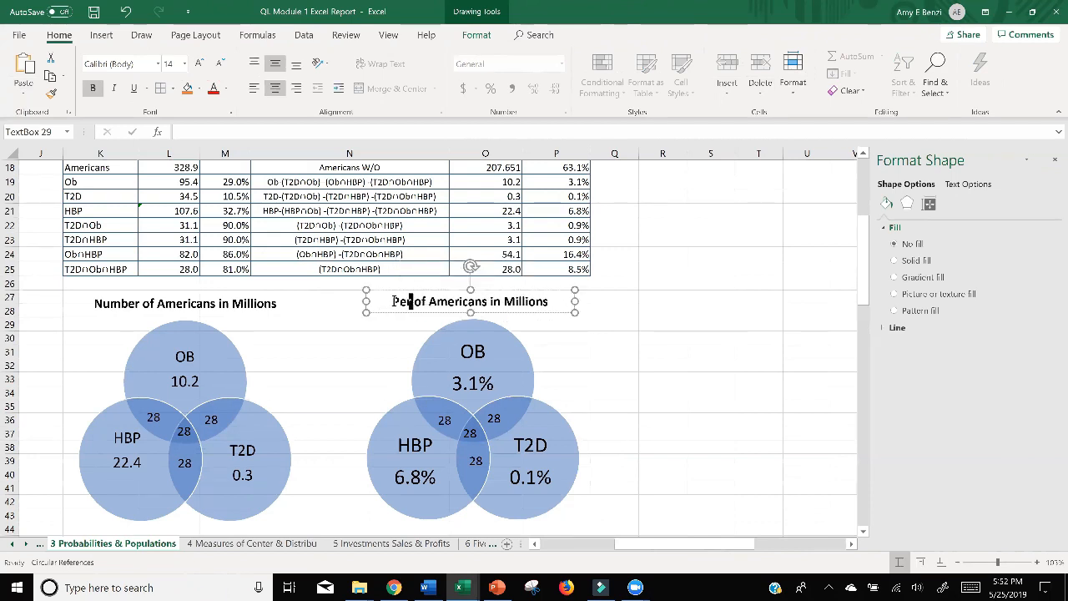
text(cent)
drag(557, 305, 505, 303)
text(V)
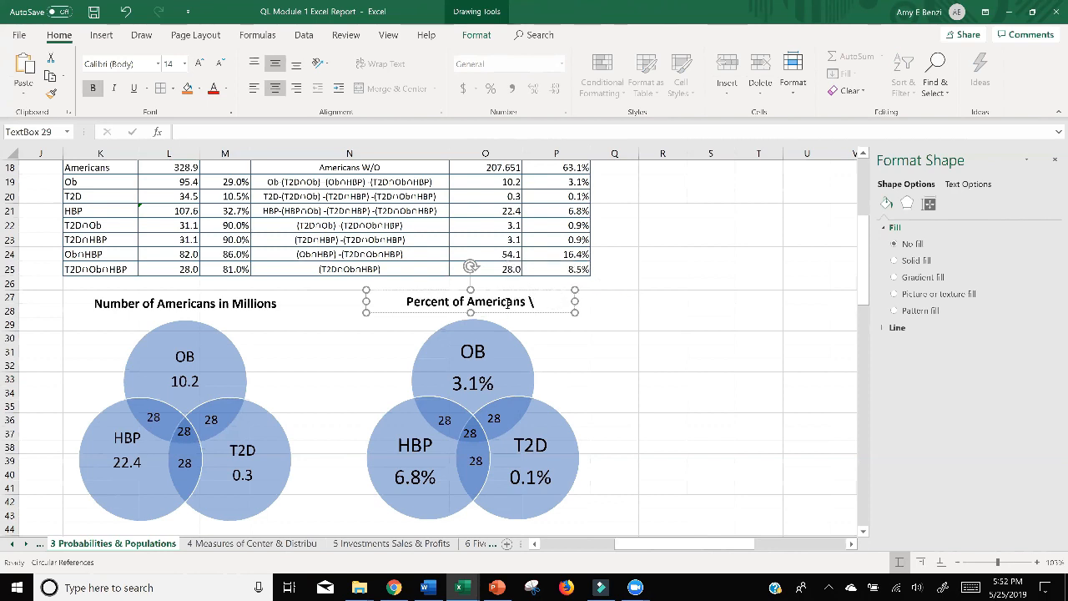
key(BackSpace)
key(BackSpace)
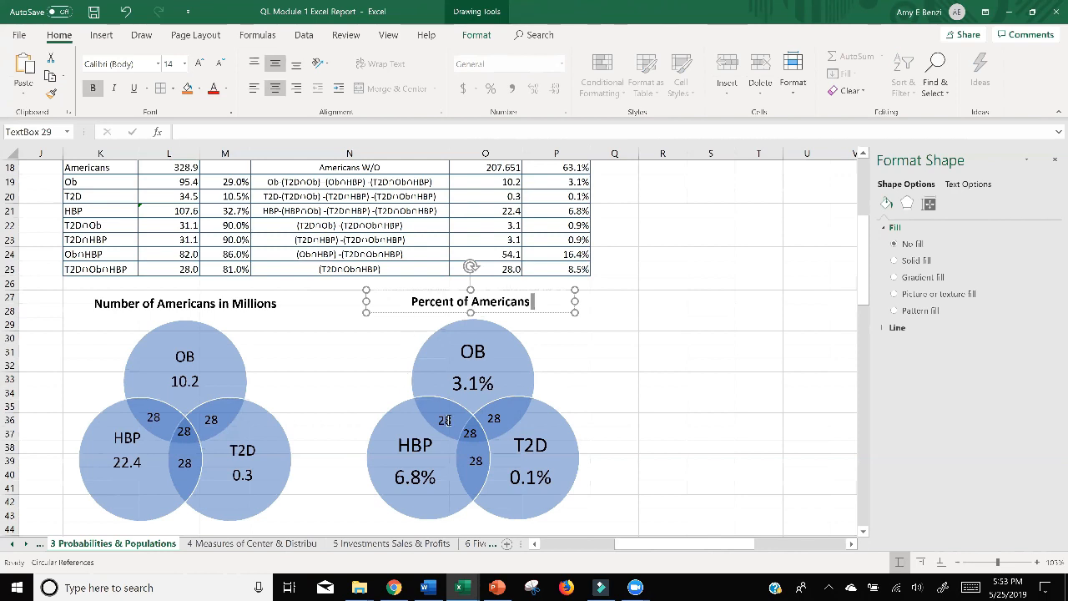
click(688, 388)
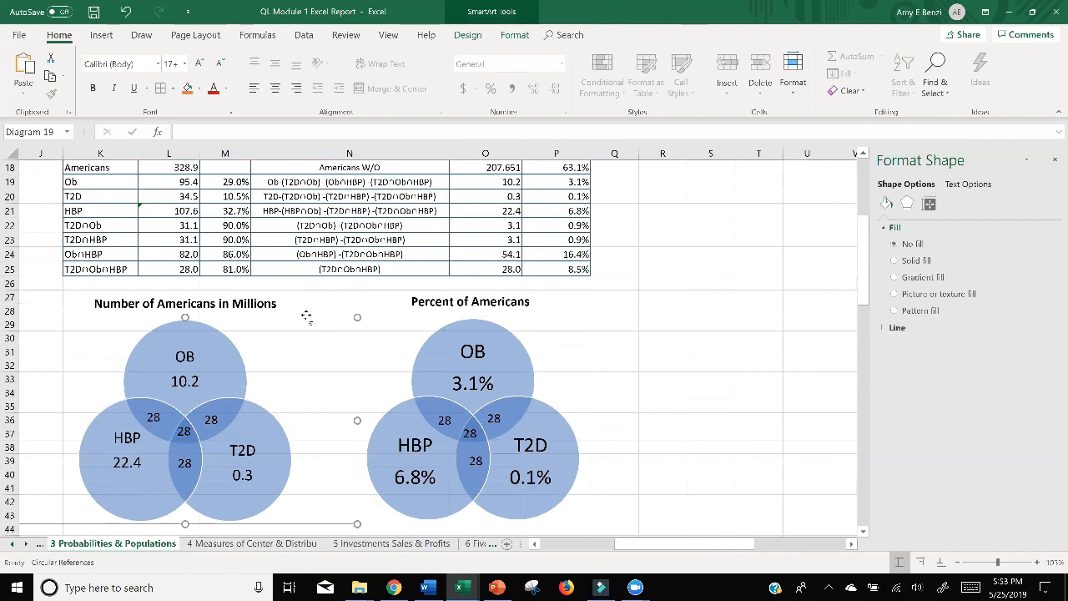
Give the frame of the left Venn diagram a solid line outline with a width of 2 pt.
right_click(306, 319)
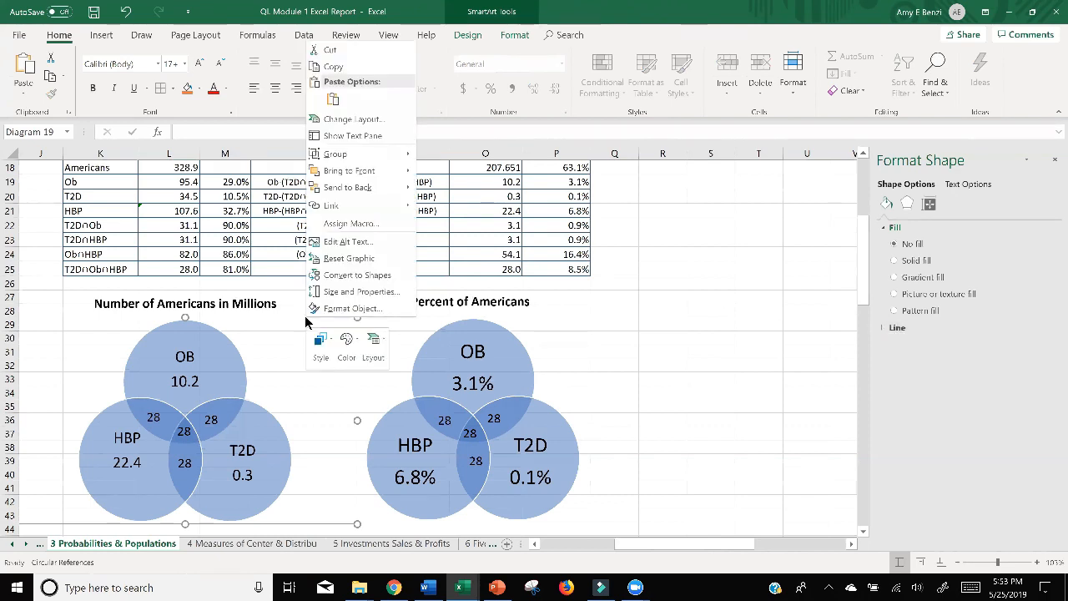
click(331, 306)
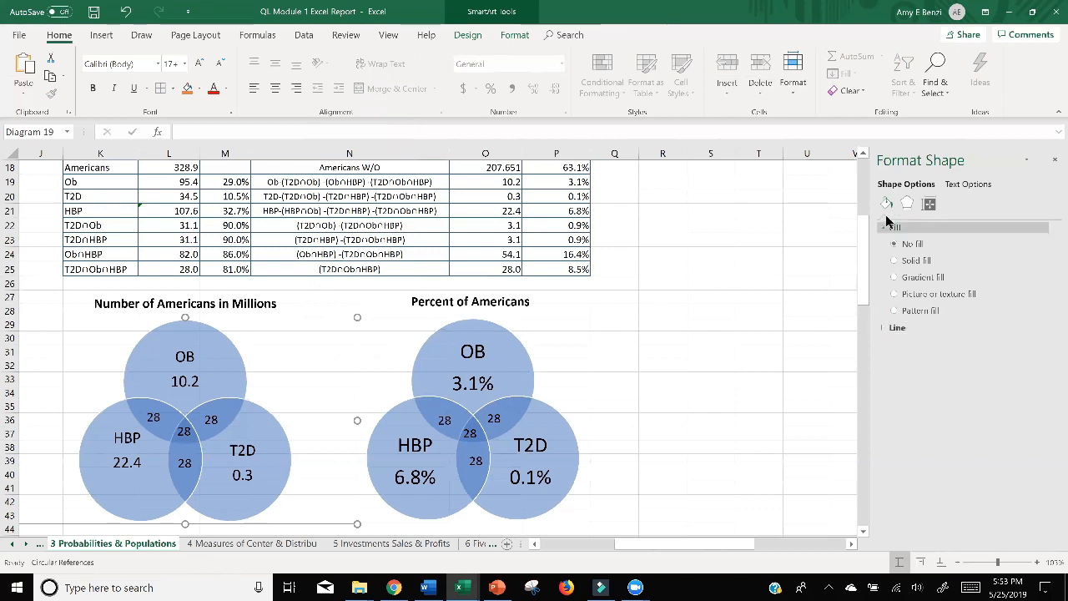
click(894, 328)
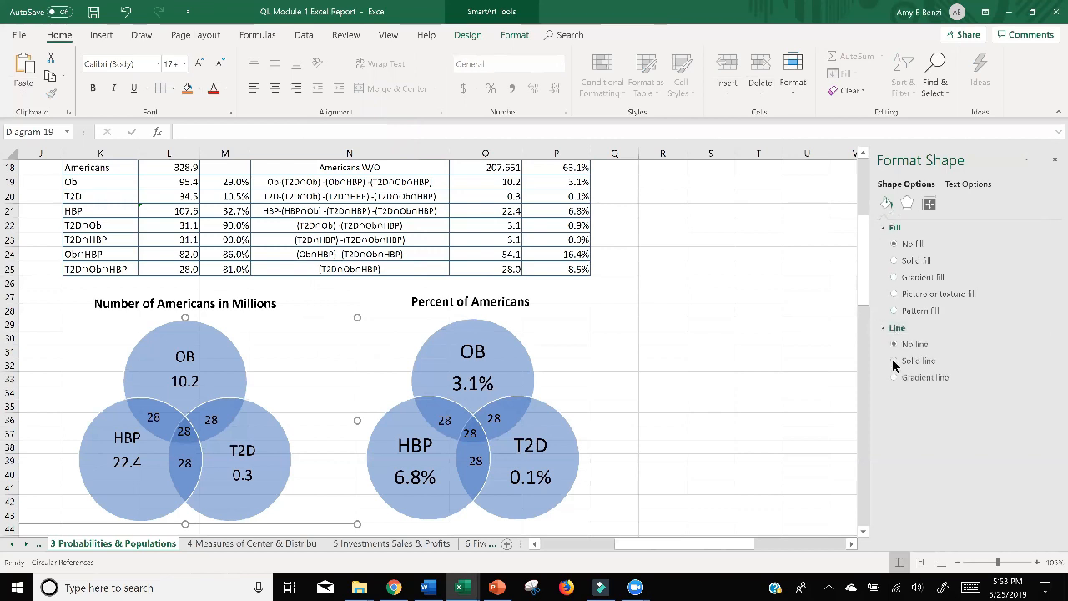
click(894, 362)
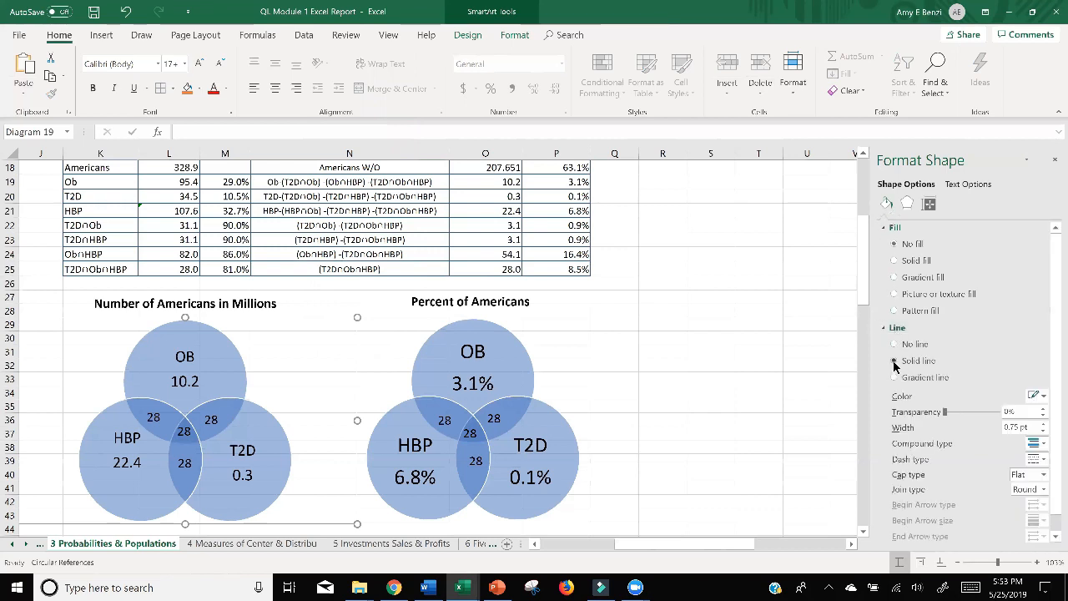
click(1044, 424)
click(1044, 423)
click(1045, 423)
click(1045, 424)
click(1044, 423)
click(644, 384)
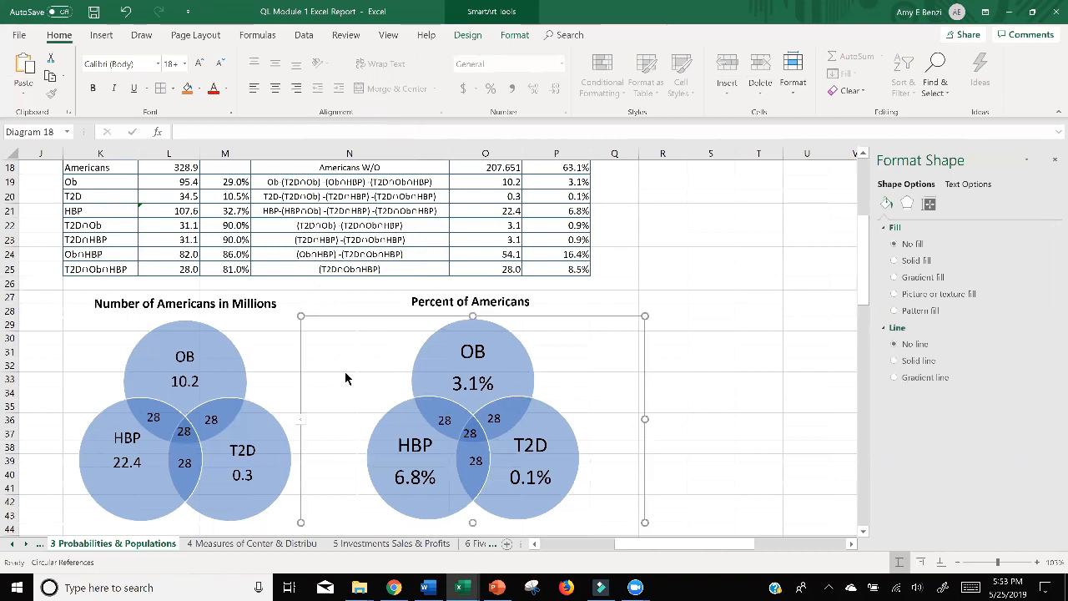
click(280, 349)
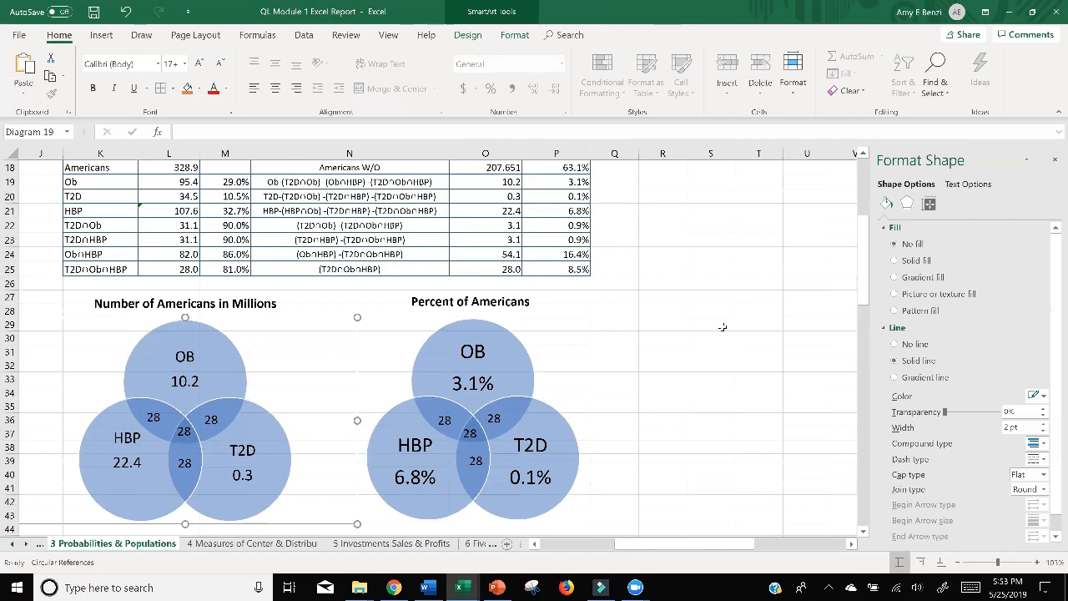
Close the shape formatting options and deselect the left Venn diagram.
scroll(720, 327, down, 2)
scroll(722, 327, up, 1)
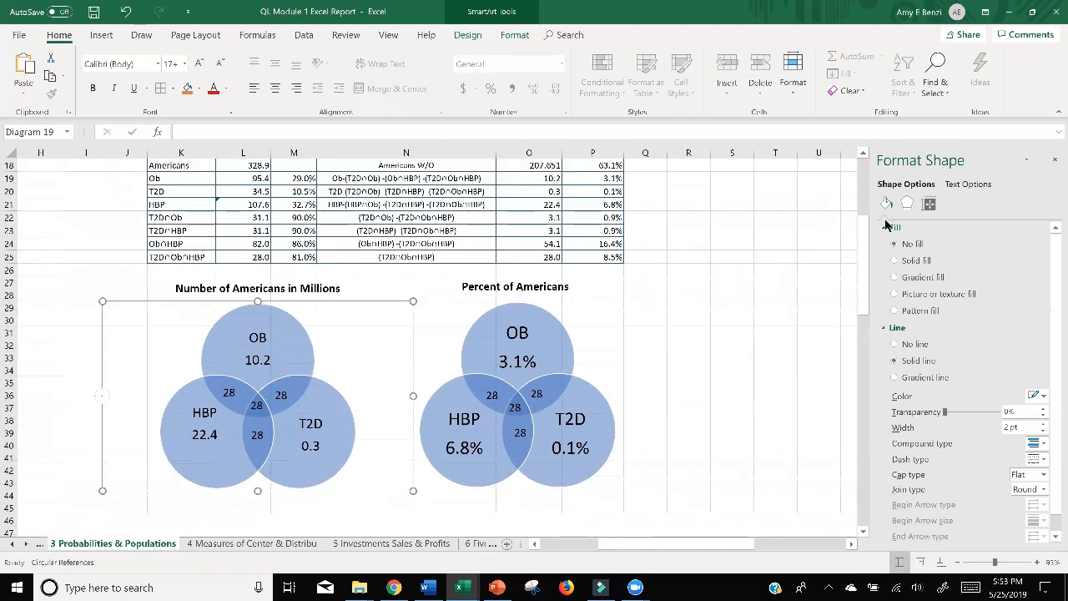
click(1052, 165)
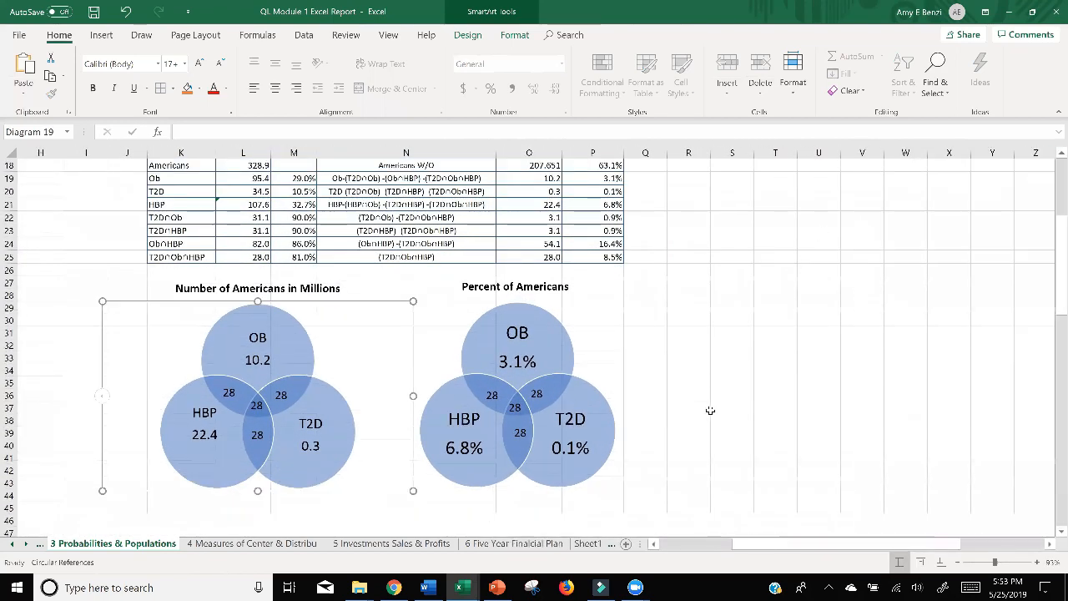
click(776, 420)
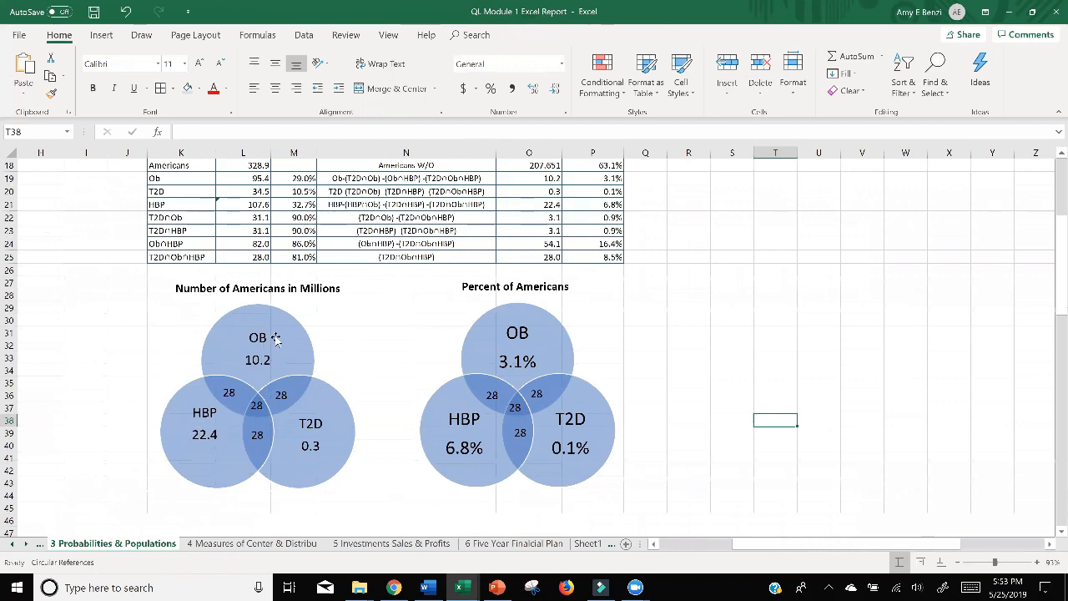
Switch to PowerPoint to examine the number placed inside the framed Venn diagram on slide 27, and return to the Excel workbook.
click(497, 588)
click(548, 351)
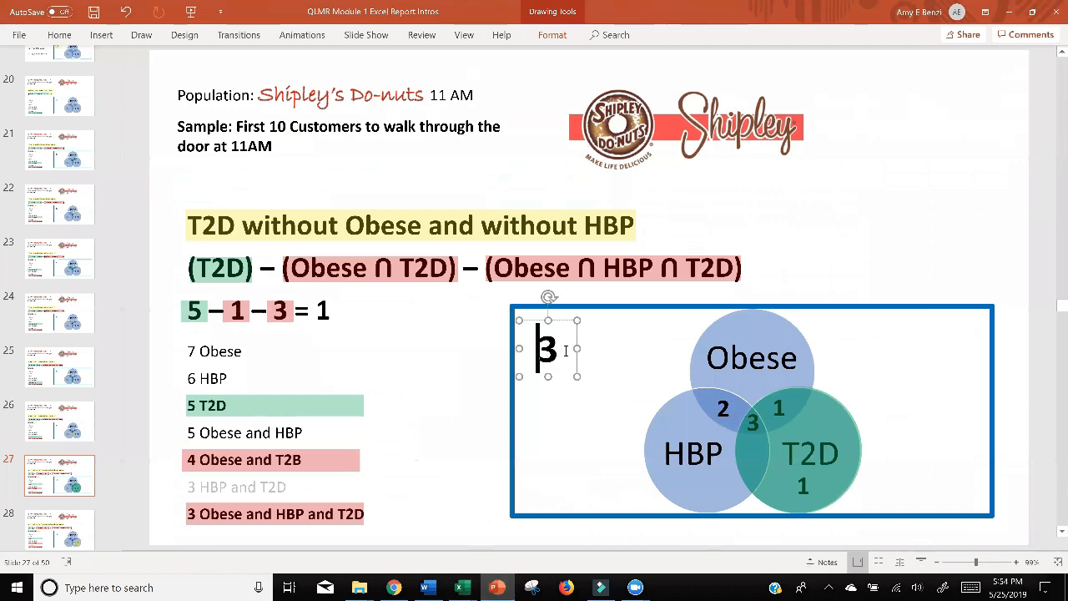
double_click(548, 351)
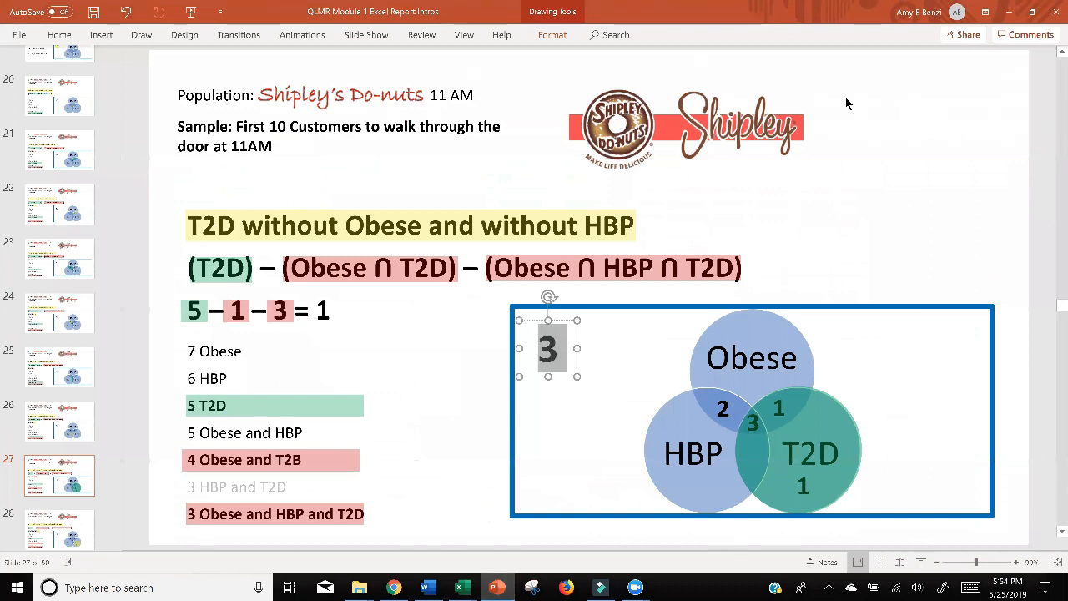
click(1010, 12)
Draw a rectangle about 3.48" high and 4.98" wide over the left Venn diagram and its title.
click(101, 35)
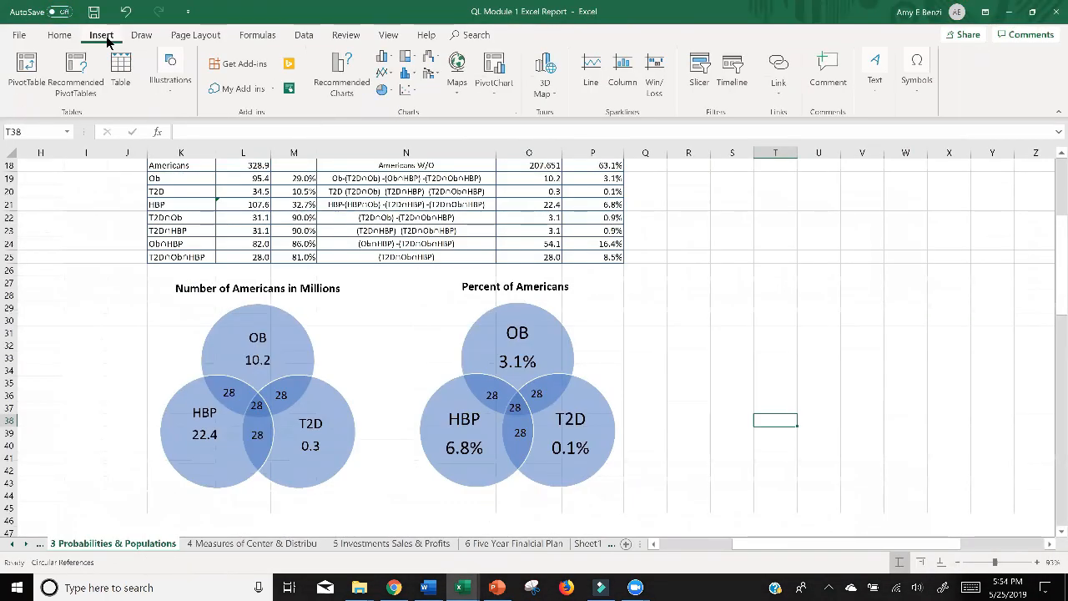
click(164, 96)
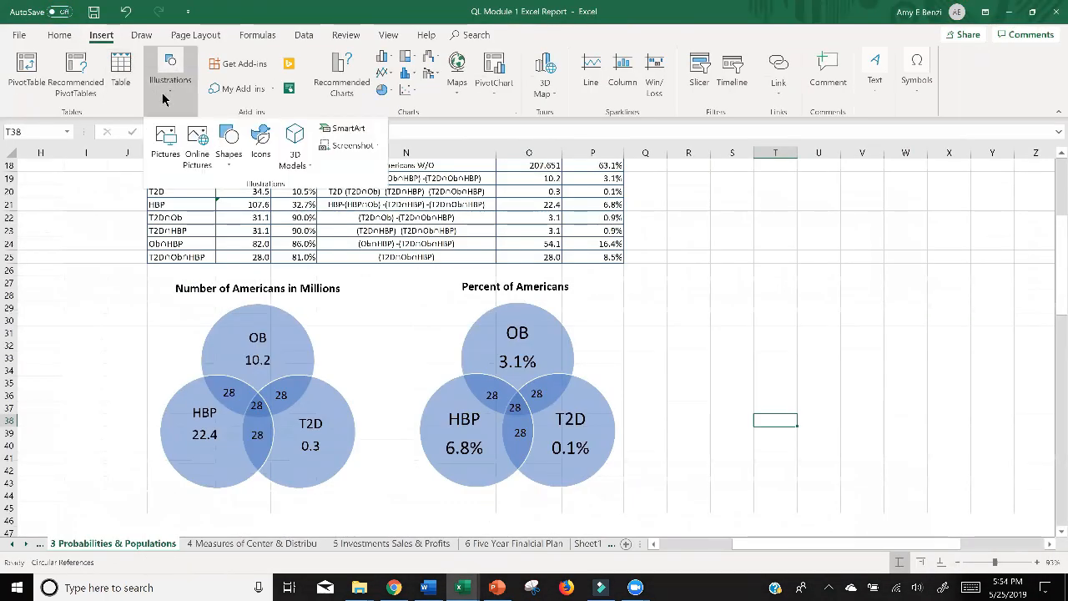
click(228, 142)
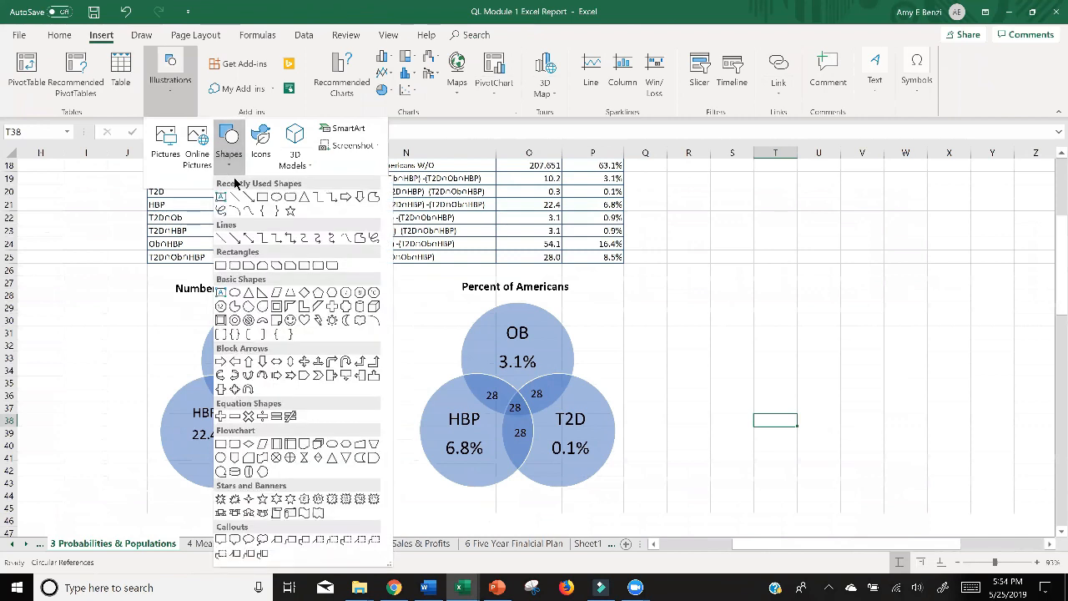
click(257, 191)
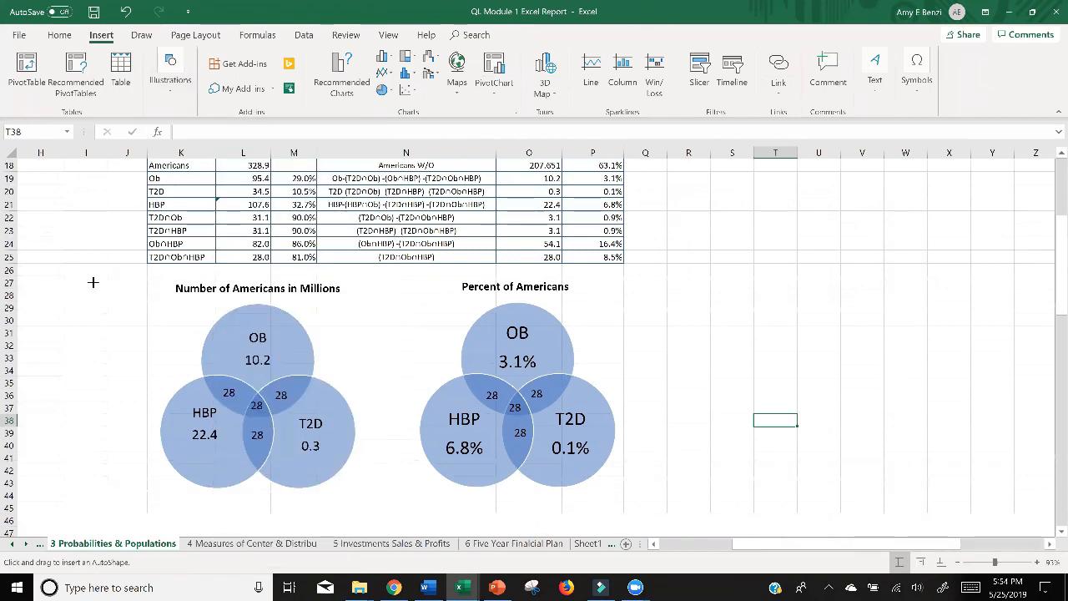
mouse_move(93, 282)
mouse_down()
mouse_move(265, 346)
mouse_move(403, 497)
mouse_up()
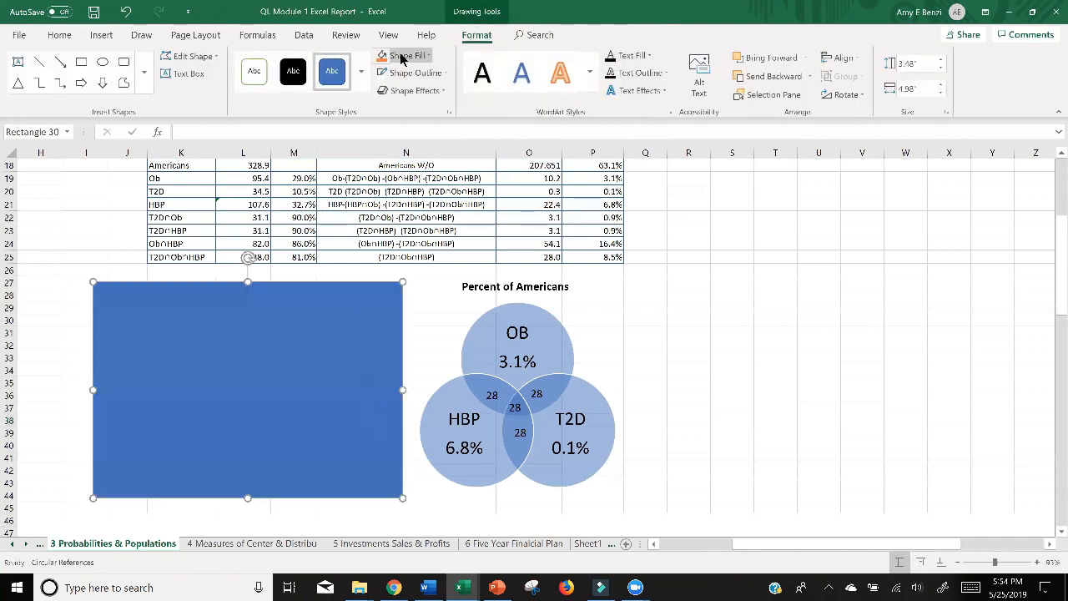
Remove the rectangle's fill, give it a thick outline, and shift it slightly so it frames the left diagram and its title.
right_click(275, 297)
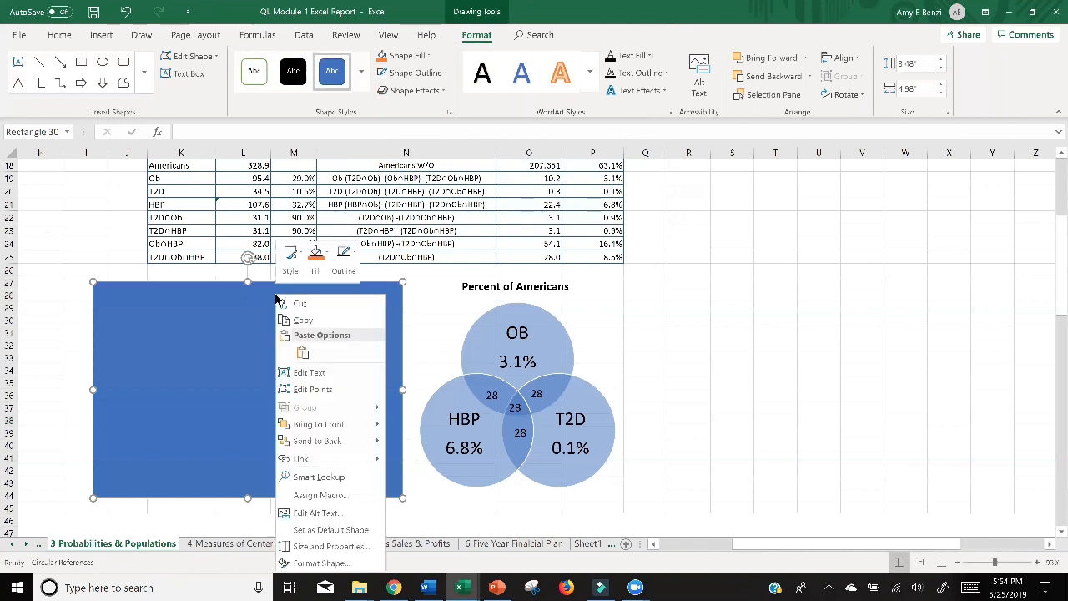
click(399, 55)
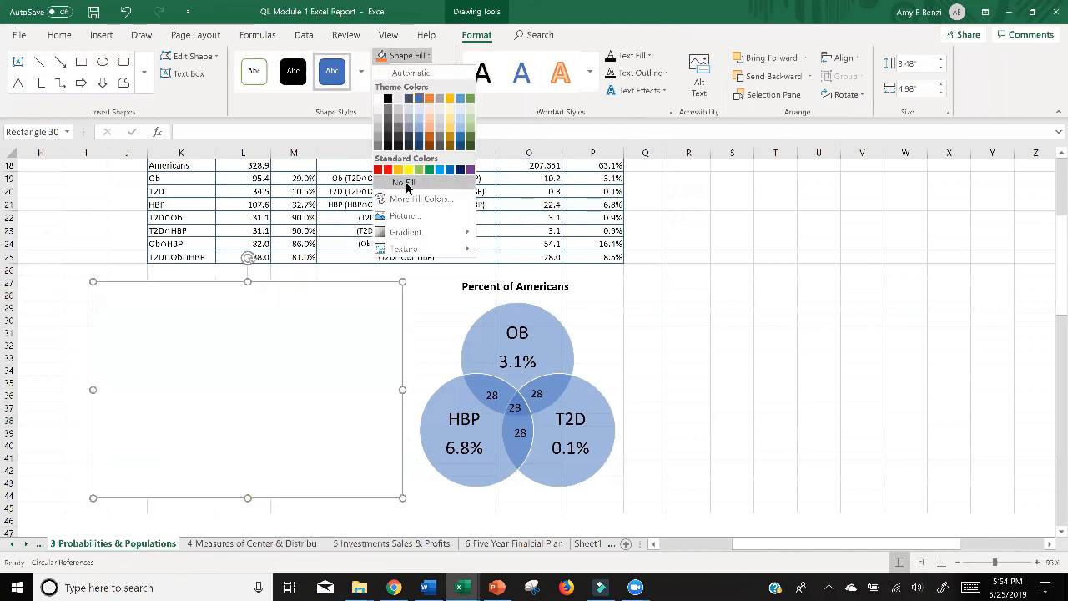
click(409, 179)
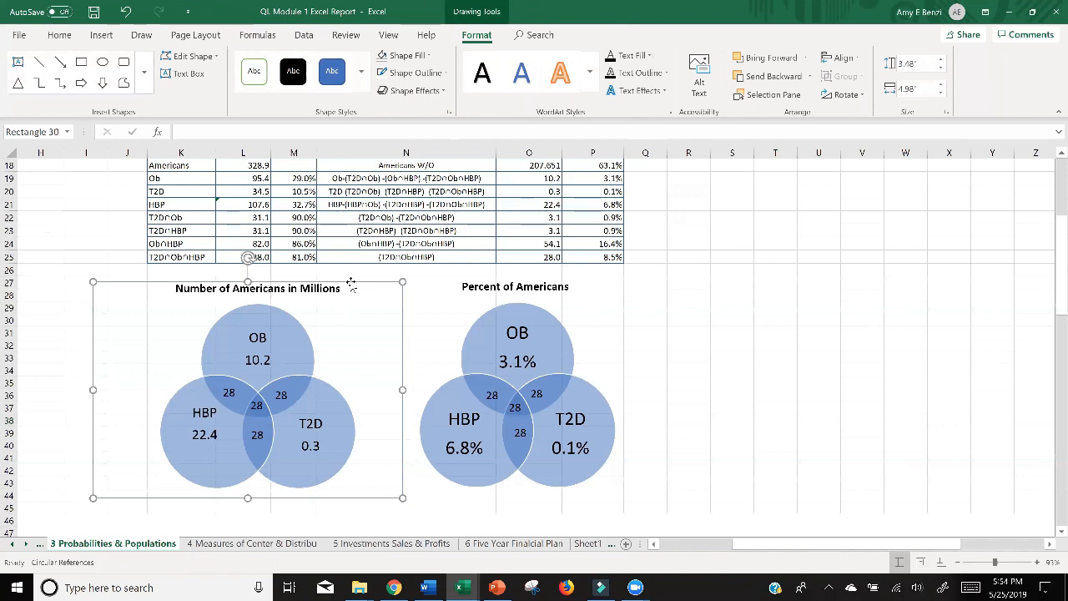
click(429, 77)
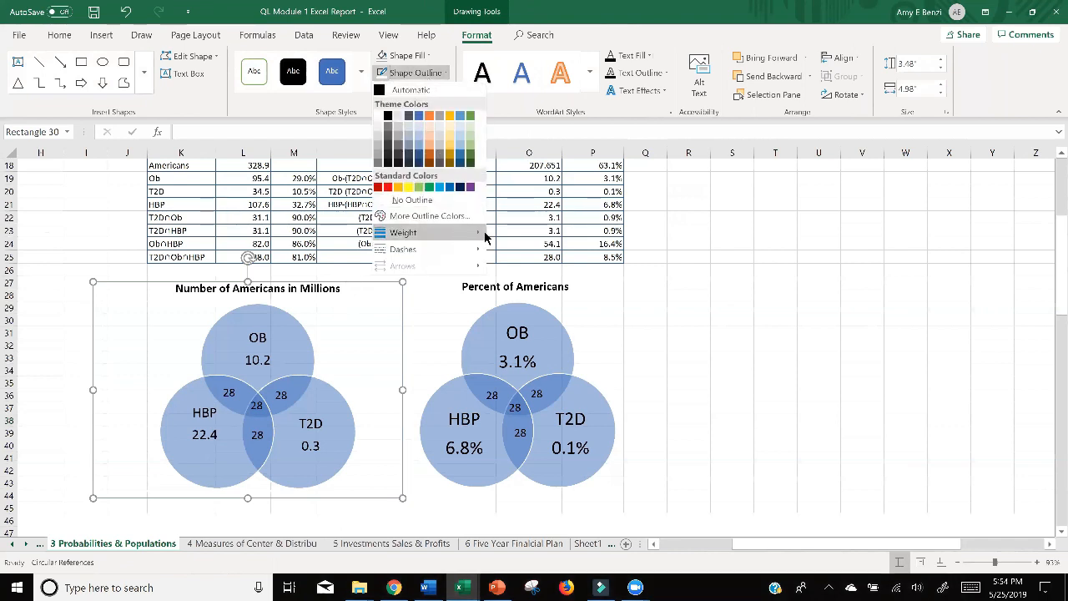
mouse_move(484, 234)
click(528, 331)
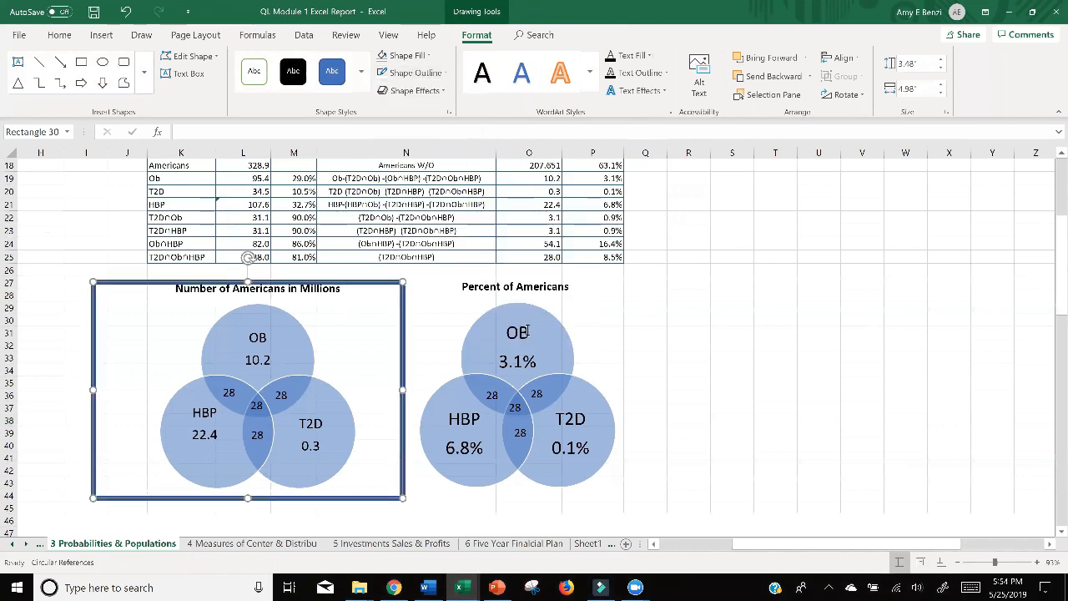
drag(381, 284, 386, 279)
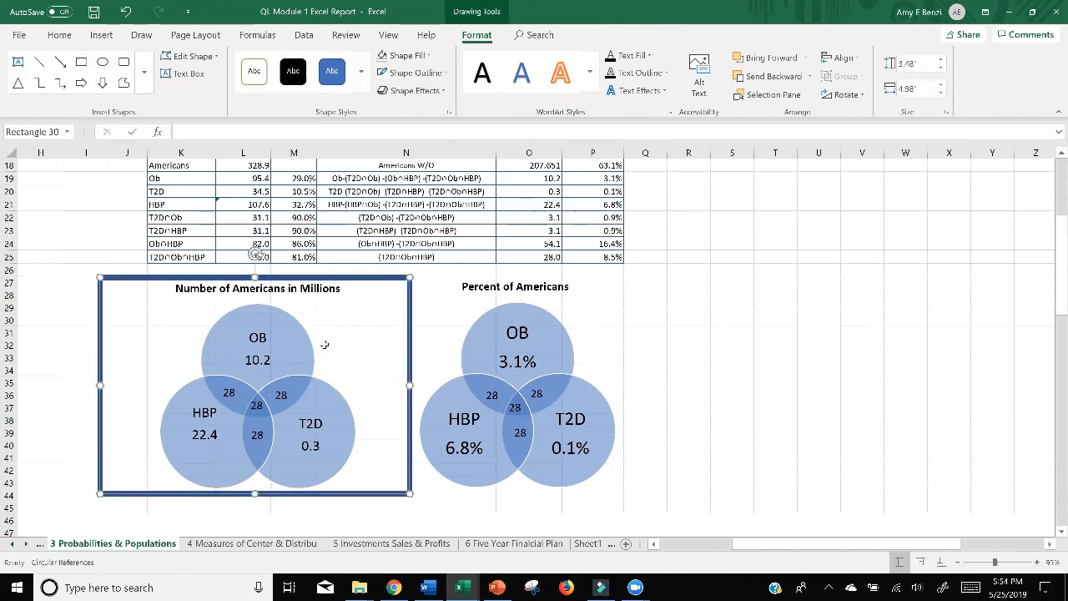
Copy the 28 text box from the OB and T2D overlap into the empty upper-left corner of the left diagram's frame.
click(258, 360)
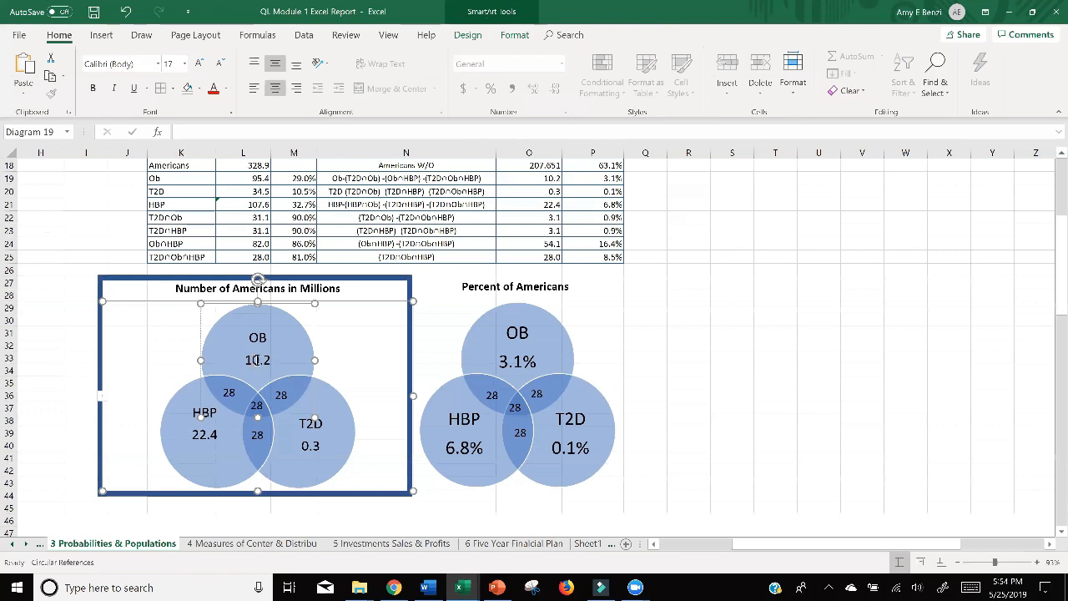
double_click(257, 360)
click(282, 396)
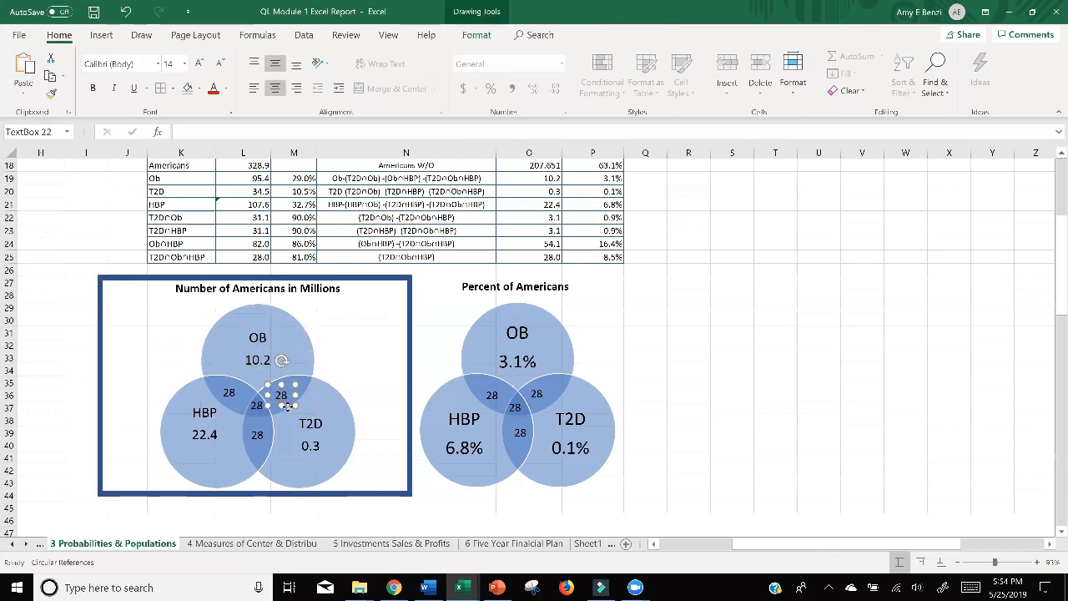
click(288, 409)
click(284, 394)
key(ctrl+v)
drag(289, 403, 147, 332)
Change the copied label in the left frame's corner to 201.7 and widen its text box to fit one line.
scroll(548, 408, up, 1)
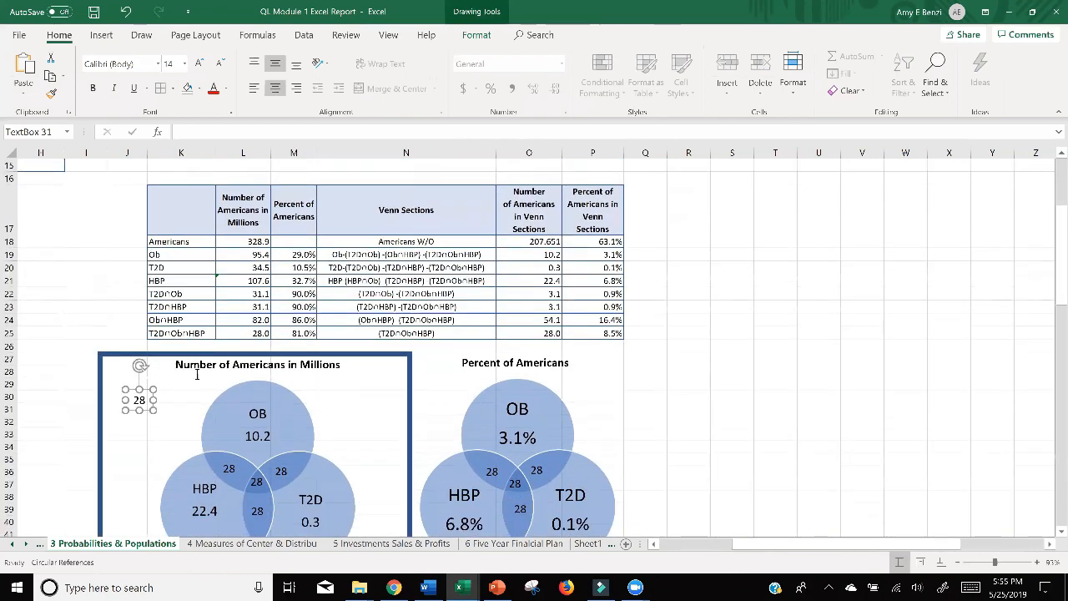
double_click(151, 400)
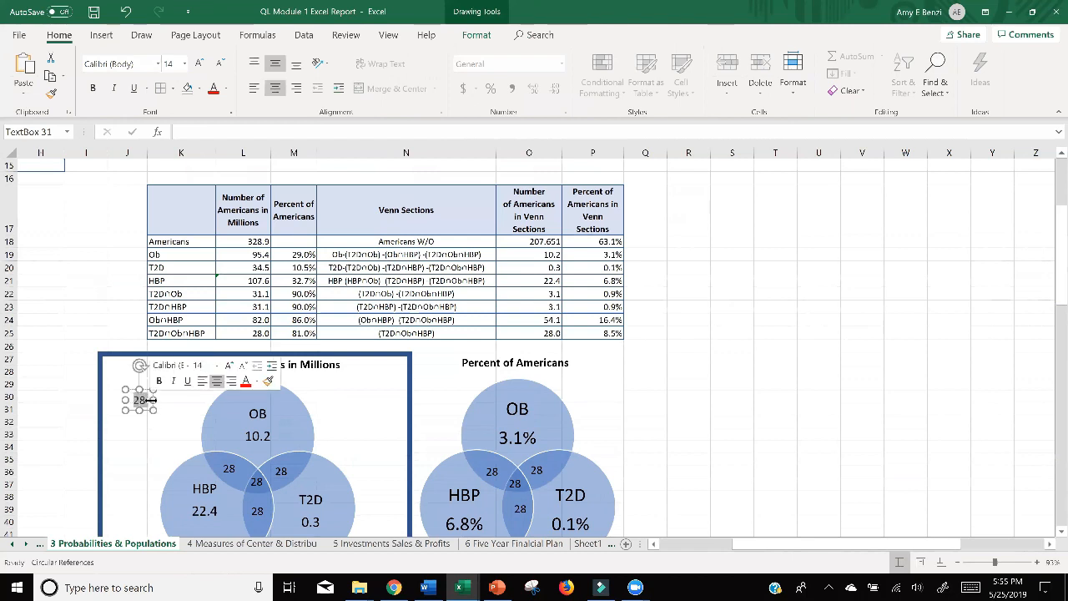
text(207)
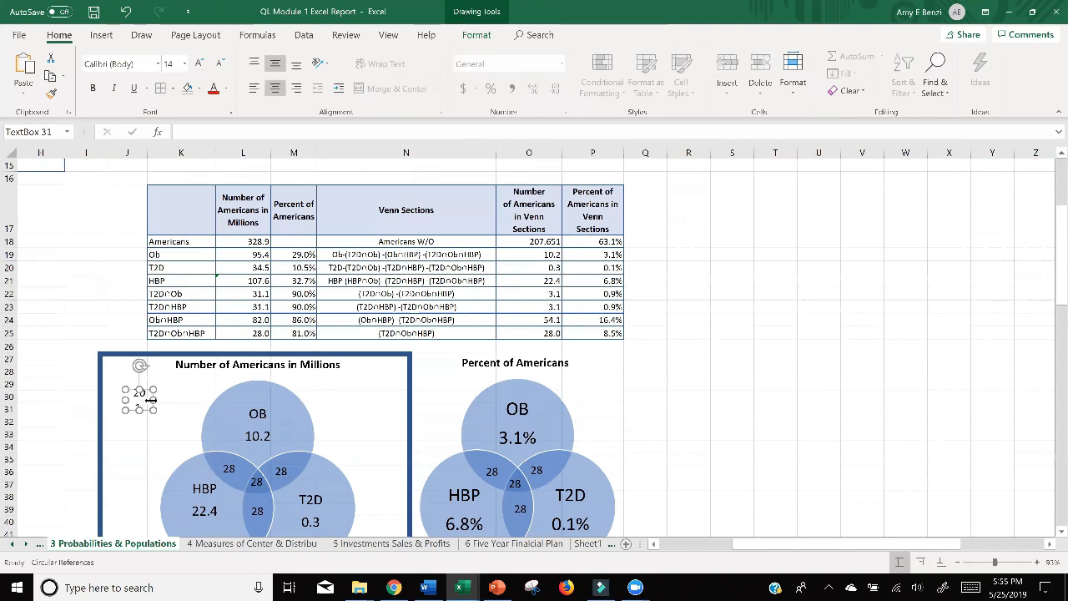
text(.7)
drag(153, 400, 191, 400)
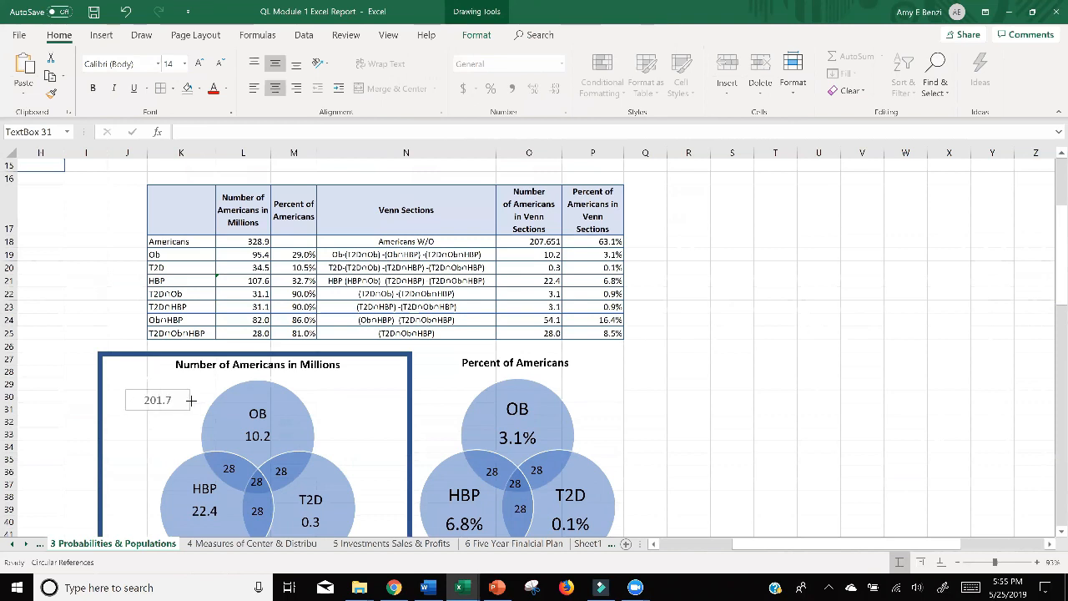
click(543, 241)
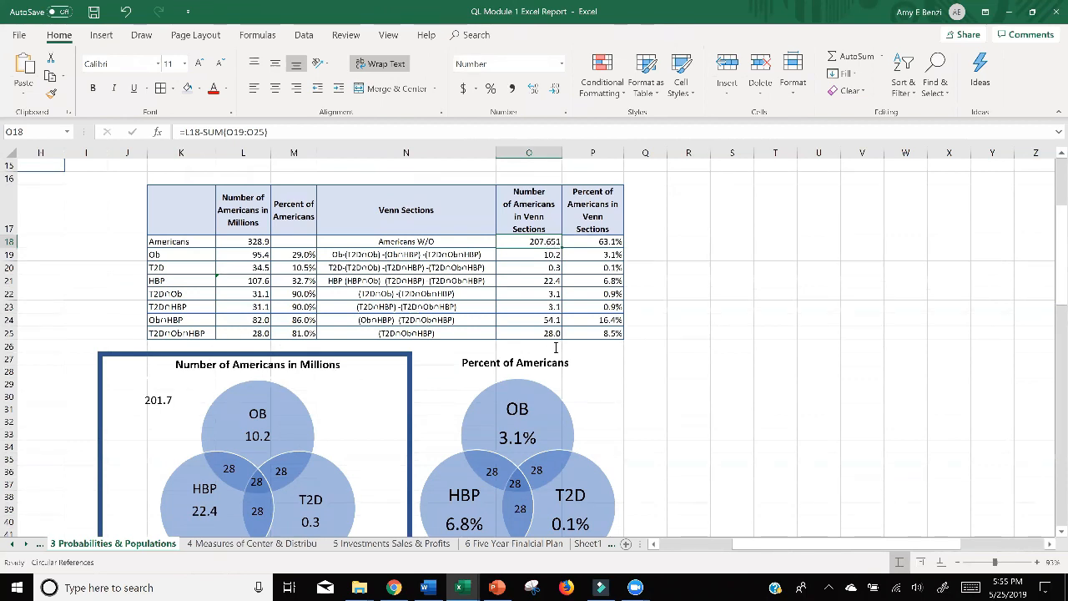
scroll(556, 347, down, 1)
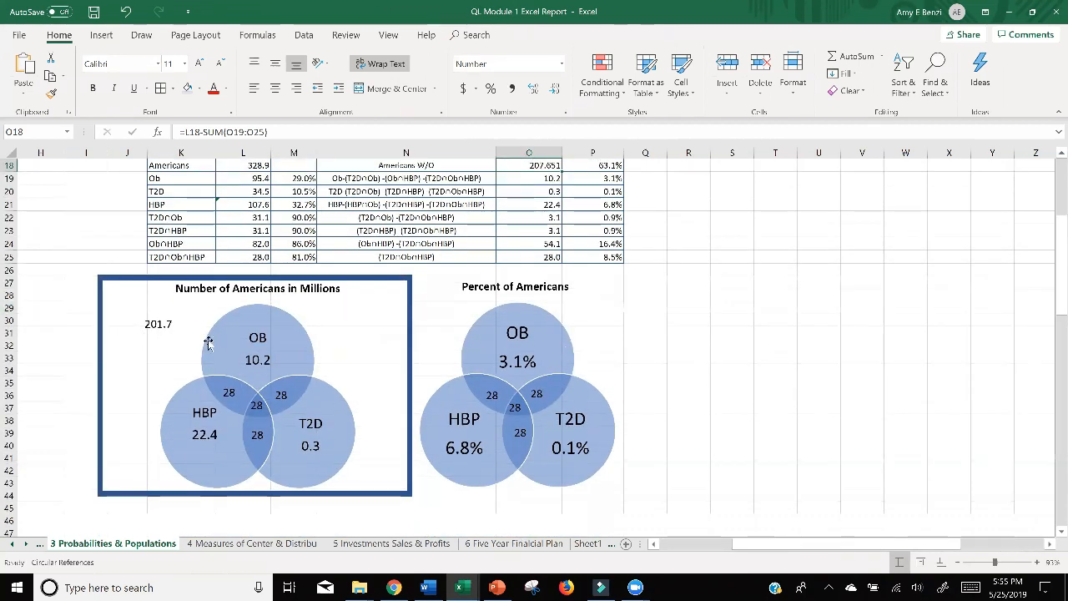
scroll(227, 384, up, 1)
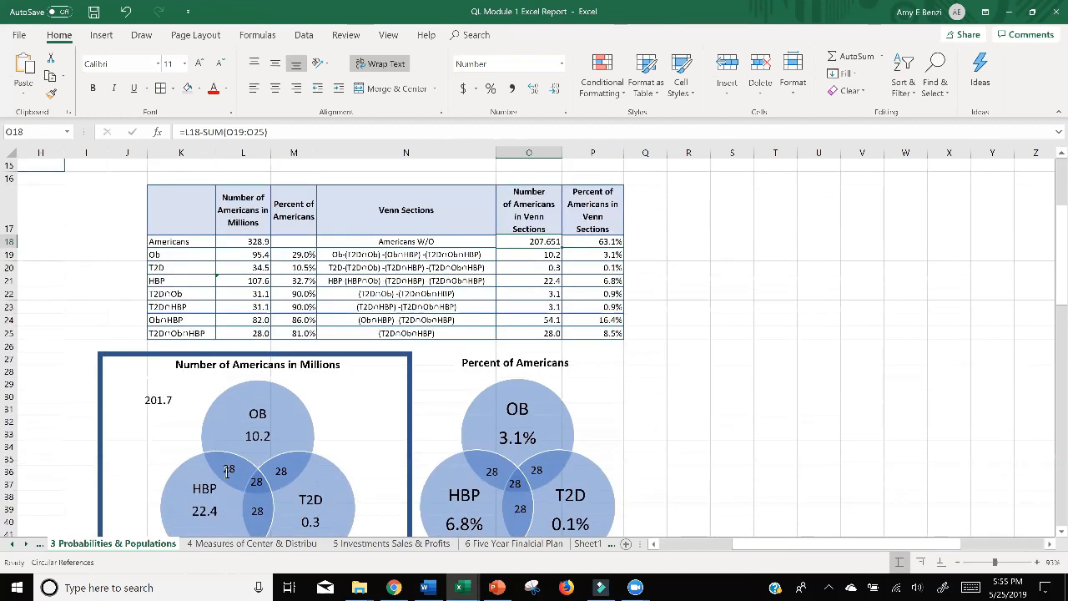
double_click(228, 470)
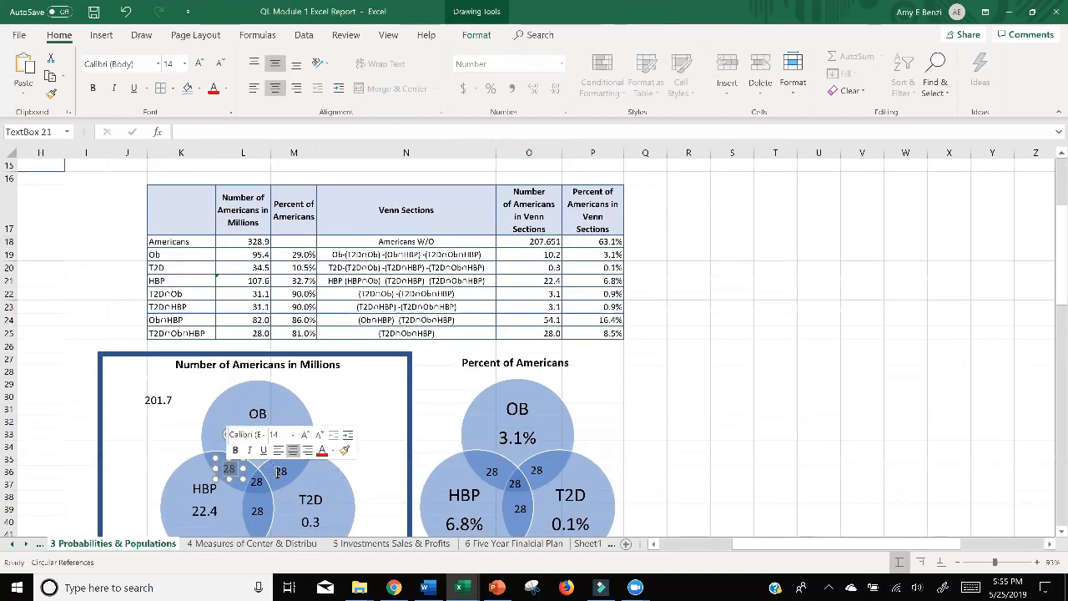
key(Escape)
key(Escape)
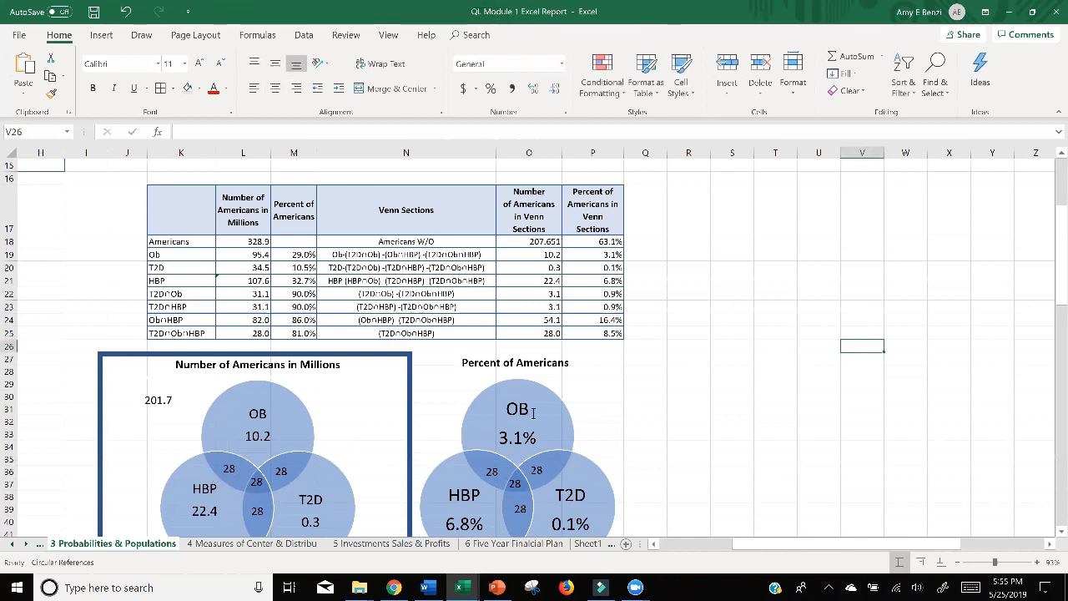
Narrow the left diagram's frame from both sides and place a duplicate of it around the Percent of Americans diagram.
scroll(821, 341, down, 2)
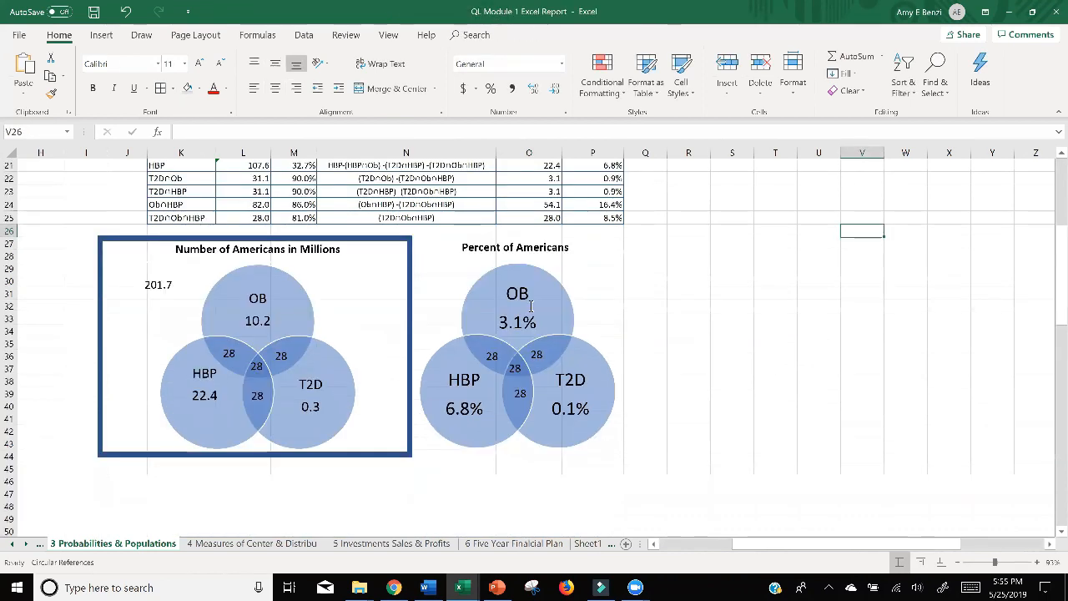
click(410, 291)
drag(411, 345, 373, 345)
drag(96, 345, 129, 346)
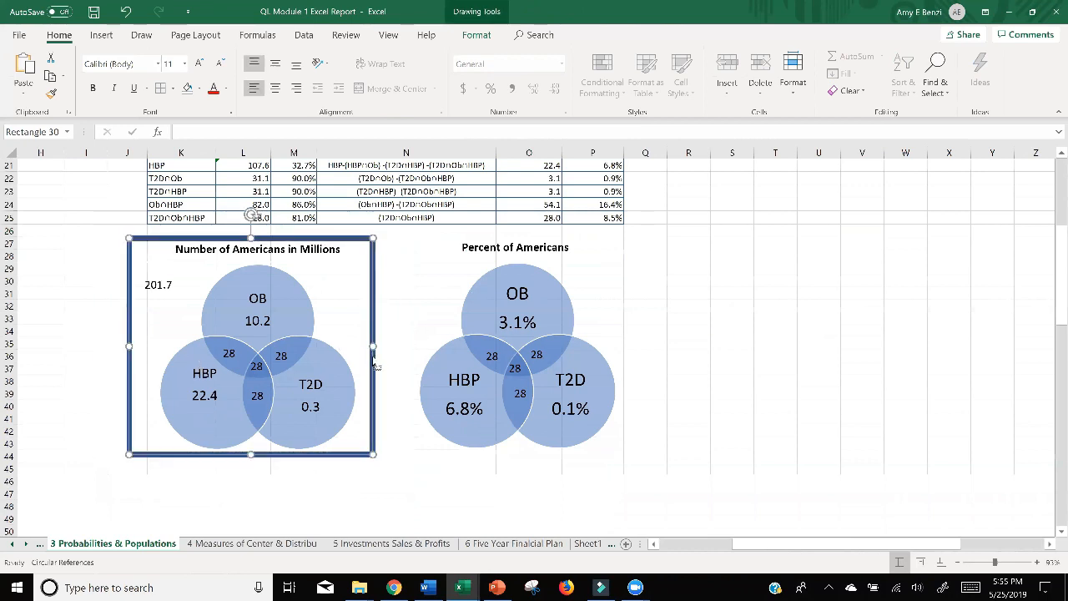
key(ctrl+d)
drag(386, 380, 644, 370)
Duplicate the 201.7 label into the upper-left corner of the right frame and change its text to 63.1%.
click(150, 285)
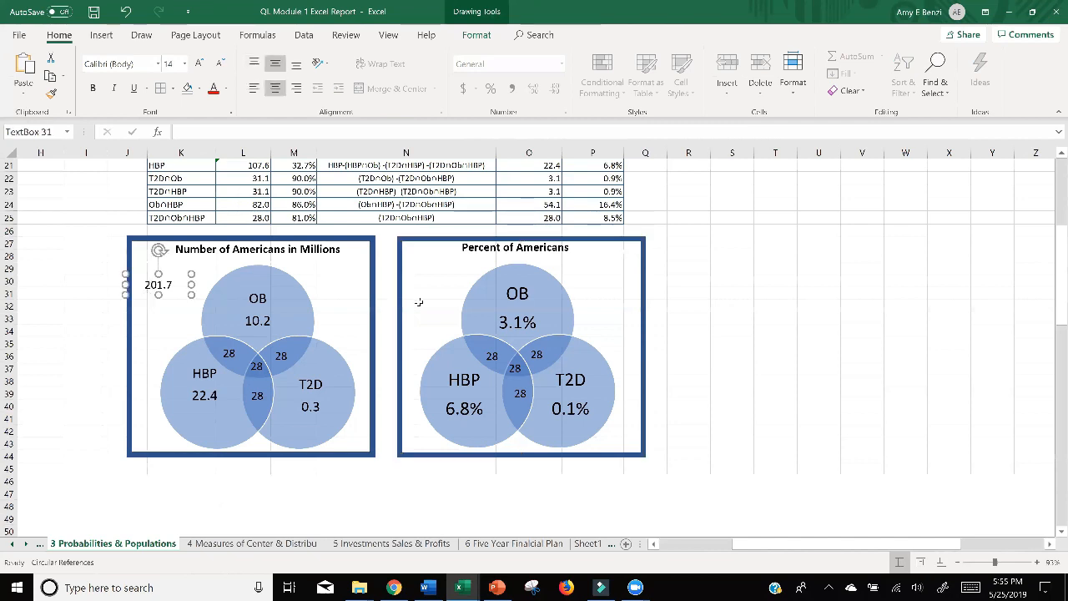
drag(159, 285, 461, 290)
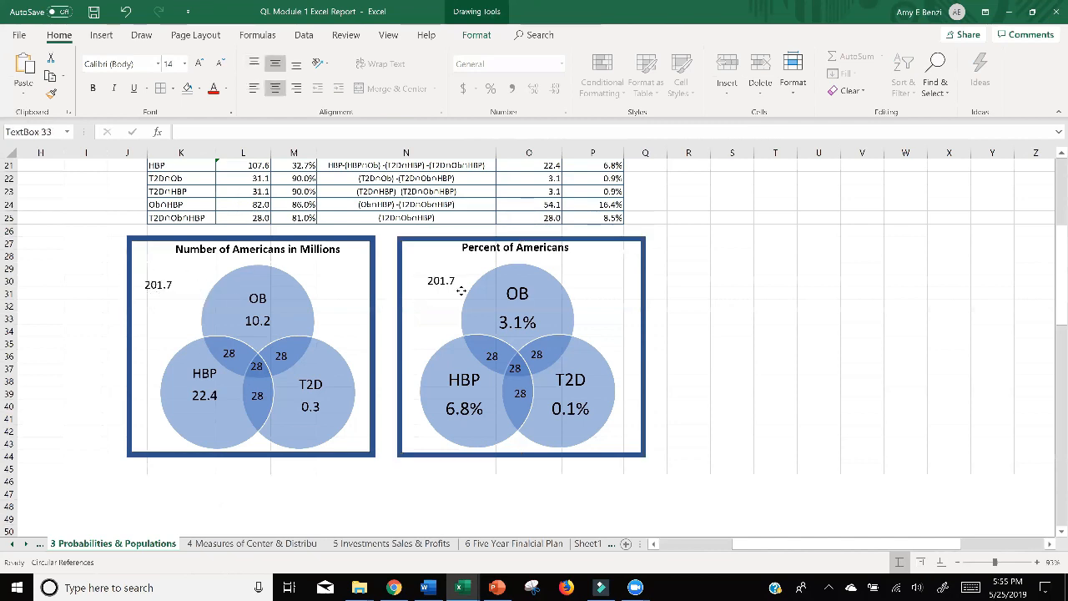
scroll(461, 294, up, 2)
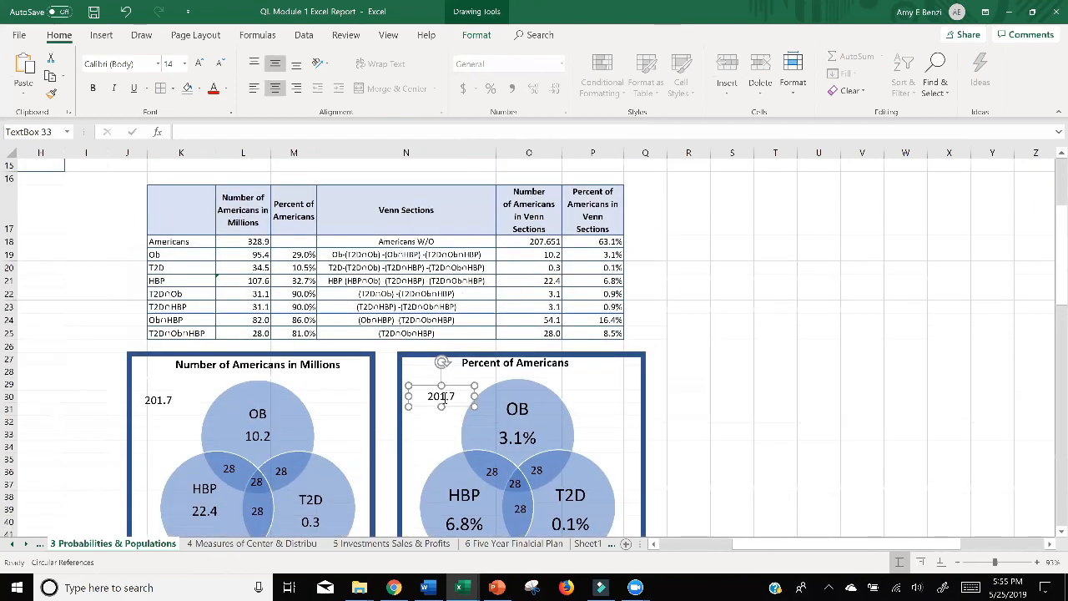
double_click(442, 397)
text(63)
double_click(450, 396)
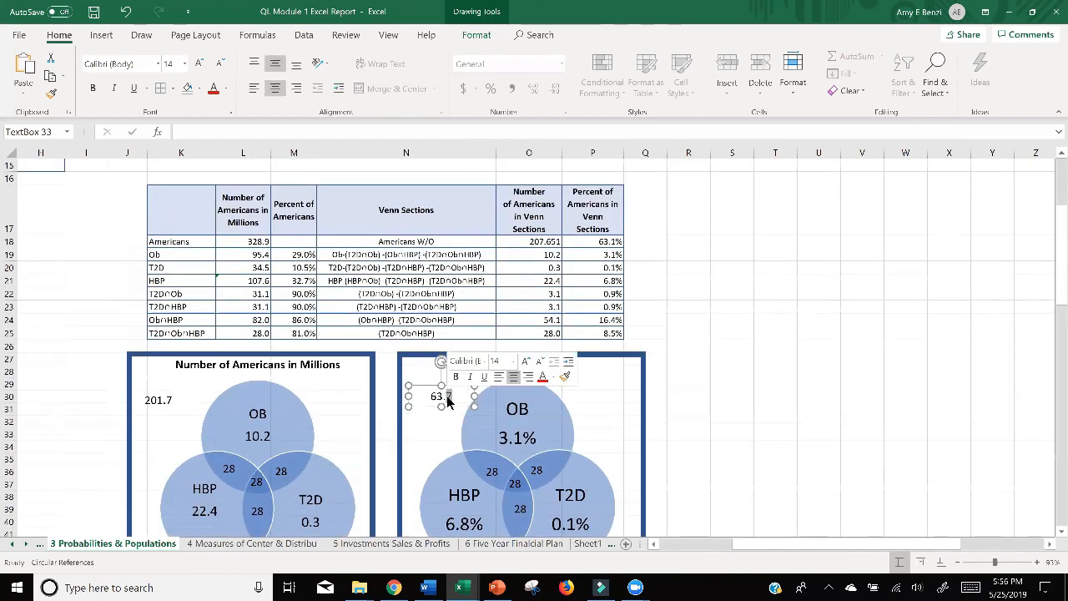
text(1%)
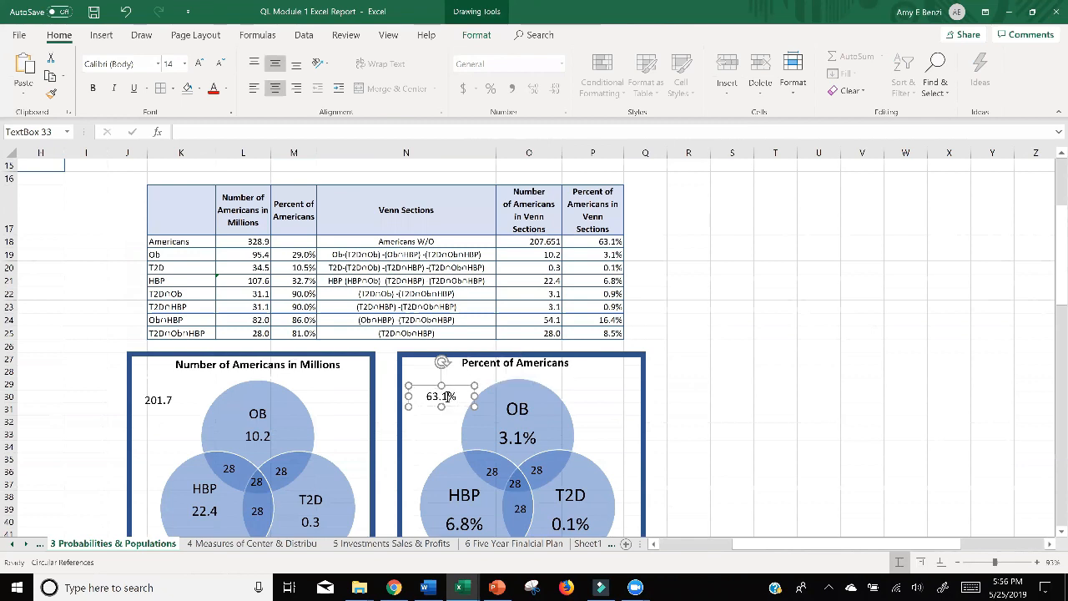
scroll(634, 302, down, 1)
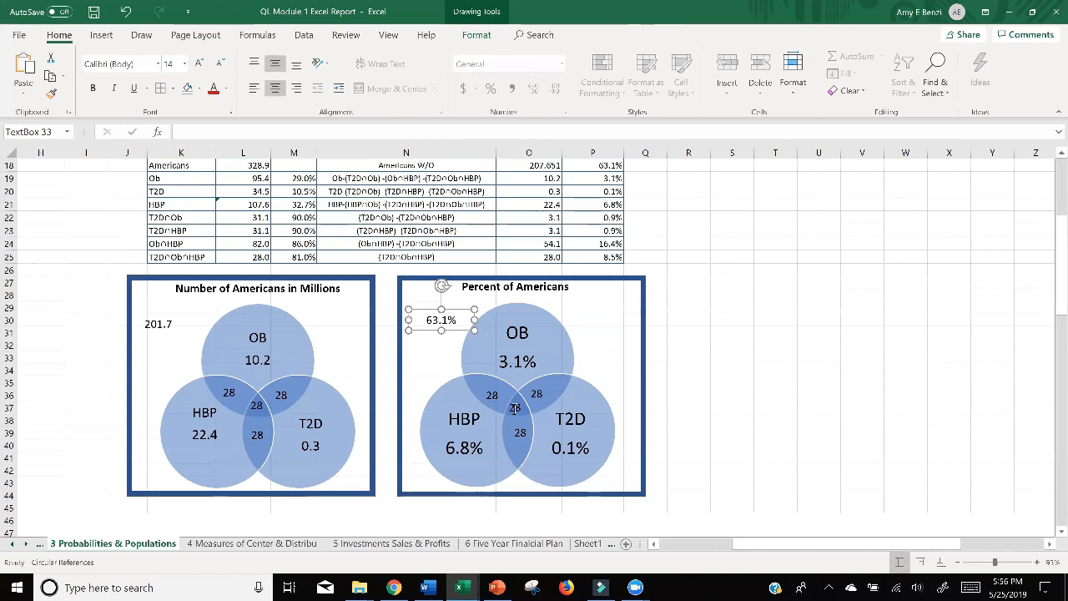
click(735, 371)
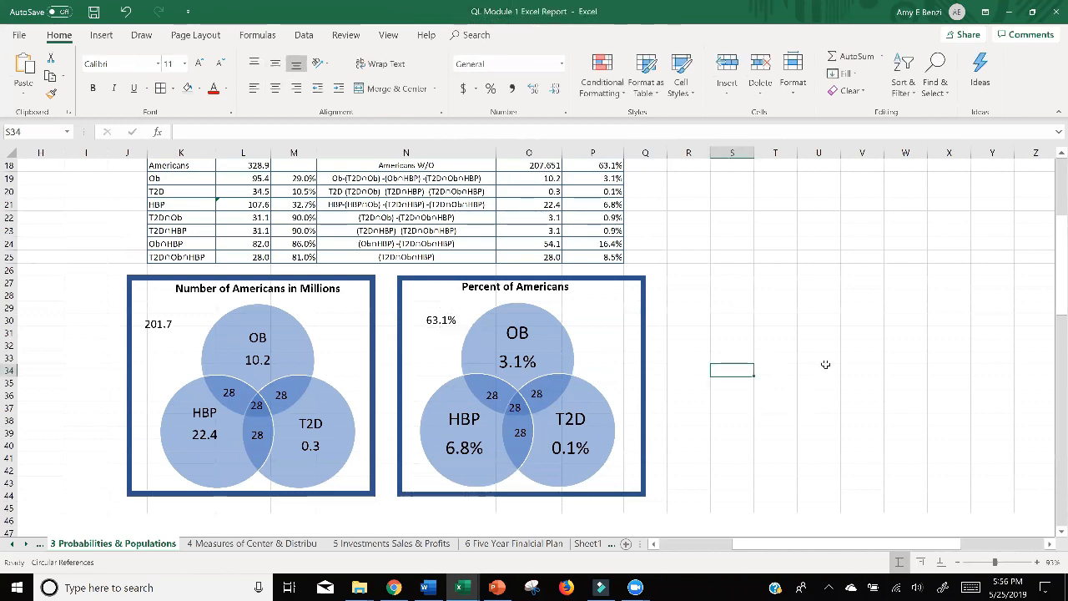
scroll(832, 369, up, 1)
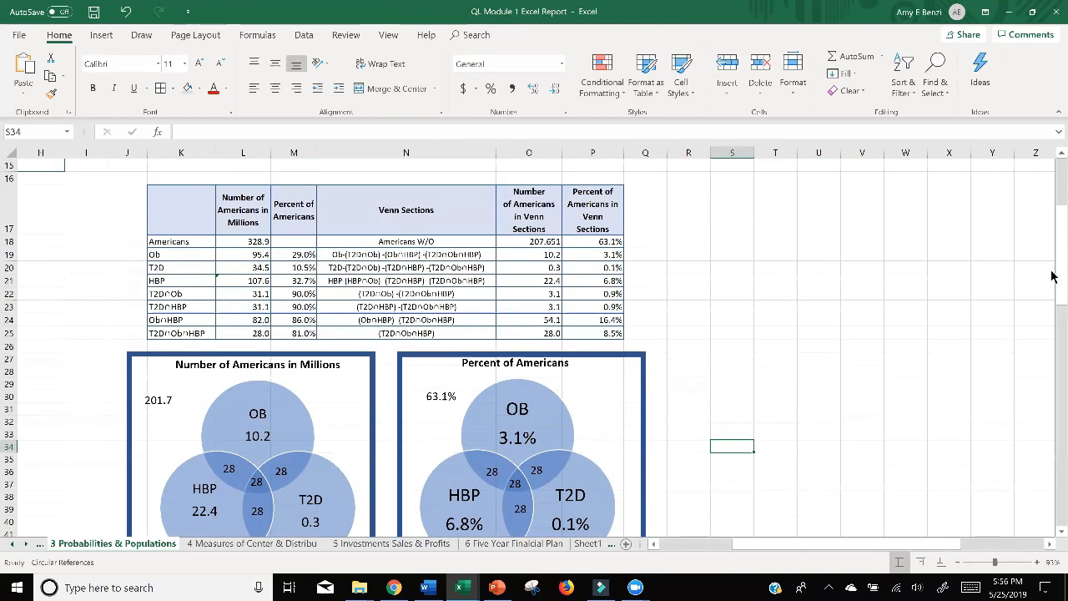
drag(1053, 277, 1054, 286)
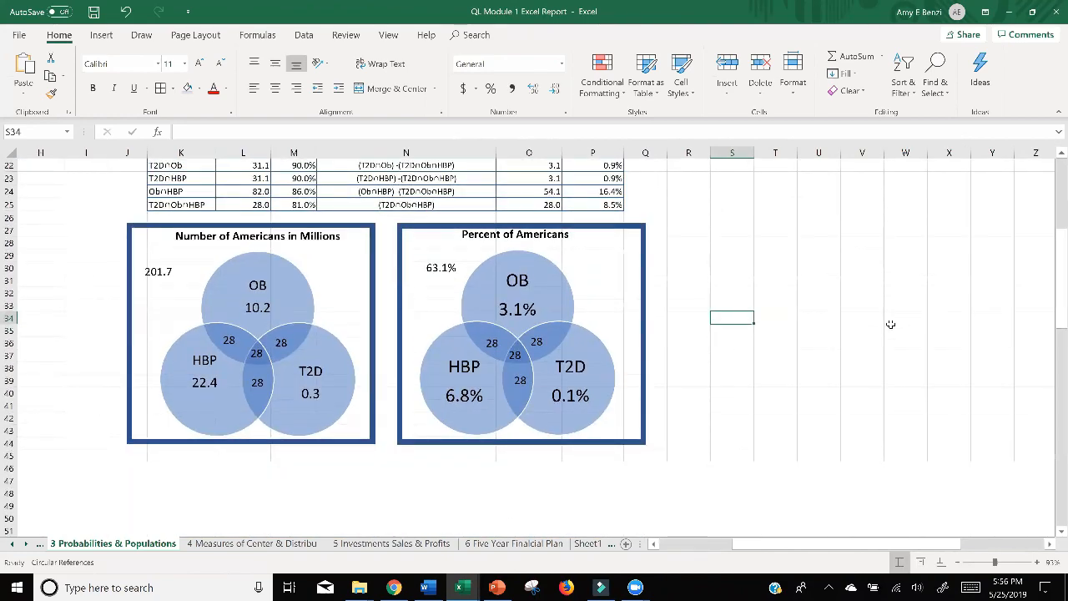
Duplicate the Percent of Americans title box into the empty area below the population data table and enlarge it to cover about columns B to H.
ctrl+scroll(891, 324, down, 2)
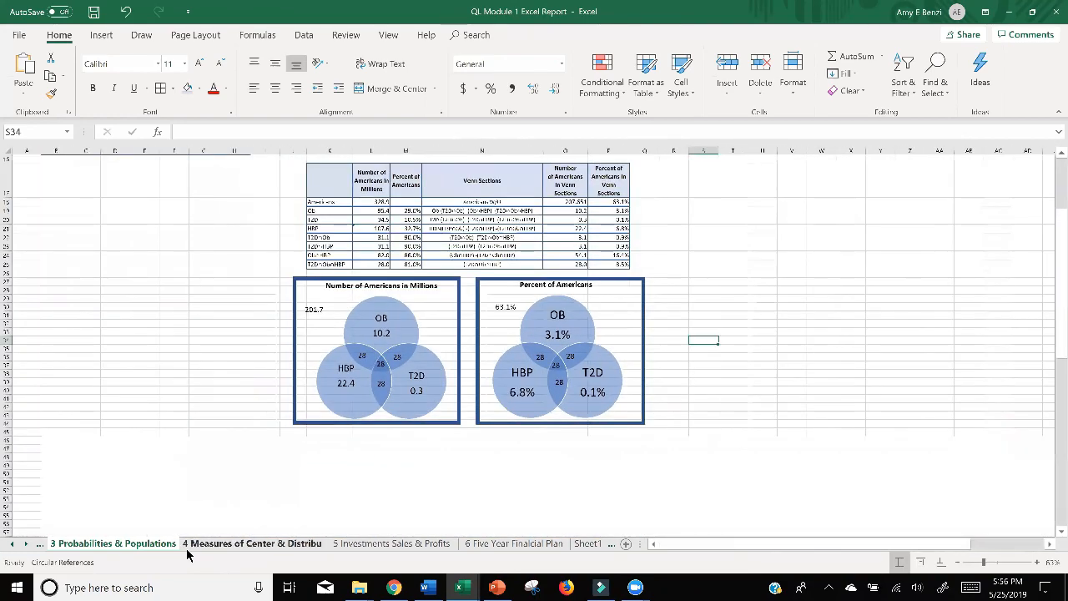
scroll(187, 555, up, 5)
scroll(187, 555, down, 3)
scroll(187, 555, up, 1)
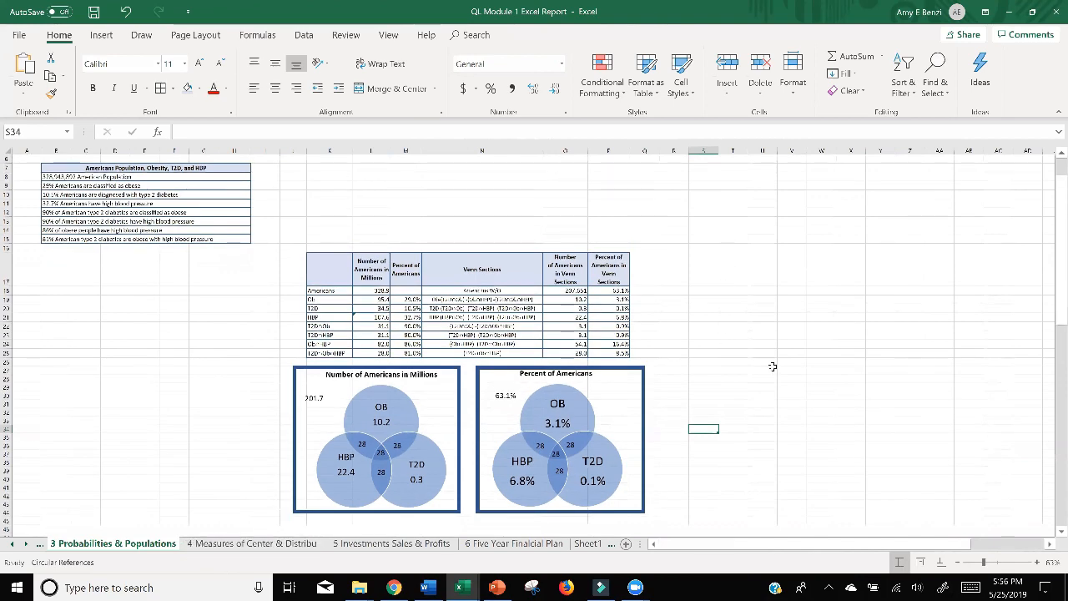
scroll(772, 359, up, 2)
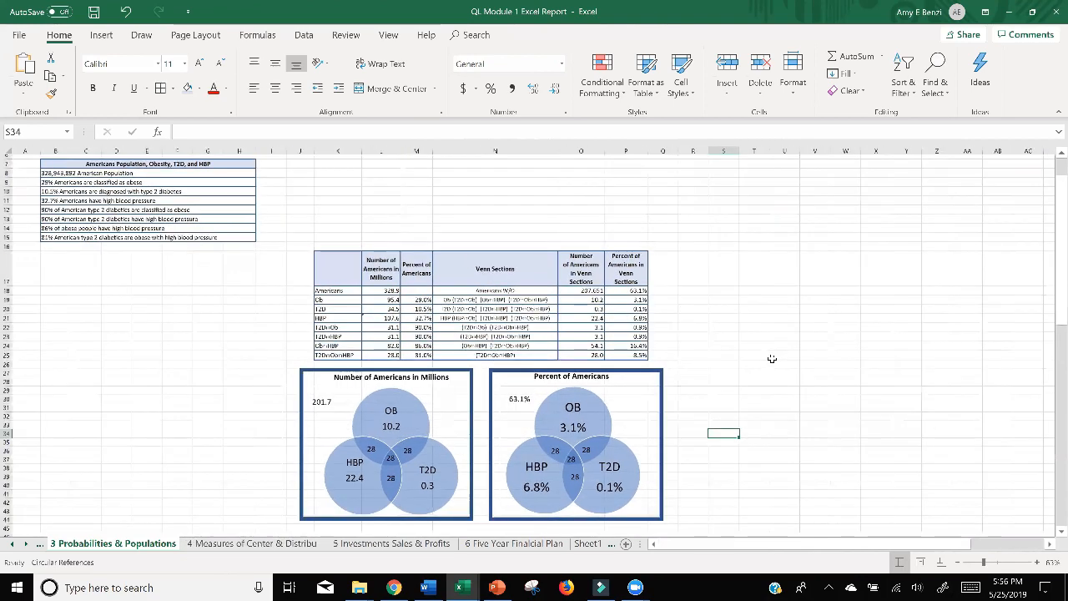
scroll(747, 309, down, 1)
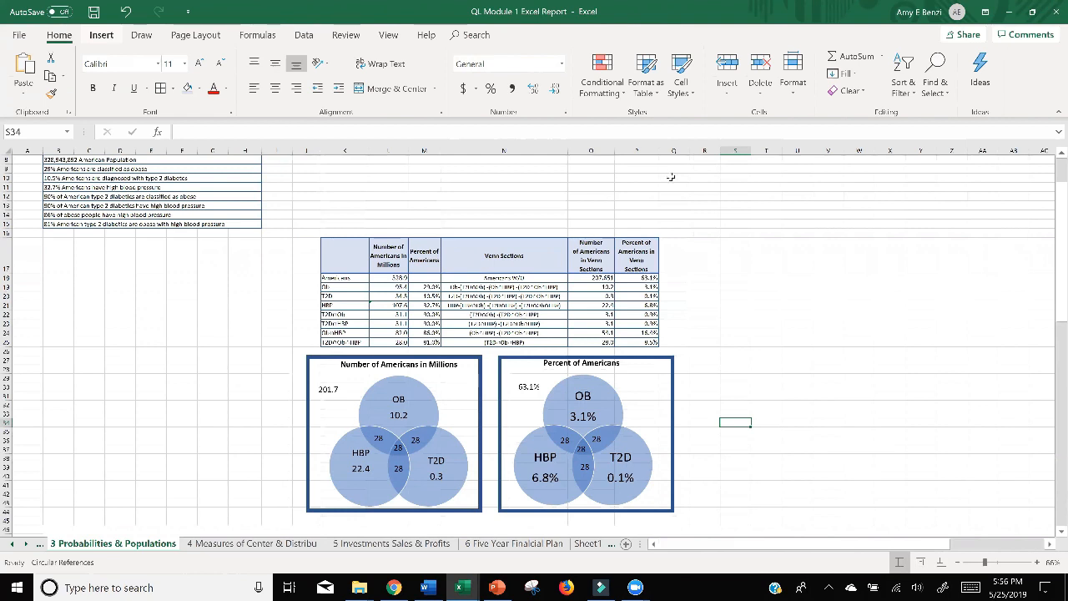
click(552, 365)
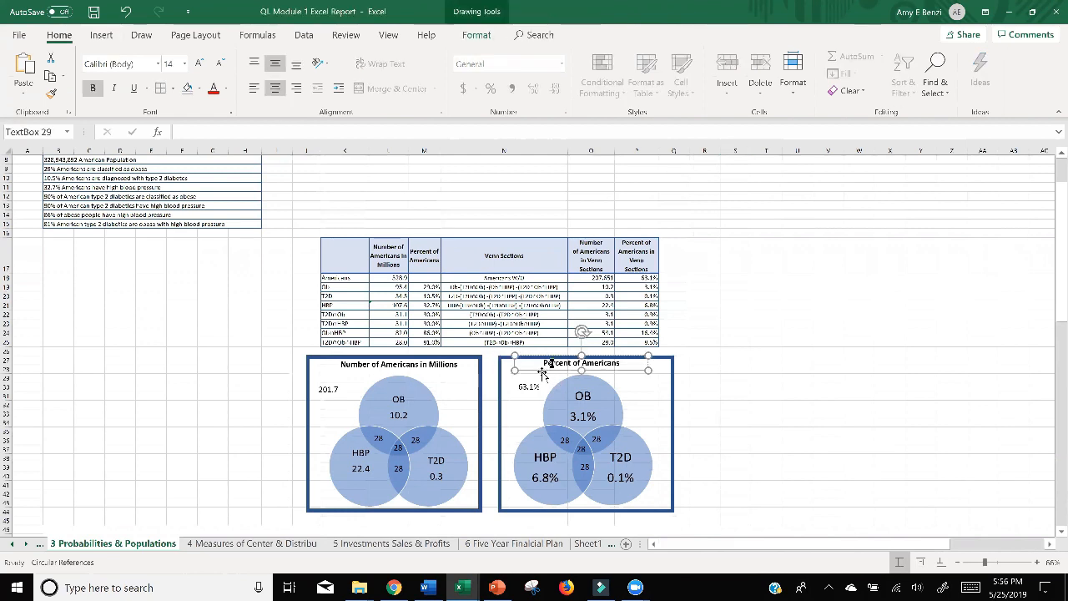
drag(543, 374, 77, 295)
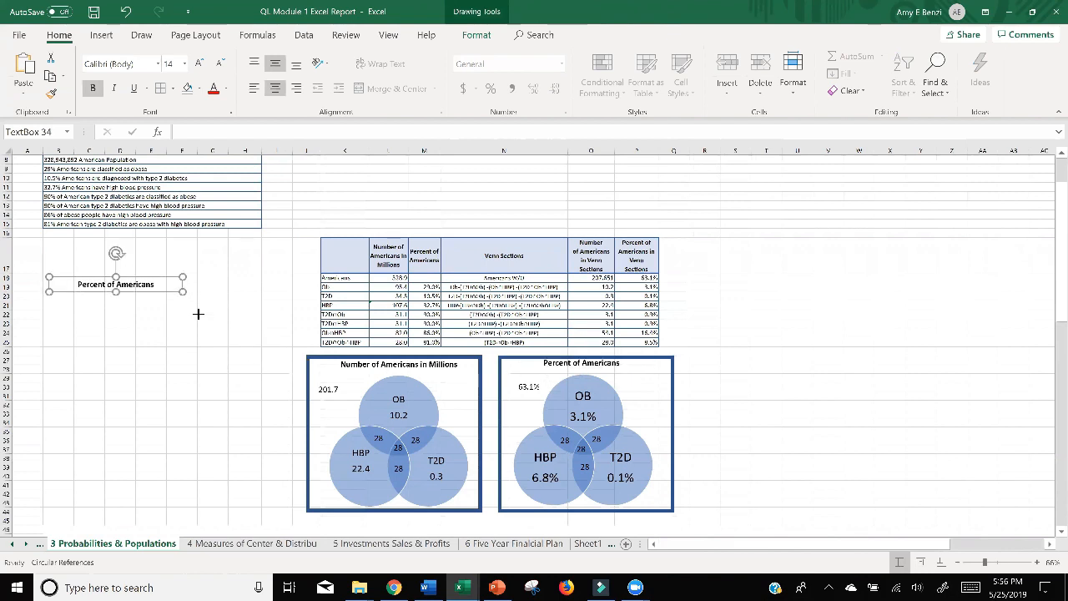
drag(183, 291, 263, 500)
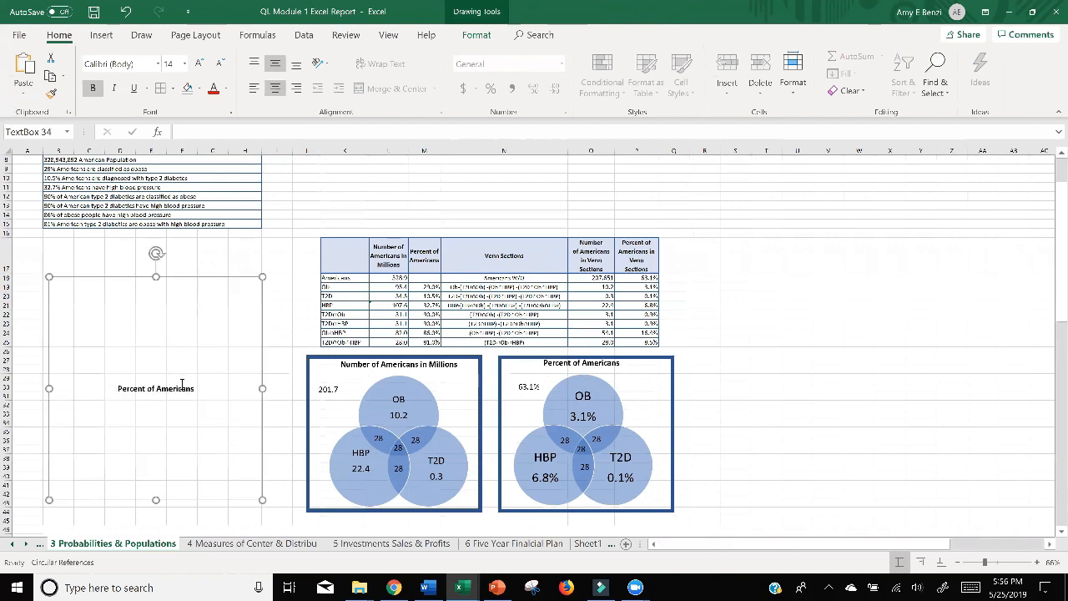
Align the enlarged text box's text to the top left, color it red, and replace it with "Fluve sentence report".
triple_click(124, 384)
click(254, 64)
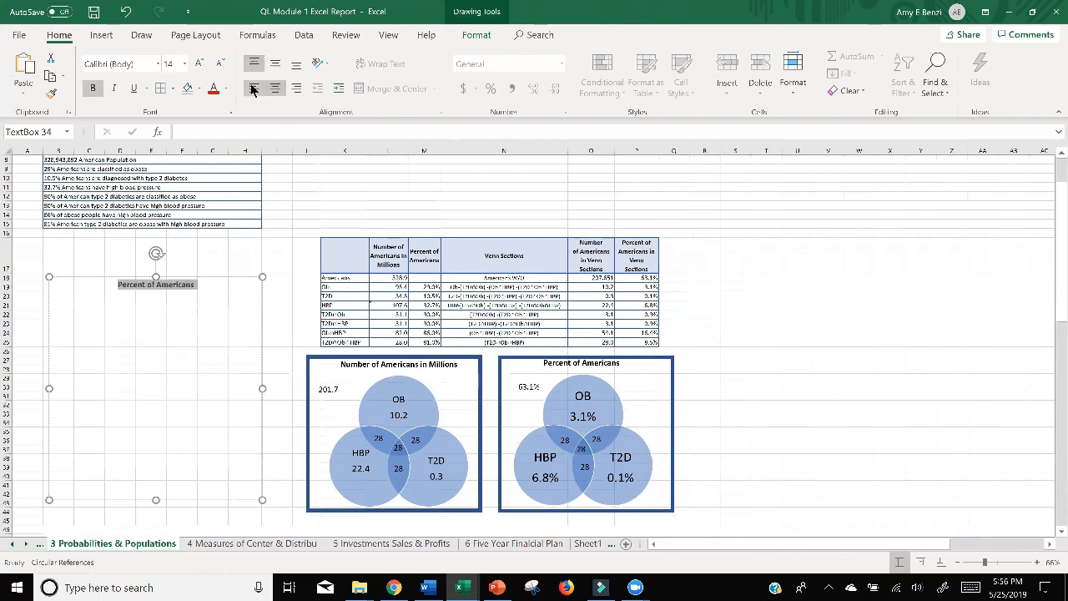
click(253, 89)
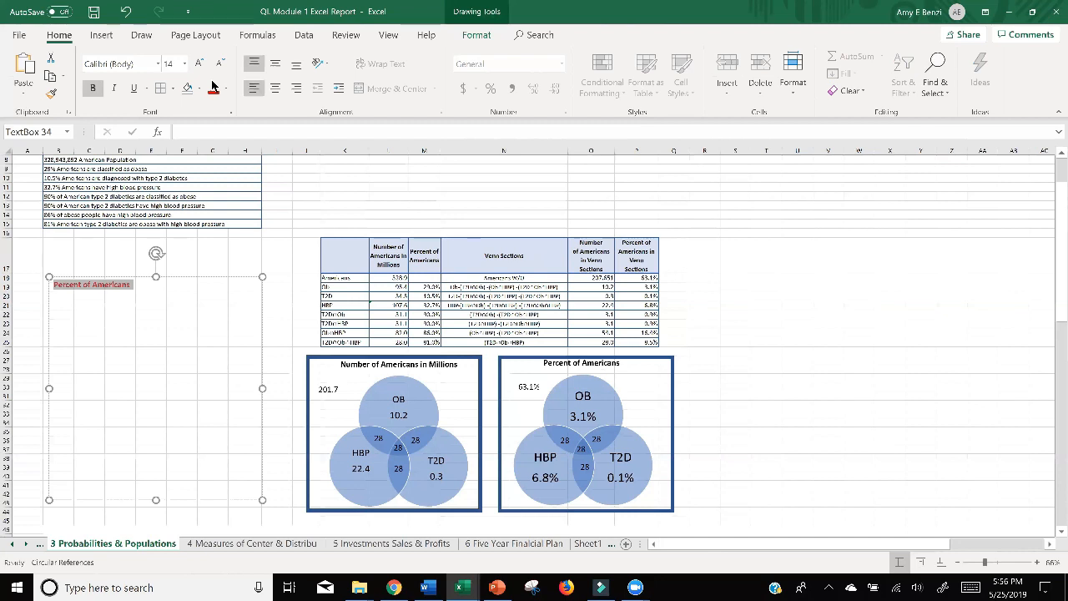
key(BackSpace)
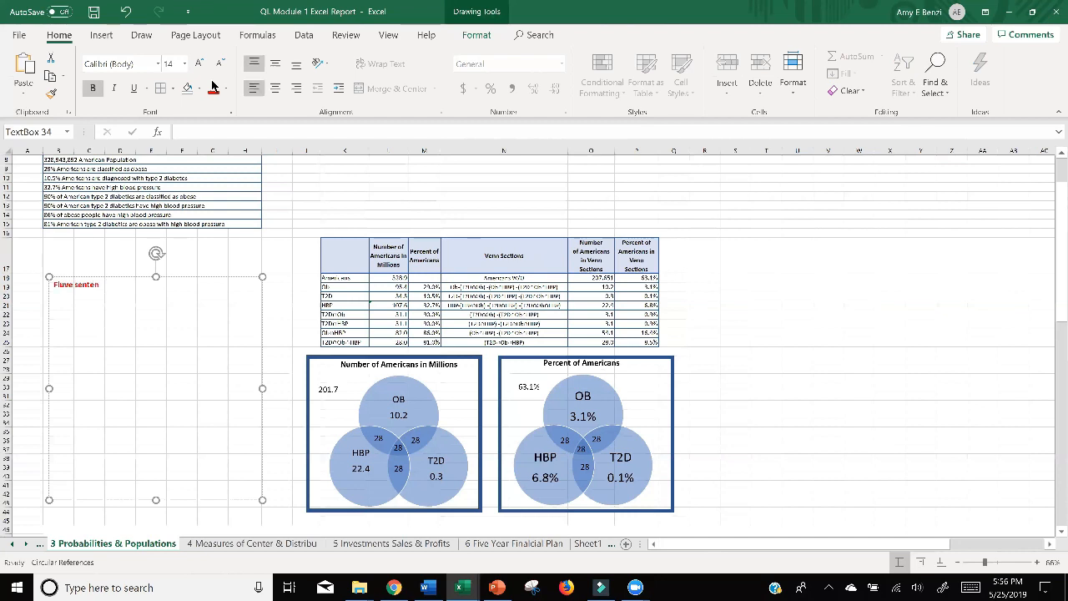
text(Fluve sentence report)
Switch to Chrome and read the Five Sentence Report prompts for Probabilities and Populations in the assignment PDF.
click(396, 589)
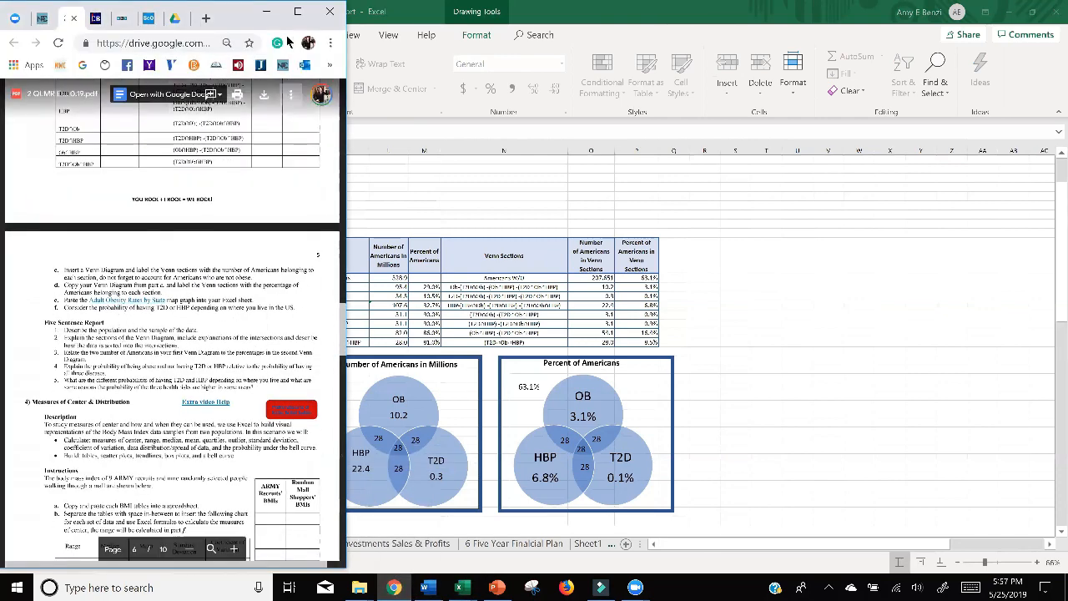
click(299, 12)
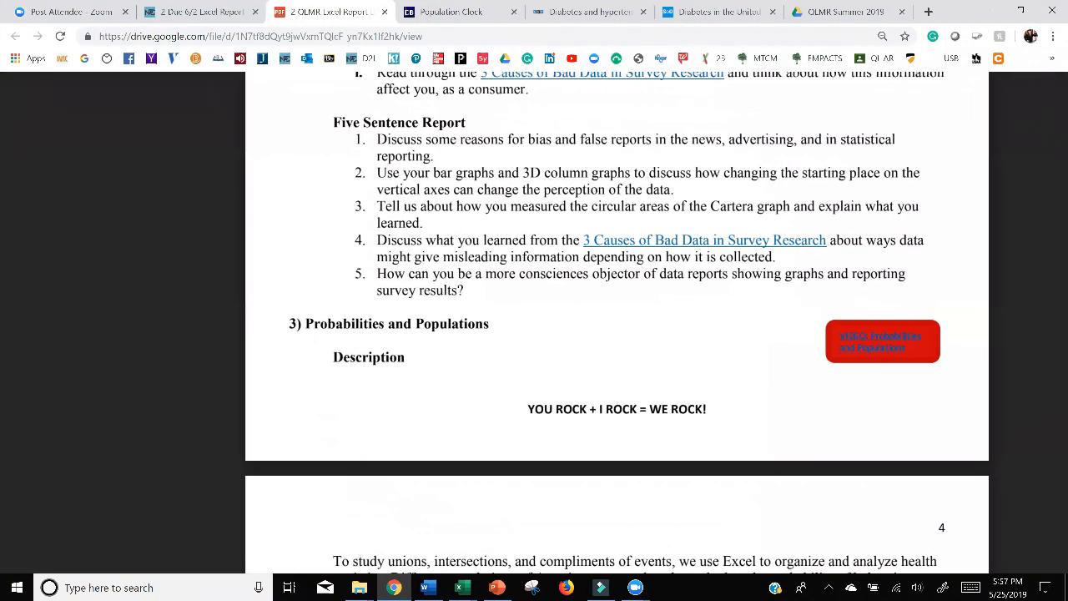
scroll(529, 331, down, 15)
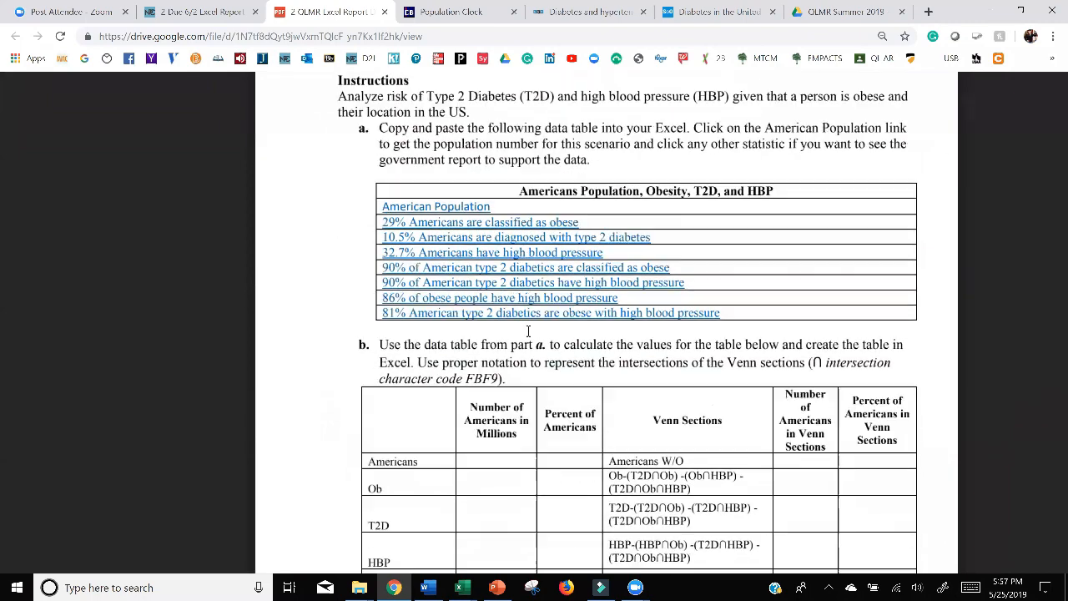
scroll(529, 331, down, 5)
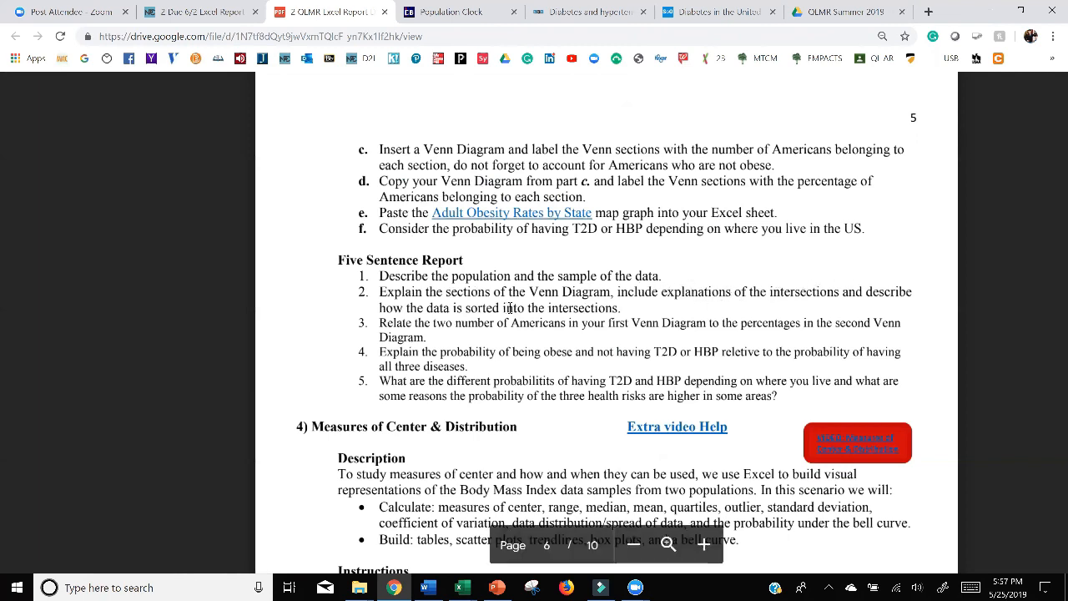
Switch to the PowerPoint presentation and examine the overlaps and T2D section of the Shipley's Do-nuts Venn diagram.
click(499, 588)
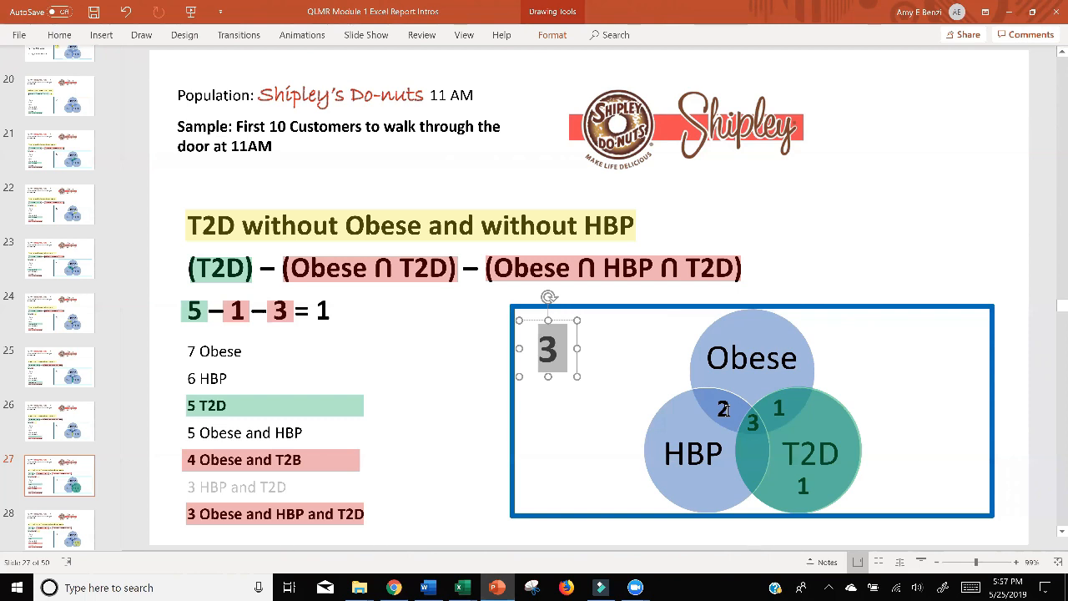
double_click(725, 409)
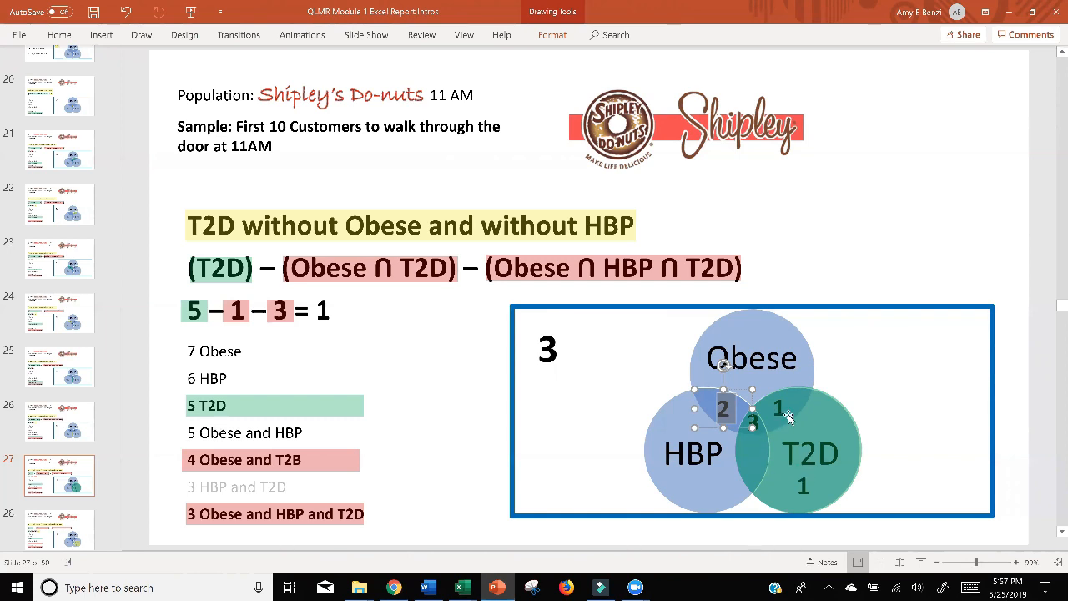
click(795, 460)
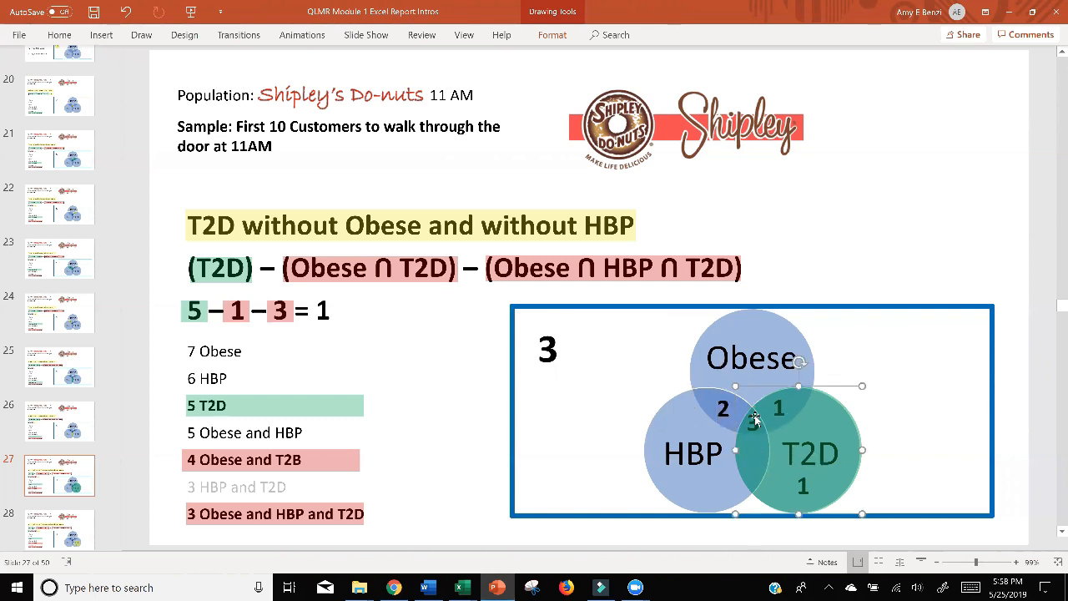
click(1010, 18)
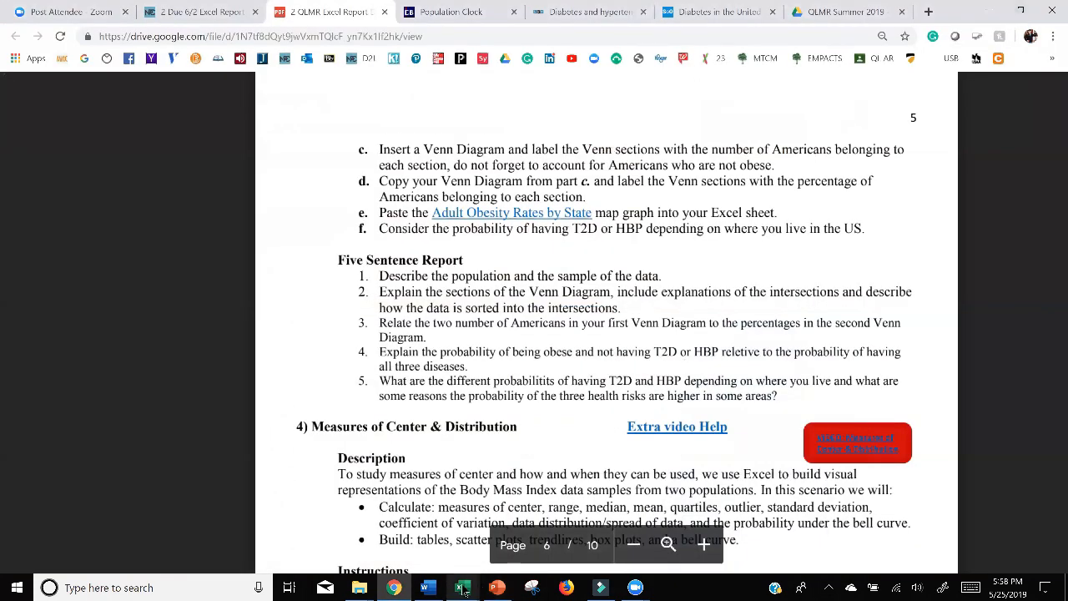
mouse_move(464, 590)
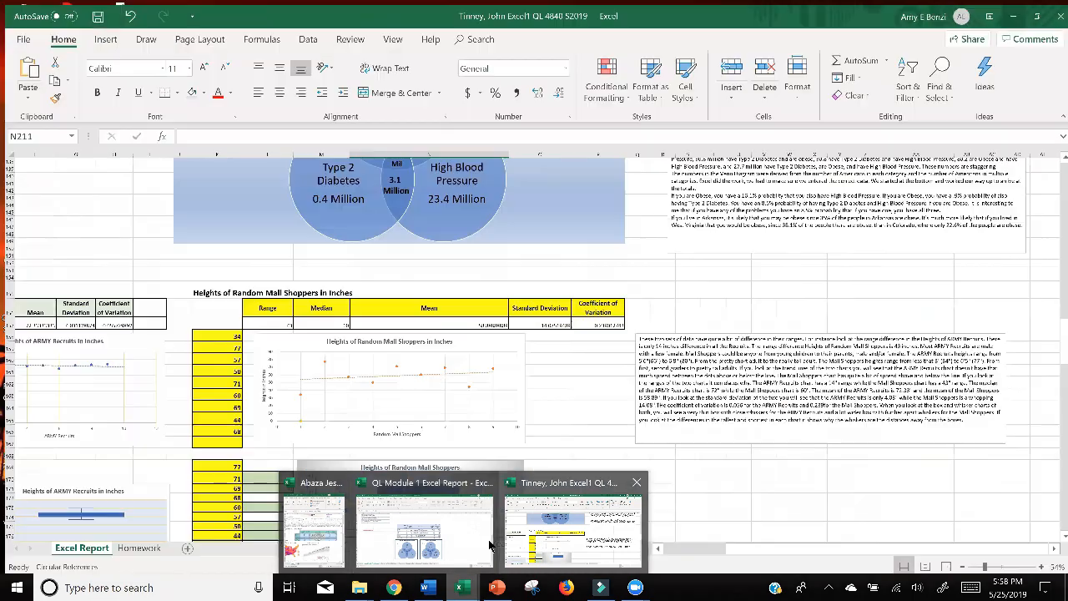
click(491, 542)
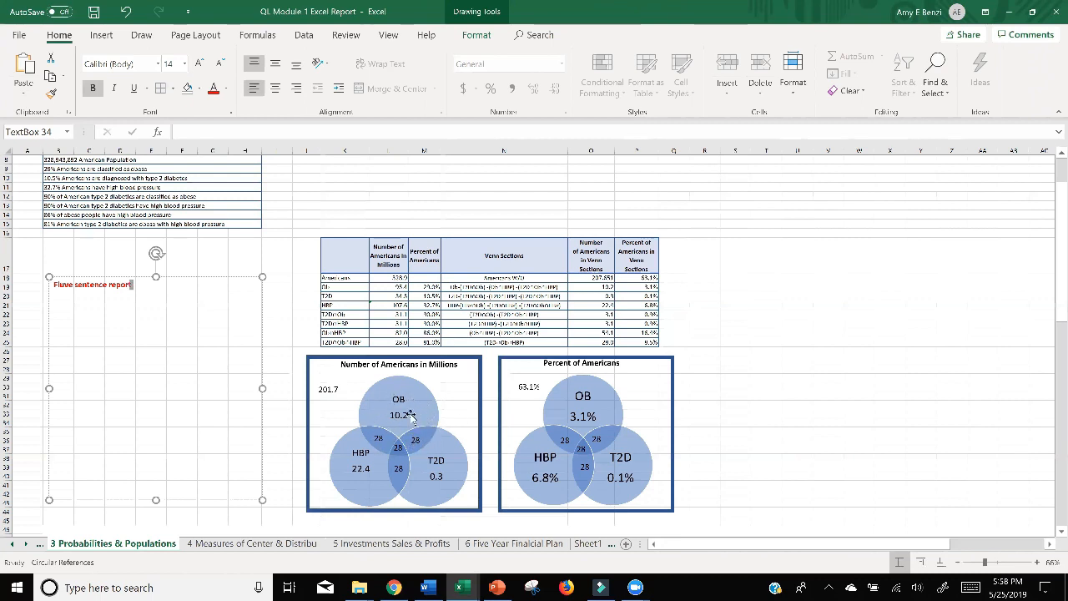
click(1009, 19)
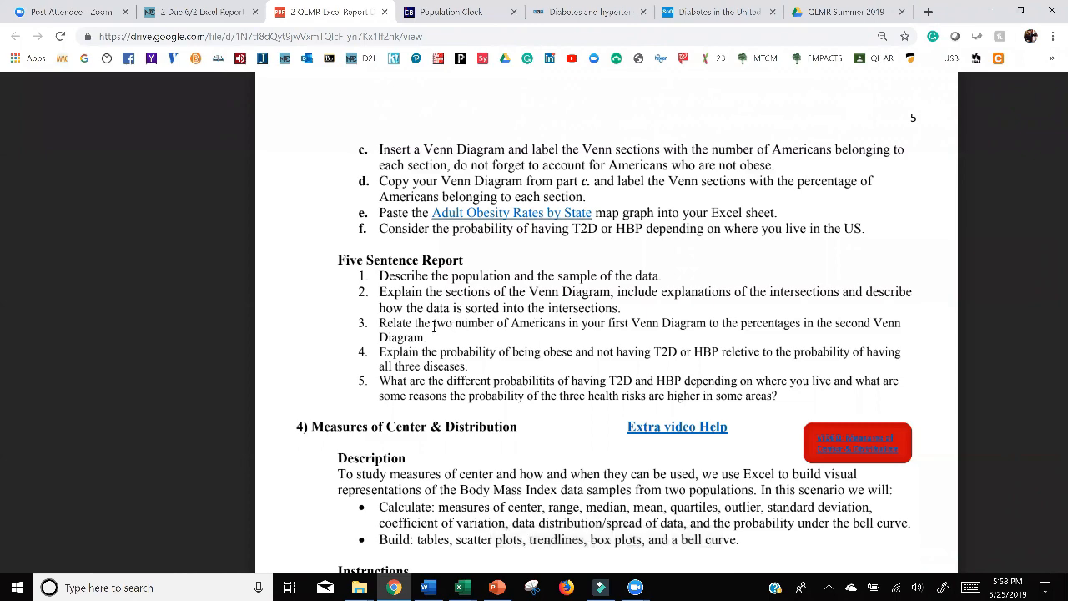
click(1020, 10)
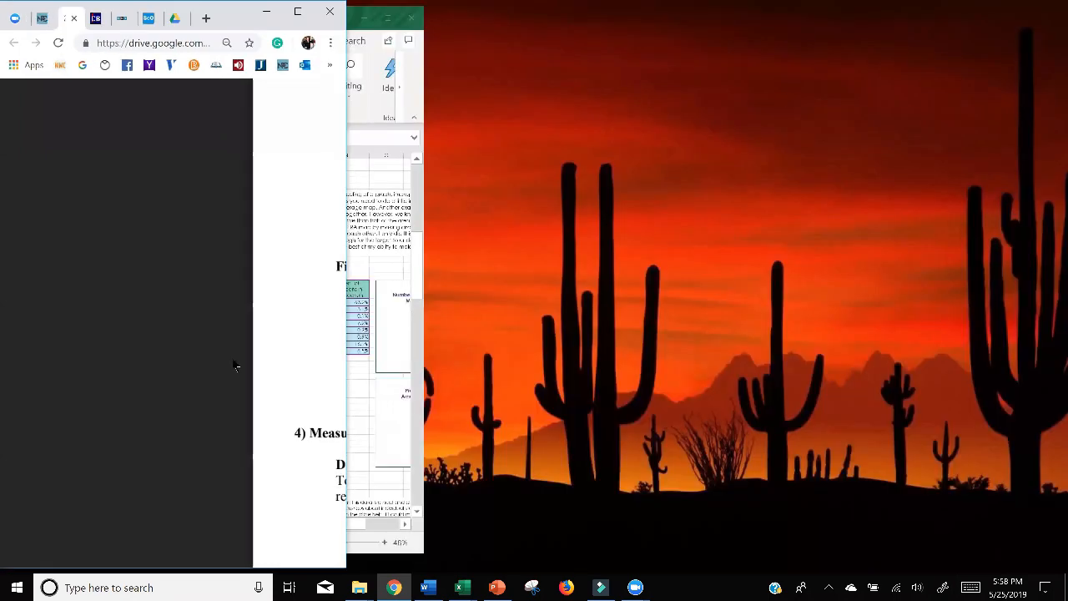
scroll(233, 361, down, 15)
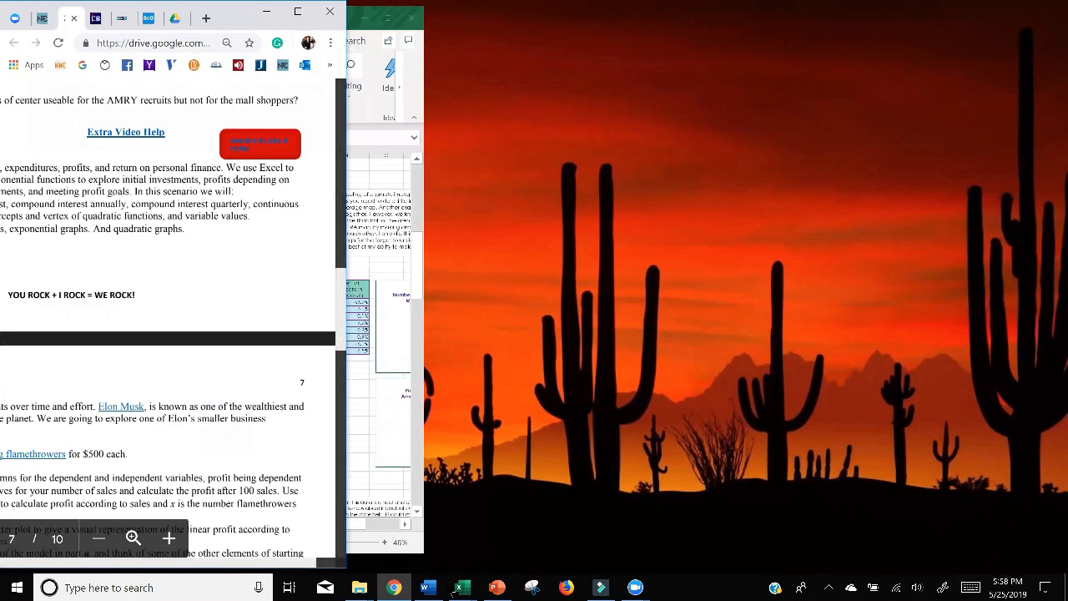
mouse_move(458, 587)
click(442, 539)
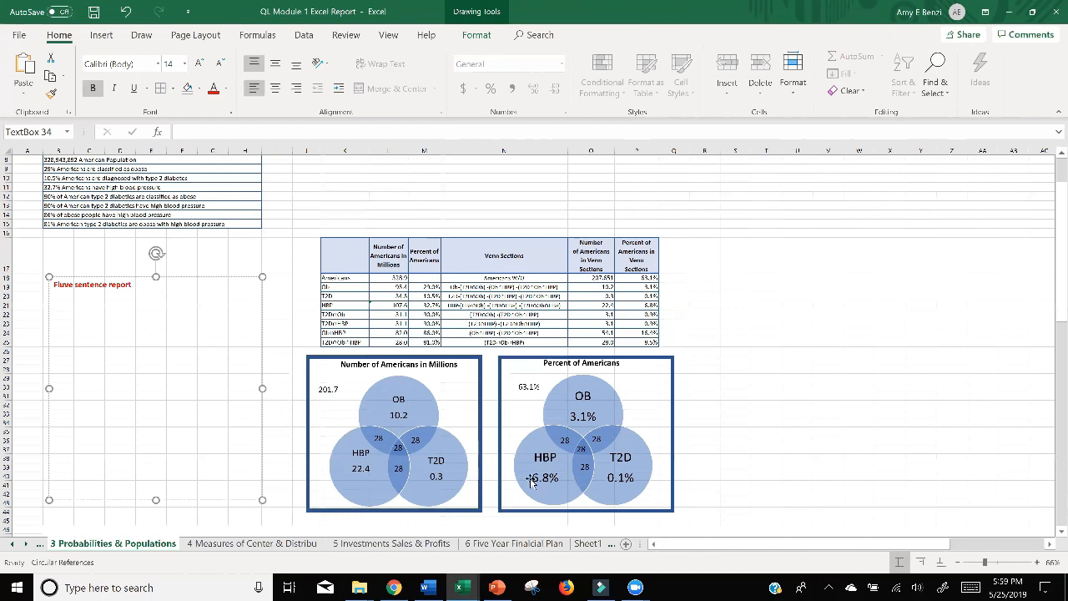
click(430, 590)
click(428, 590)
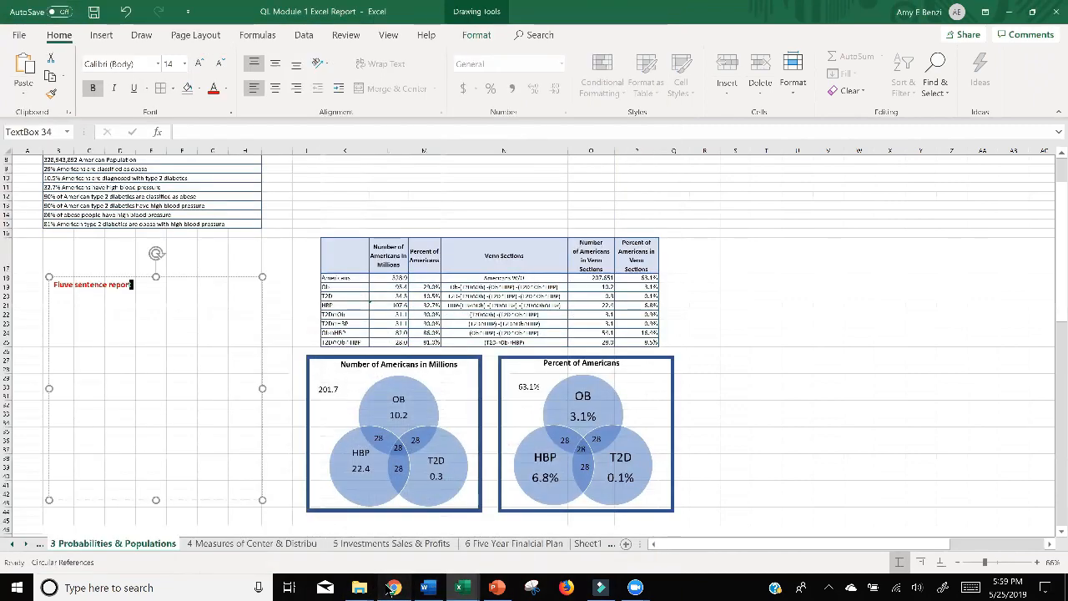
Switch to Chrome and review the Venn diagram instructions and the five report prompts in the maximized assignment PDF.
click(393, 588)
click(302, 13)
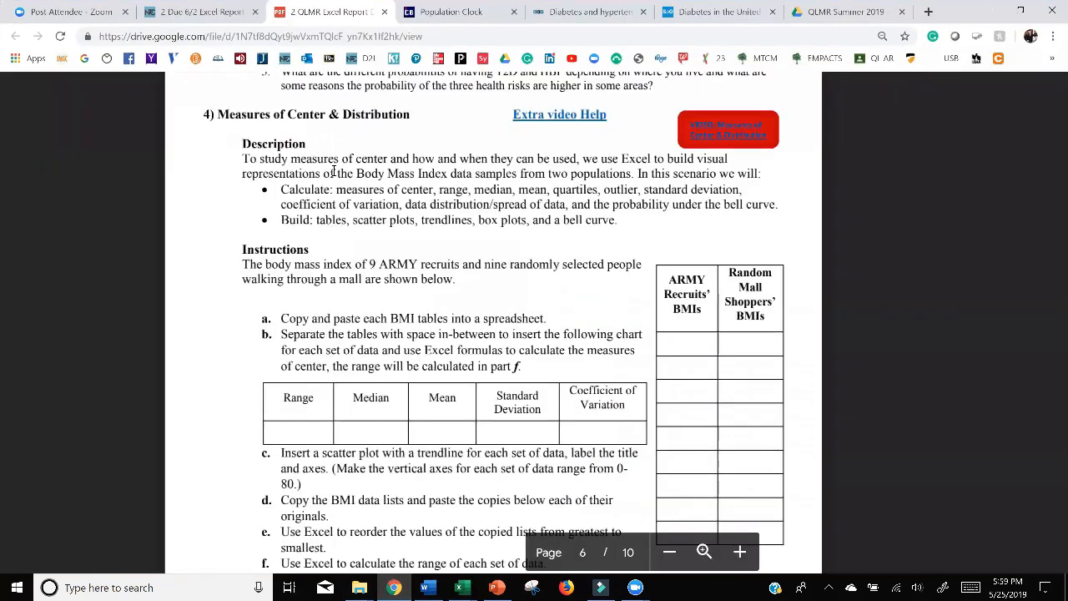
scroll(449, 365, up, 4)
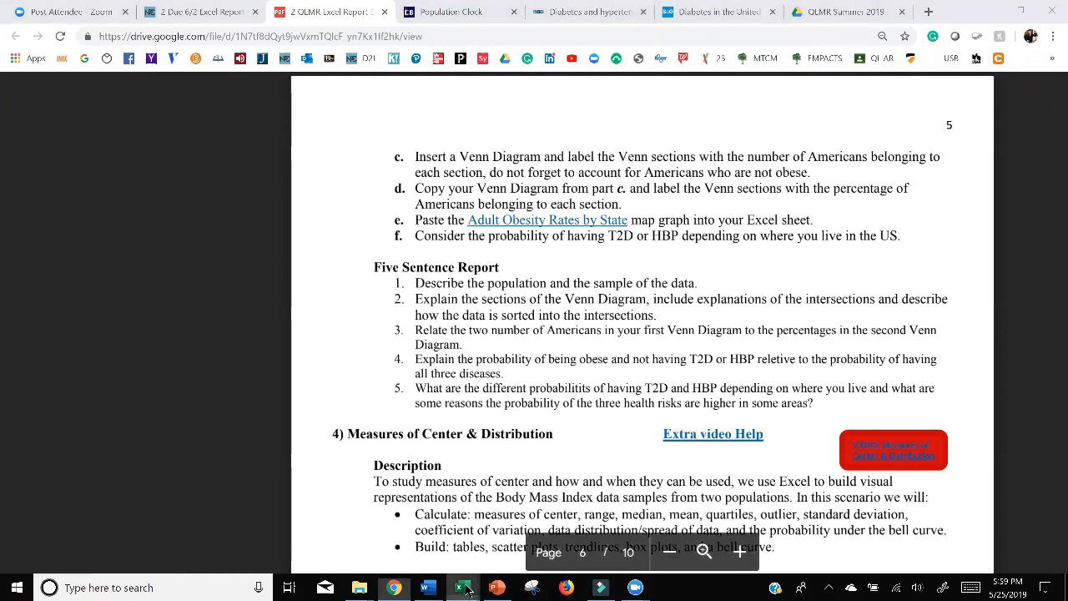
Return to the QL Module 1 Excel report, change the Percent of Americans diagram's central overlap label to 8.5%, and enlarge and re-center its text box.
mouse_move(446, 570)
click(439, 551)
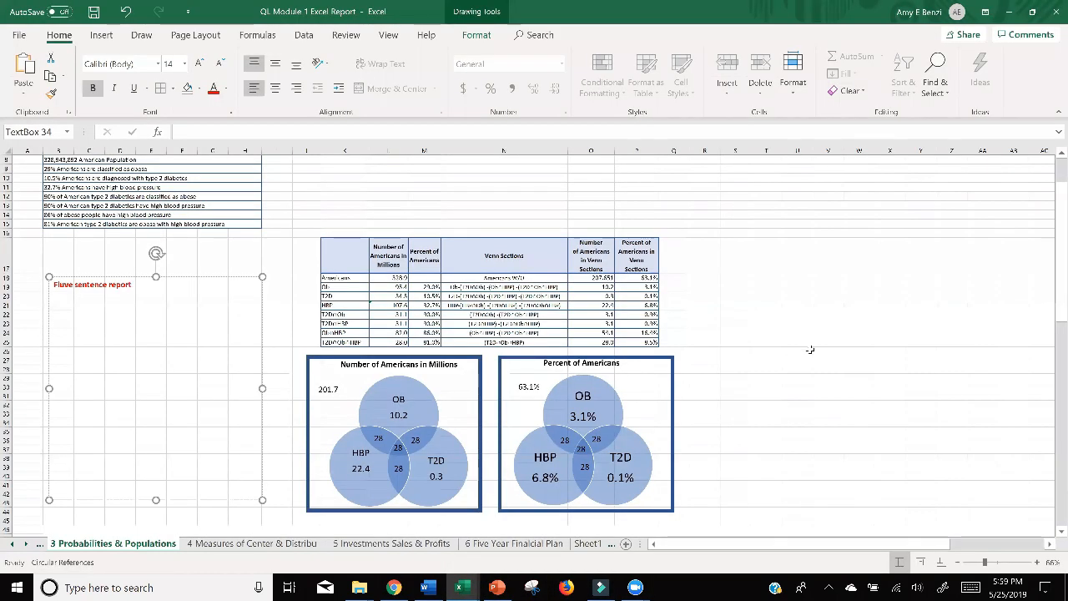
scroll(810, 349, up, 3)
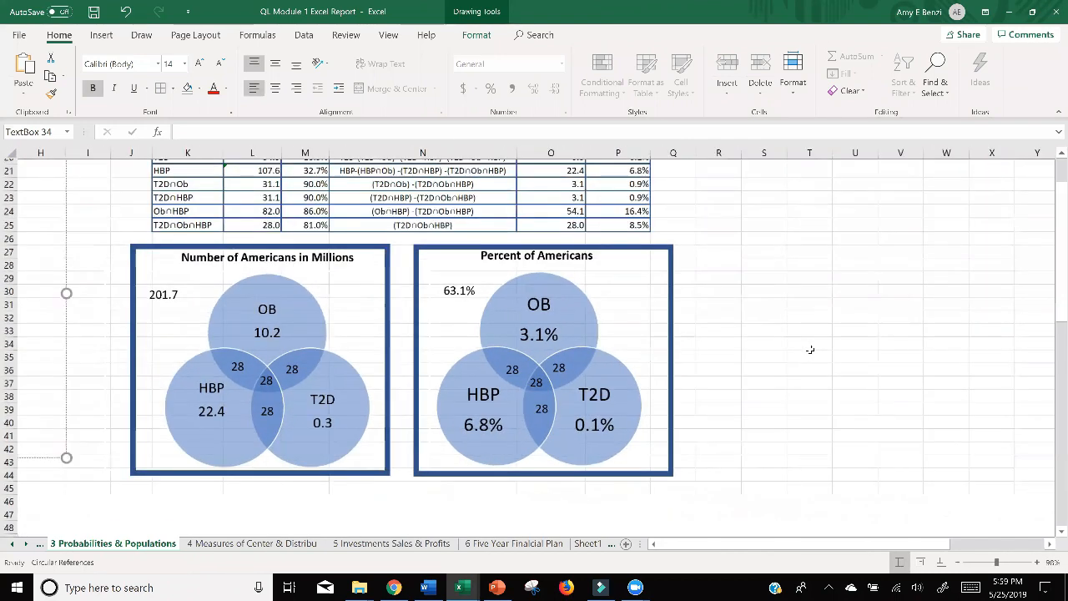
scroll(810, 349, down, 2)
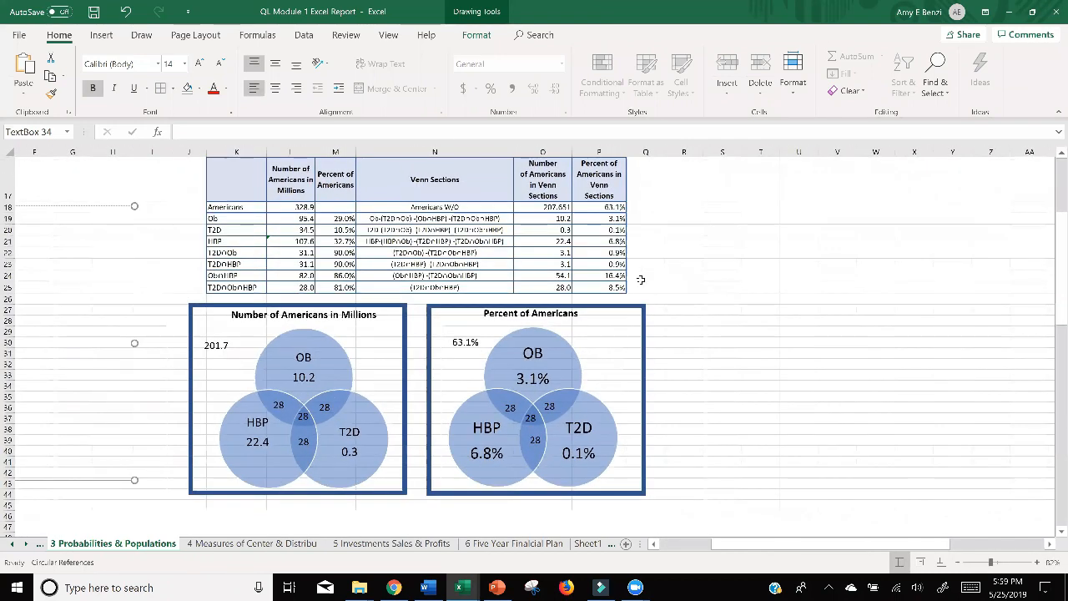
click(530, 419)
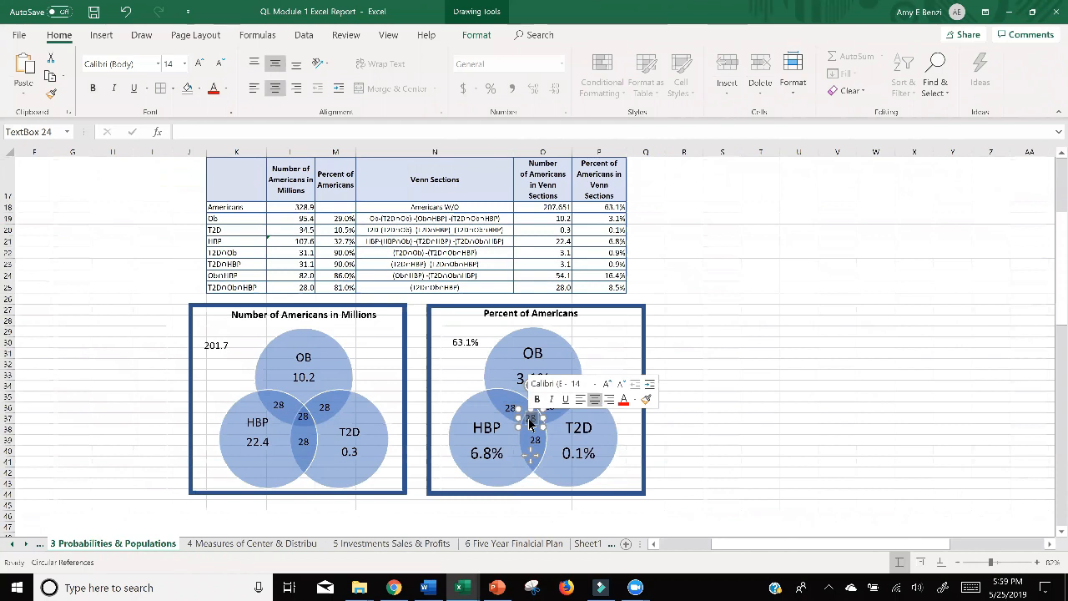
key(Delete)
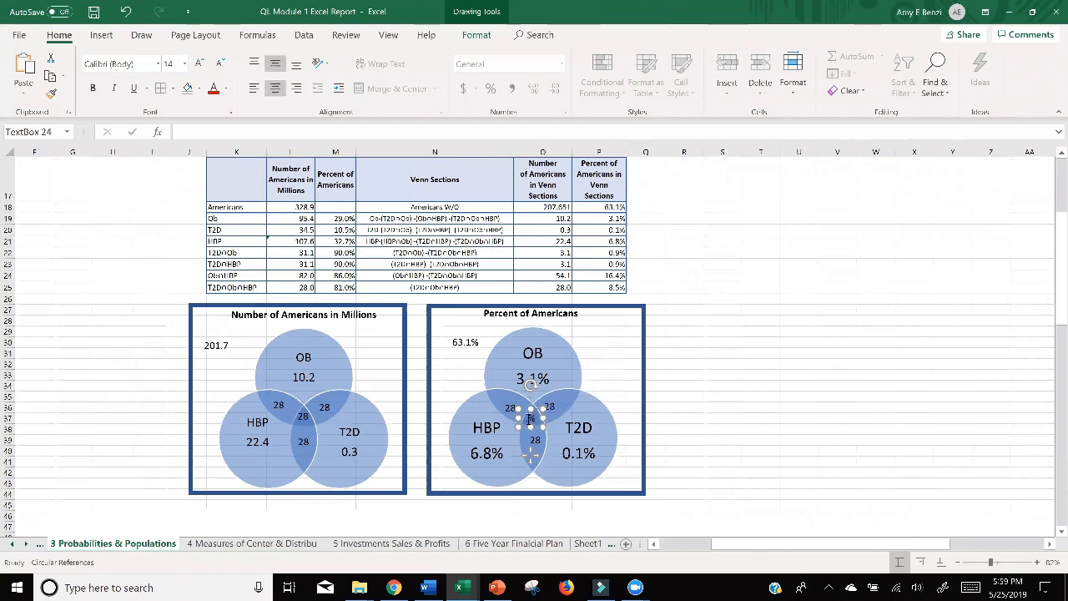
drag(543, 427, 561, 436)
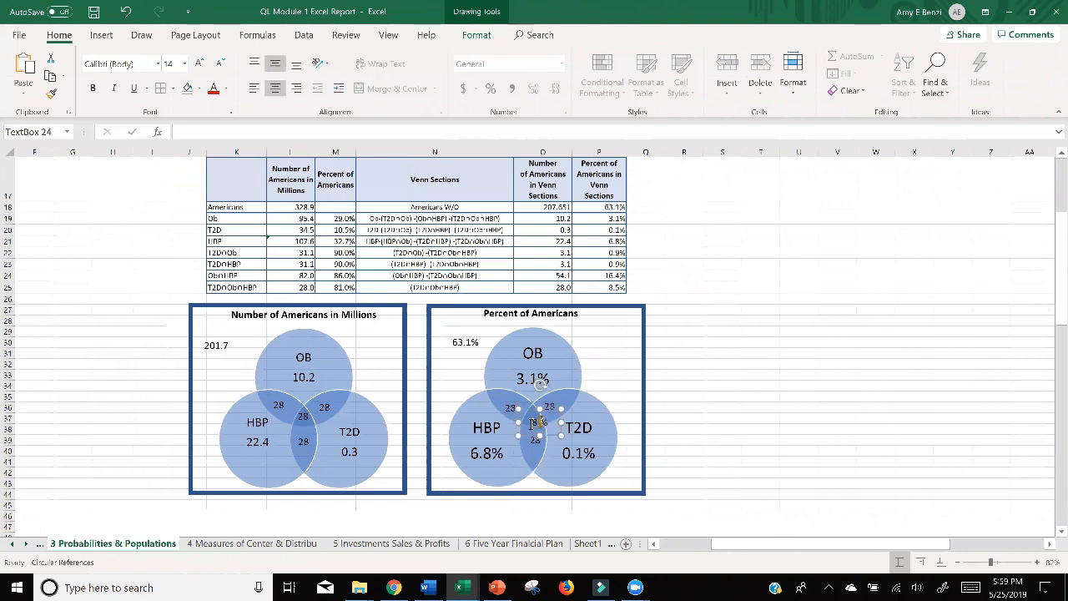
drag(553, 435, 548, 430)
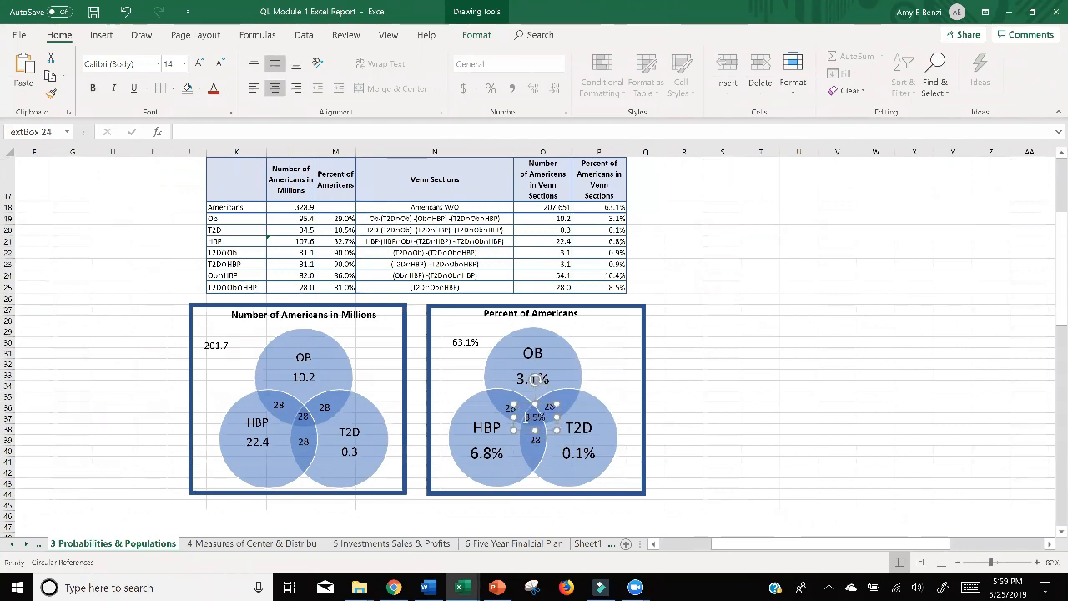
Bold the 8.5% central overlap label in the Percent of Americans diagram and compare it with the percentage in the OB circle.
click(558, 400)
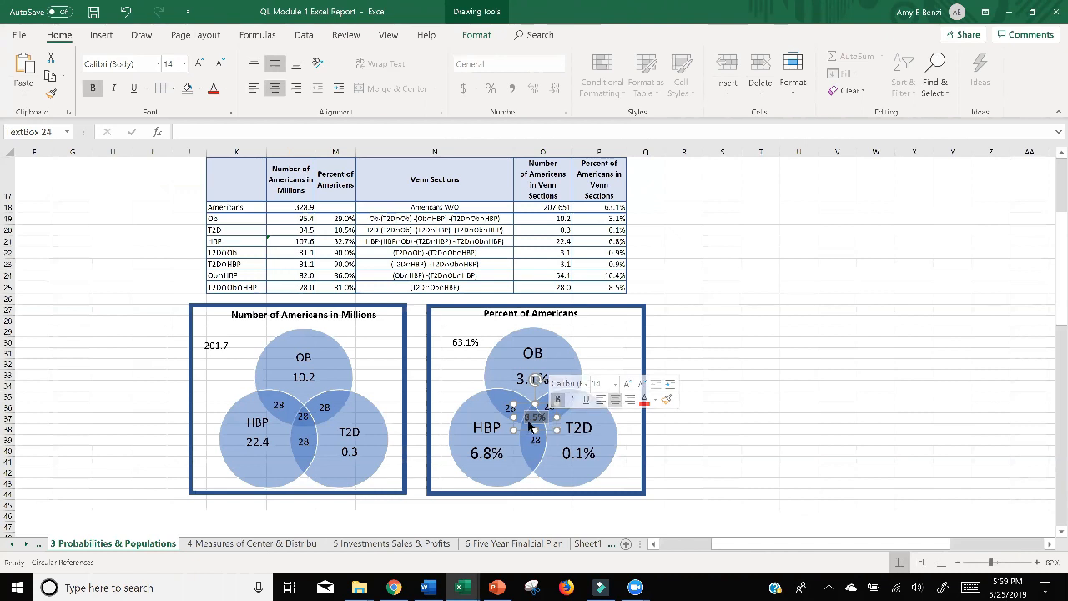
click(663, 444)
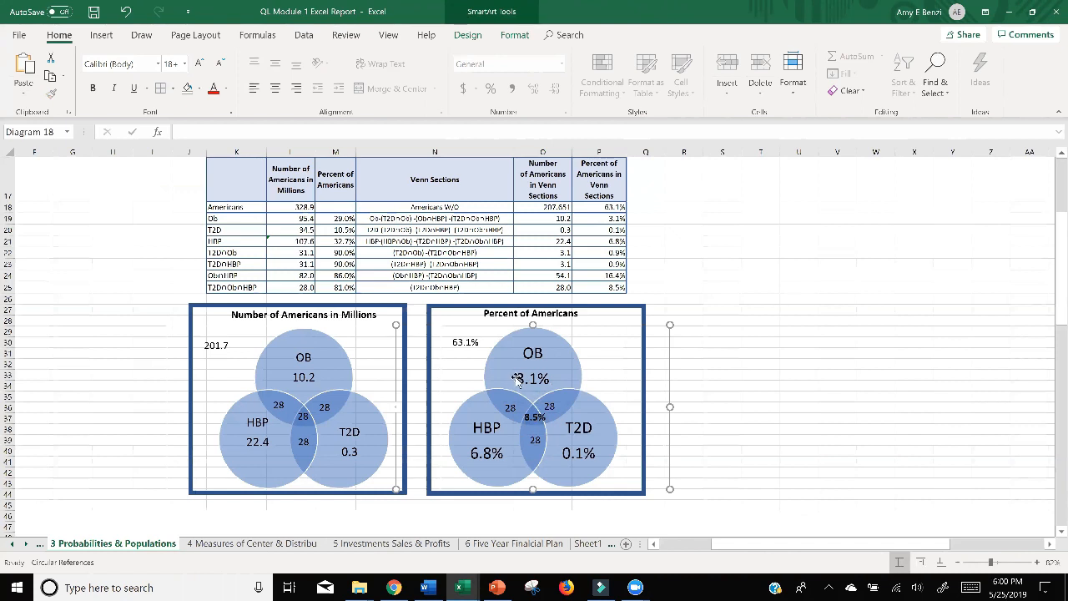
click(517, 379)
drag(516, 380, 547, 380)
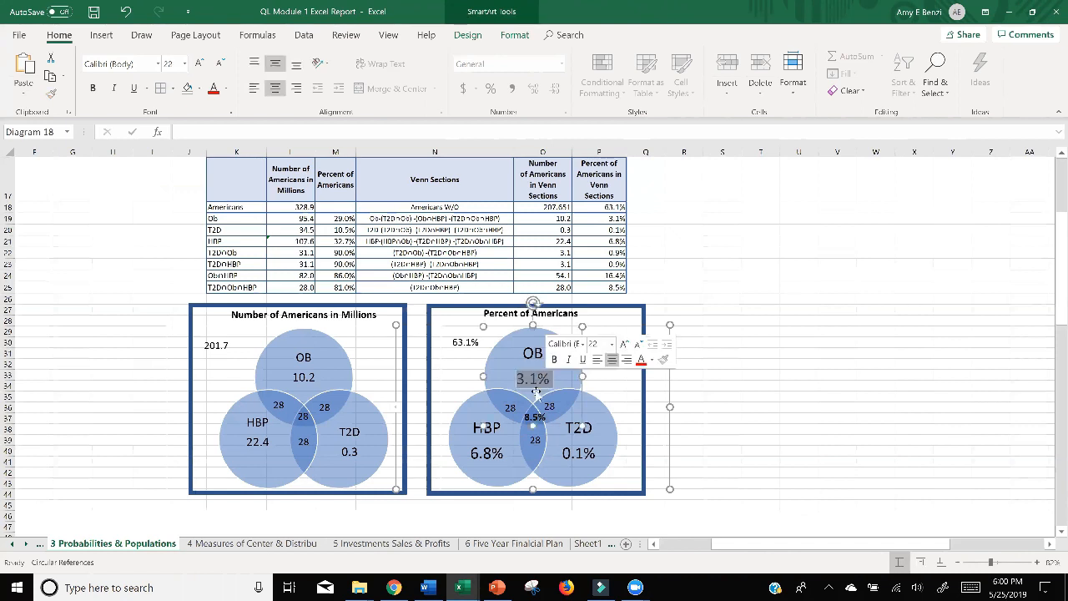
click(528, 414)
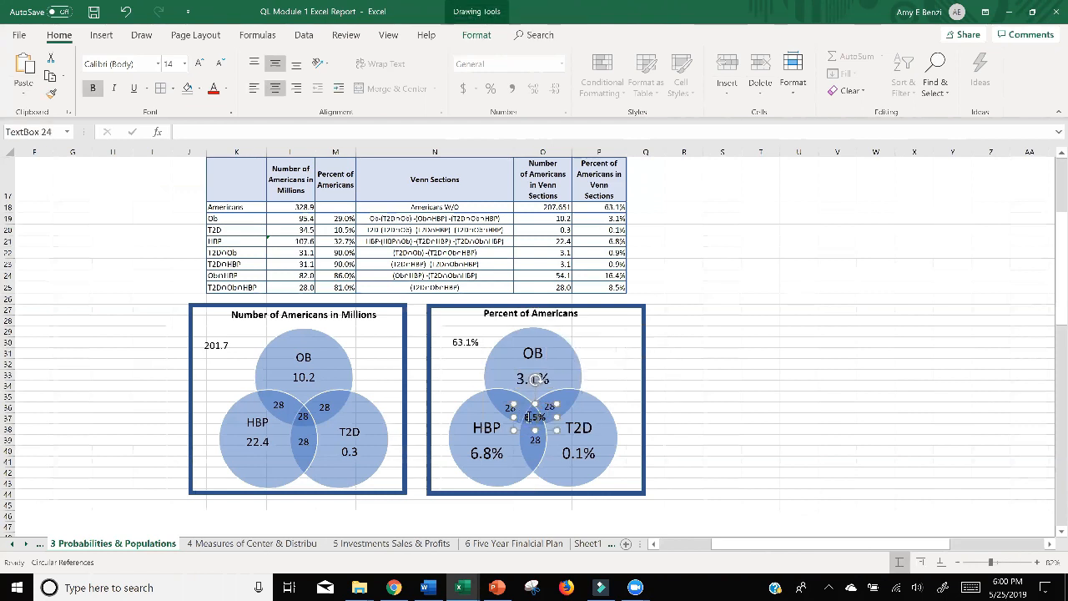
drag(524, 417, 538, 416)
click(589, 359)
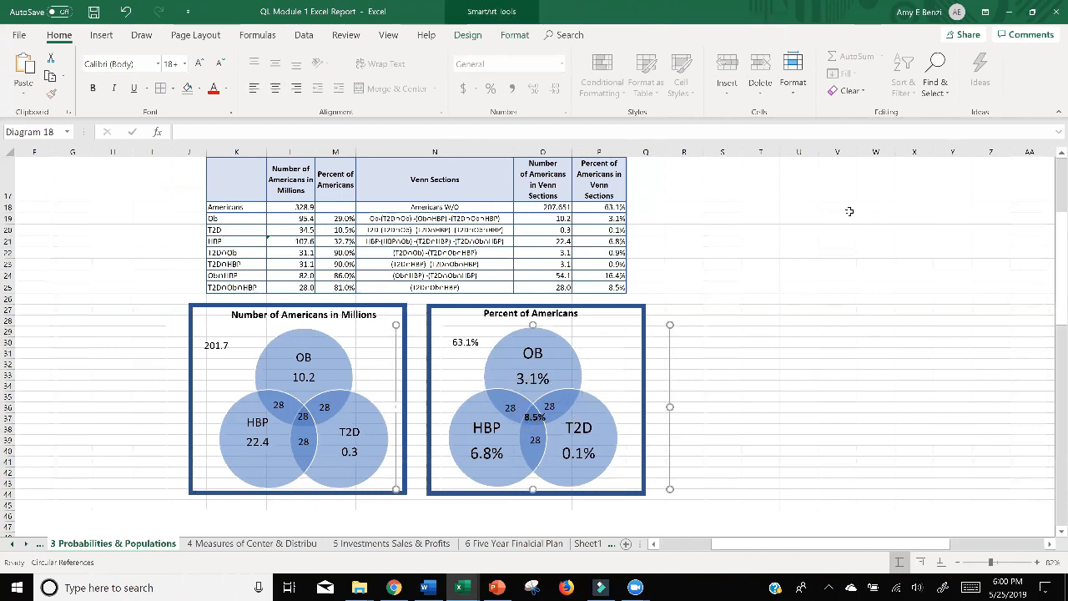
Switch to Chrome and open the Adult Obesity Rates by State page linked in the assignment PDF, showing its 2017 map.
click(1008, 14)
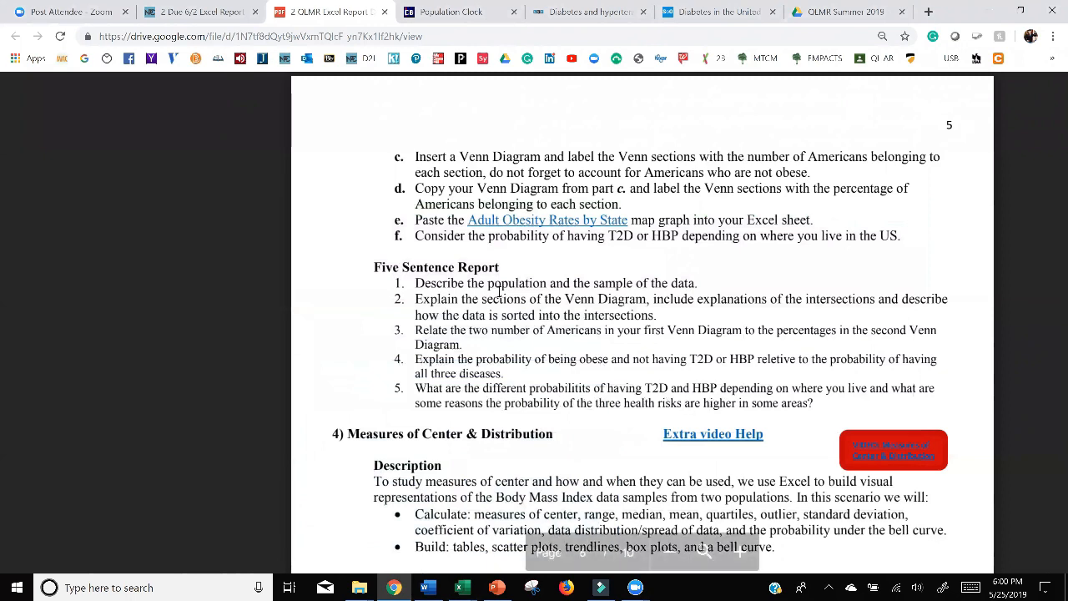
click(498, 221)
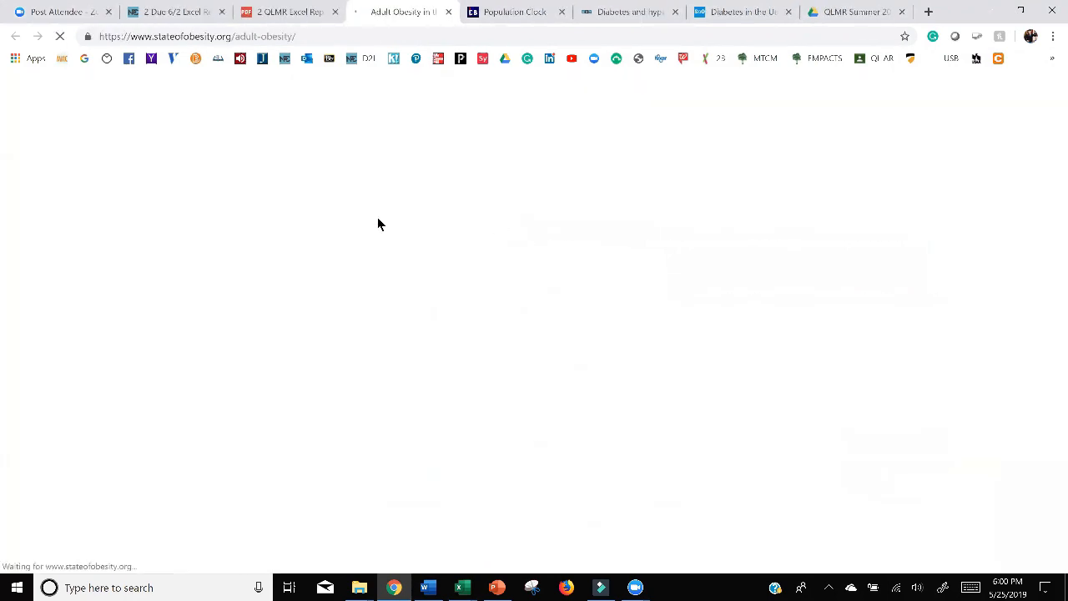
scroll(589, 265, down, 4)
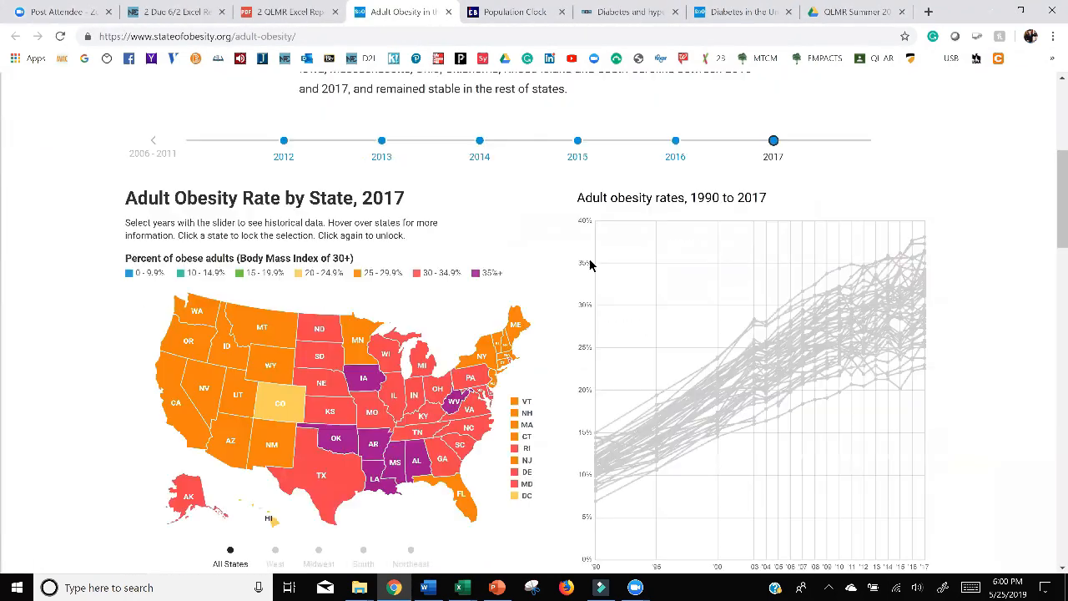
scroll(590, 265, down, 1)
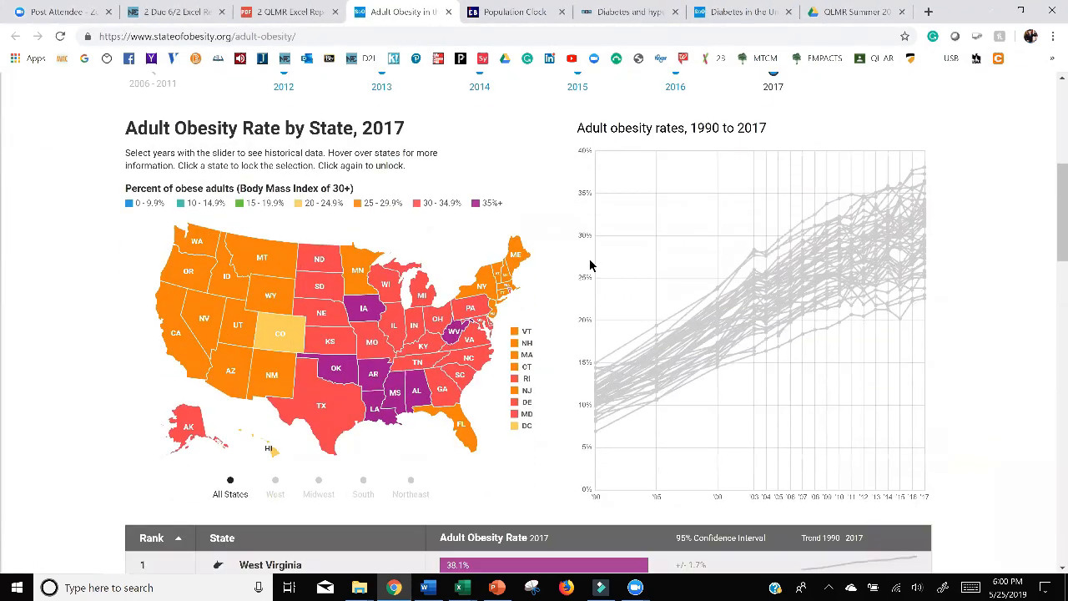
Capture the Adult Obesity Rate by State, 2017 map with its title and legends as a rectangular snip in Snipping Tool.
click(535, 590)
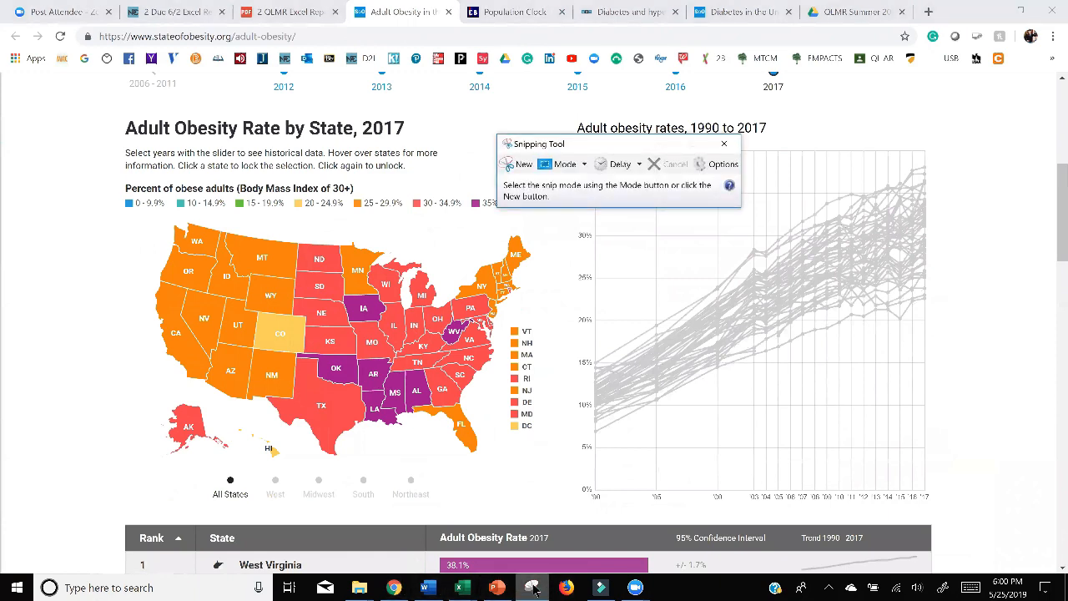
click(521, 164)
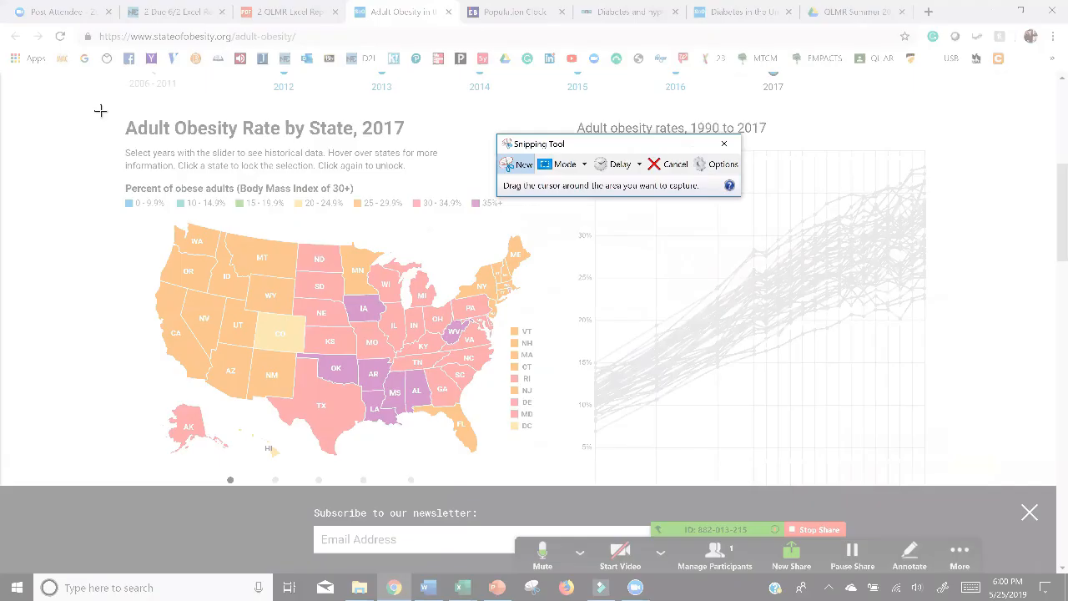
drag(100, 111, 561, 461)
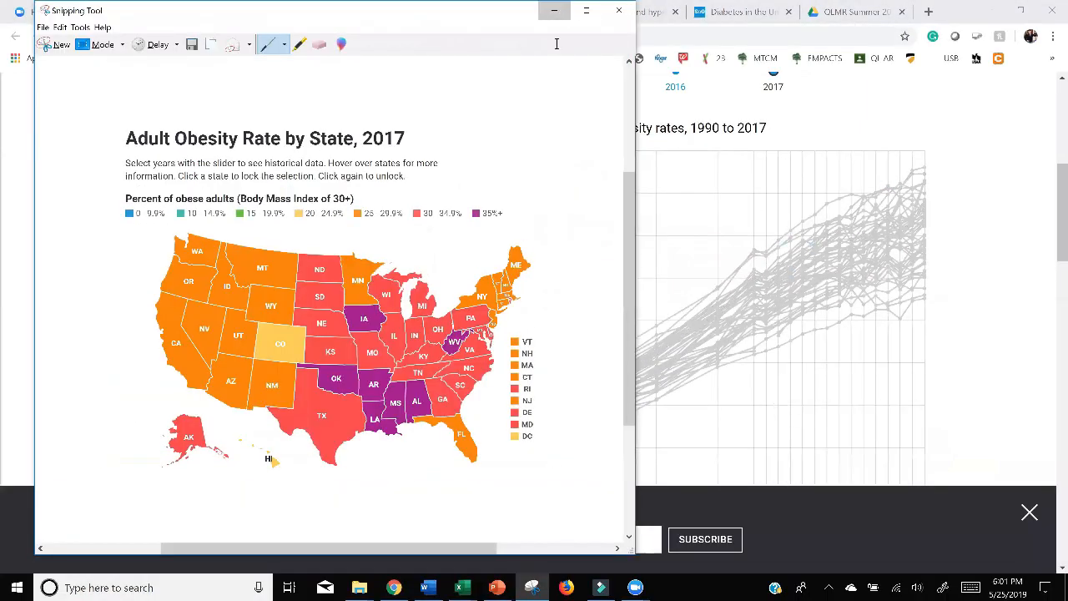
click(554, 10)
Return to the QL Module 1 Excel report, paste the obesity map into the Probabilities & Populations sheet, and shrink it.
click(461, 585)
click(428, 546)
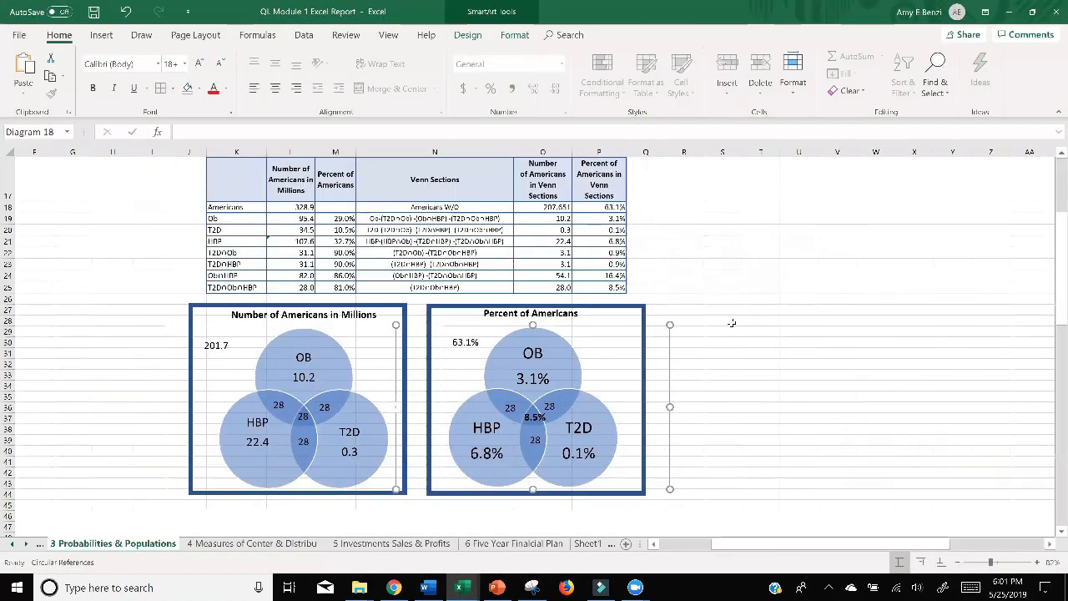
scroll(732, 323, down, 3)
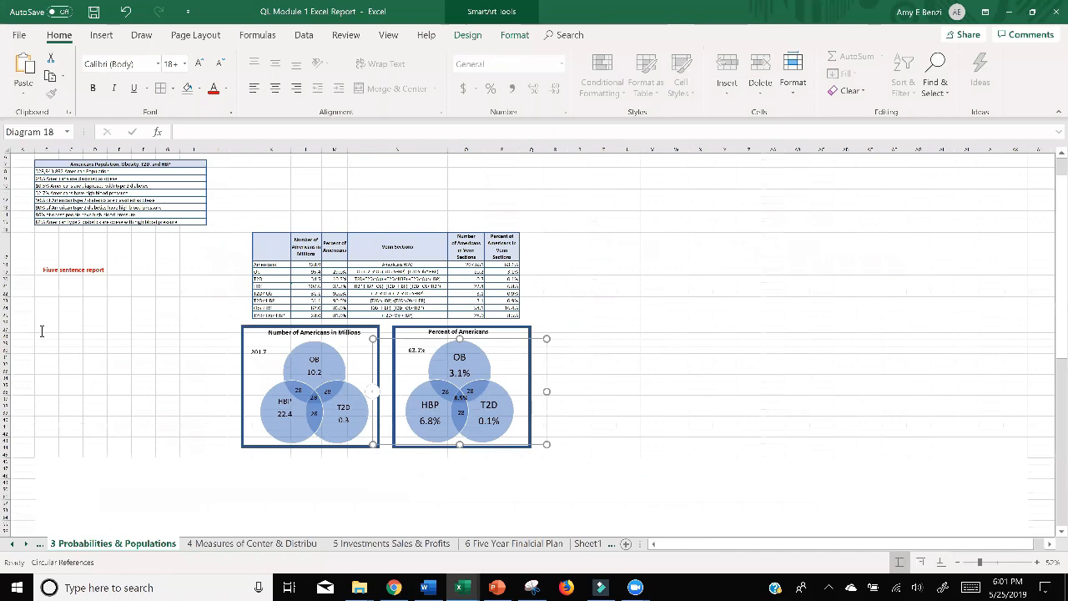
key(ctrl+v)
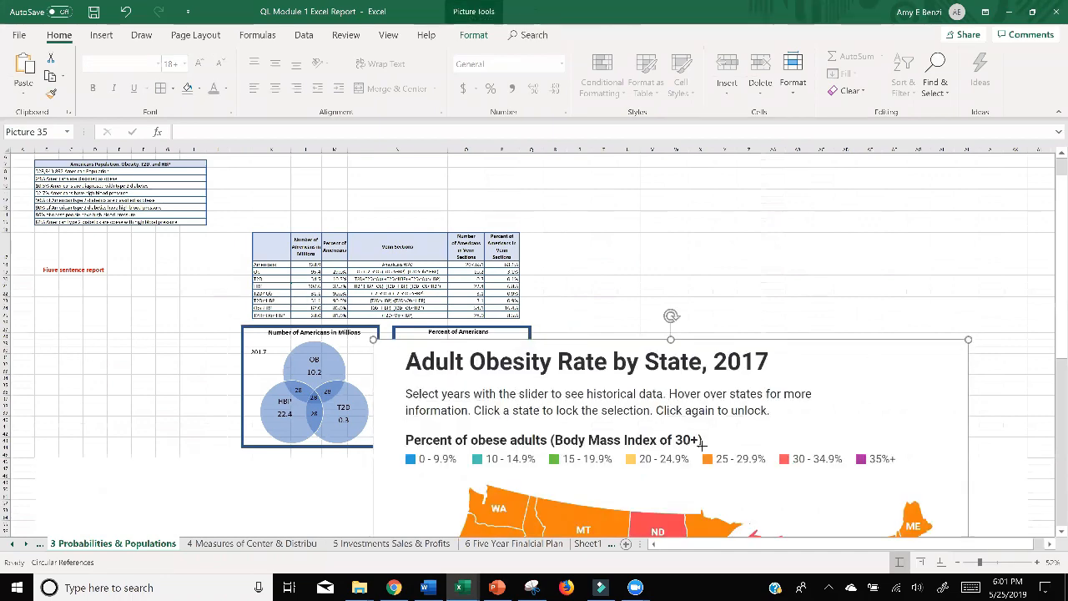
drag(704, 445, 787, 211)
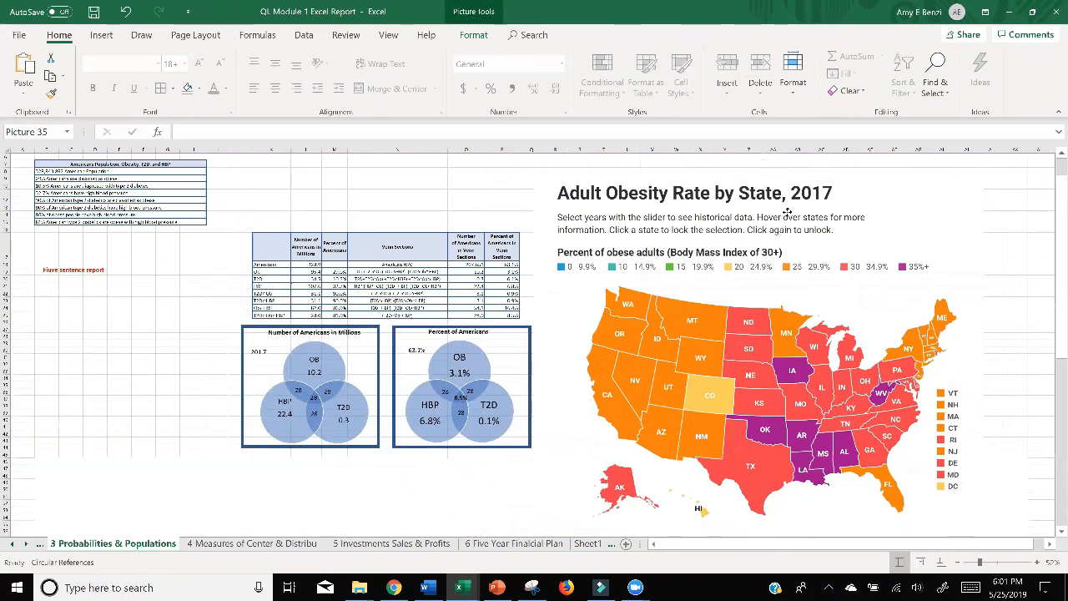
drag(987, 175, 763, 305)
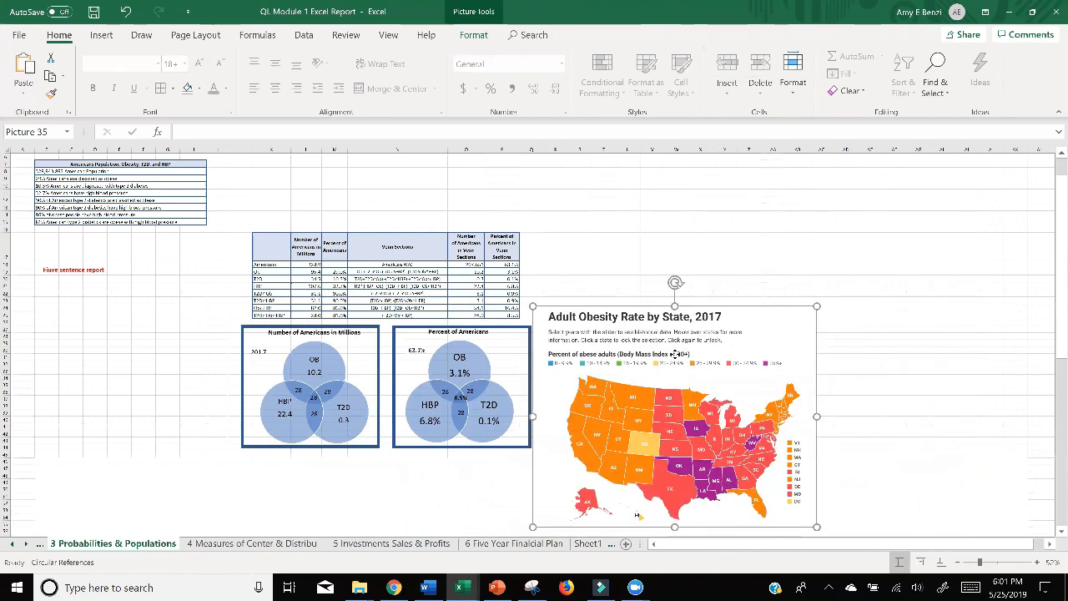
Place the obesity map to the left of the Number of Americans in Millions diagram and shrink it further to fit there.
drag(675, 354, 150, 319)
drag(292, 271, 237, 319)
drag(168, 368, 171, 334)
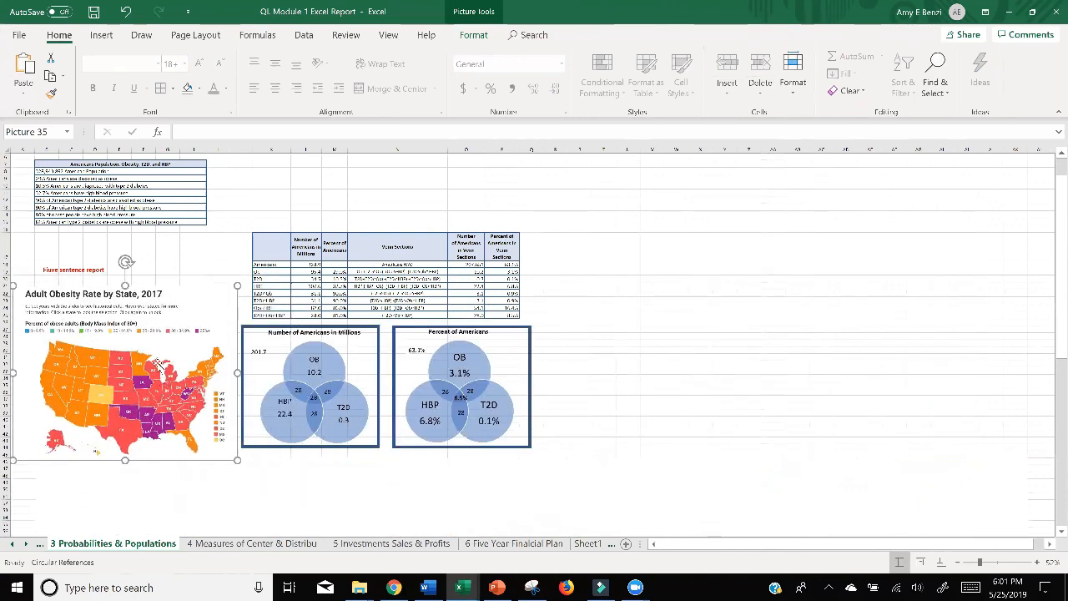
Move the report text box right of the Venn table, correct its heading to "Five sentence report", and raise the map into the freed space.
click(74, 269)
drag(74, 267, 351, 261)
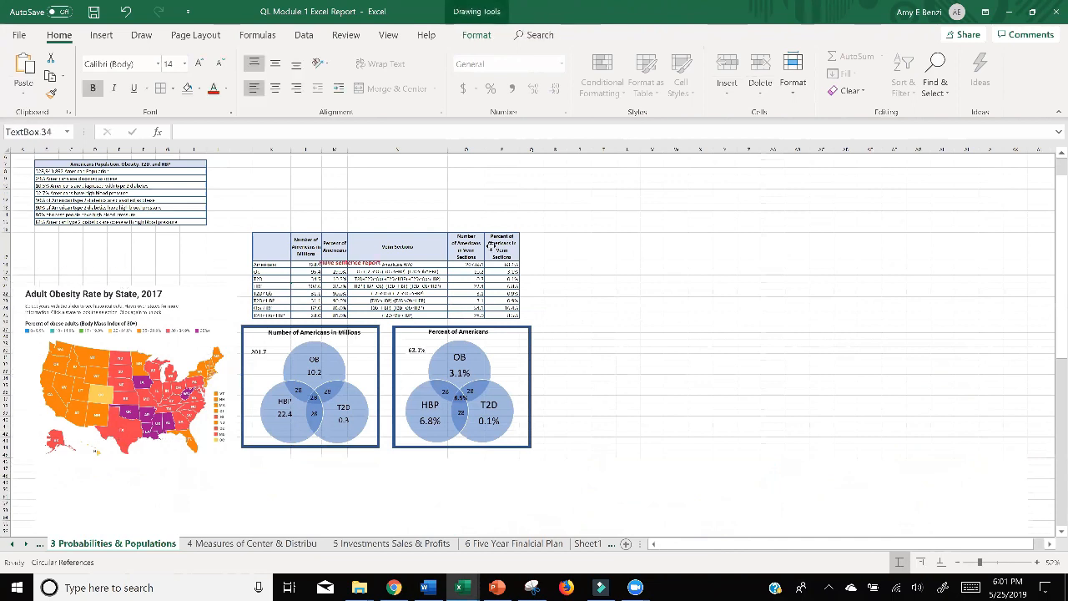
drag(490, 246, 615, 220)
drag(170, 344, 160, 308)
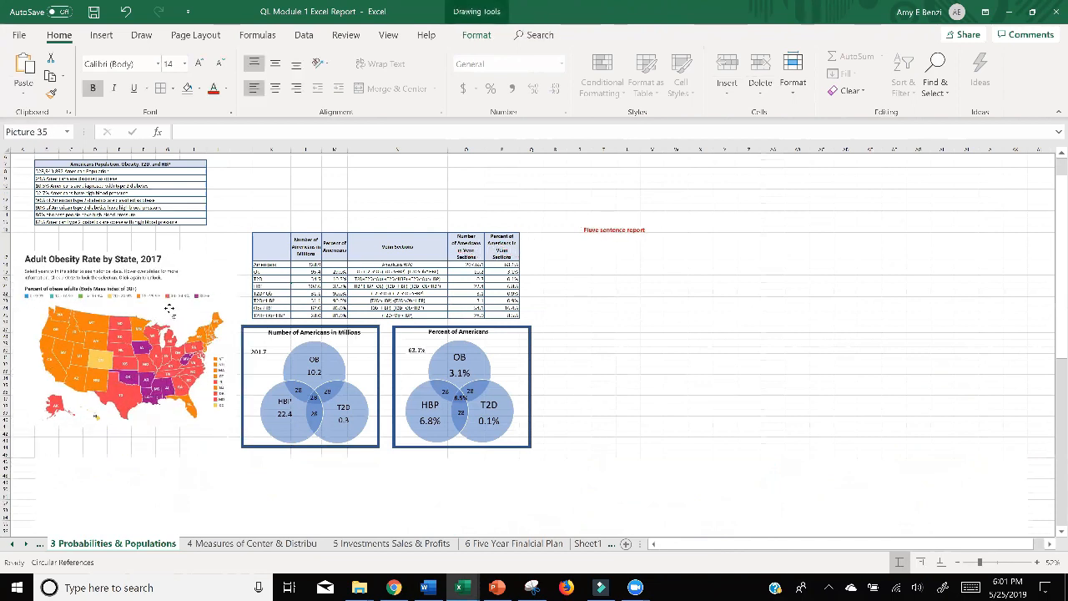
click(592, 231)
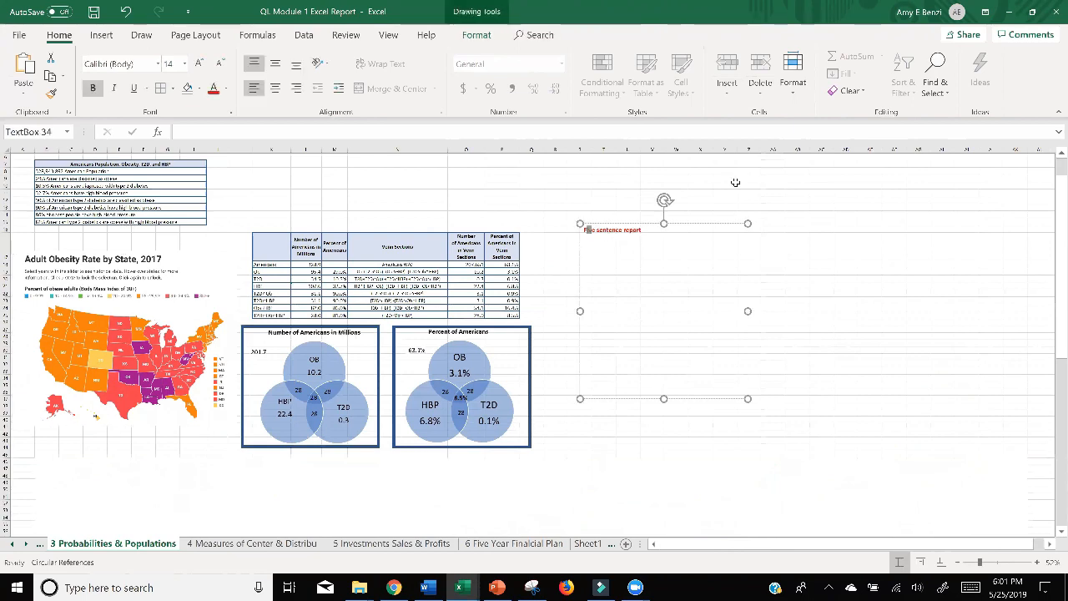
Switch to Chrome and review the Five Sentence Report prompts for Probabilities and Populations in the assignment PDF.
click(1009, 11)
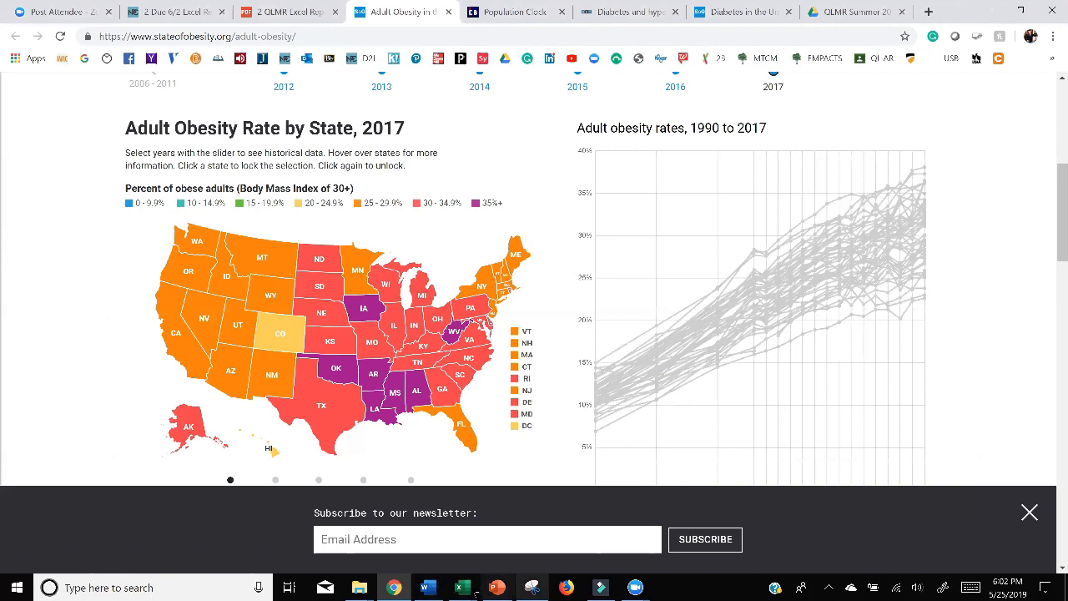
click(393, 587)
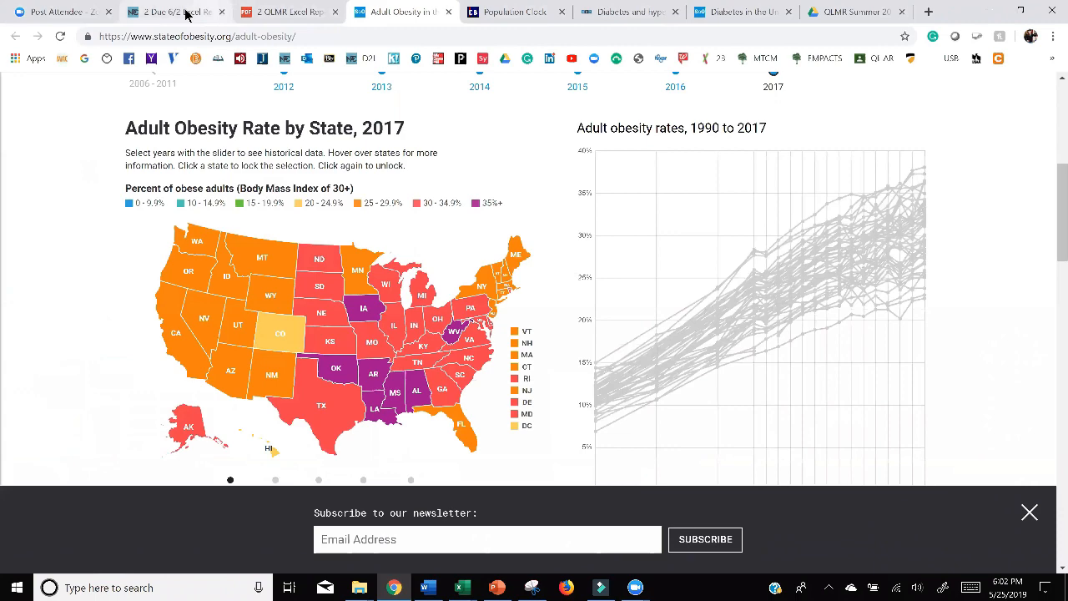
click(189, 13)
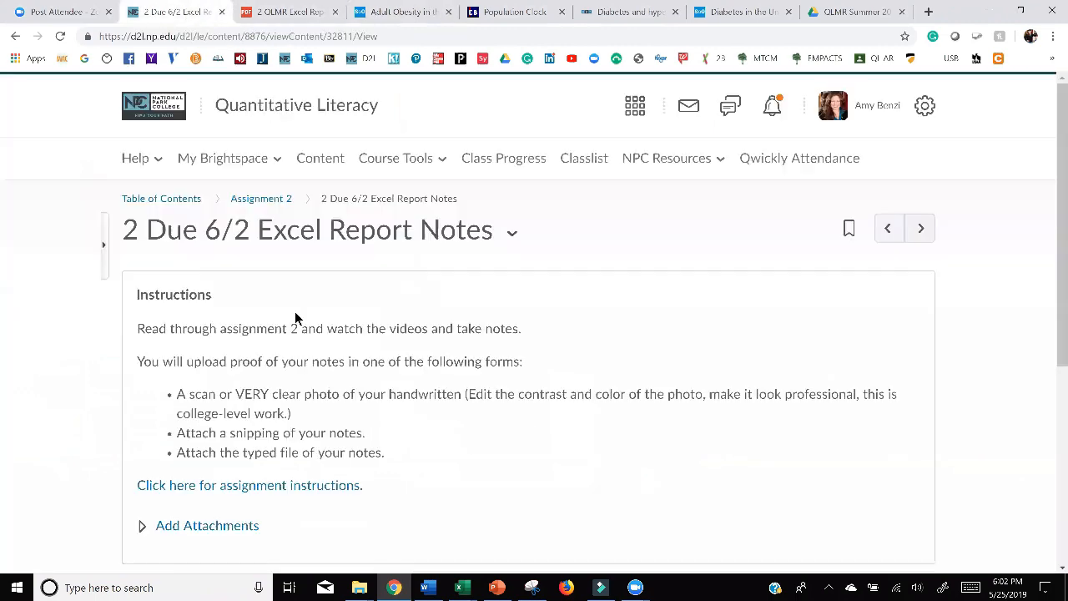
click(288, 12)
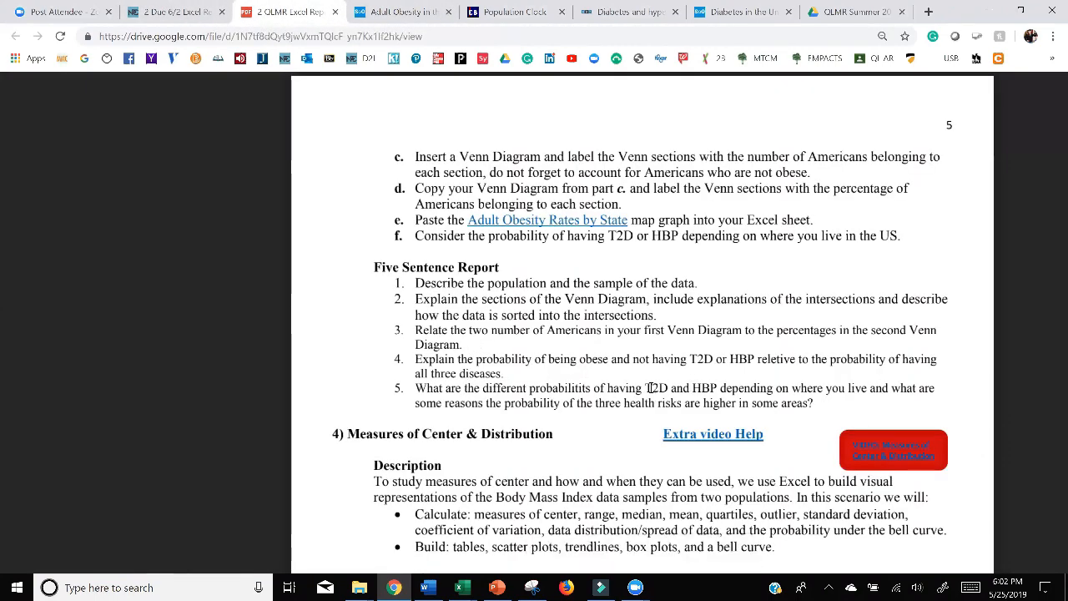
Return to the QL Module 1 Excel report and examine the two-condition overlap labels in the Percent of Americans diagram.
click(460, 588)
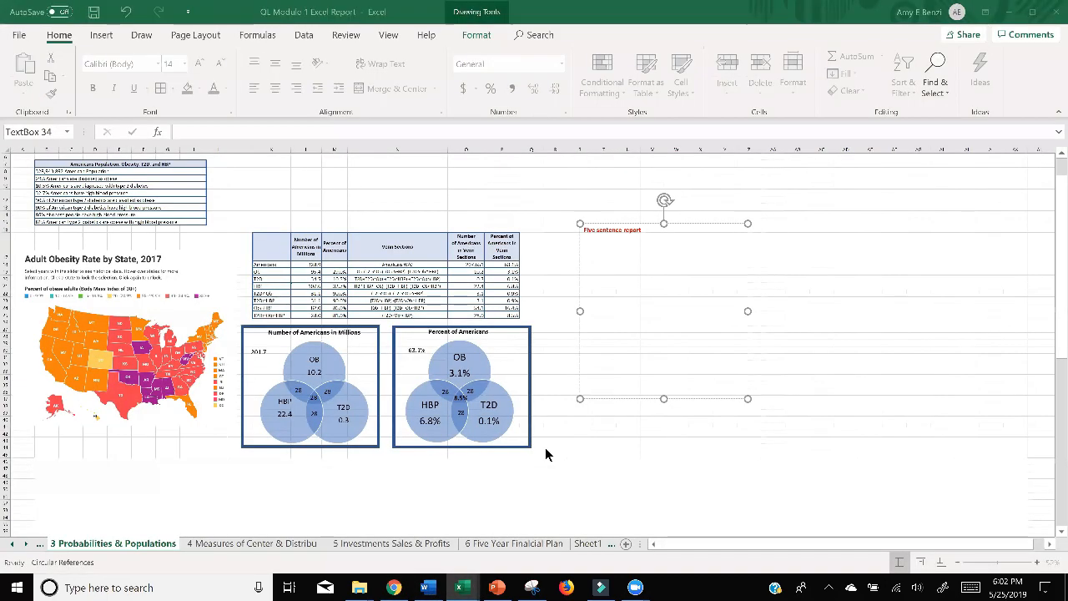
click(424, 541)
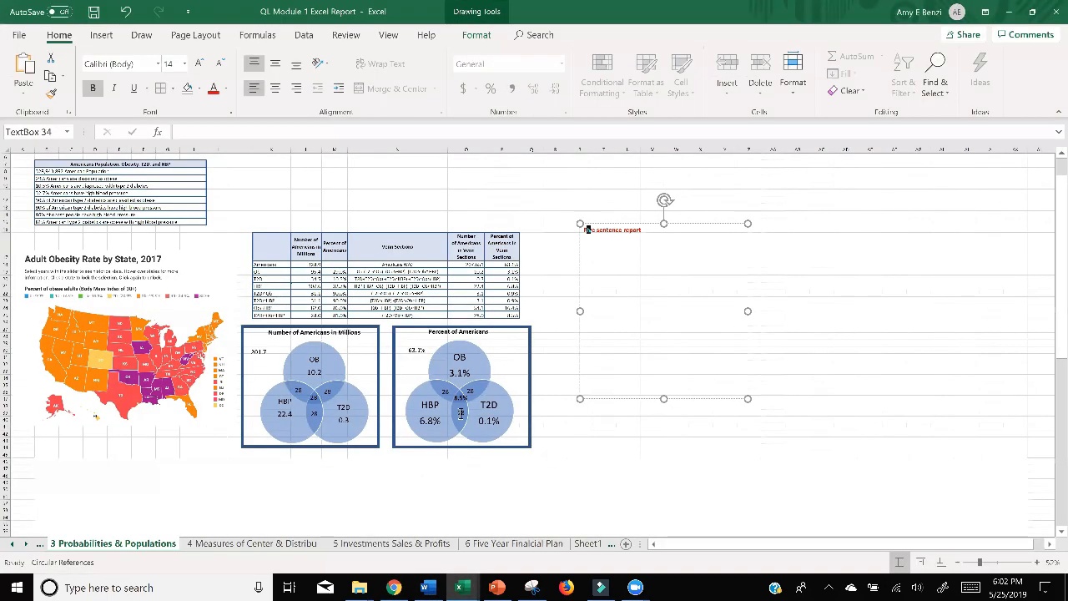
double_click(460, 417)
click(447, 390)
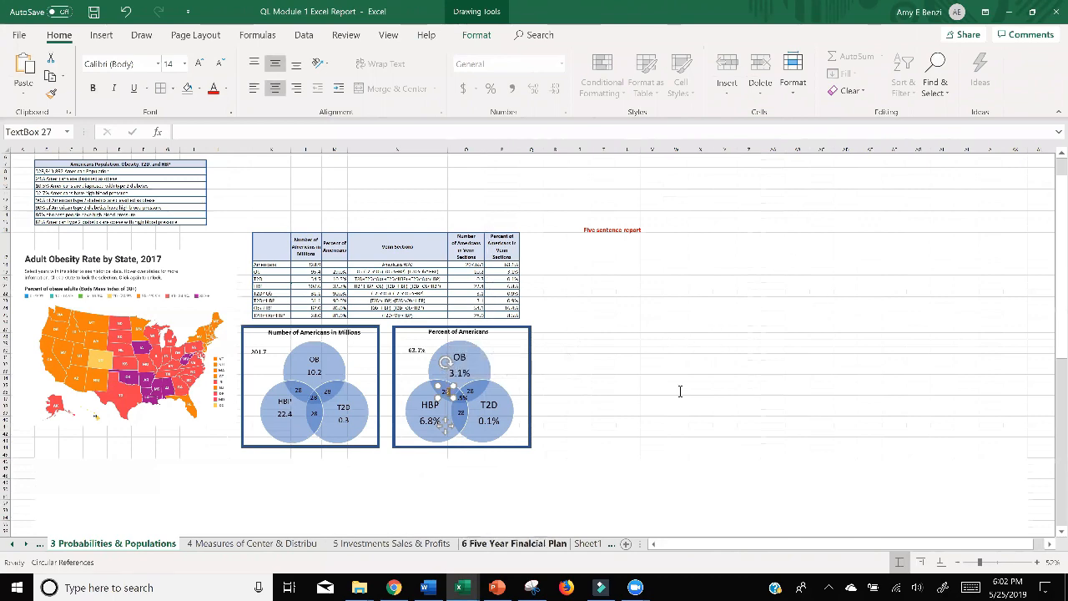
Switch to the PowerPoint presentation and look back through the earlier slides for the Probabilities and Populations section.
key(alt+Tab)
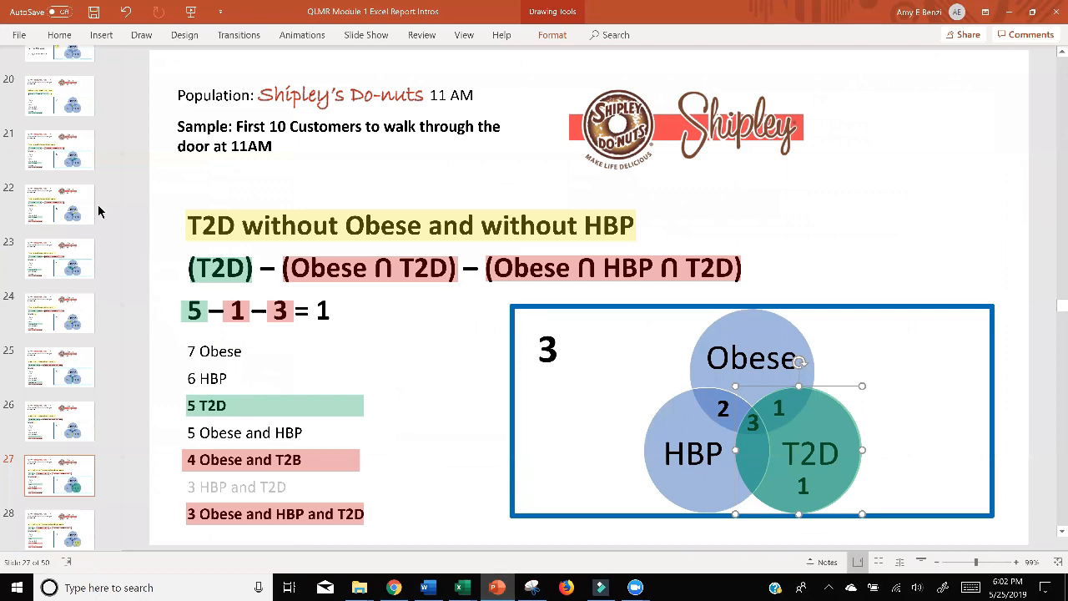
scroll(75, 206, up, 6)
scroll(71, 205, up, 3)
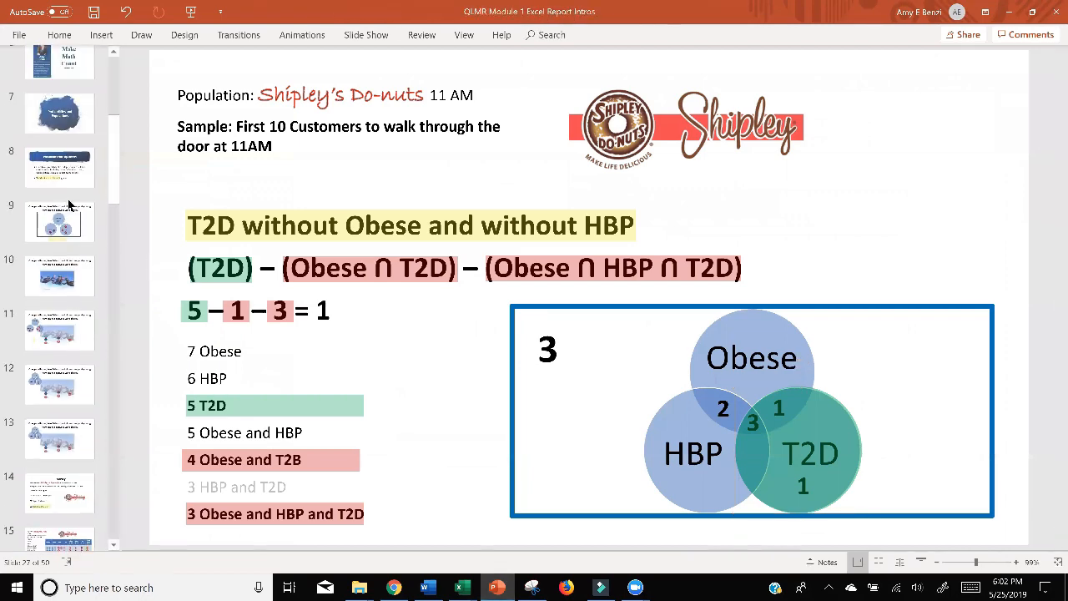